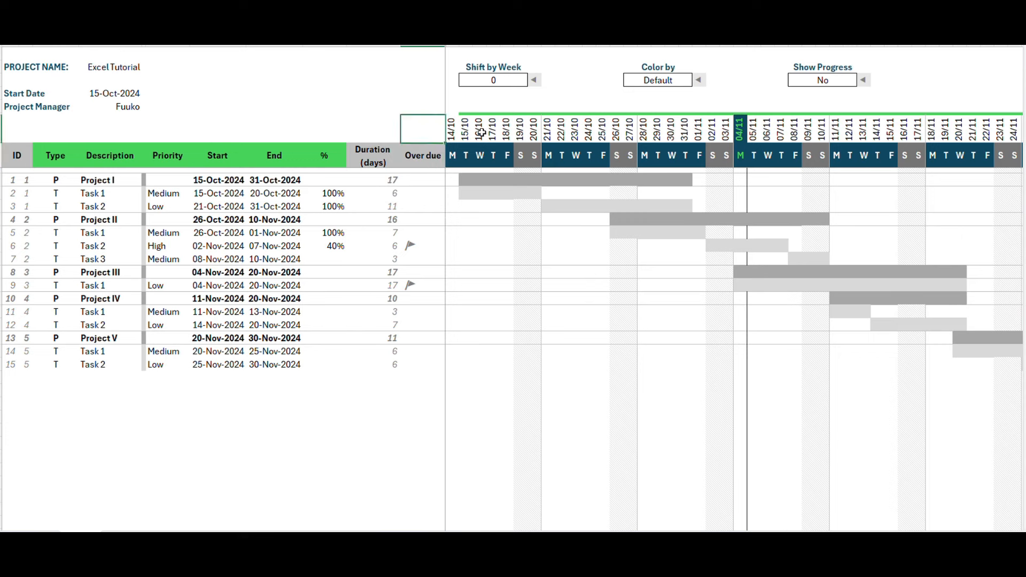
Step: Examine the Gantt chart's weekend columns, the 04/11 today column, and the project and task bars
click(534, 156)
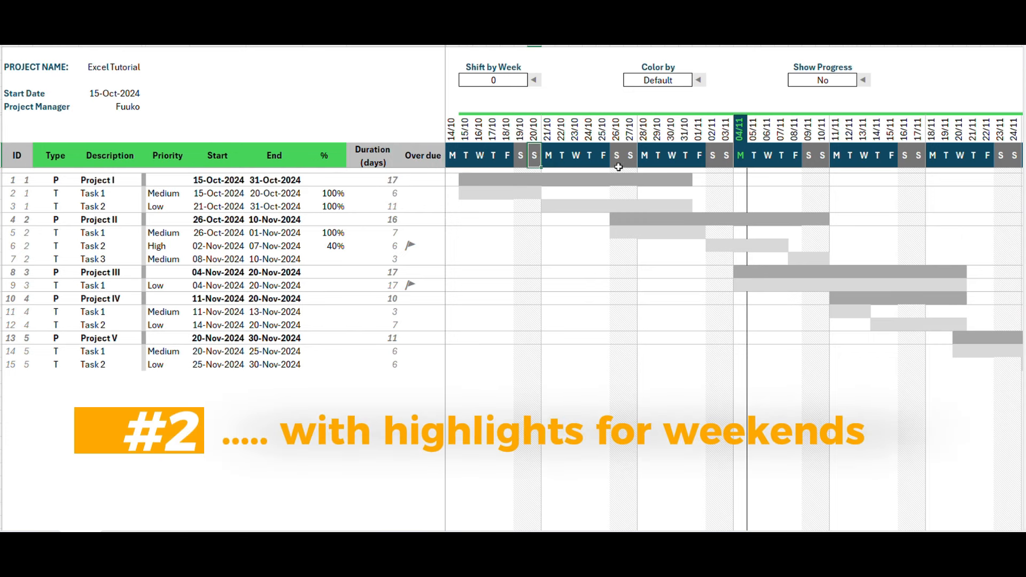
click(629, 153)
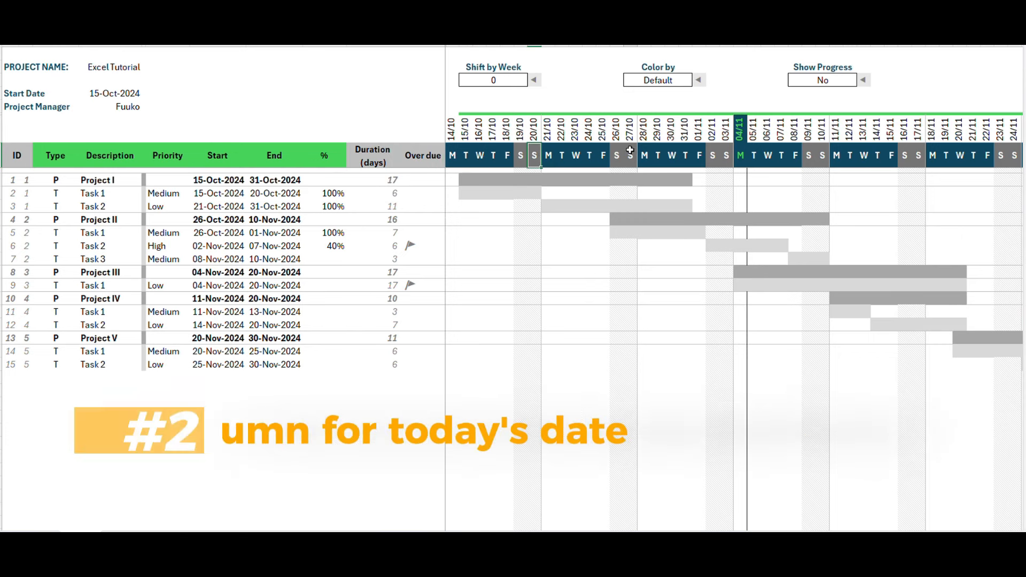
click(742, 156)
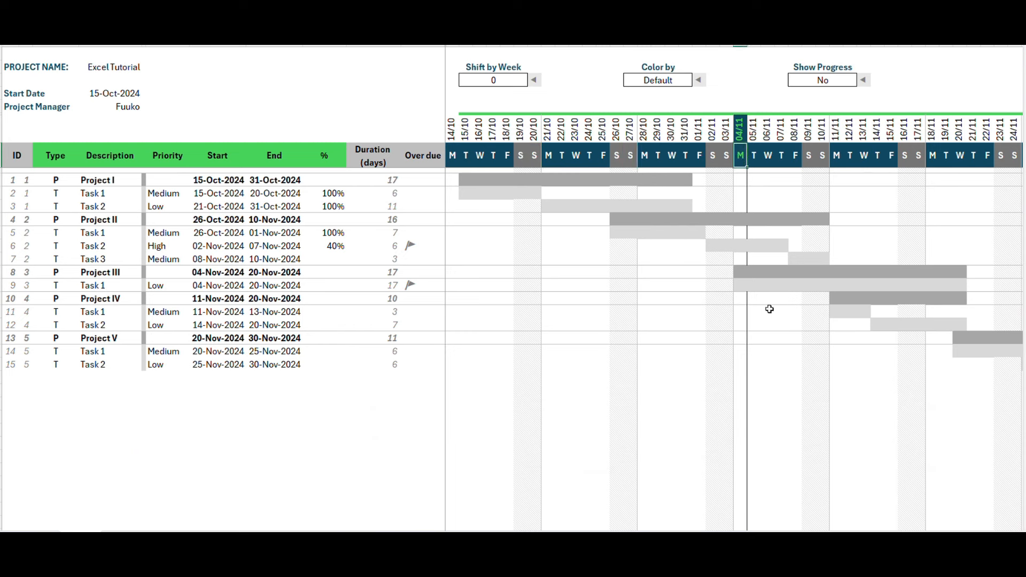
click(464, 180)
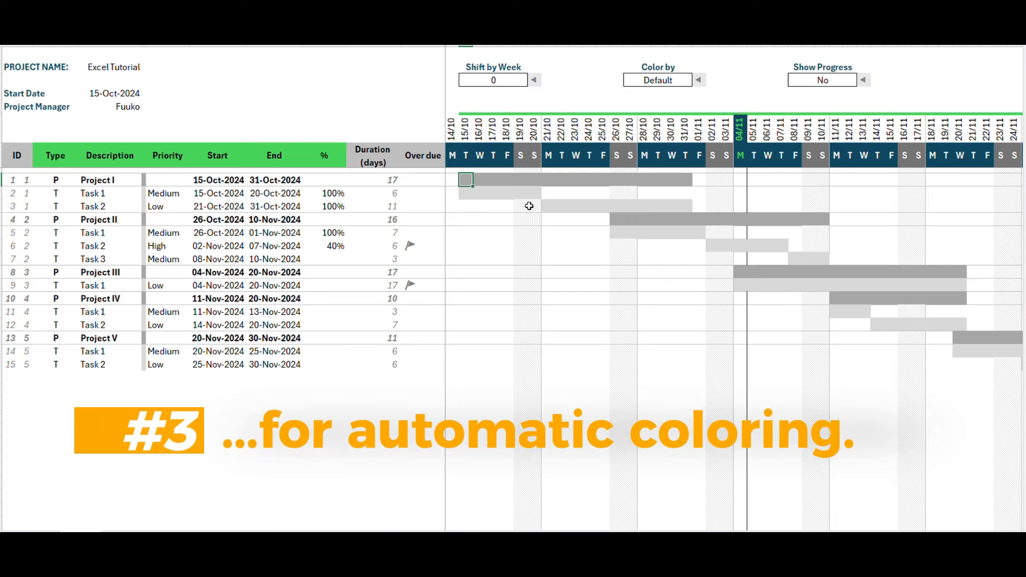
click(472, 195)
click(586, 208)
click(684, 206)
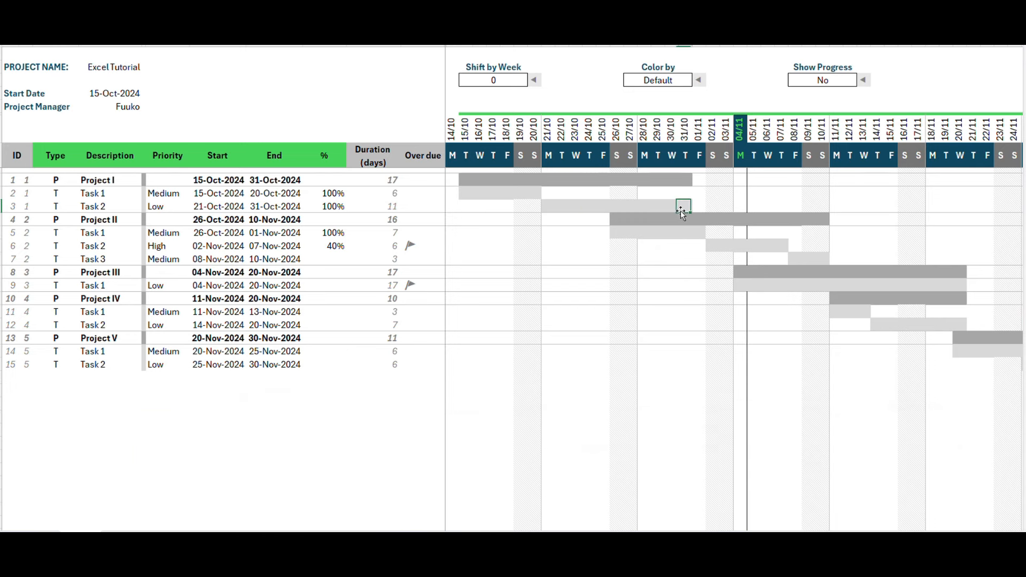
click(631, 219)
click(807, 218)
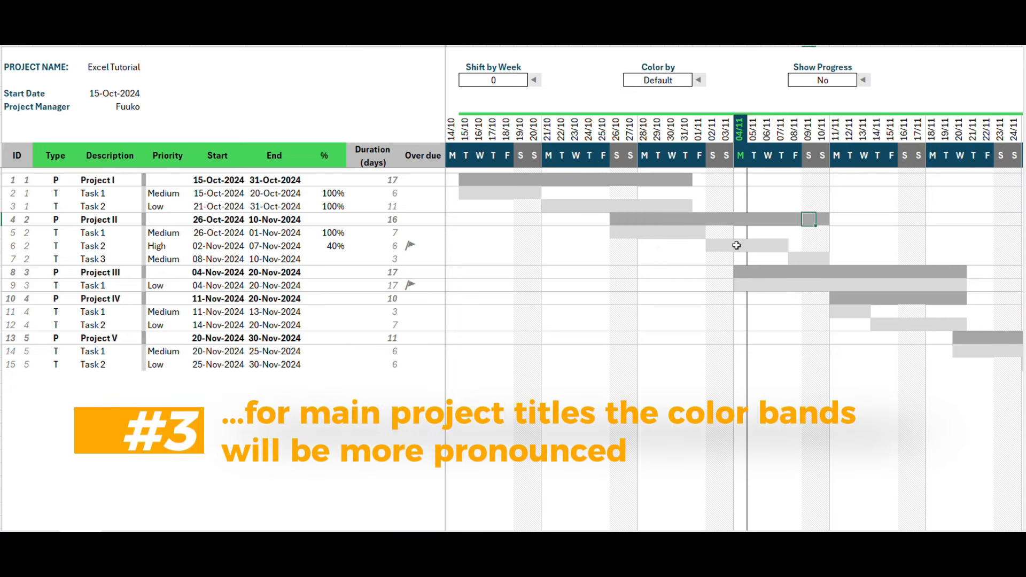
click(820, 258)
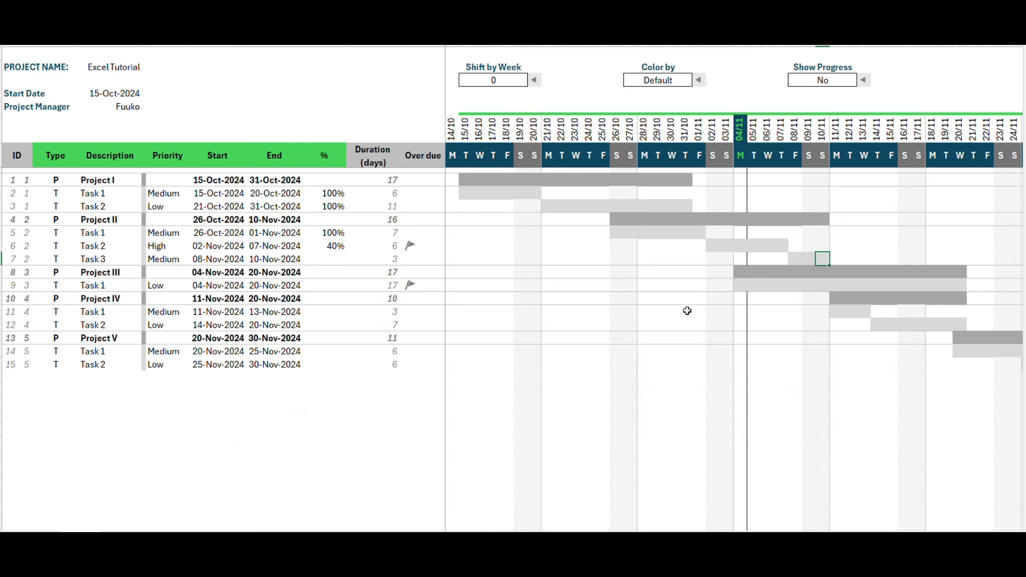
Step: Add three rows below Project V's tasks with the types P, T and T
click(56, 378)
click(85, 379)
click(59, 391)
click(57, 391)
click(85, 392)
click(59, 414)
click(102, 405)
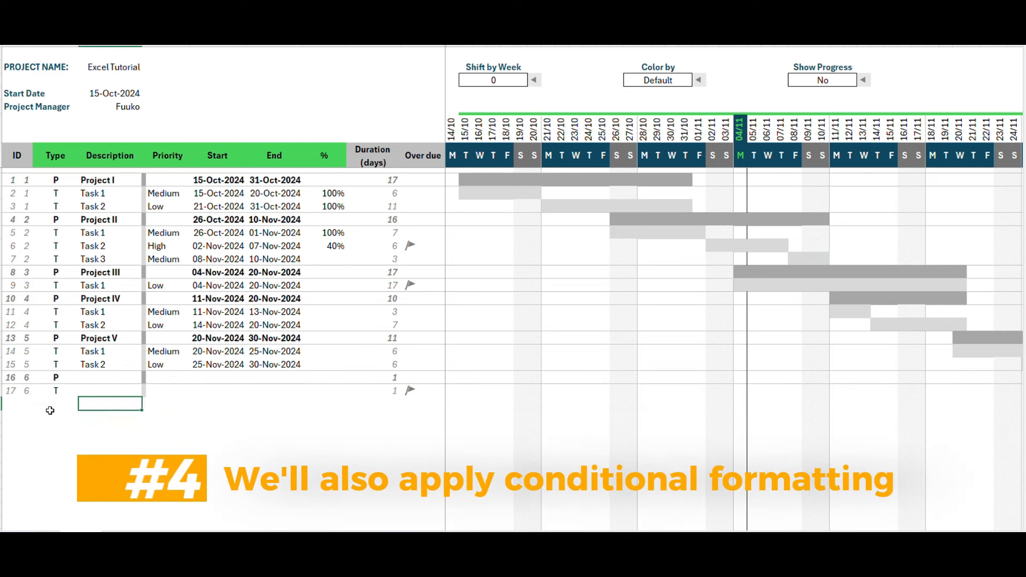
click(53, 405)
click(59, 428)
Step: Copy Project V's three descriptions into the new rows and rename the copied project title to Project VI
drag(107, 338, 108, 364)
key(ctrl+c)
click(115, 378)
key(ctrl+v)
double_click(126, 378)
text(I)
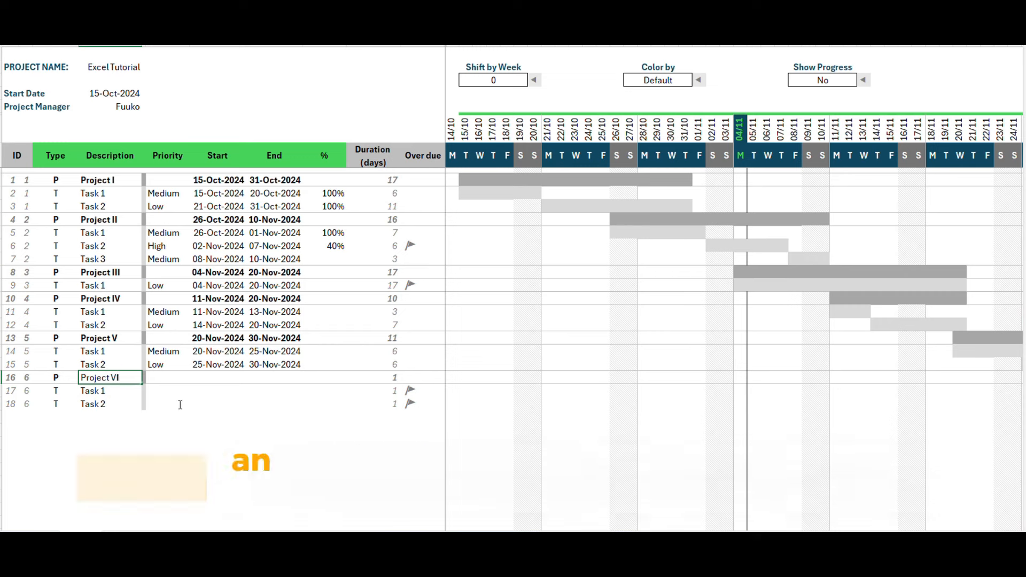
Step: Set the priority to Low for Project VI's Task 1 and Medium for its Task 2
click(180, 392)
click(196, 391)
click(181, 404)
click(197, 405)
click(179, 405)
click(196, 405)
click(179, 428)
click(214, 405)
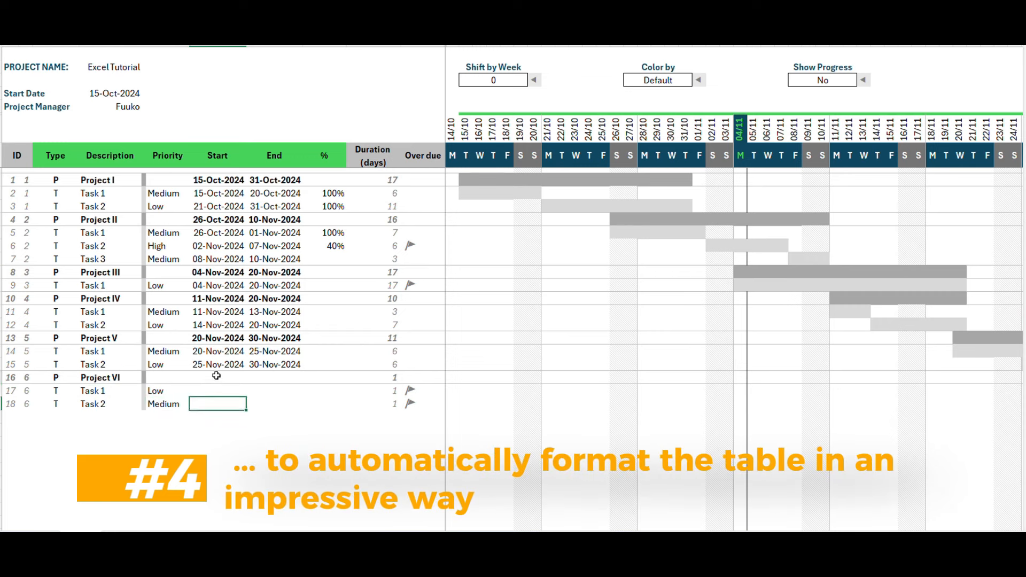
Step: Enter 11/28/2024 as the start date and 12/05/2024 as the end date of Project VI
click(217, 375)
text(11/28/2024)
click(268, 378)
text(12/05/2024)
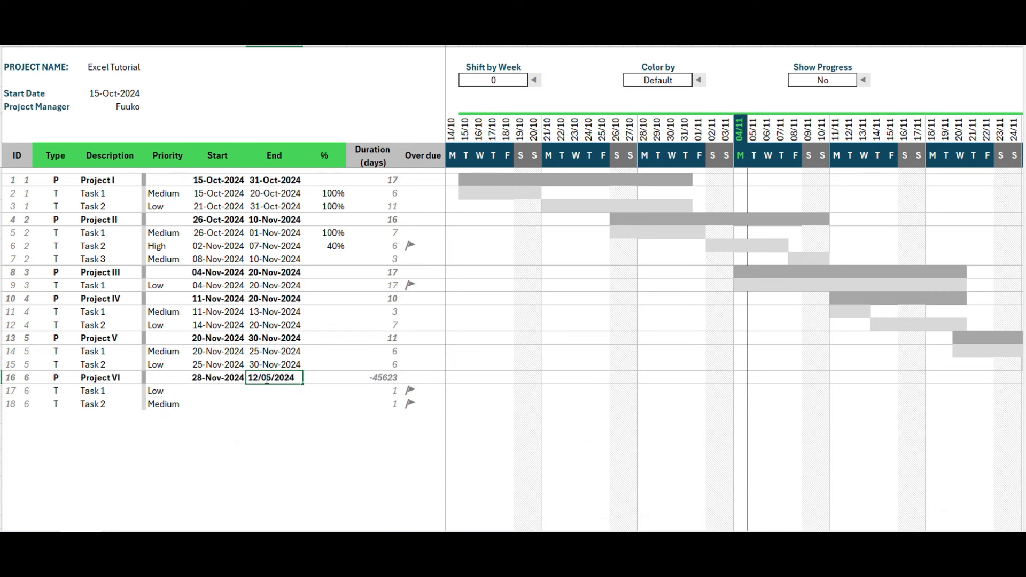
Step: Enter a start date of 11/28/2024 and an end date of 11/30/2024 for Project VI's Task 1
click(216, 391)
text(11/28/2024)
key(Tab)
text(11/30/2024)
key(Return)
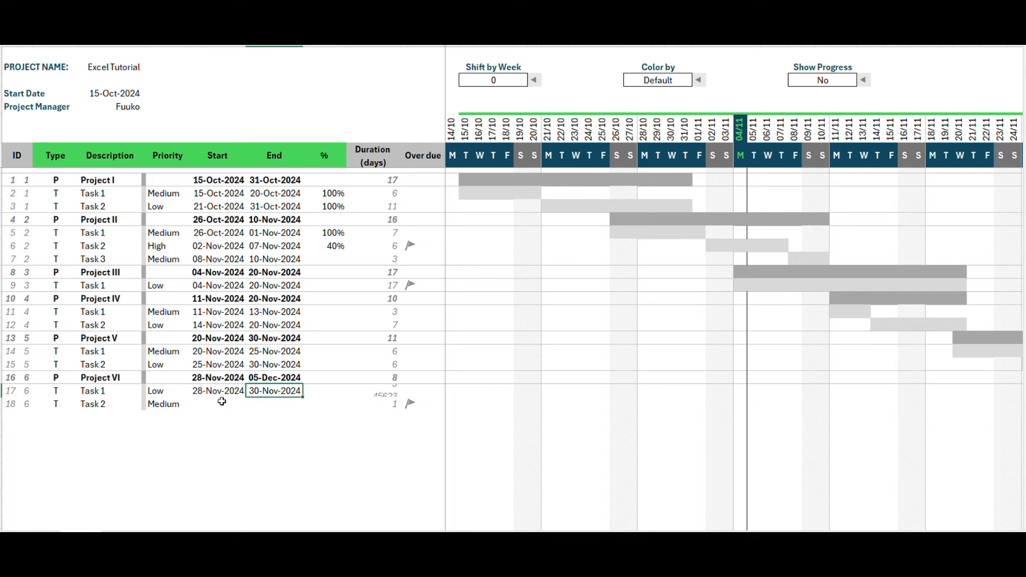
Step: Enter a start date of 12/01/2024 and an end date of 12/05/2024 for Project VI's Task 2
click(221, 404)
text(12/01/2024)
key(Tab)
text(12/05/2024)
key(Tab)
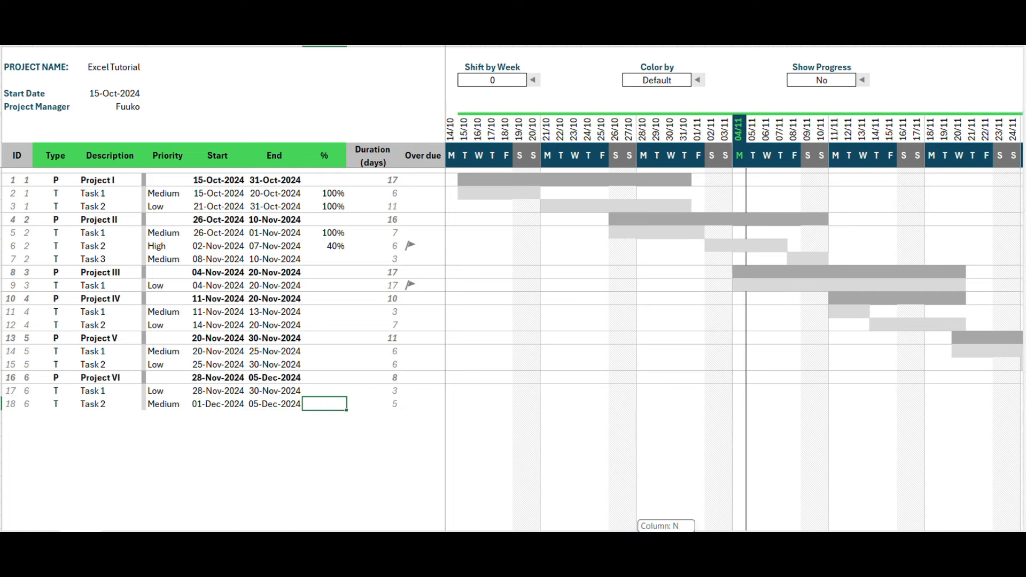
Step: Examine the bars of Project VI's tasks at the end of the timeline
drag(666, 537, 801, 537)
click(942, 404)
click(977, 404)
click(1024, 387)
Step: Follow the green bar above the timeline dates and compare it with the overall start date and the last task's end date
click(467, 114)
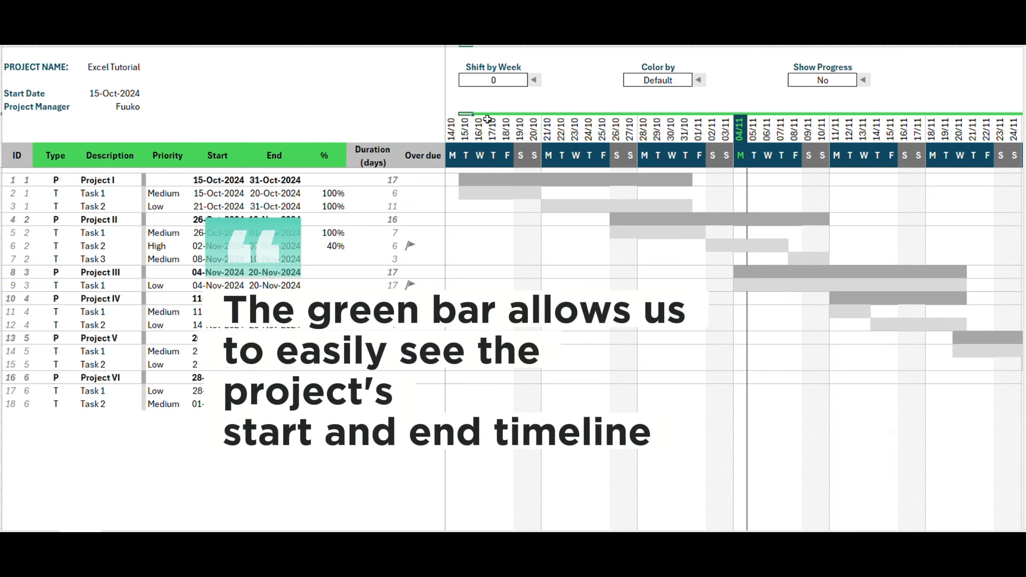
key(Right)
key(Right)
key(Right)
key(Left)
key(Left)
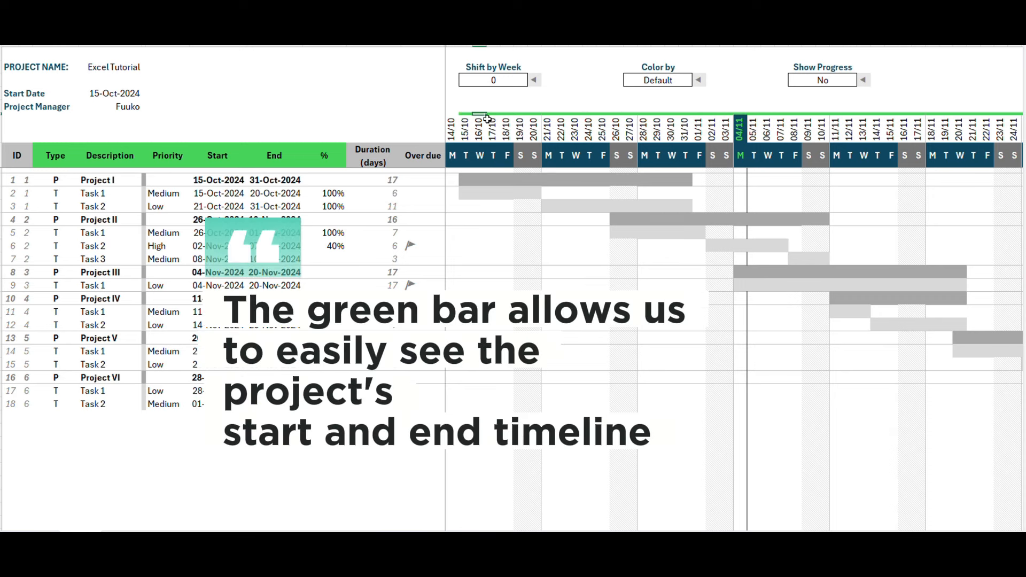
key(Right)
key(Right)
key(Right)
key(Right)
key(Right)
key(Right)
key(Right)
key(Right)
key(Right)
key(Right)
mouse_move(802, 537)
mouse_down()
mouse_move(832, 537)
mouse_move(800, 537)
mouse_up()
click(955, 114)
click(187, 175)
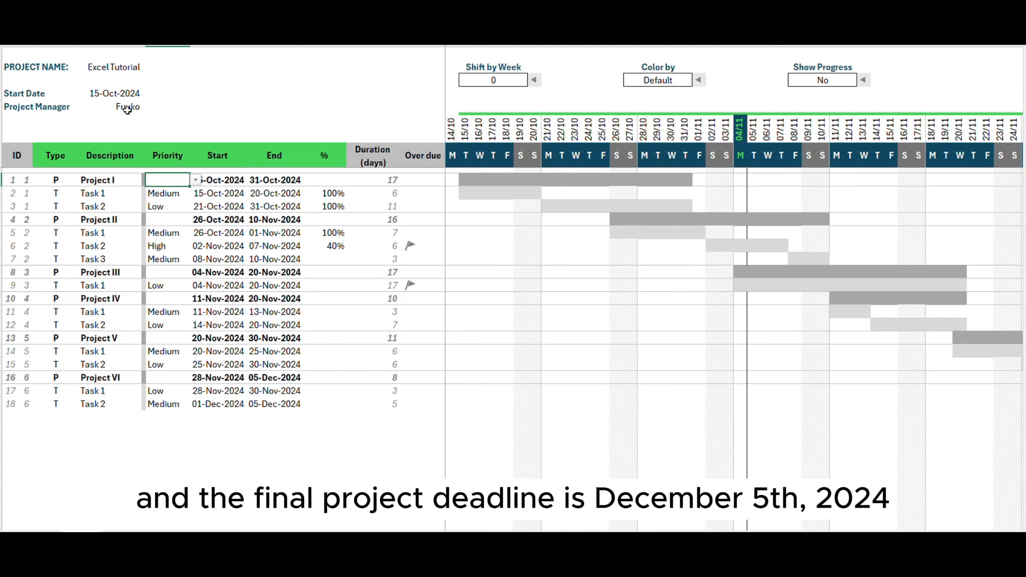
click(122, 94)
click(254, 405)
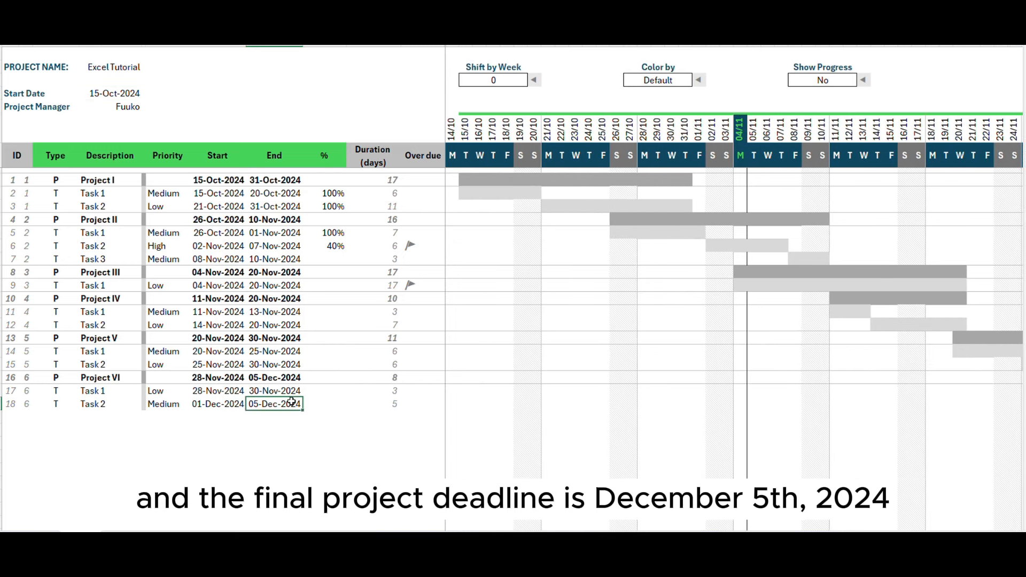
mouse_move(682, 537)
mouse_down()
mouse_move(711, 537)
mouse_move(681, 537)
mouse_up()
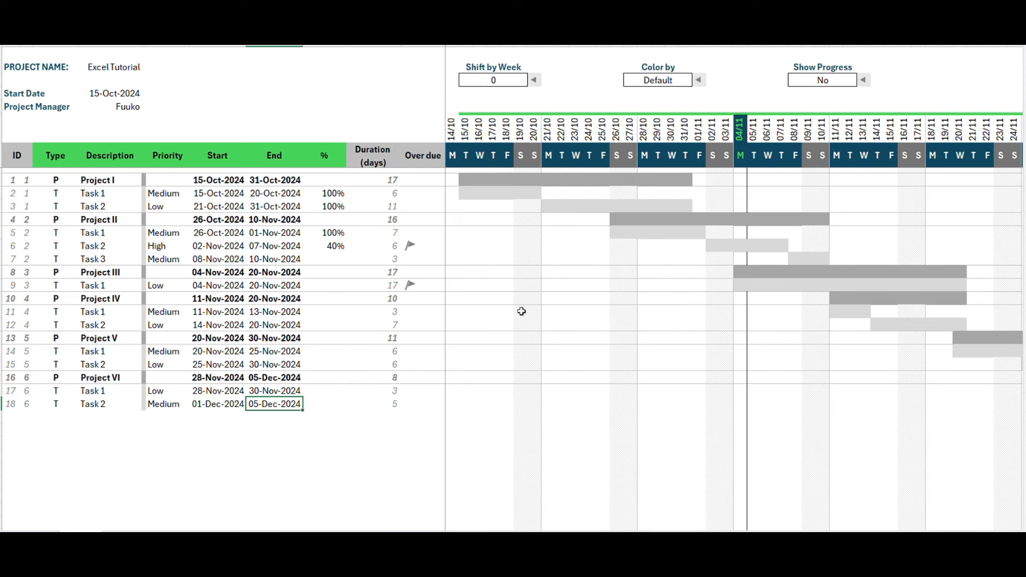
Step: Set Shift by Week to -1 and check the first dates of the shifted timeline
click(510, 81)
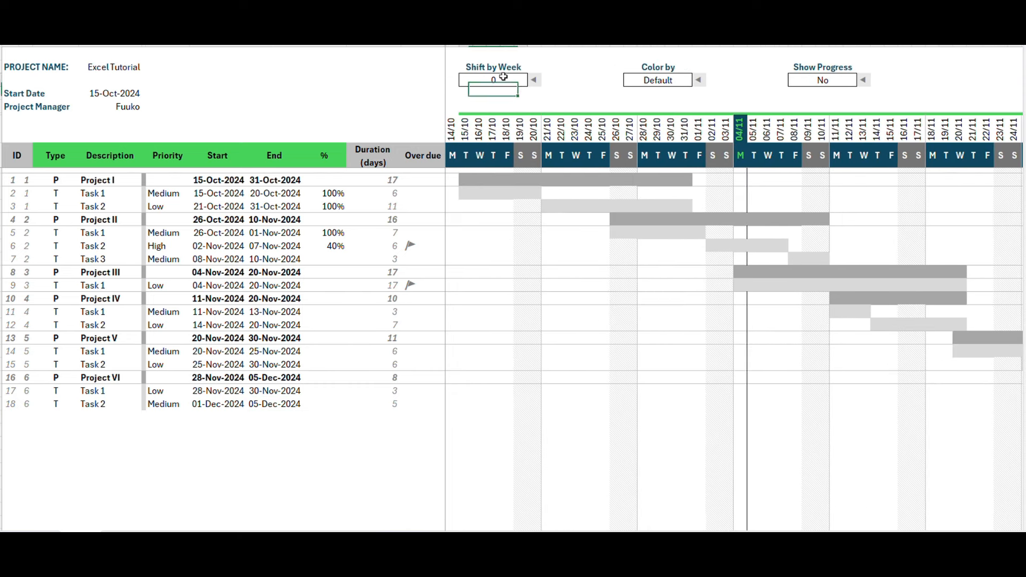
click(533, 82)
drag(534, 118, 533, 112)
click(412, 111)
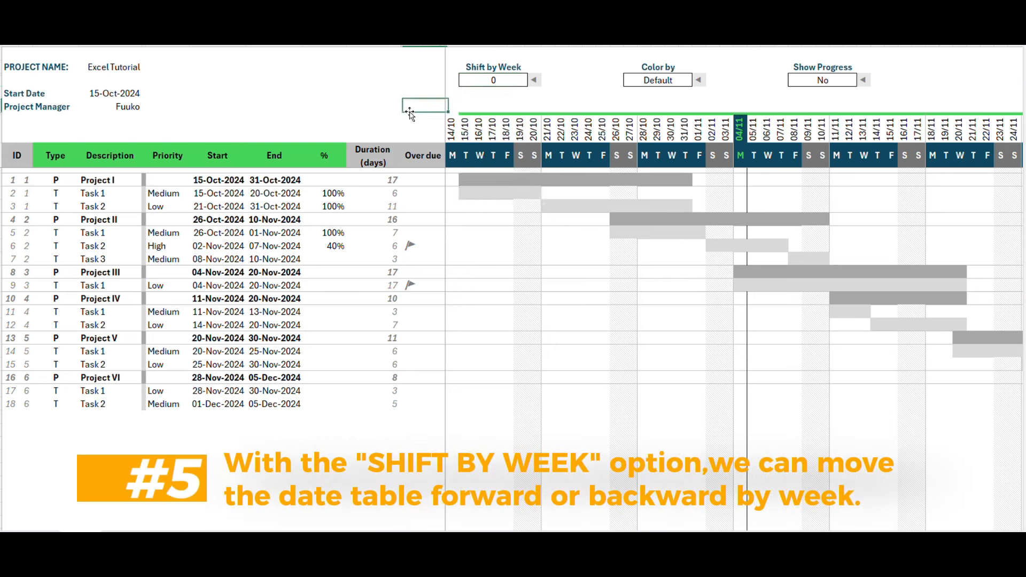
click(467, 131)
click(510, 80)
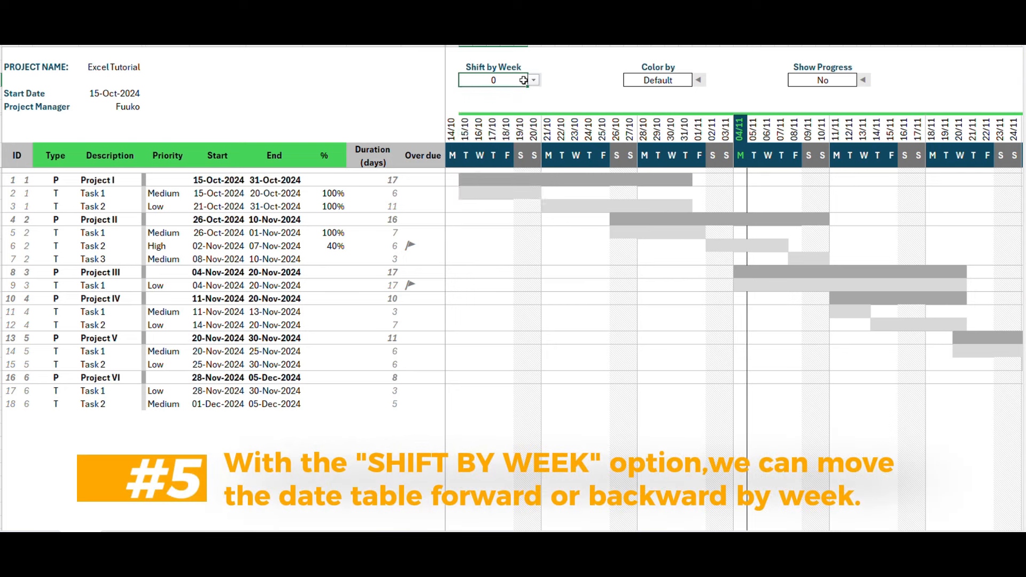
click(533, 80)
click(485, 139)
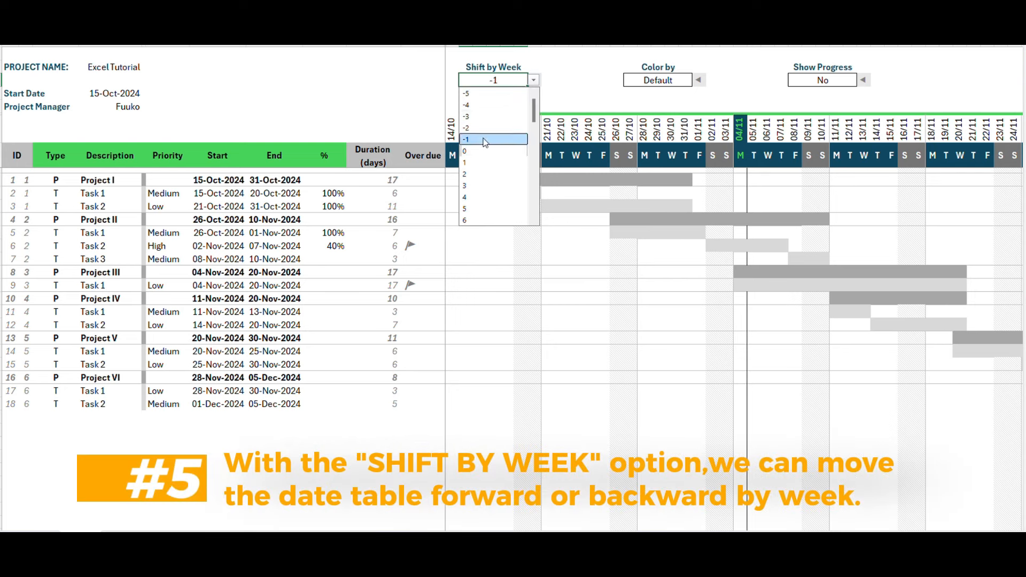
click(389, 110)
click(454, 131)
click(561, 131)
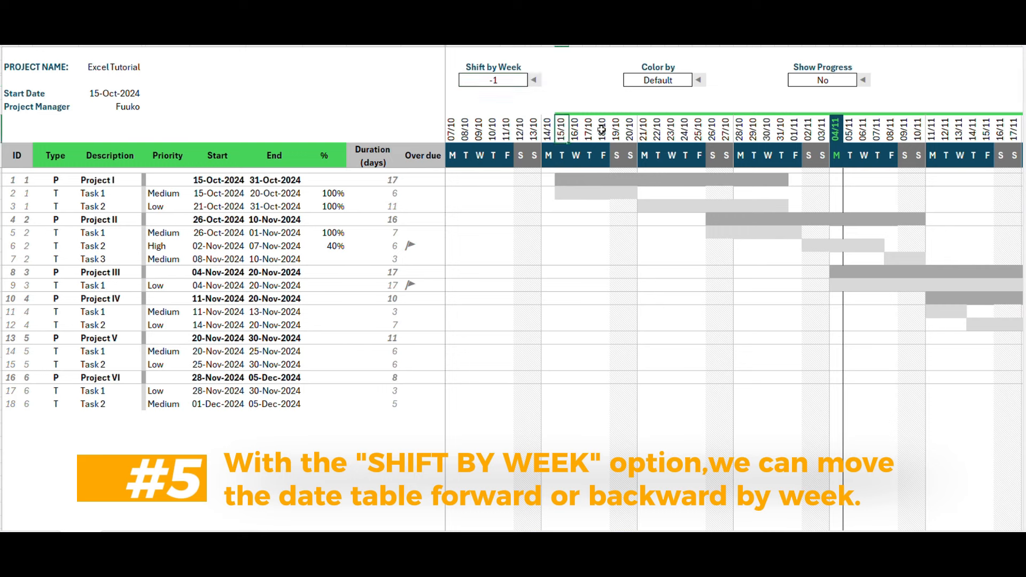
Step: Change Shift by Week to 2 and check the dates of the shifted timeline
click(521, 80)
click(533, 80)
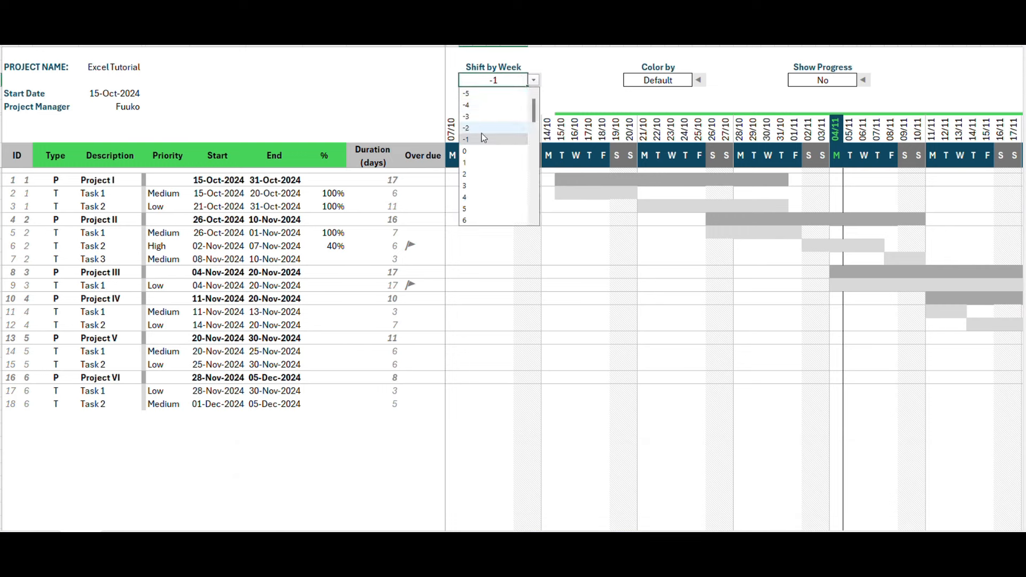
click(475, 174)
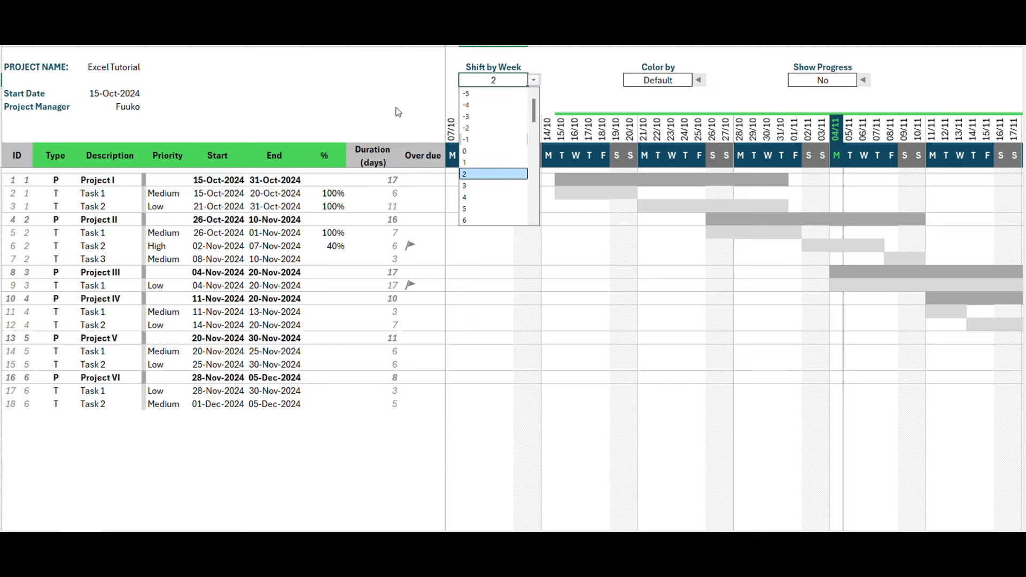
click(397, 109)
click(453, 130)
click(522, 136)
click(562, 134)
click(738, 133)
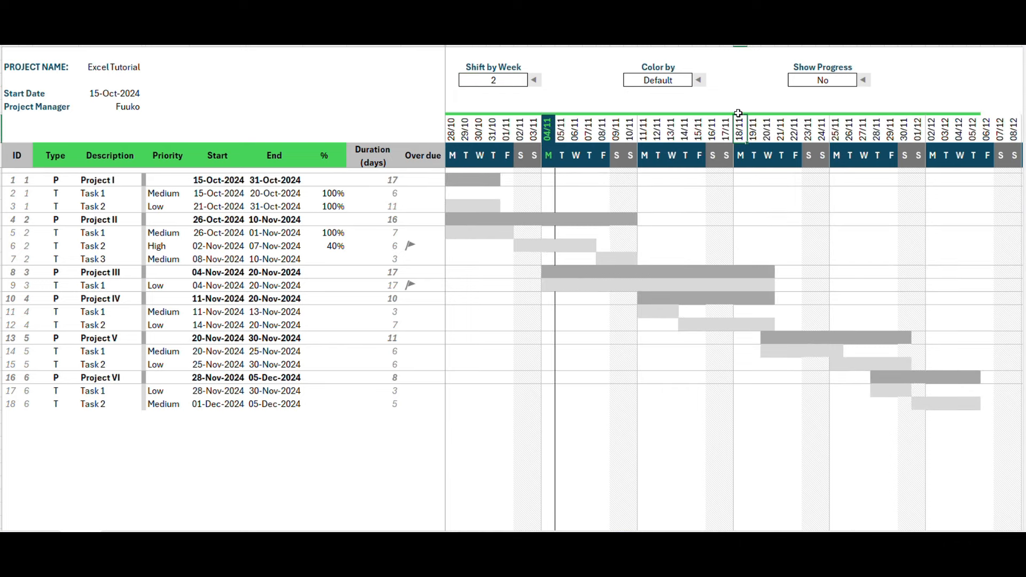
Step: Reset Shift by Week to 0
click(521, 80)
click(533, 80)
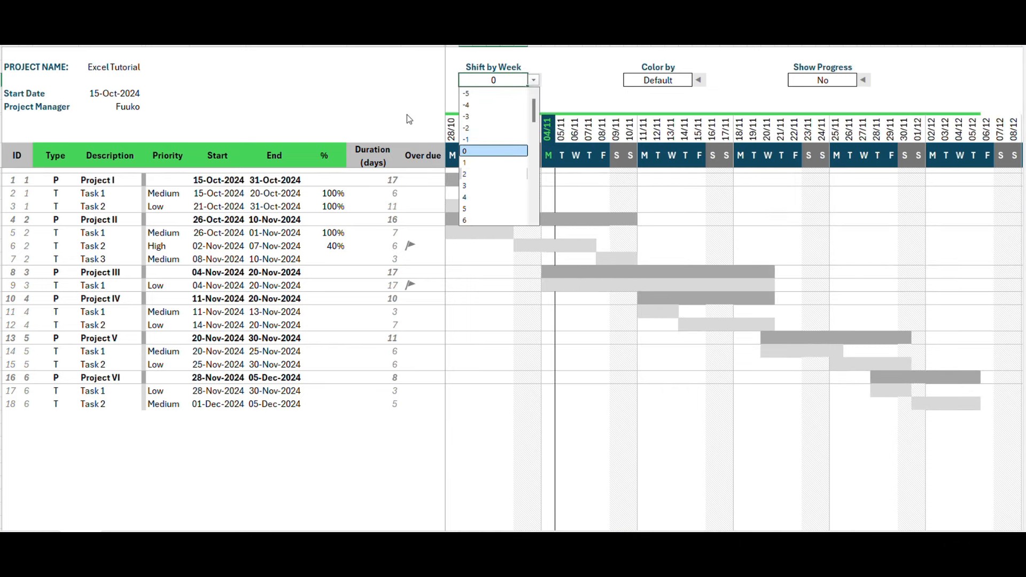
click(406, 114)
click(534, 107)
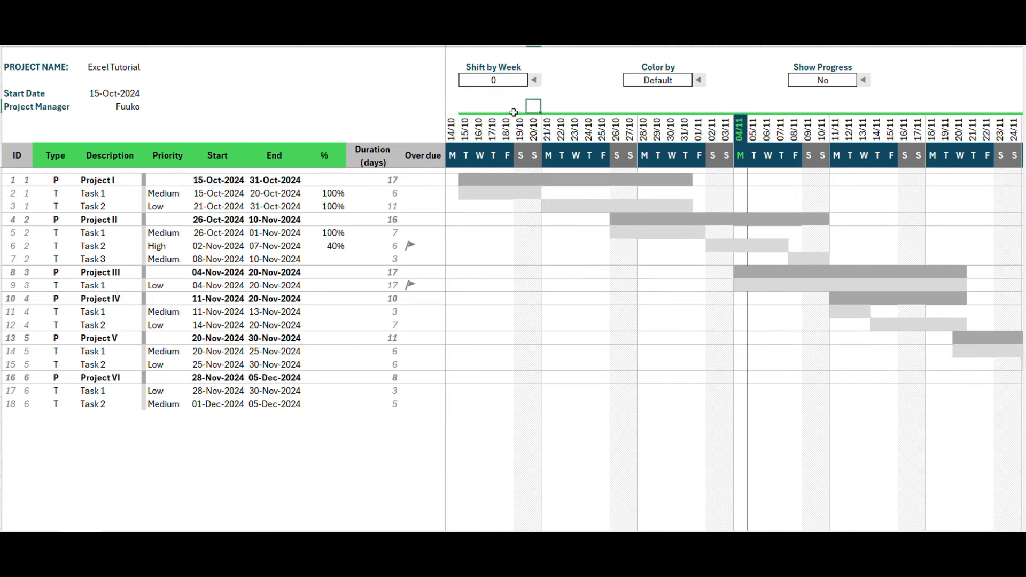
Step: Set the Color by option to Project and review the bars across the whole timeline
click(614, 100)
click(662, 104)
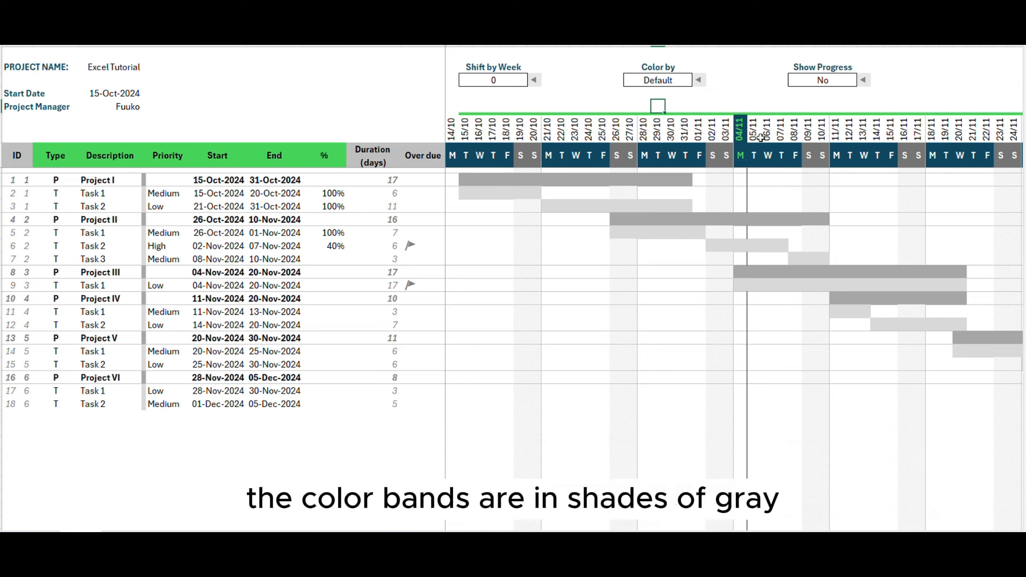
click(670, 84)
click(699, 81)
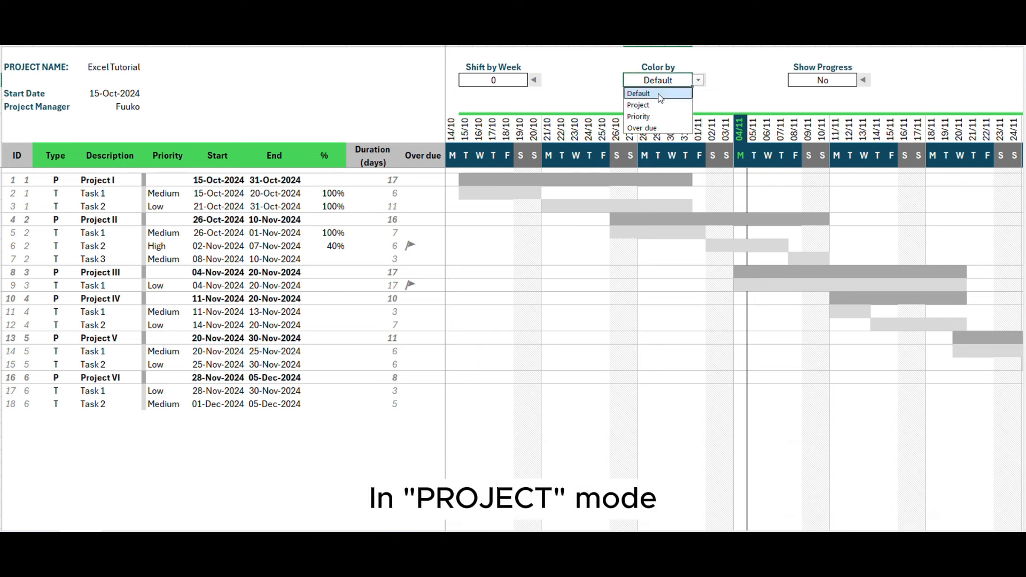
click(639, 105)
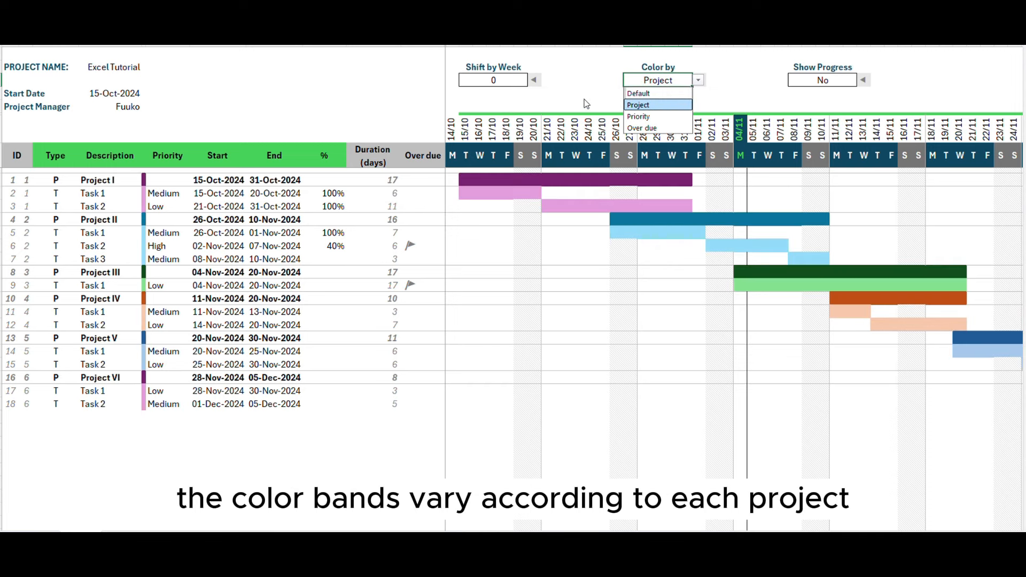
click(585, 104)
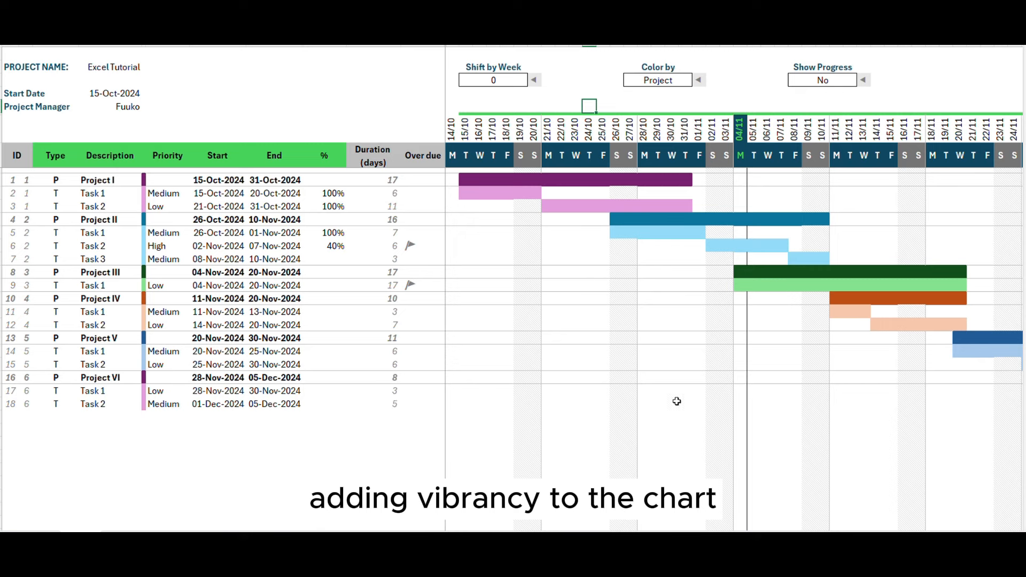
scroll(790, 314, right, 6)
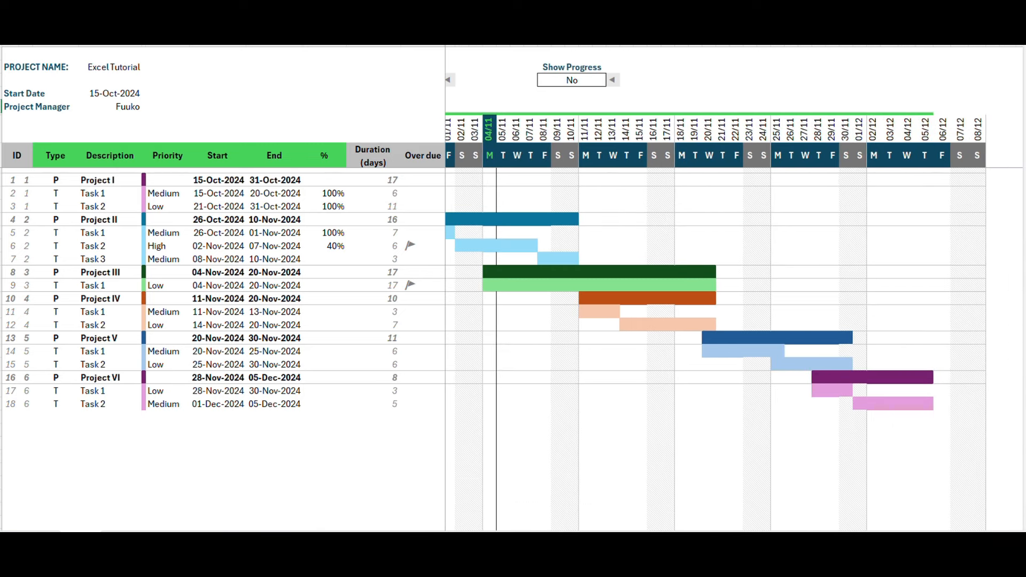
scroll(733, 314, left, 5)
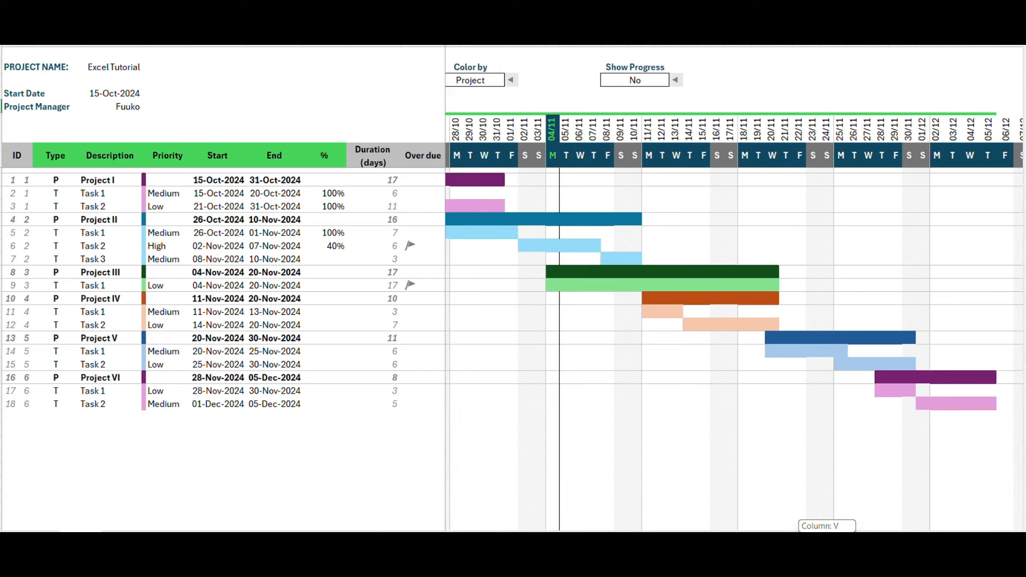
scroll(733, 314, left, 1)
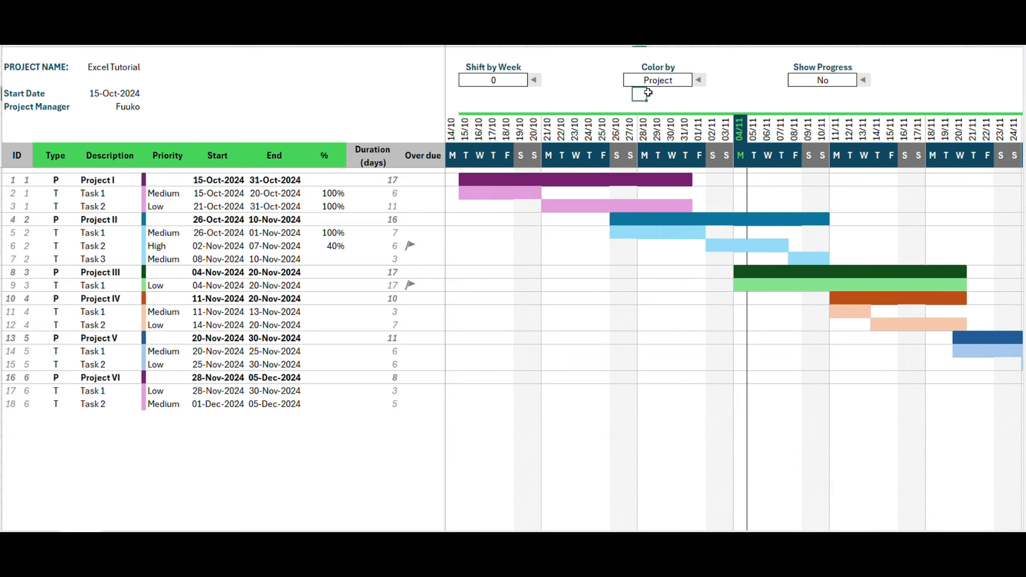
Step: Set the Color by option to Priority and review the low, medium and high priority task bars
click(662, 80)
click(697, 79)
click(639, 117)
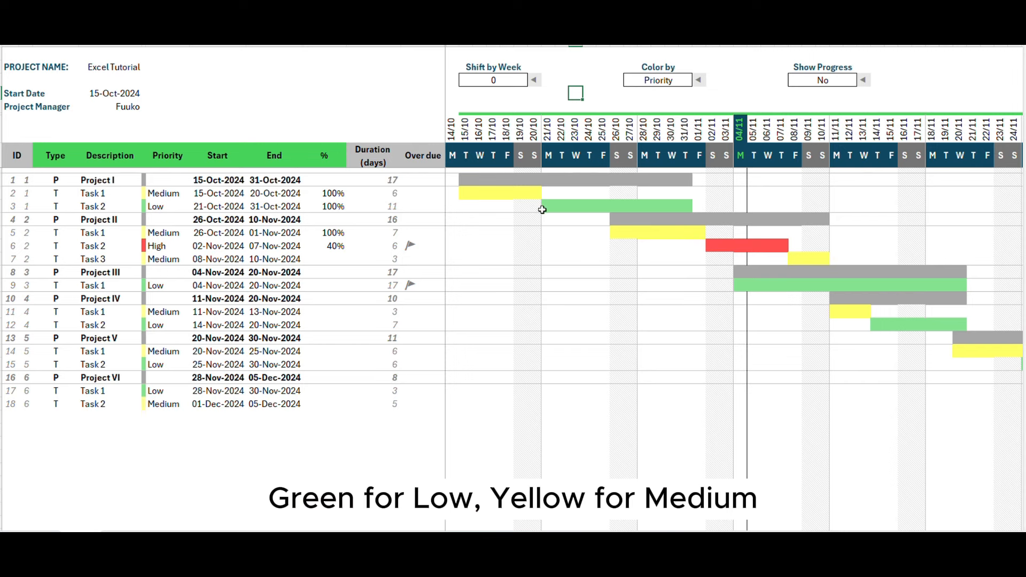
click(661, 103)
mouse_move(788, 538)
mouse_down()
mouse_move(821, 537)
mouse_move(788, 538)
mouse_up()
click(714, 247)
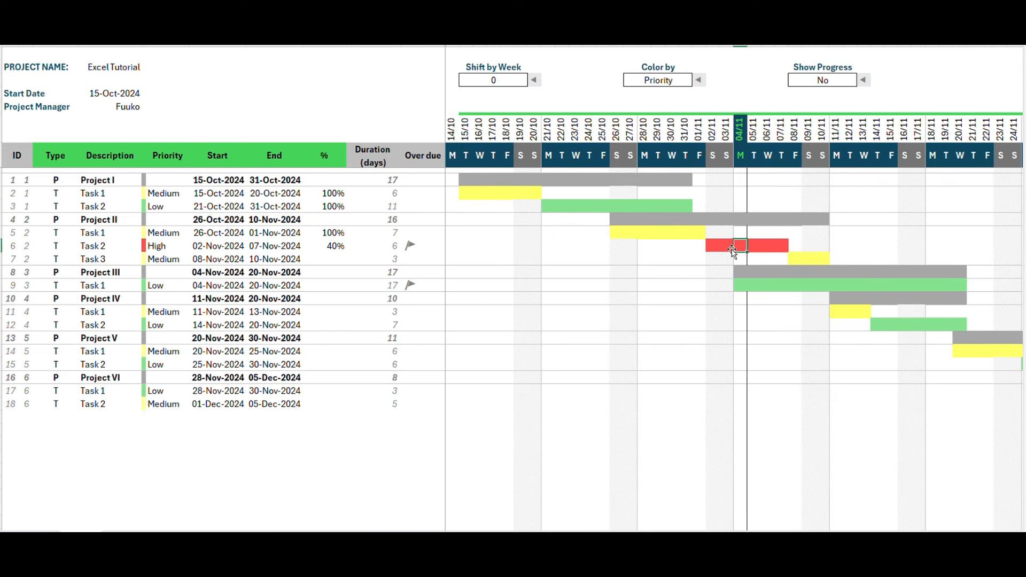
Step: Set the Color by option to Over due to highlight the tasks that are behind schedule
click(646, 81)
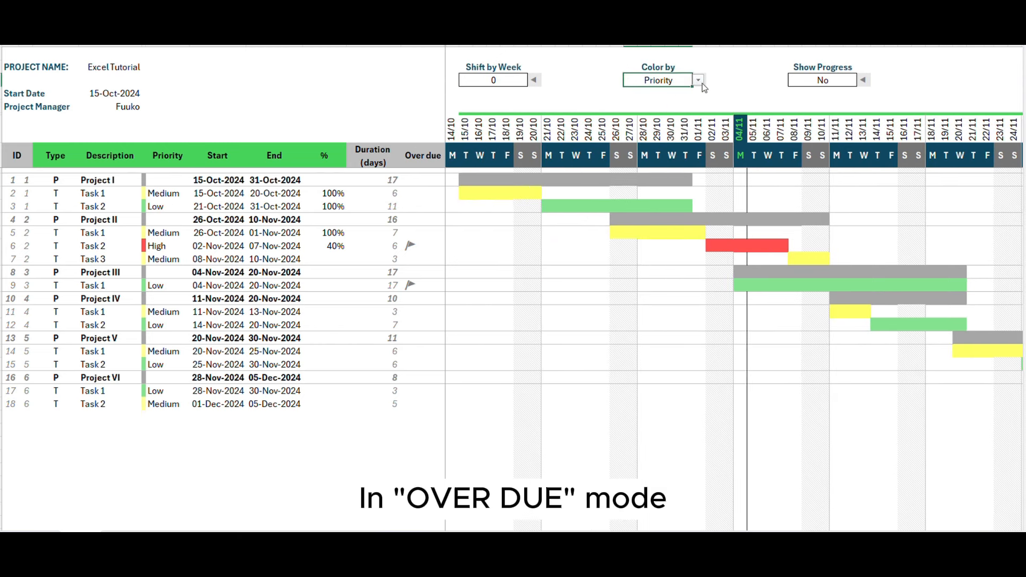
click(697, 81)
click(652, 128)
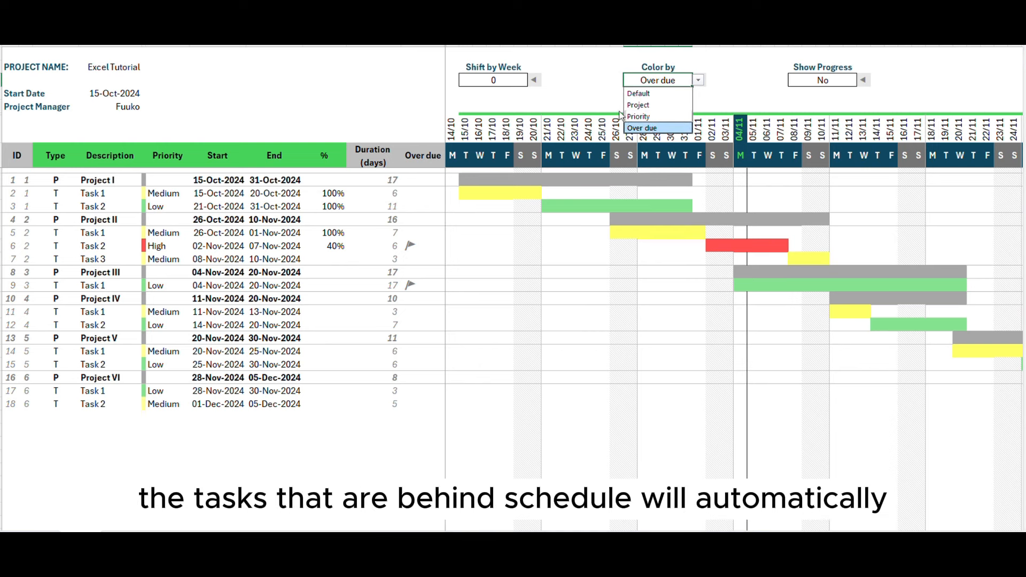
click(590, 94)
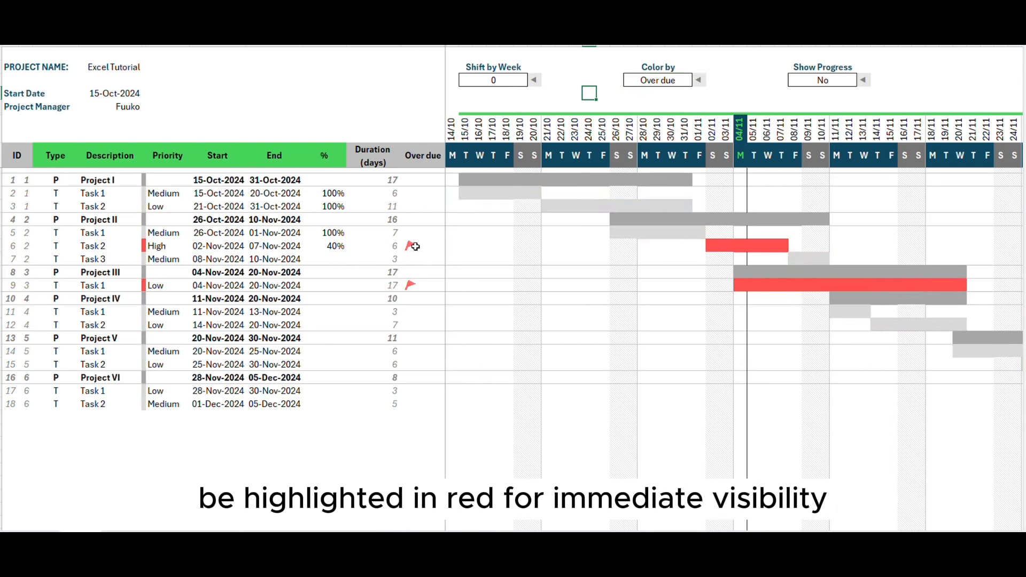
Step: Set the completion percentage of Task 2 in Project II to 50% and compare it with the overdue Project III task
click(334, 246)
click(224, 257)
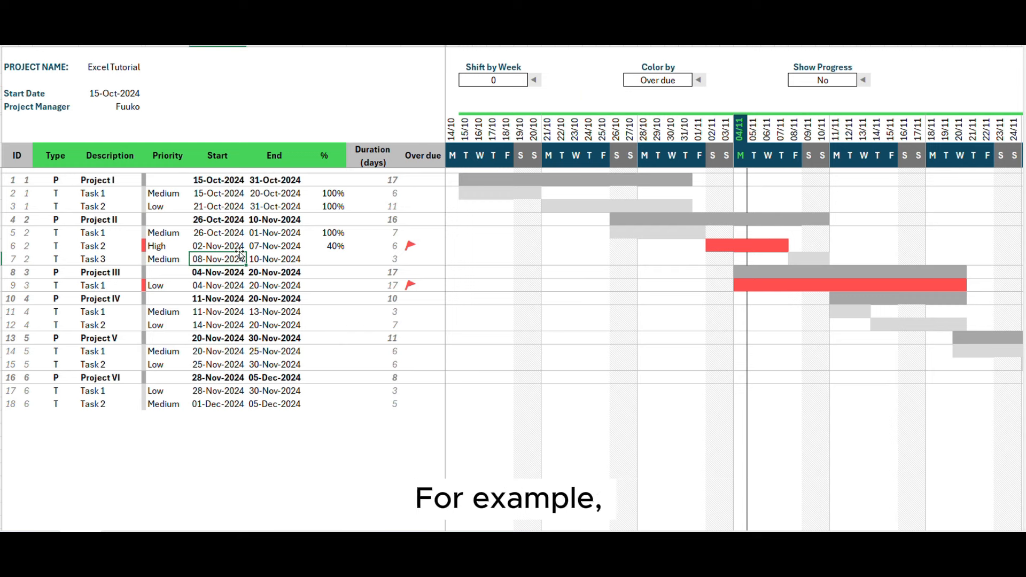
click(329, 247)
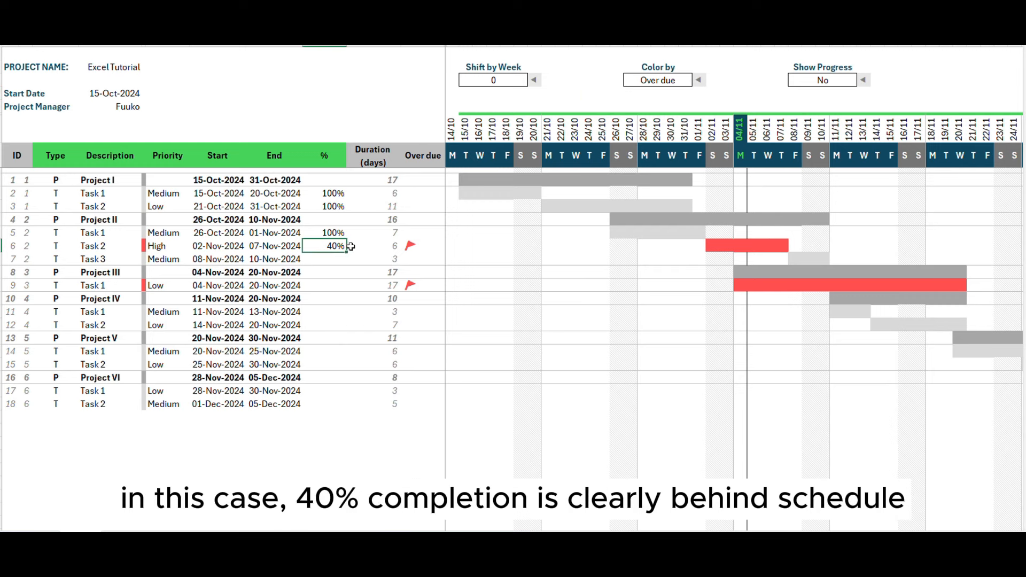
text(50)
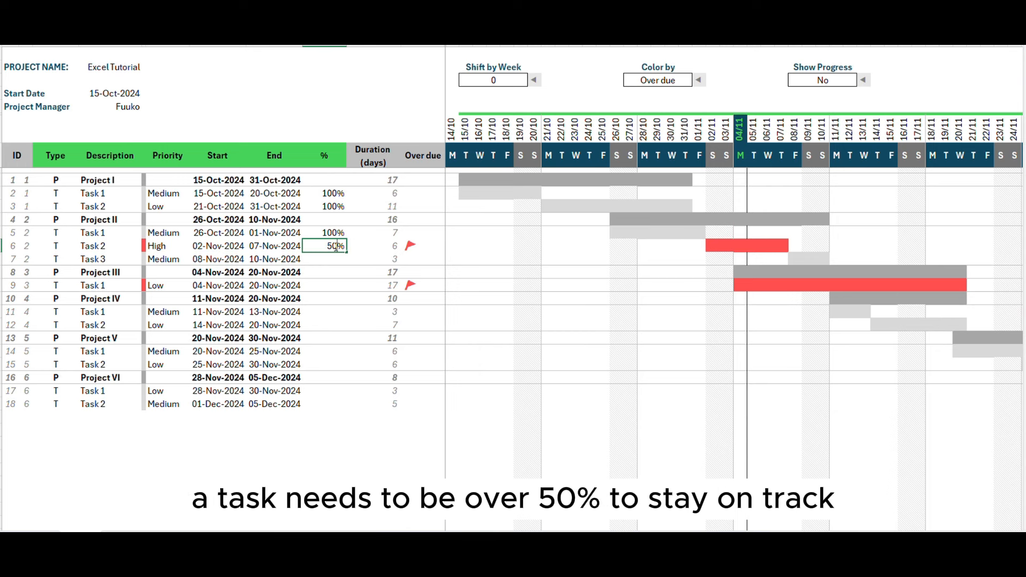
click(333, 261)
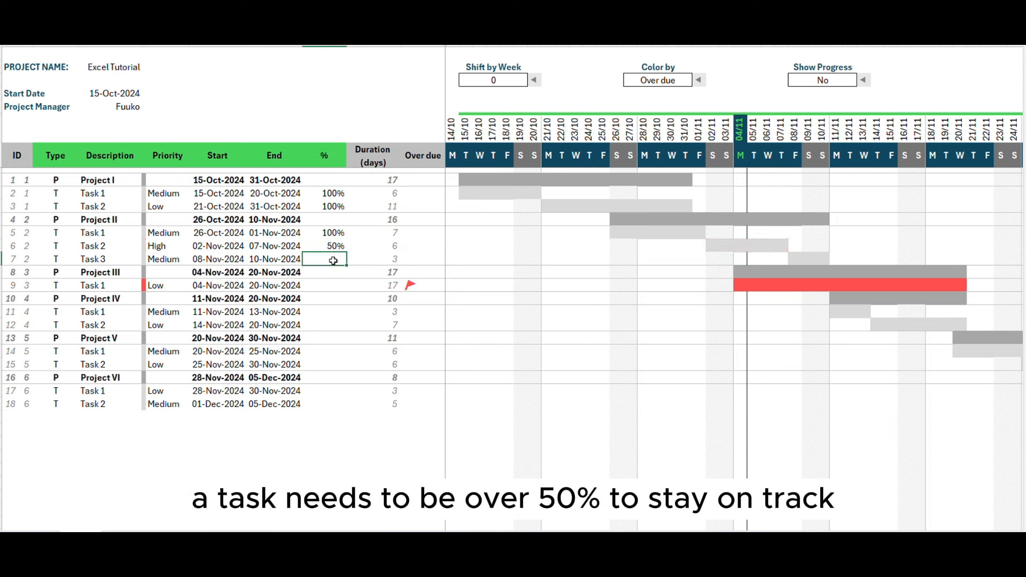
click(337, 247)
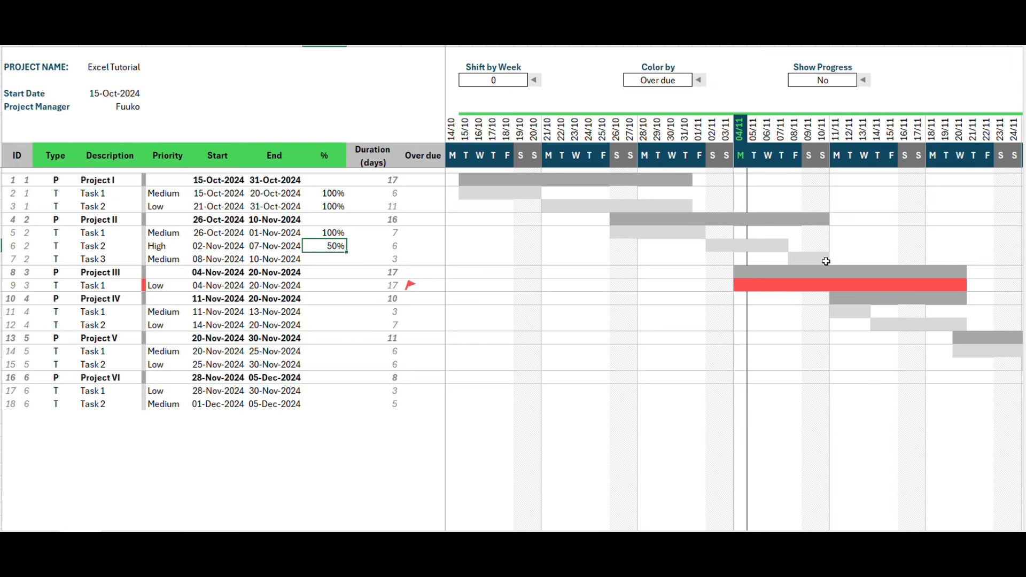
click(325, 286)
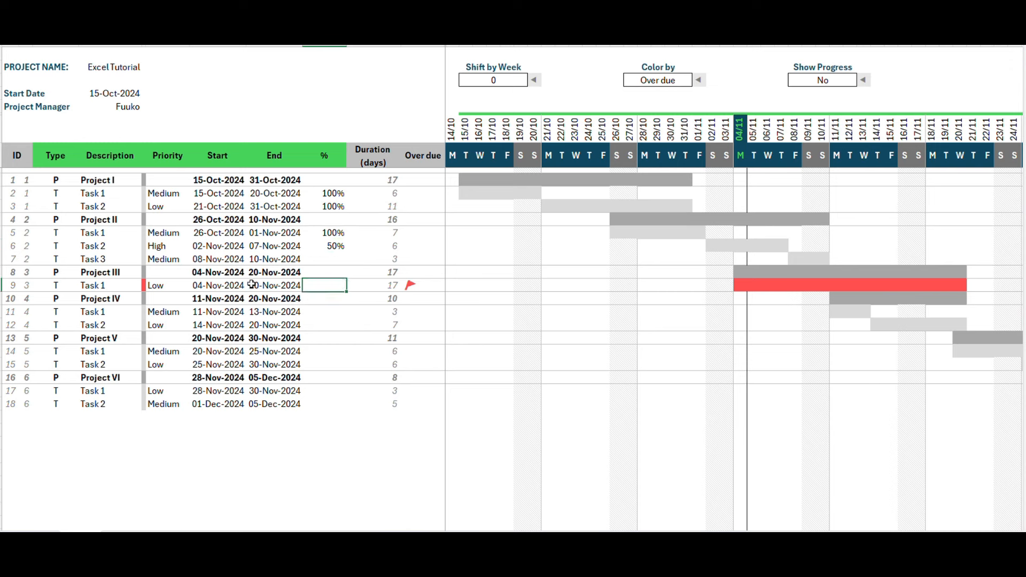
click(333, 248)
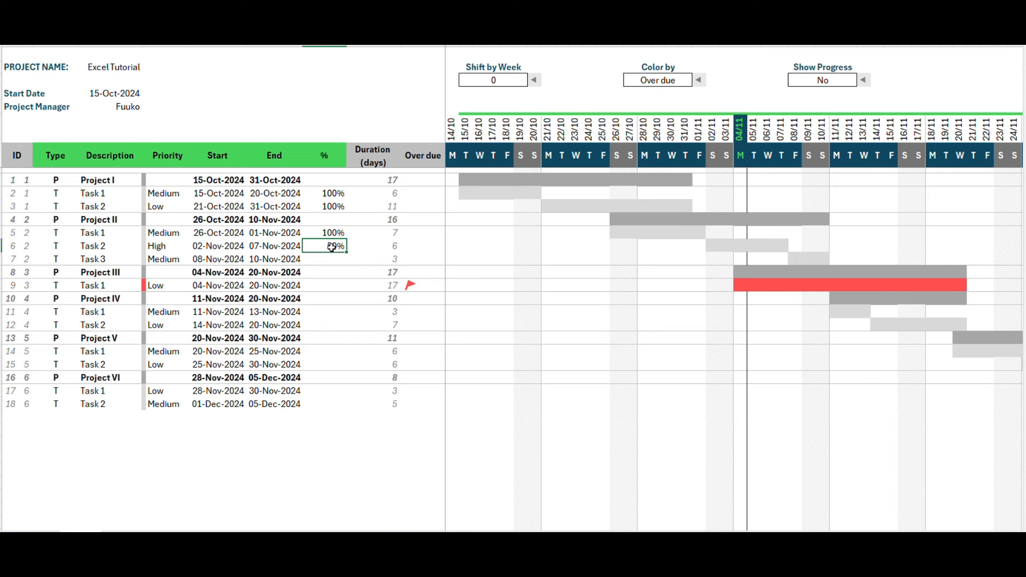
Step: Set the Show Progress option to Yes to display each task's progress on the timeline bars
click(712, 93)
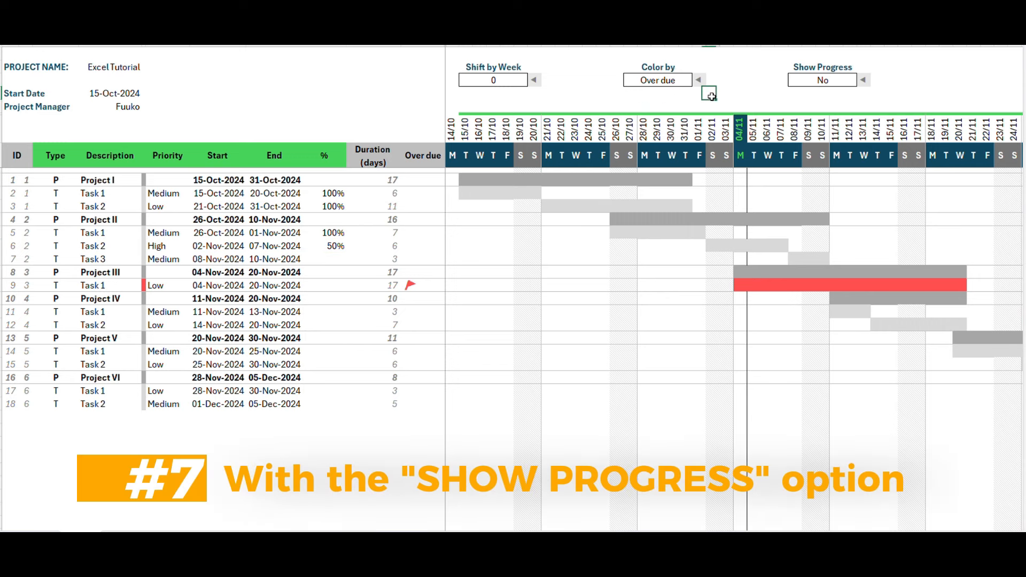
click(757, 91)
click(842, 82)
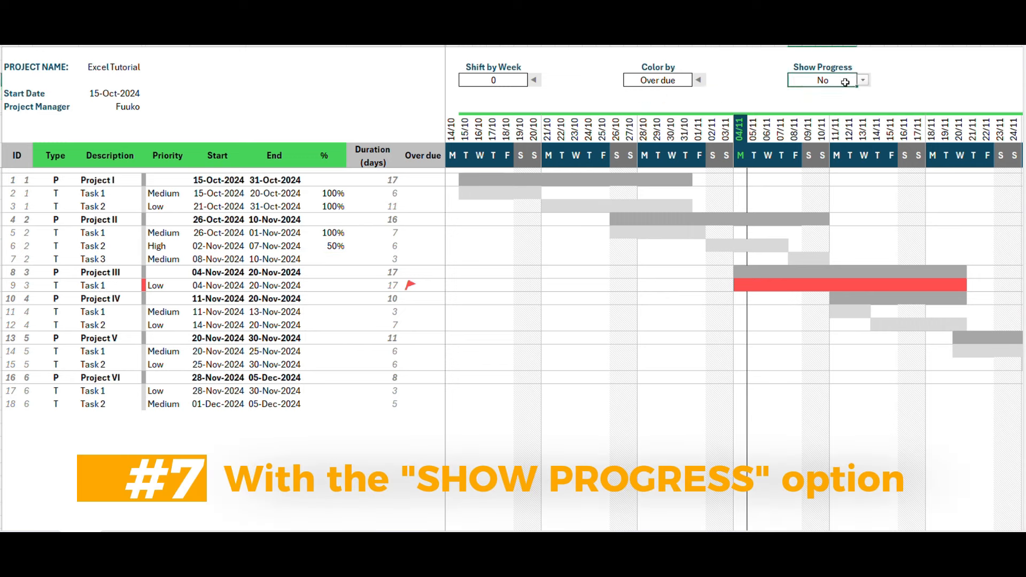
click(864, 83)
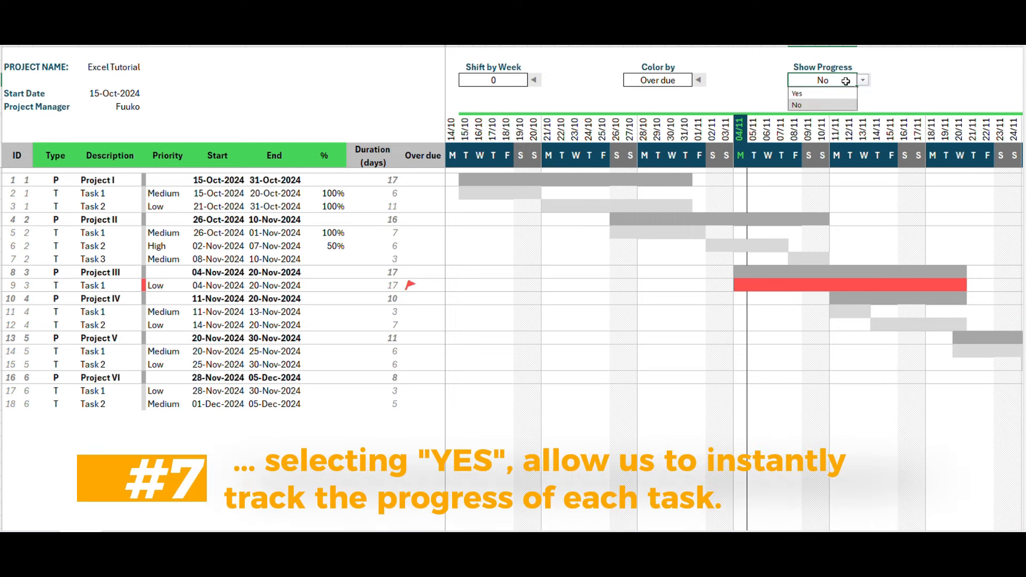
click(833, 94)
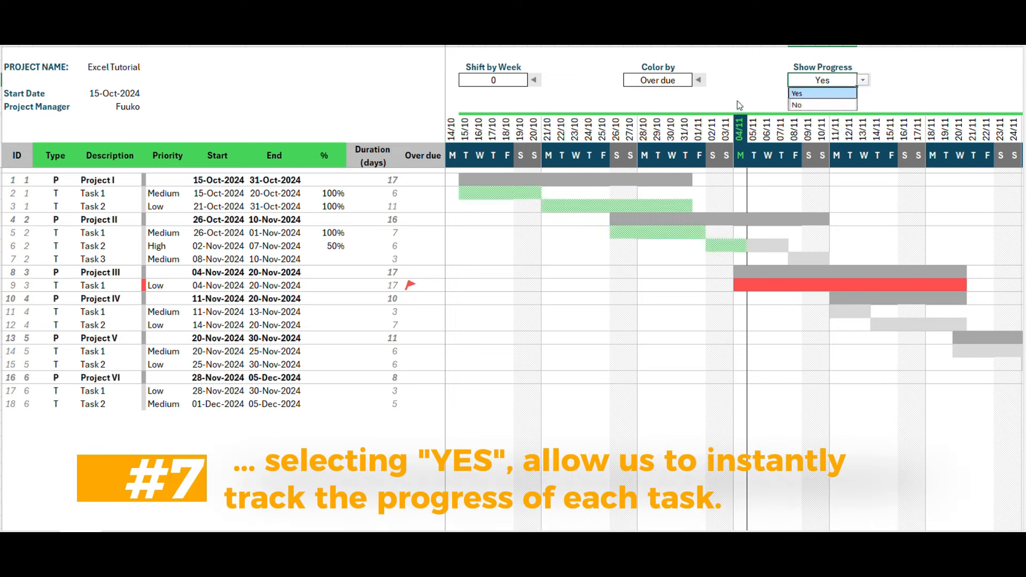
click(721, 105)
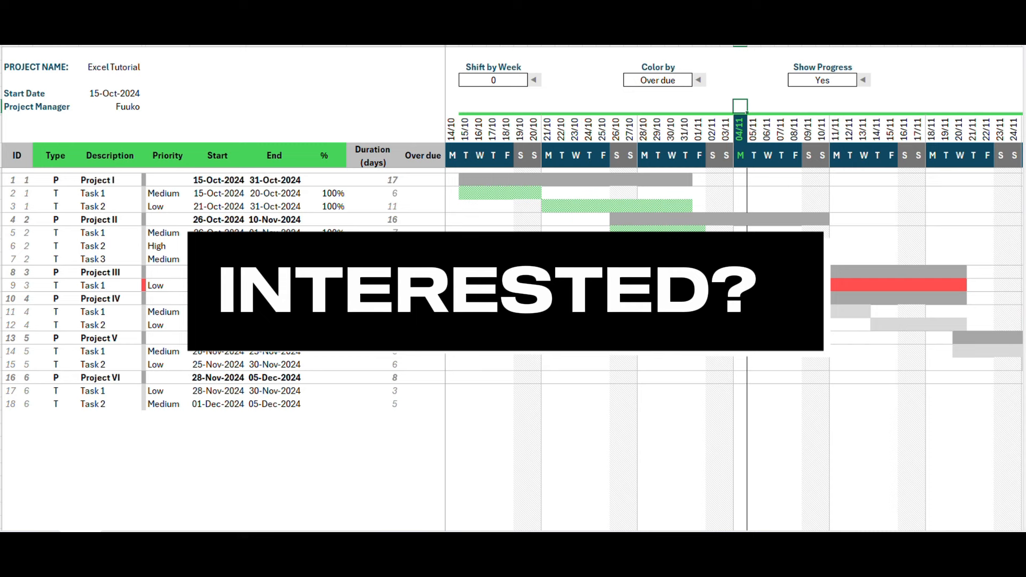
click(741, 286)
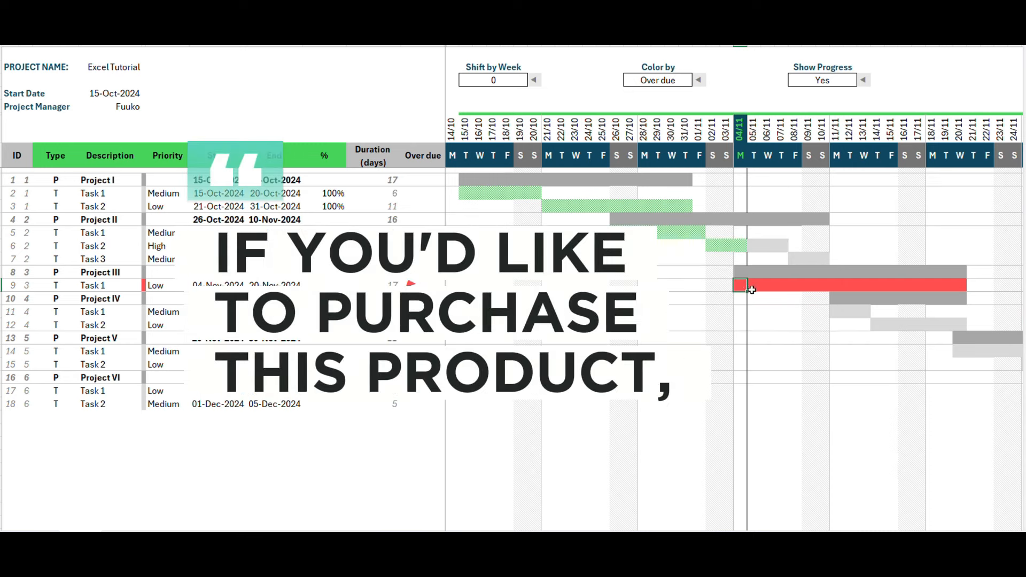
click(741, 246)
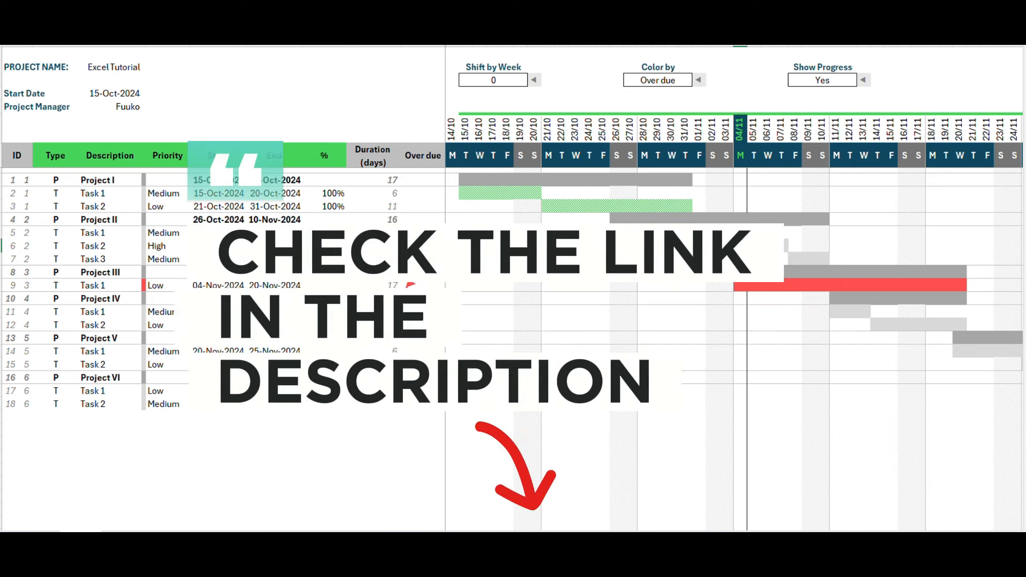
click(741, 288)
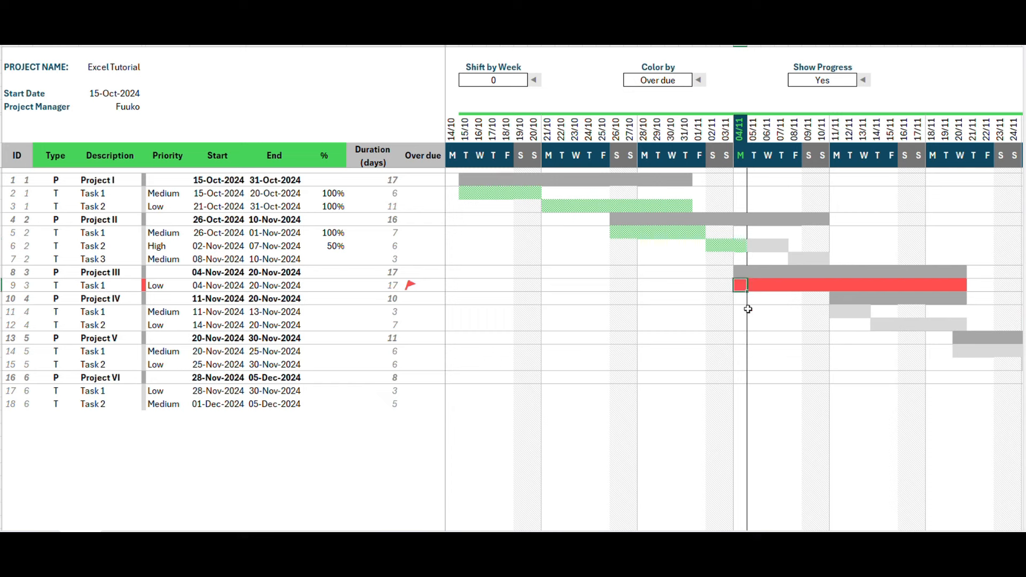
click(819, 350)
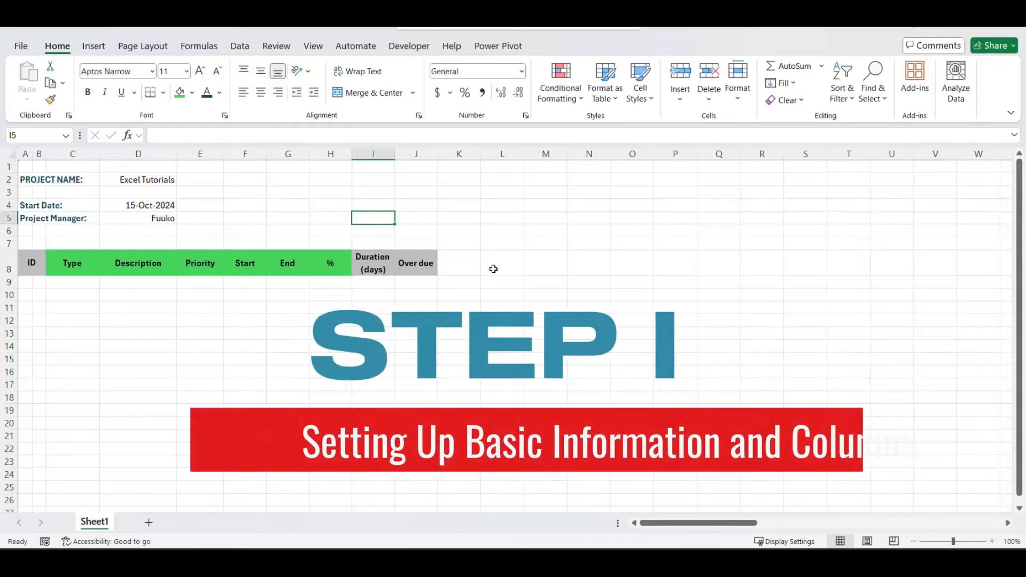
click(481, 269)
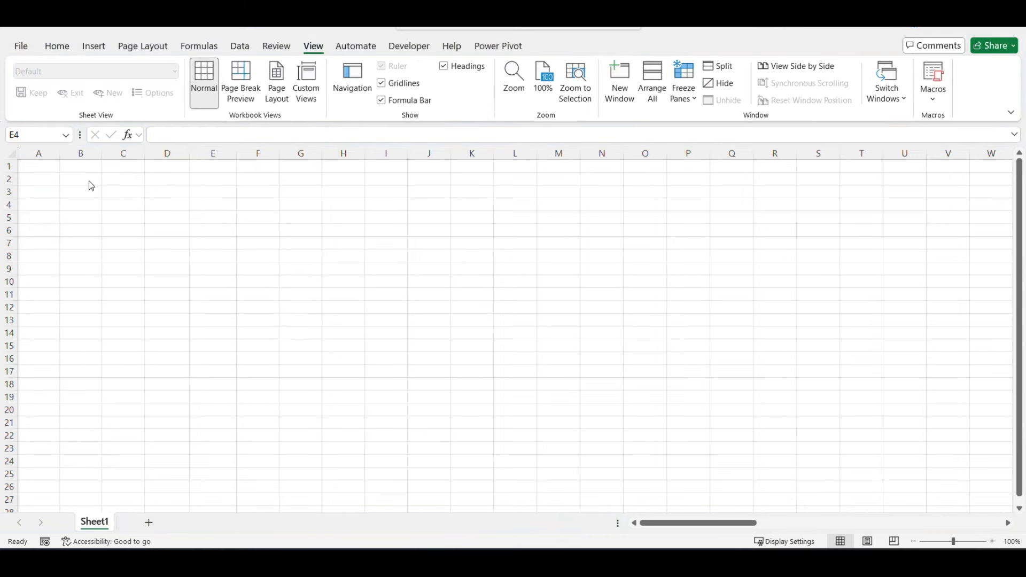
Step: Enter the label "PROJECT NAME:" in cell A2 of the blank sheet and make it bold
click(46, 181)
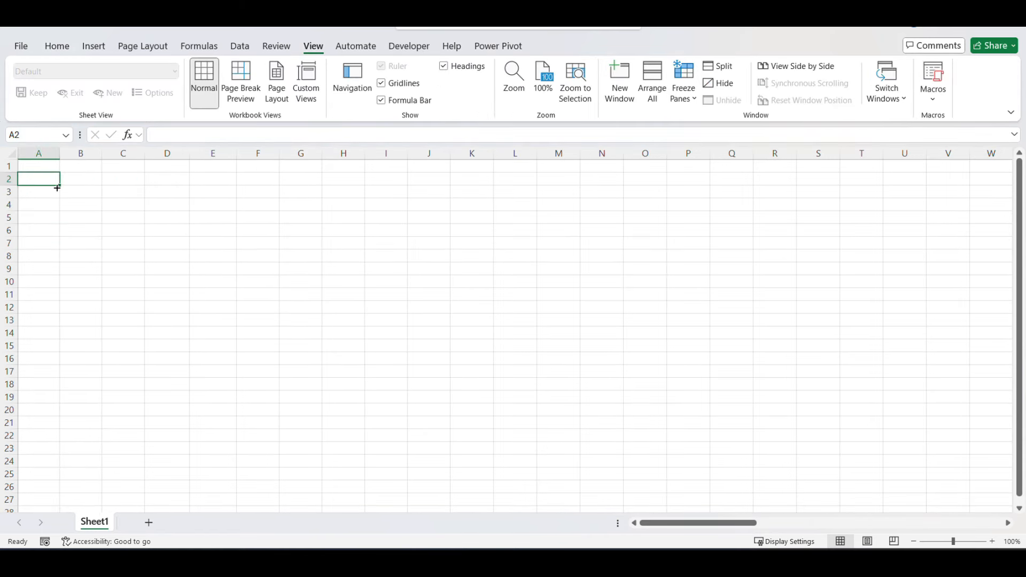
text(PROJECT NAME:)
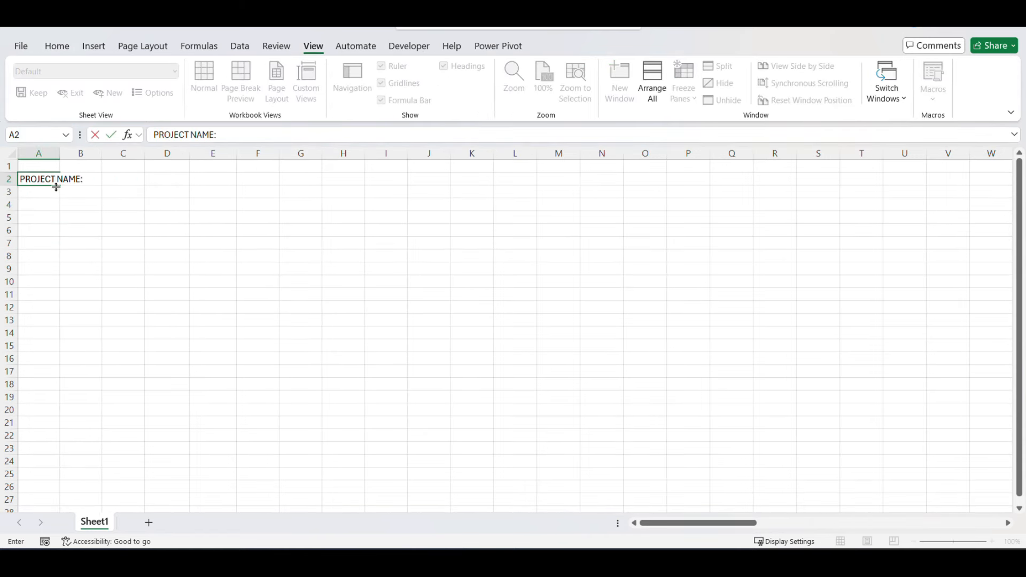
key(Return)
click(42, 179)
key(ctrl+b)
Step: Enter the labels "Start Date:" in cell A4 and "Project Manager:" in cell A5
click(44, 206)
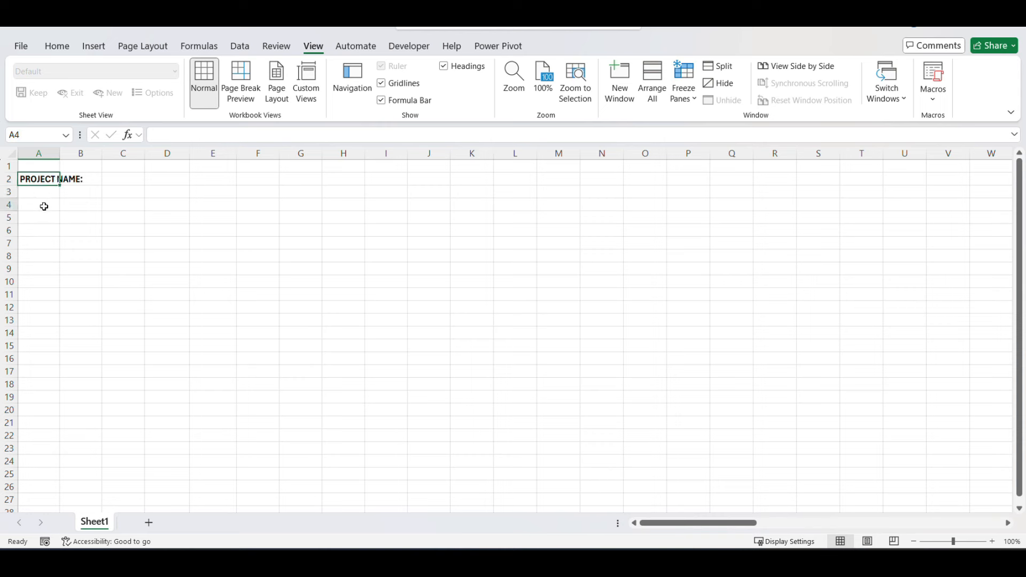
text(Start Date)
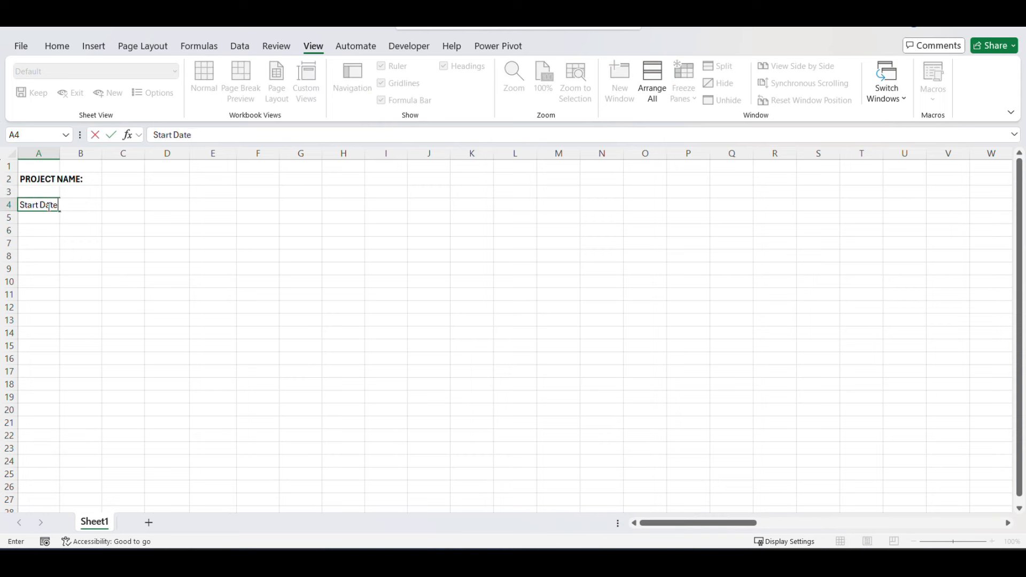
text(:)
key(Return)
text(Pro)
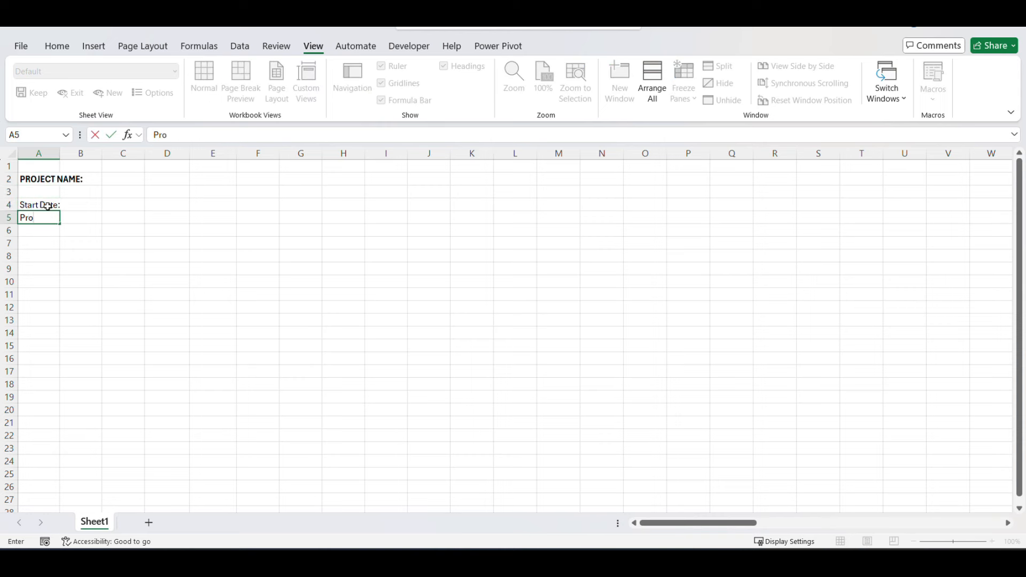
text(ject Manager)
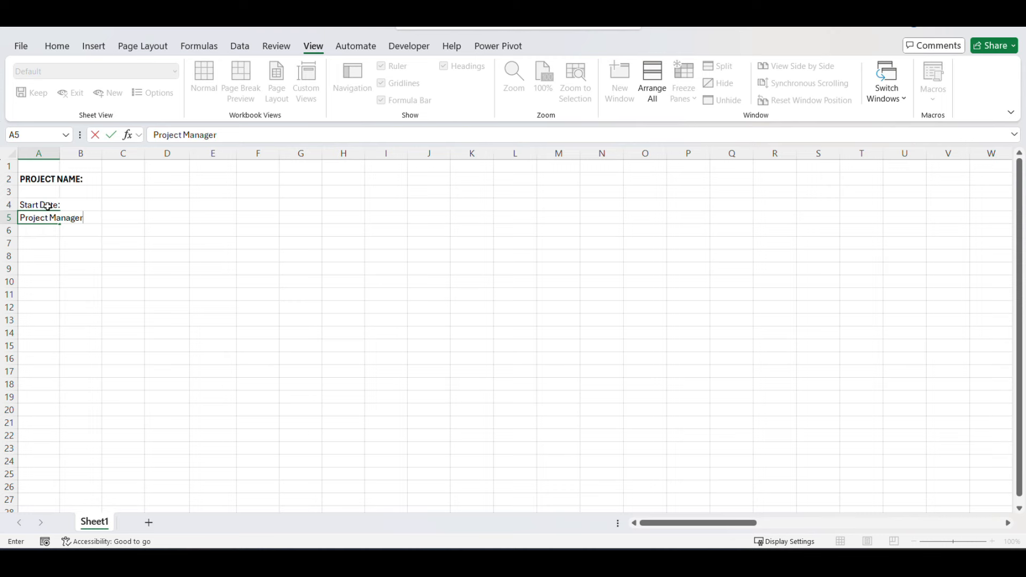
text(:)
key(Return)
Step: Make the labels in A2:A5 bold and give them a dark blue theme font color
drag(48, 180, 48, 216)
key(ctrl+b)
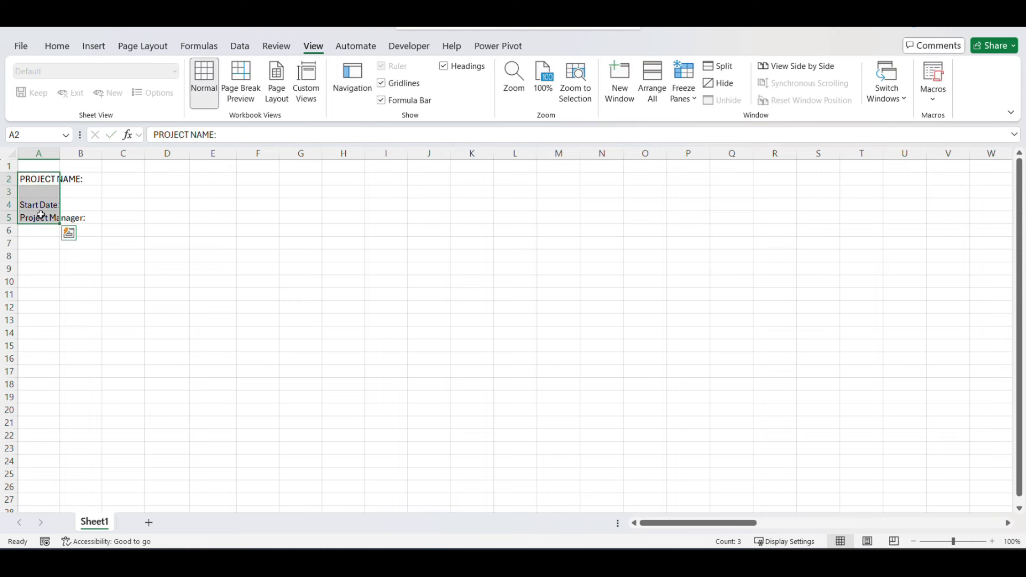
key(ctrl+b)
click(55, 45)
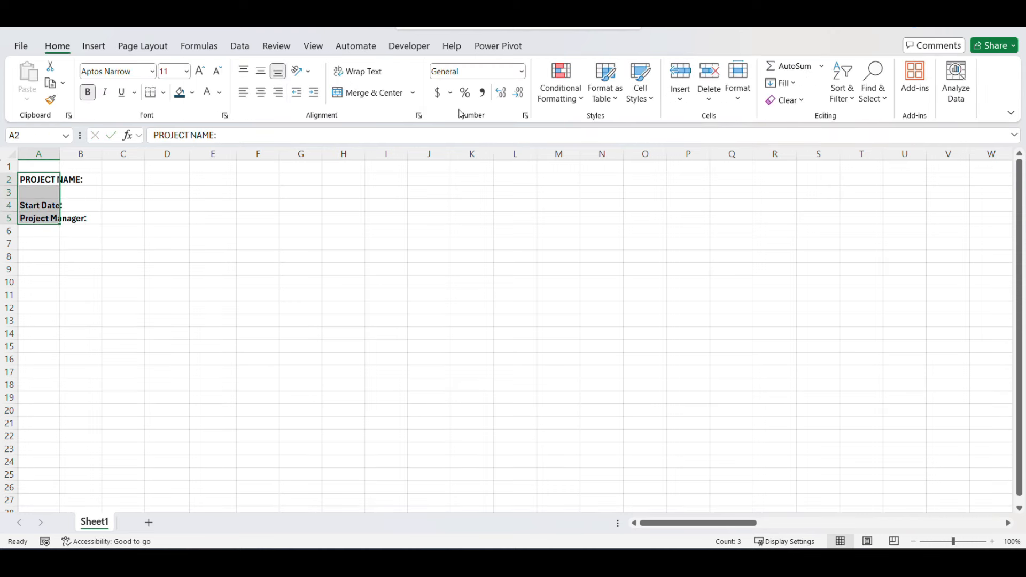
click(219, 92)
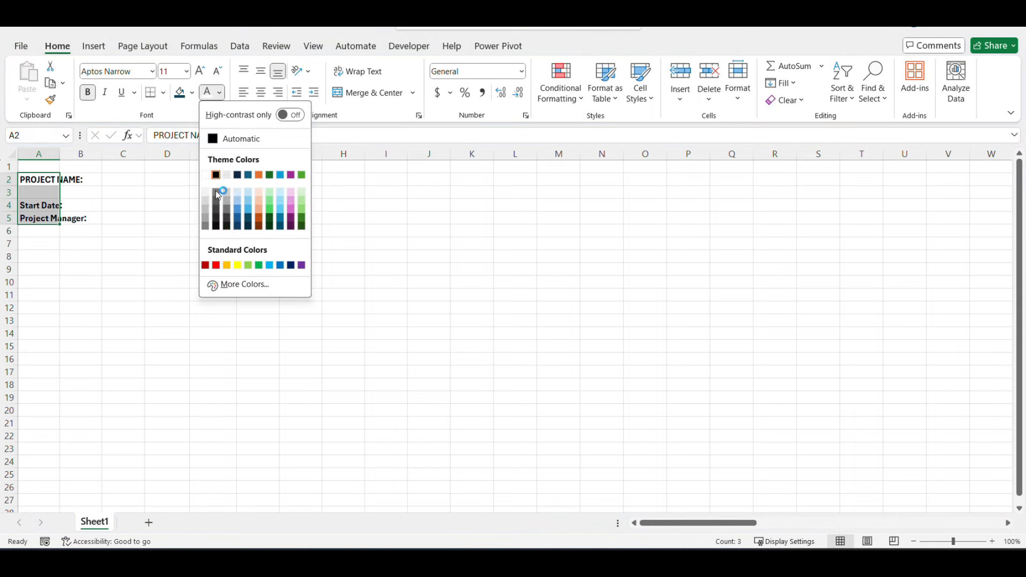
click(238, 222)
click(178, 226)
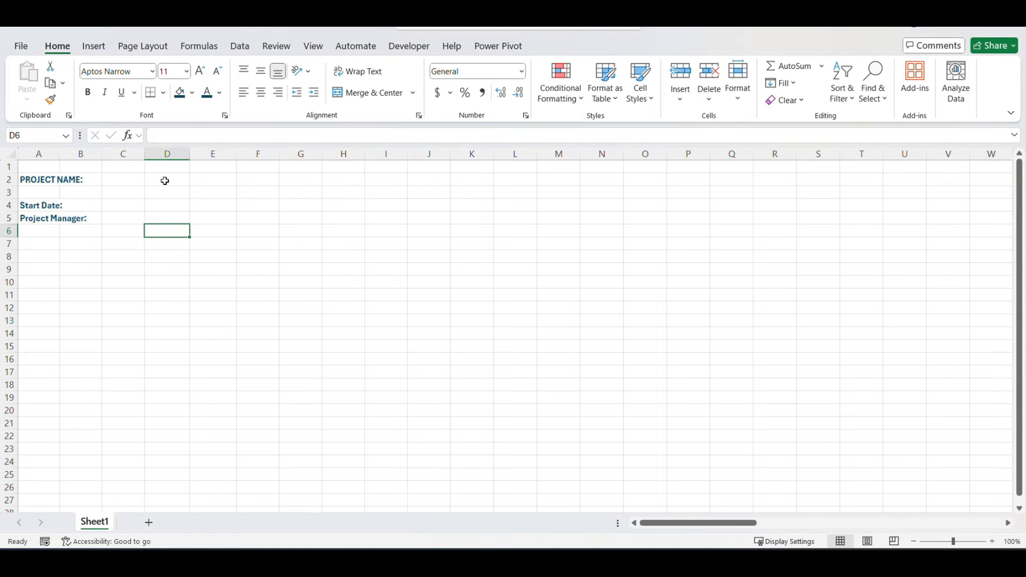
Step: Enter the project name "Excel Tutorials" in cell D2 and the start date 10/15/2024 in cell D4
click(165, 181)
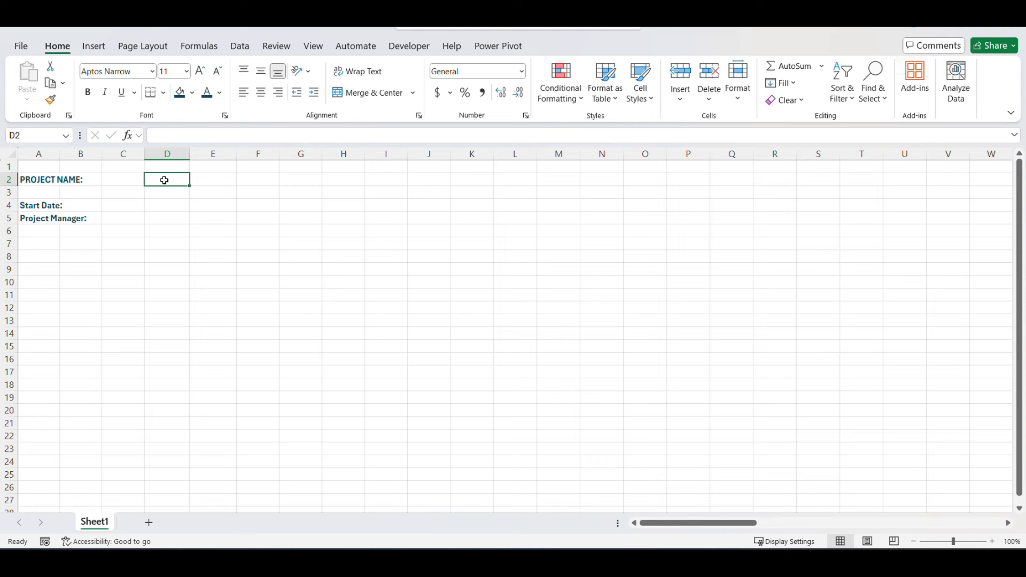
text(Excel Tutorials)
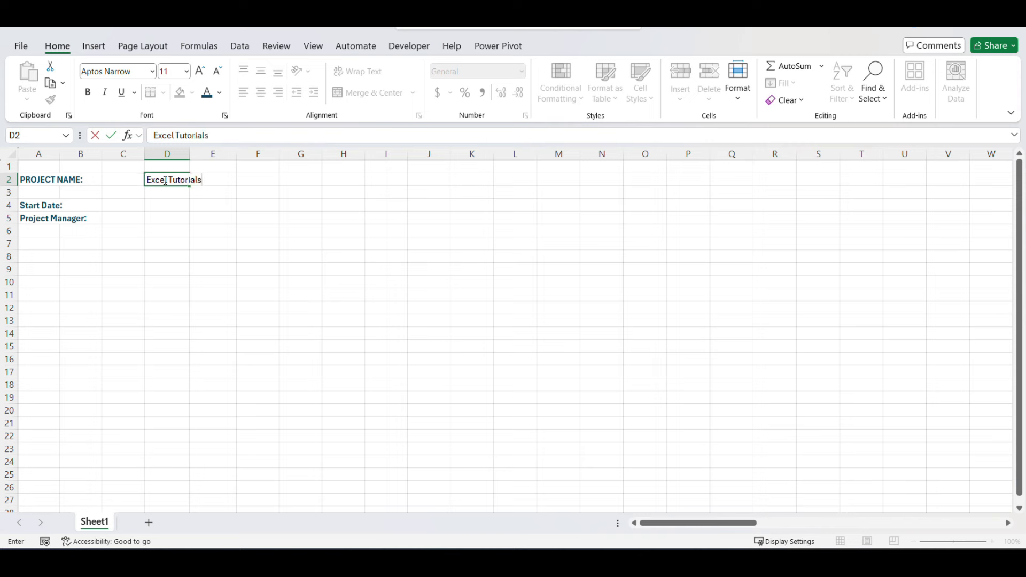
click(159, 204)
text(10/15/2024)
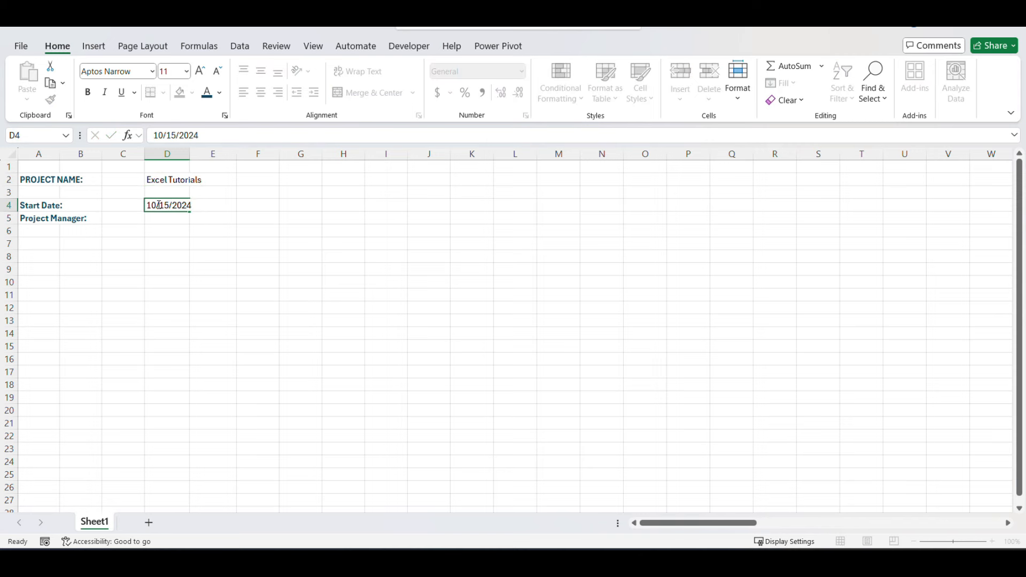
Step: Enter the project manager's name in D5, widen column D to fit, and right-align the project details in D2:D5
key(Return)
text(Fuuko)
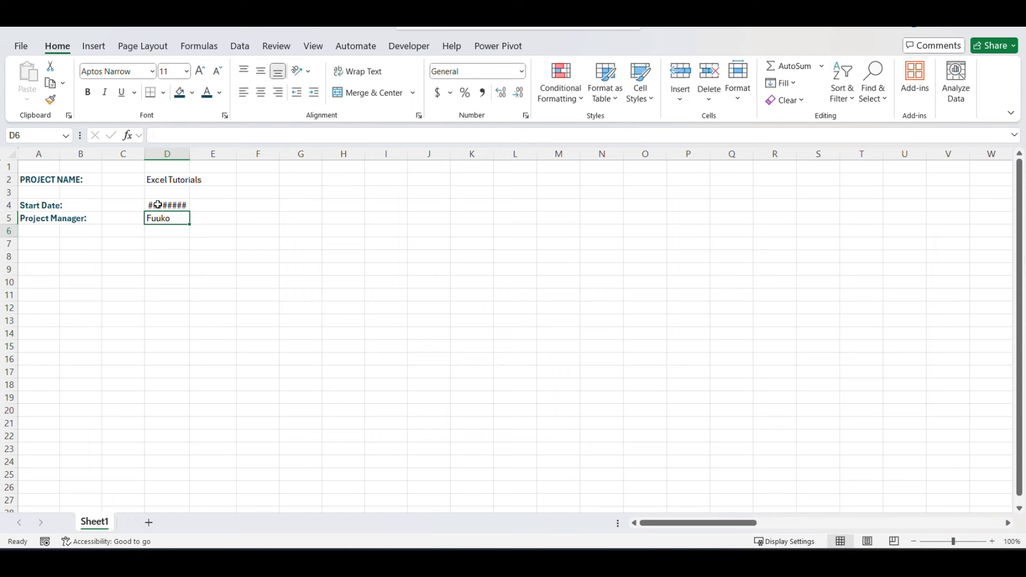
key(Return)
drag(187, 158, 176, 219)
click(278, 92)
click(211, 220)
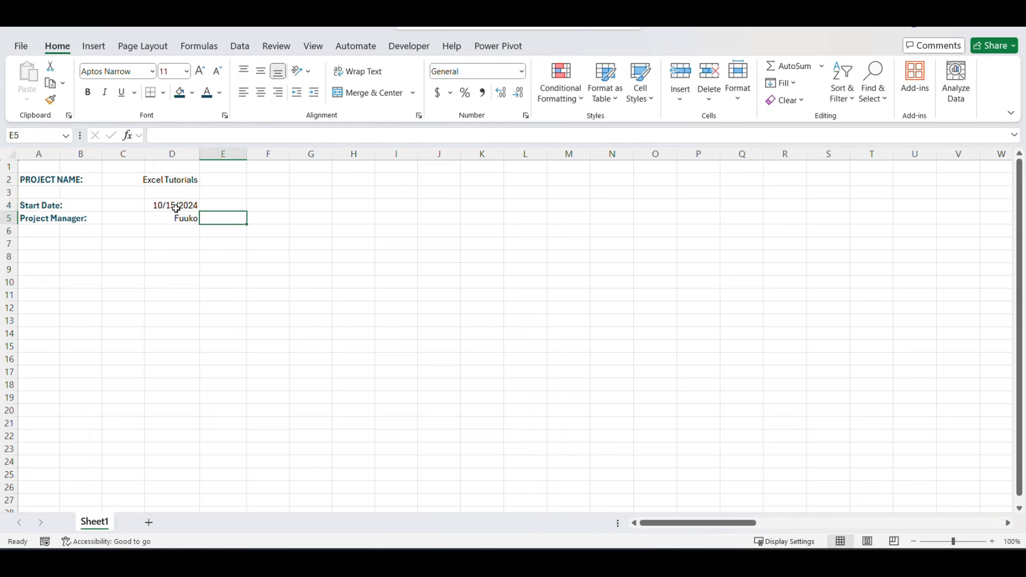
Step: Apply the custom date format dd-mmm-yyyy to the start date in D4
click(176, 206)
right_click(176, 205)
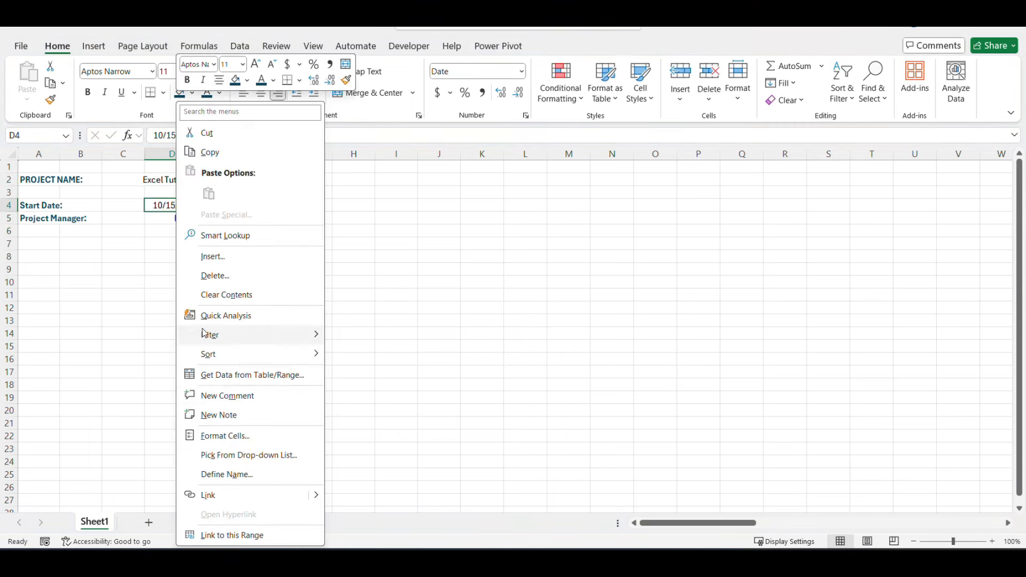
click(249, 436)
click(104, 243)
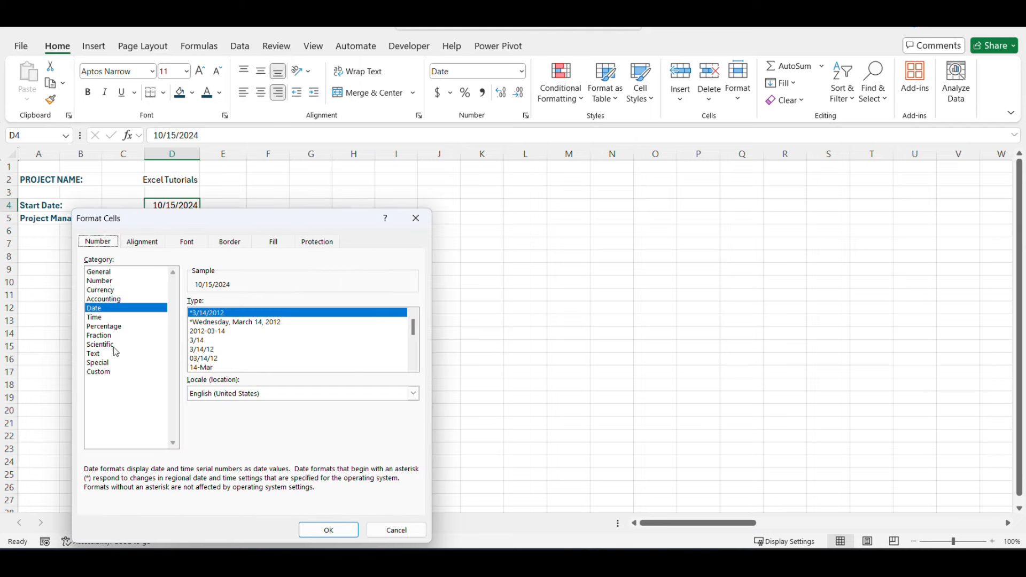
click(107, 372)
double_click(224, 310)
text(dd-mmm-yyyy)
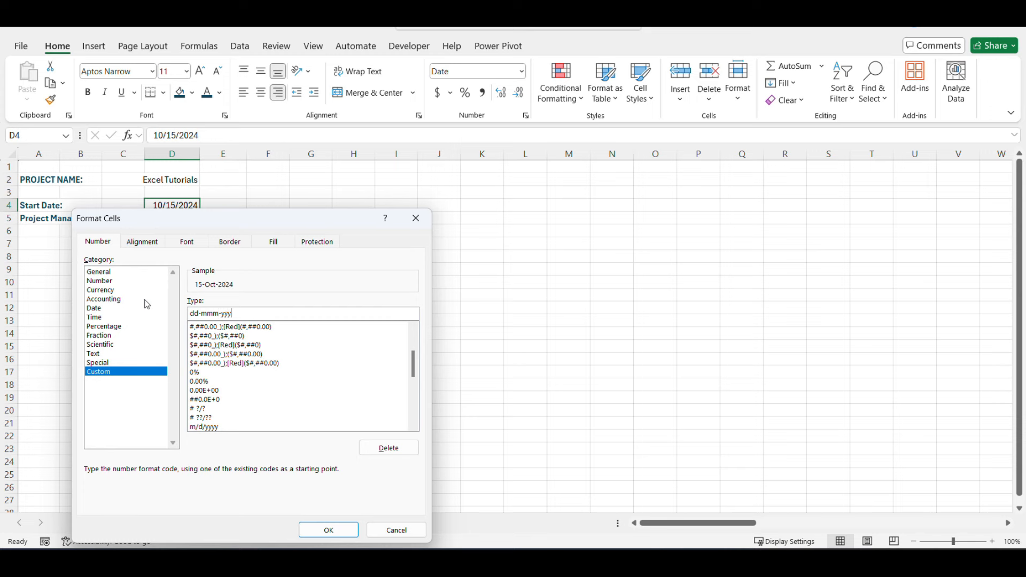
click(329, 529)
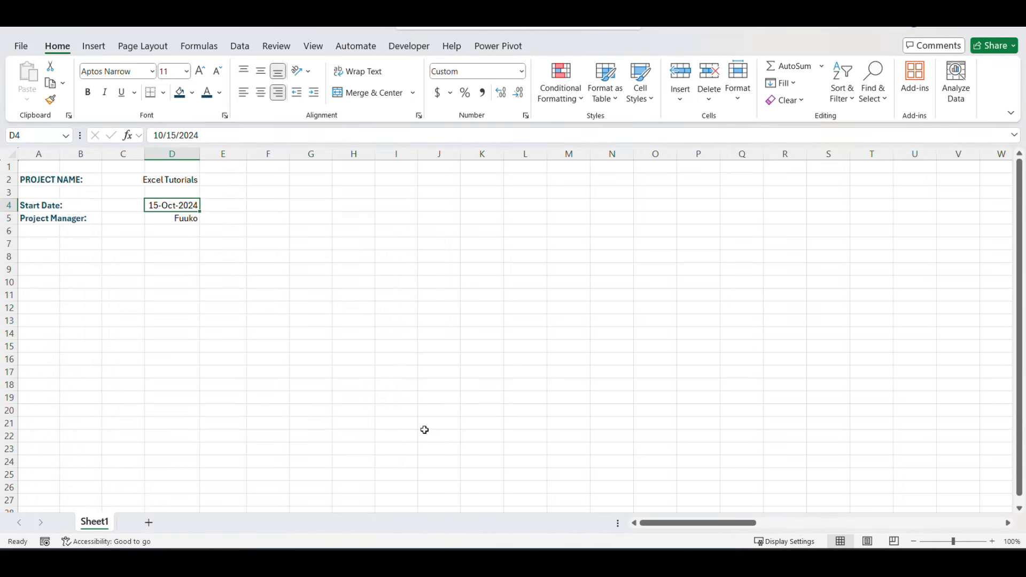
Step: Enter the header "ID" in A8, narrow columns A and B, and merge and center A8:B8
click(149, 246)
click(43, 256)
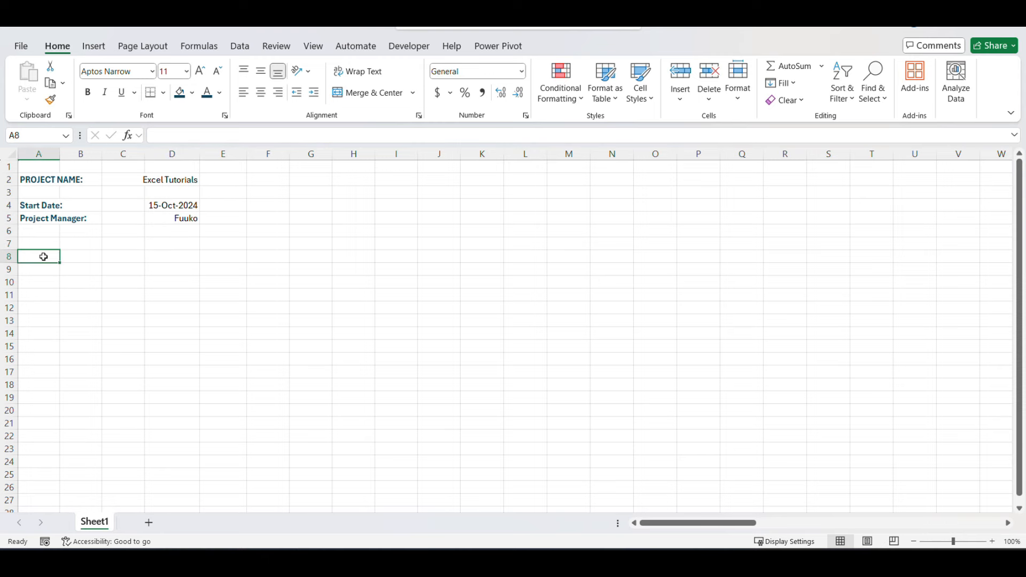
text(ID)
key(Return)
mouse_move(60, 155)
mouse_down()
mouse_move(34, 156)
mouse_move(74, 154)
mouse_move(46, 155)
mouse_up()
drag(25, 257, 39, 257)
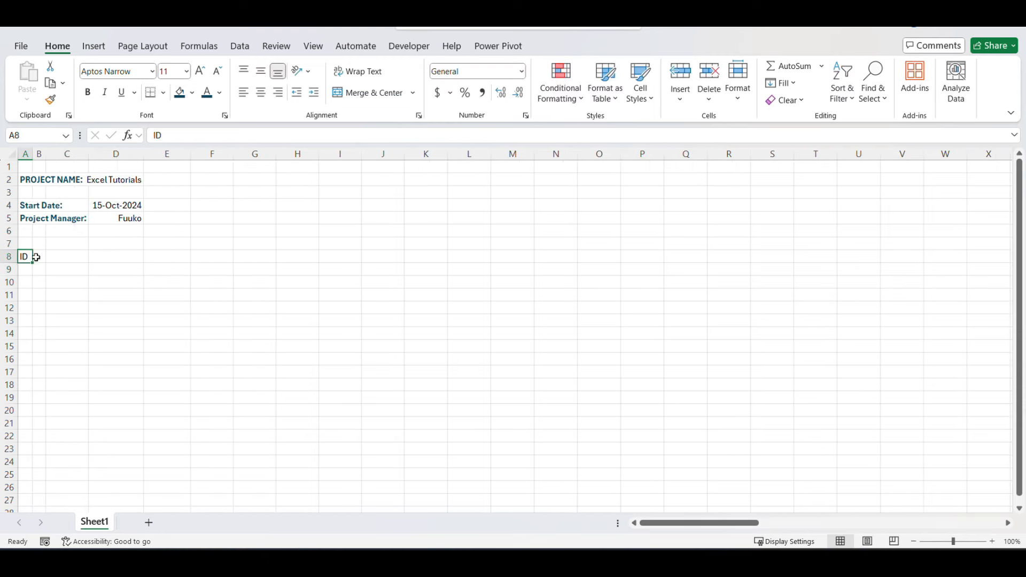
click(359, 92)
Step: Enter the headers "Type" in C8 and "Description" in D8, widening columns C and D
click(82, 255)
text(Type)
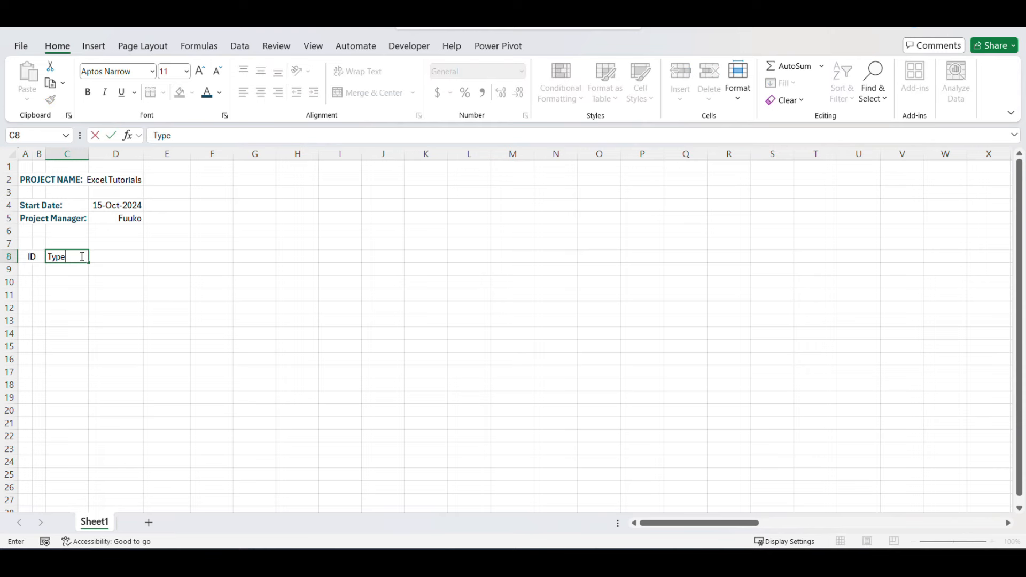
key(Return)
drag(88, 155, 100, 154)
click(131, 256)
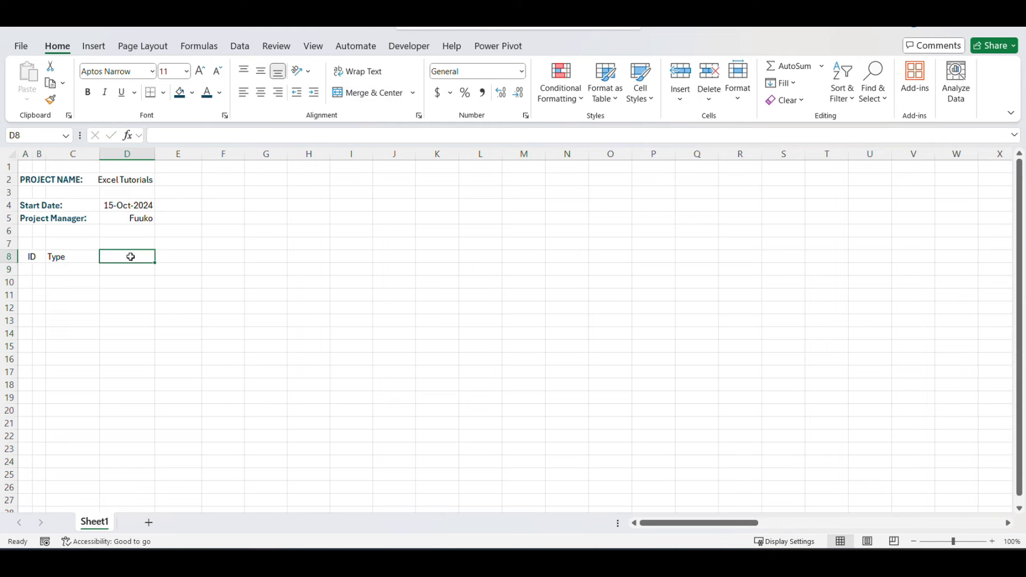
text(Description)
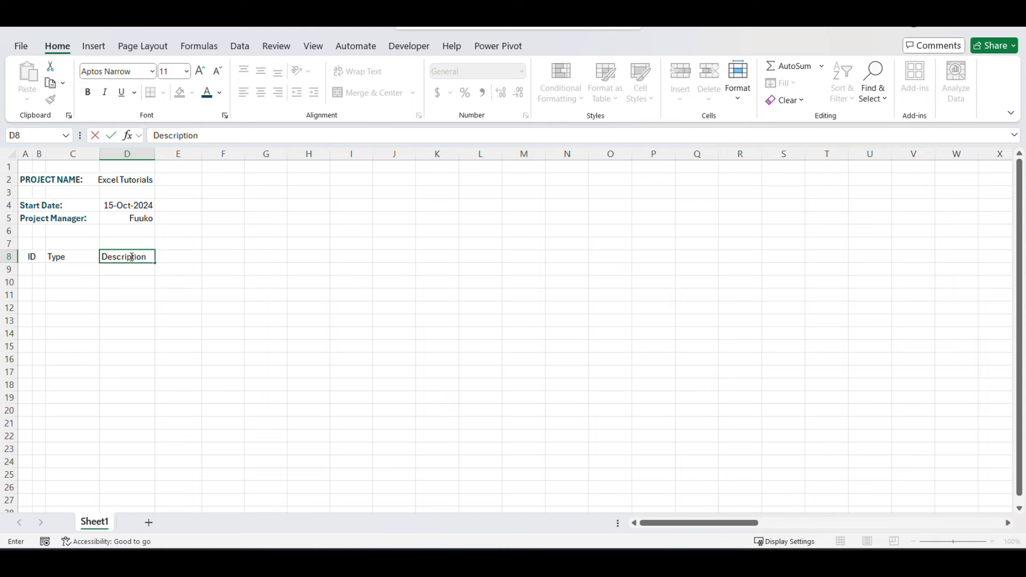
key(Return)
drag(155, 154, 176, 154)
Step: Enter the headers "Priority", "Start" and "End" in cells E8, F8 and G8
click(212, 258)
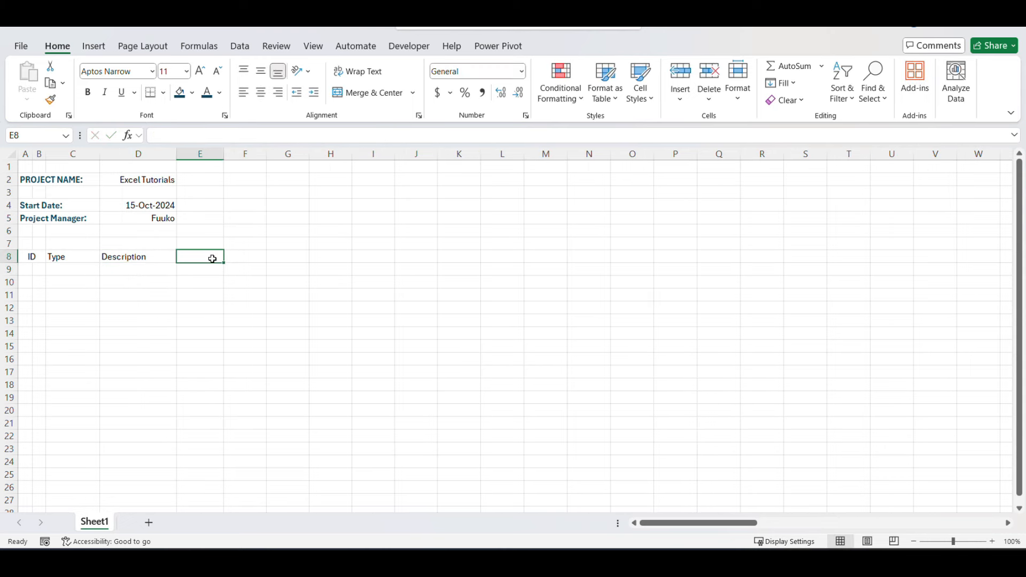
text(Priority)
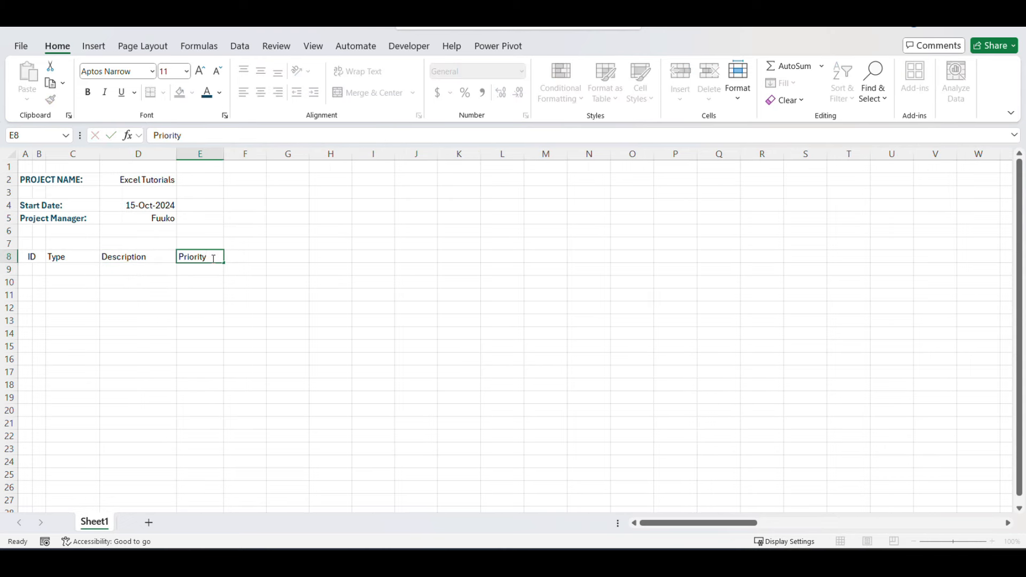
key(Tab)
text(Start)
key(Tab)
text(End)
key(Tab)
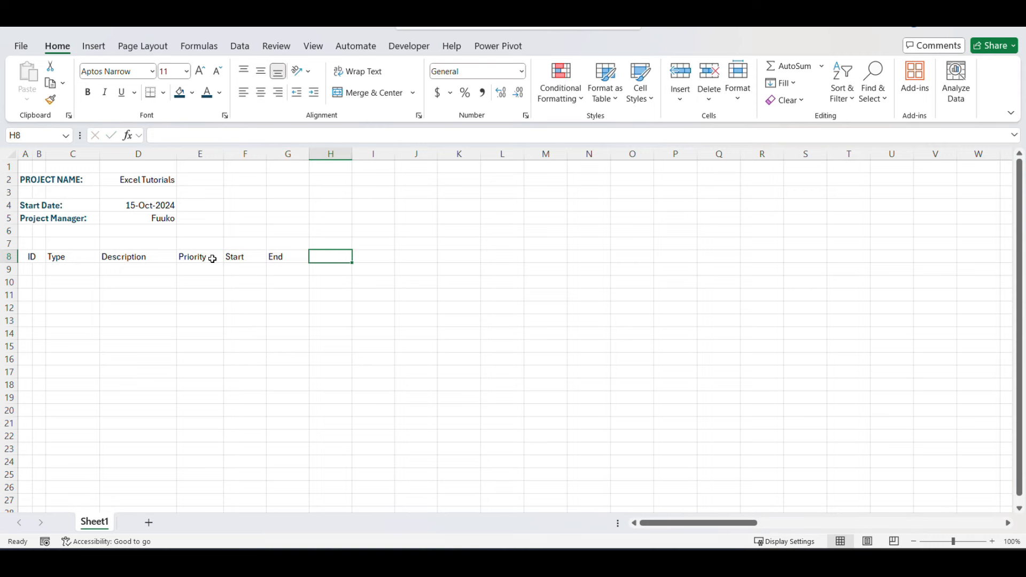
Step: Enter the headers "%", "Duration (days)" and "Over due" in cells H8, I8 and J8
text(%)
key(Tab)
text(Du)
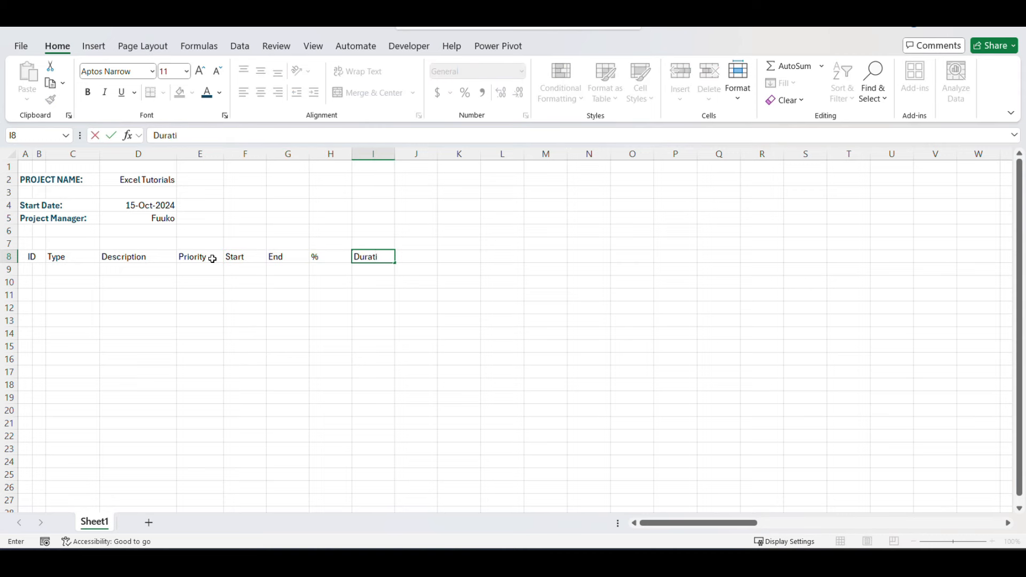
text(ration (days)
key(Tab)
text(Ove)
key(Return)
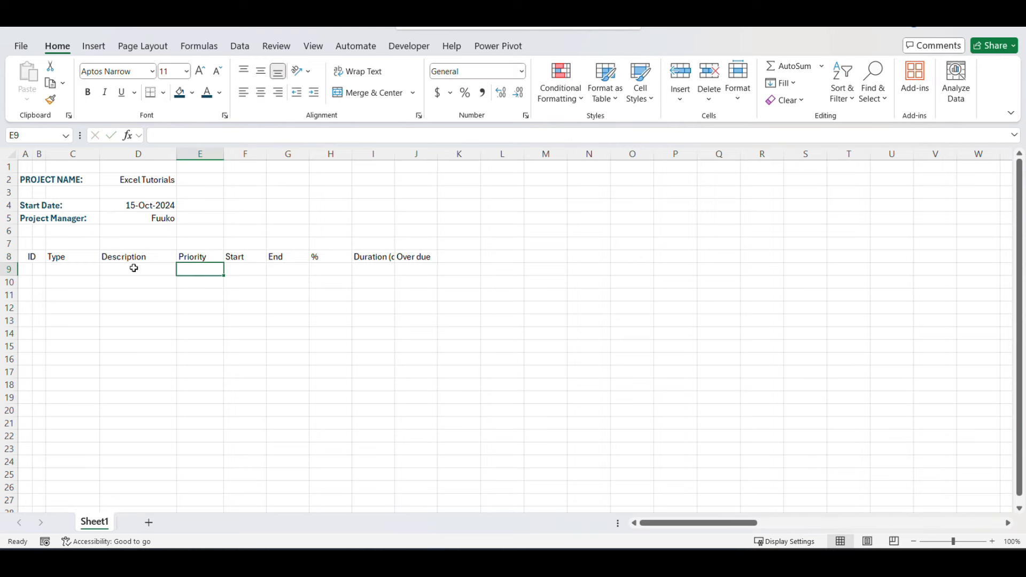
Step: Format the headers in A8:J8 as bold, wrapped, and centered both ways, with row 8 made taller
drag(24, 255, 417, 258)
click(88, 92)
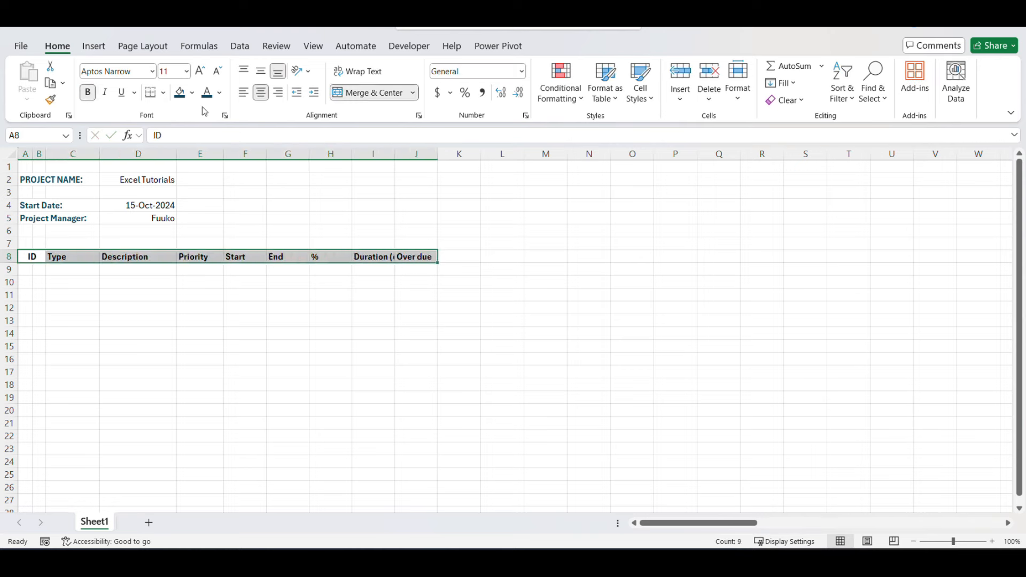
click(261, 75)
drag(13, 264, 12, 276)
click(358, 71)
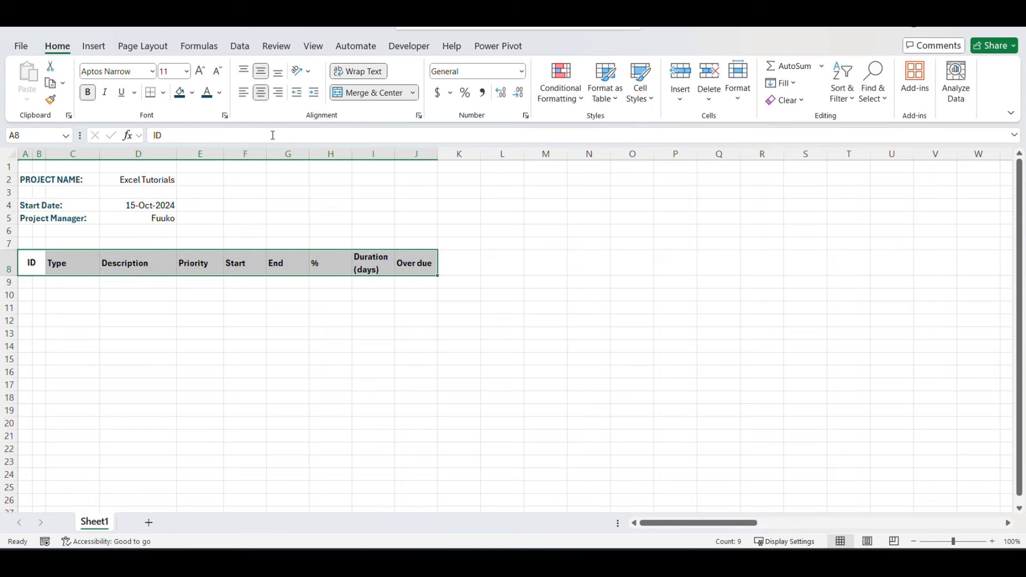
click(261, 94)
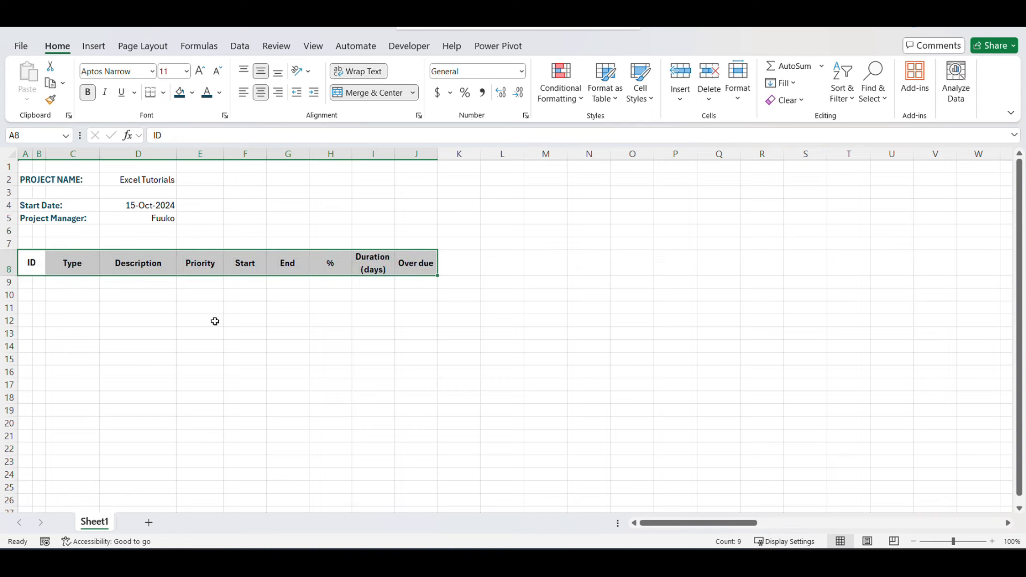
Step: Fill the ID, Duration (days) and Over due header cells with gray
click(149, 260)
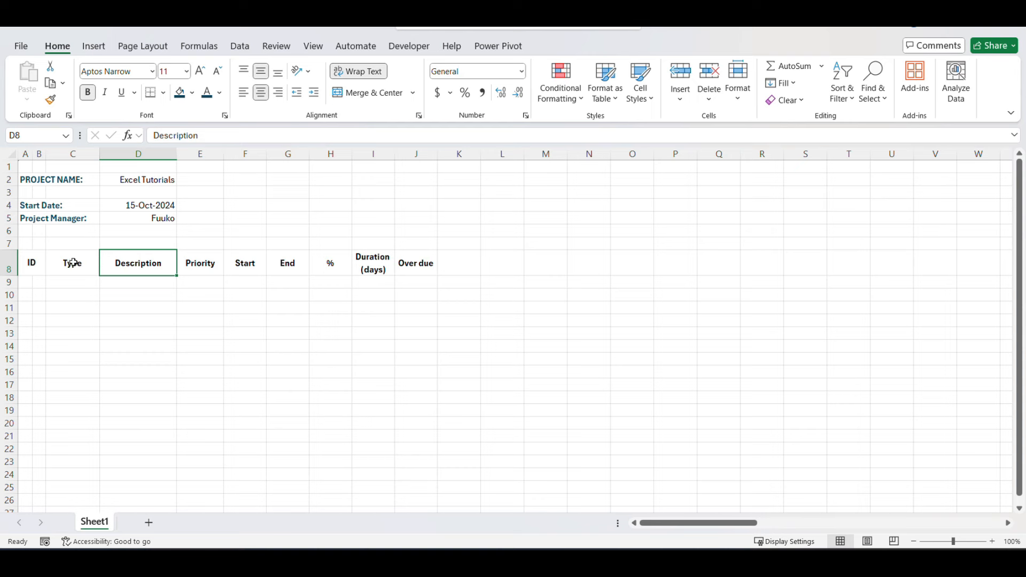
click(32, 263)
click(196, 97)
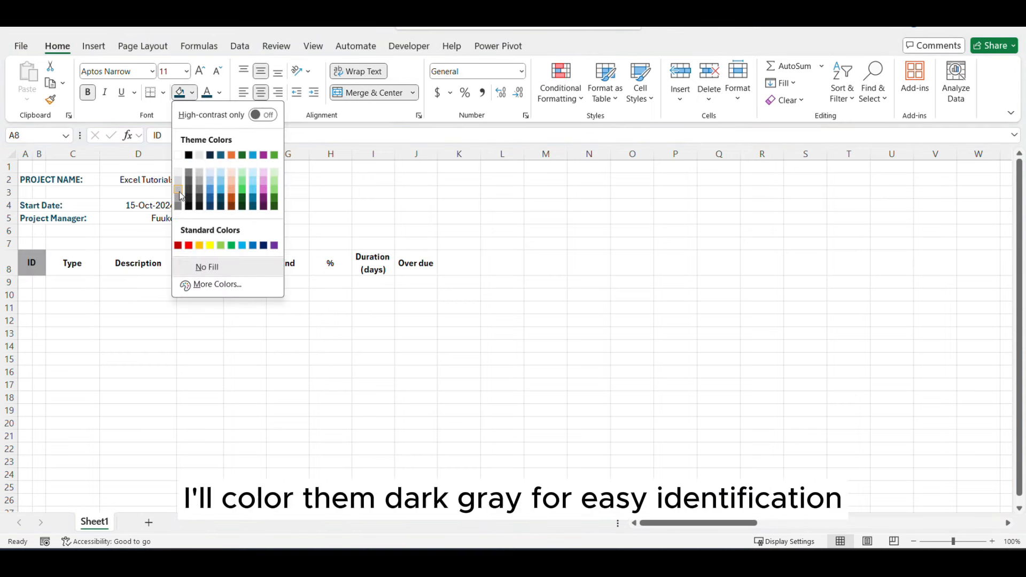
click(181, 199)
drag(363, 266, 417, 264)
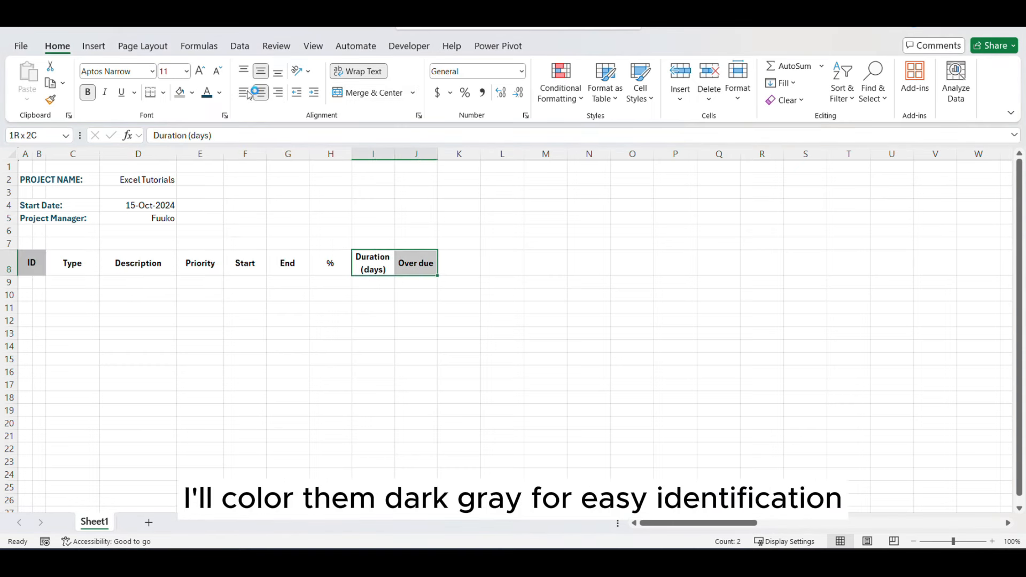
click(179, 93)
Step: Fill the user-input headers from Type to % (C8:H8) with a green theme color
drag(72, 263, 327, 266)
click(194, 92)
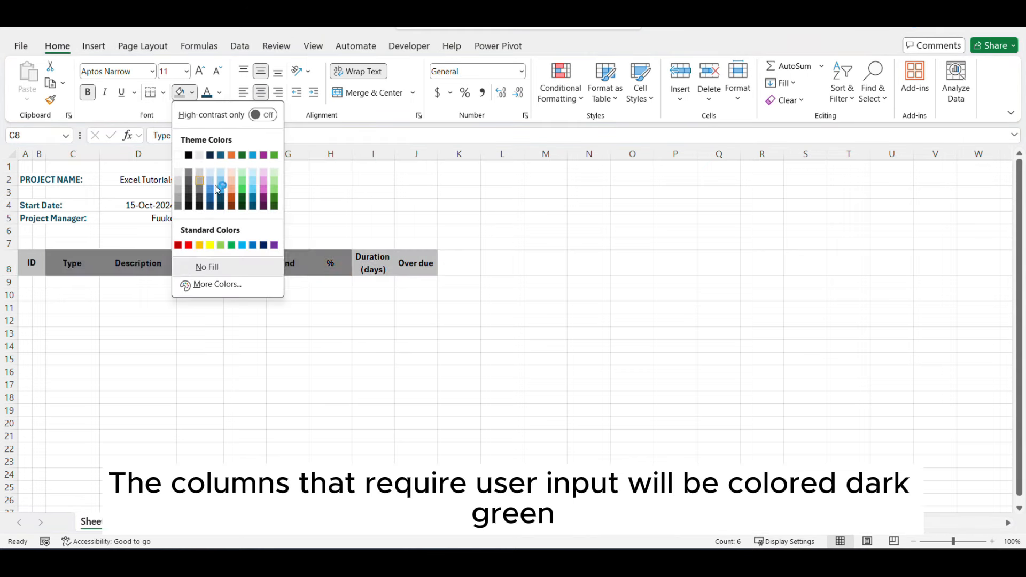
click(244, 189)
drag(288, 221, 389, 227)
click(389, 227)
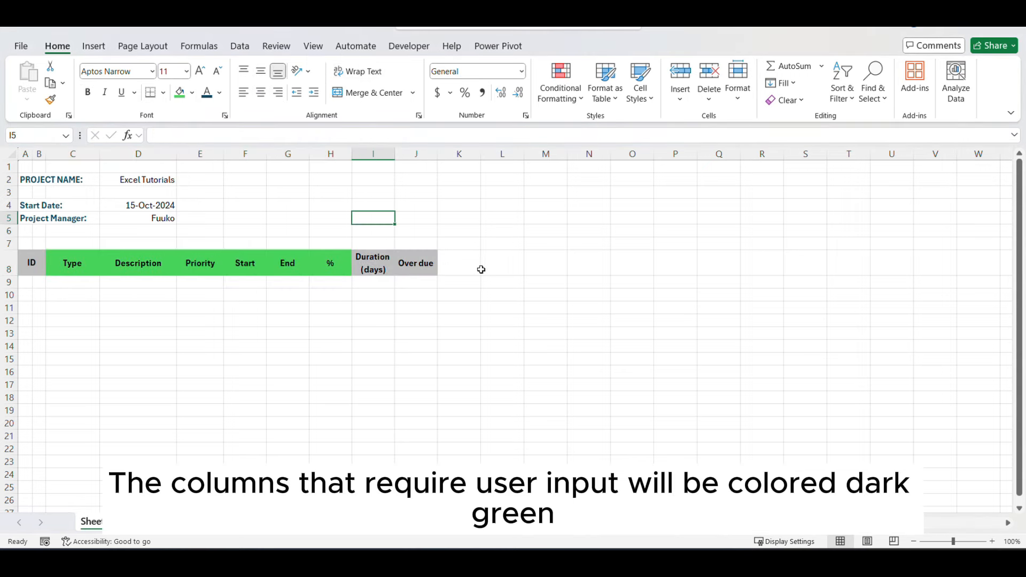
click(463, 238)
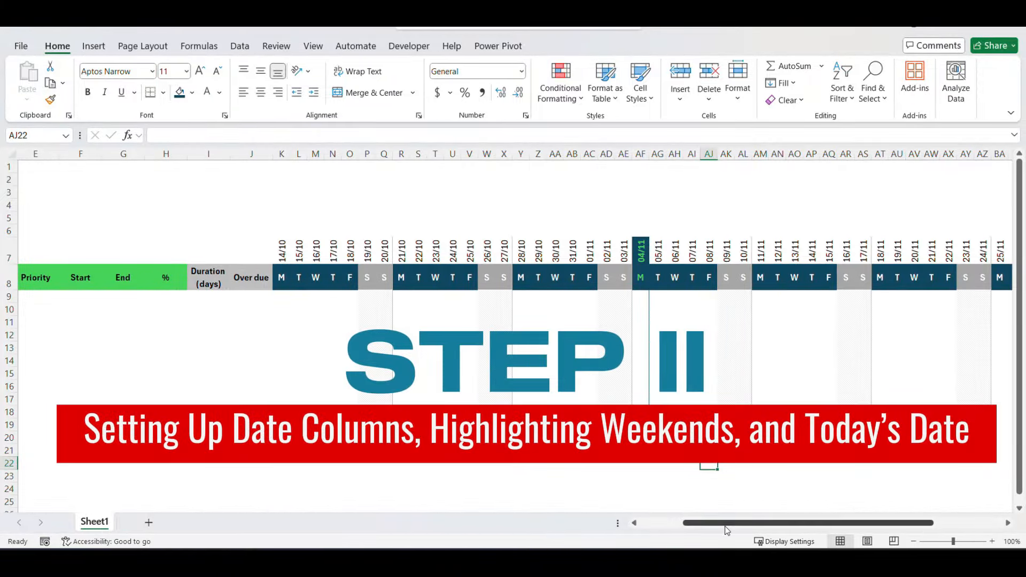
drag(726, 521, 633, 521)
click(276, 332)
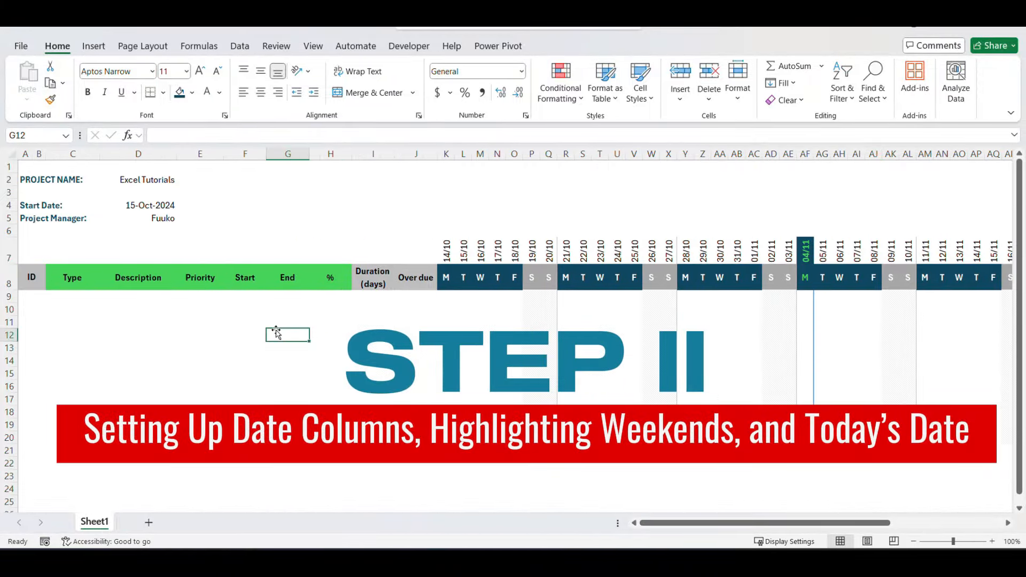
click(84, 350)
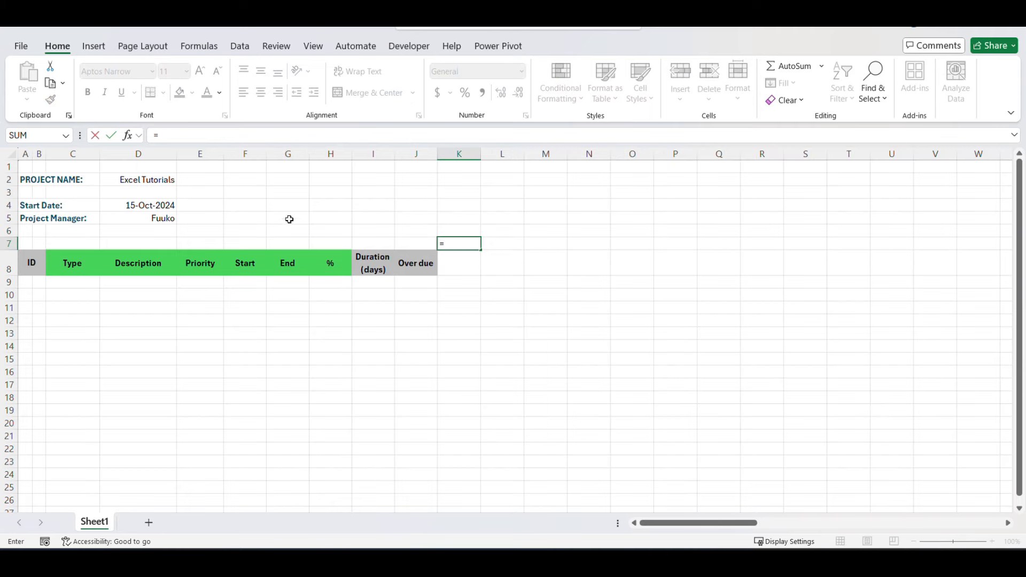
Step: Enter the formula =D4 in K7 to link the project start date, and widen column K to fit
click(161, 206)
key(Return)
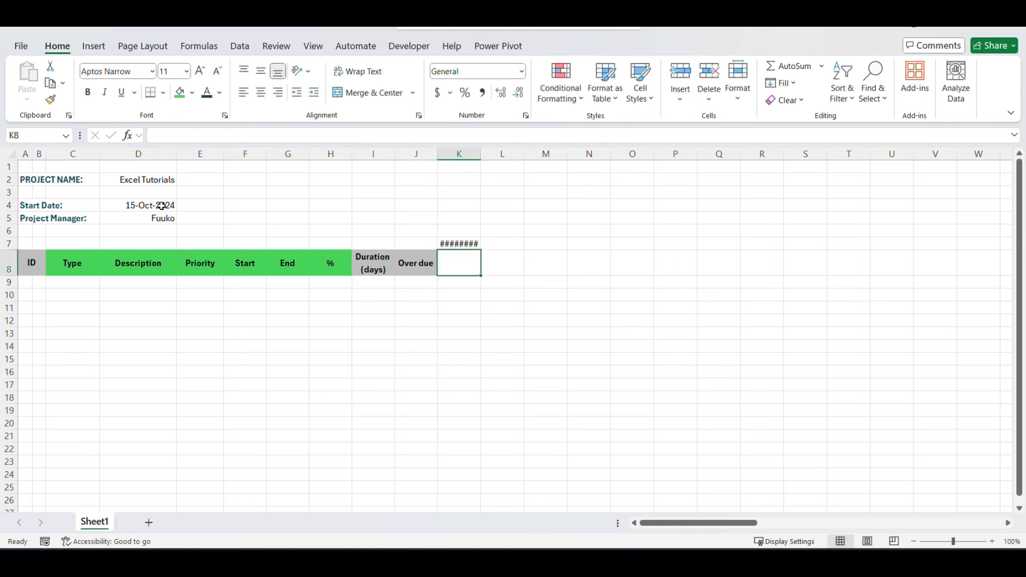
click(464, 243)
drag(481, 153, 500, 154)
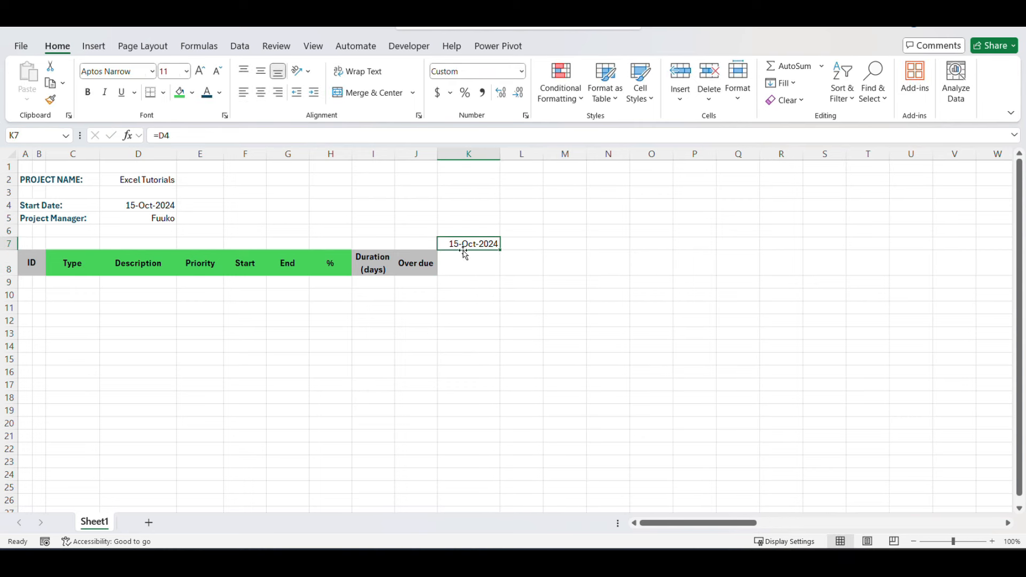
Step: Format the date in K7 with the custom number format dd/mm and rotate its text to 90 degrees
right_click(467, 244)
click(528, 433)
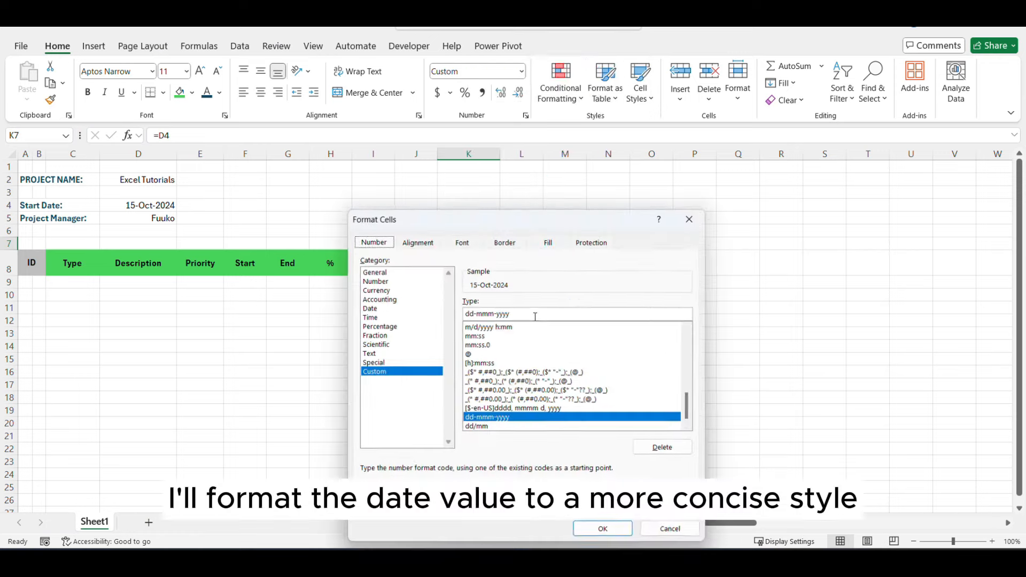
drag(494, 313, 553, 316)
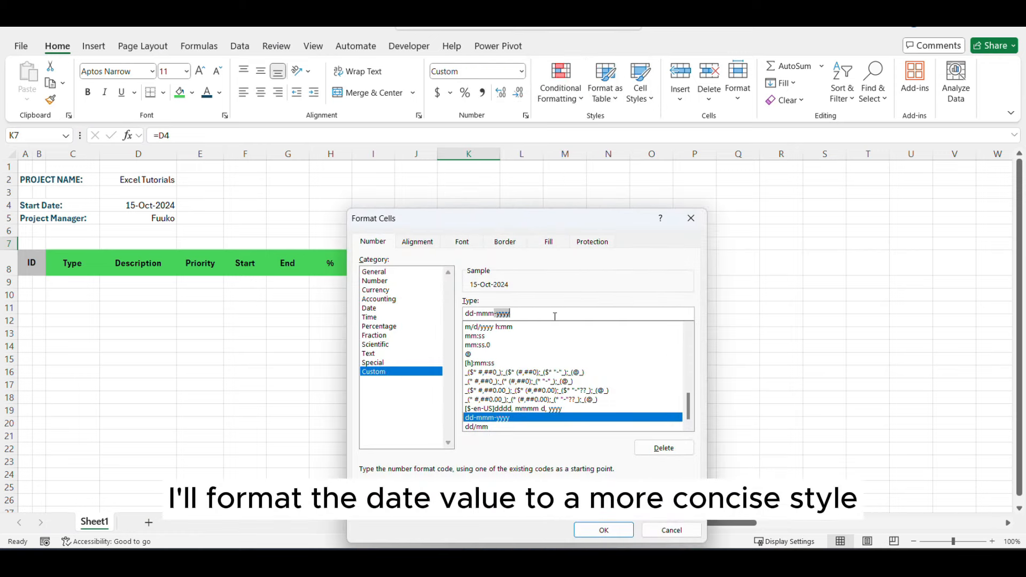
key(BackSpace)
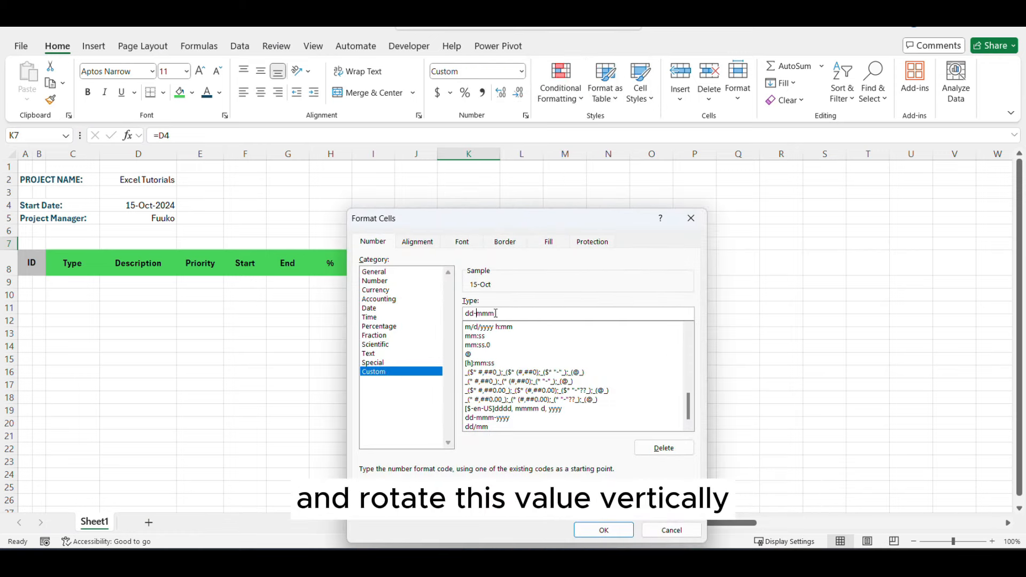
key(BackSpace)
text(/)
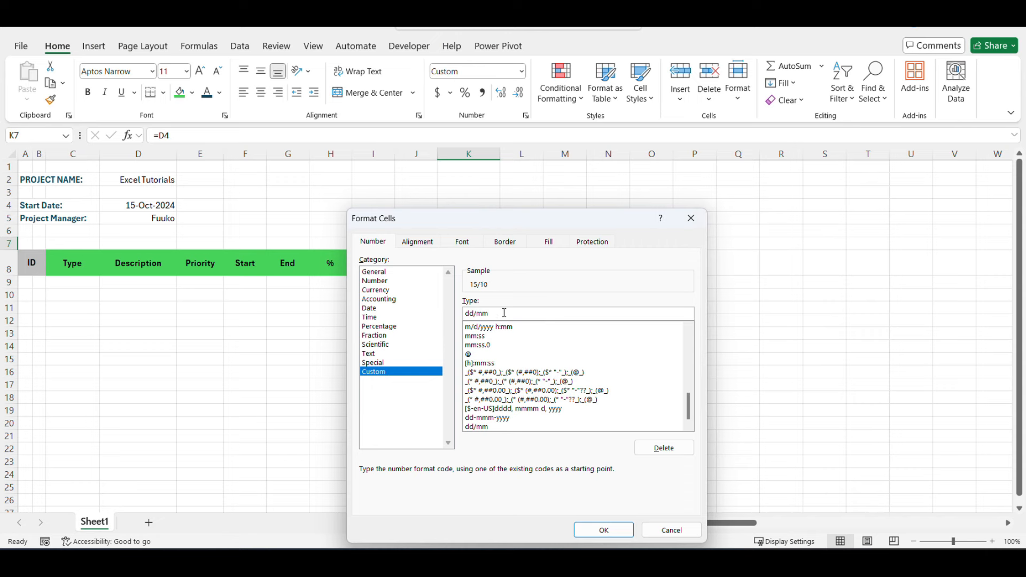
click(421, 243)
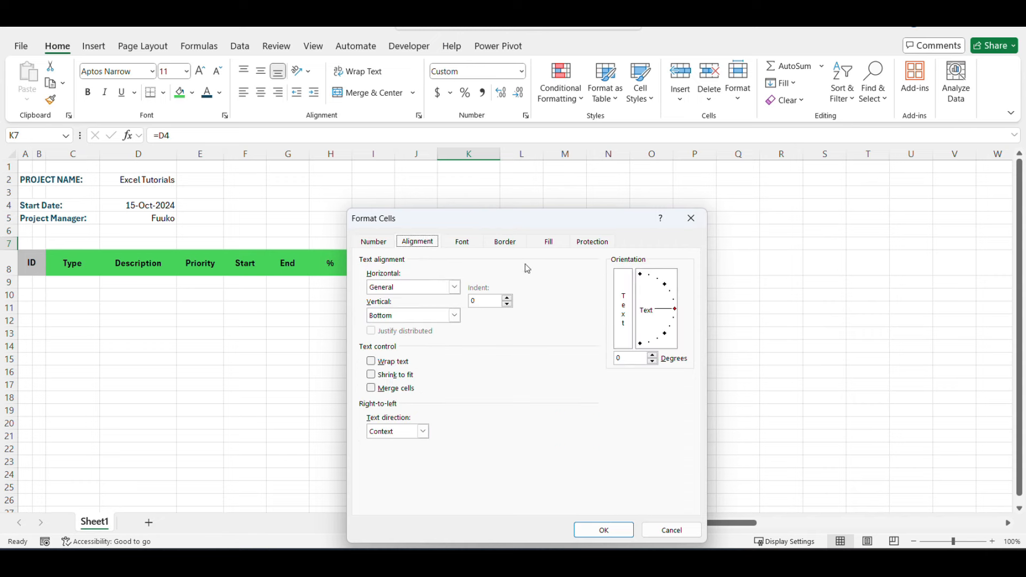
drag(676, 311, 640, 273)
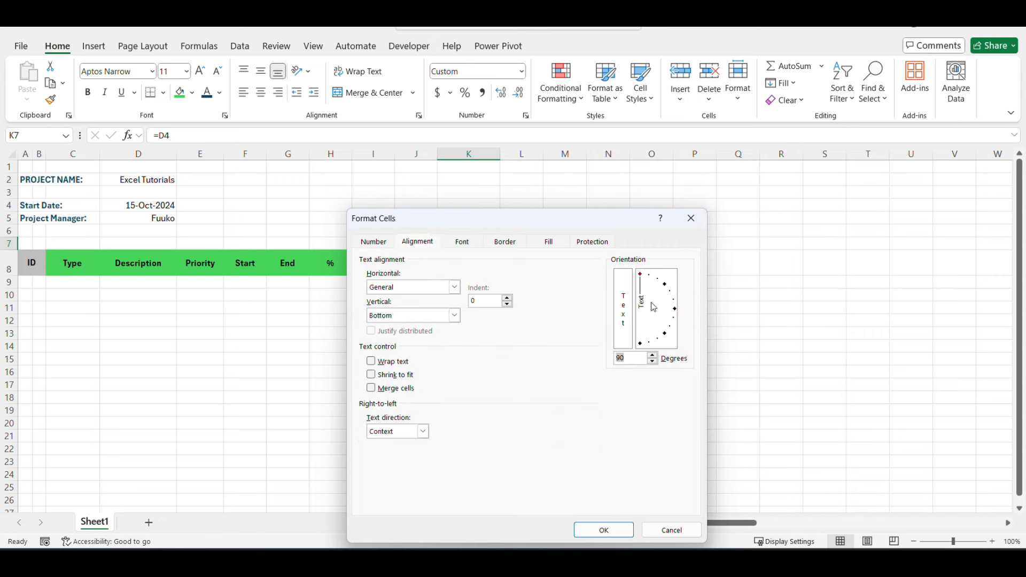
click(604, 530)
Step: Enter the formula =K7+1 in L7 to produce the following day's date
click(530, 247)
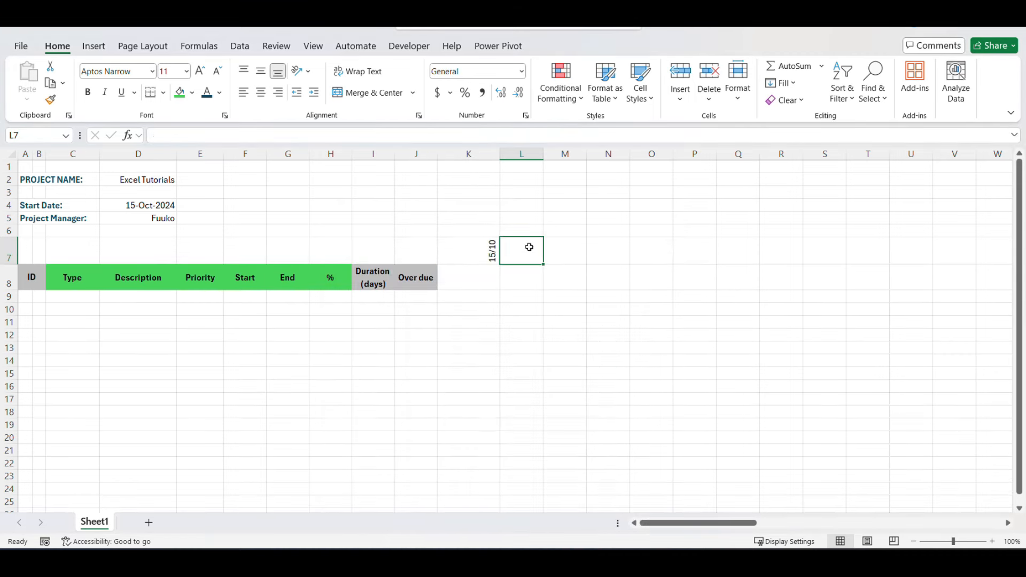
text(=)
click(472, 253)
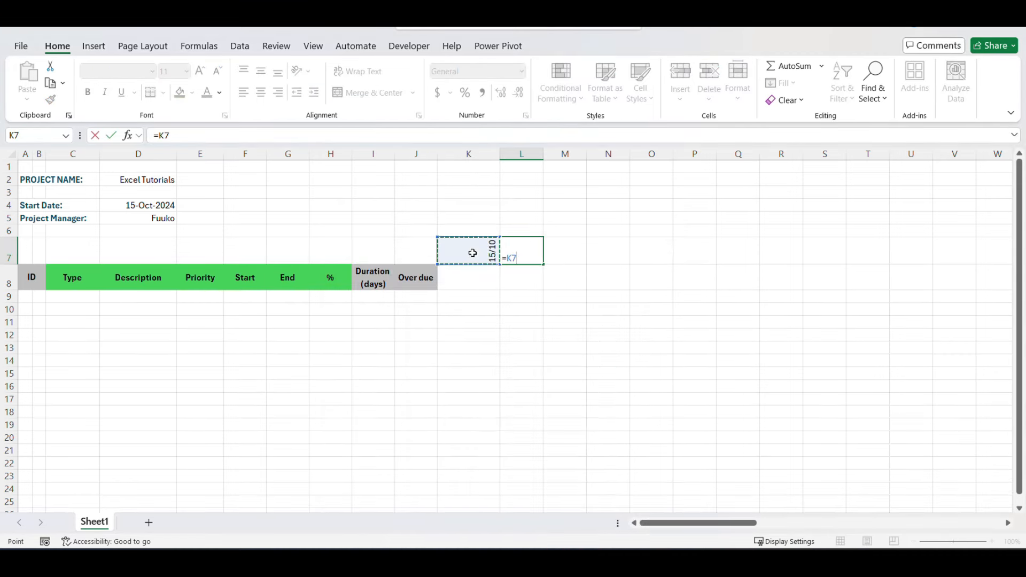
text(+1)
key(Return)
click(524, 255)
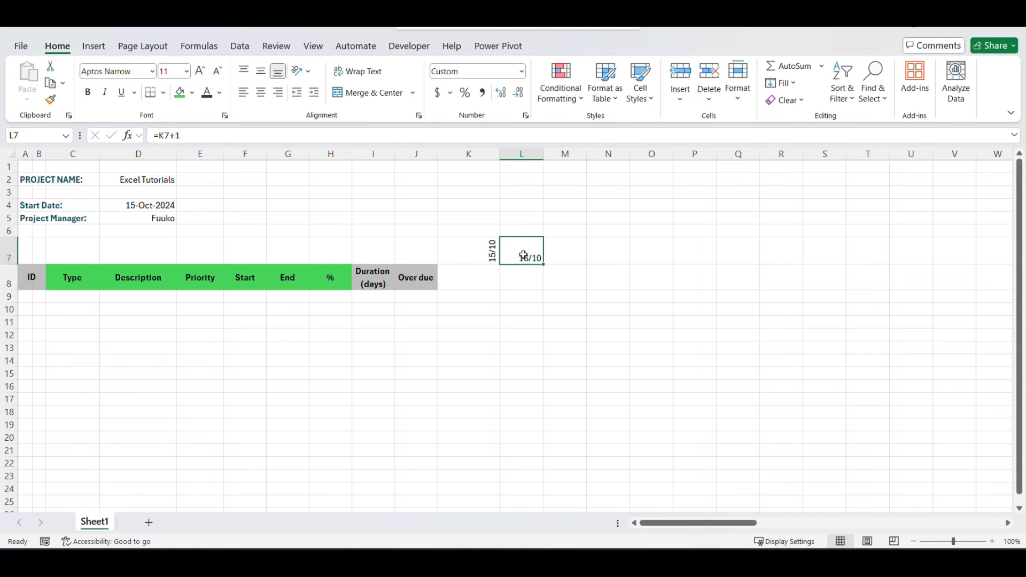
Step: Copy K7's formatting to L7, then fill the L7 date formula across row 7 through S7
click(489, 253)
click(50, 101)
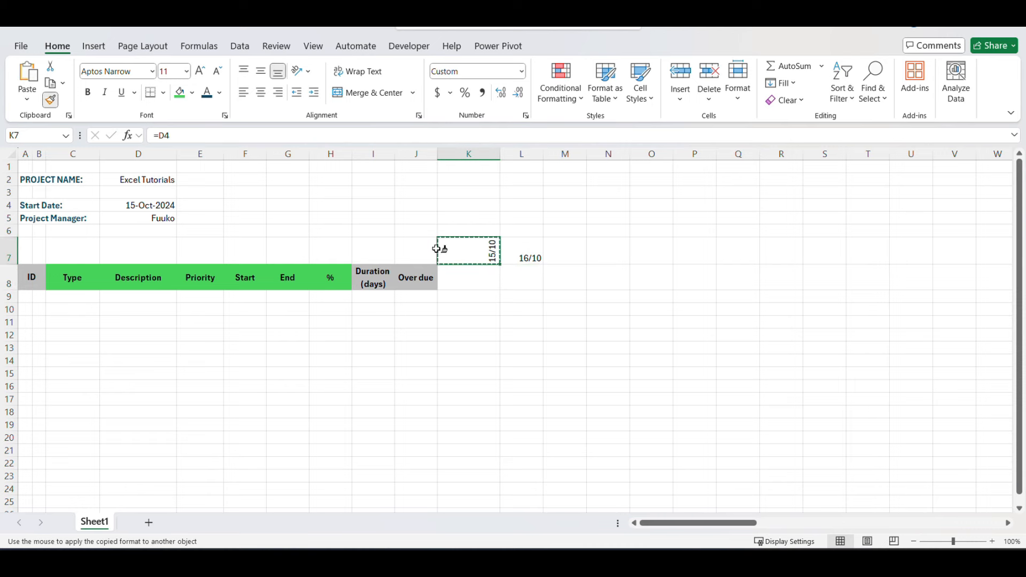
click(515, 249)
drag(544, 264, 836, 265)
click(564, 285)
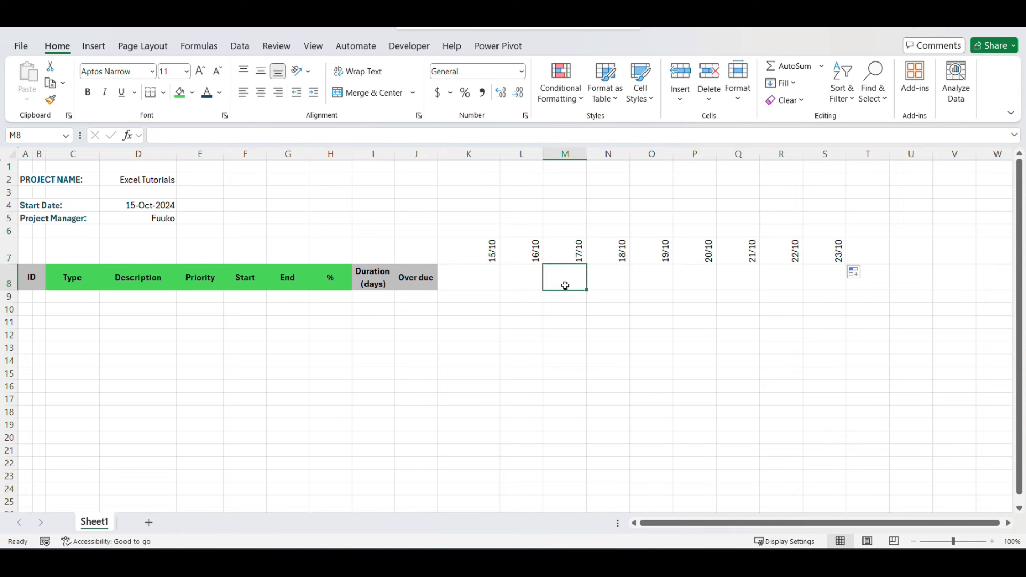
click(786, 253)
click(825, 252)
click(783, 255)
click(740, 257)
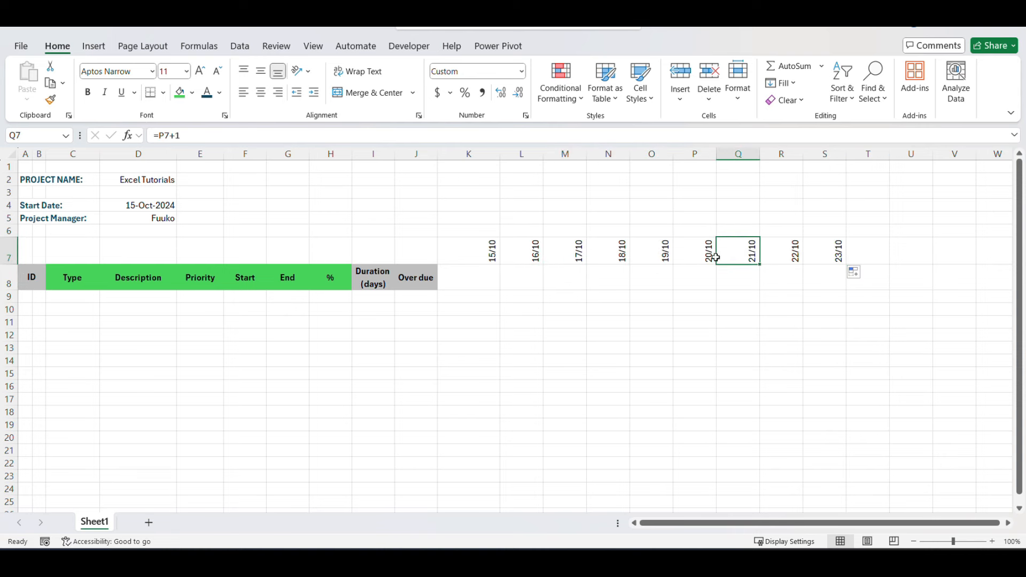
Step: Enter the weekday formula =TEXT(K7,"ddd") in K8 and fill it across row 8 through N8
click(472, 275)
text(=)
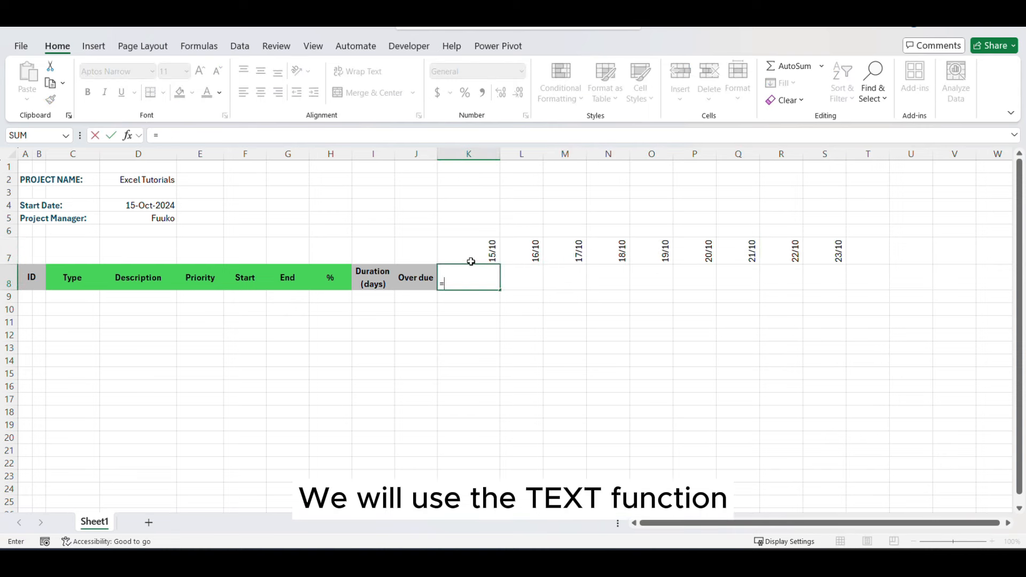
text(text()
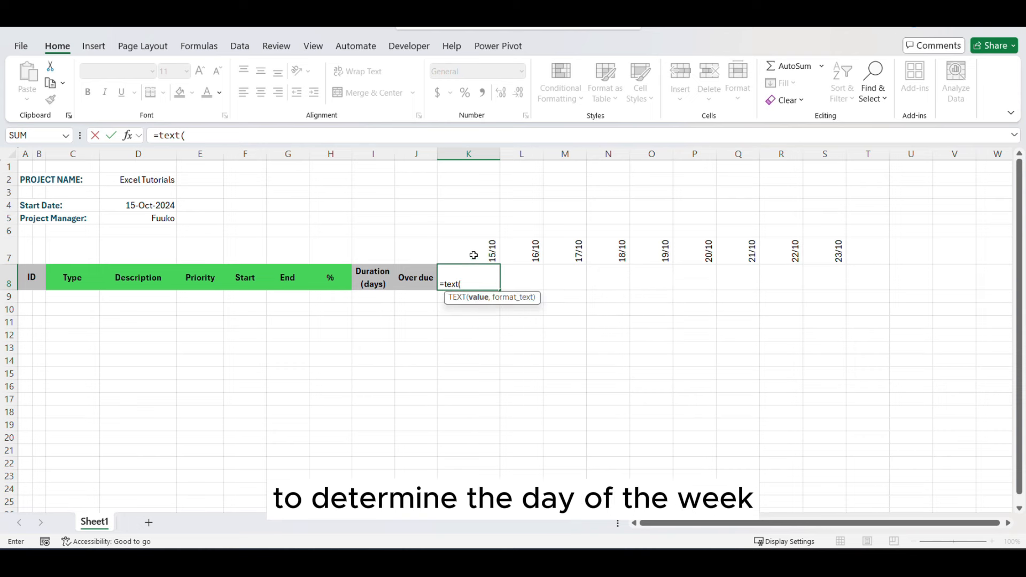
click(473, 255)
text(,"ddd")
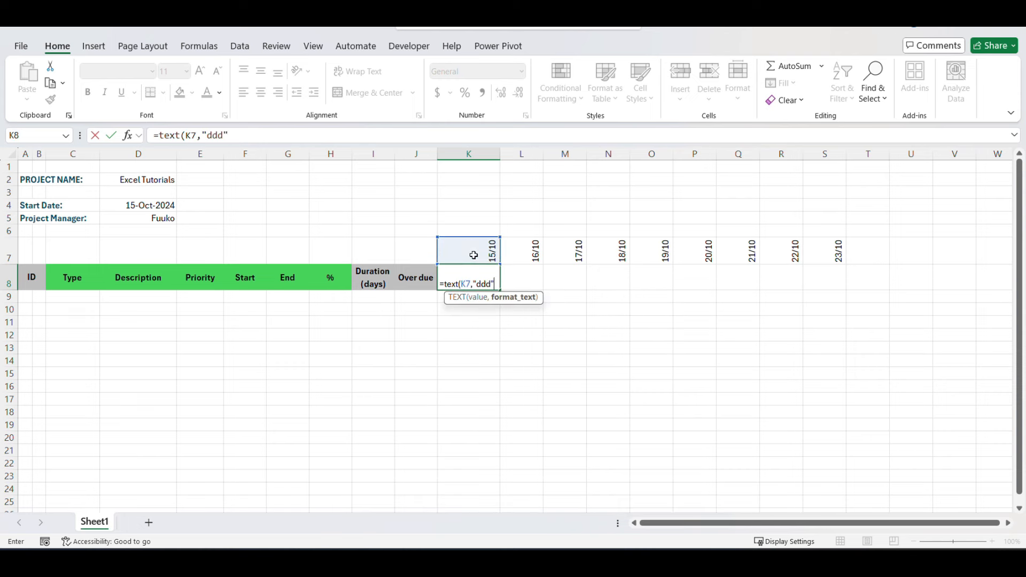
text())
key(Return)
click(471, 275)
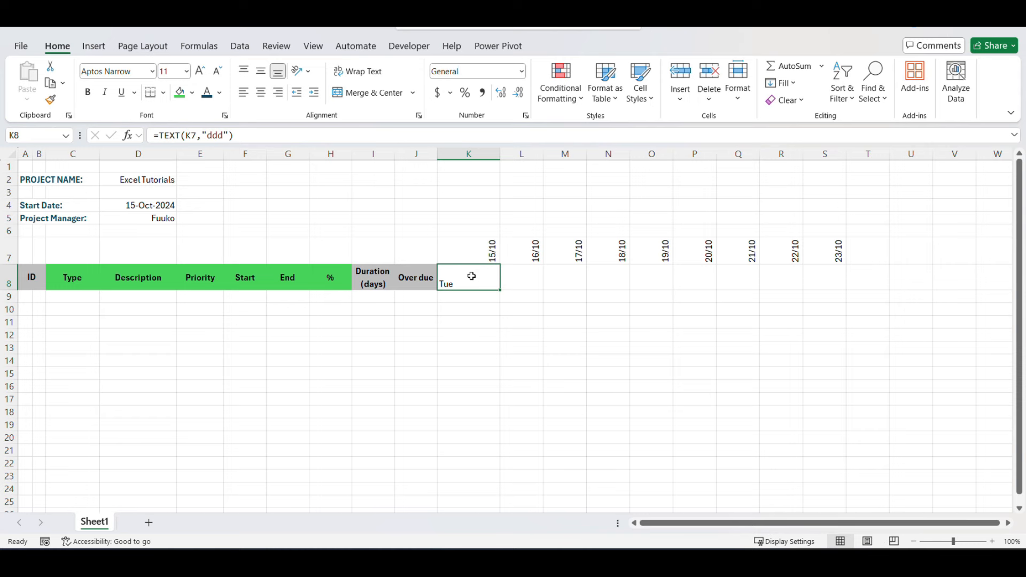
drag(498, 288, 634, 295)
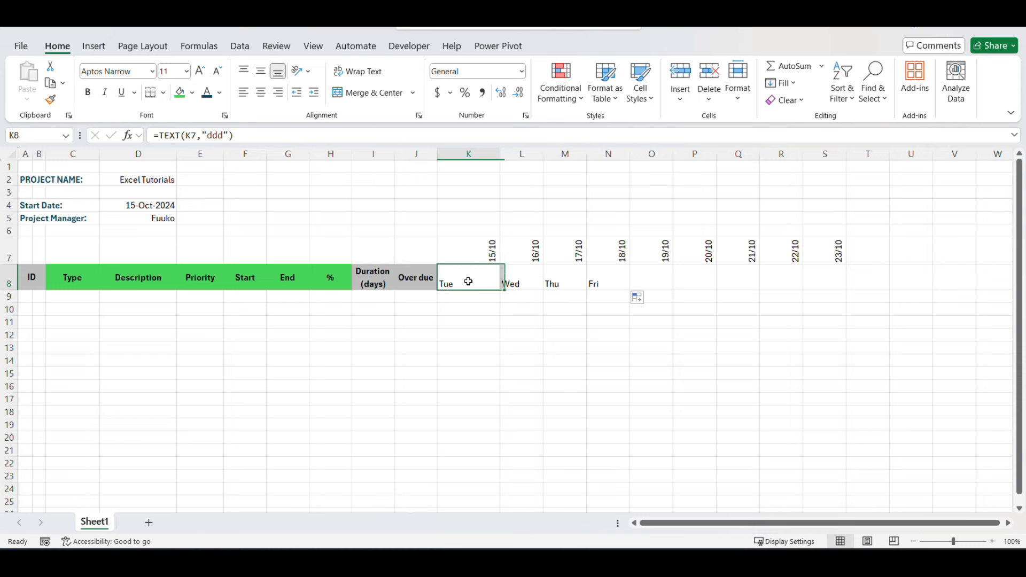
Step: Change the K8 formula to =LEFT(TEXT(K7,"ddd"),1) and fill it across row 8 through S8
click(160, 137)
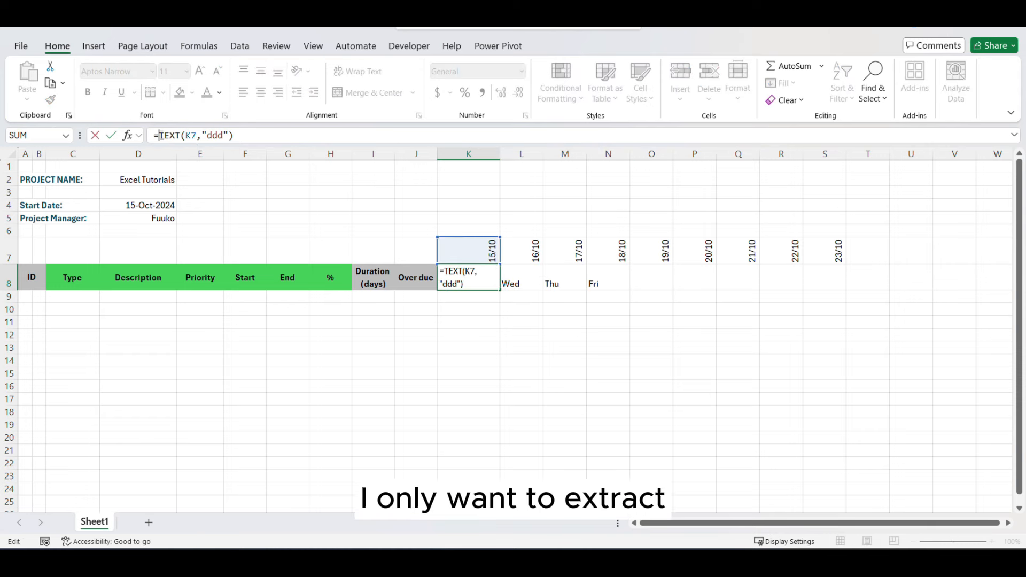
text(left()
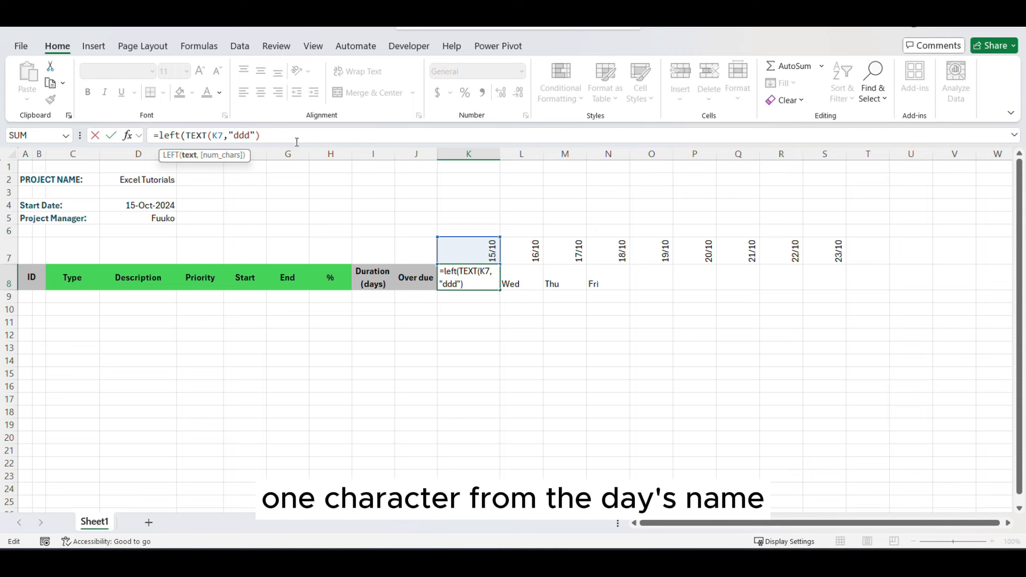
text(,1))
key(ctrl+Return)
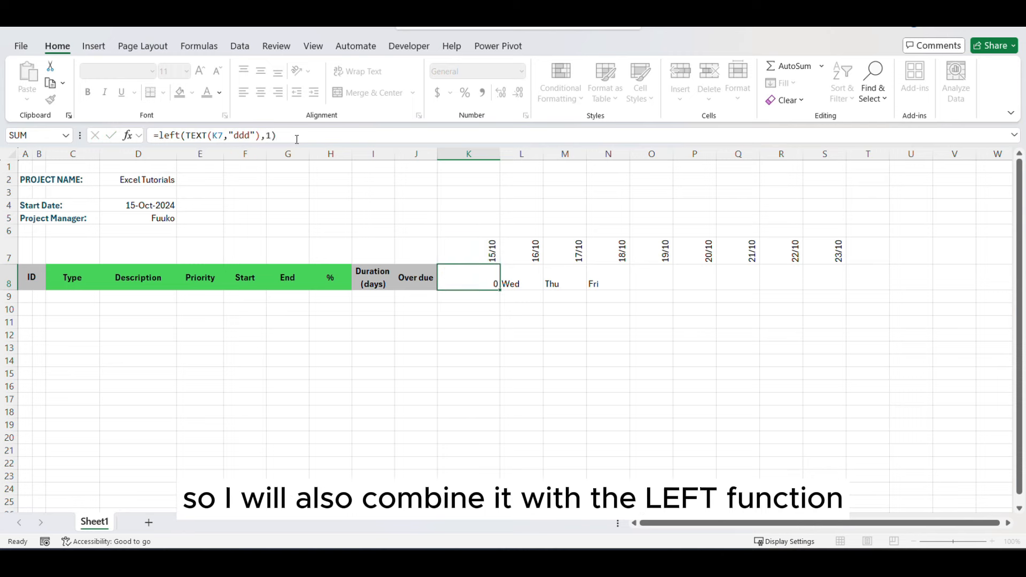
drag(501, 290, 839, 308)
Step: Center the weekday letters in K8:S8 horizontally and vertically
click(260, 92)
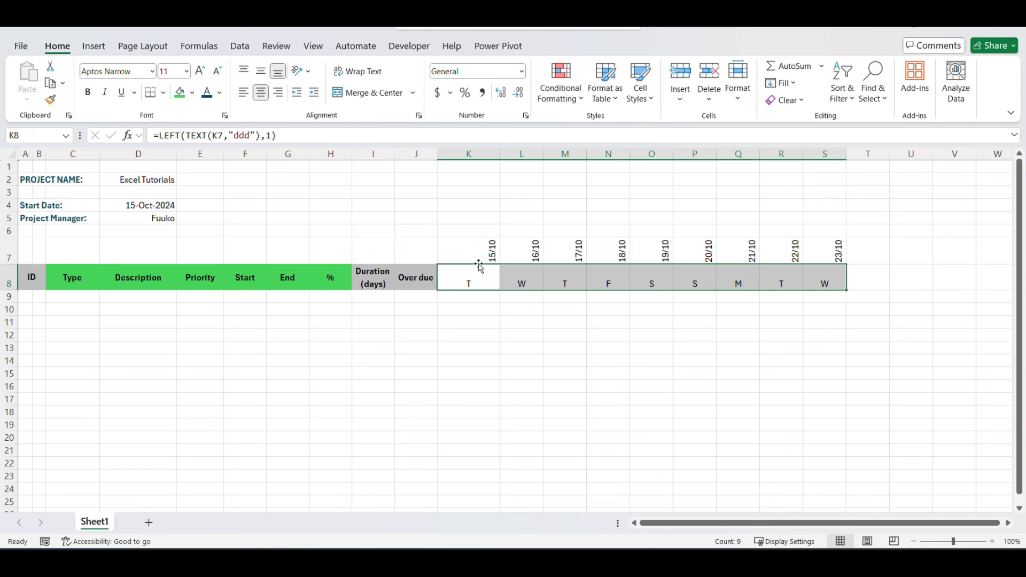
click(261, 71)
click(476, 325)
Step: Change the K7 formula to =D4-WEEKDAY(D4,2)+1 so the timeline starts on the Monday of the start date's week
click(465, 273)
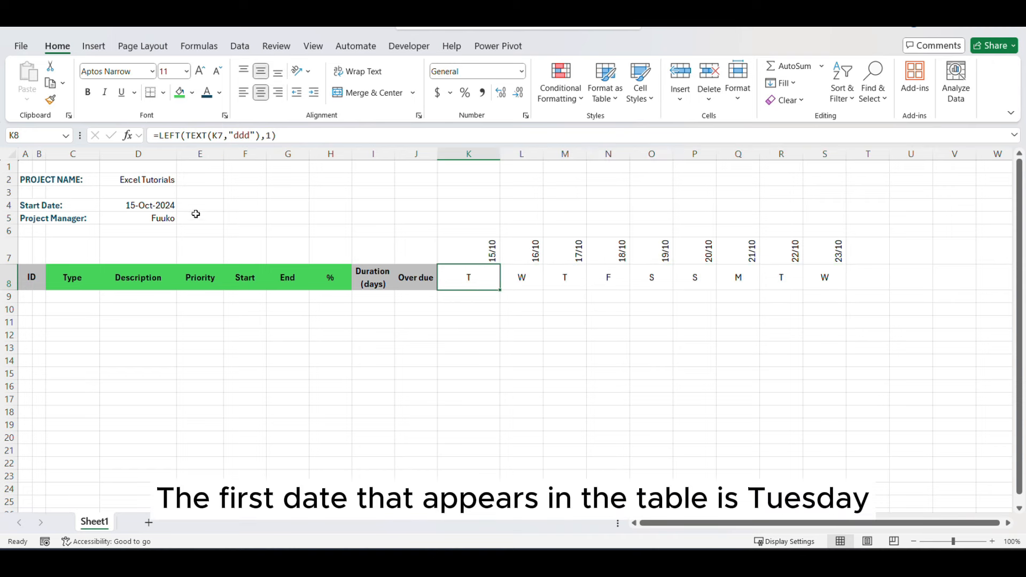
click(141, 202)
click(487, 278)
click(494, 253)
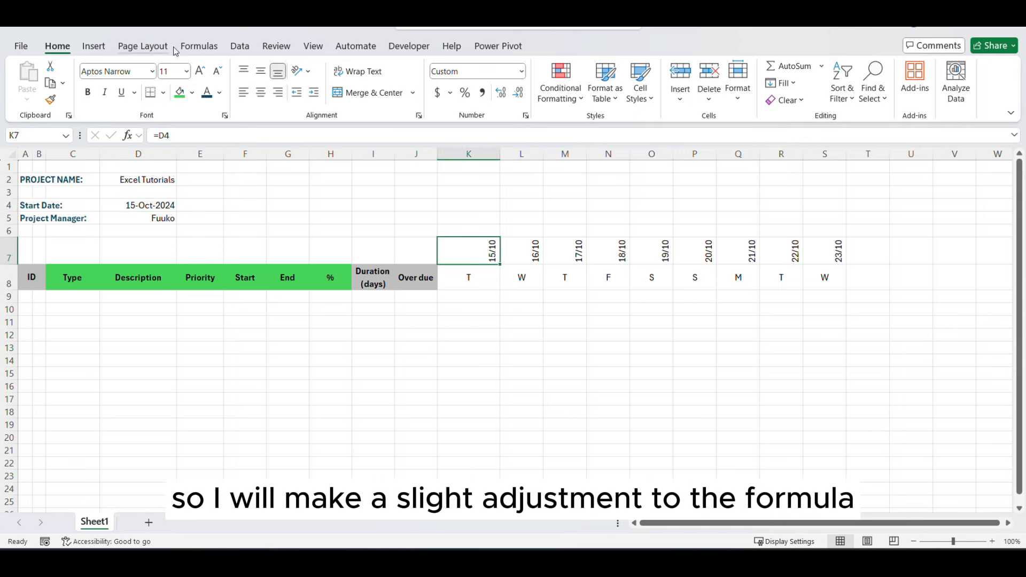
click(189, 137)
text(-weekday()
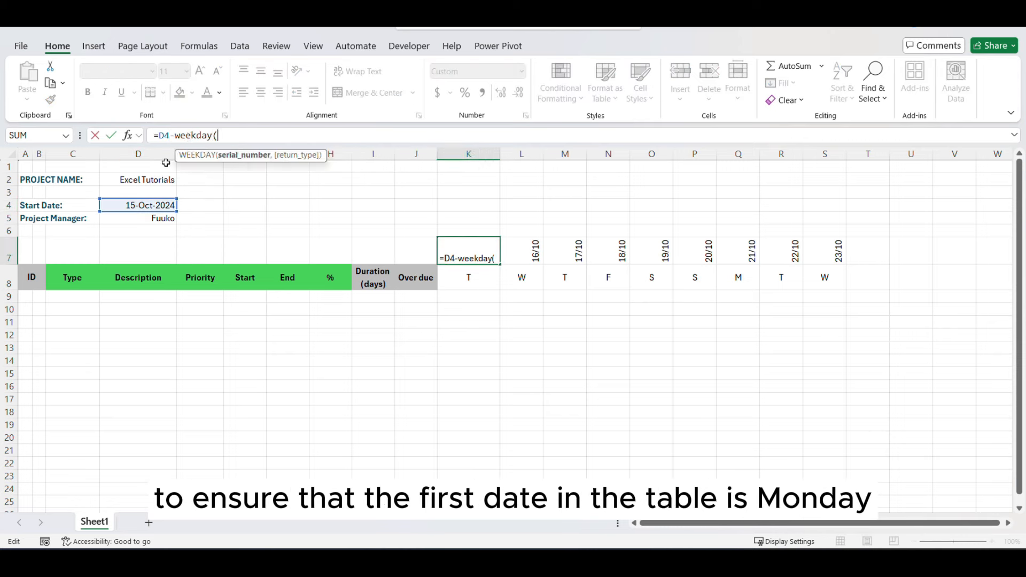
click(130, 204)
text(,2))
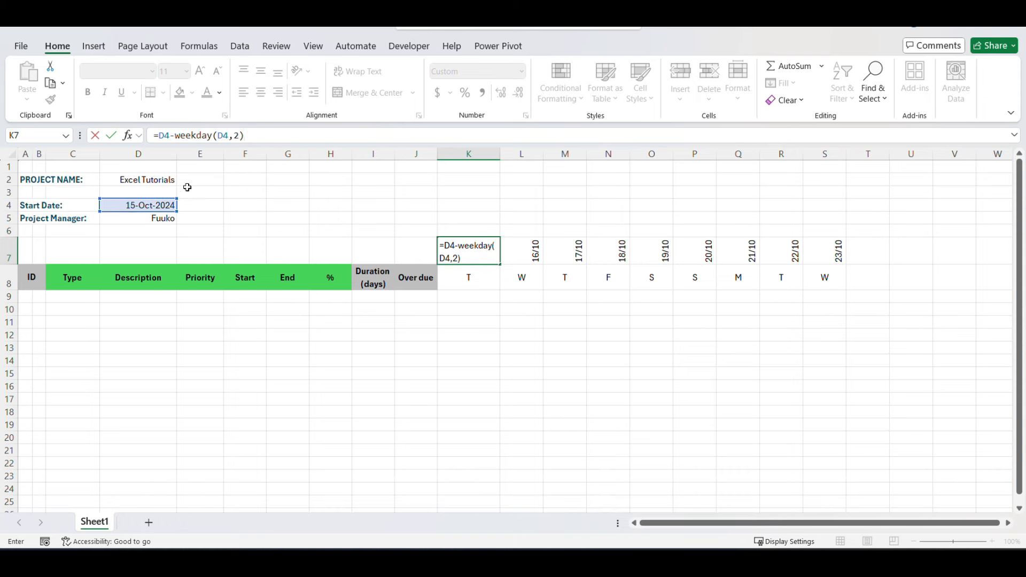
text(+1)
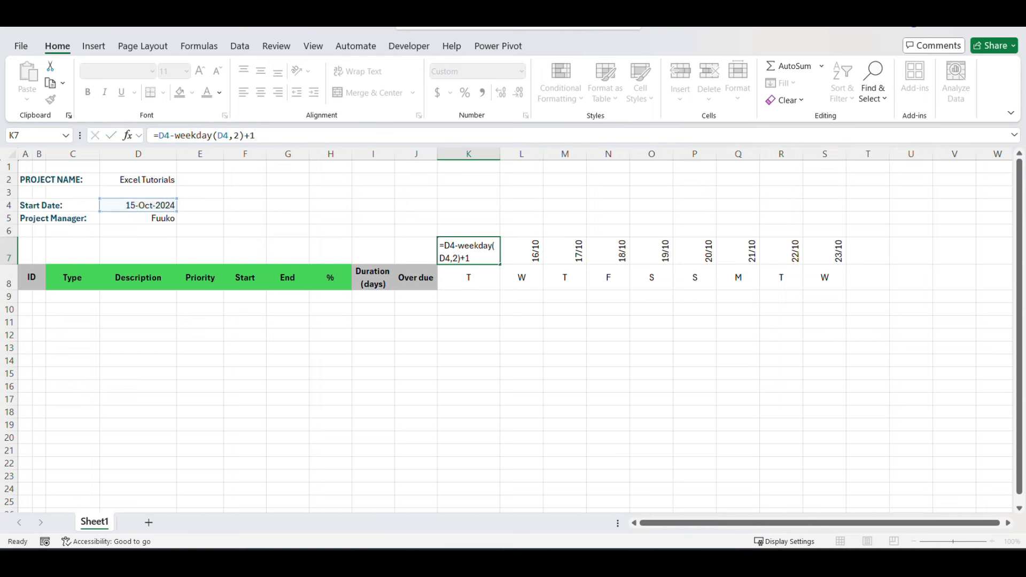
key(Return)
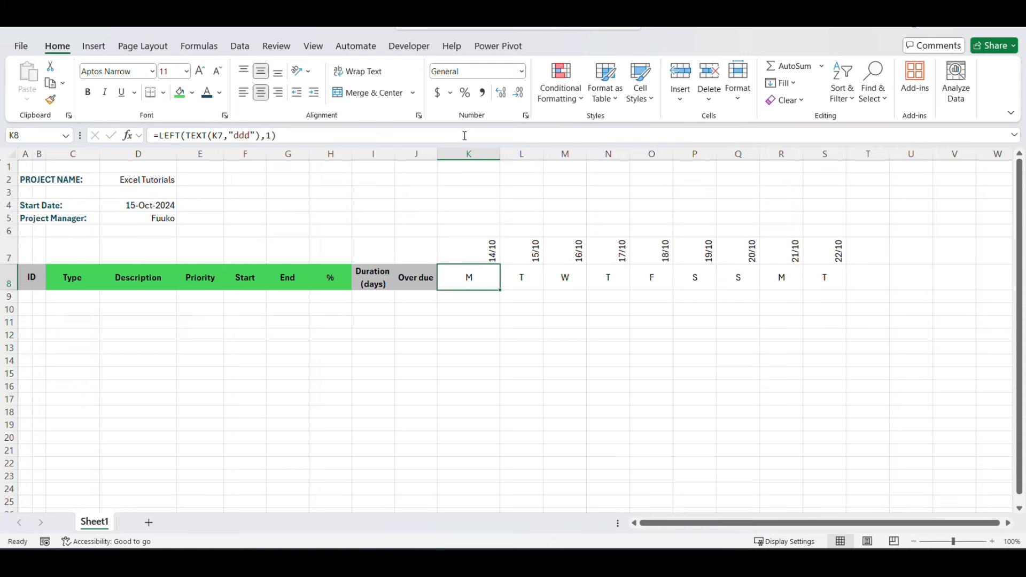
Step: Narrow columns K through S together so they just fit the rotated dates
click(469, 153)
shift+click(824, 154)
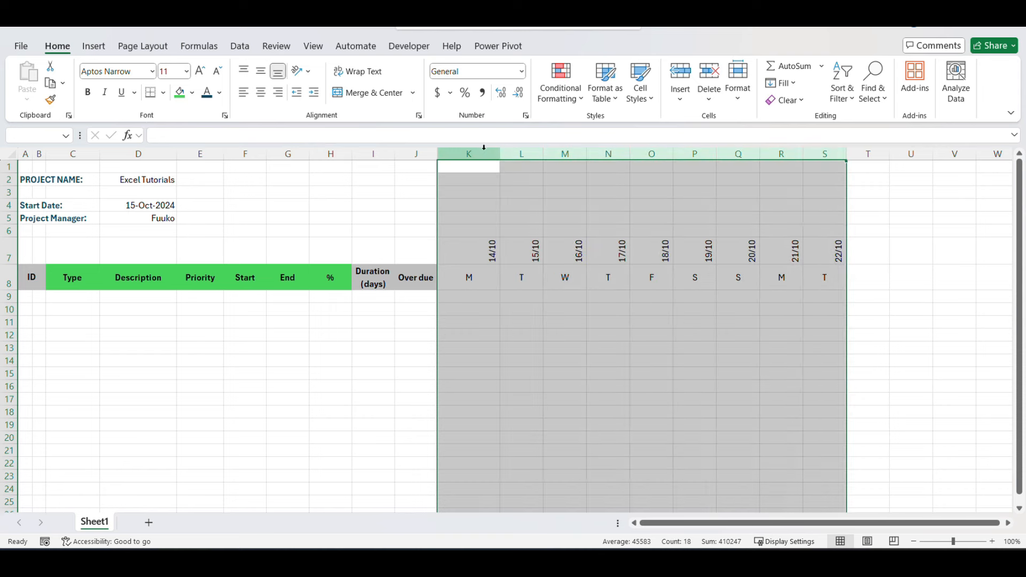
drag(483, 150, 455, 156)
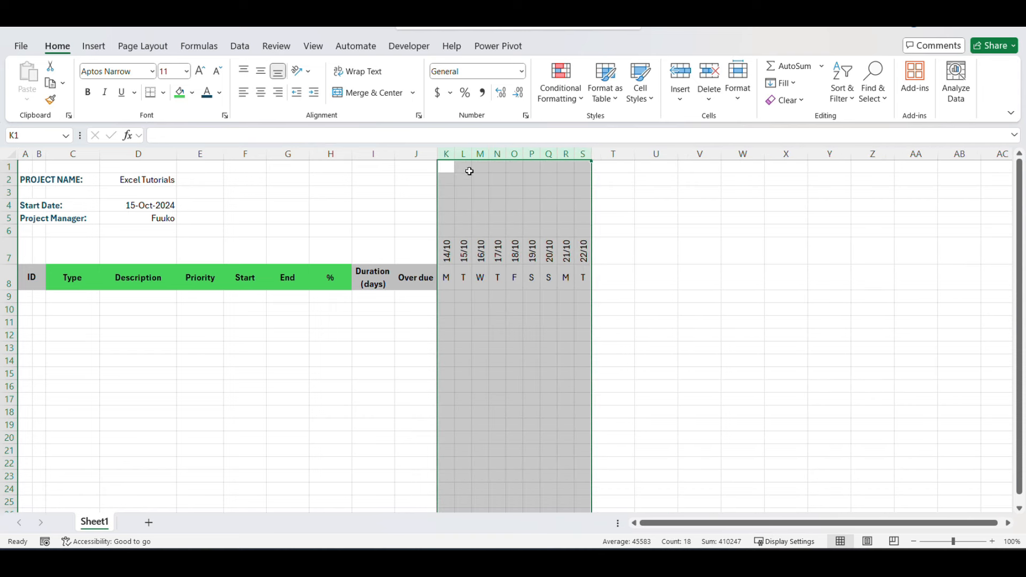
Step: Extend the date and weekday formulas from S7:S8 across rows 7 and 8 through column BN
click(585, 254)
click(583, 154)
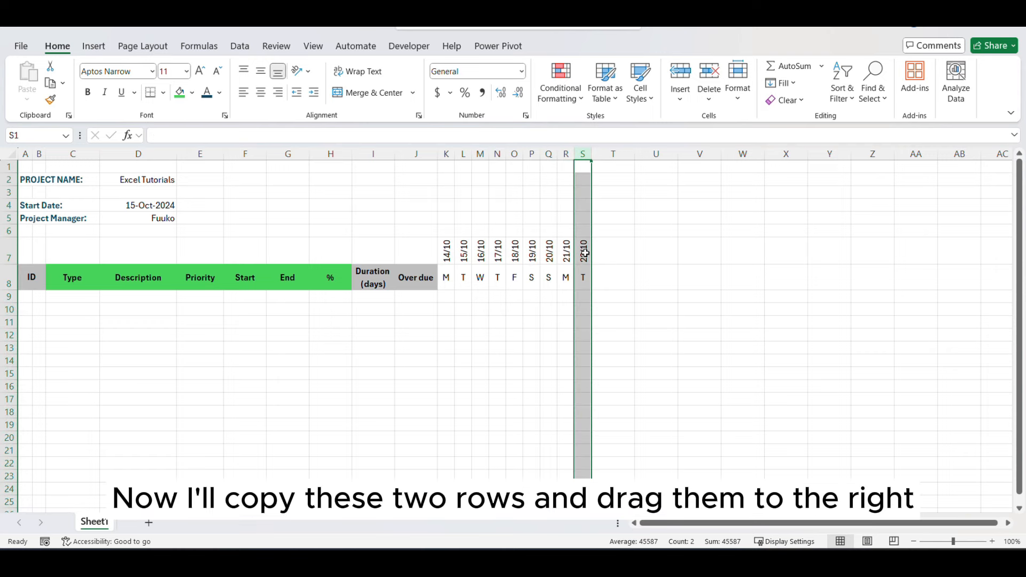
drag(585, 253, 775, 284)
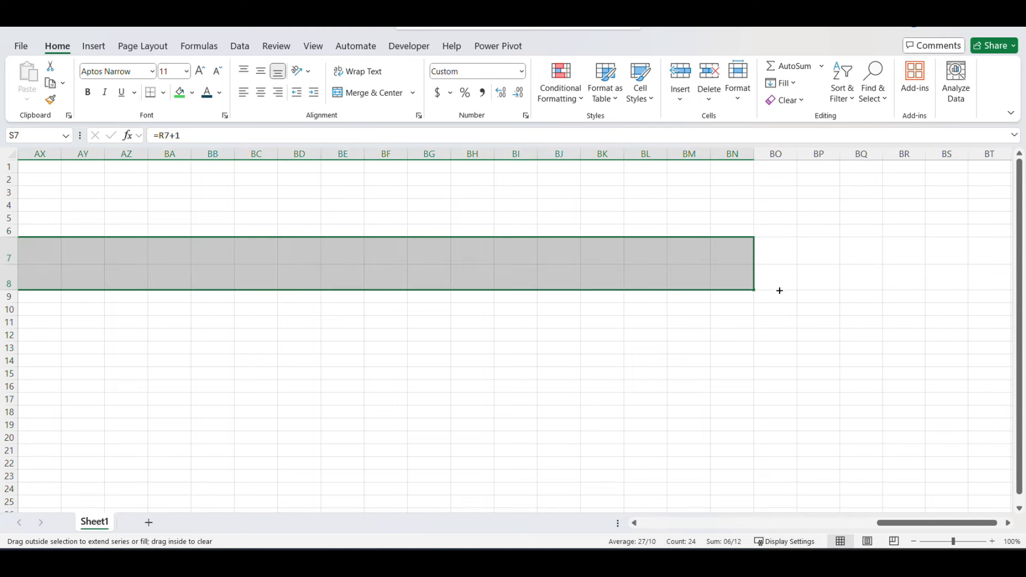
Step: Narrow columns S through BN together to match the width of the earlier date columns
click(738, 154)
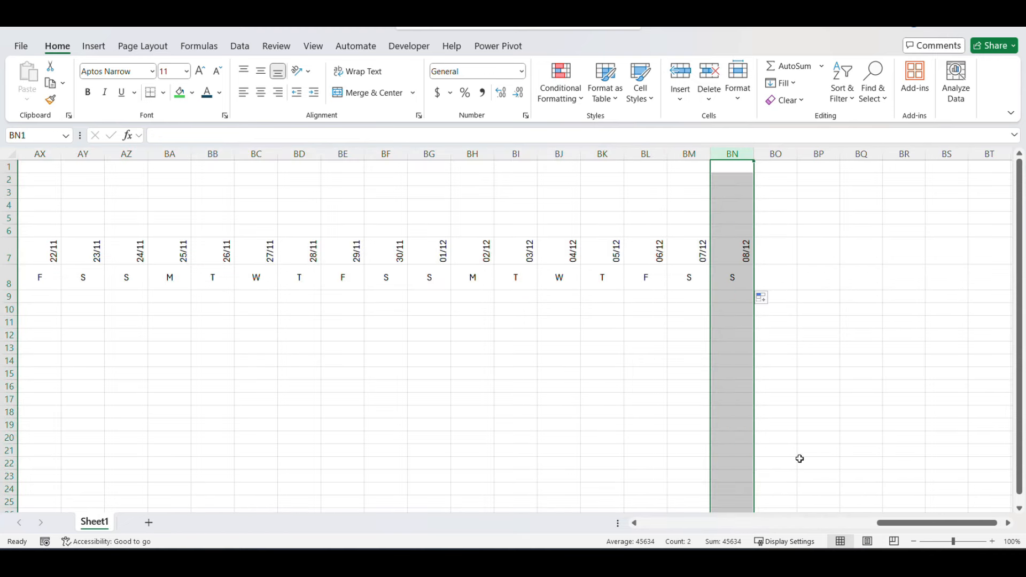
drag(885, 522, 646, 517)
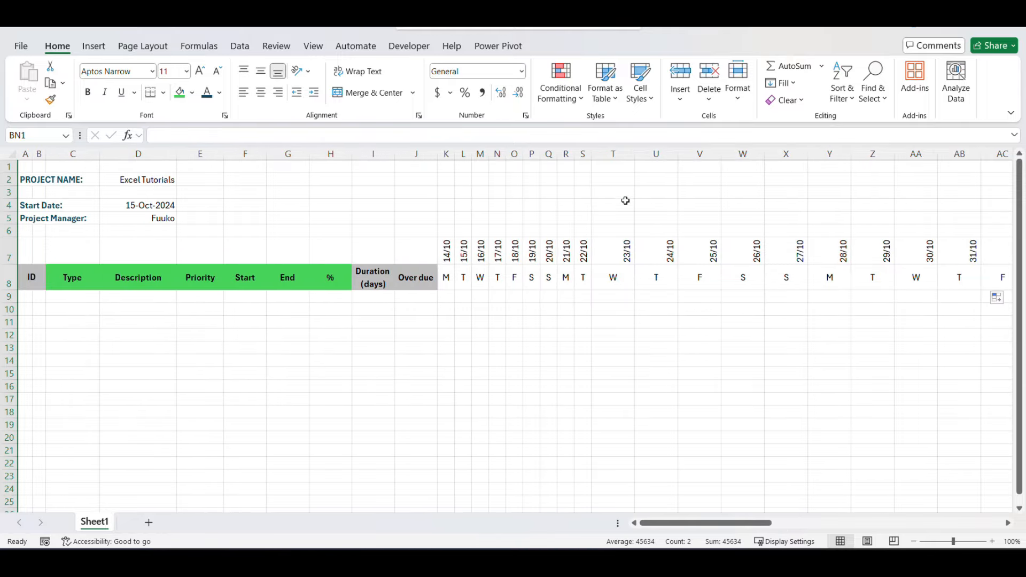
shift+click(584, 154)
drag(592, 157, 590, 156)
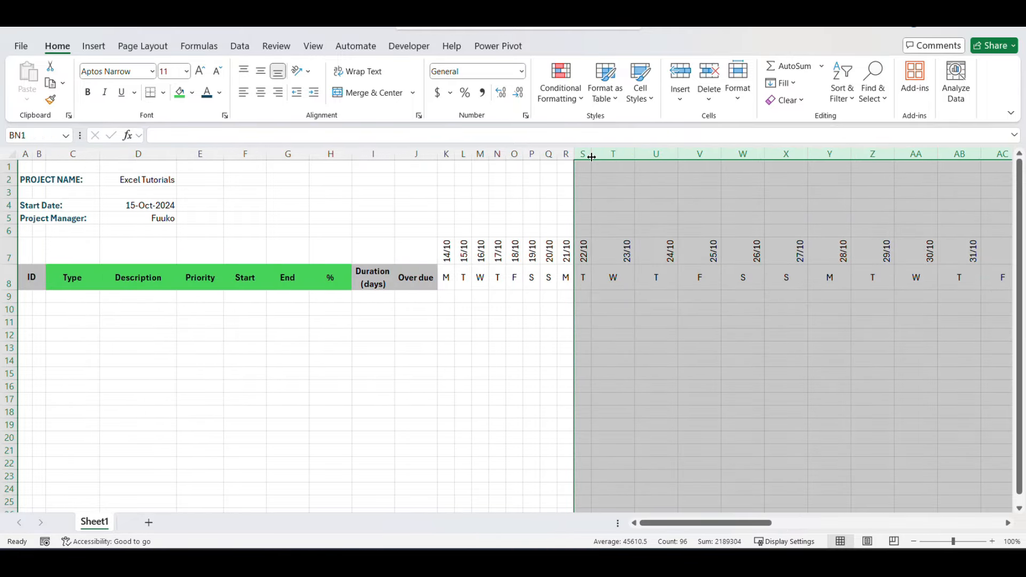
click(581, 309)
Step: Give the weekday cells K8:BN8 a dark teal fill and bold, light gray text
drag(447, 280, 968, 282)
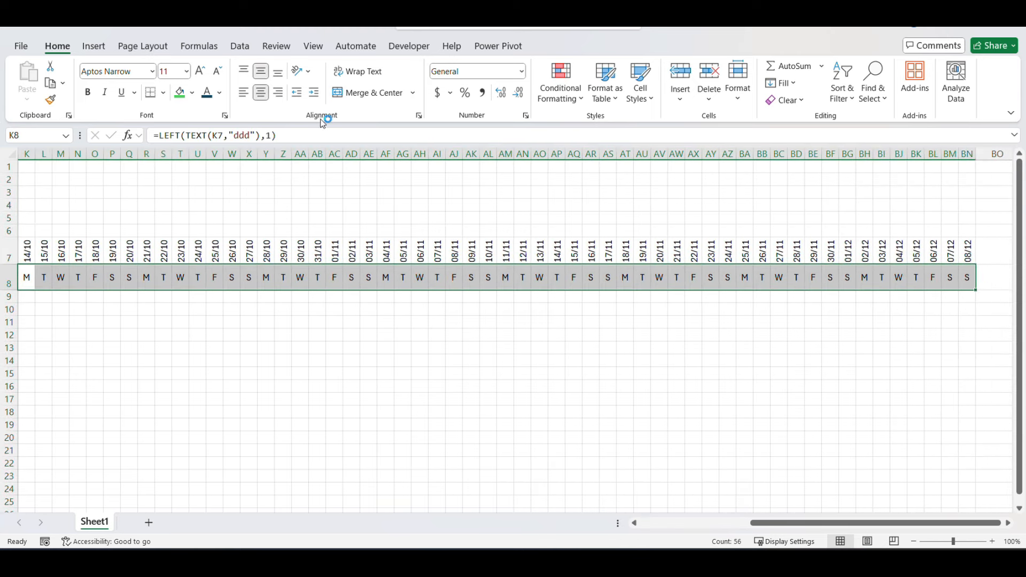
click(195, 95)
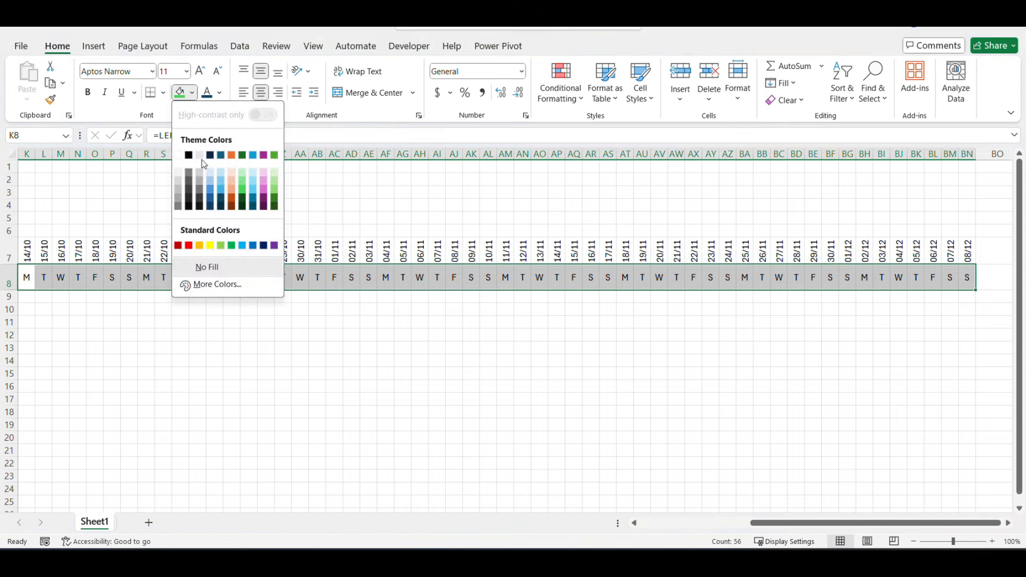
click(221, 204)
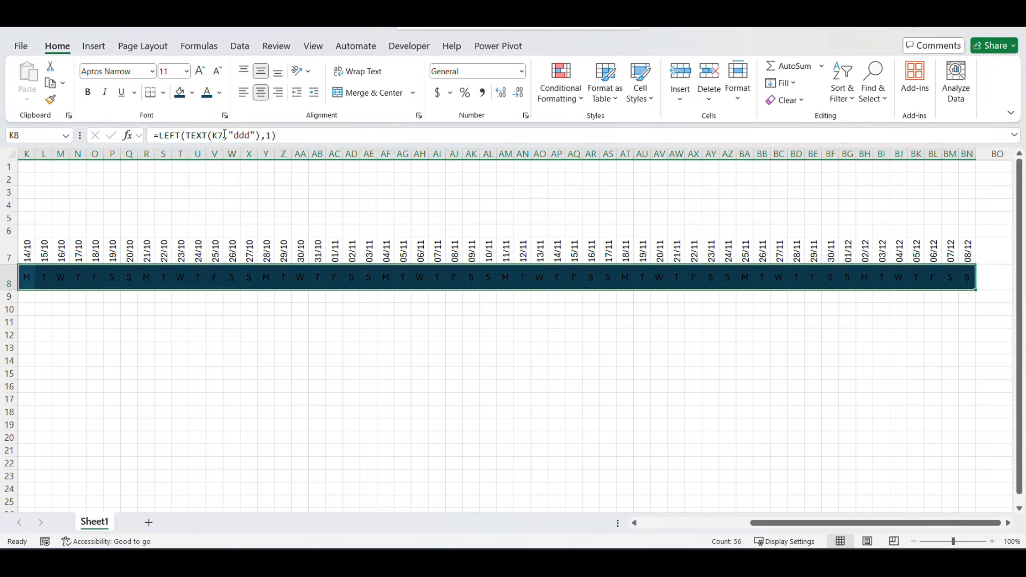
click(219, 93)
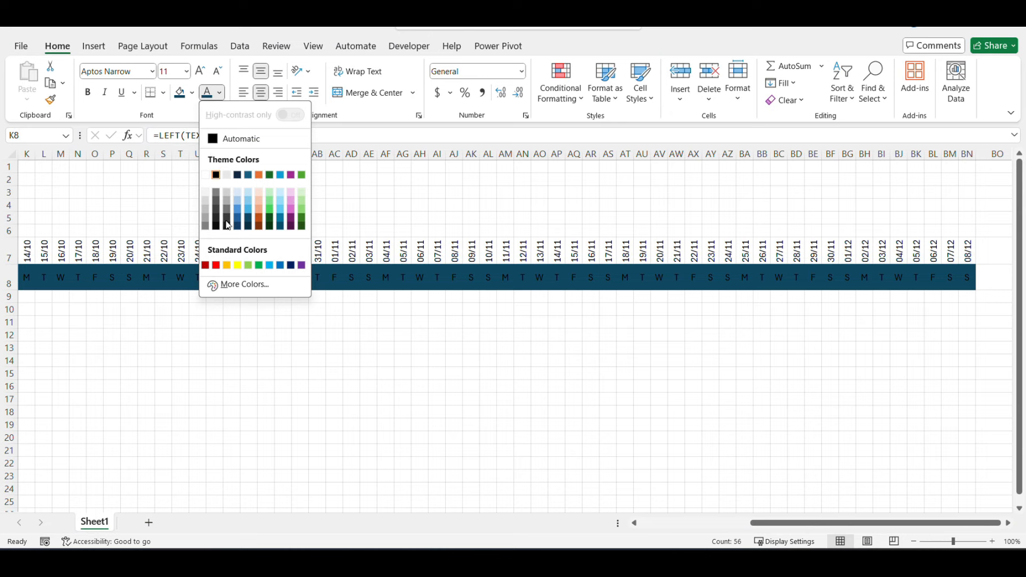
click(225, 175)
click(89, 95)
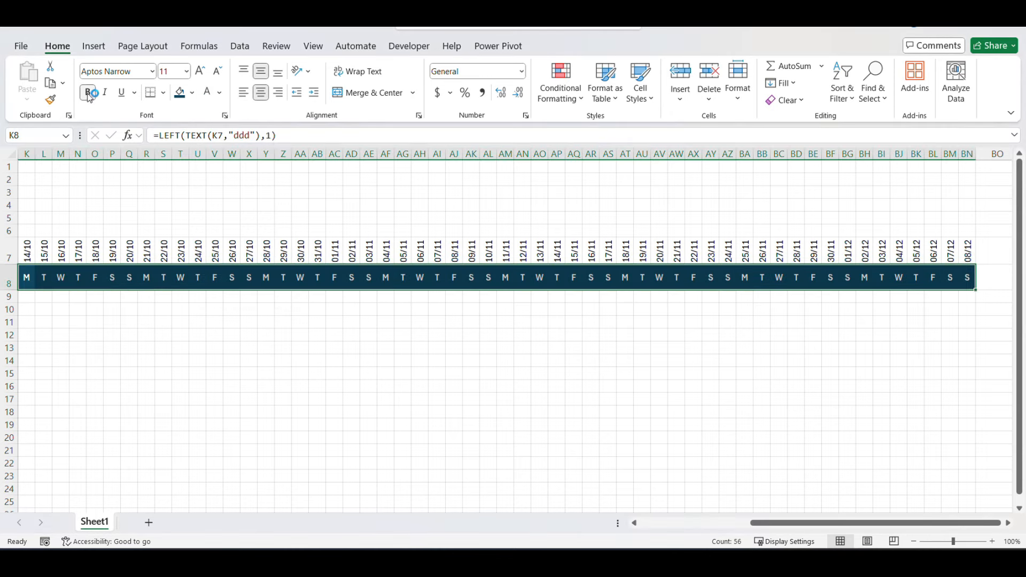
click(815, 306)
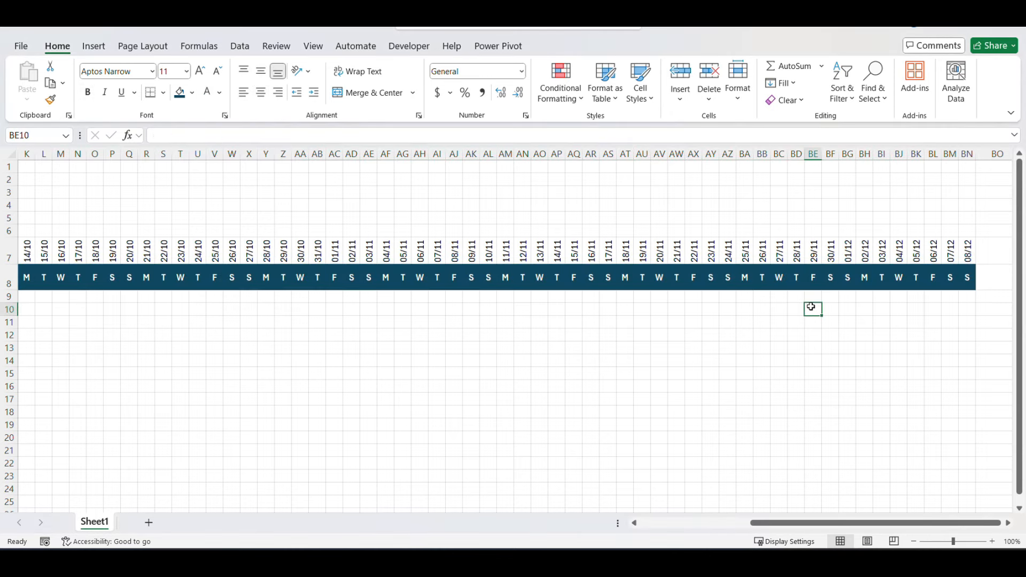
Step: Return to the sheet's first columns and review the table headers beside the start of the timeline
key(Left)
key(Left)
key(Left)
key(Left)
key(Left)
key(Left)
key(Left)
key(Left)
key(Left)
key(Left)
key(Left)
key(Left)
key(Left)
key(Left)
key(Left)
key(Left)
key(Left)
key(Left)
key(Left)
key(Left)
key(Left)
key(Left)
key(Left)
key(Left)
key(Left)
key(Left)
key(Left)
key(Left)
key(Left)
key(Left)
key(Left)
key(Left)
key(Left)
key(Left)
key(Left)
key(Left)
key(Left)
key(Left)
key(Left)
key(Left)
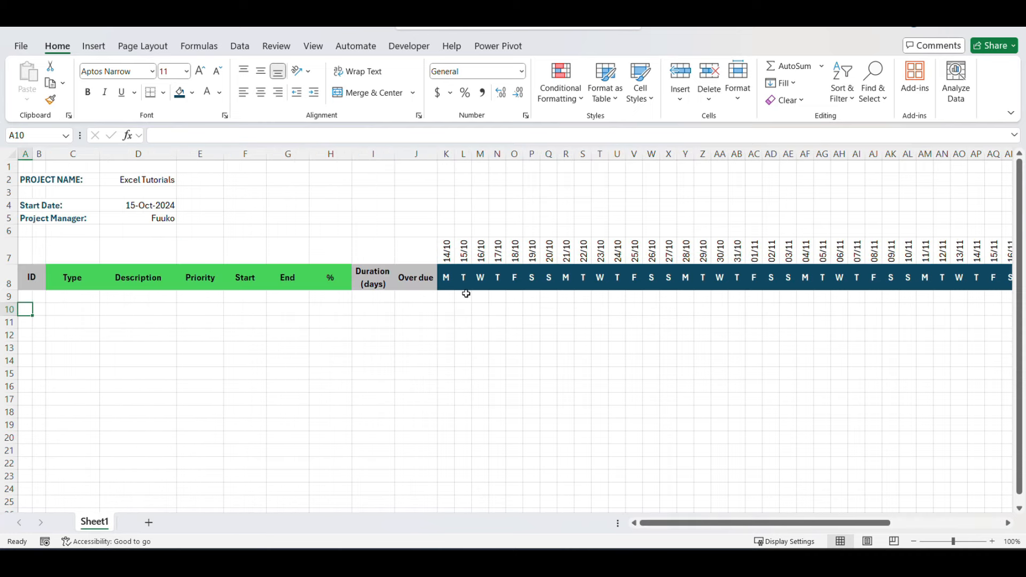
click(450, 282)
click(549, 285)
click(532, 322)
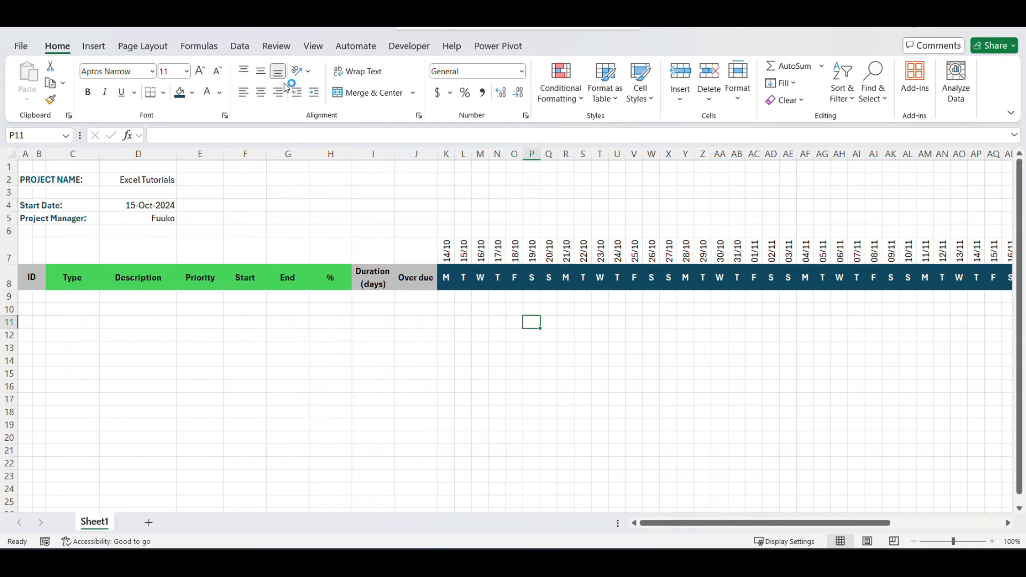
Step: Hide the worksheet gridlines
click(308, 48)
click(381, 82)
click(505, 308)
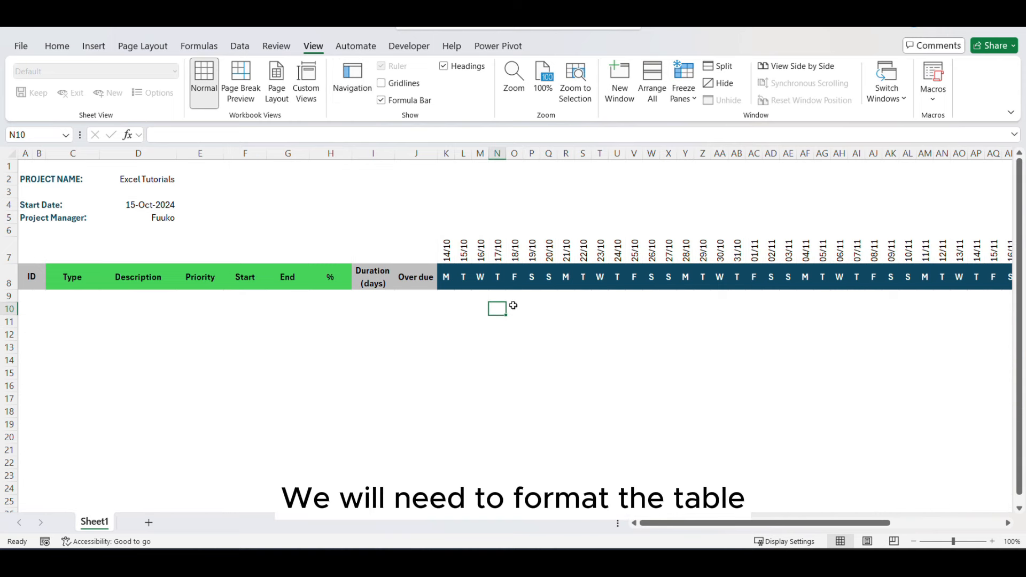
click(547, 309)
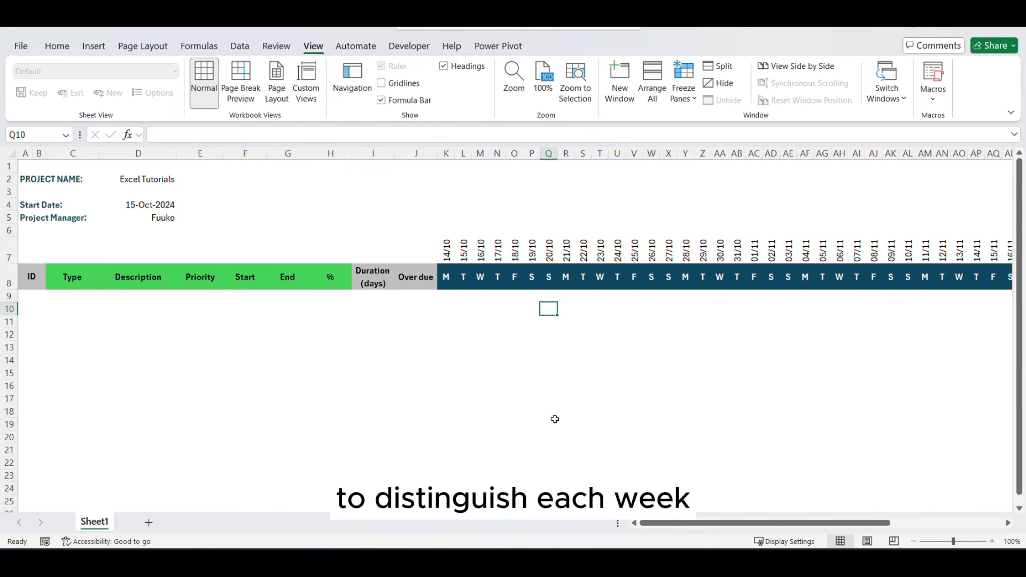
Step: Enter =WEEKDAY(K7,2) in K9 as a weekday-number test and fill it across to T9
click(447, 297)
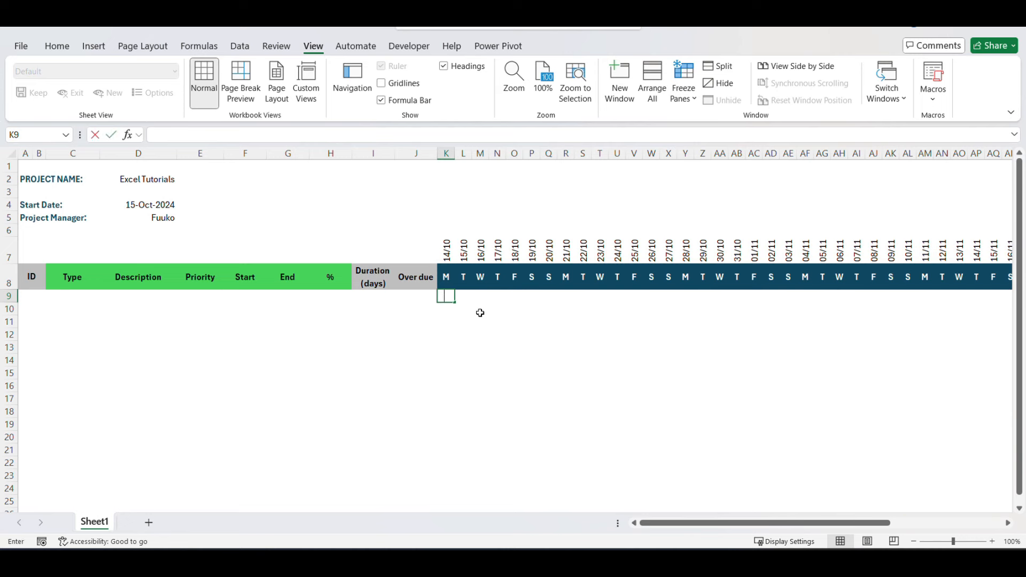
text(=wee)
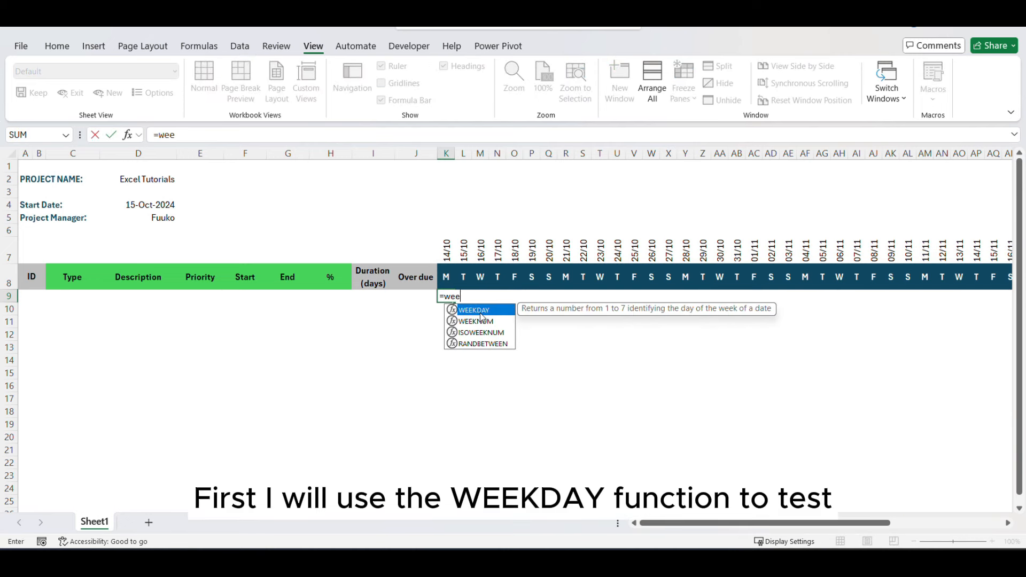
key(Tab)
click(446, 248)
text(,)
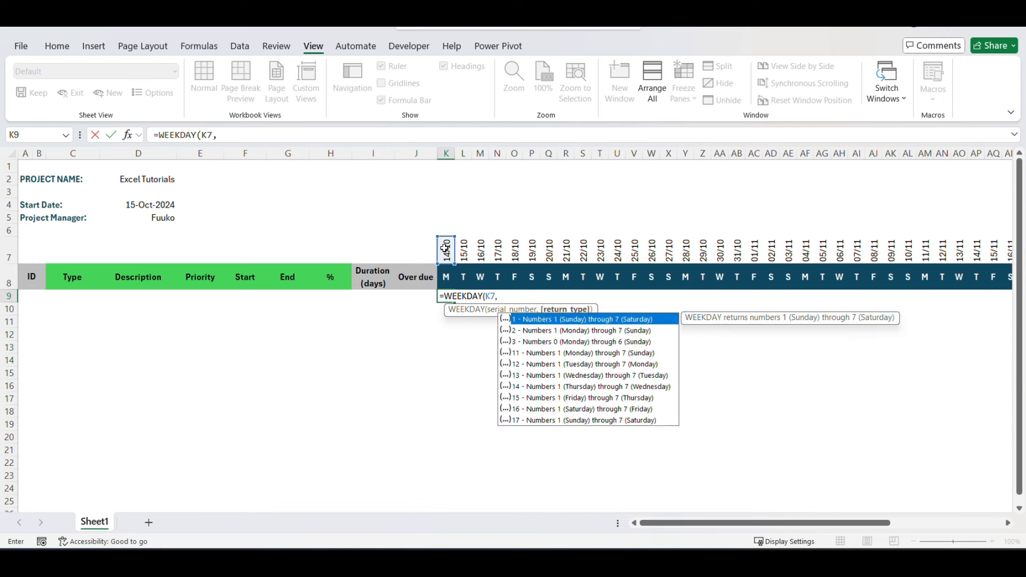
text(2))
key(Return)
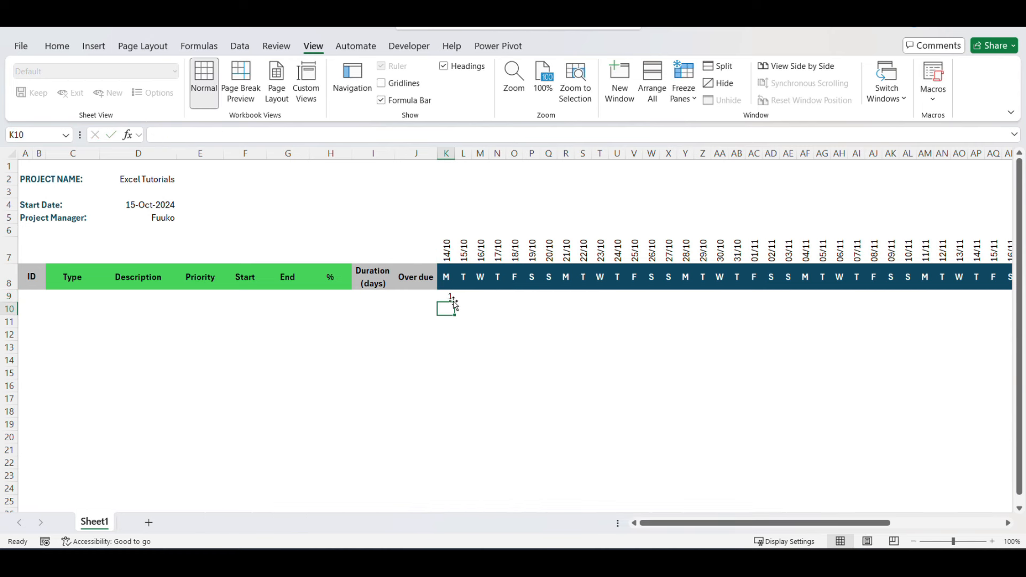
click(452, 298)
drag(455, 303, 608, 302)
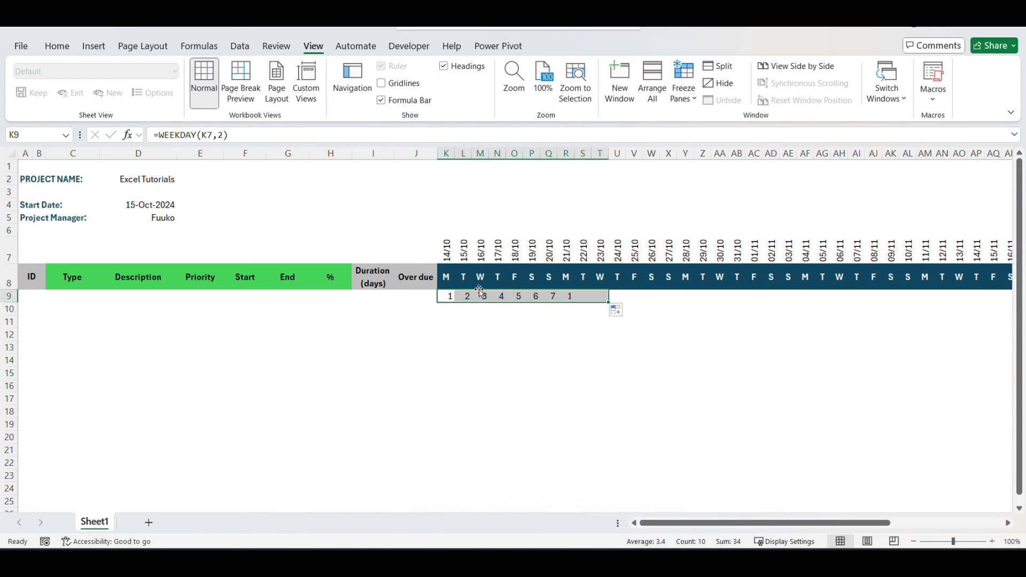
Step: Compare the weekday numbers in row 9 for Saturday, Sunday and the following Monday with their weekday headers
click(536, 299)
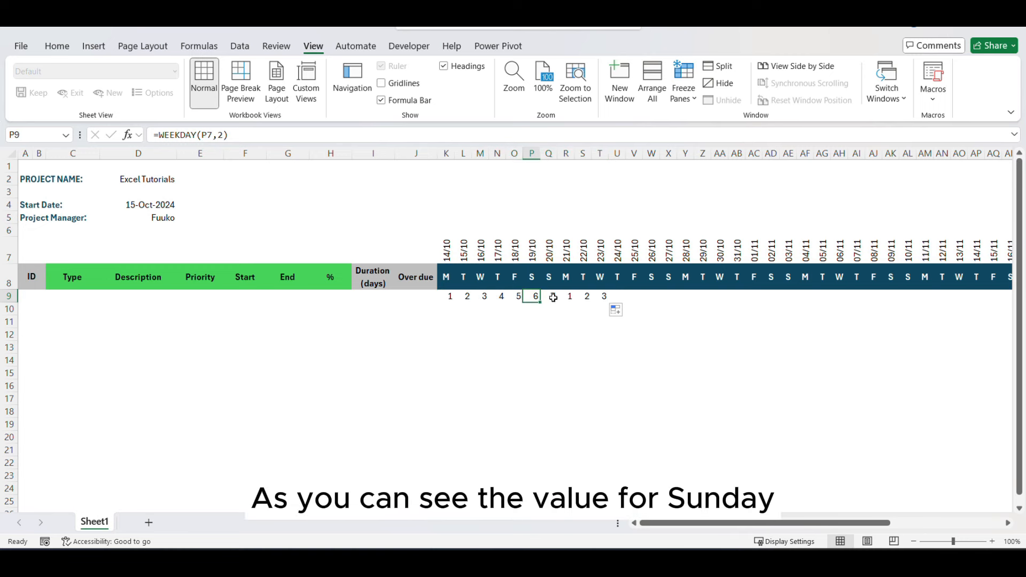
click(552, 299)
click(535, 299)
click(551, 300)
click(569, 300)
click(552, 299)
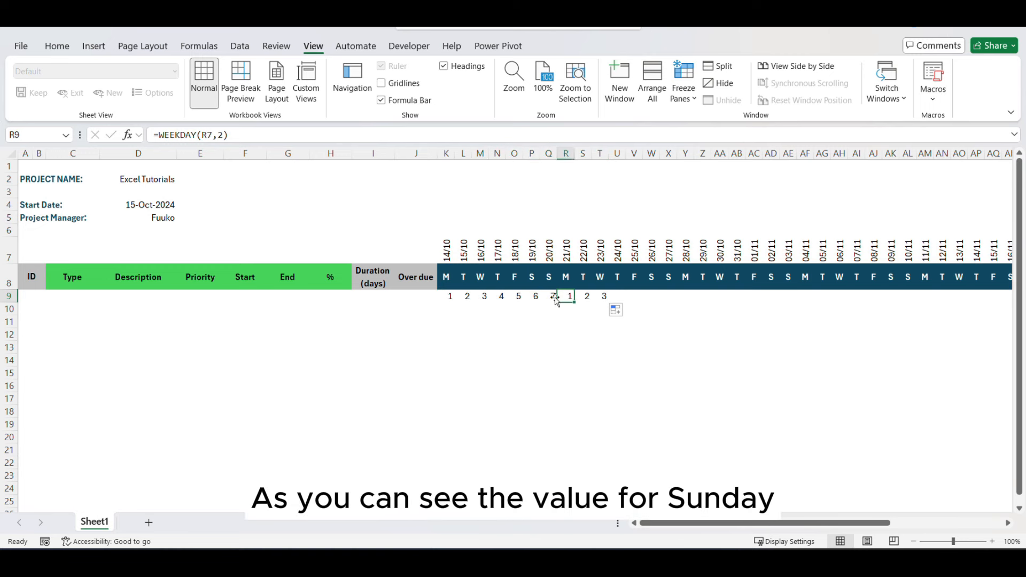
click(569, 301)
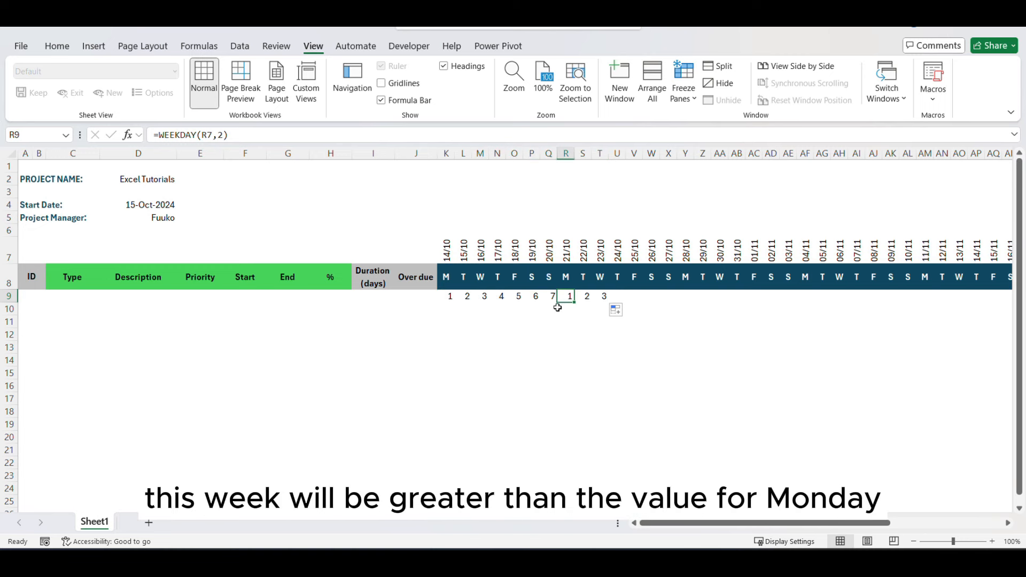
click(549, 284)
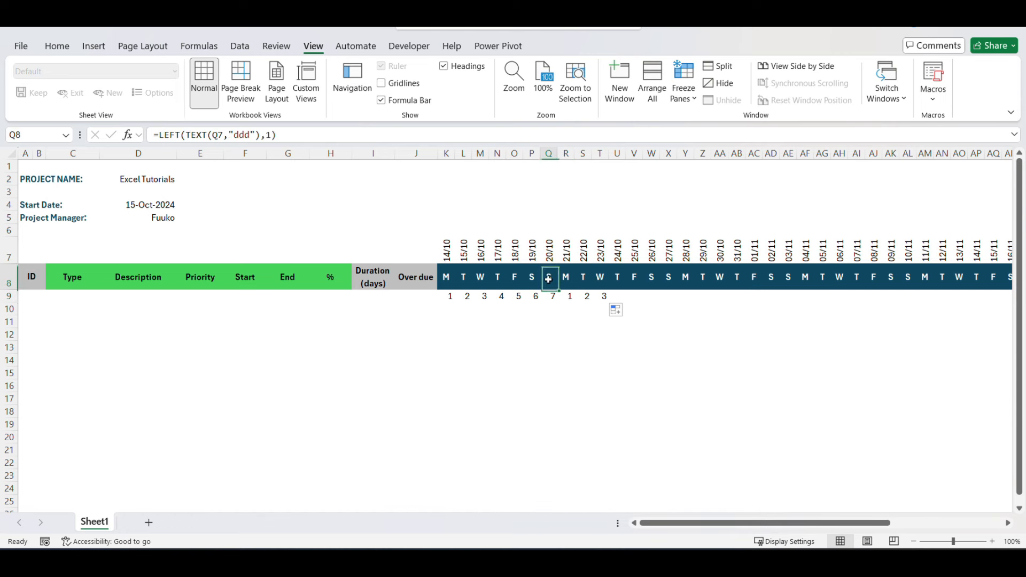
click(559, 283)
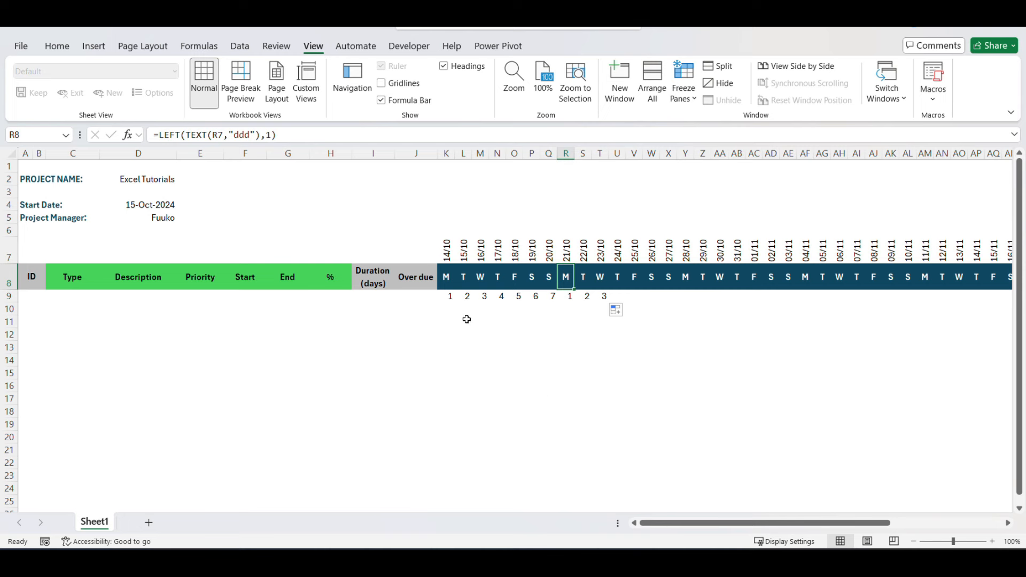
click(448, 307)
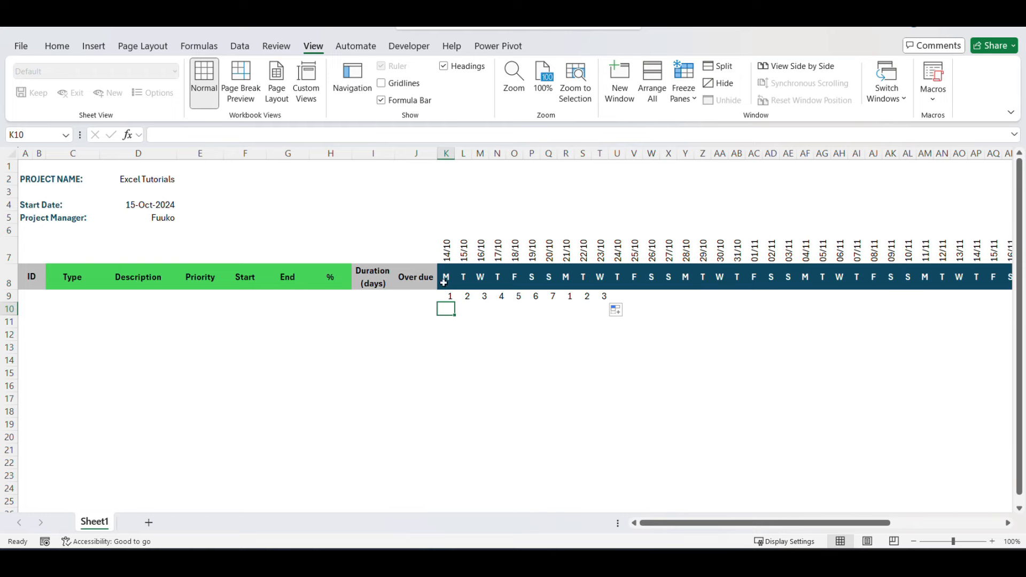
Step: Start a new conditional formatting rule for K7:BN20 that uses a formula to determine which cells to format
drag(446, 250, 955, 439)
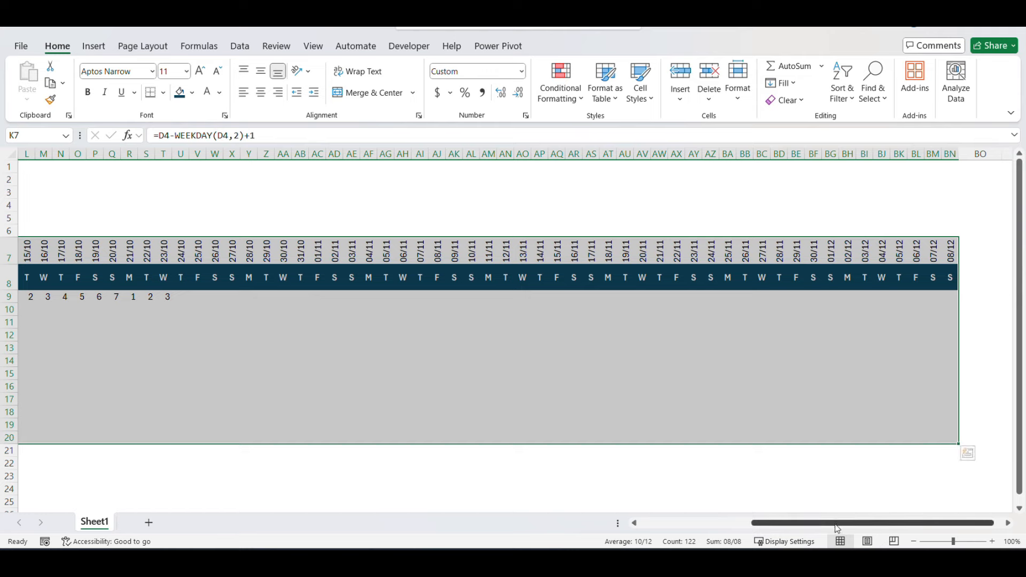
drag(819, 524, 707, 526)
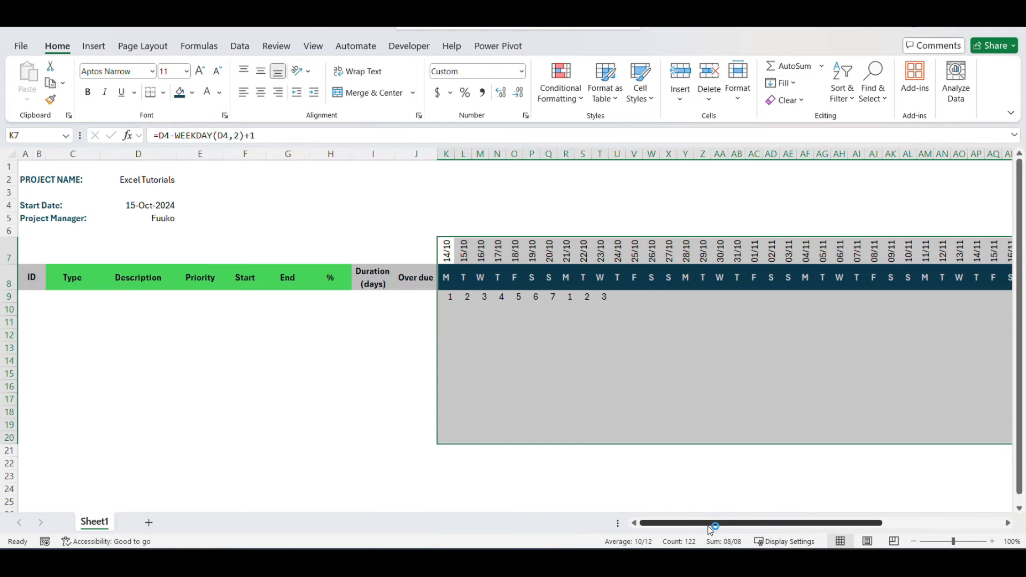
click(560, 83)
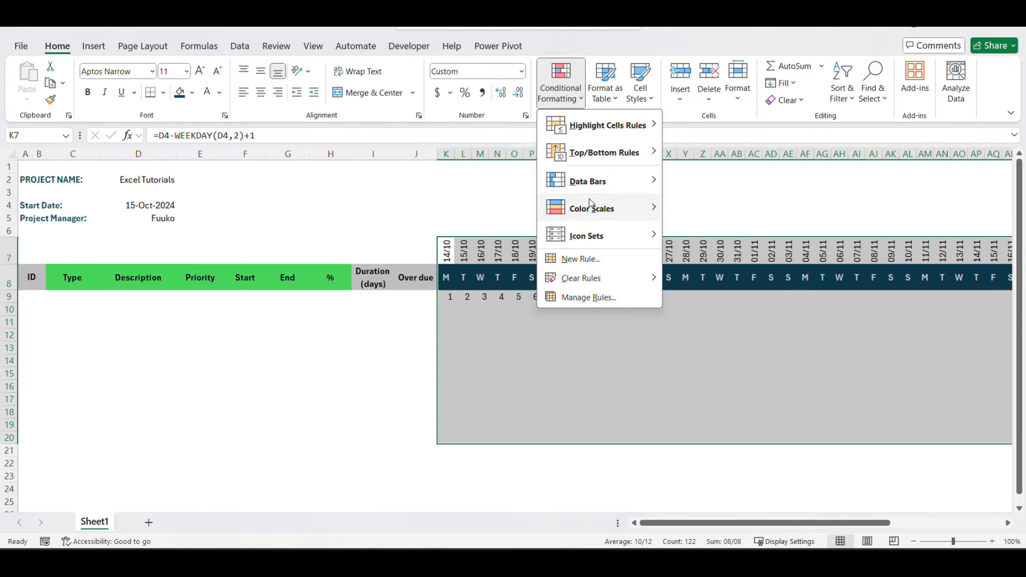
click(586, 297)
click(494, 334)
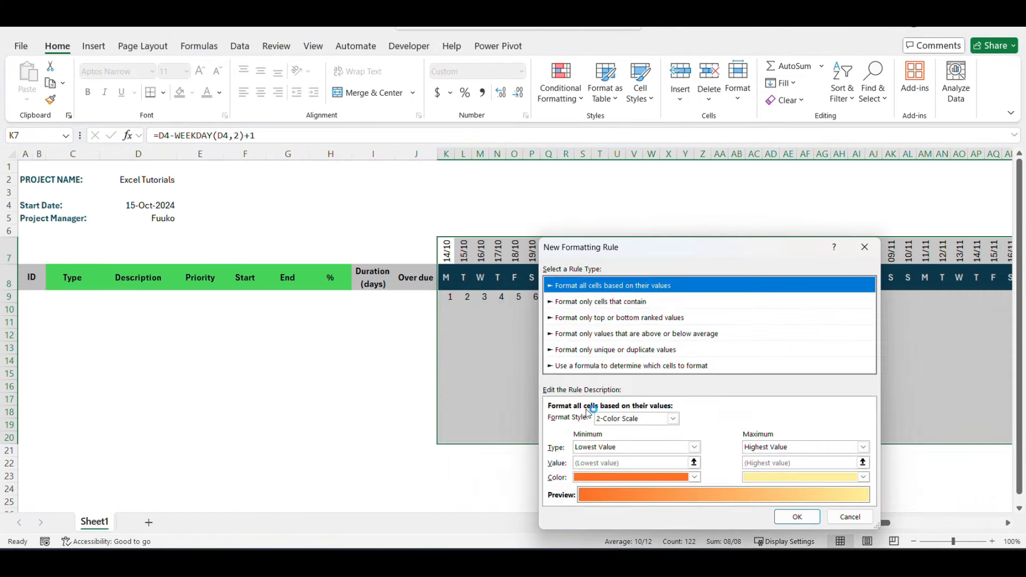
click(601, 365)
click(596, 420)
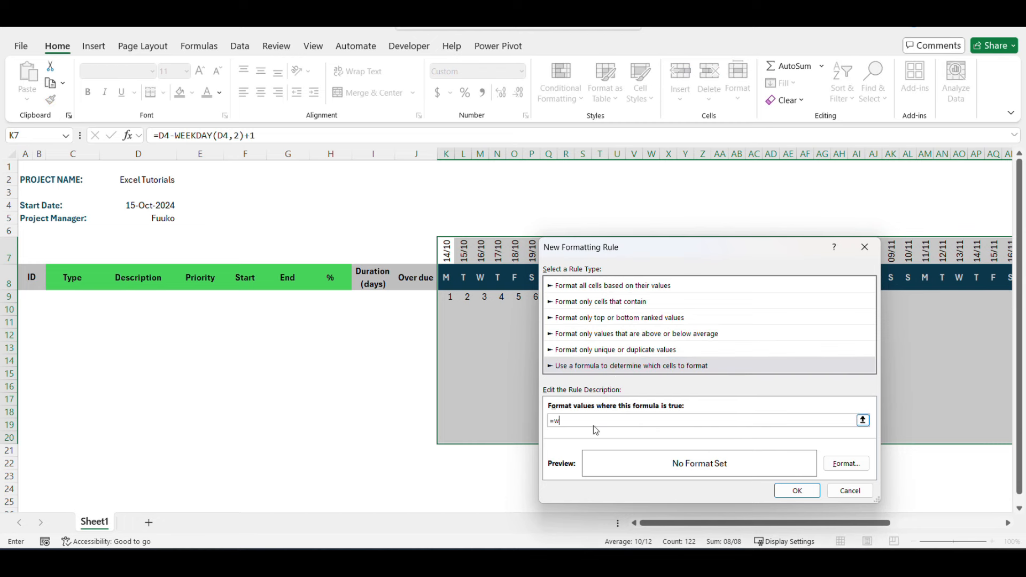
Step: Set the rule's formula to =weekday(K$7,2)>weekday(L$7,2), locking only the row of each reference
text(()
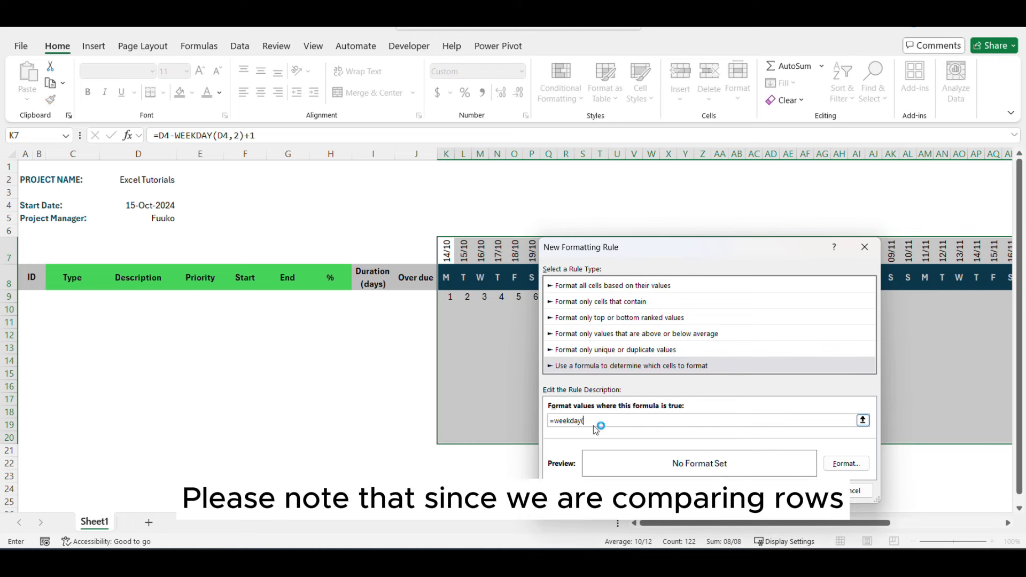
click(446, 250)
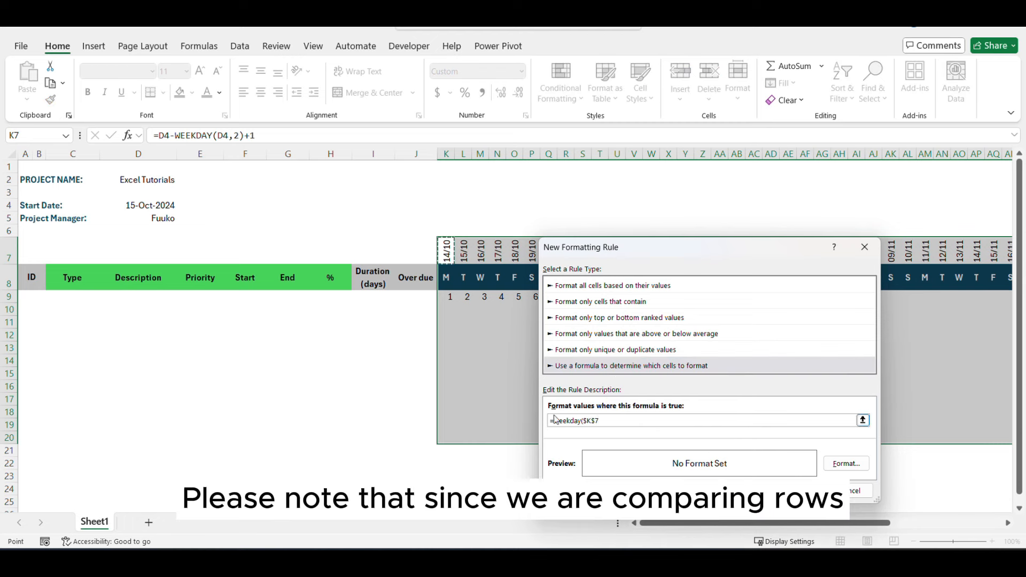
click(585, 420)
key(BackSpace)
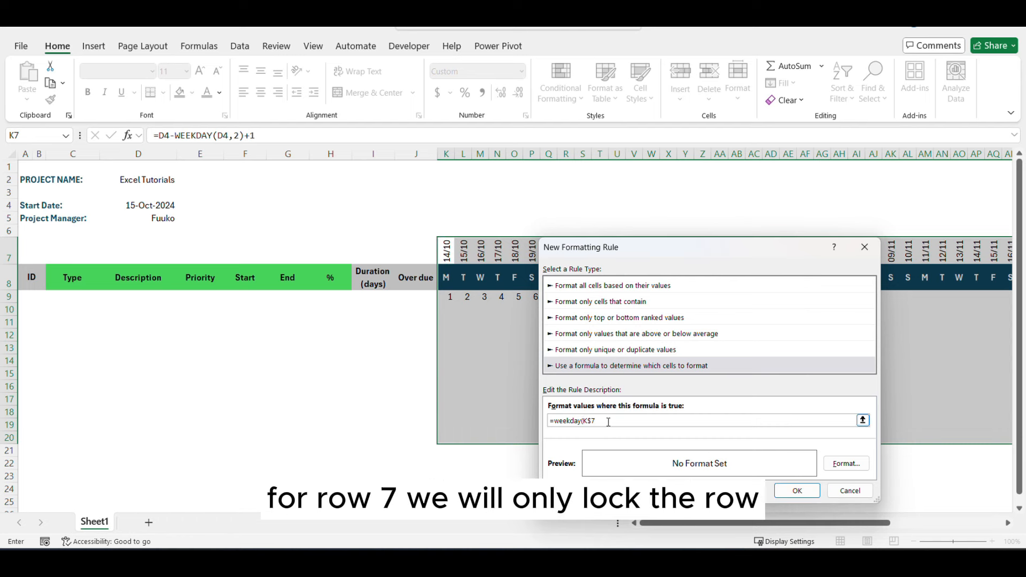
text(,2)>)
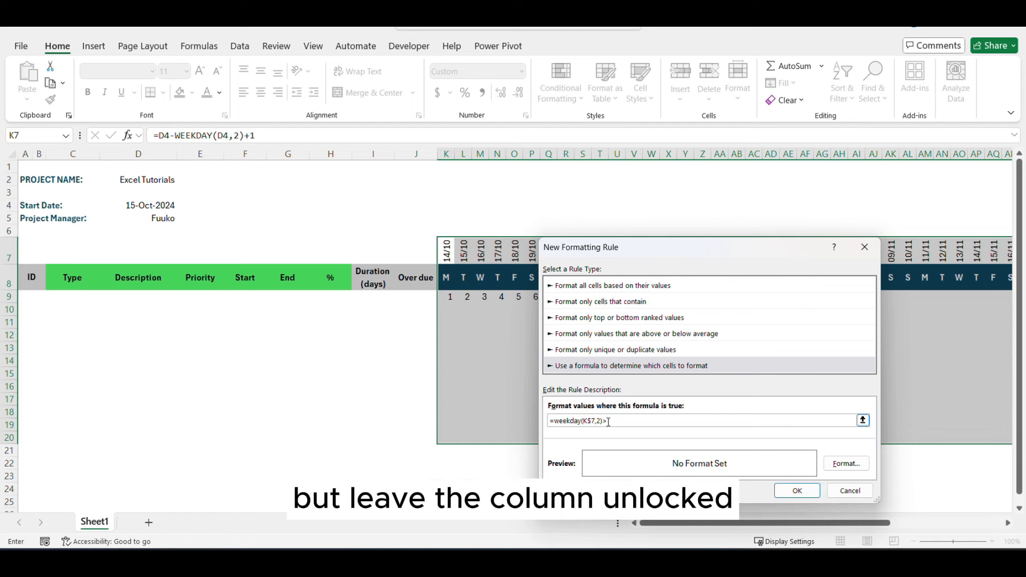
click(463, 250)
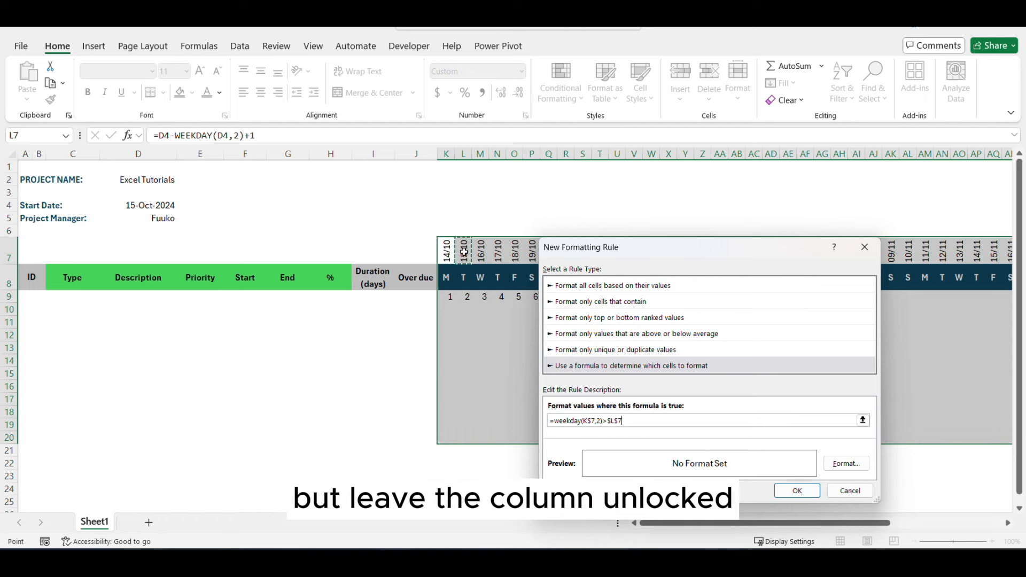
click(608, 421)
text(weekday()
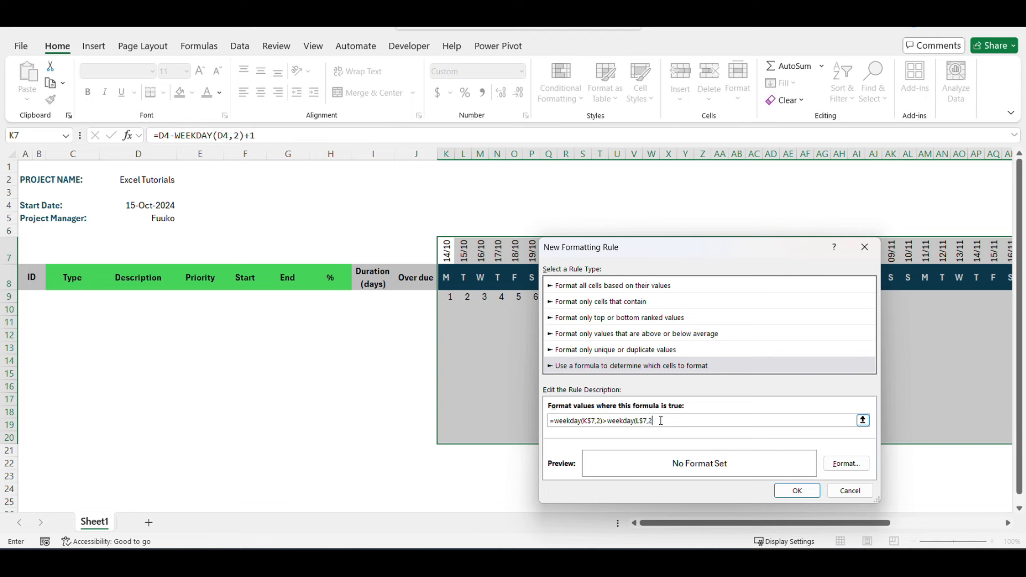
Step: Give the week-separator rule a thin grey right border and apply it to K7:BN20
click(846, 463)
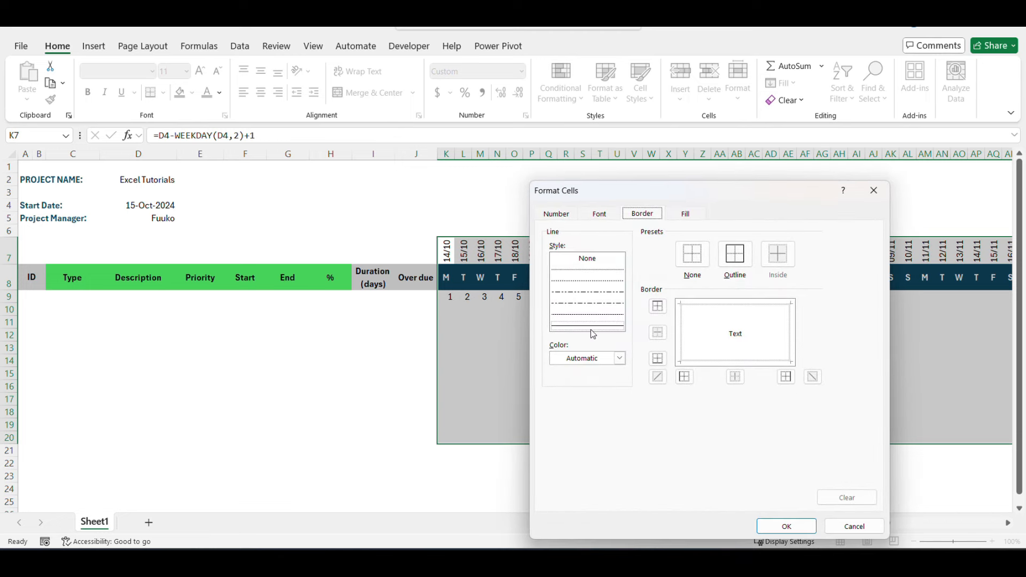
click(619, 358)
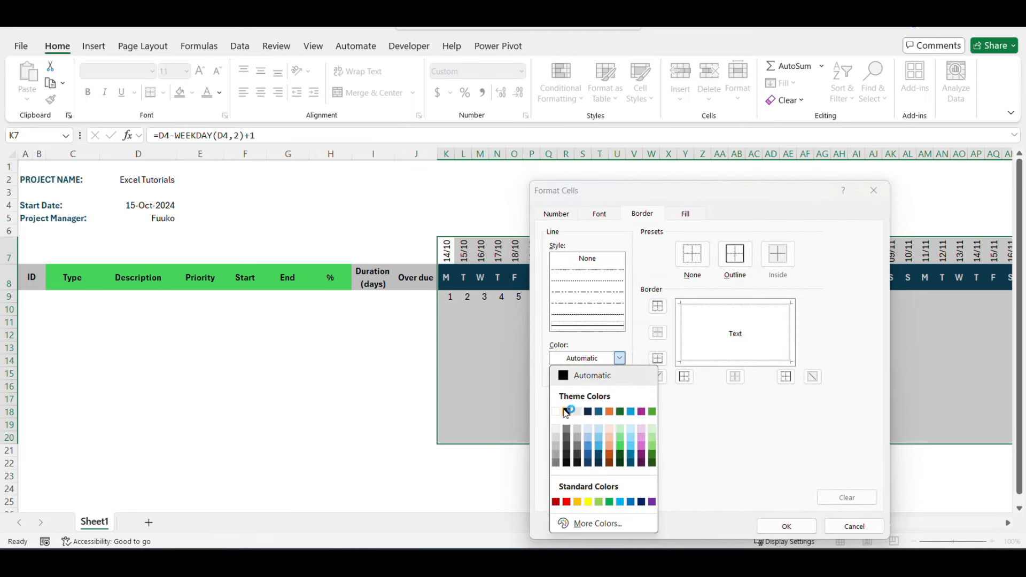
click(556, 451)
click(792, 322)
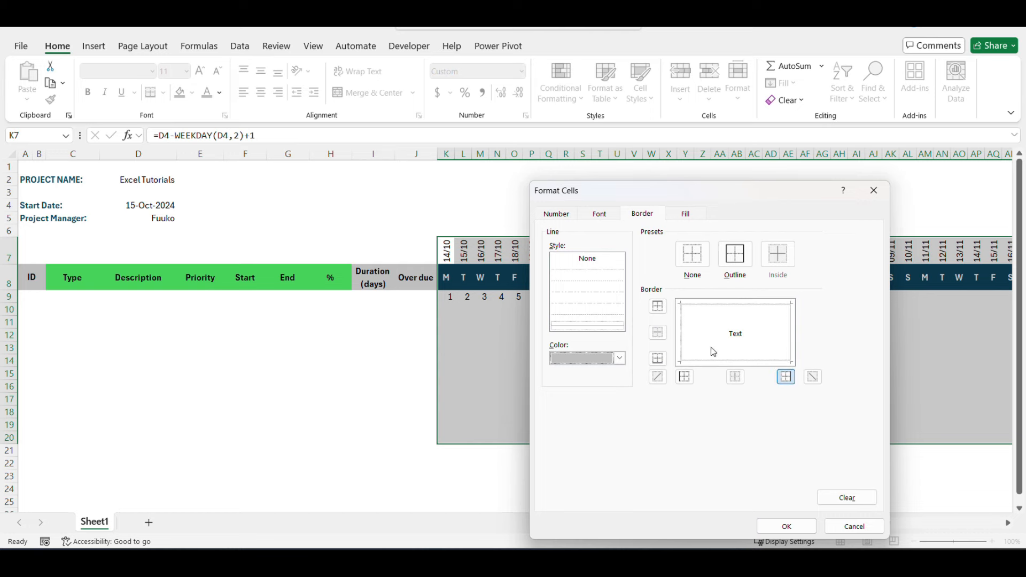
click(786, 523)
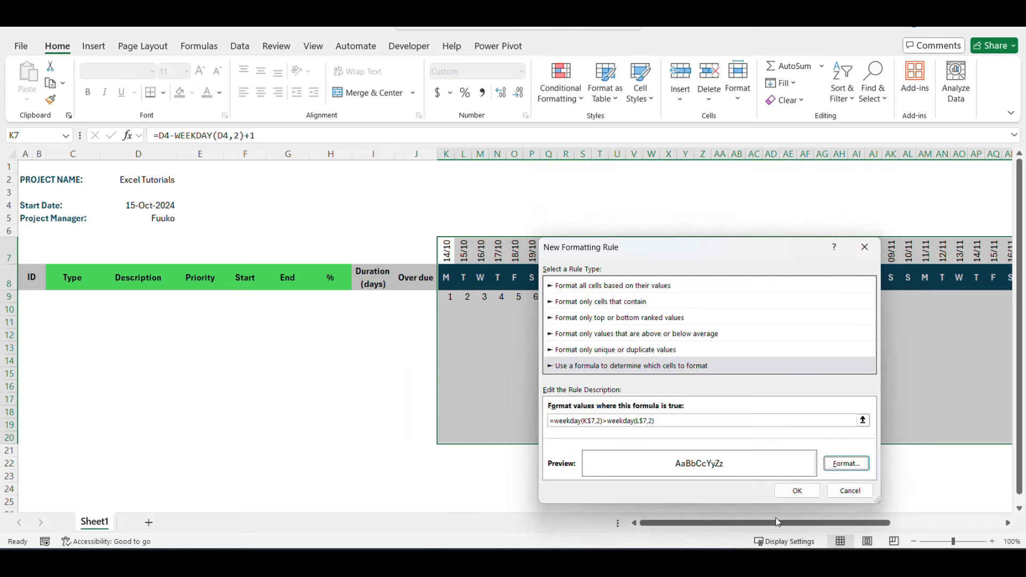
click(790, 491)
click(957, 471)
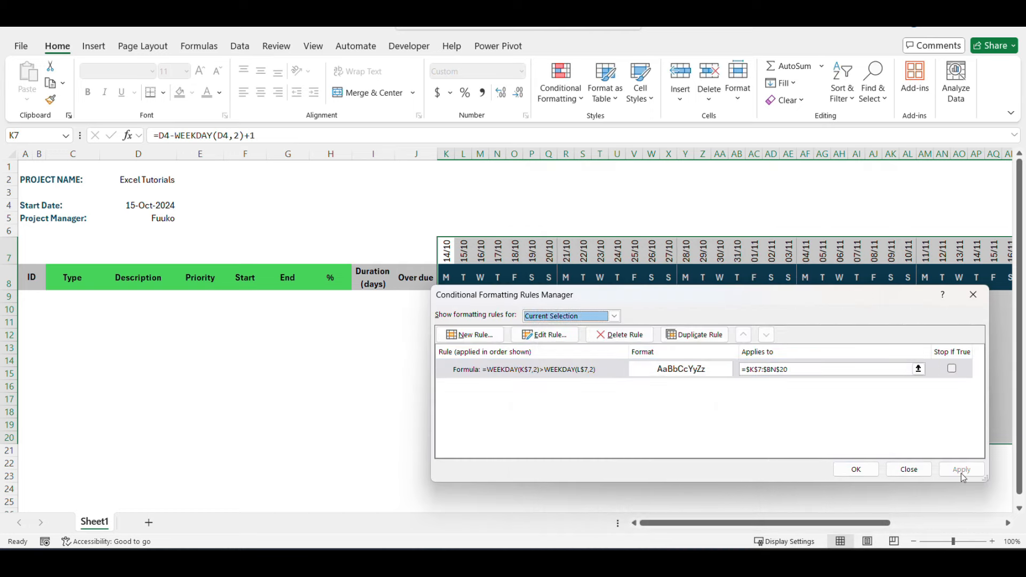
click(863, 470)
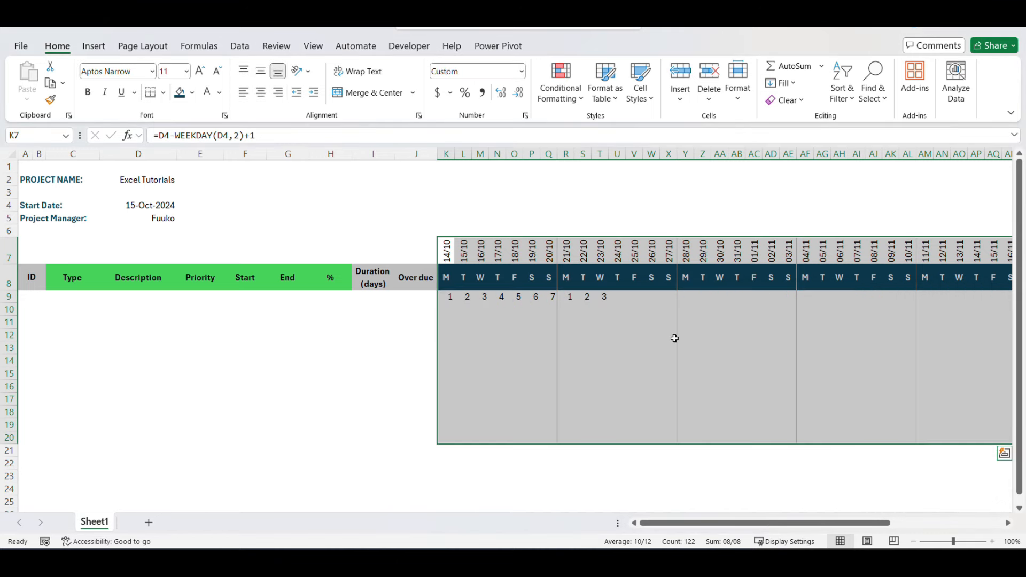
click(674, 338)
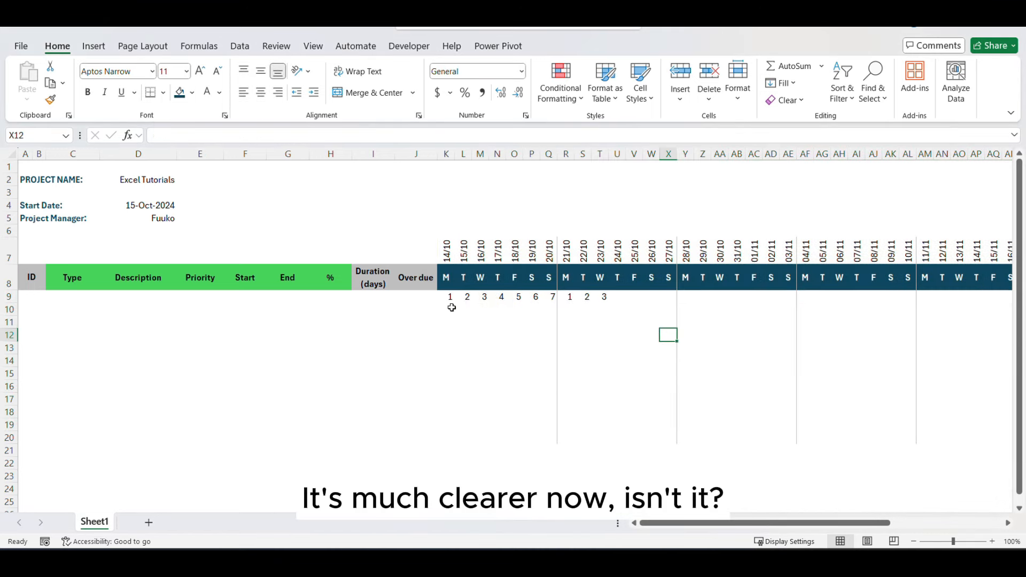
Step: Delete the test weekday numbers from K9:T9
drag(450, 297, 602, 295)
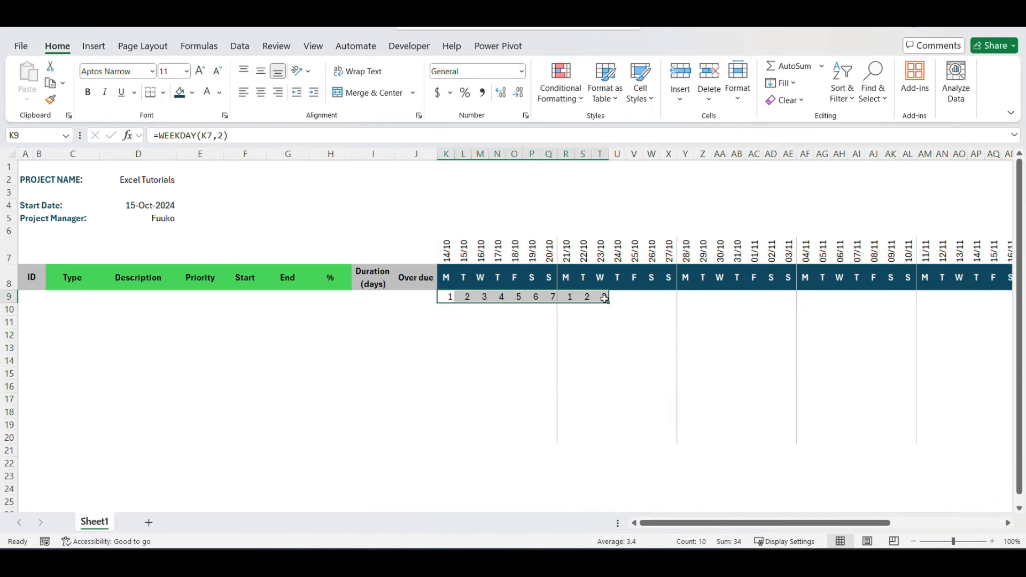
click(501, 306)
click(476, 309)
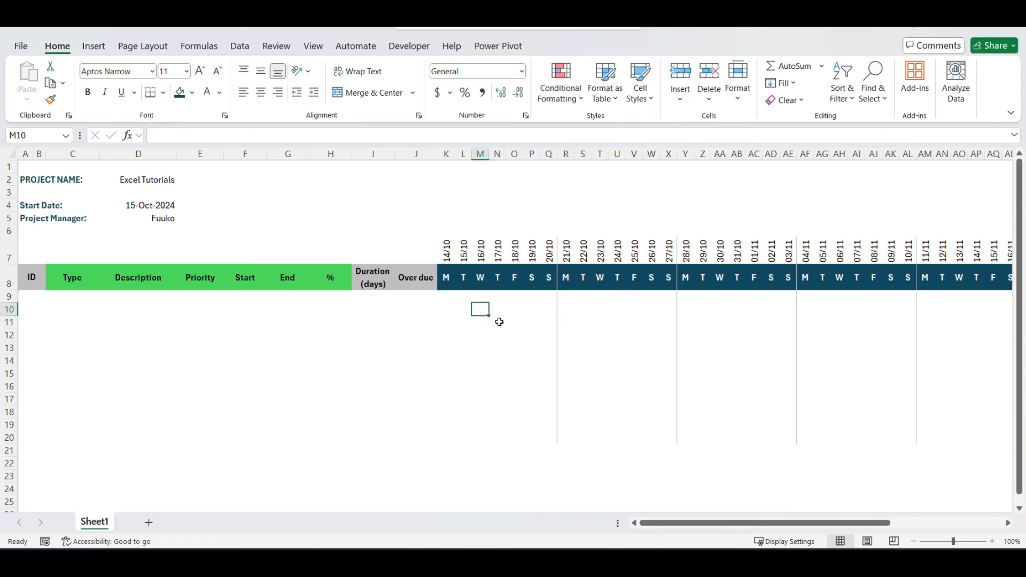
Step: Start a new conditional formatting rule for the weekday headers K8:BN8 that uses a formula to determine which cells to format
click(526, 283)
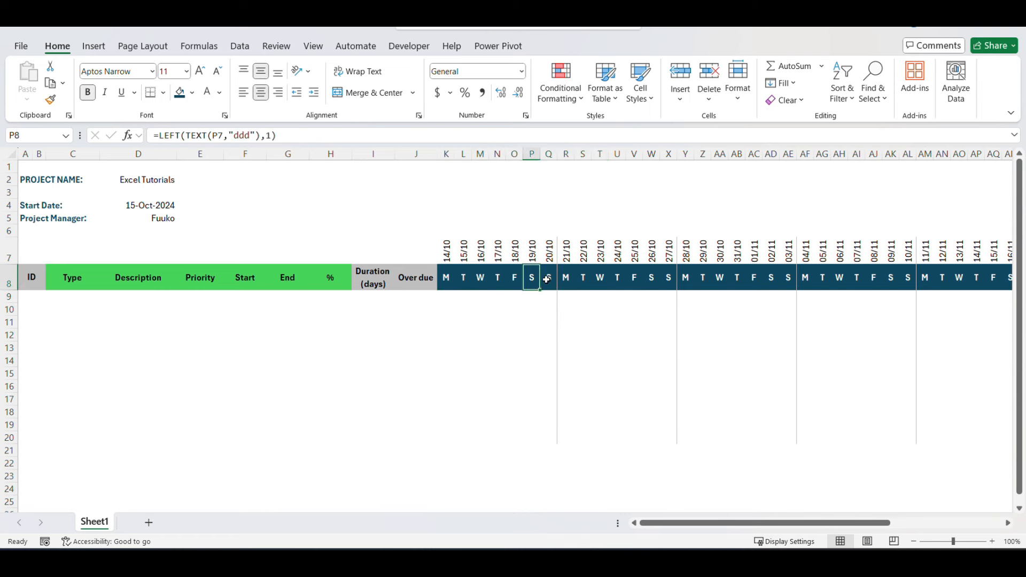
key(Right)
drag(447, 278, 941, 283)
drag(777, 523, 662, 523)
click(560, 85)
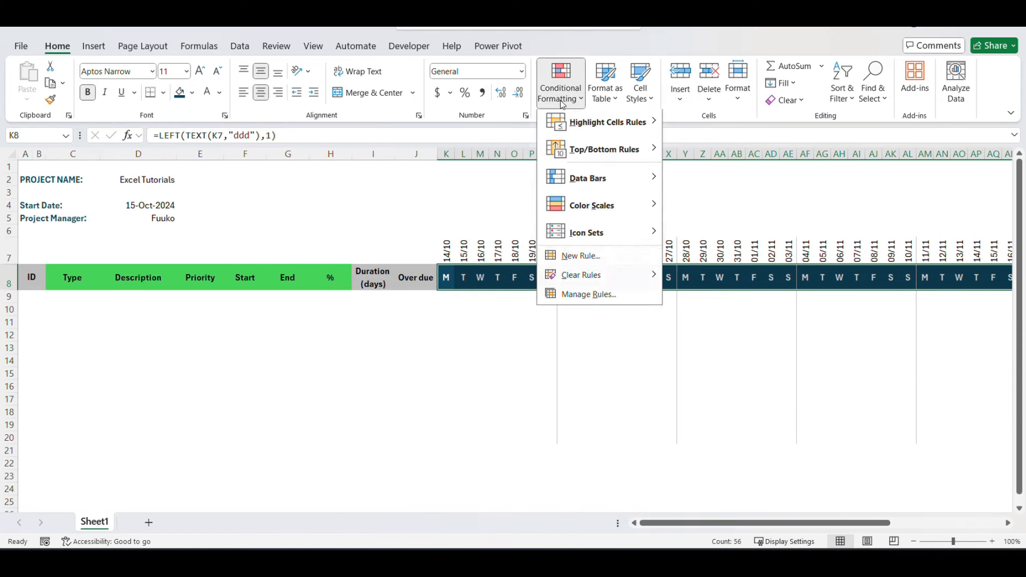
click(573, 296)
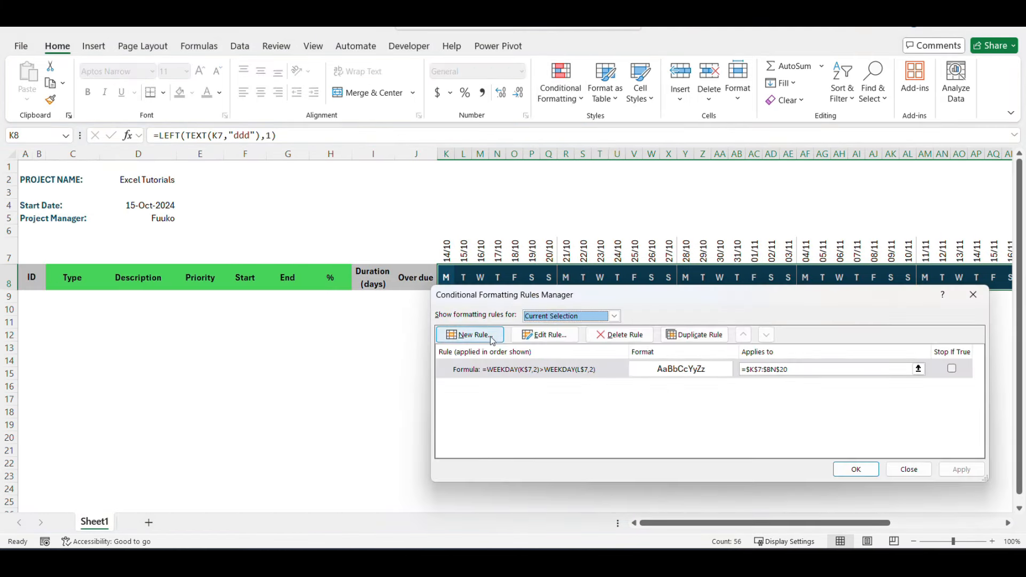
click(470, 335)
click(601, 367)
click(580, 420)
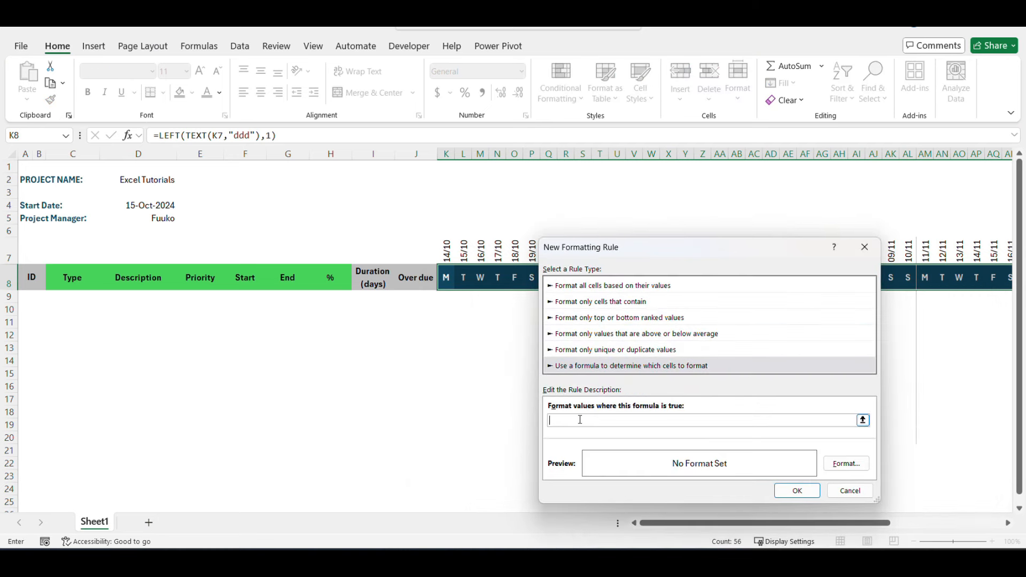
Step: Set the header rule's formula to =K$8="S", locking only the row of the reference
text(=)
click(446, 277)
click(574, 421)
drag(641, 248, 577, 306)
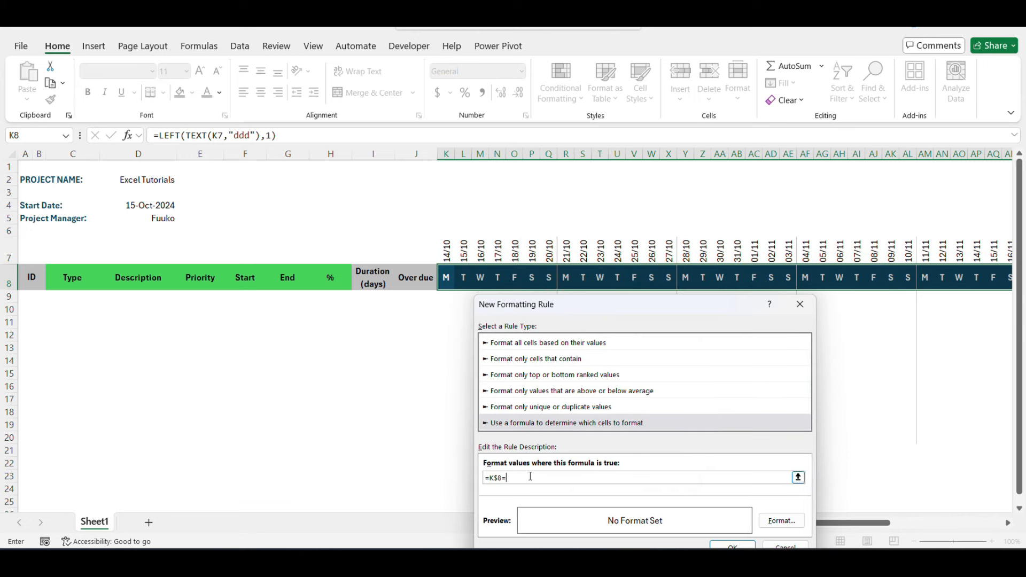
Step: Give the weekend header rule a medium grey fill and apply it to K8:BN8
click(781, 520)
click(686, 214)
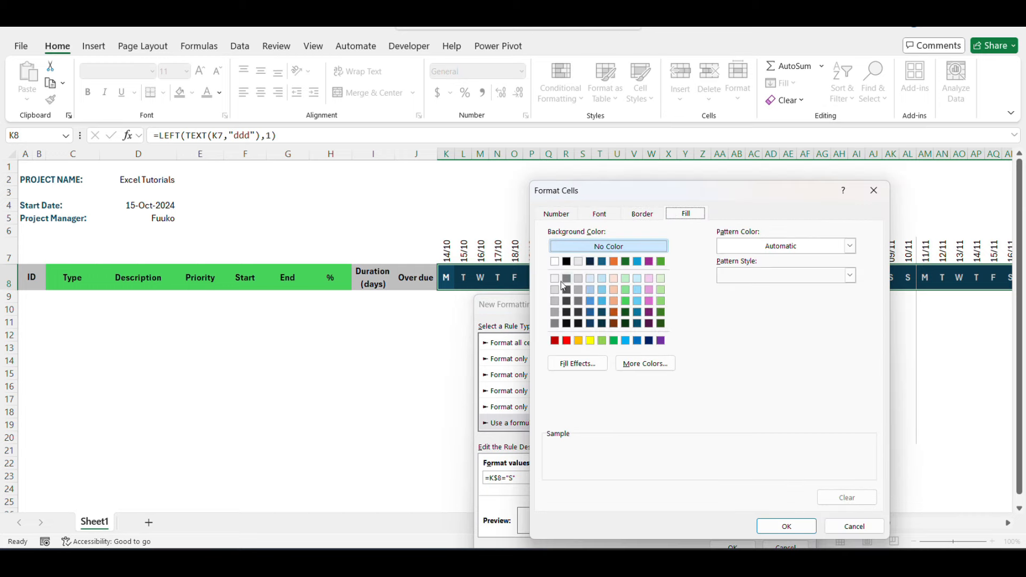
click(556, 310)
click(785, 526)
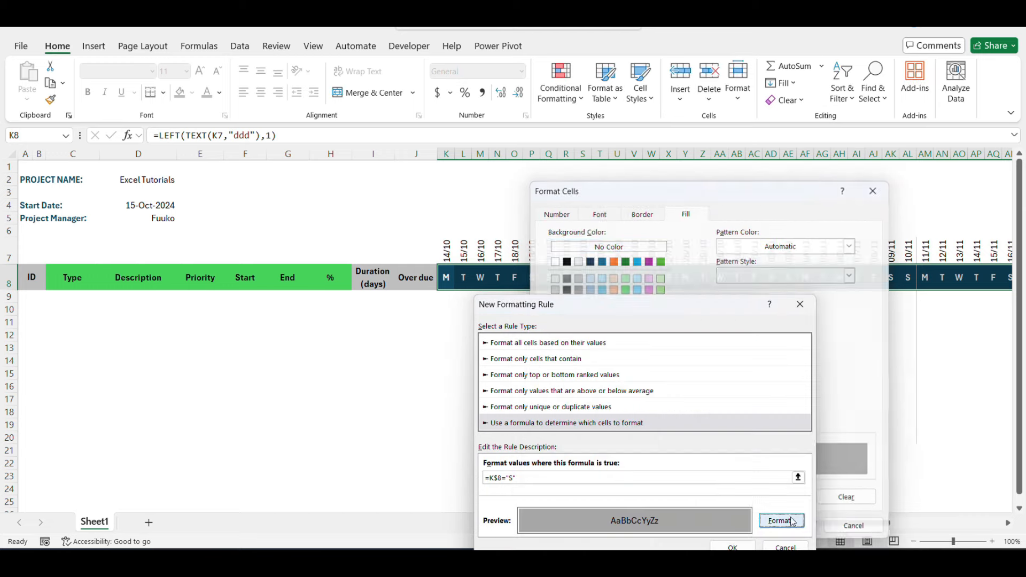
click(740, 546)
click(952, 472)
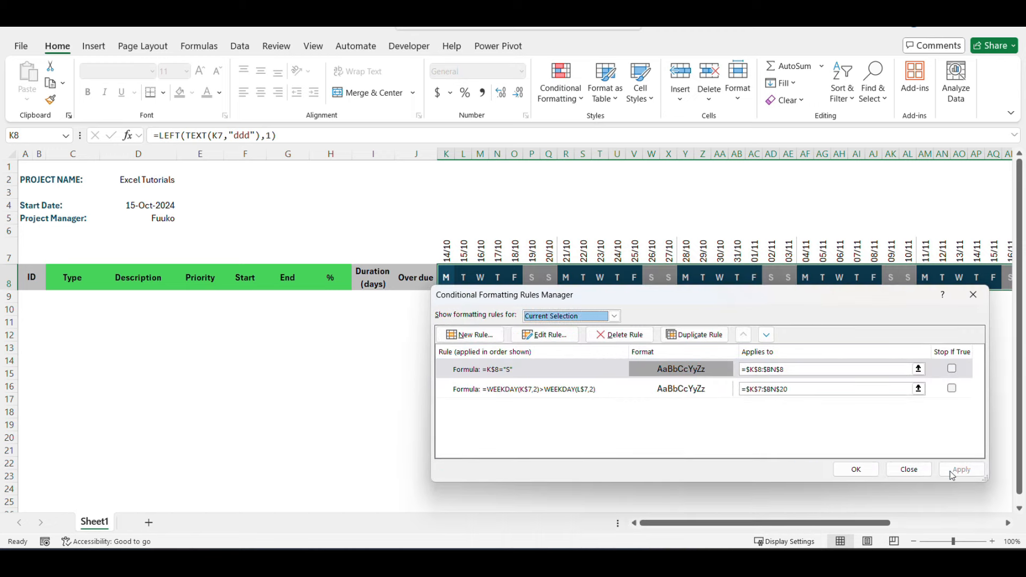
drag(752, 301, 740, 346)
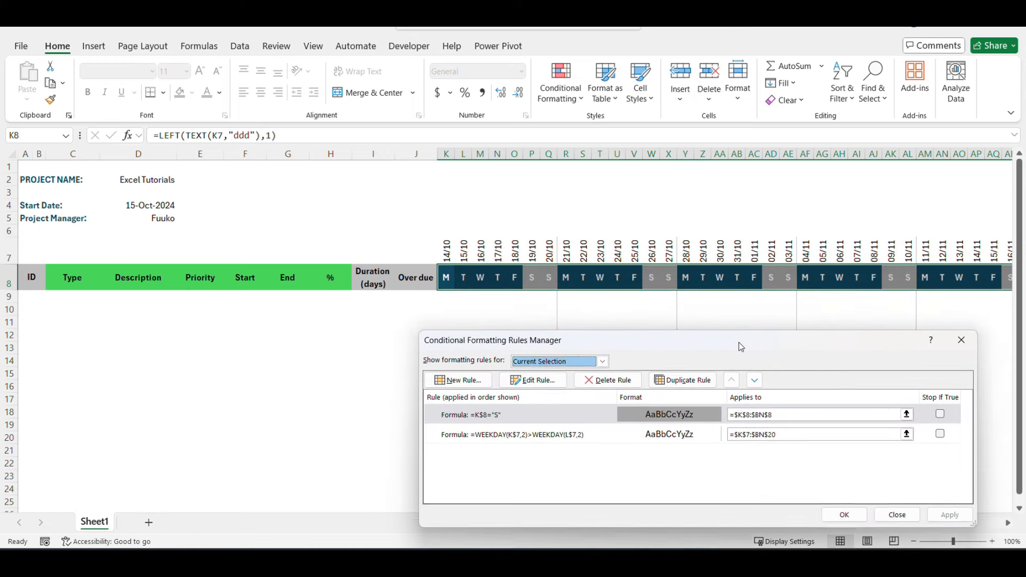
click(833, 515)
click(517, 398)
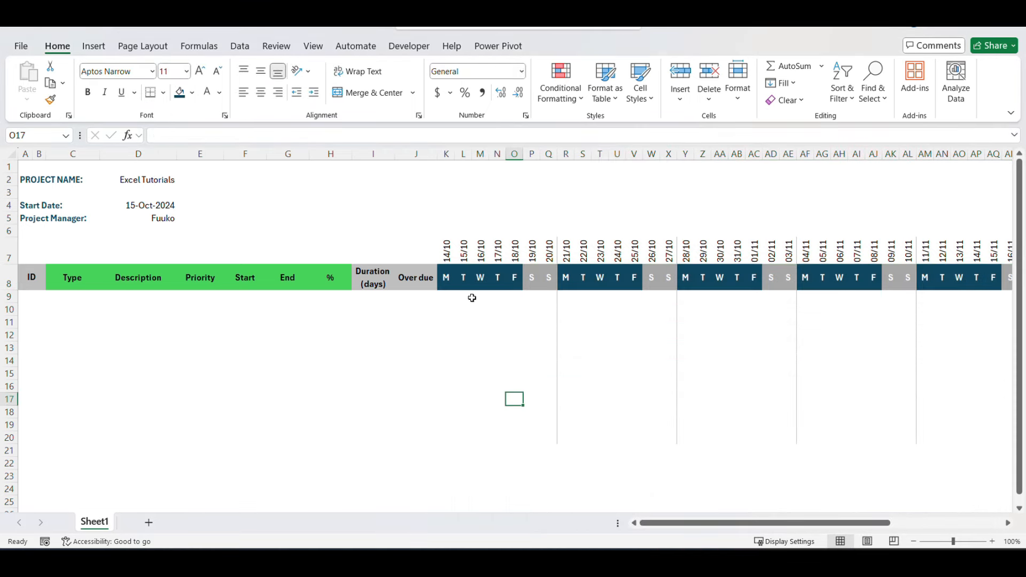
Step: Start a new formula-based conditional formatting rule for the timeline grid K9:BN20 below the weekday headers
drag(441, 298, 953, 435)
drag(797, 524, 686, 523)
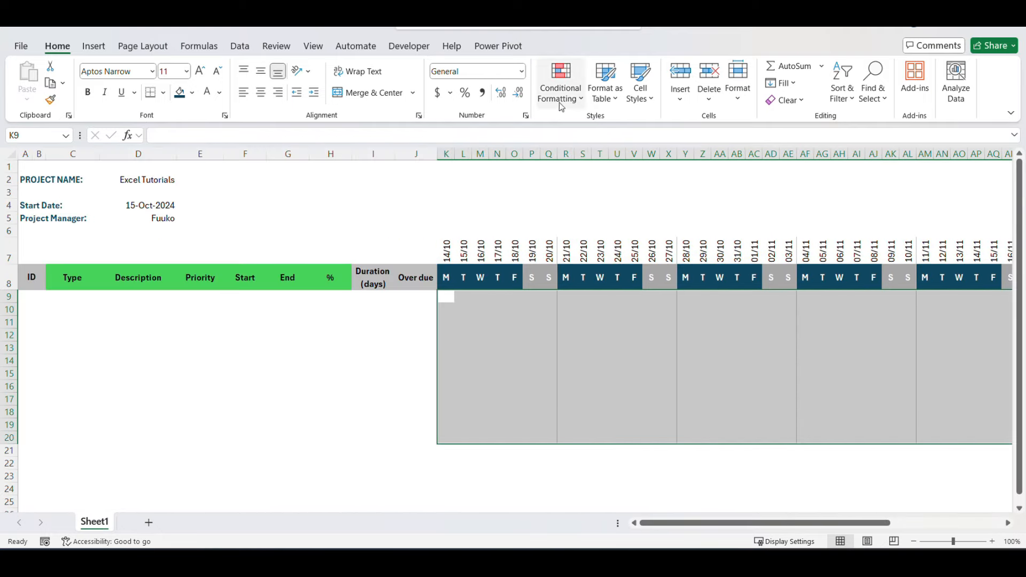
click(560, 80)
click(607, 300)
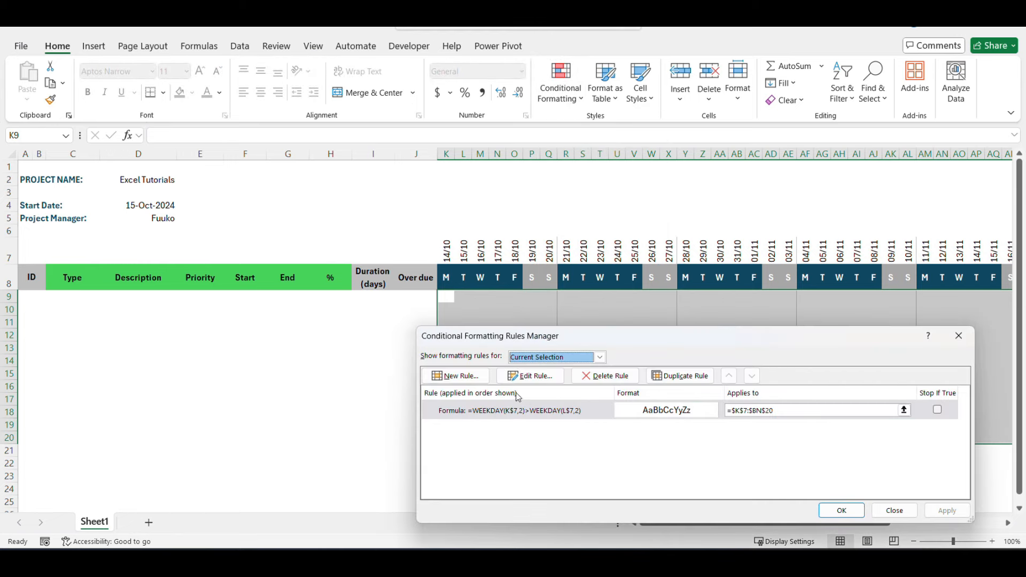
click(474, 376)
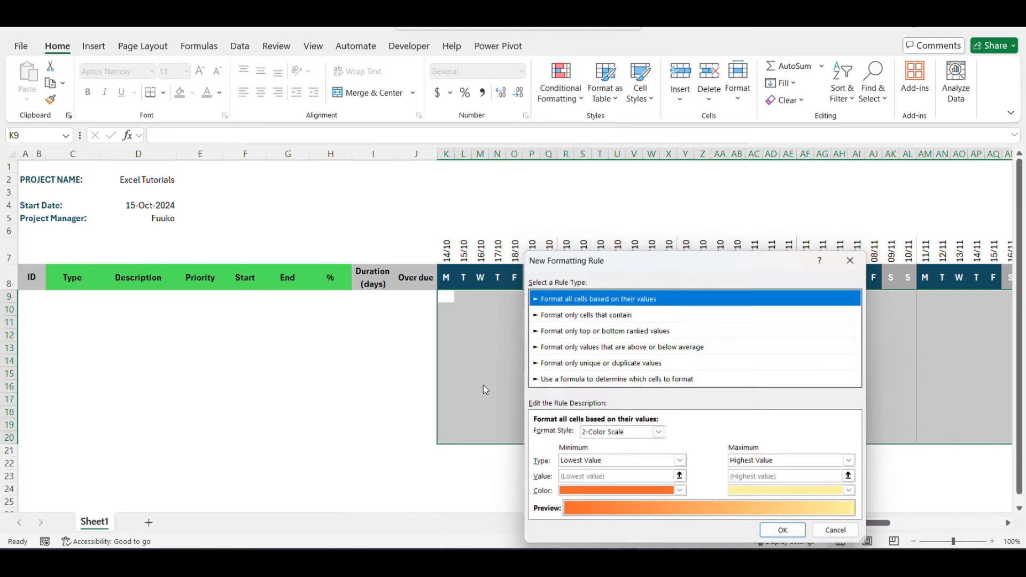
click(581, 378)
click(583, 432)
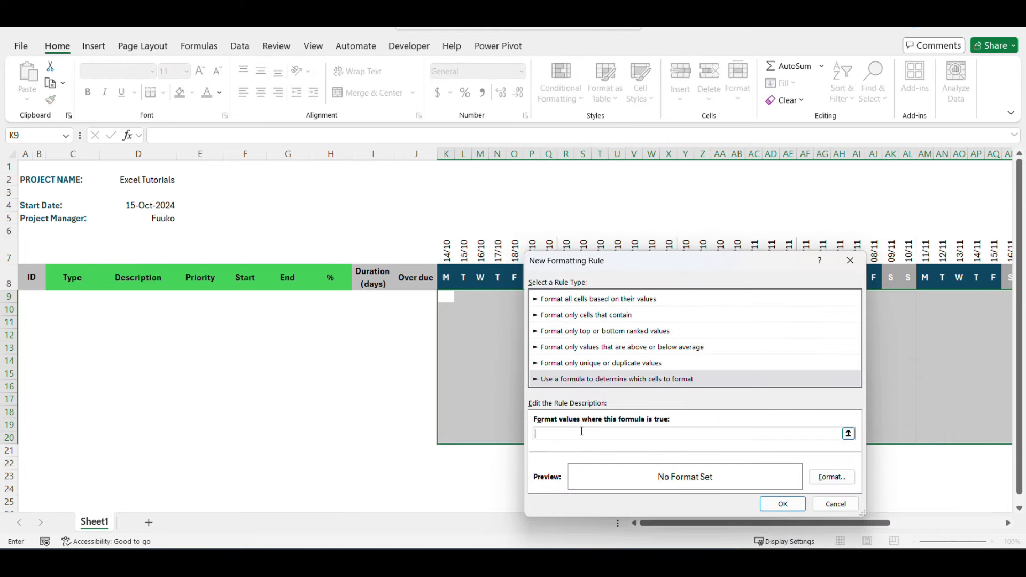
Step: Set the grid rule's formula to =K$8="S" so that it matches the weekend columns
text(=)
click(450, 277)
text(="S)
Step: Format the grid rule with a thin diagonal stripe pattern in White, Background 1, Darker 5%
click(832, 476)
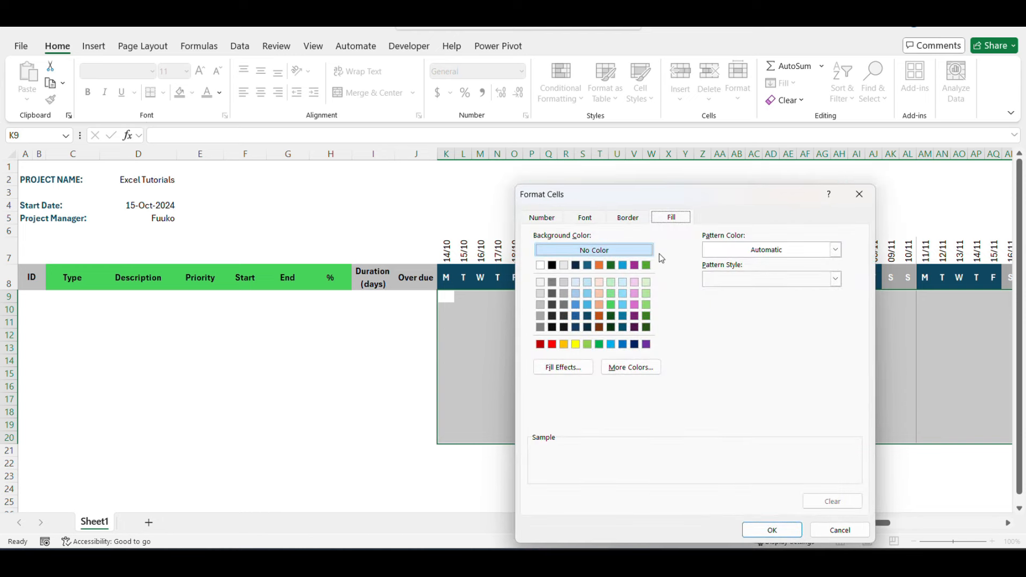
click(835, 250)
click(777, 314)
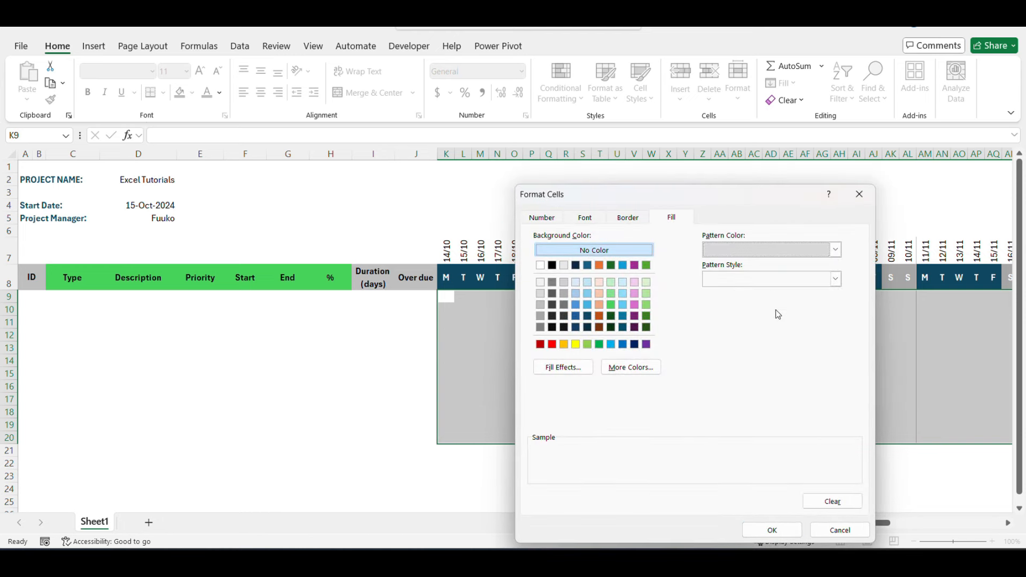
click(835, 279)
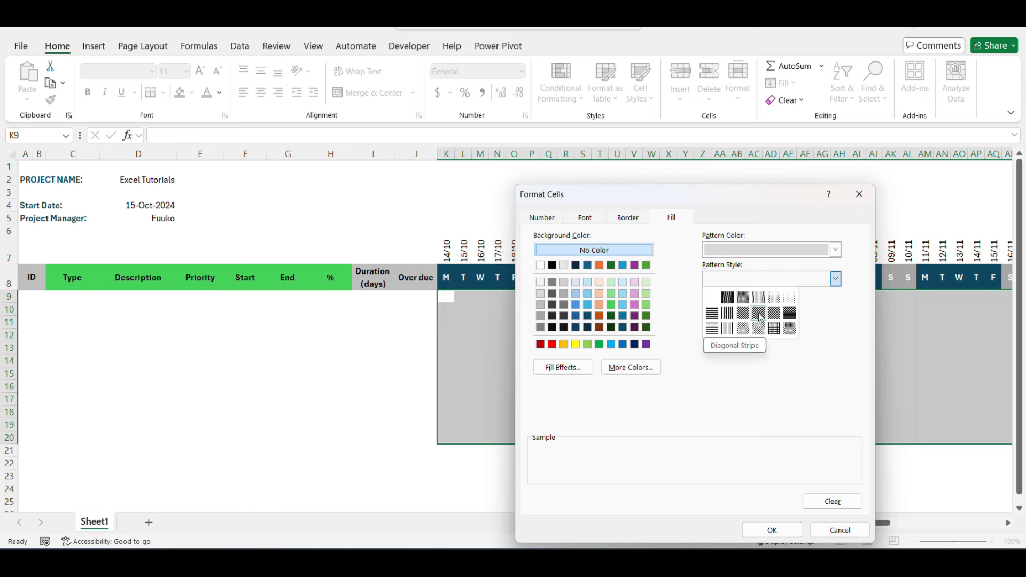
click(741, 335)
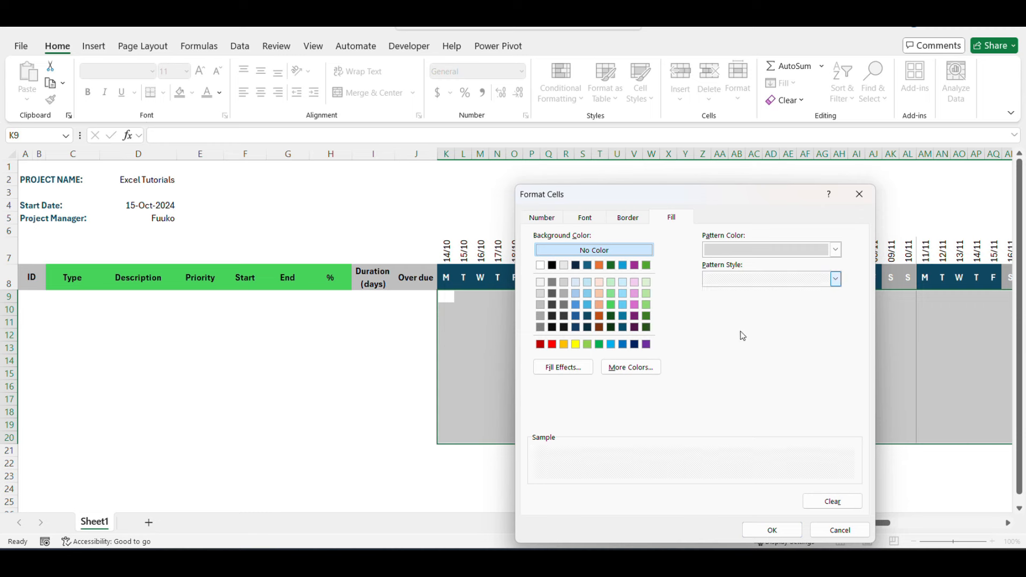
click(835, 250)
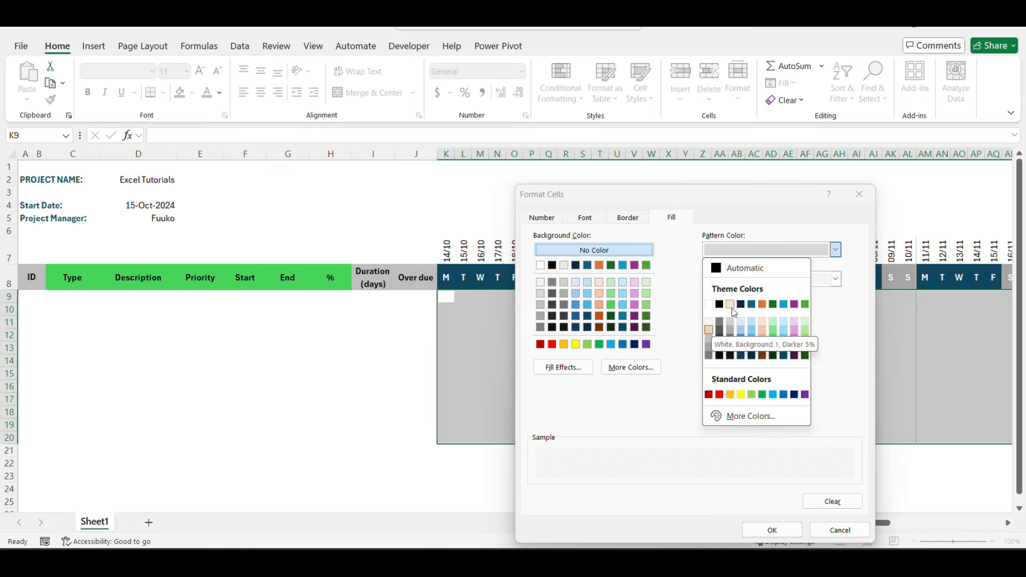
click(710, 323)
click(772, 529)
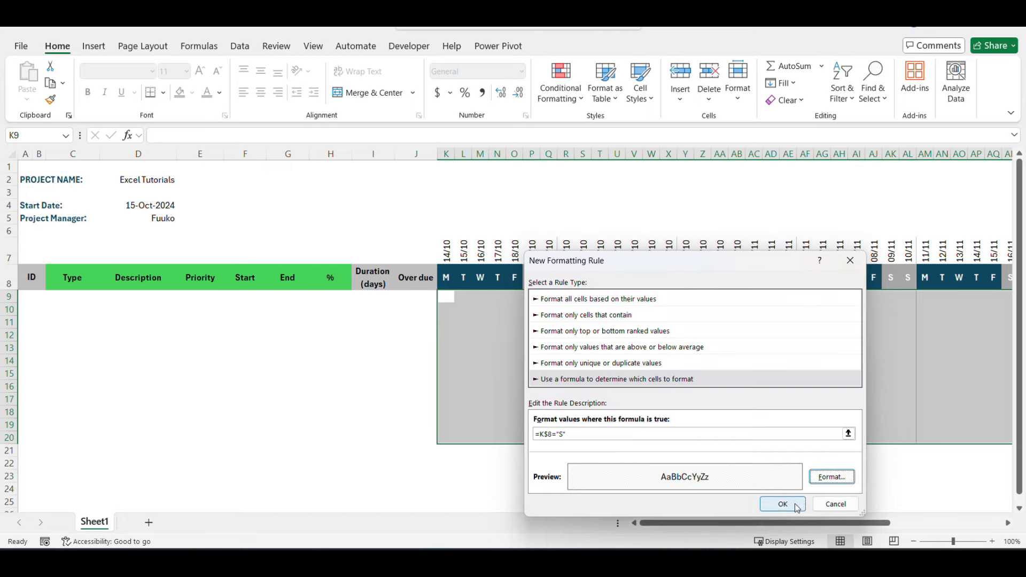
Step: Save the weekend pattern rule and apply it to K9:BN20
click(783, 504)
click(942, 511)
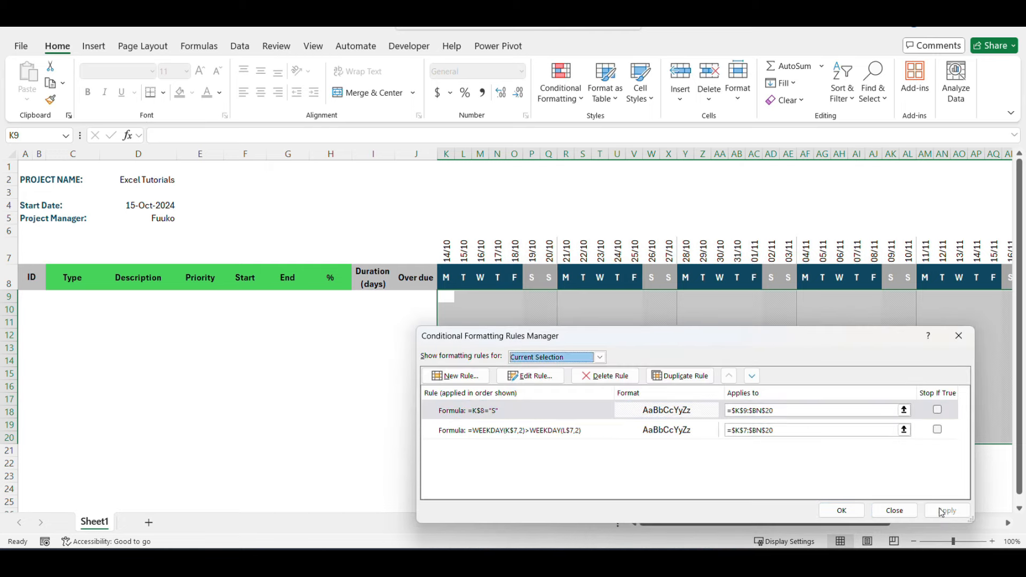
drag(754, 336, 744, 307)
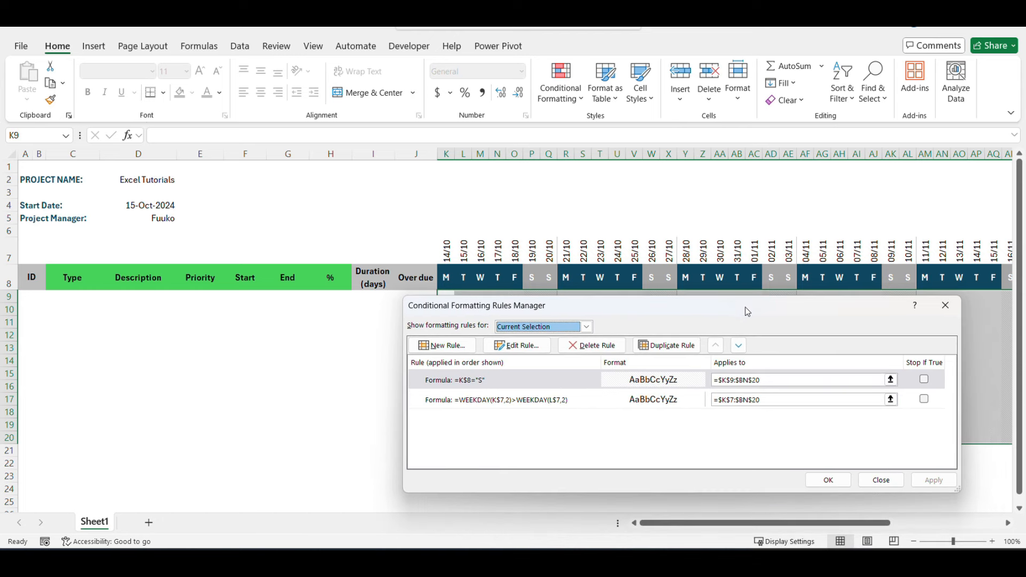
click(830, 478)
Step: Examine the weekend columns against the weekday columns in the timeline grid
click(572, 364)
click(527, 358)
click(528, 323)
click(529, 376)
click(526, 422)
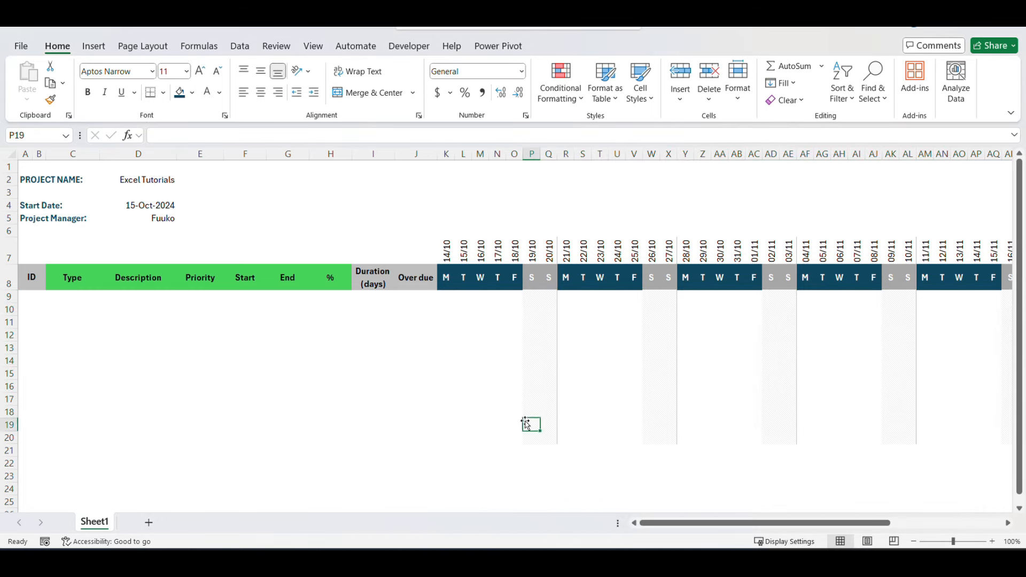
click(528, 435)
click(623, 437)
click(613, 307)
click(607, 394)
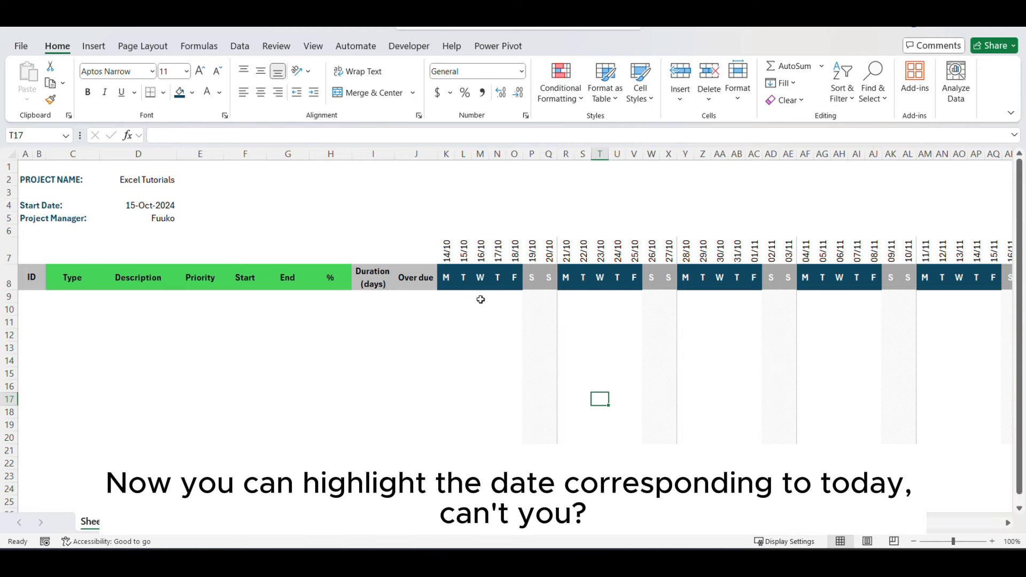
click(443, 294)
drag(443, 293, 951, 433)
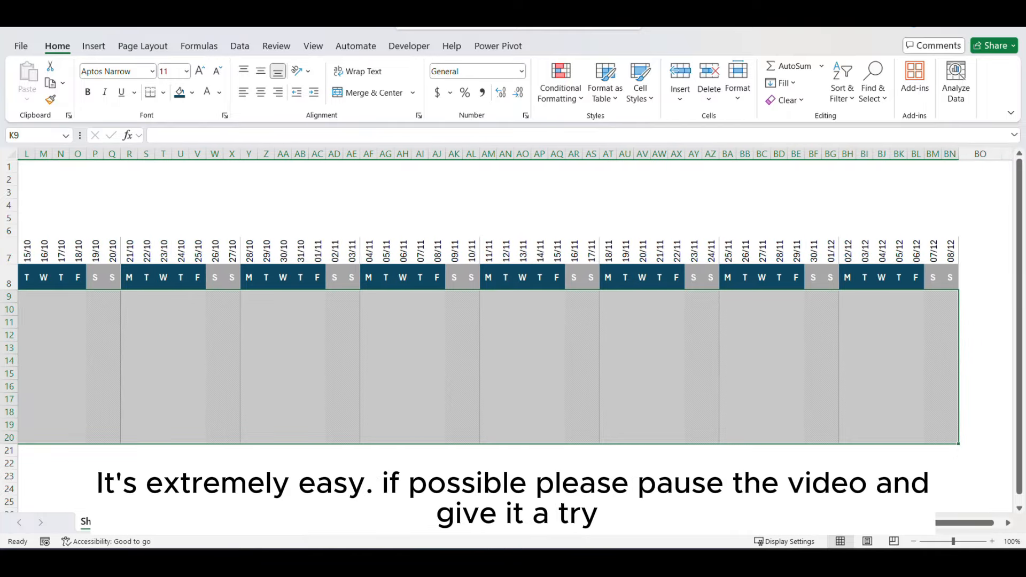
drag(927, 523, 818, 522)
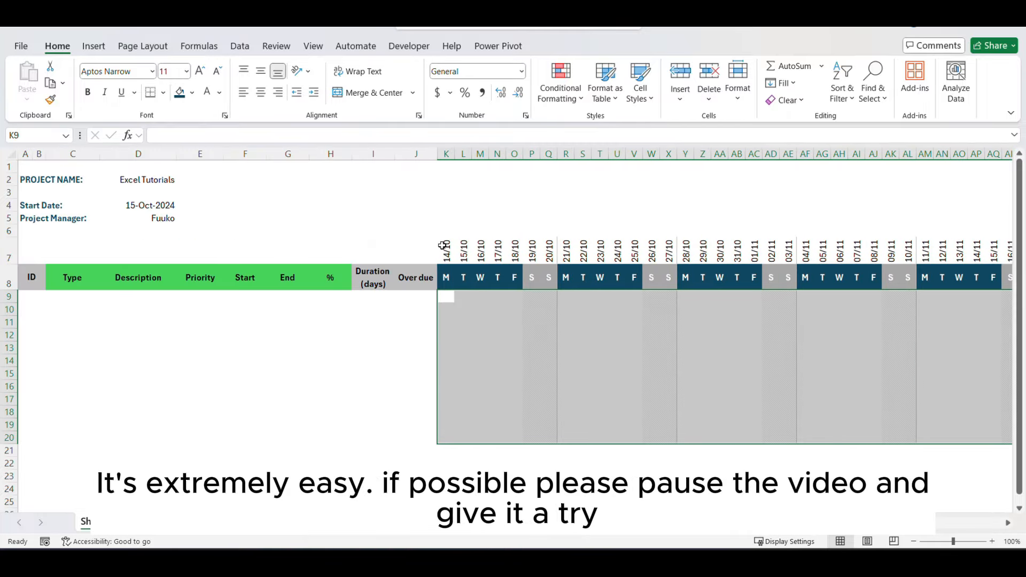
Step: Add a formula-based conditional formatting rule for K7:BN20 with =K$7=TODAY() to match today's date
drag(443, 245, 918, 435)
drag(827, 524, 710, 526)
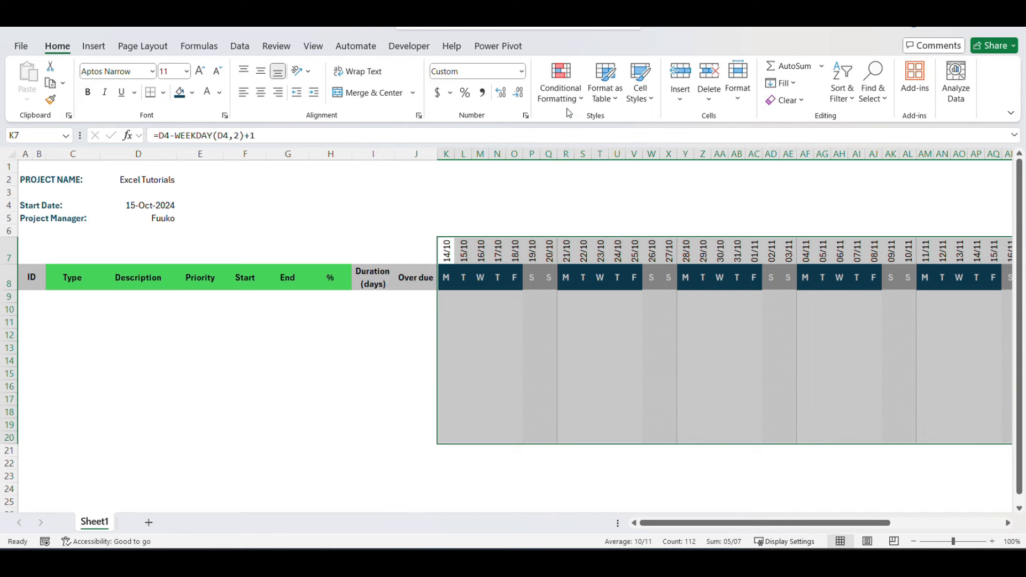
click(561, 92)
click(577, 296)
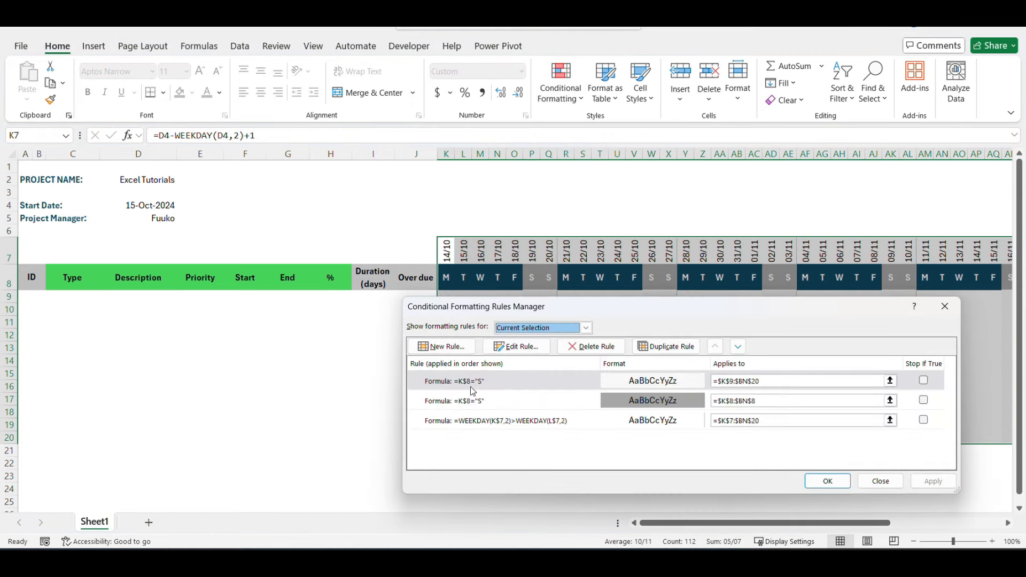
click(441, 346)
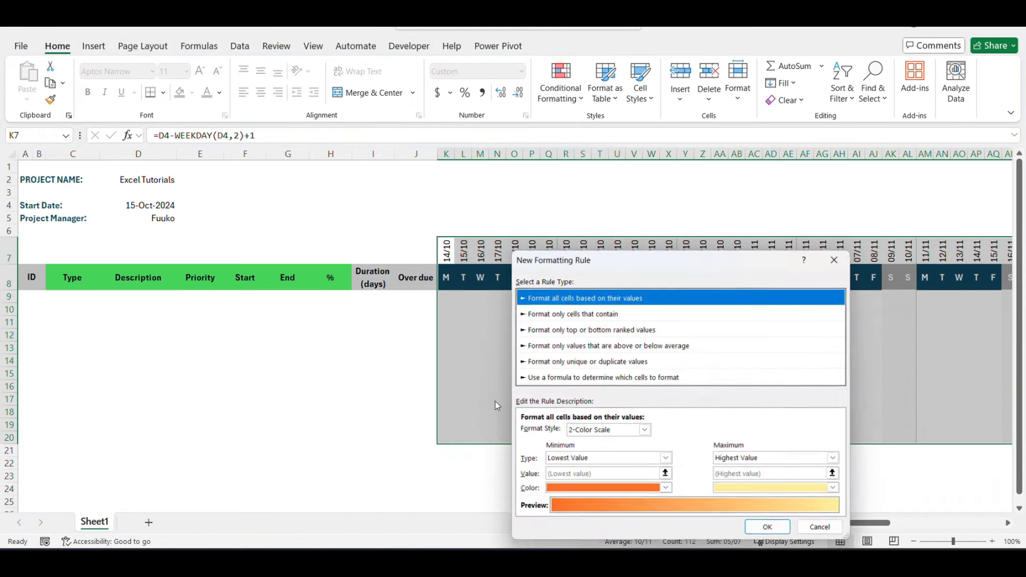
click(559, 378)
click(541, 432)
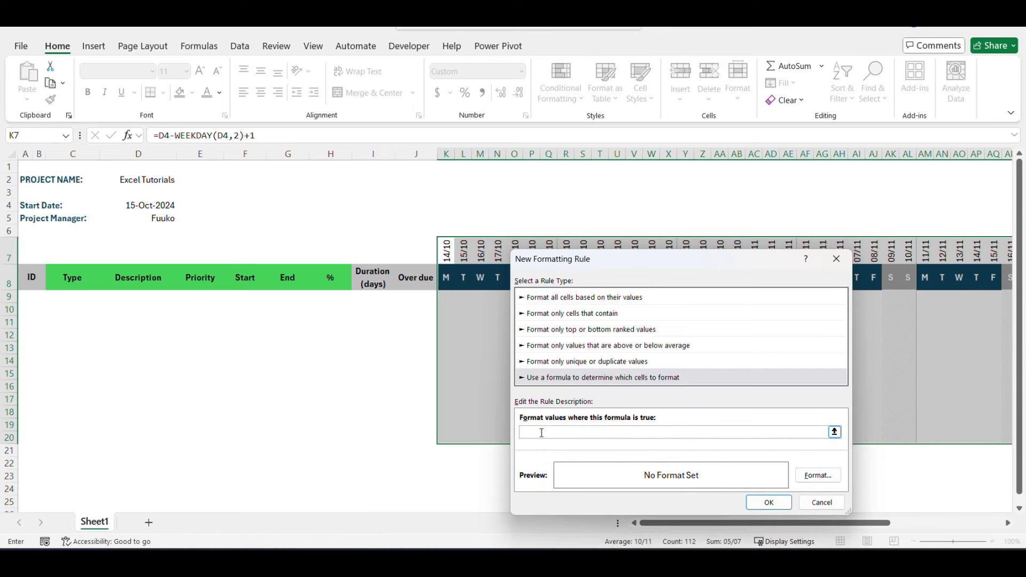
click(447, 250)
text(=today())
Step: Give the today rule a dark teal fill with bold bright green text
click(818, 475)
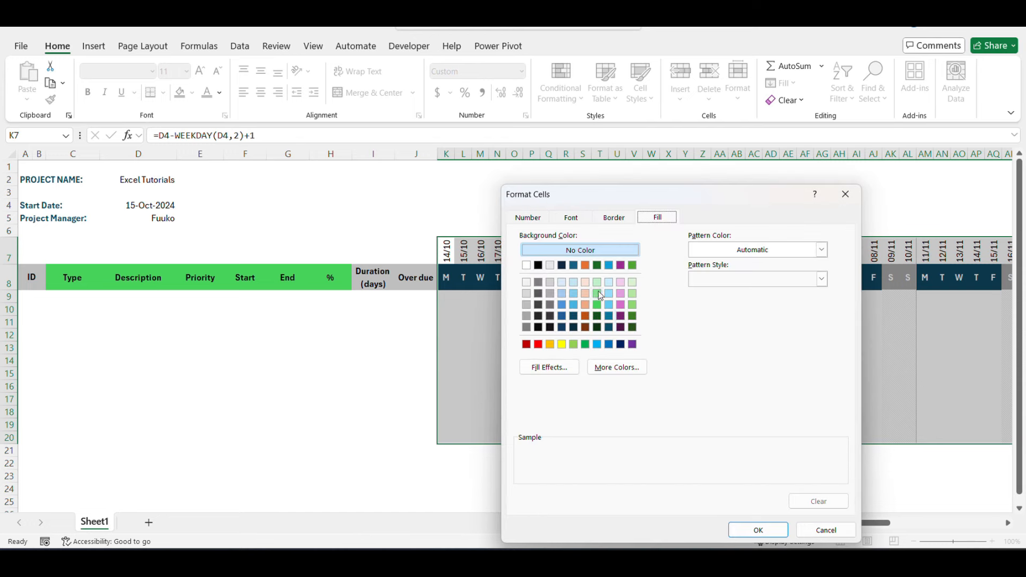
click(573, 316)
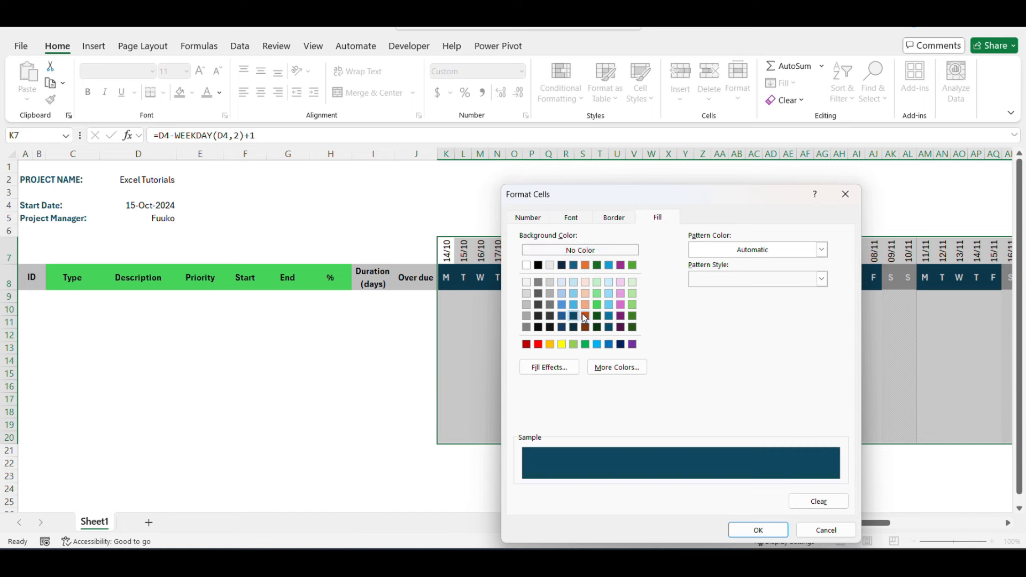
click(571, 218)
click(679, 280)
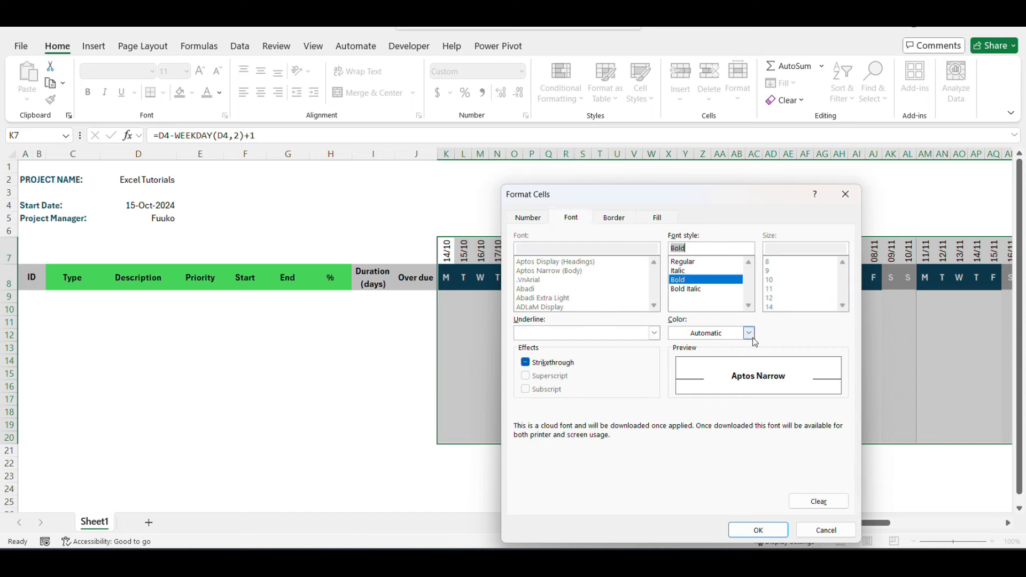
click(748, 333)
click(741, 420)
Step: Add a solid dark teal right border to the today rule's format
click(620, 218)
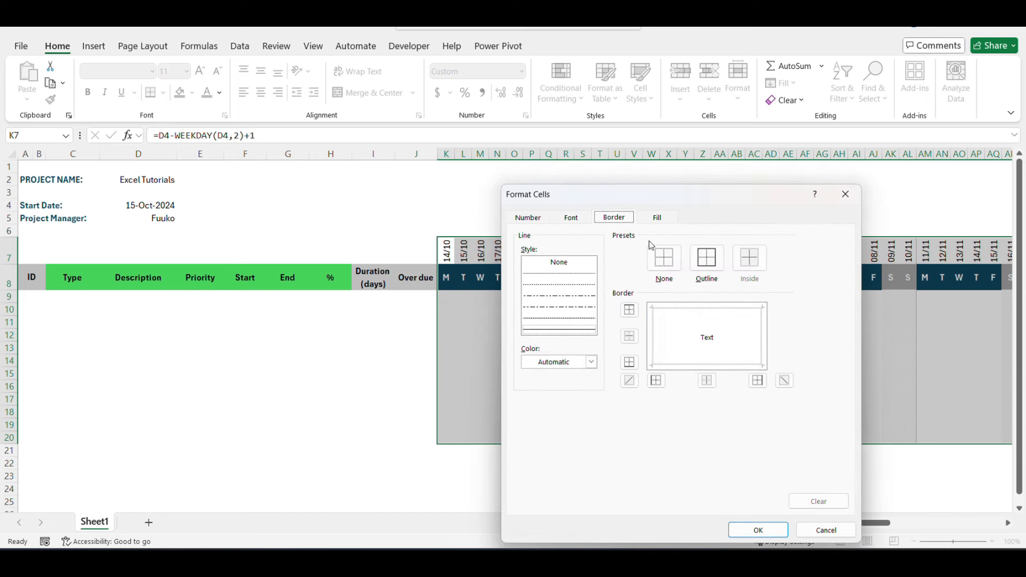
click(588, 334)
click(758, 380)
click(591, 362)
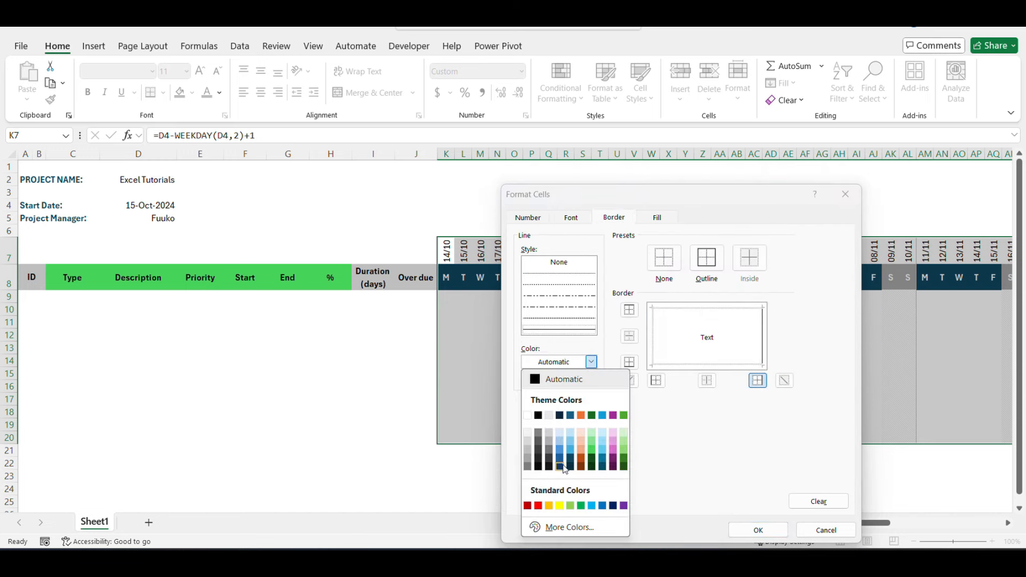
click(570, 460)
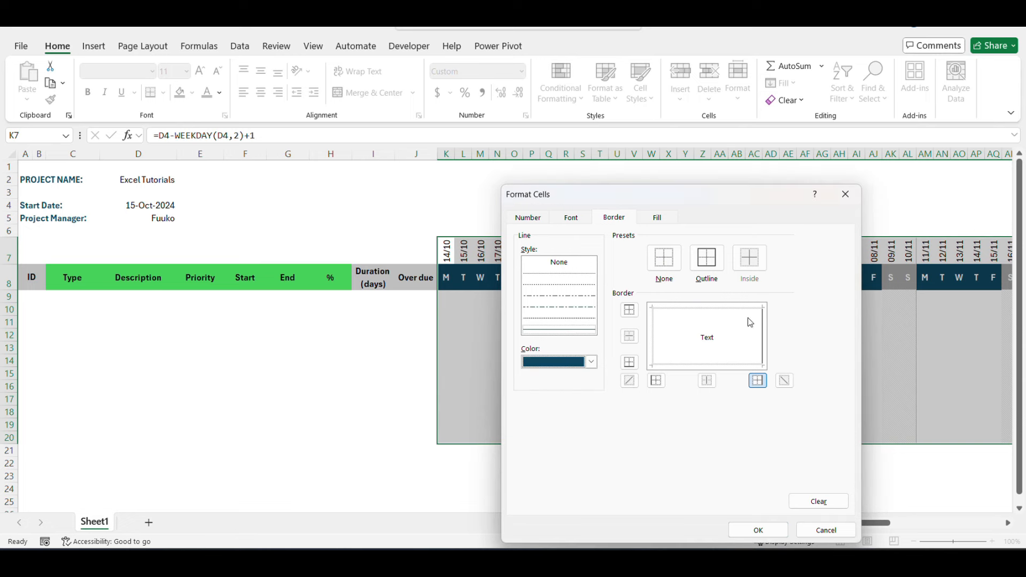
click(763, 326)
click(764, 327)
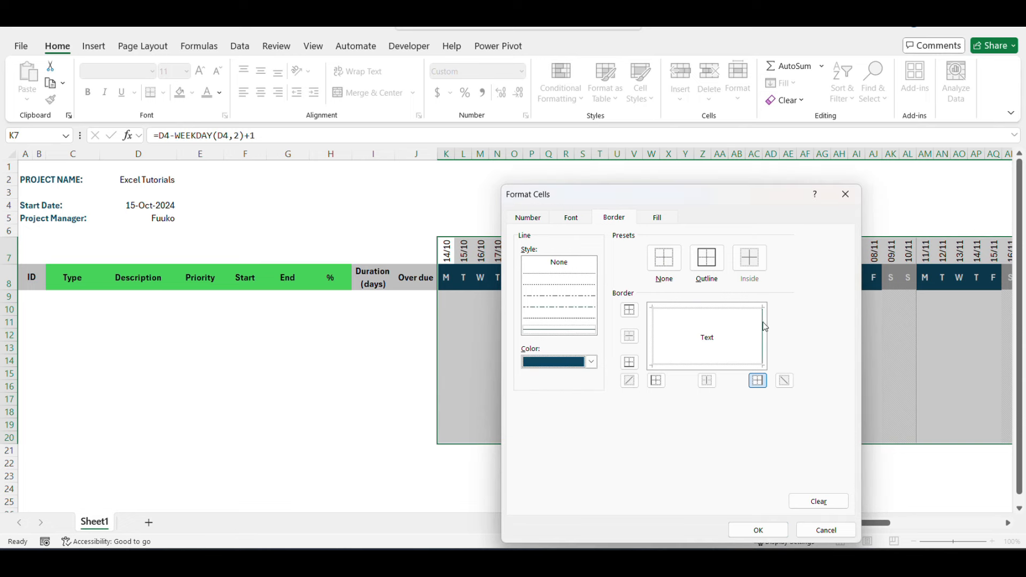
Step: Save the today rule and apply it to K7:BN20
click(759, 529)
click(769, 505)
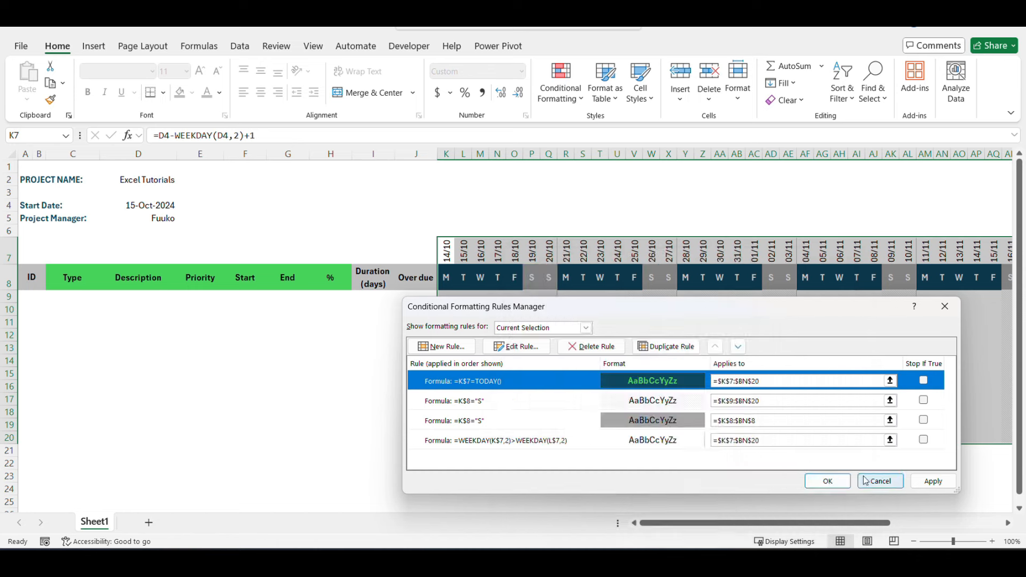
click(933, 481)
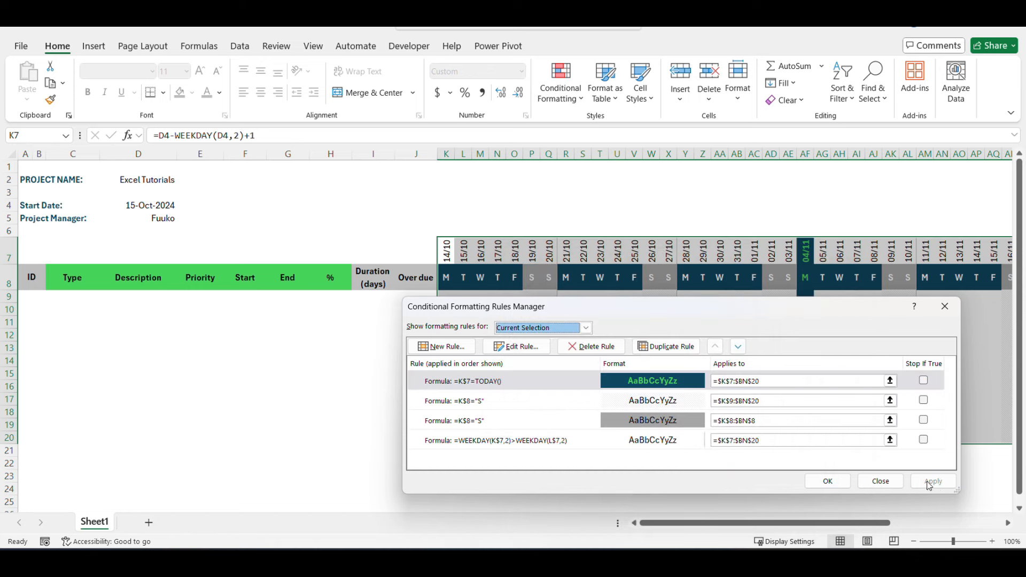
click(833, 483)
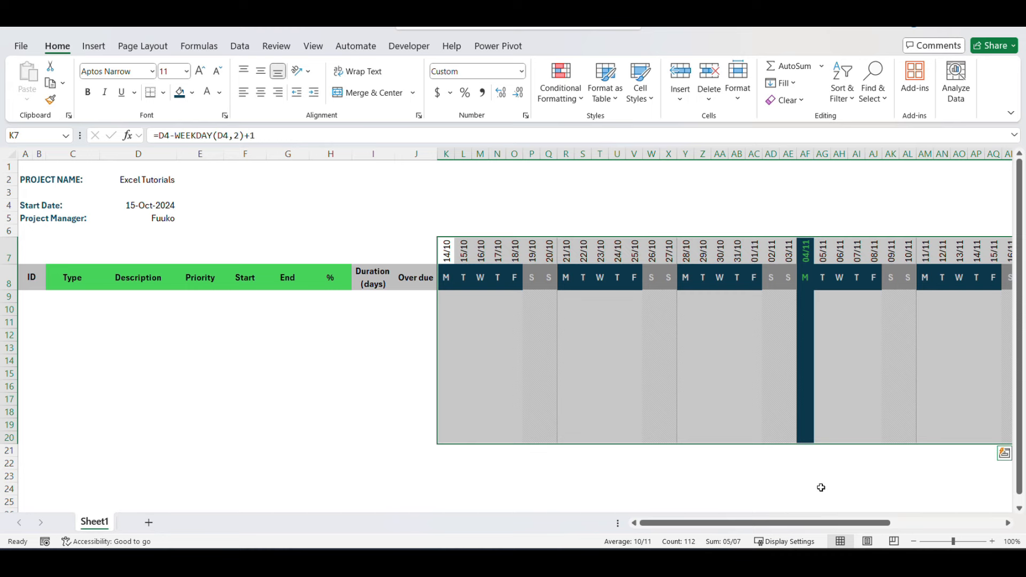
Step: Limit the today rule's range to the header rows, =$K$7:$BN$8, and apply the change
mouse_move(853, 523)
mouse_down()
mouse_move(965, 527)
mouse_move(864, 526)
mouse_up()
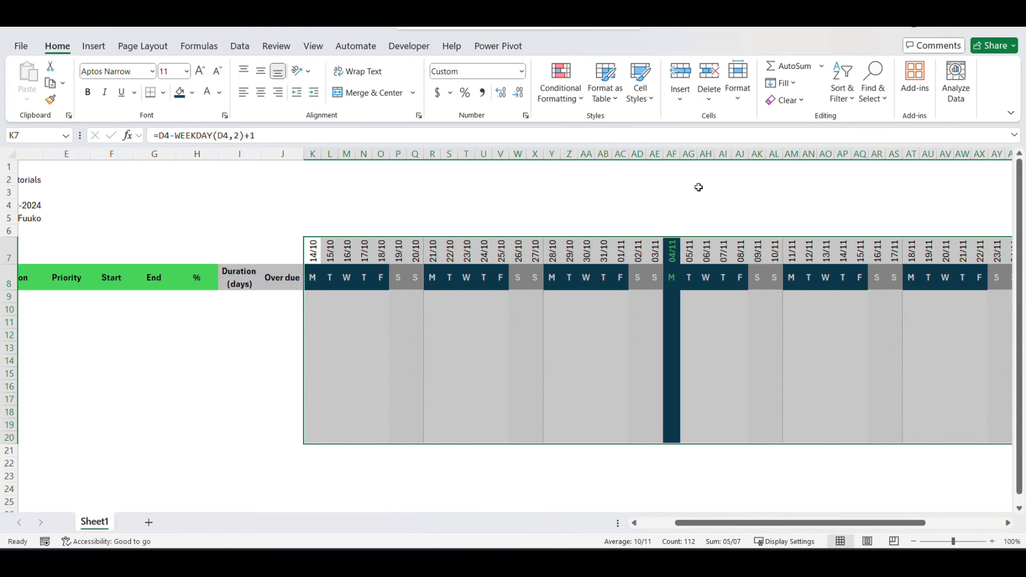
click(561, 94)
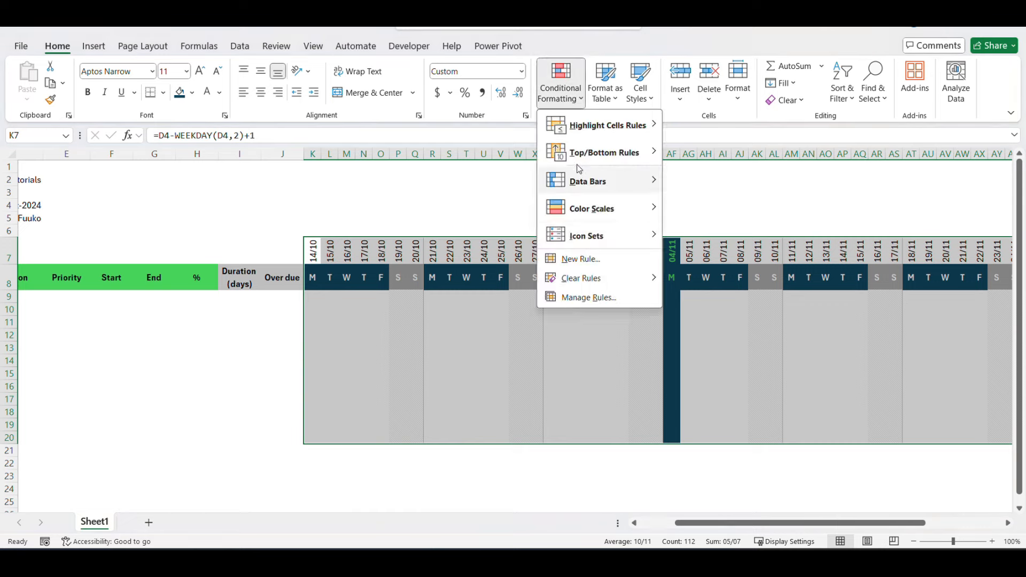
click(589, 296)
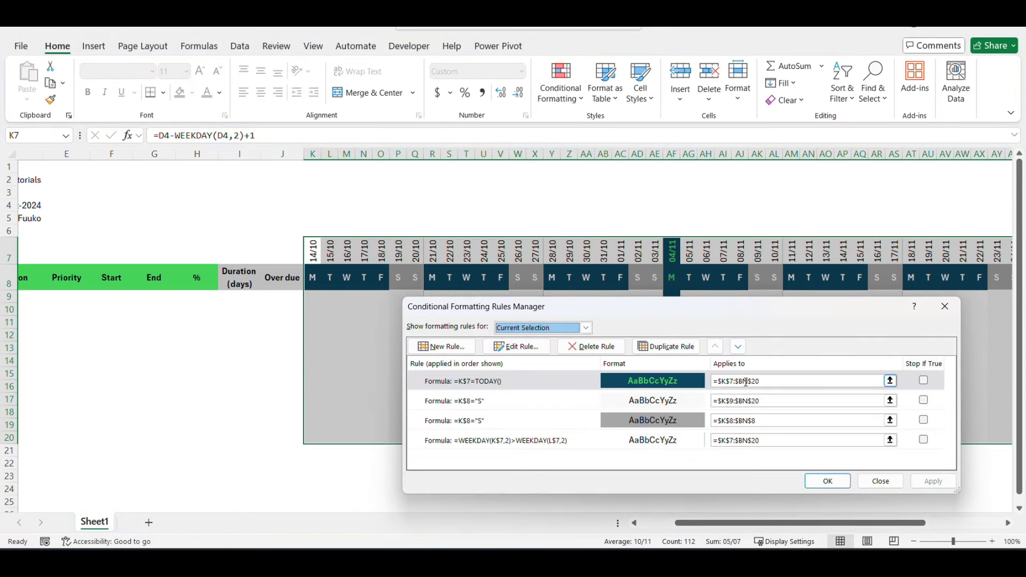
click(774, 385)
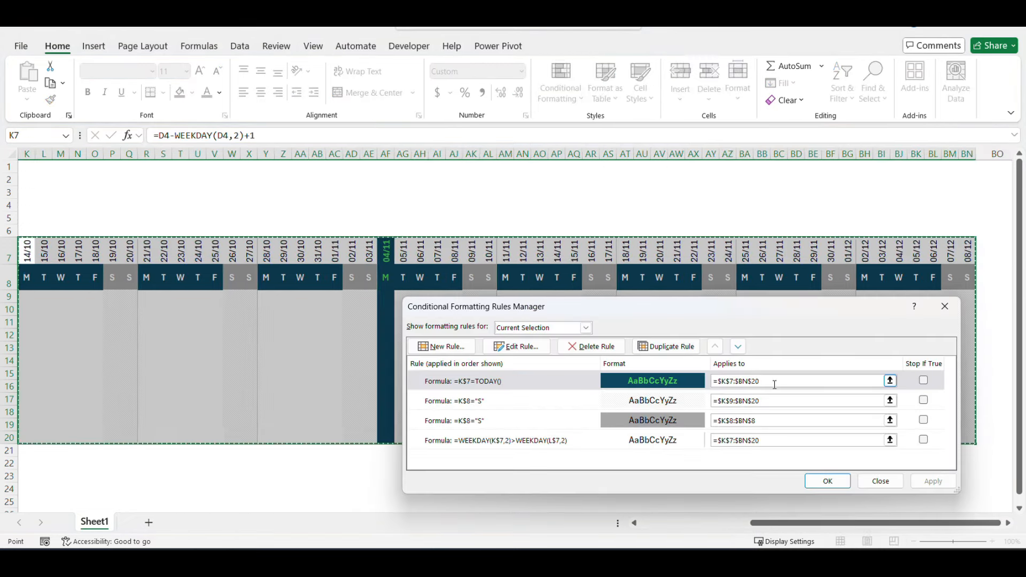
key(BackSpace)
key(BackSpace)
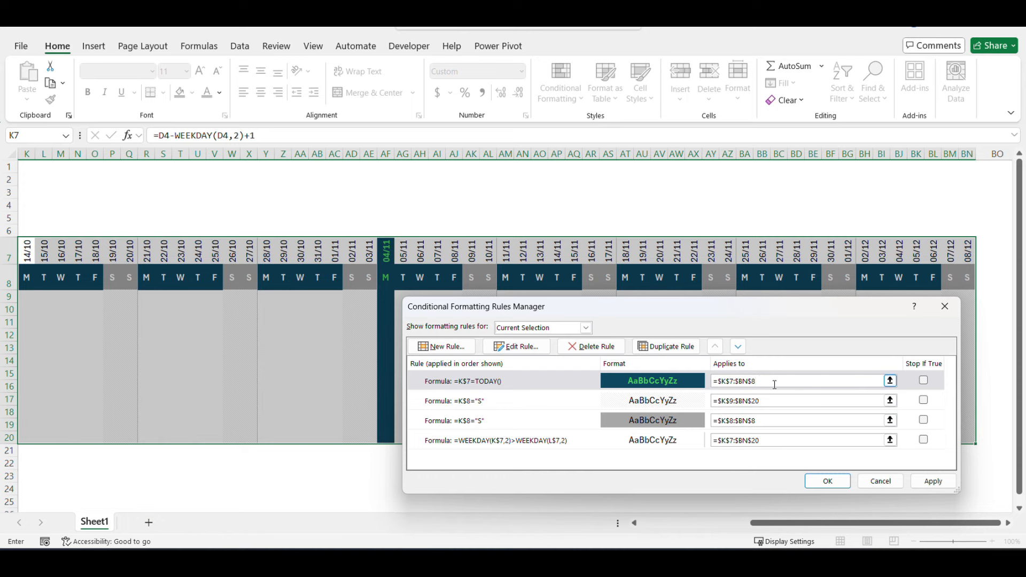
click(941, 481)
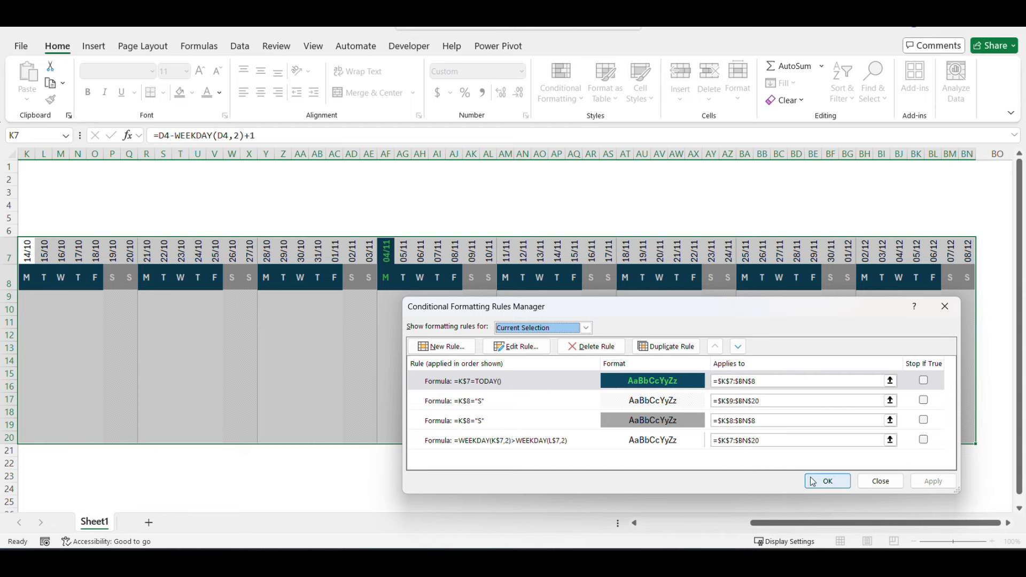
click(827, 481)
Step: Create a formula-based formatting rule for the timeline grid K9:BN20 with =K$7 = today()
click(826, 373)
click(474, 333)
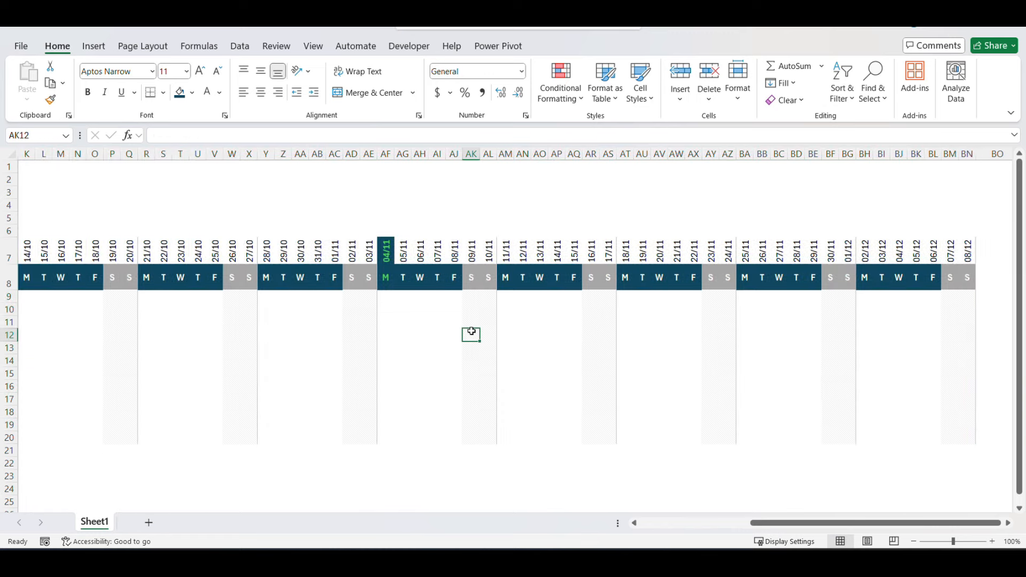
key(Left)
key(Left)
key(Left)
key(Left)
key(Left)
key(Left)
key(Left)
key(Left)
key(Left)
key(Left)
key(Left)
key(Left)
key(Left)
key(Left)
key(Left)
key(Left)
key(Left)
key(Left)
key(Left)
key(Left)
key(Up)
key(Up)
key(Up)
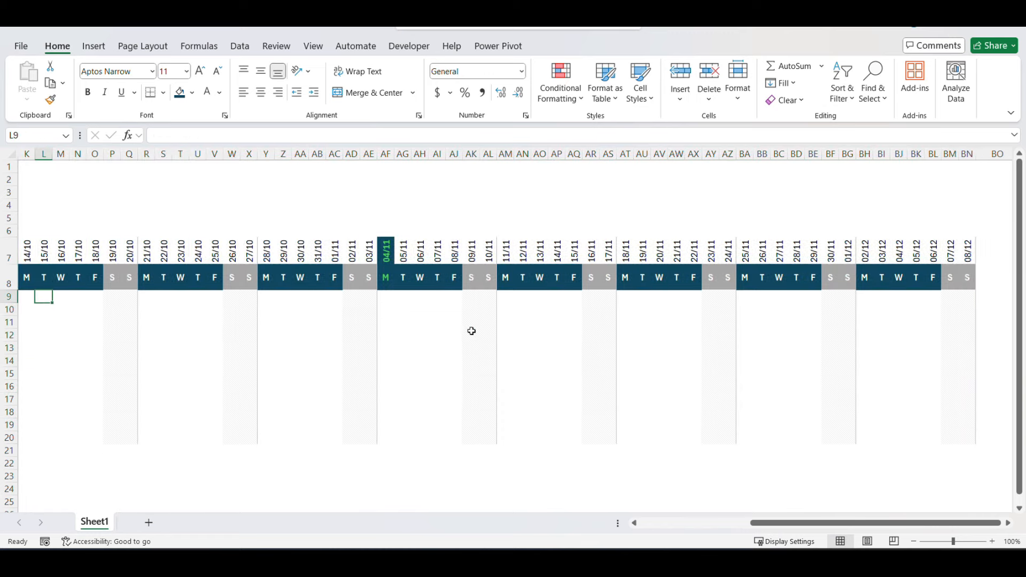
key(Left)
key(Left)
key(Left)
key(Right)
key(Right)
key(shift+Down)
key(shift+Down)
key(shift+Down)
key(shift+Down)
key(shift+Down)
key(shift+Down)
key(shift+Down)
key(shift+Down)
key(shift+Down)
key(shift+Down)
key(shift+Down)
key(shift+Down)
key(shift+Down)
key(shift+Down)
key(shift+Down)
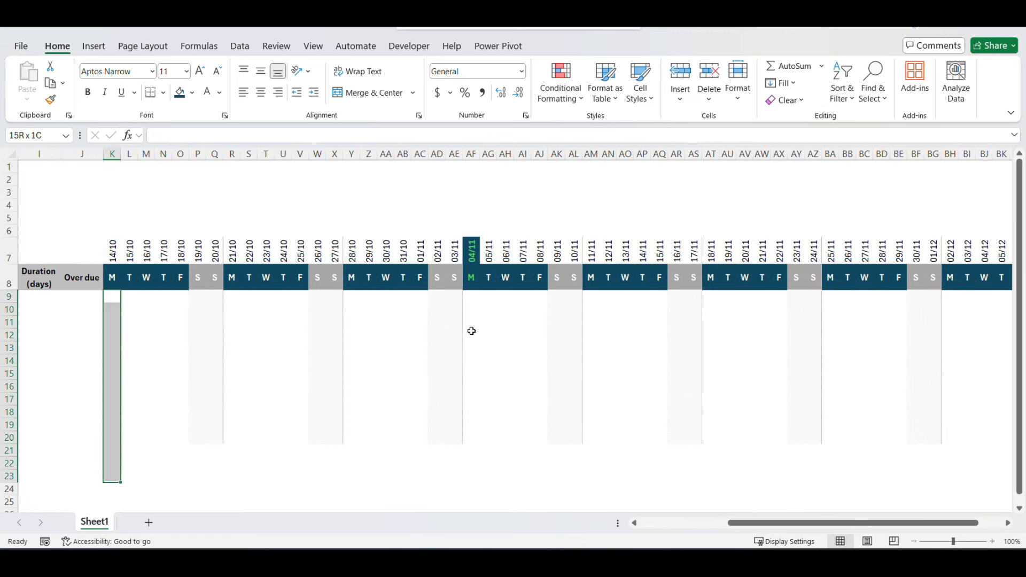
key(shift+Up)
key(shift+Up)
key(shift+Up)
key(shift+Up)
key(shift+Right)
key(shift+Right)
key(shift+Right)
key(shift+Right)
key(shift+Right)
key(shift+Right)
key(shift+Right)
key(shift+Right)
key(shift+Right)
key(shift+Right)
key(shift+Right)
key(shift+Right)
key(shift+Right)
key(shift+Right)
key(shift+Right)
key(shift+Right)
key(shift+Right)
key(shift+Right)
key(shift+Right)
key(shift+Right)
key(shift+Right)
key(shift+Right)
key(shift+Right)
key(shift+Right)
key(shift+Right)
key(shift+Right)
key(shift+Right)
key(shift+Right)
key(shift+Right)
key(shift+Right)
key(shift+Right)
key(shift+Right)
key(shift+Right)
key(shift+Right)
key(shift+Right)
key(shift+Right)
key(shift+Right)
key(shift+Right)
key(shift+Right)
key(shift+Right)
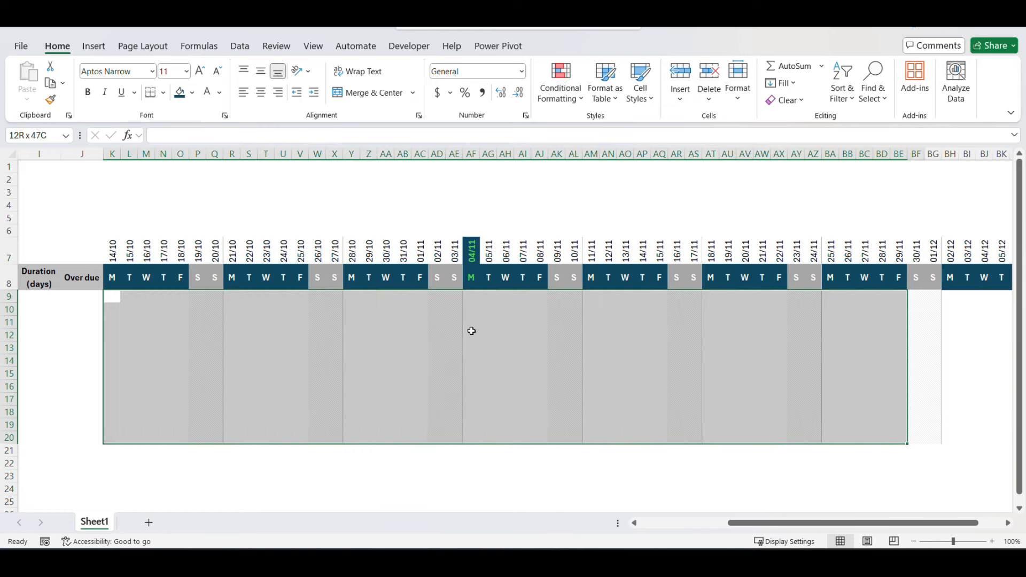
key(shift+Left)
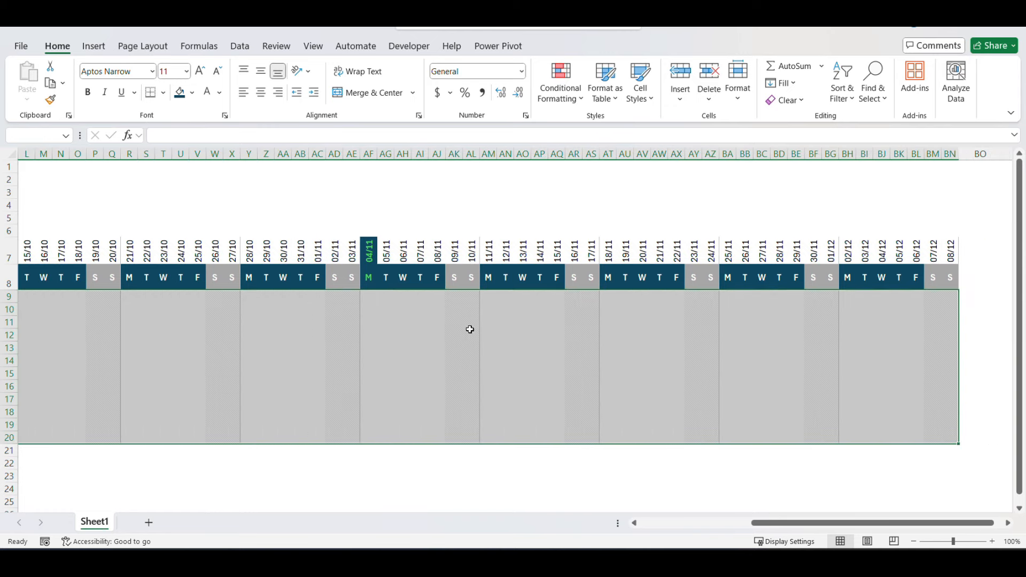
click(561, 85)
click(581, 261)
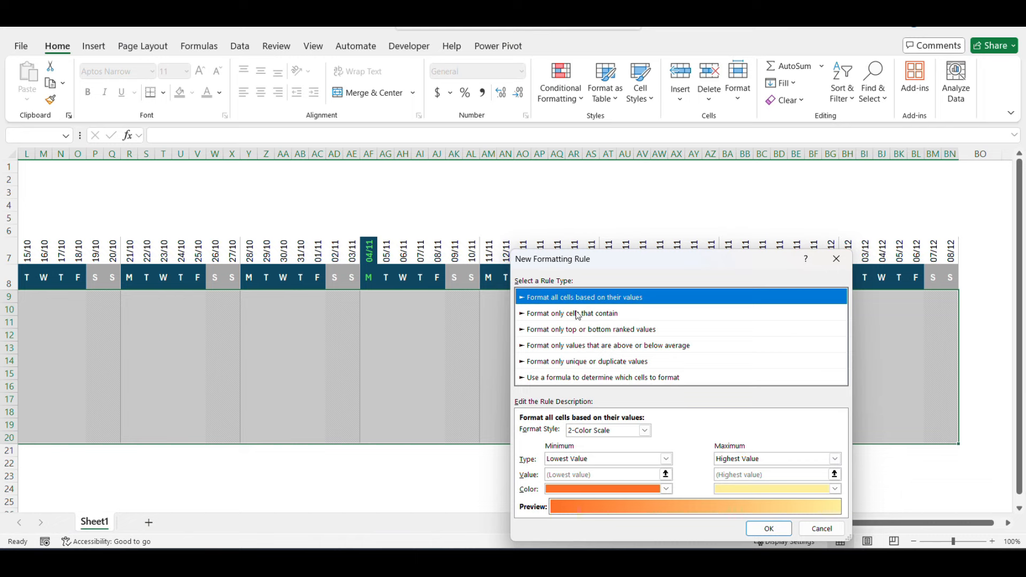
click(580, 378)
click(554, 431)
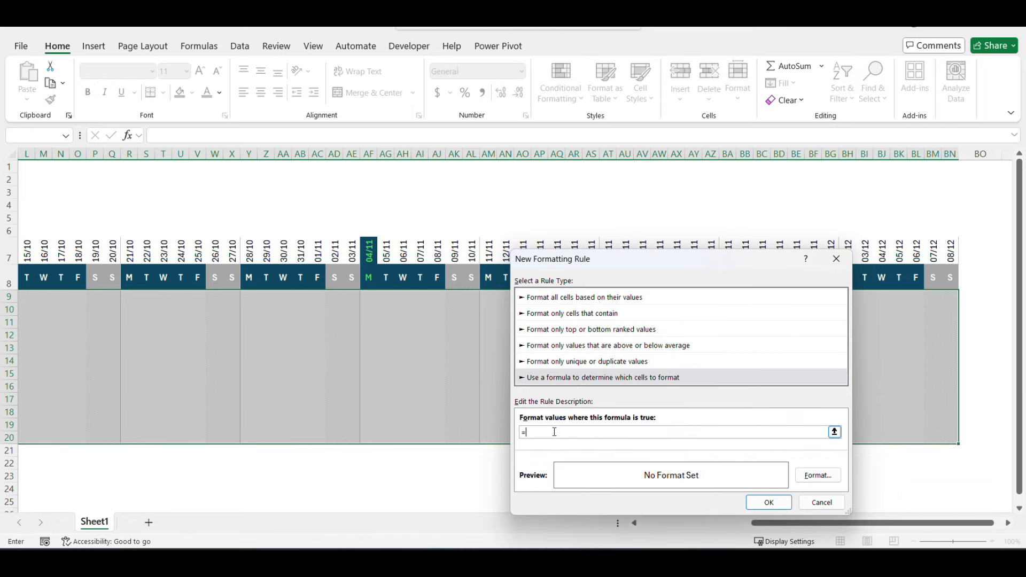
drag(770, 525, 698, 524)
click(281, 250)
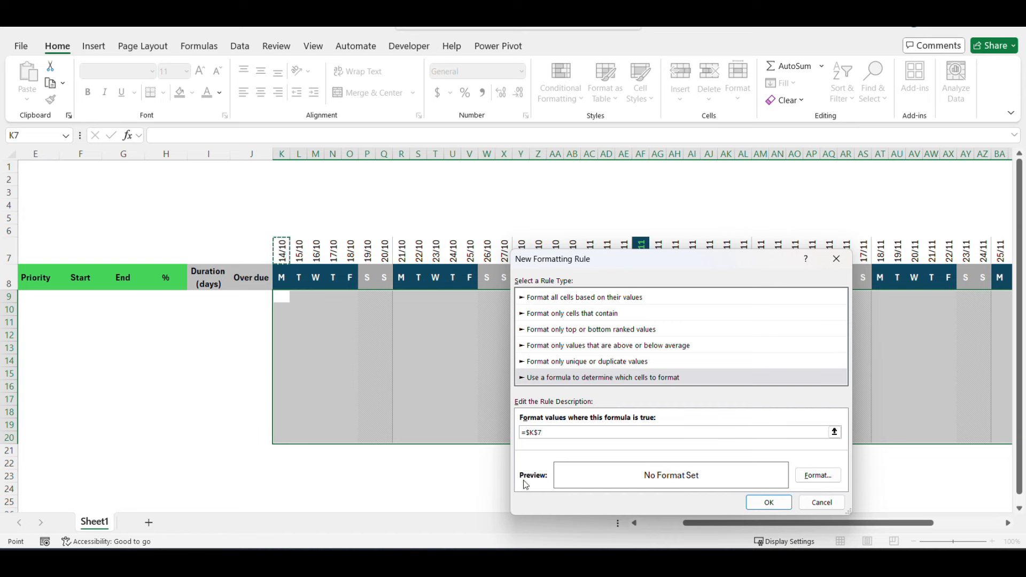
click(540, 433)
click(530, 433)
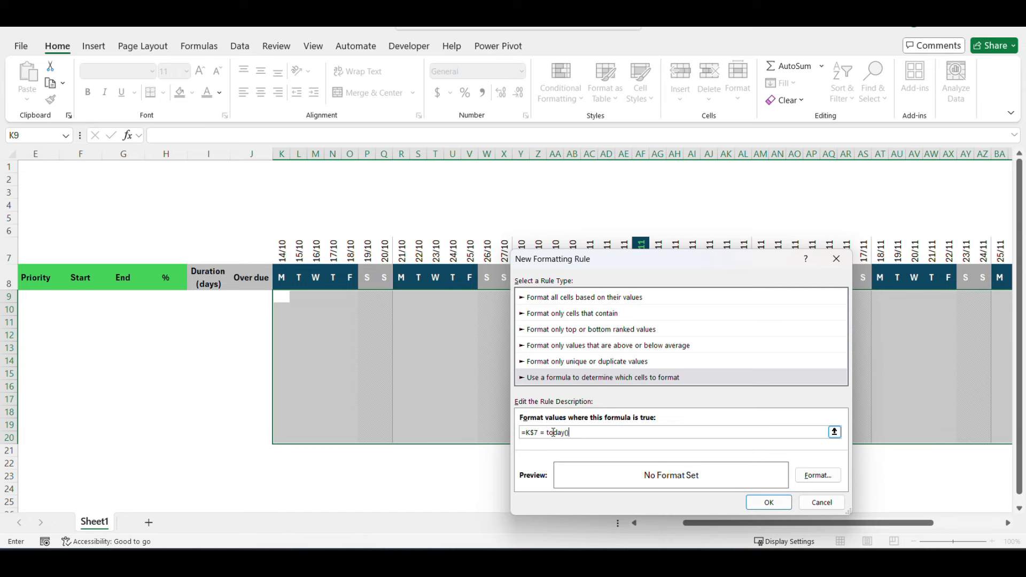
Step: Format the grid's today rule with a solid blue right border and save the rule
click(817, 475)
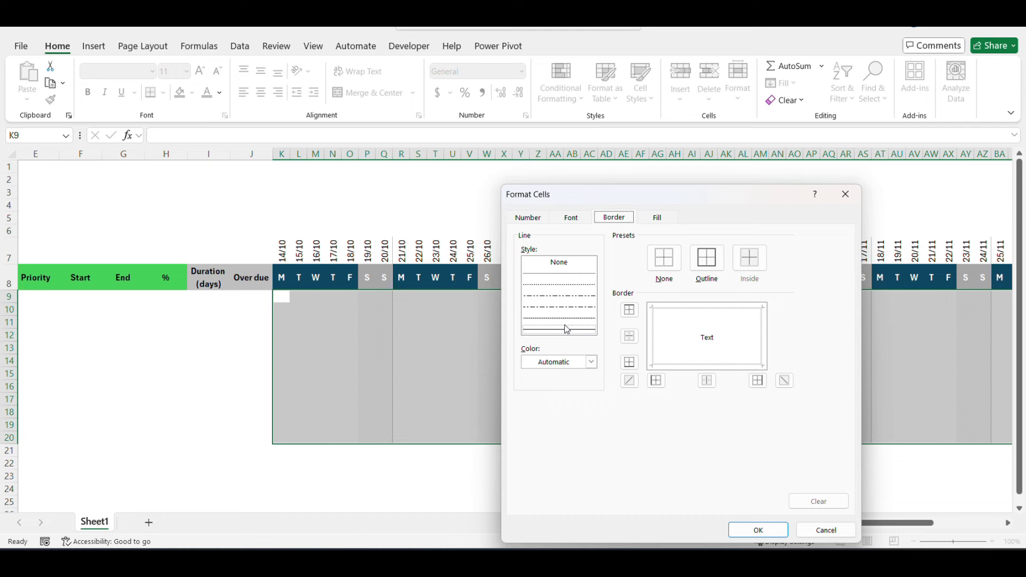
click(591, 363)
click(555, 460)
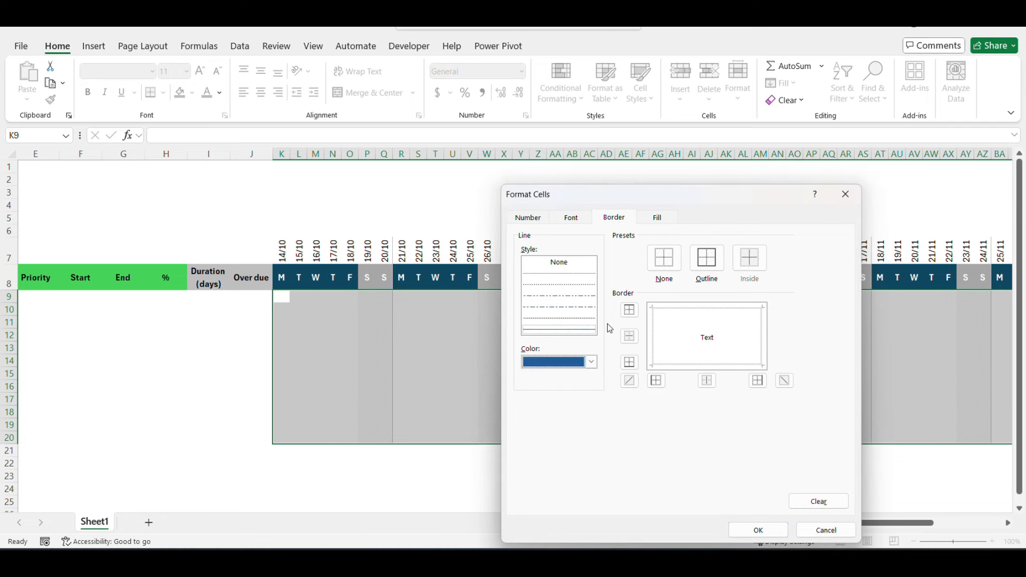
click(762, 331)
click(768, 530)
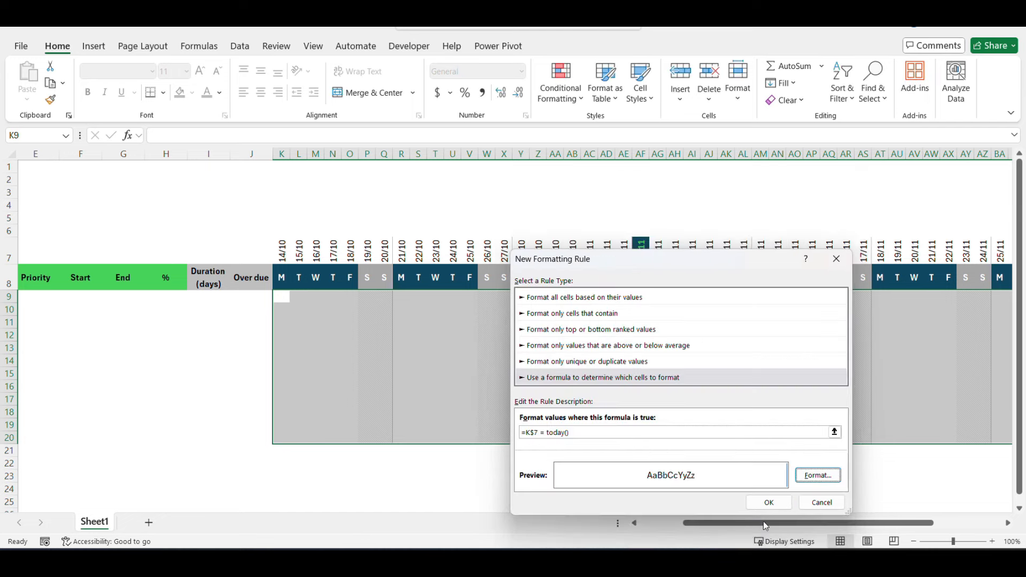
click(768, 503)
click(711, 464)
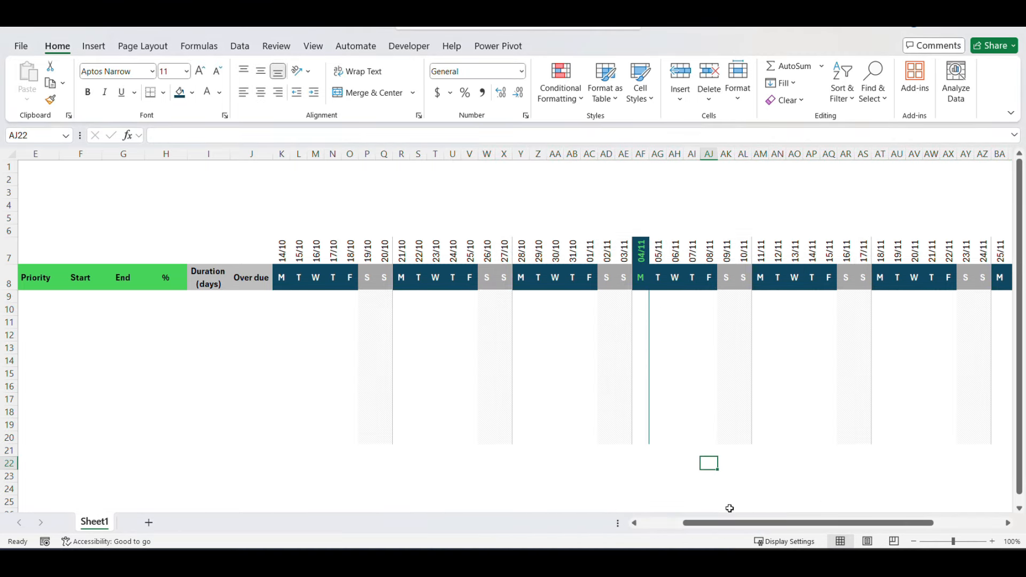
drag(724, 523, 681, 523)
click(277, 333)
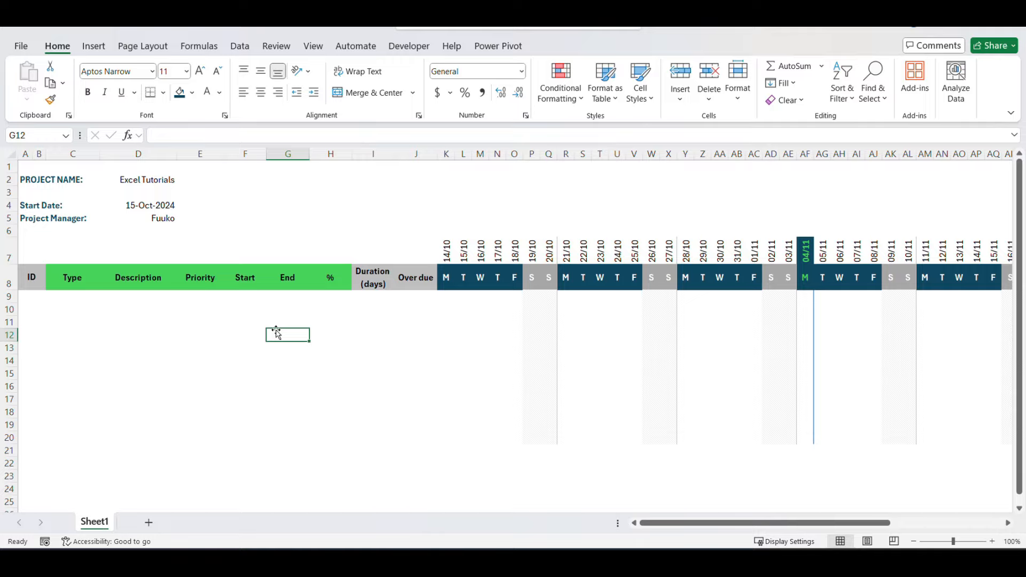
click(80, 334)
click(84, 352)
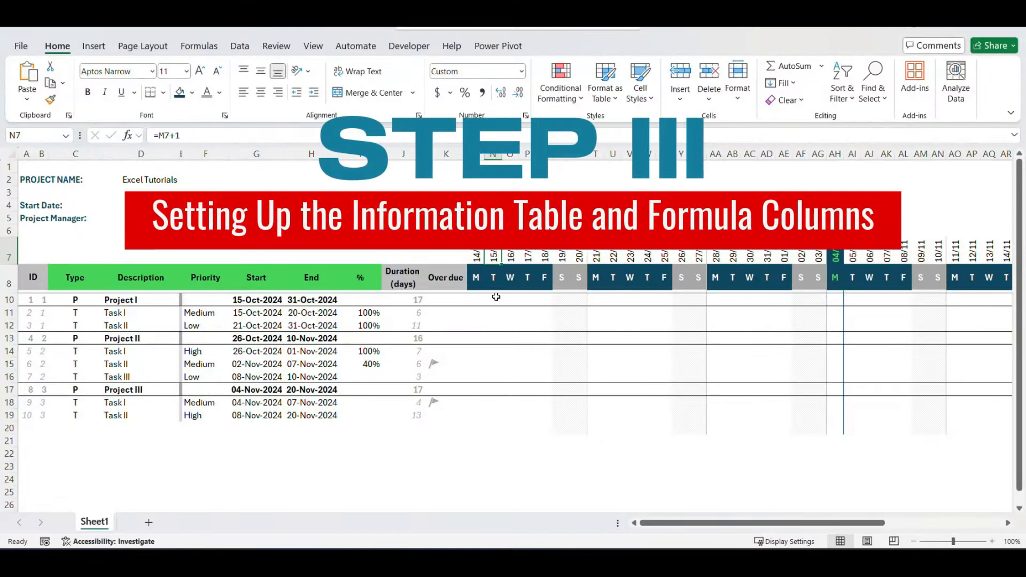
click(495, 299)
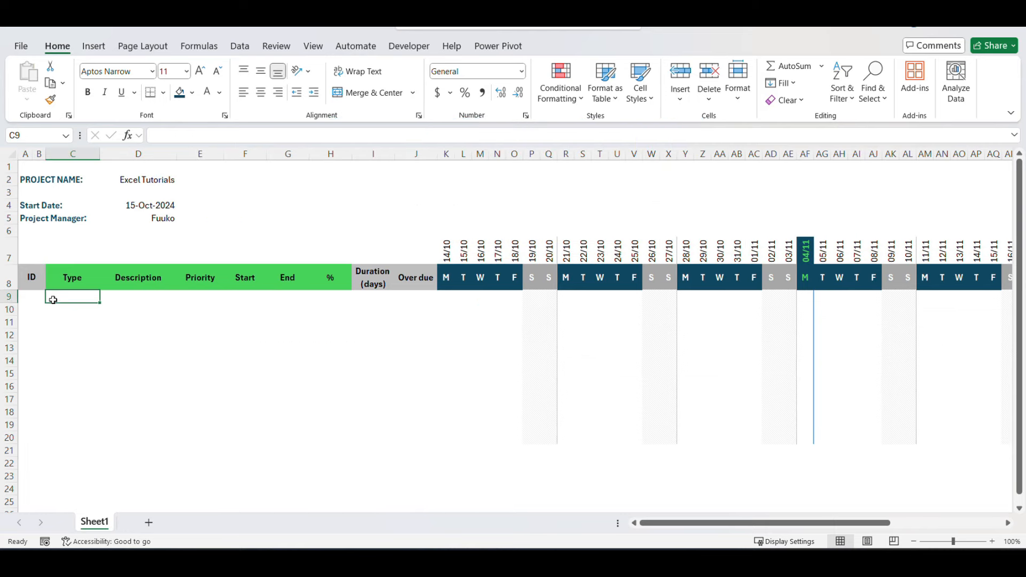
Step: Shrink row 9 into a thin spacer row directly beneath the header row
drag(7, 304, 8, 292)
click(75, 311)
Step: Add list data validation with the source P,T to Type cell C10 and extend it down to C20
click(59, 300)
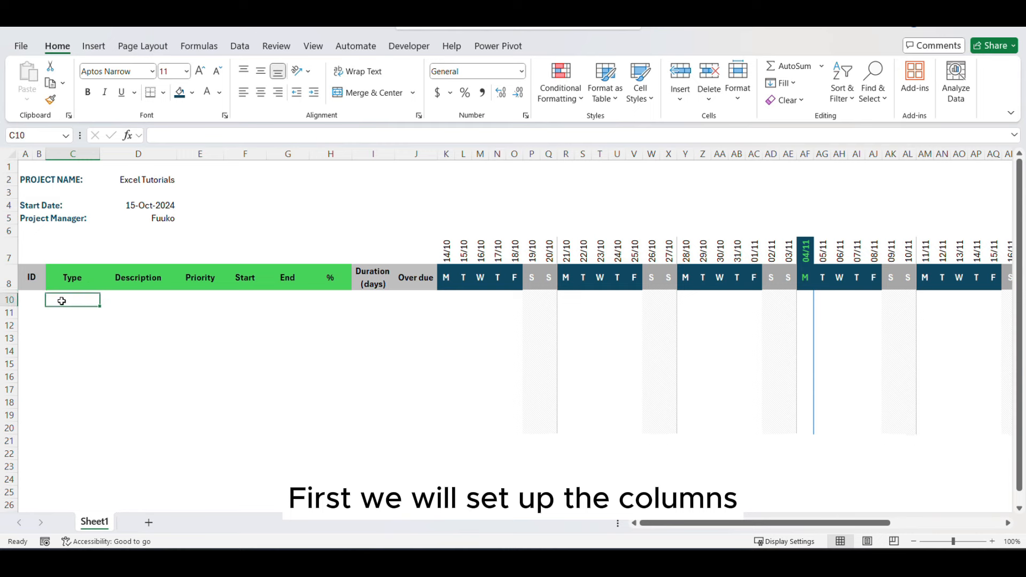
click(199, 48)
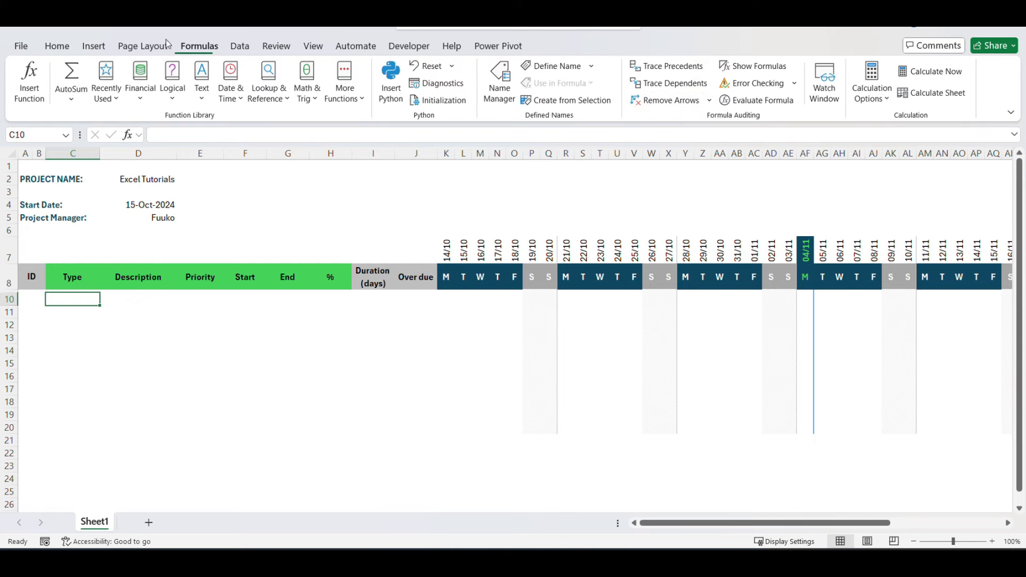
click(241, 47)
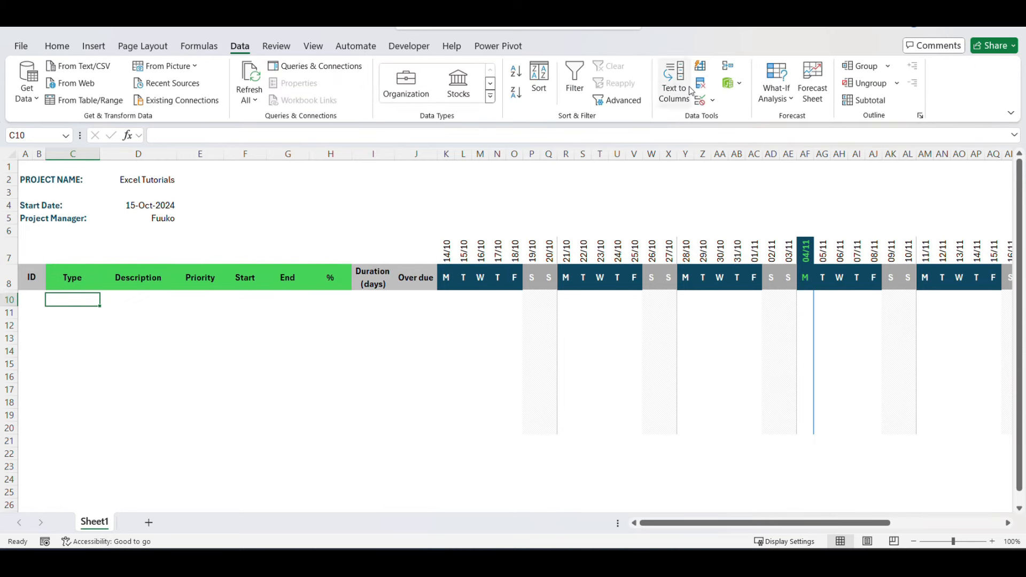
click(713, 101)
click(743, 118)
click(602, 282)
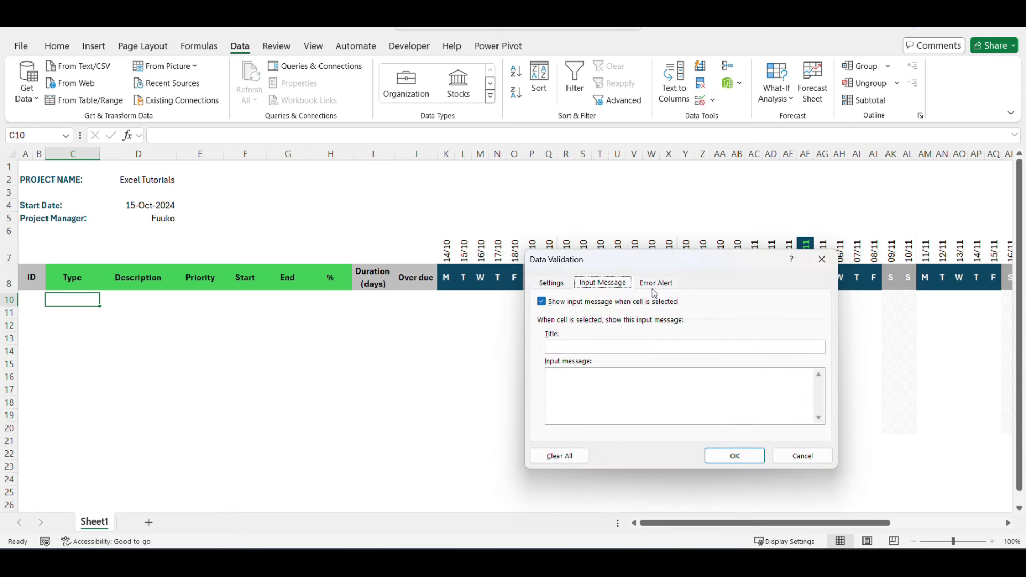
click(551, 283)
click(637, 328)
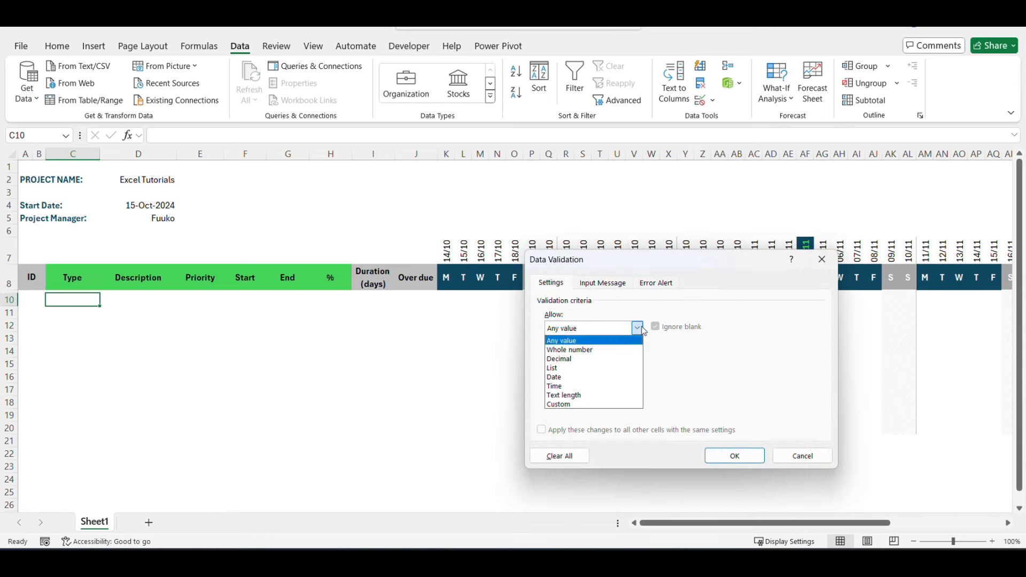
click(577, 369)
click(575, 383)
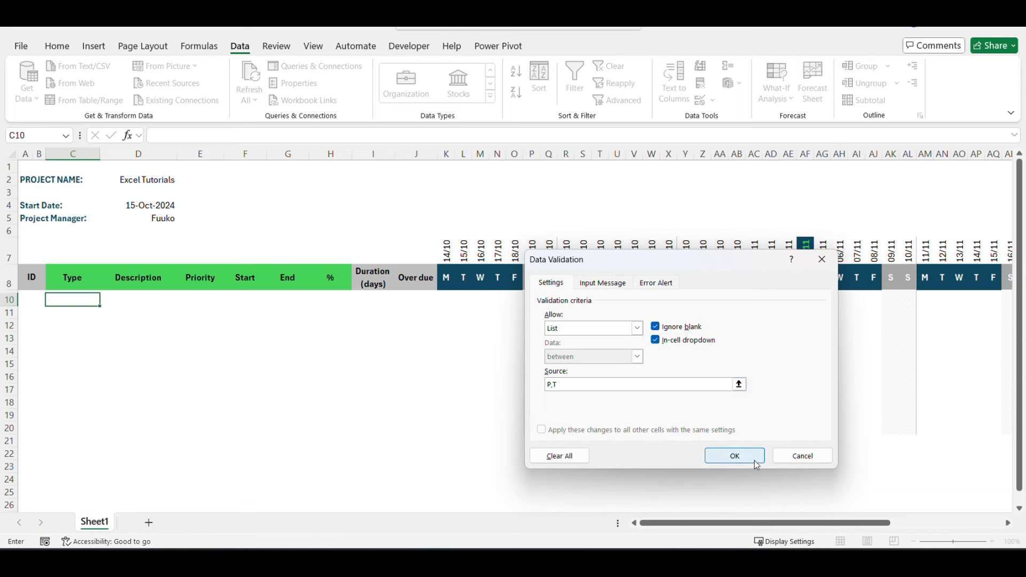
click(735, 456)
drag(55, 302, 67, 427)
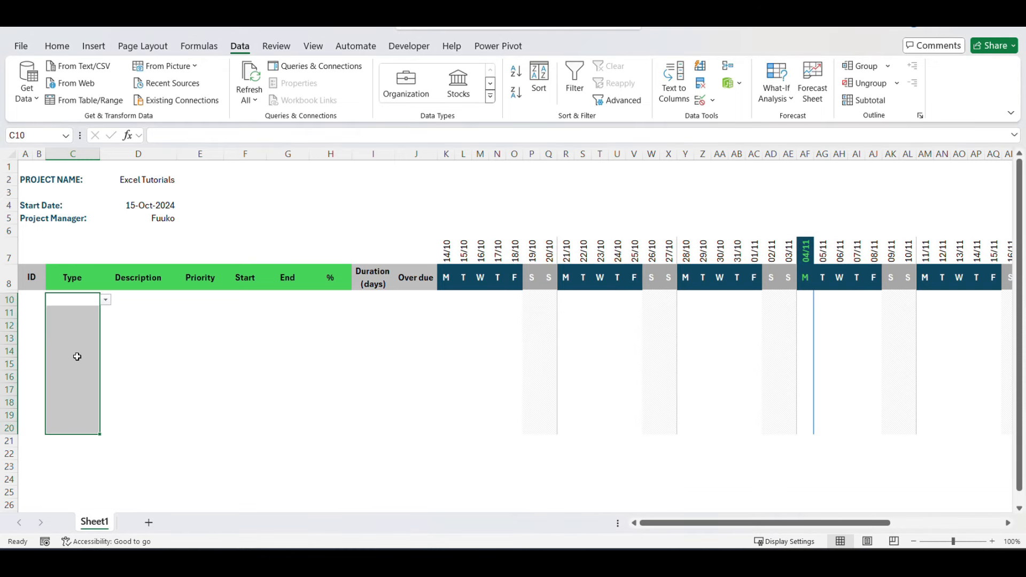
Step: Choose P as the Type in C10 and T as the Type in C11
click(80, 324)
click(81, 312)
click(83, 300)
click(106, 299)
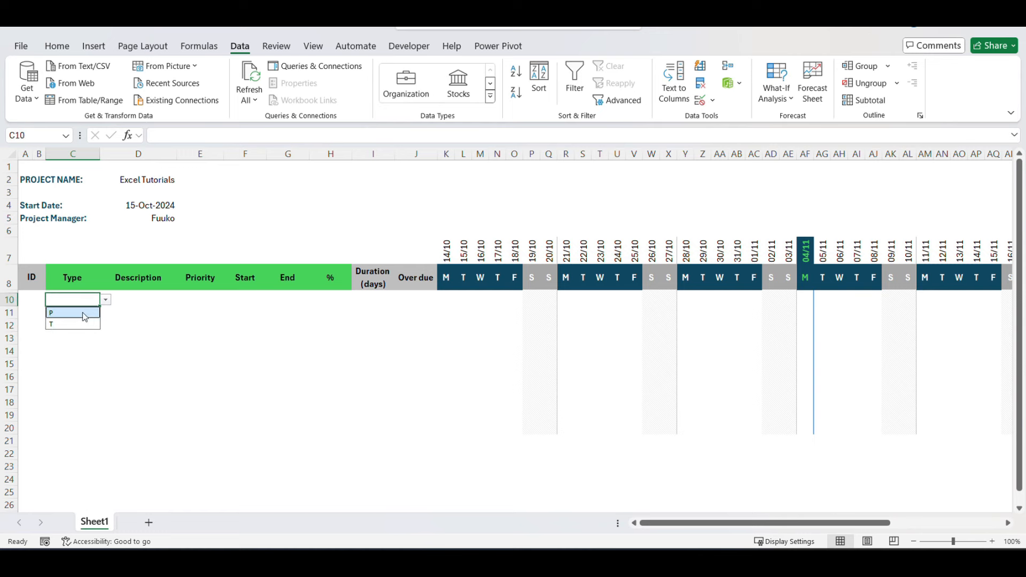
click(80, 314)
click(77, 316)
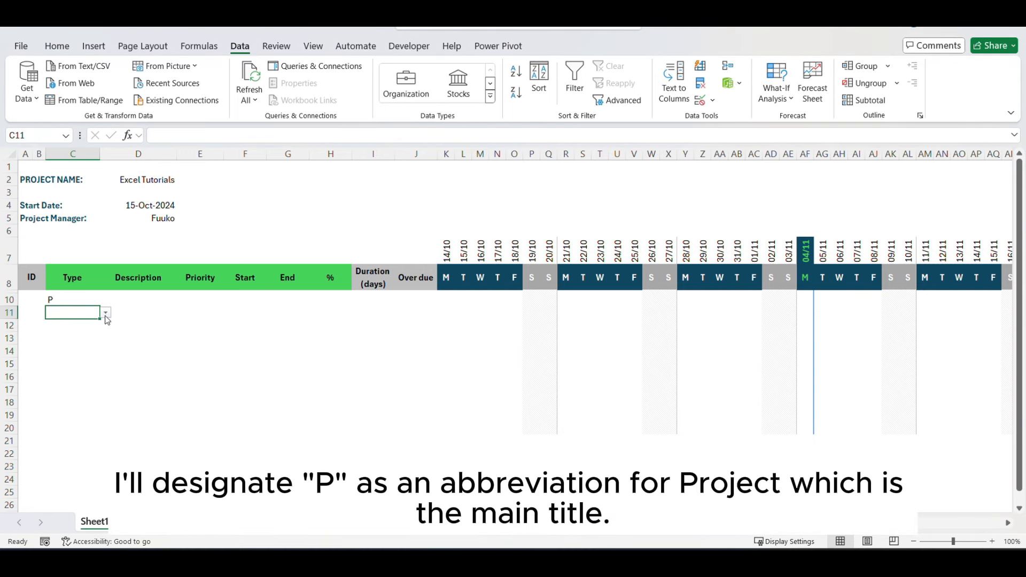
click(106, 313)
click(74, 339)
Step: Choose T as the Type in C12 and P as the Type in C13
click(72, 327)
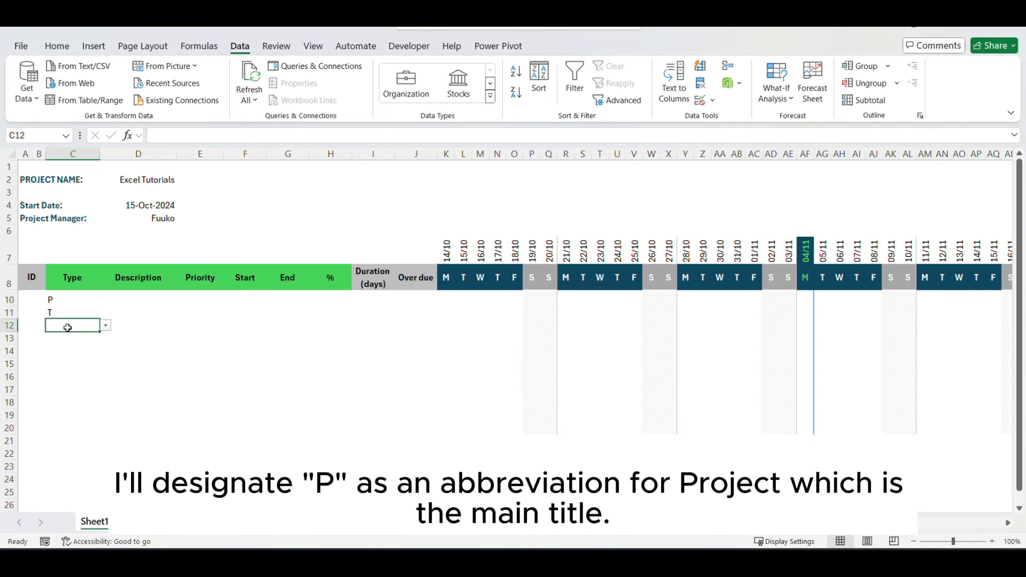
click(106, 327)
click(79, 351)
click(71, 365)
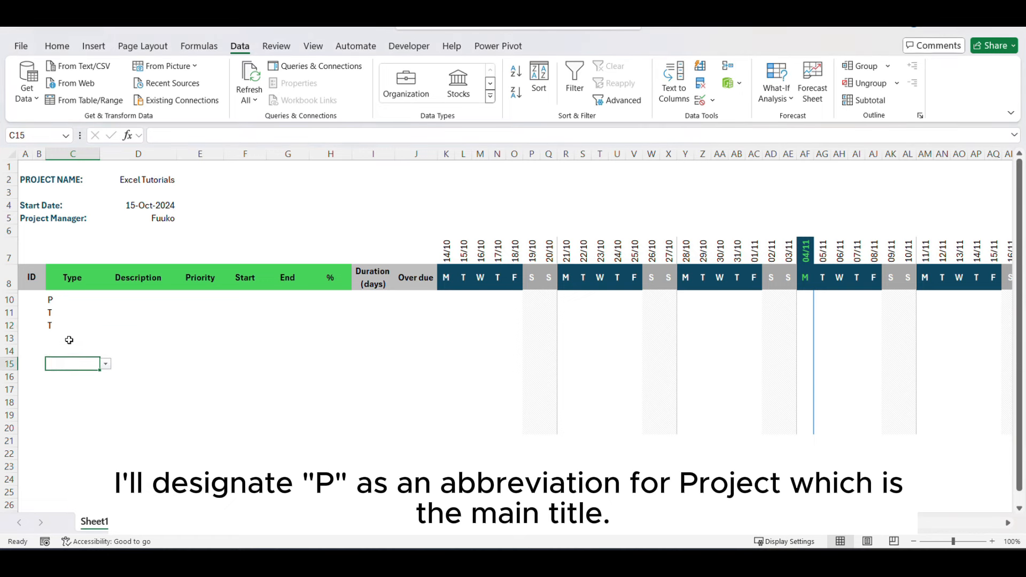
click(69, 340)
click(105, 338)
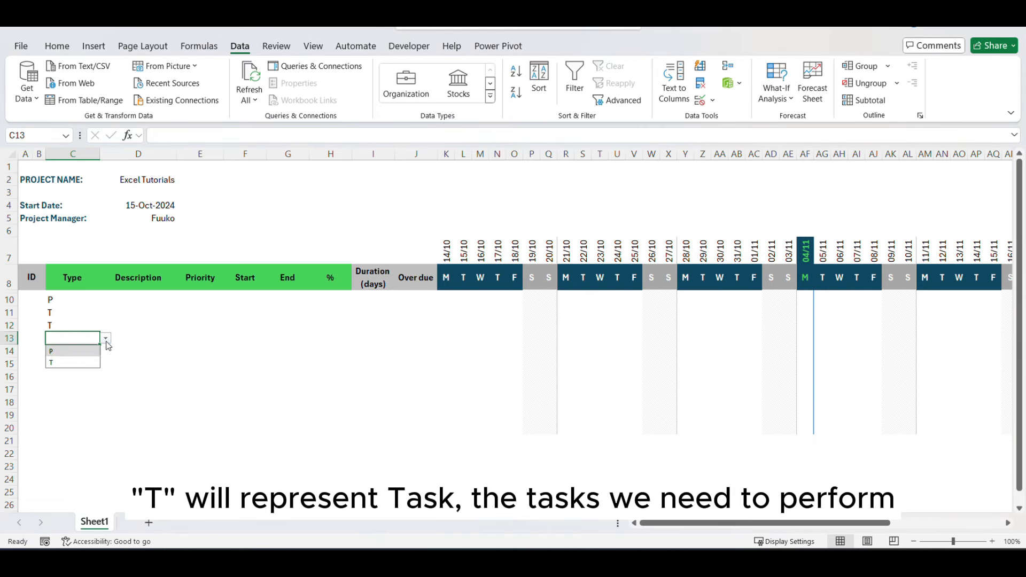
click(82, 391)
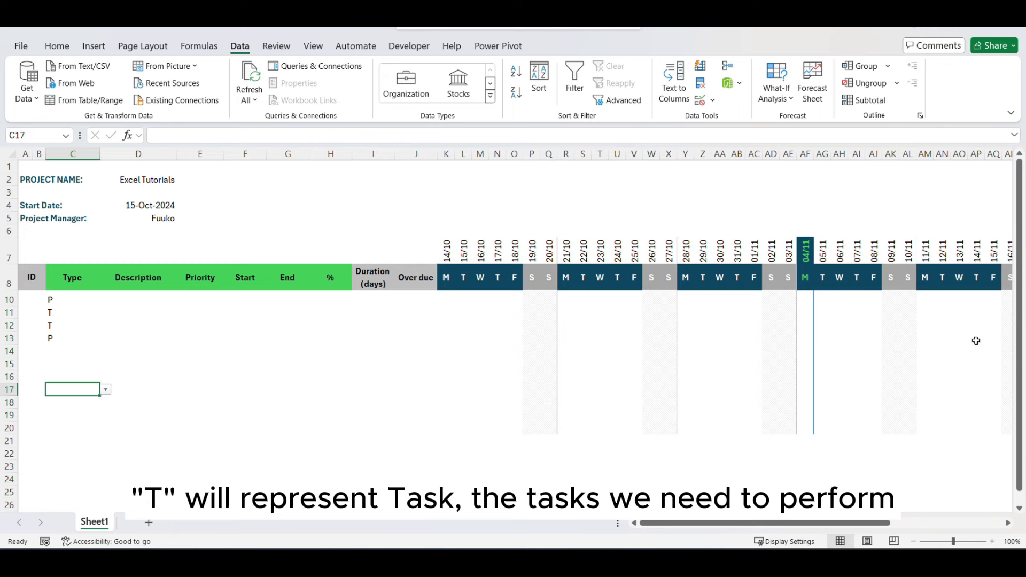
Step: Create a formula-based formatting rule for A10:BN20 with =$C10="P"
drag(34, 300, 965, 427)
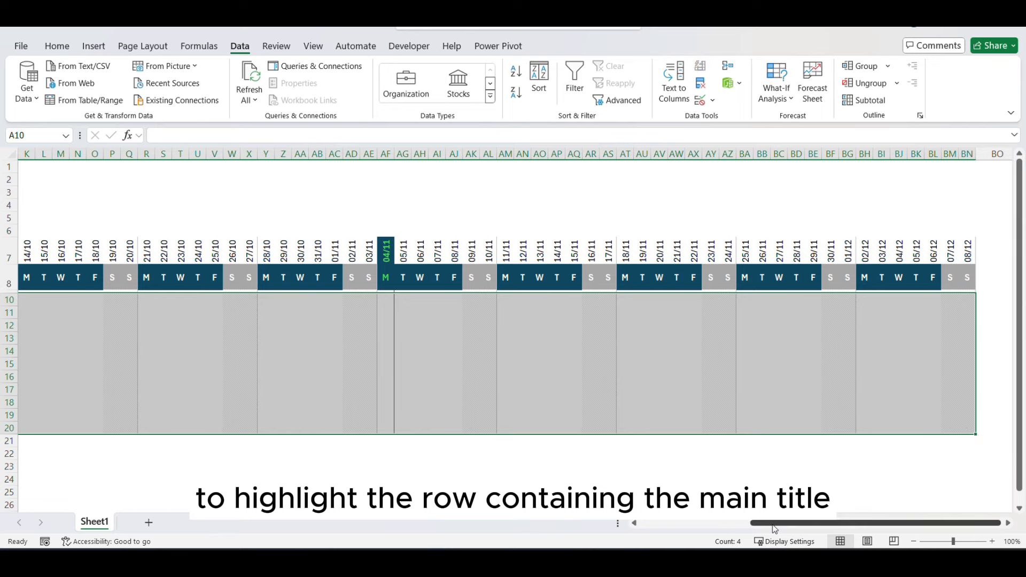
drag(775, 526, 618, 526)
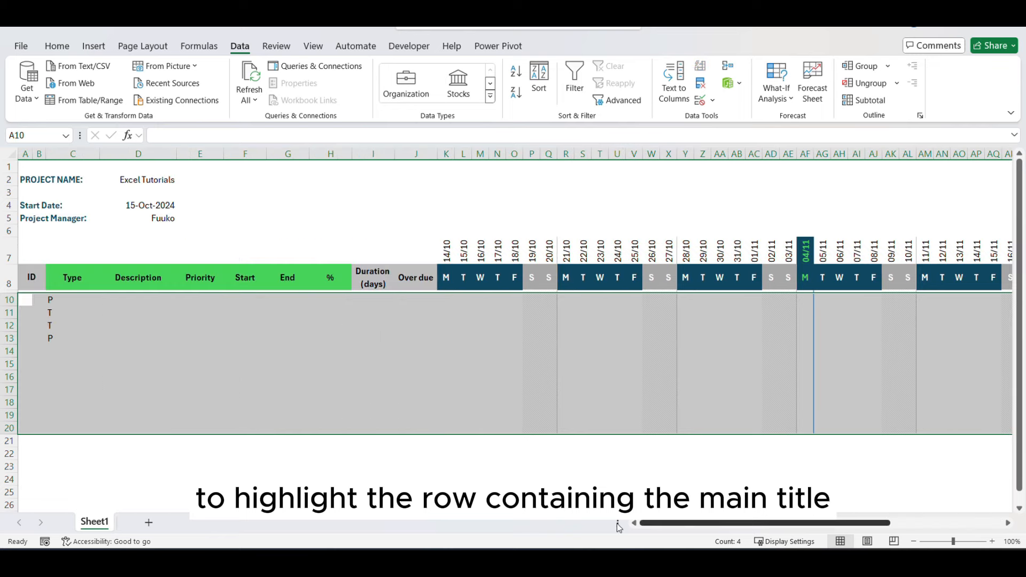
click(57, 47)
click(561, 89)
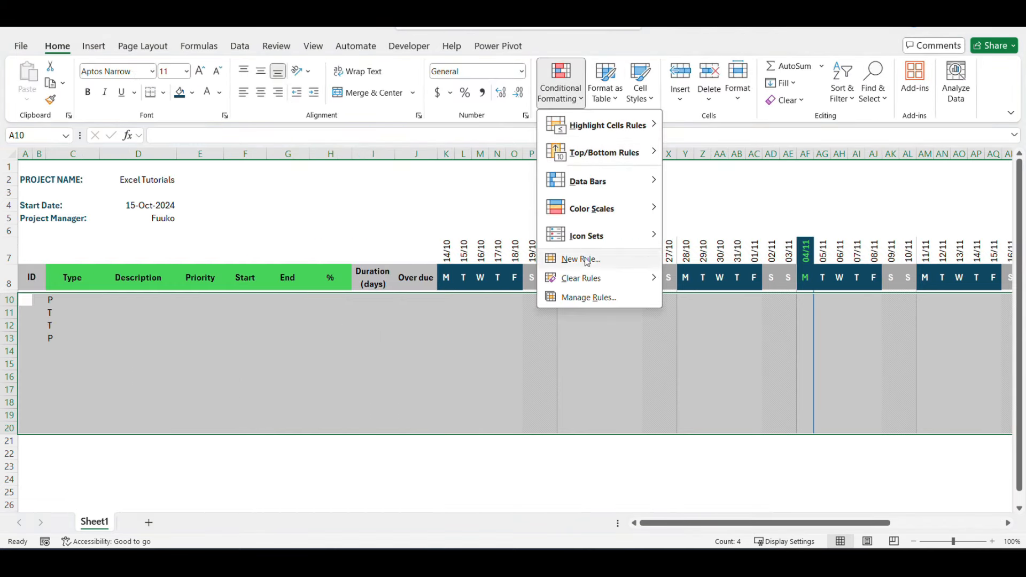
click(586, 297)
click(452, 335)
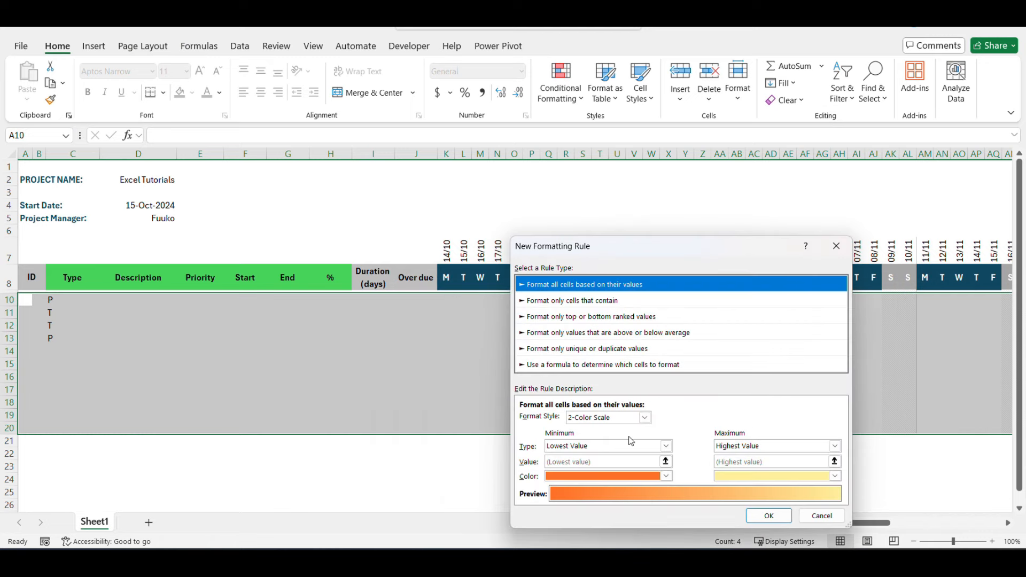
click(630, 367)
click(578, 419)
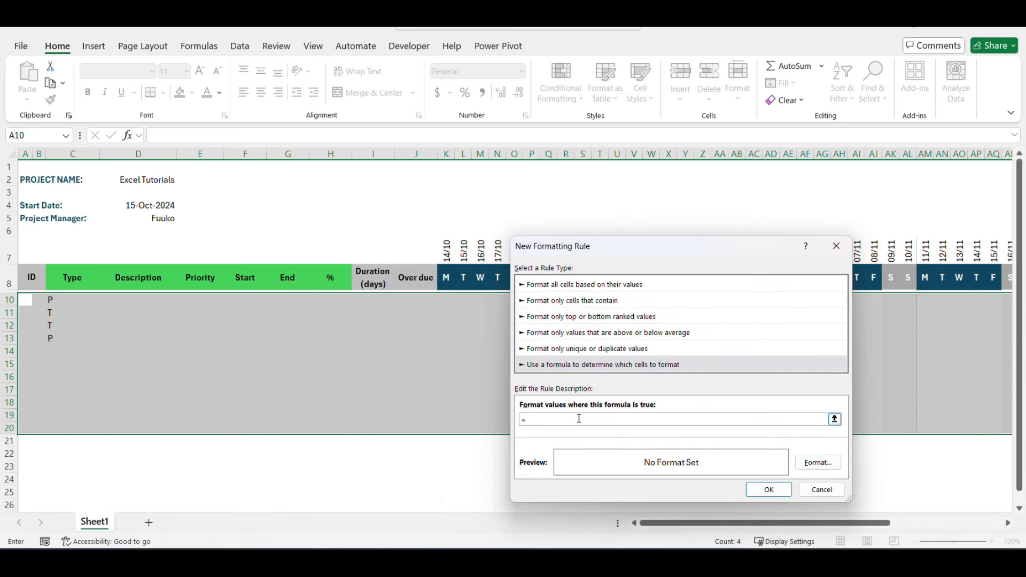
click(51, 301)
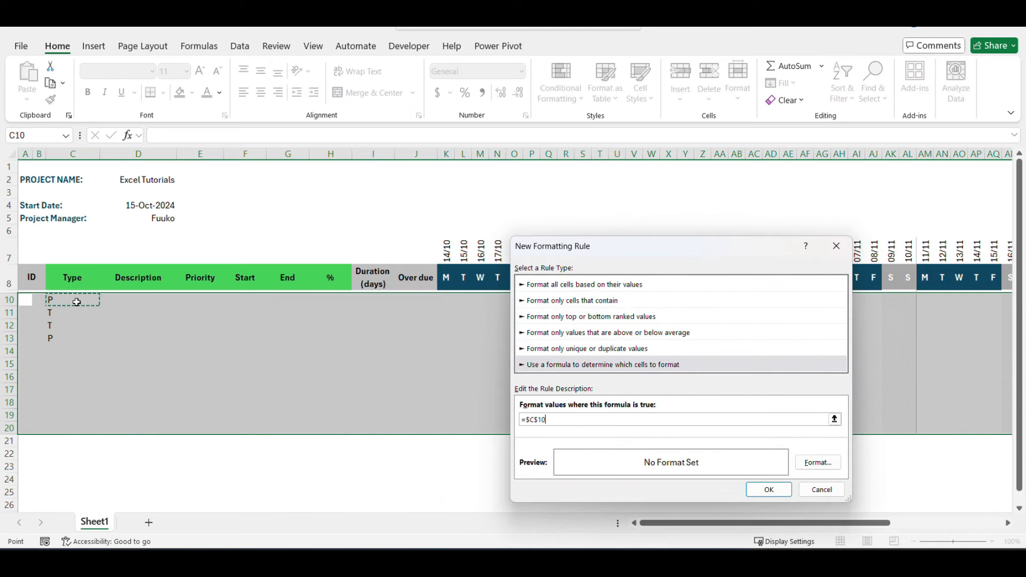
click(540, 421)
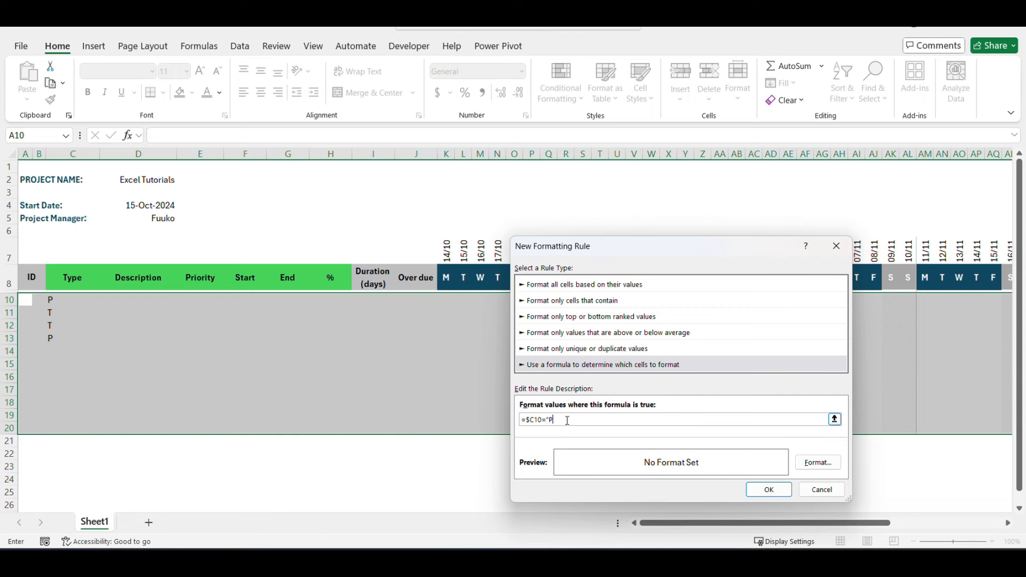
Step: Format the project-row rule with top and bottom borders, then save and apply it
click(818, 463)
click(696, 307)
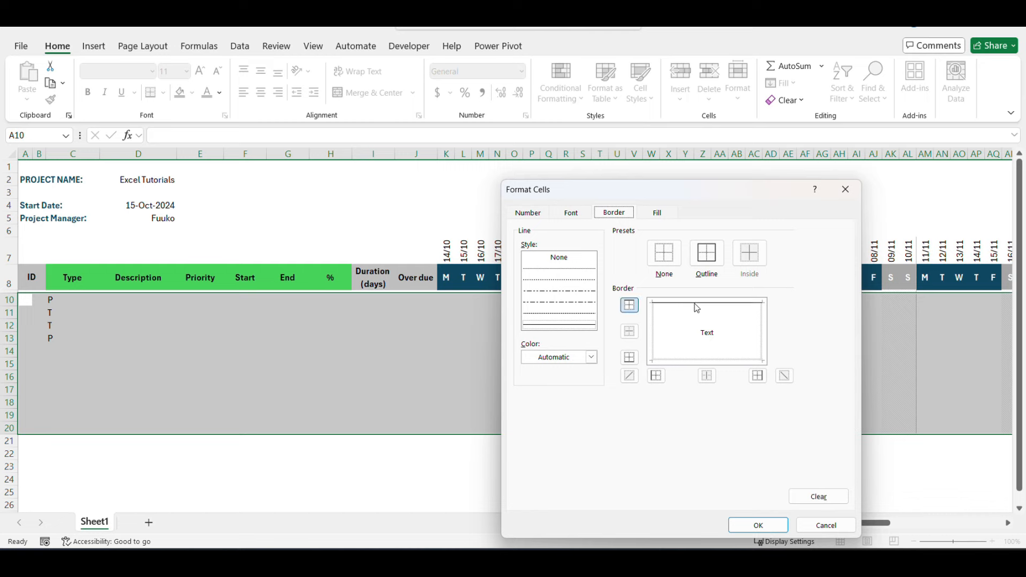
click(698, 363)
click(745, 527)
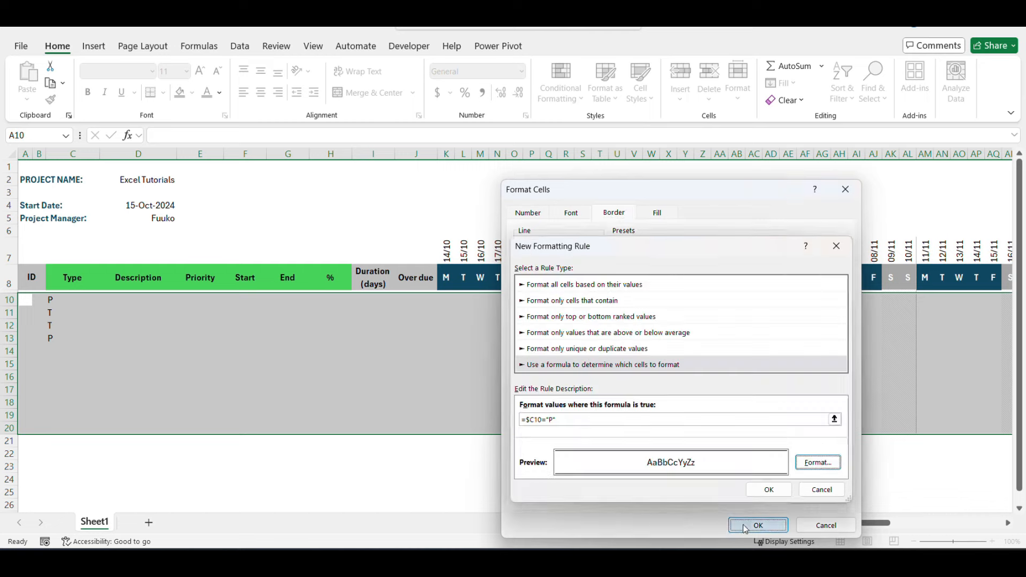
click(759, 491)
click(924, 470)
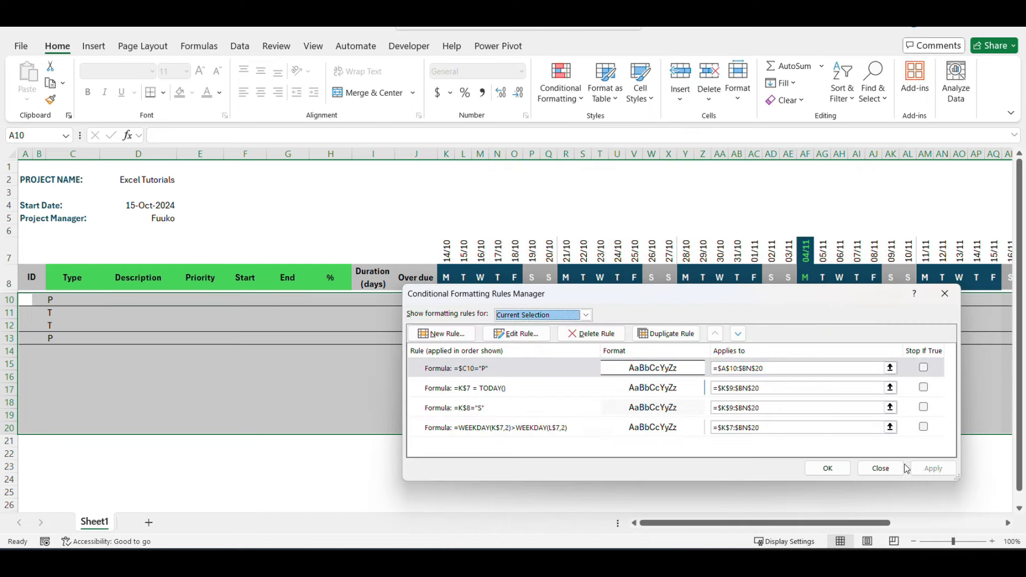
click(836, 469)
Step: Center the Type entries in C10:C20 and choose T as the Type in C14
drag(56, 301, 68, 427)
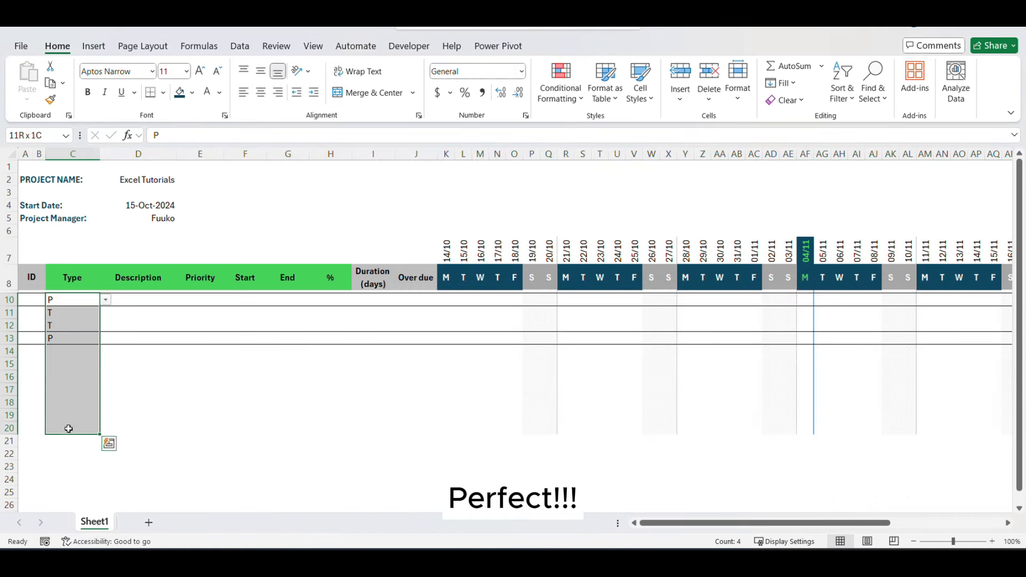
click(260, 92)
click(94, 351)
click(106, 351)
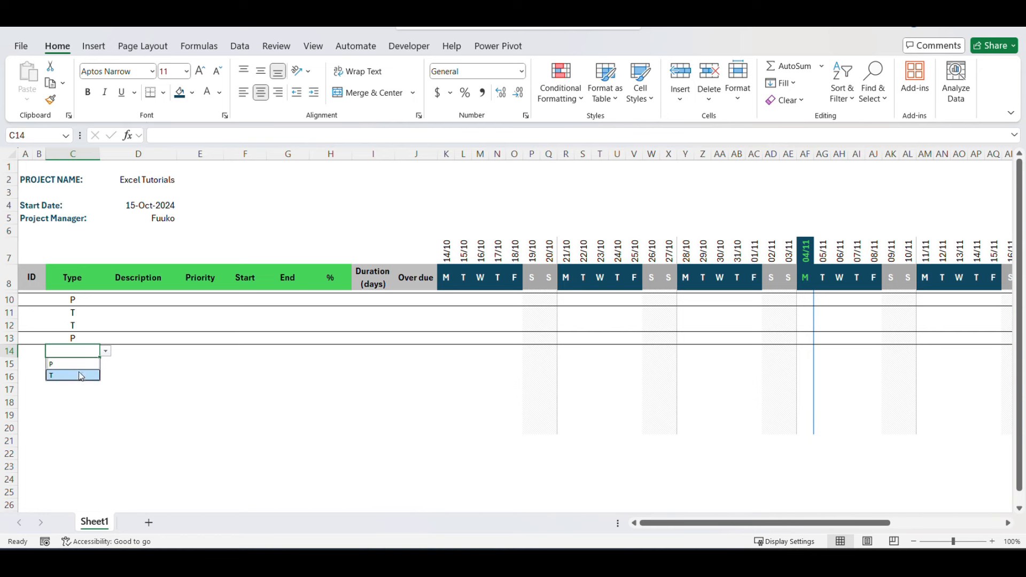
click(81, 375)
click(72, 388)
click(77, 376)
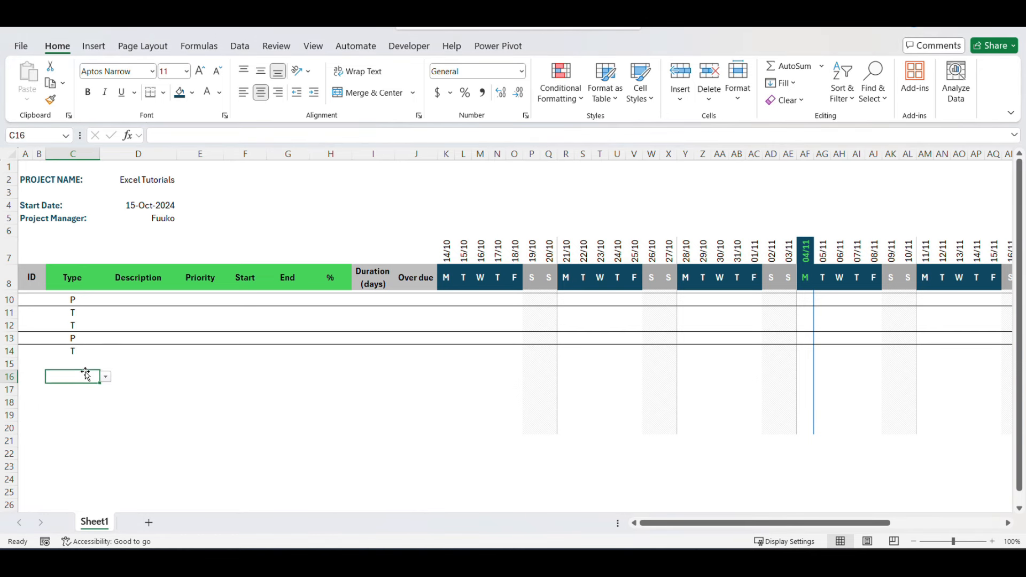
Step: Choose P as the Type in C15 to test the project-row borders
click(83, 364)
click(106, 363)
click(80, 377)
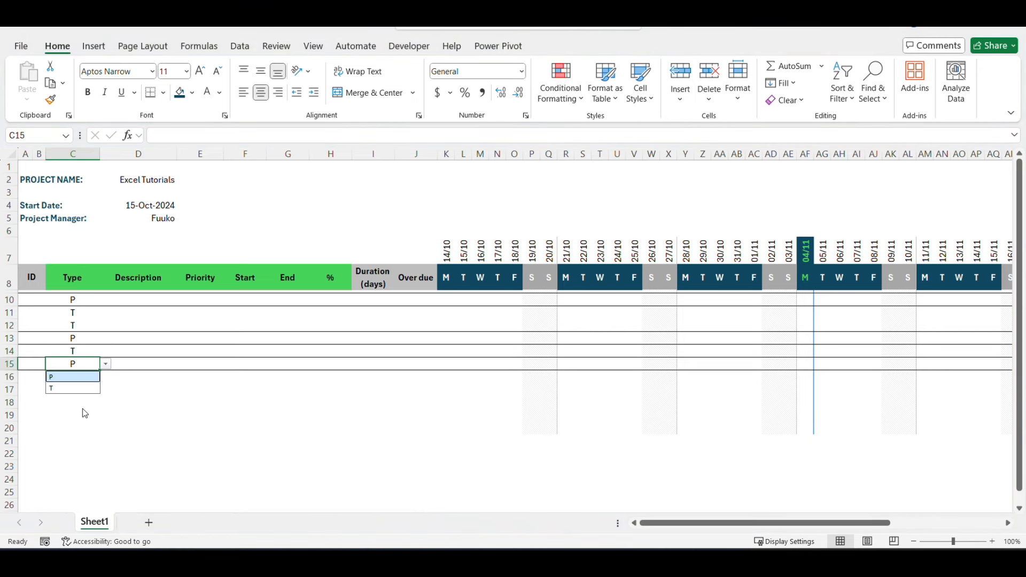
click(84, 413)
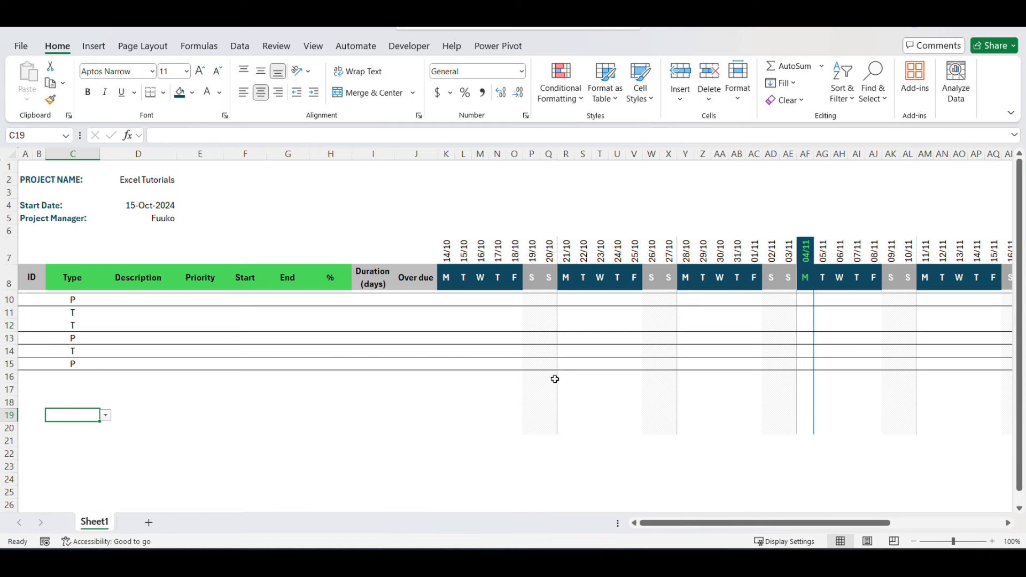
Step: Set the Type in C15 and C16 to T
click(76, 366)
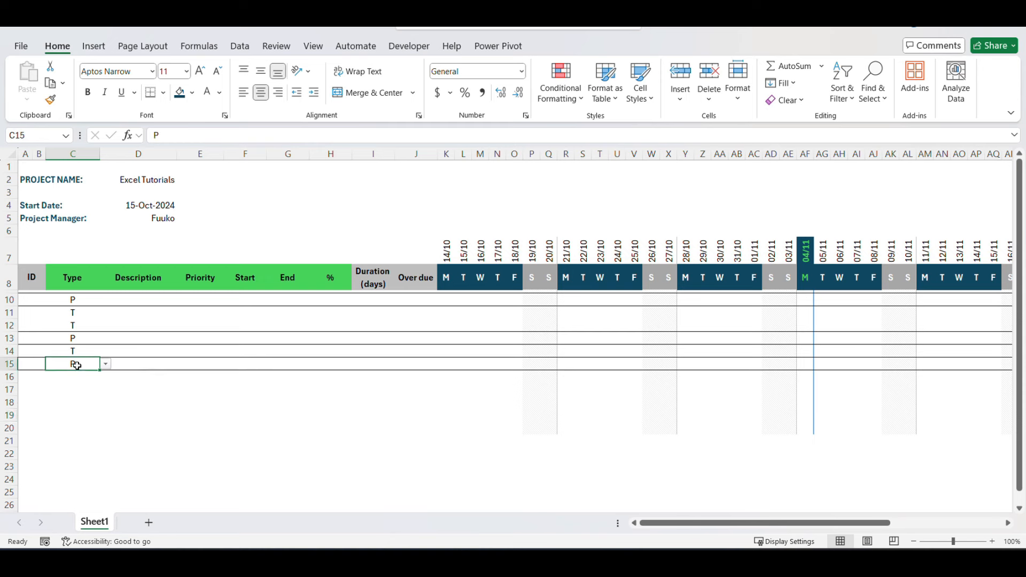
click(104, 364)
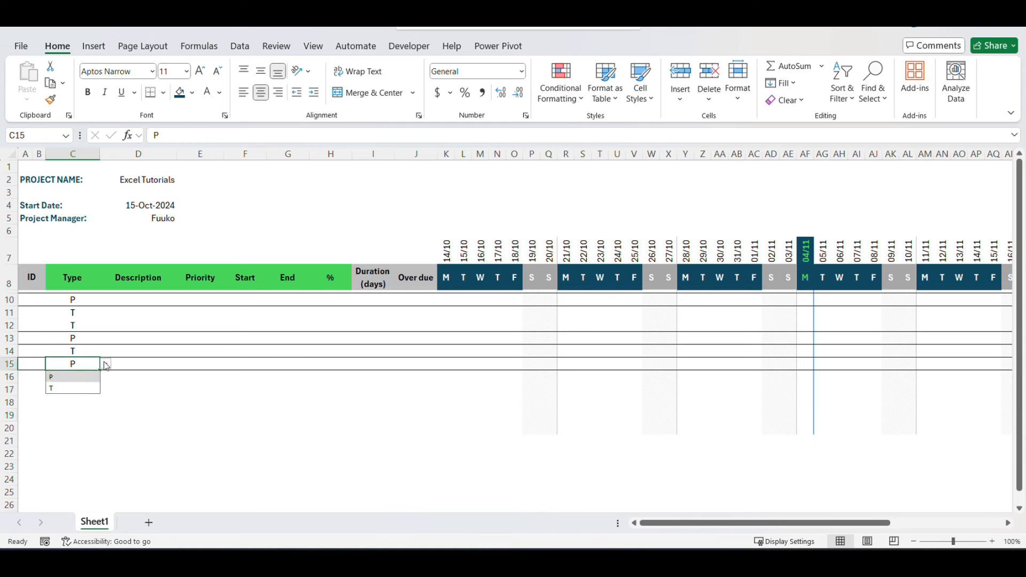
click(74, 388)
click(81, 405)
click(78, 378)
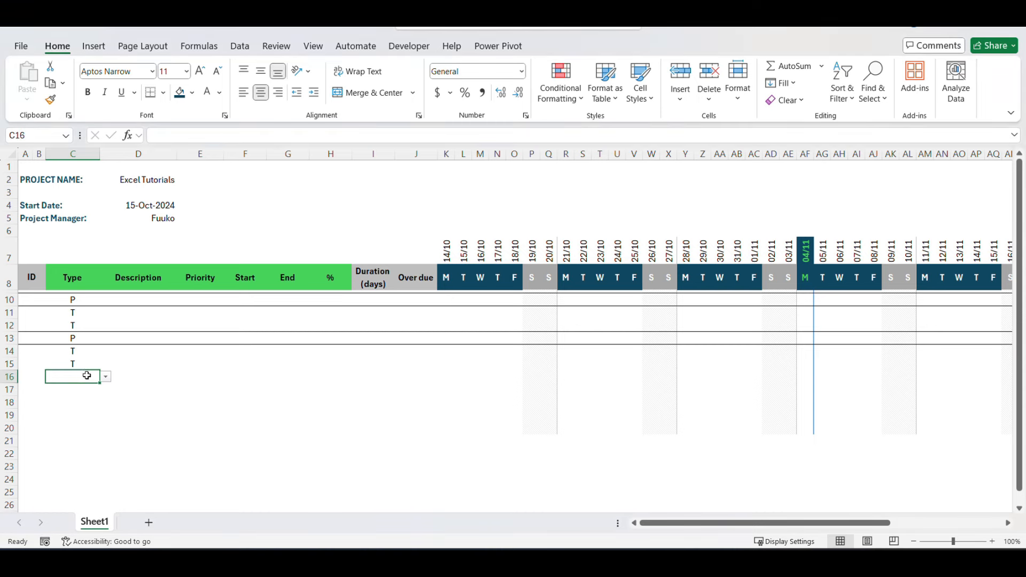
click(106, 378)
click(80, 413)
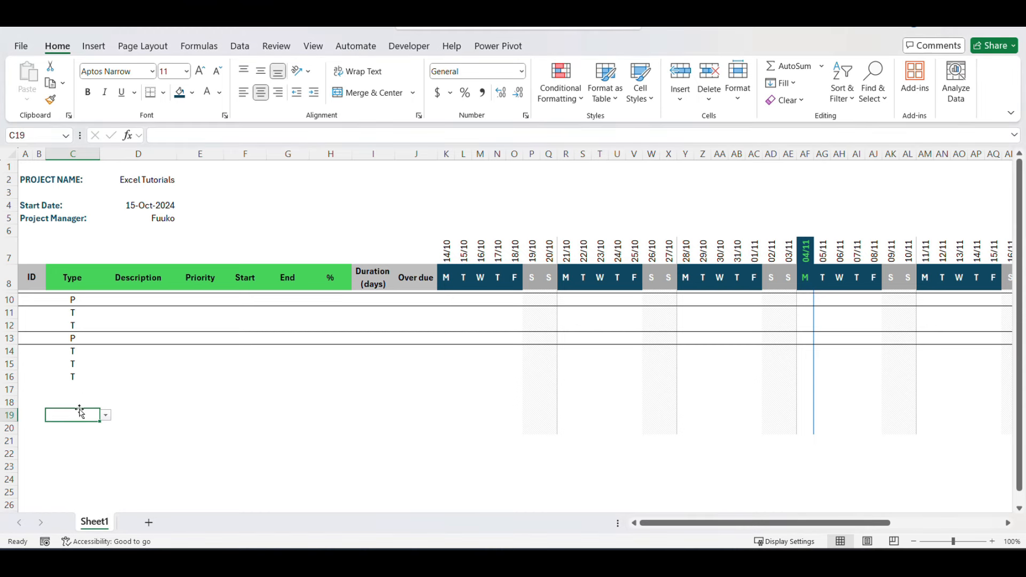
Step: Choose P as the Type in C17
click(99, 390)
click(106, 389)
click(89, 403)
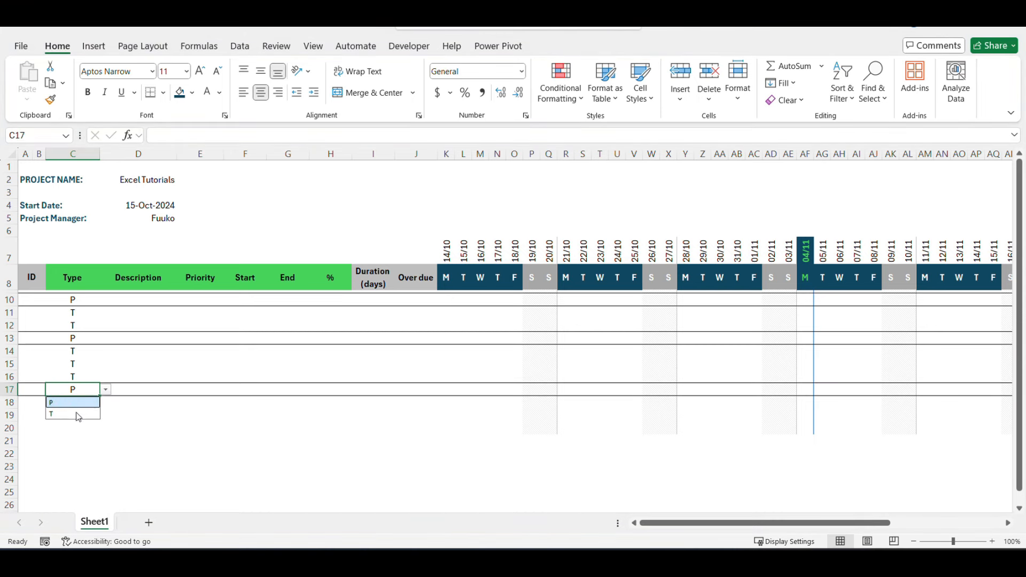
click(74, 402)
click(106, 402)
click(77, 415)
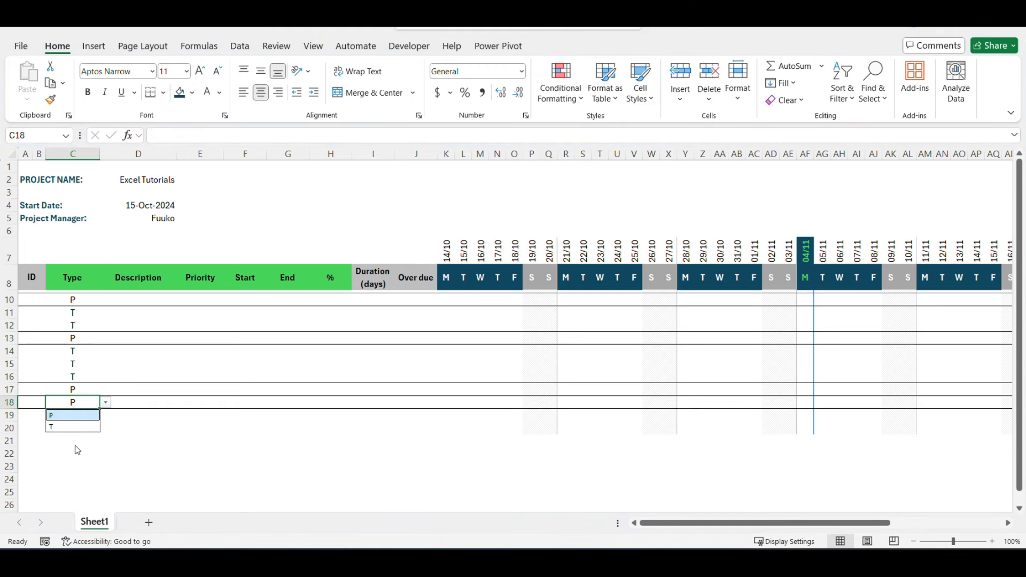
click(72, 418)
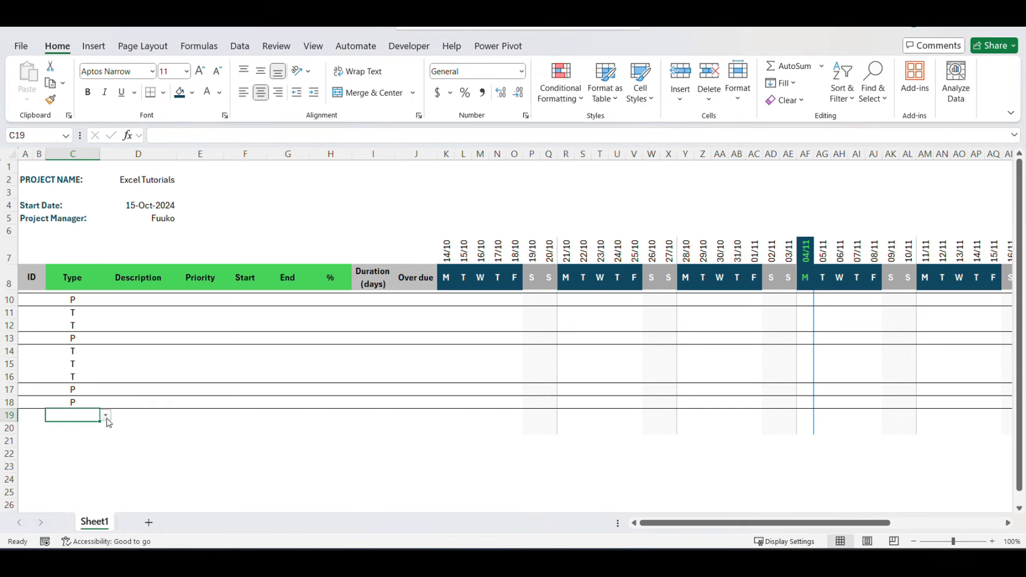
Step: Choose T as the Type in C18 and C19
click(81, 402)
click(106, 402)
click(85, 426)
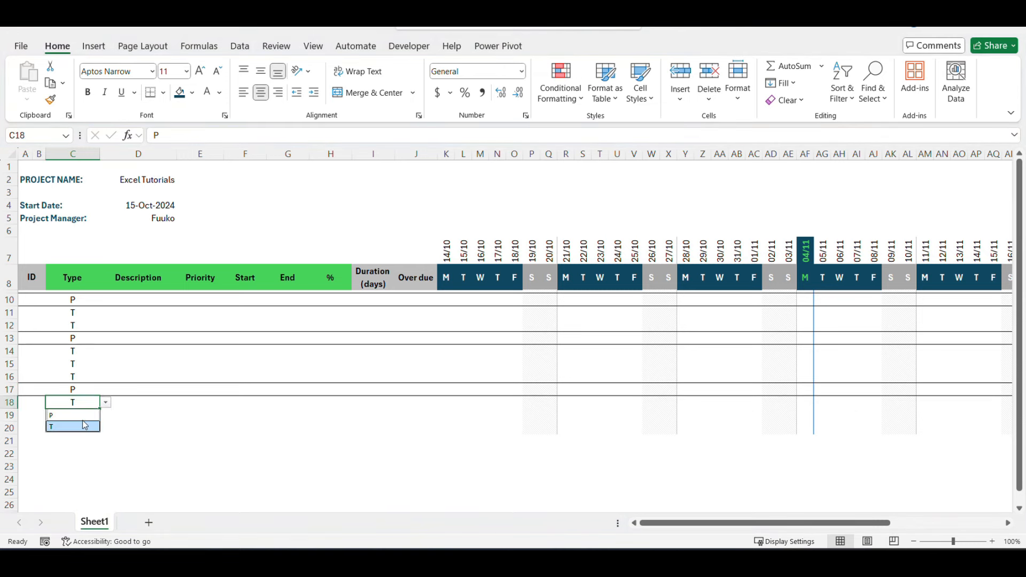
click(78, 416)
click(106, 415)
click(74, 439)
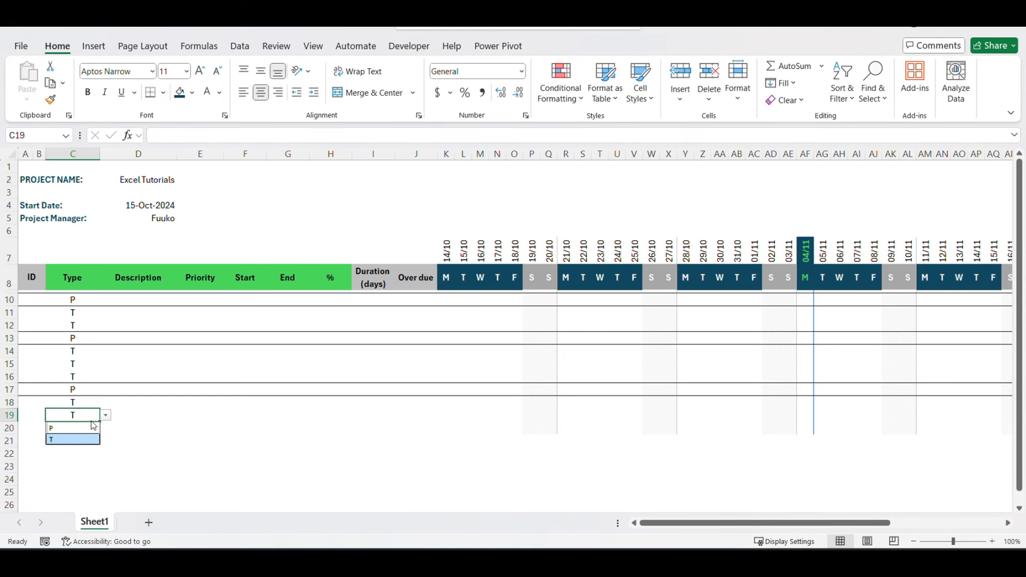
Step: Enter the descriptions Project I, Task I and Task II in D10:D12
click(112, 312)
click(126, 301)
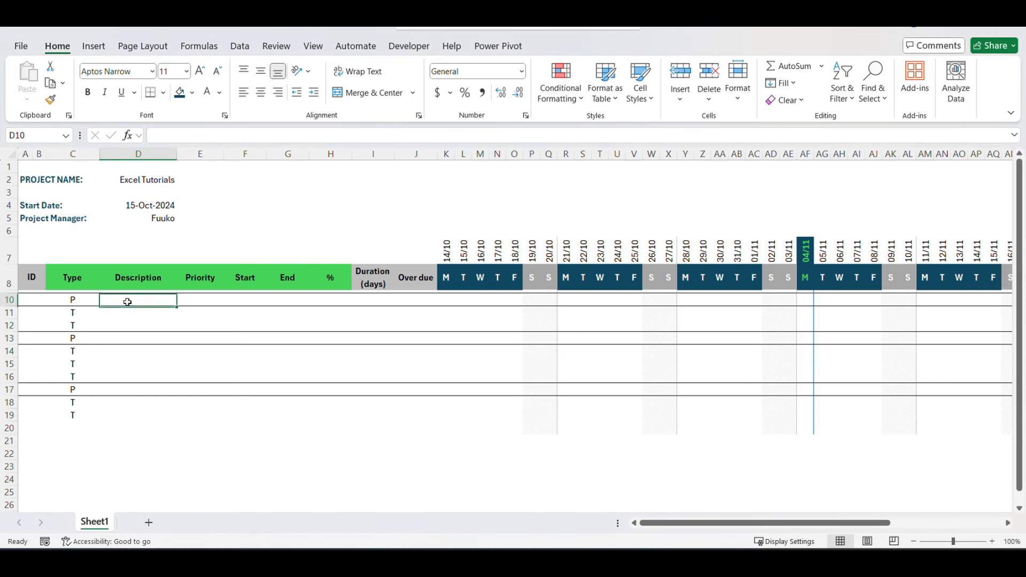
text(P)
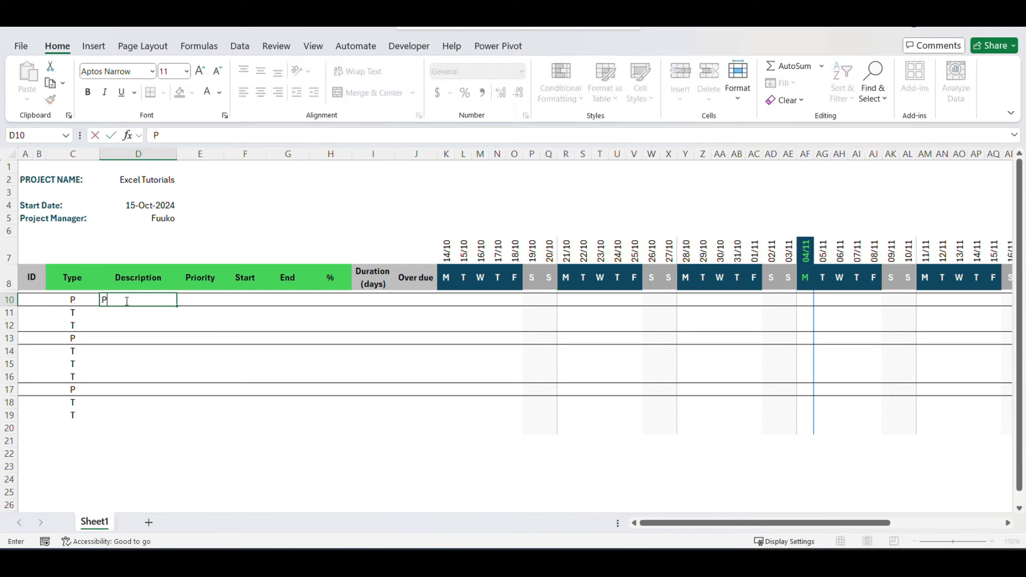
text(roject I)
key(Return)
text(Task 1)
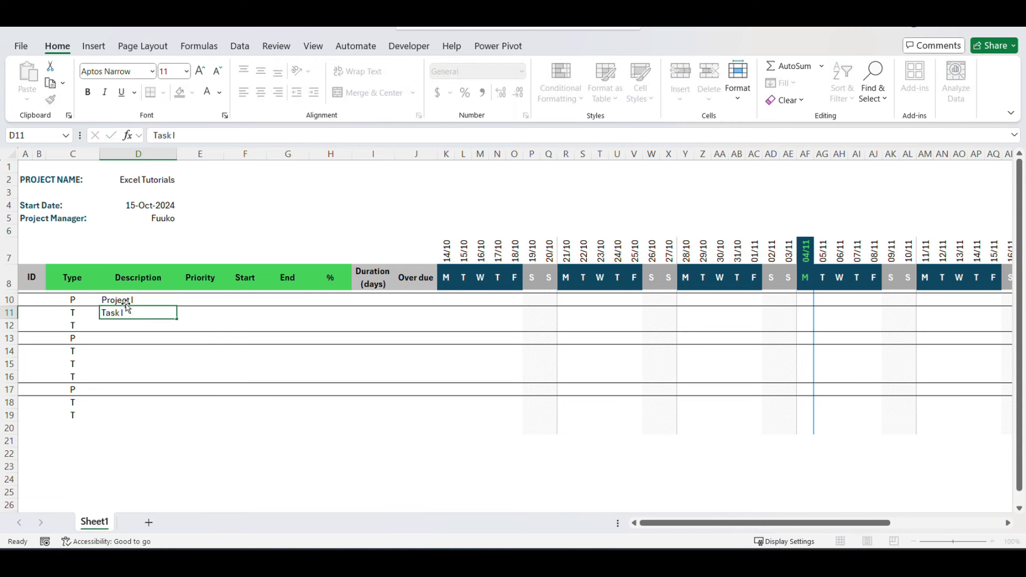
key(Return)
text(Task II)
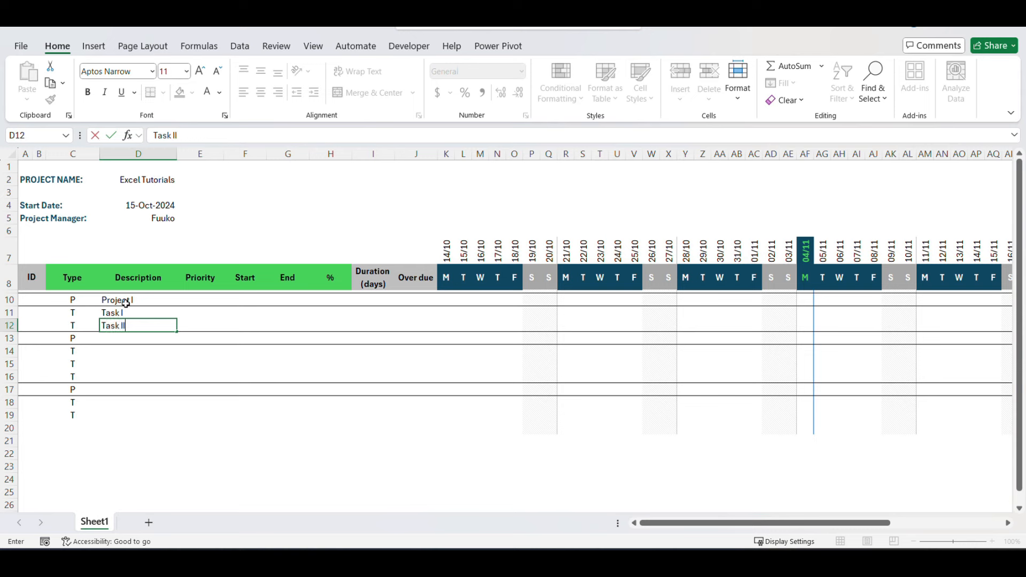
Step: Copy the Project I description to D13 and change it to Project II
click(126, 304)
click(112, 340)
text(Project I)
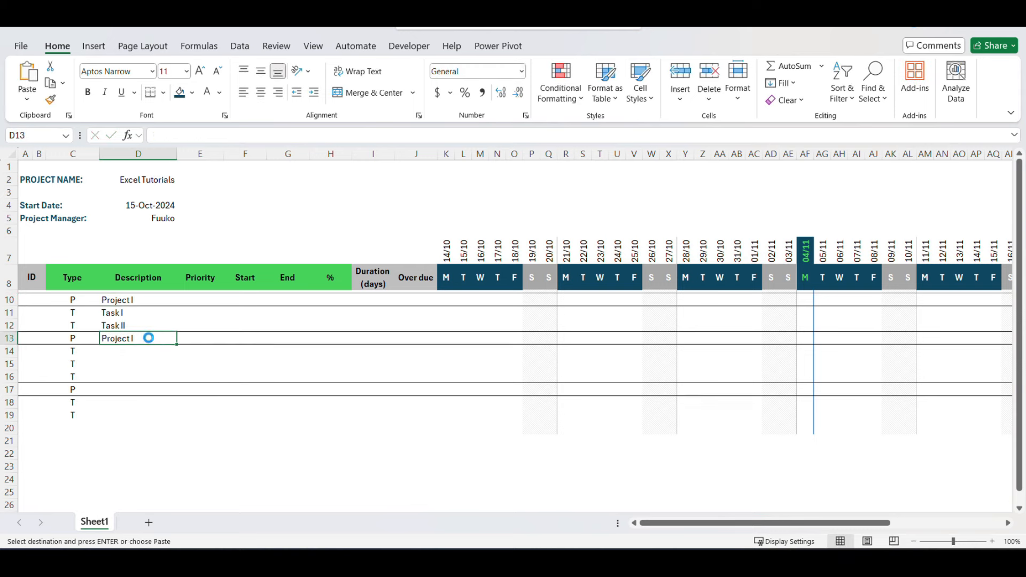
double_click(150, 338)
click(137, 352)
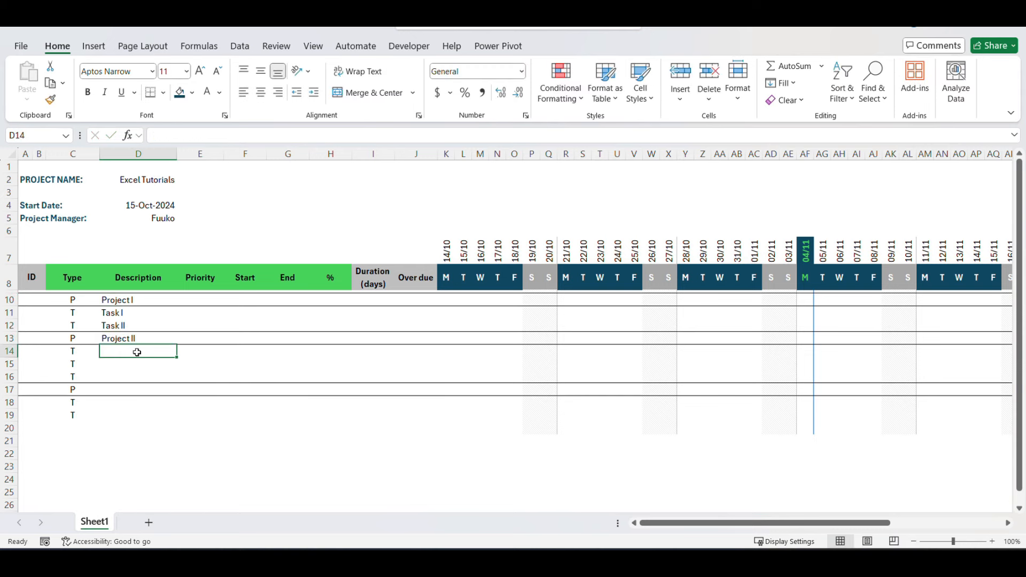
Step: Enter Task I in D14, fill it down to D16, and change the copies to Task II and Task III
text(Task I)
key(ctrl+Return)
drag(176, 357, 148, 377)
double_click(146, 364)
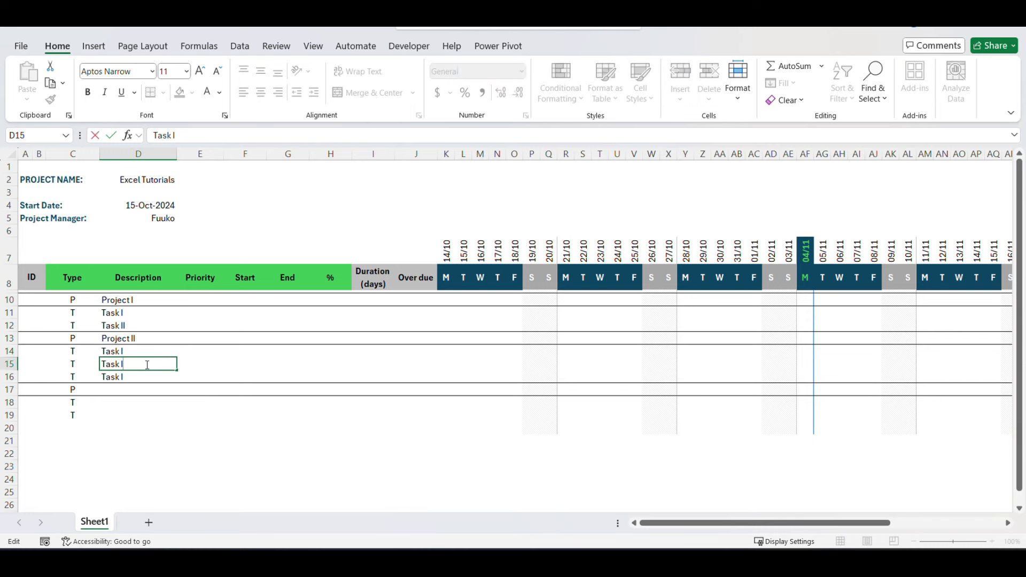
text(I)
key(Return)
double_click(143, 376)
text(II)
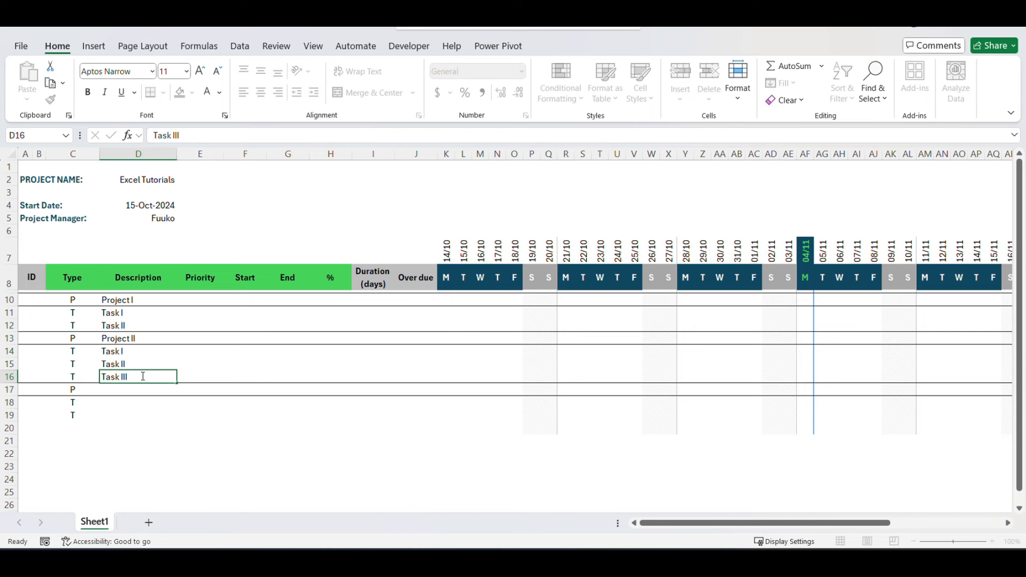
key(Return)
Step: Copy the Project II description to D17 and change it to Project III
click(134, 339)
key(ctrl+c)
click(147, 389)
key(ctrl+v)
double_click(149, 390)
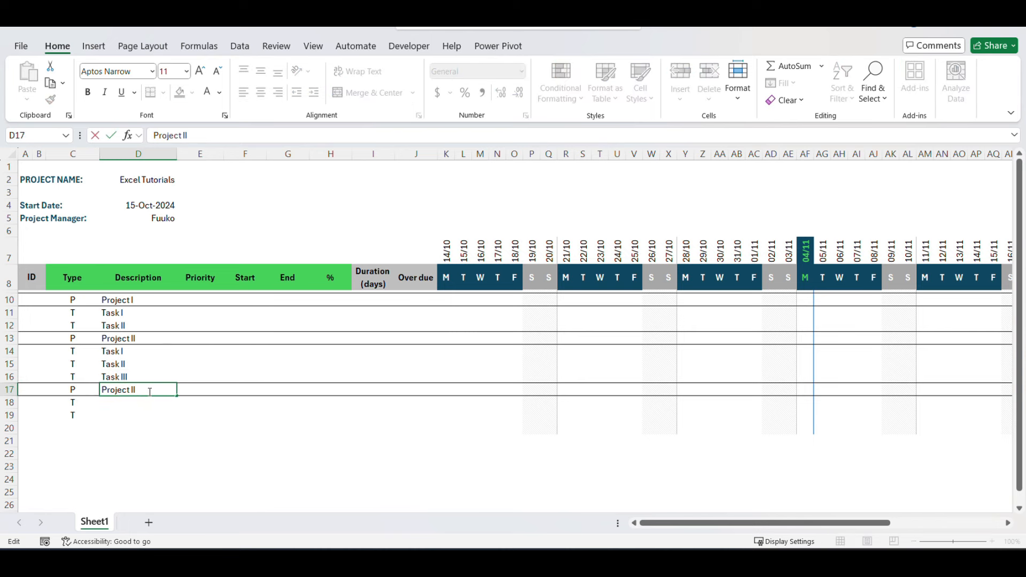
text(I)
key(Return)
Step: Copy the Task I and Task II descriptions from D14:D15 to D18:D19
drag(120, 351, 120, 365)
key(ctrl+c)
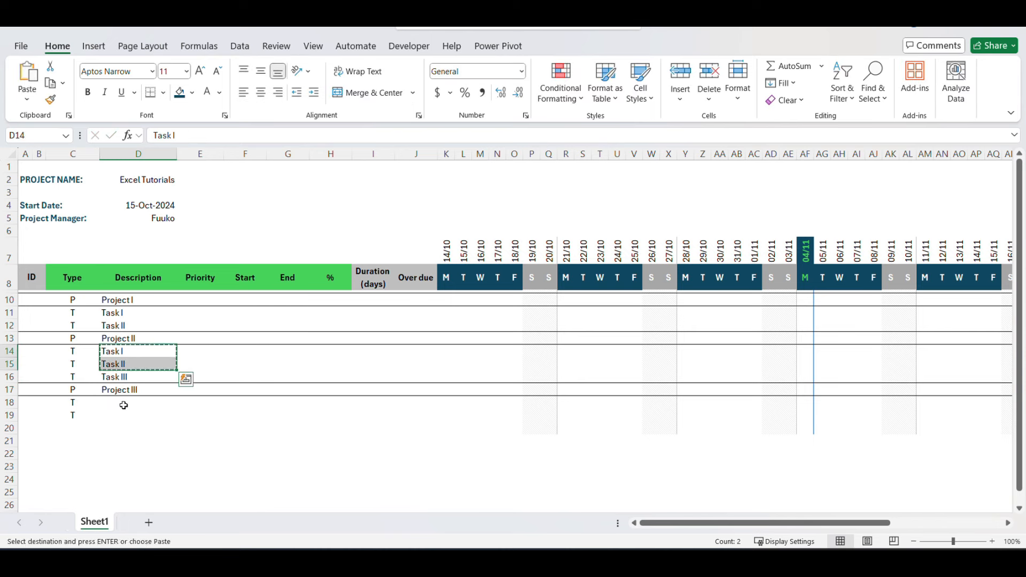
click(123, 405)
key(ctrl+v)
click(240, 416)
click(234, 311)
click(189, 297)
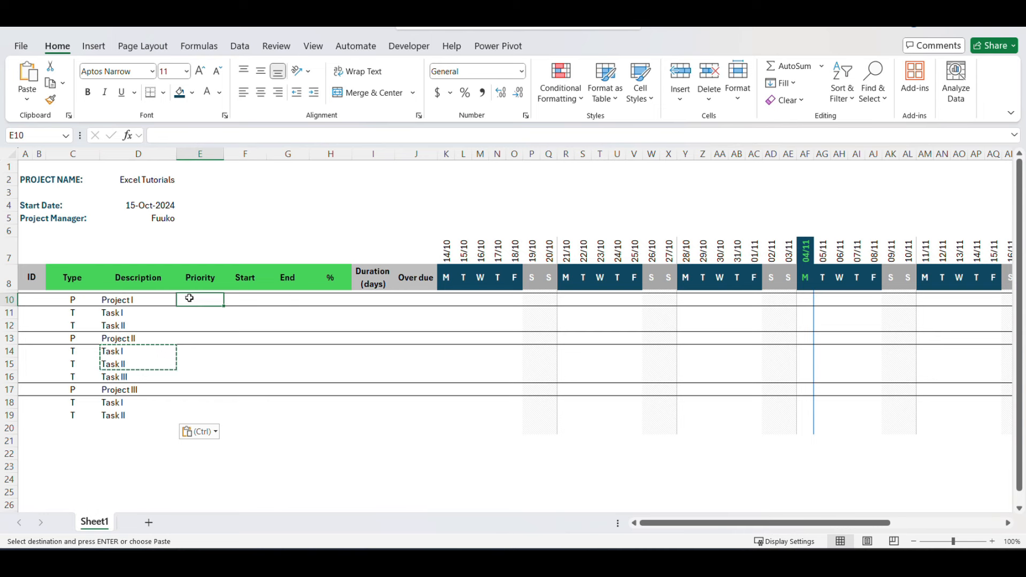
click(173, 300)
click(188, 302)
click(189, 338)
click(188, 390)
click(158, 439)
click(188, 325)
click(194, 300)
Step: Insert a new column E before the Priority column and make it very narrow
click(200, 155)
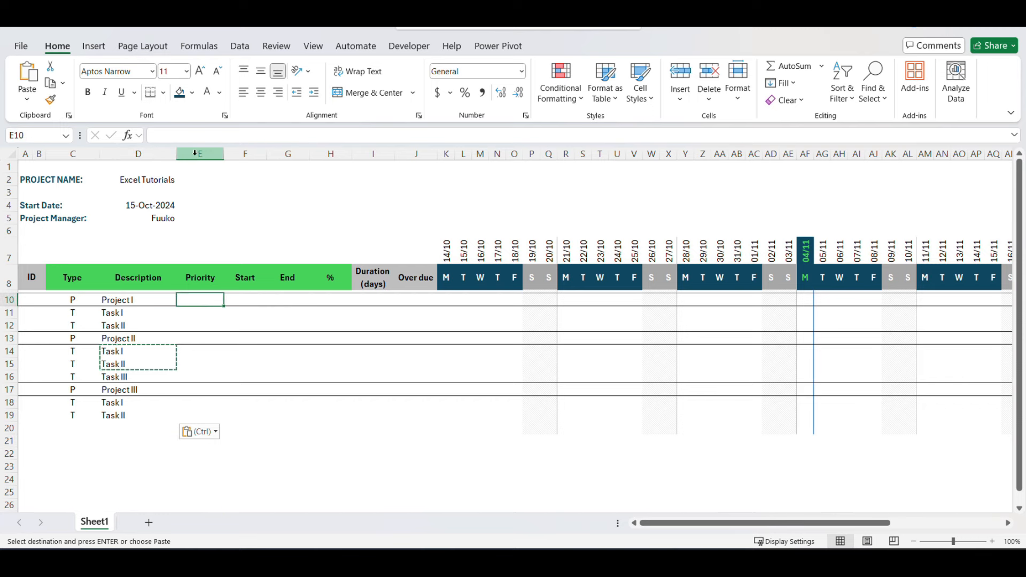
right_click(199, 154)
click(230, 291)
drag(254, 154, 185, 155)
click(202, 349)
Step: Create a formula-based conditional formatting rule for E10:E20 with the formula =$C10="P"
click(184, 283)
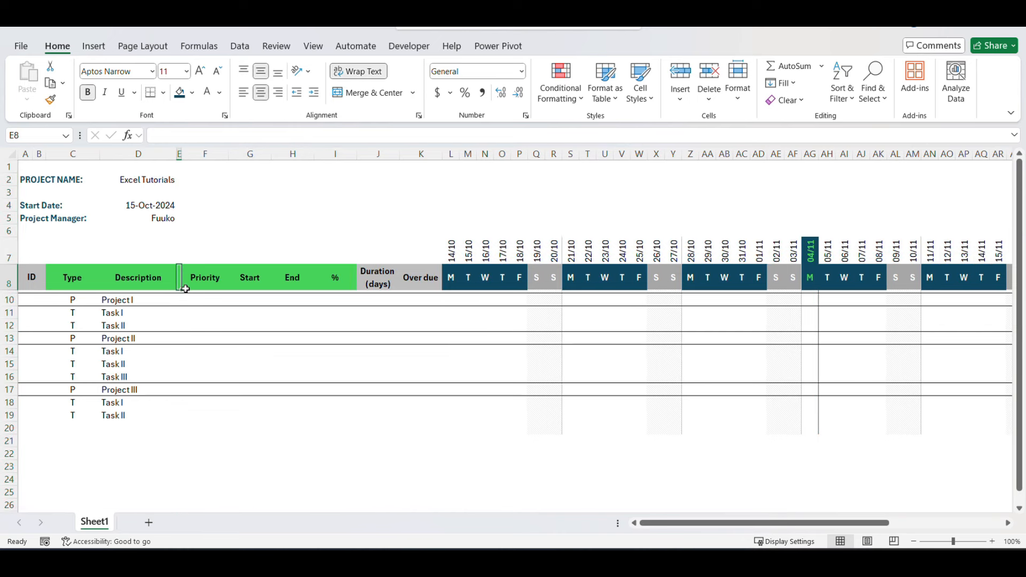
key(Down)
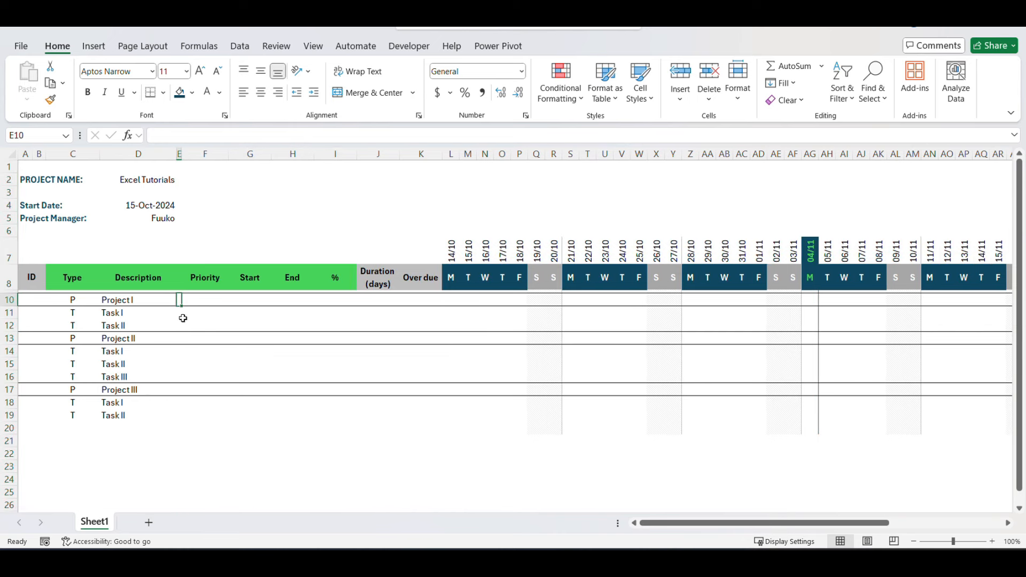
drag(179, 301, 178, 427)
click(560, 80)
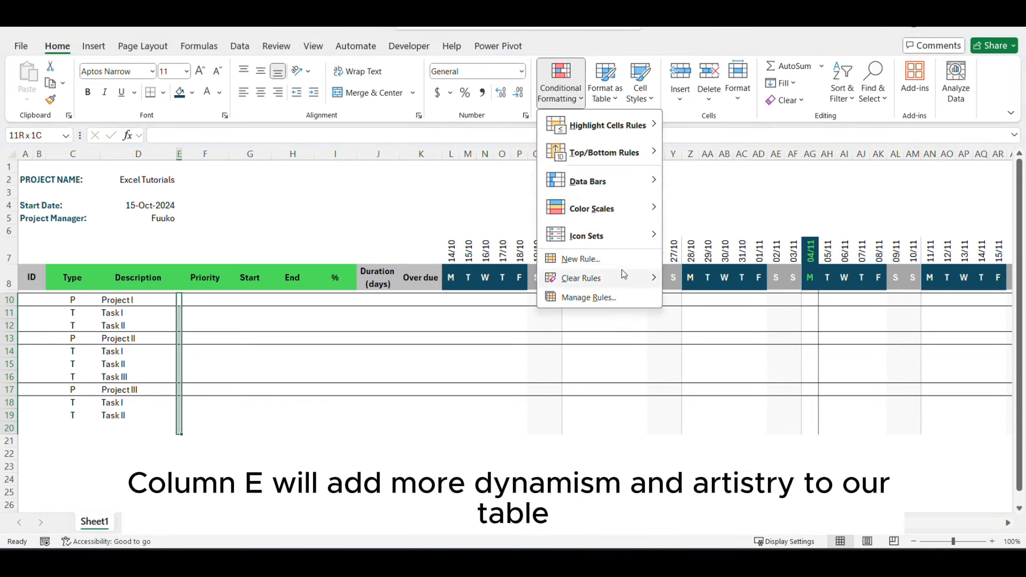
click(587, 296)
click(443, 334)
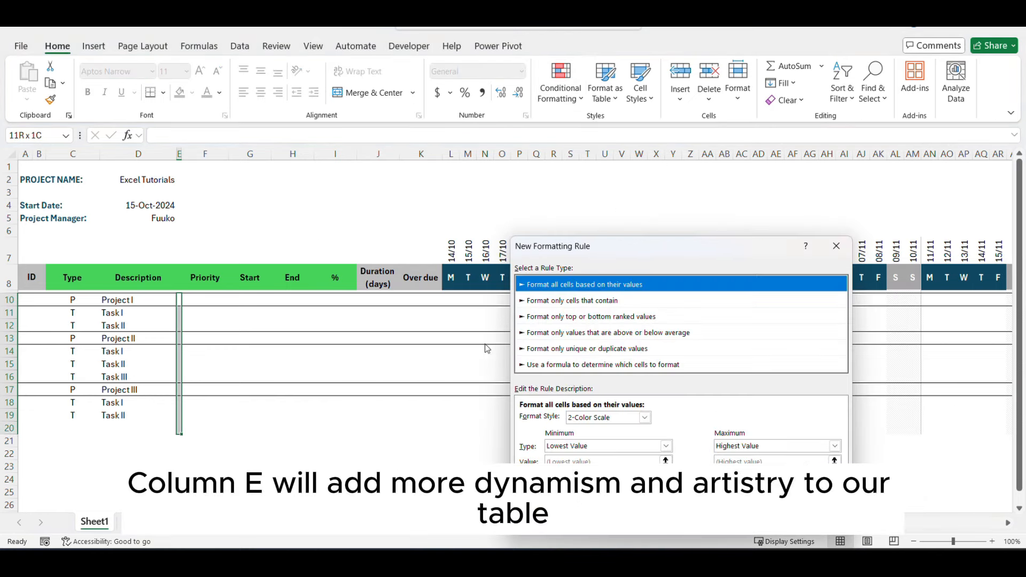
click(569, 365)
click(560, 418)
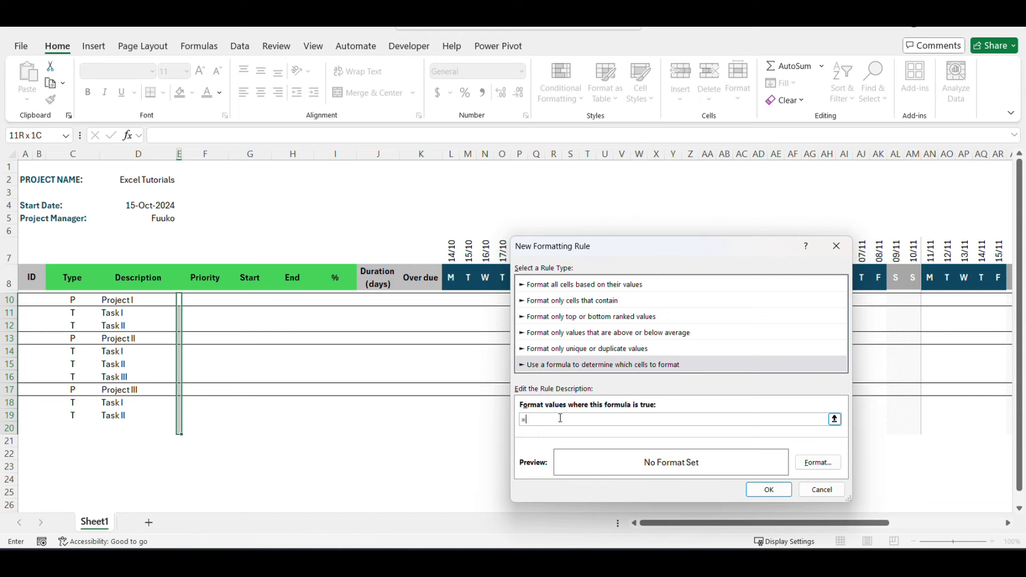
click(69, 300)
click(536, 420)
Step: Give the project-type rule for column E a medium gray fill and save it
click(817, 462)
click(657, 213)
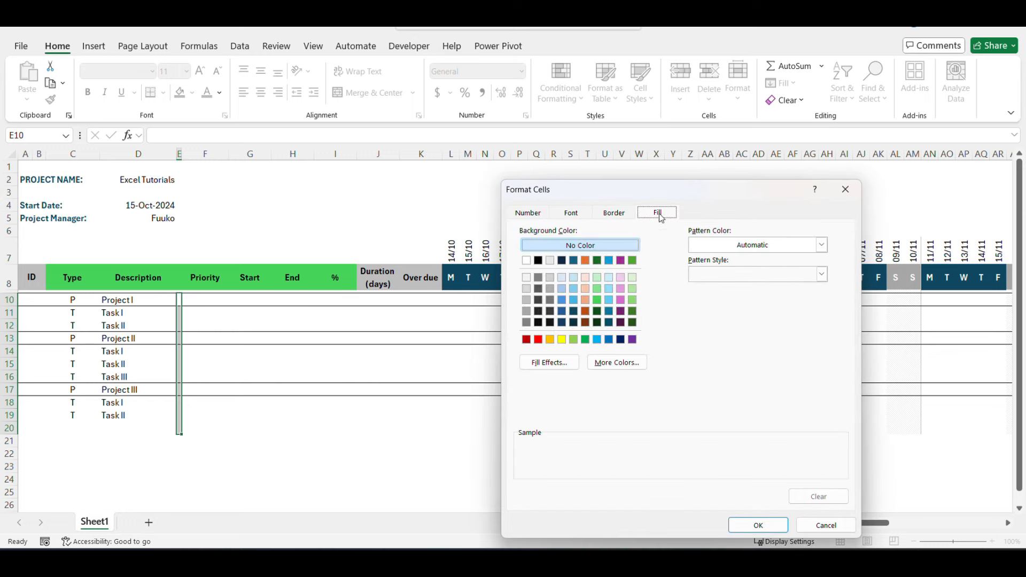
click(526, 312)
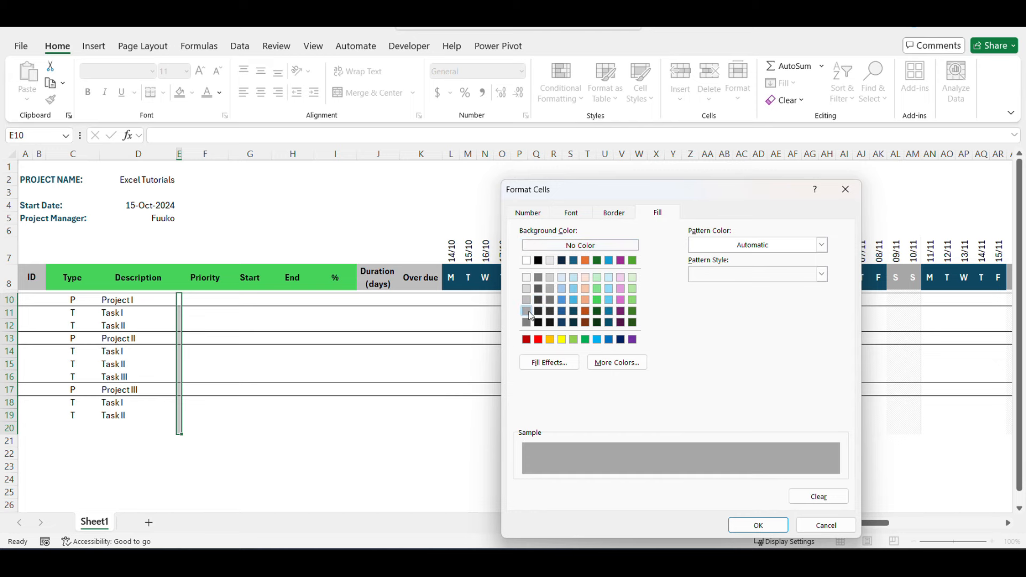
click(758, 525)
click(769, 490)
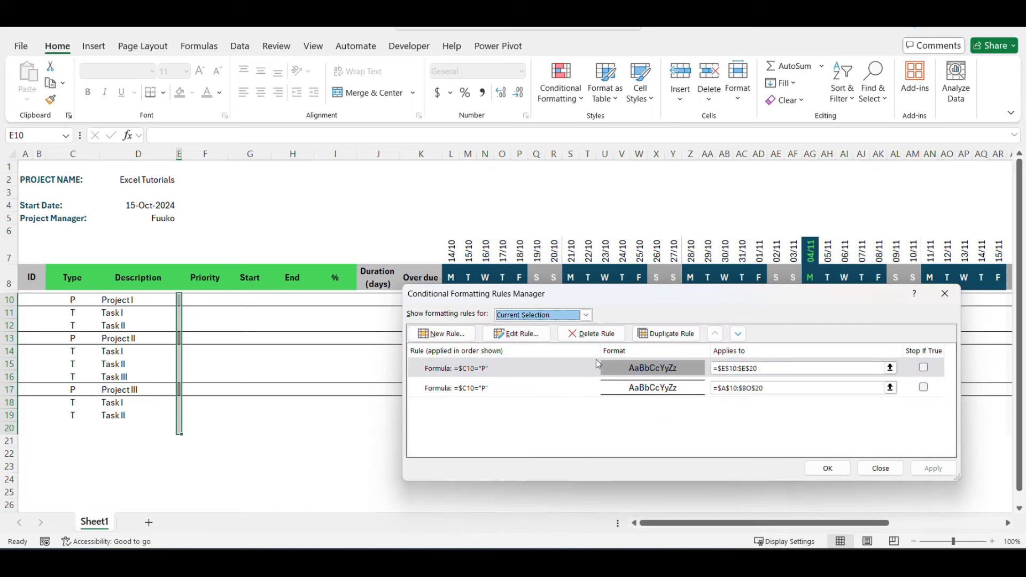
Step: Duplicate the gray-fill rule for E10:E20 and change the copy's formula to =$C10="T"
click(666, 333)
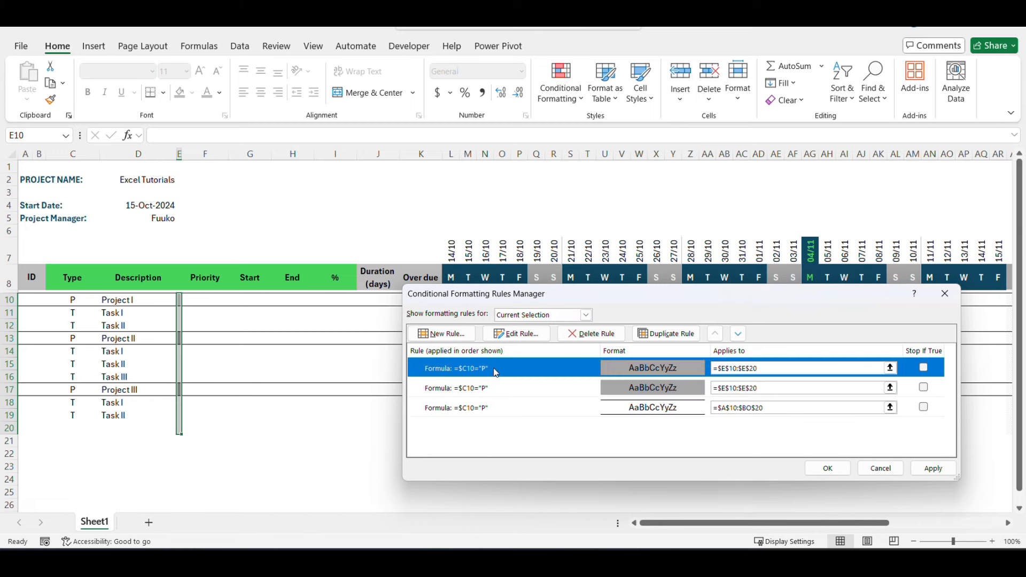
double_click(496, 372)
click(552, 433)
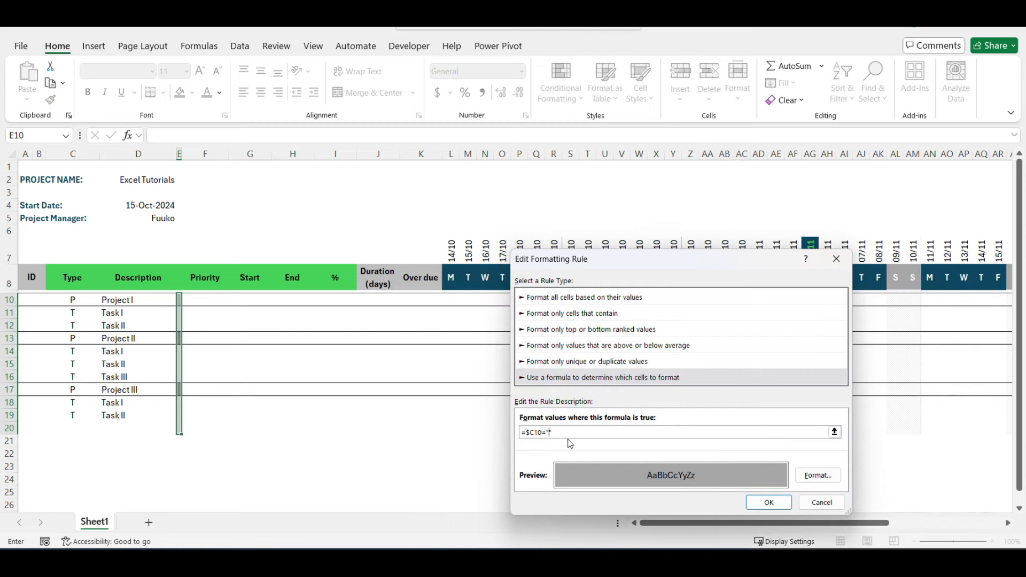
Step: Give the task-type rule a light gray fill, then save and apply the rules
click(825, 476)
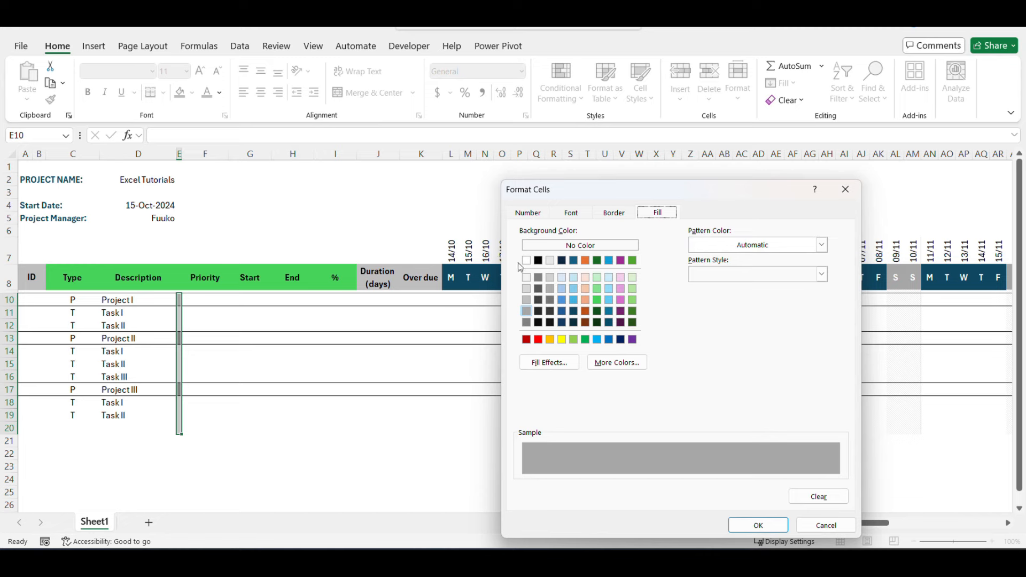
click(526, 289)
click(775, 525)
click(770, 507)
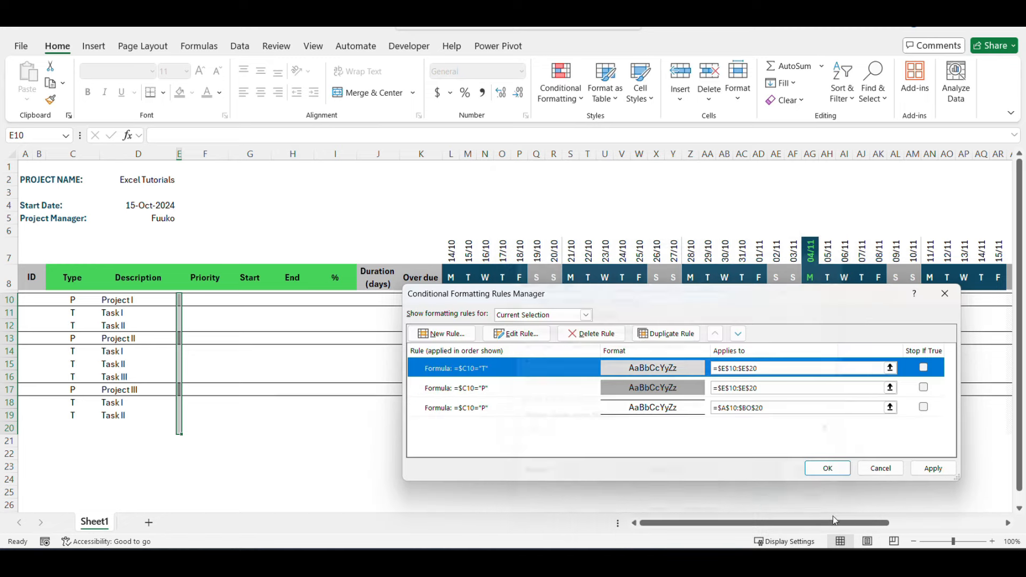
click(932, 470)
click(838, 473)
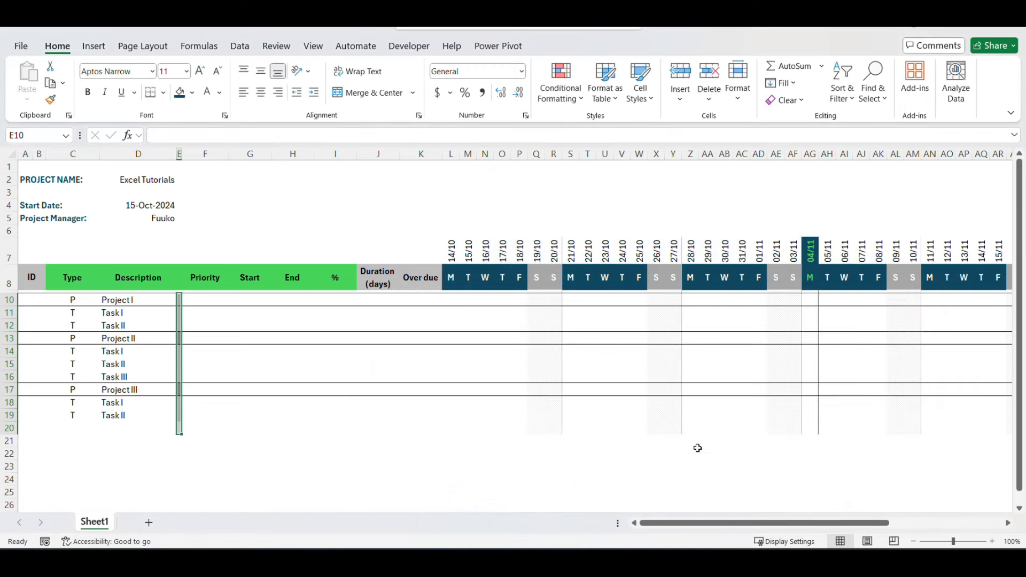
Step: Narrow column E further into a thin strip beside the descriptions
click(295, 406)
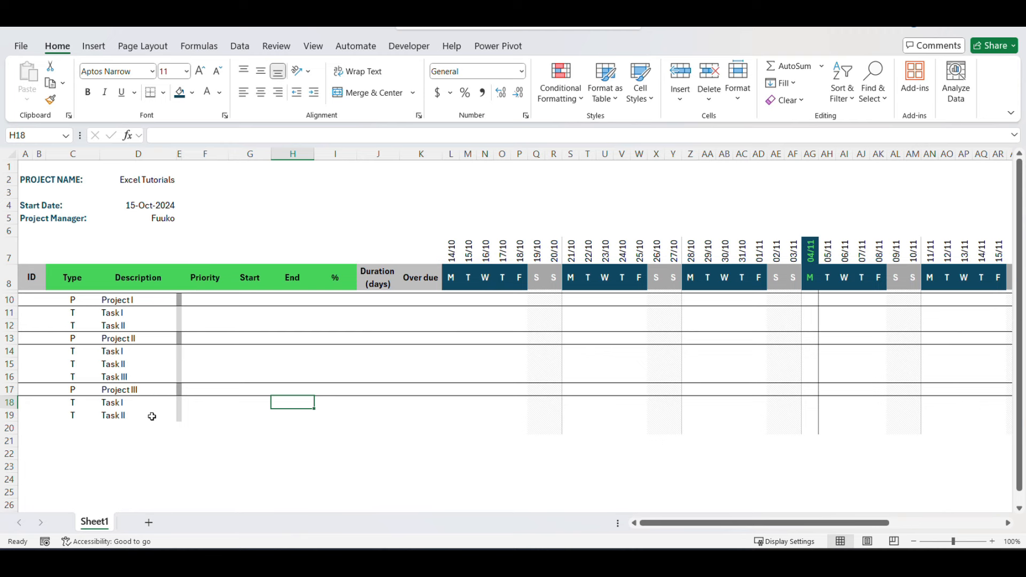
drag(181, 154, 177, 157)
click(207, 417)
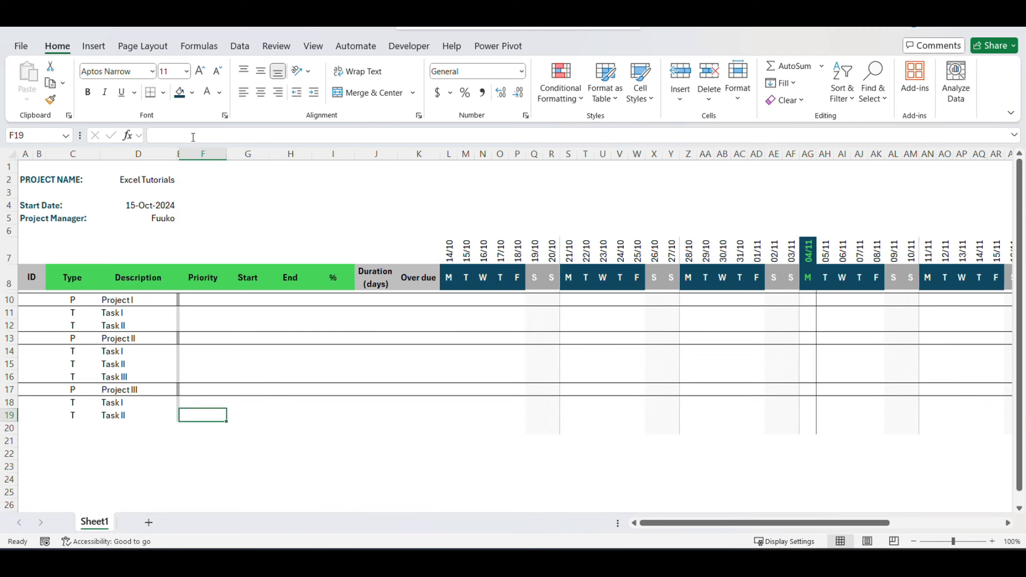
Step: Add list data validation to F10:F20 with the source entries Low, Medium, High
drag(203, 313, 225, 434)
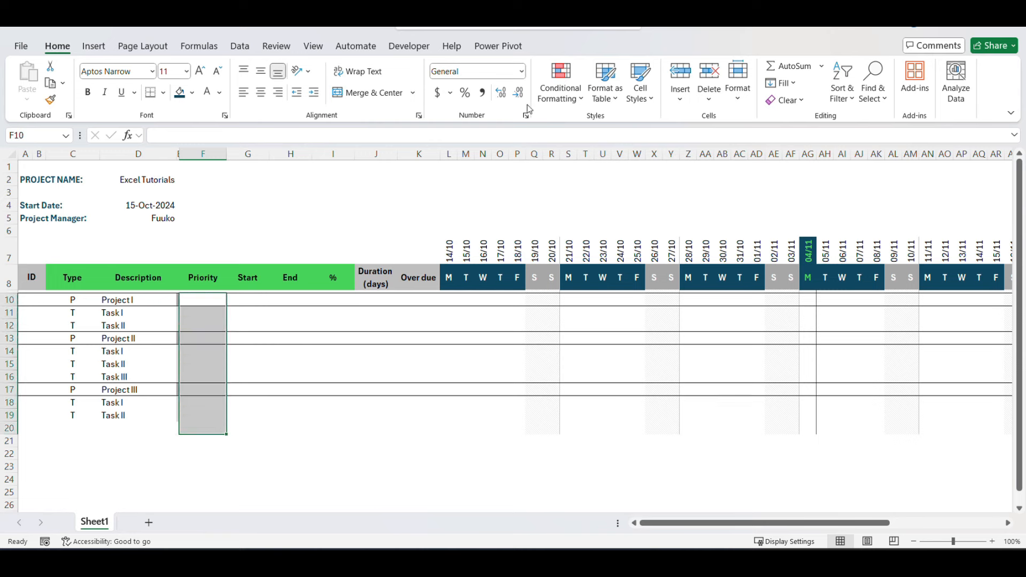
click(240, 46)
click(712, 100)
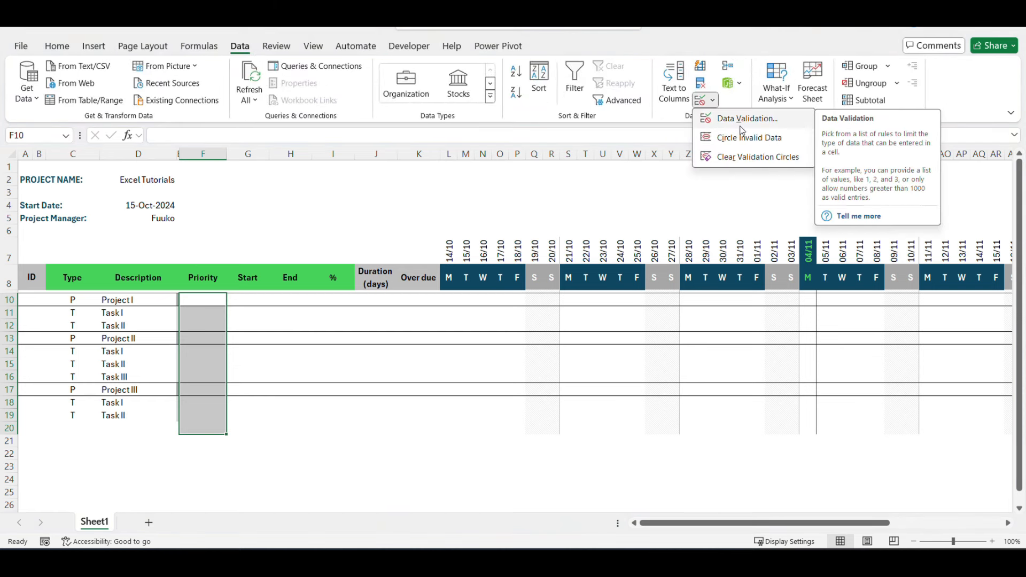
click(746, 119)
click(636, 328)
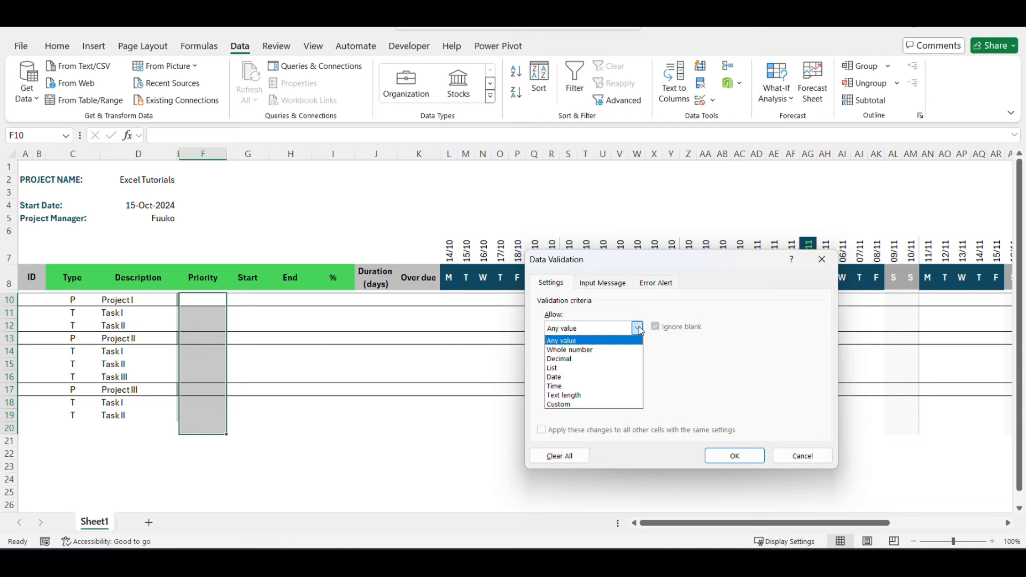
click(592, 368)
click(591, 385)
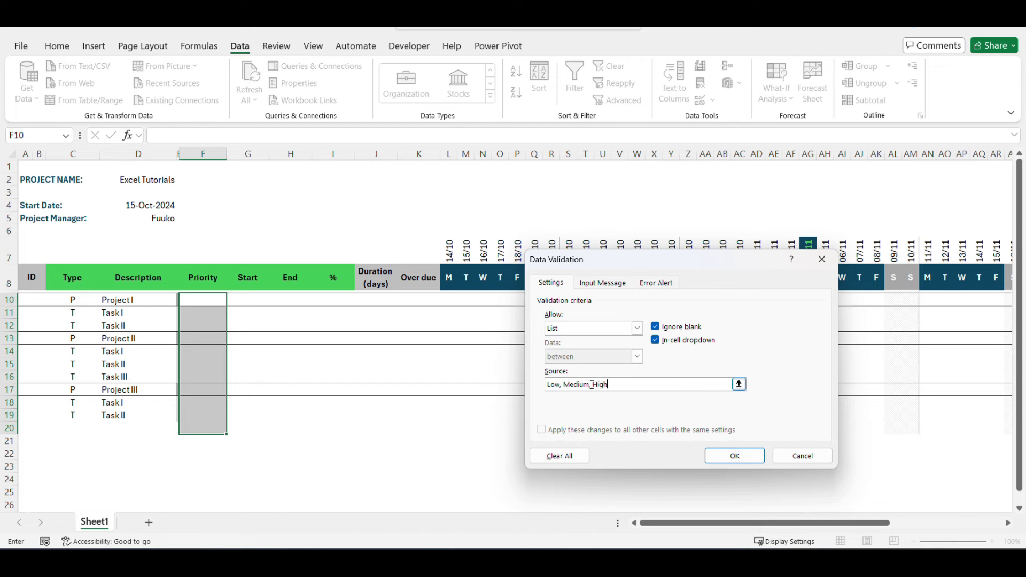
click(733, 455)
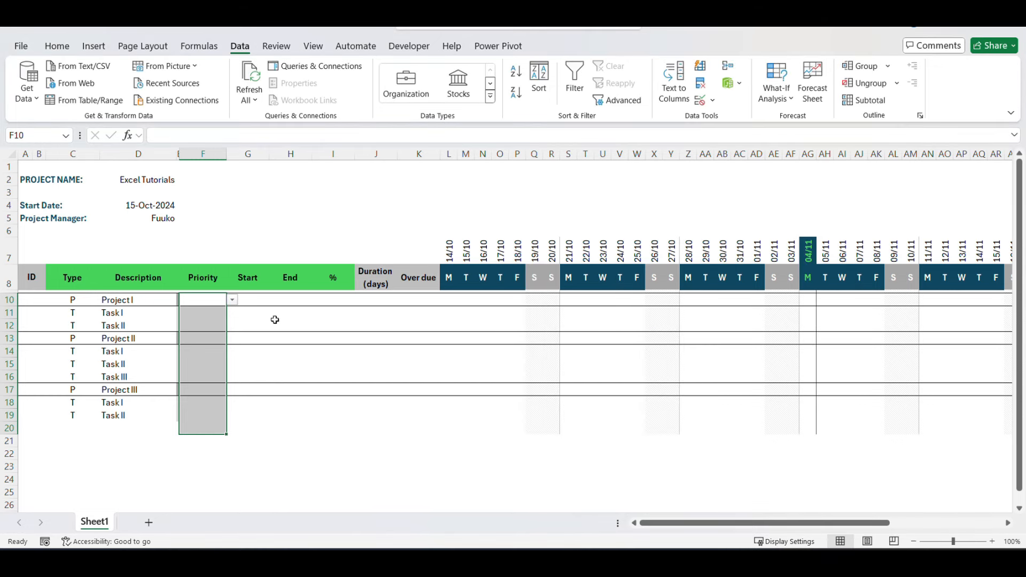
Step: Set the priorities of Project I's tasks to Medium for Task I and Low for Task II
click(251, 321)
click(214, 315)
click(233, 313)
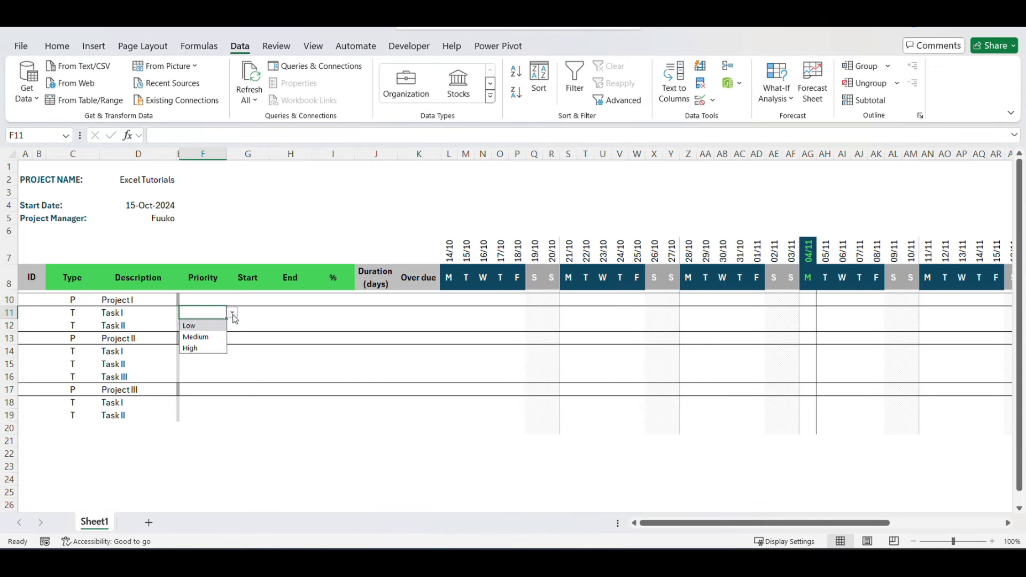
click(205, 337)
click(217, 326)
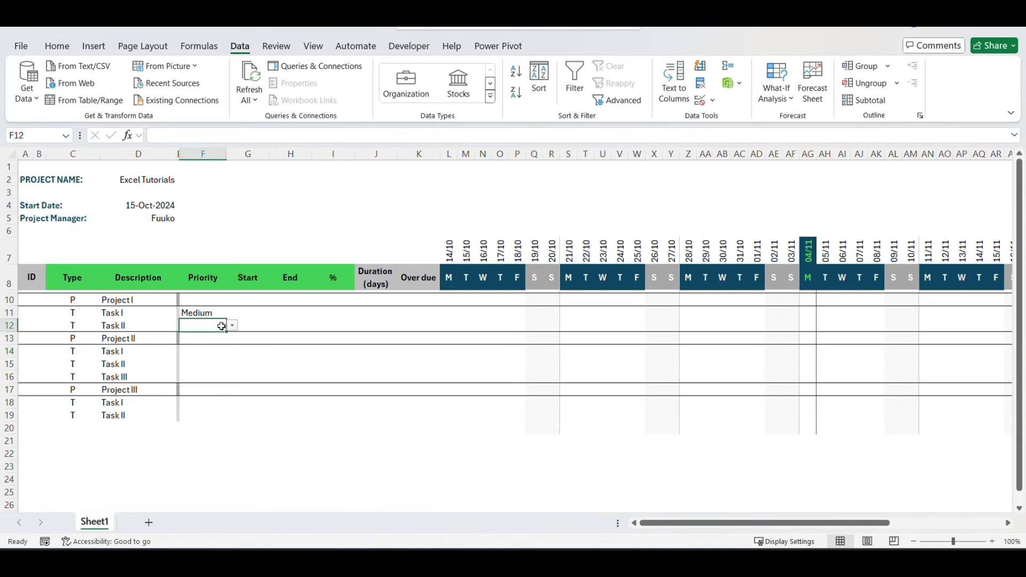
click(232, 325)
click(203, 338)
Step: Set the priorities of Project II's tasks to High for Task I, Medium for Task II and Low for Task III
click(188, 381)
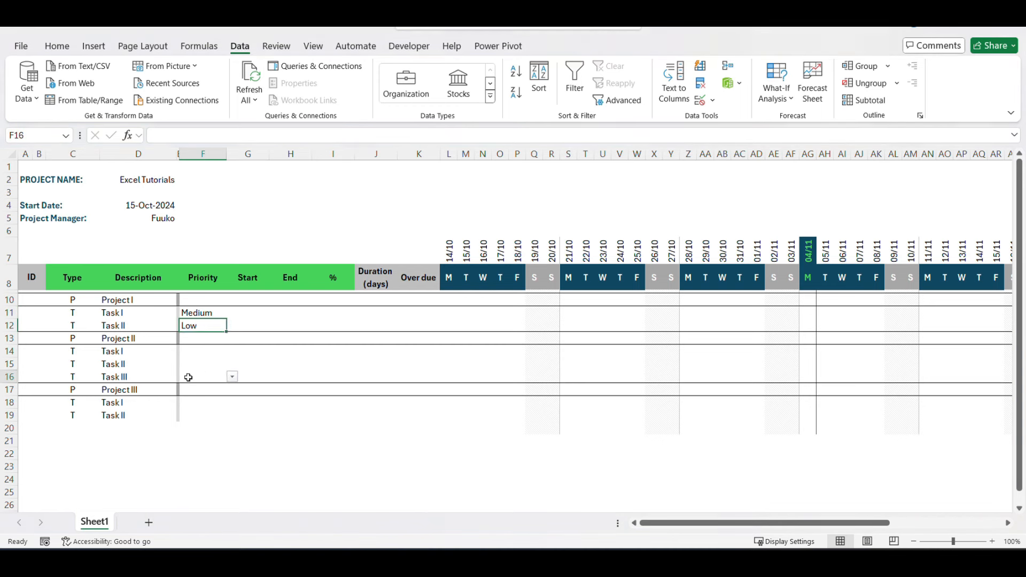
click(192, 353)
click(232, 351)
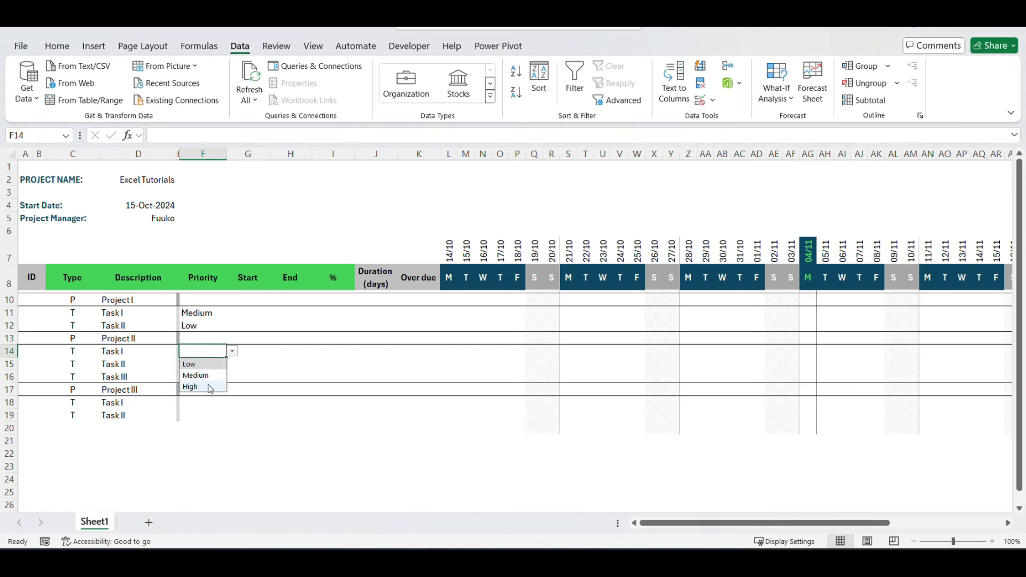
click(208, 386)
click(212, 364)
click(232, 364)
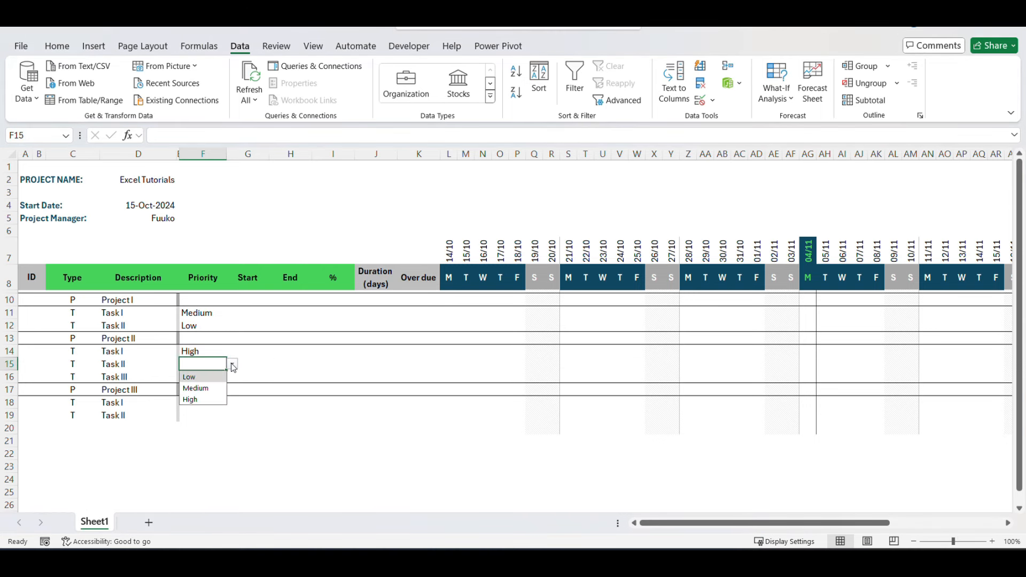
click(205, 389)
click(198, 376)
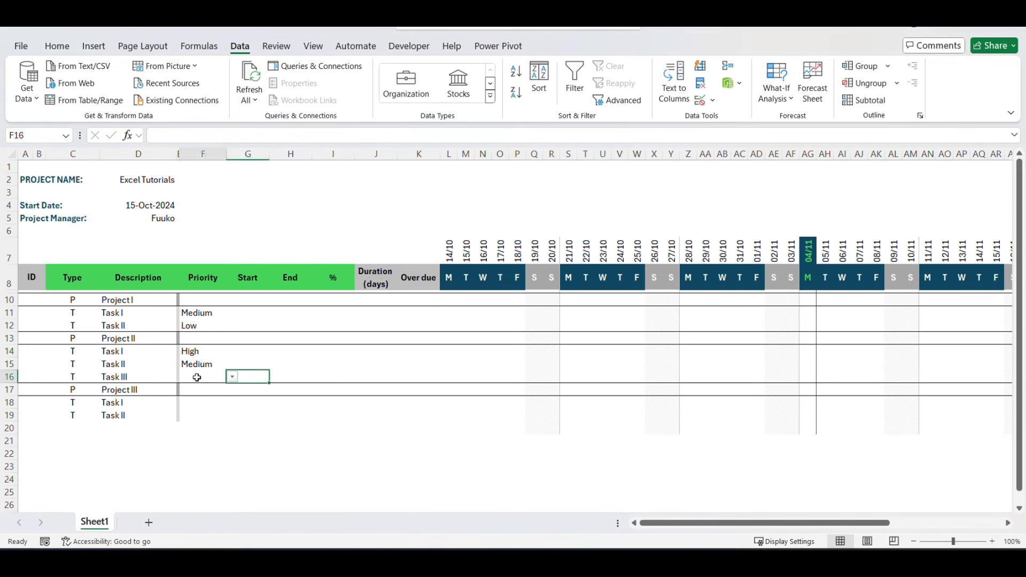
click(232, 378)
click(203, 390)
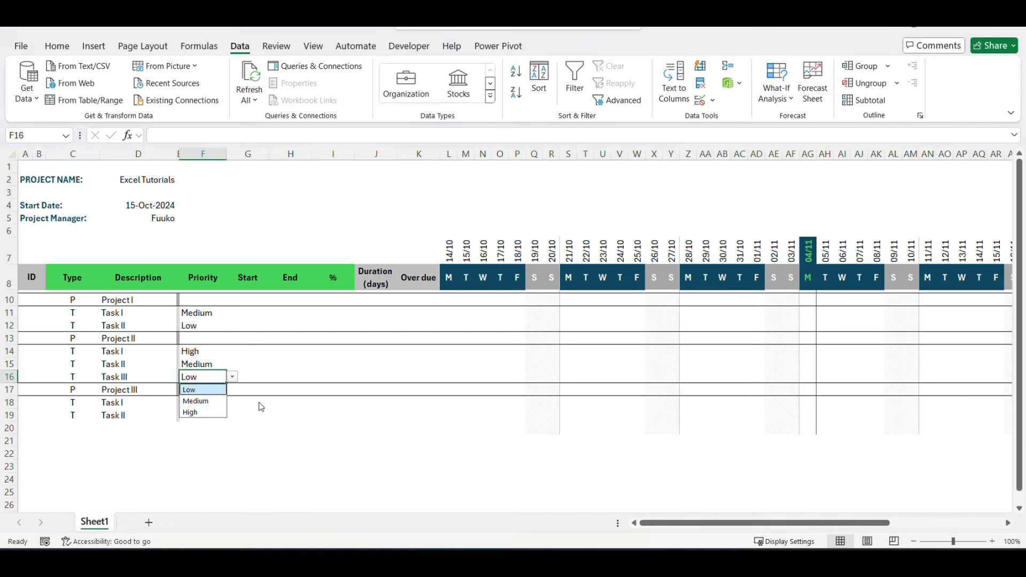
Step: Set the priorities of Project III's tasks to Medium for Task I and High for Task II
click(243, 404)
click(212, 404)
click(232, 402)
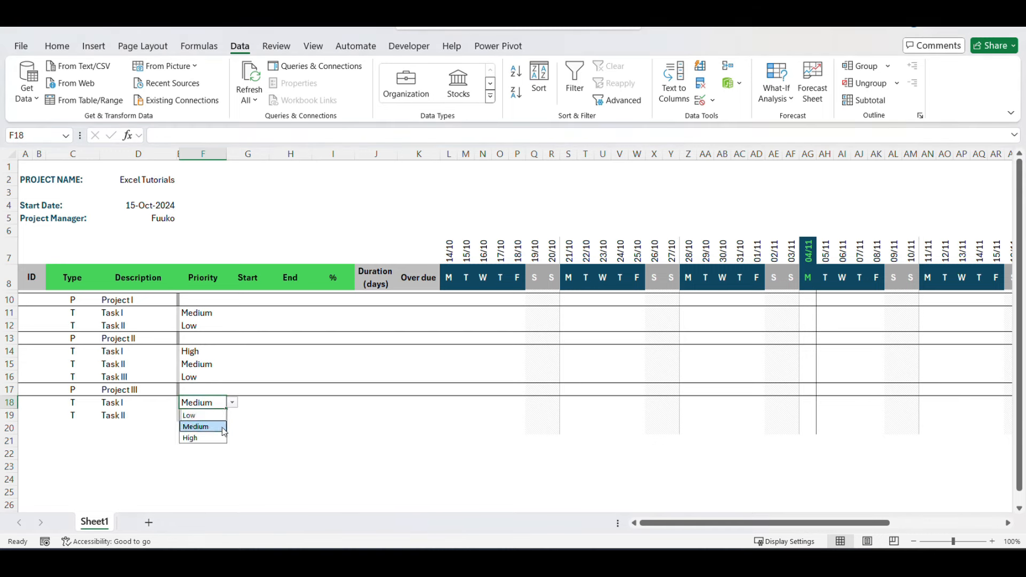
click(203, 426)
click(262, 422)
click(206, 416)
click(232, 415)
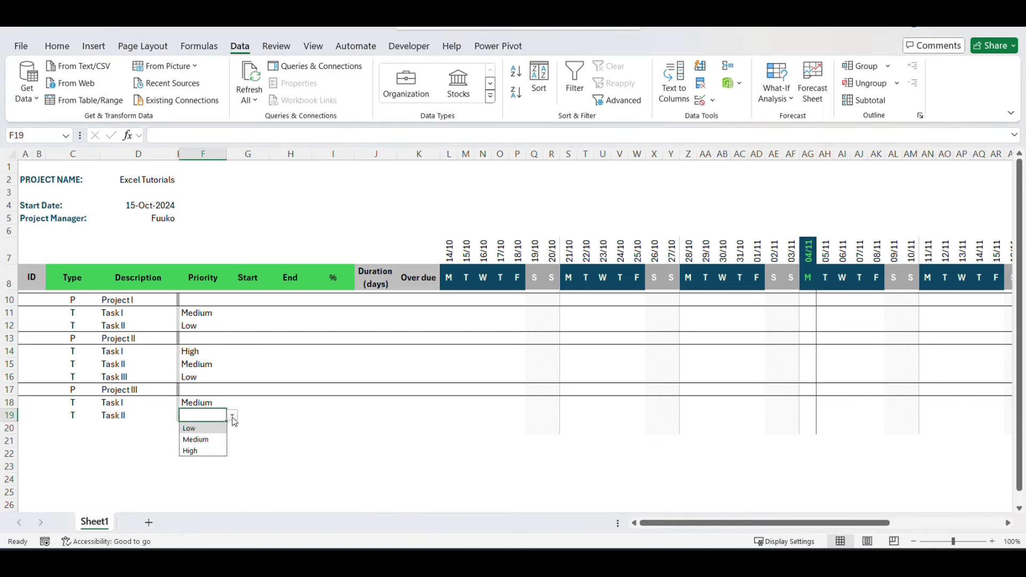
click(207, 452)
click(261, 436)
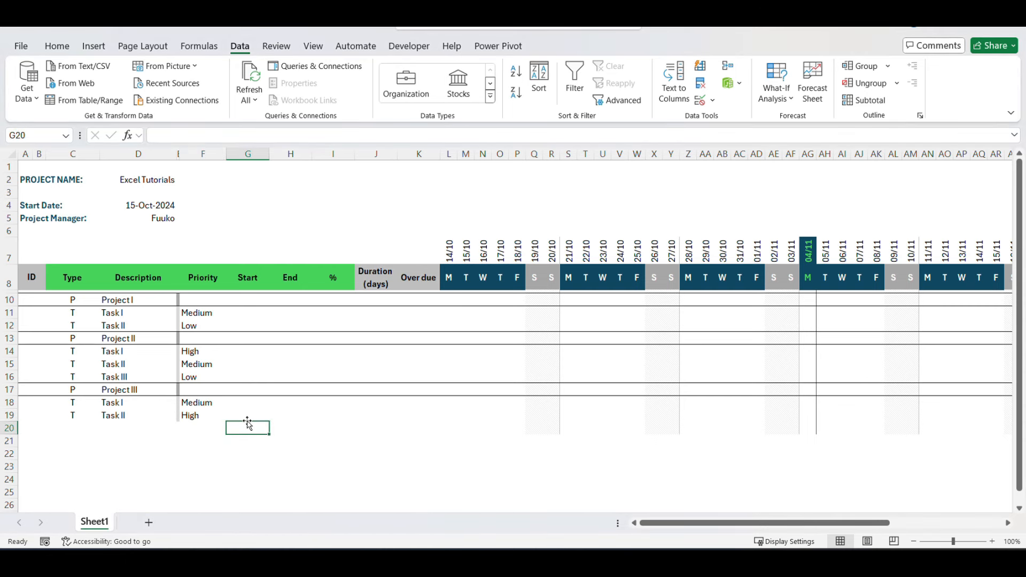
Step: Enter 10/15/2024 as the start date of Project I in G10
click(249, 312)
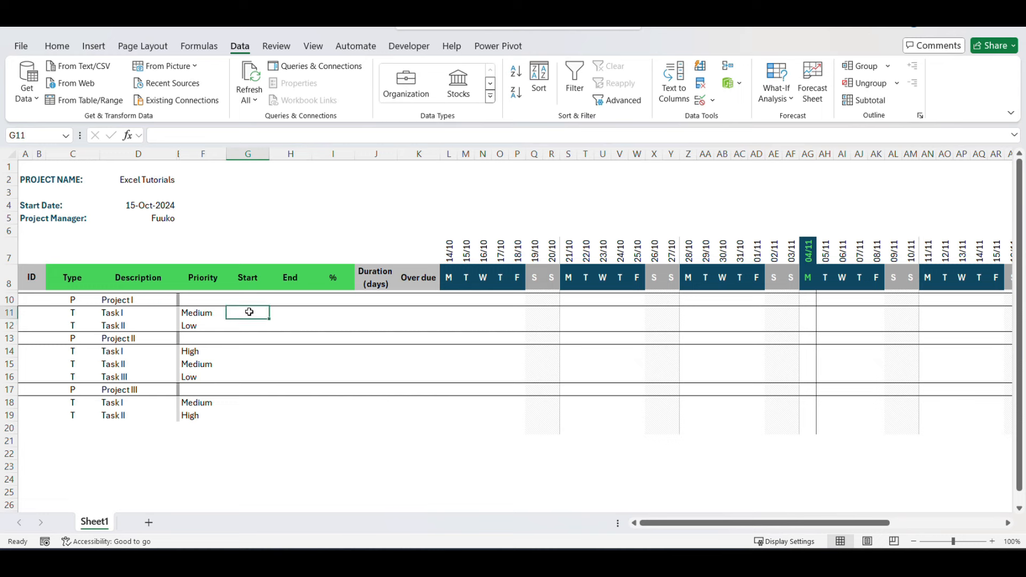
click(249, 301)
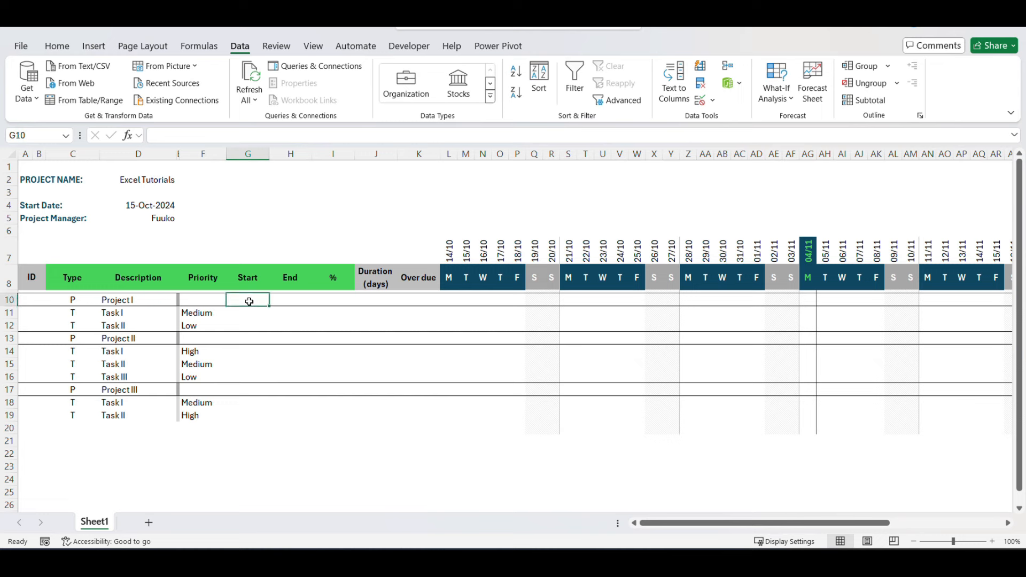
text(10/15/2024)
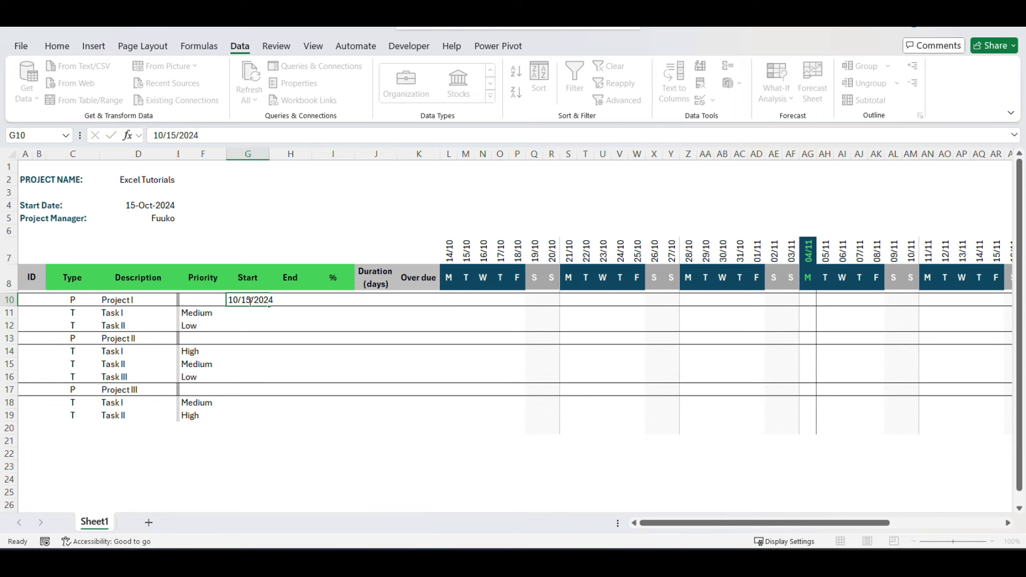
key(Return)
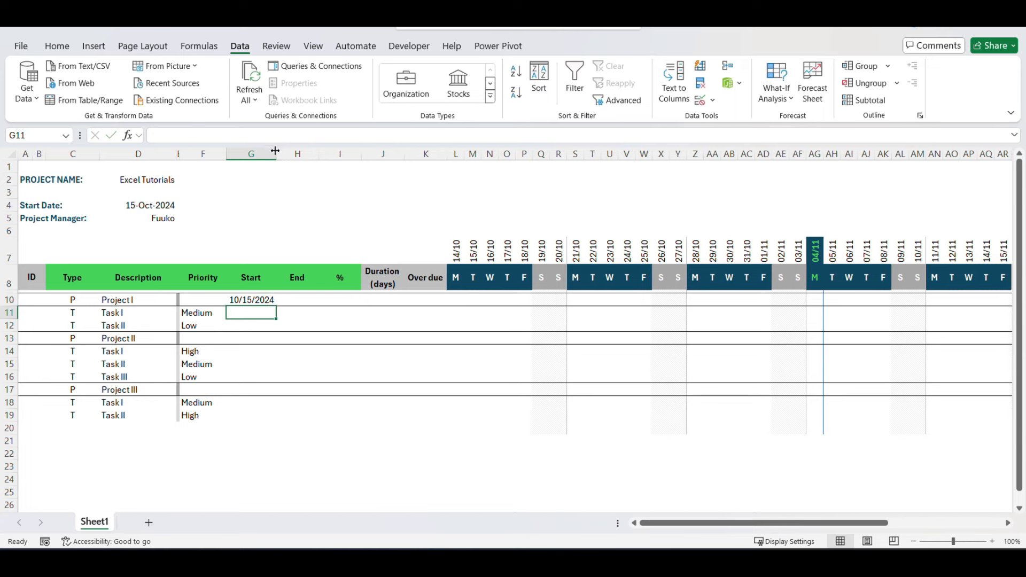
Step: Apply the custom number format dd-mmm-yyyy to the start date cells G11:G20
shift+click(240, 420)
shift+click(243, 427)
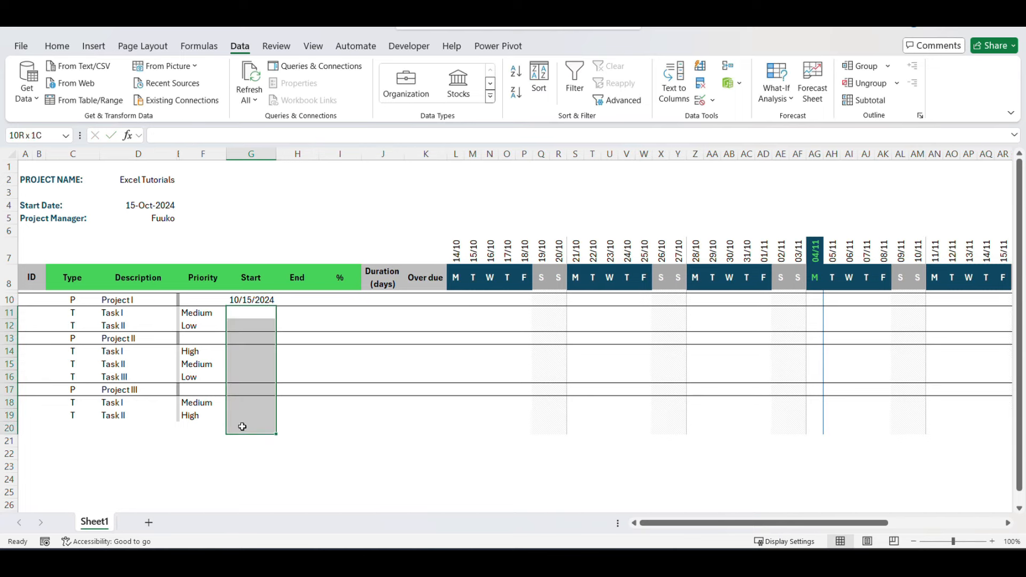
right_click(243, 426)
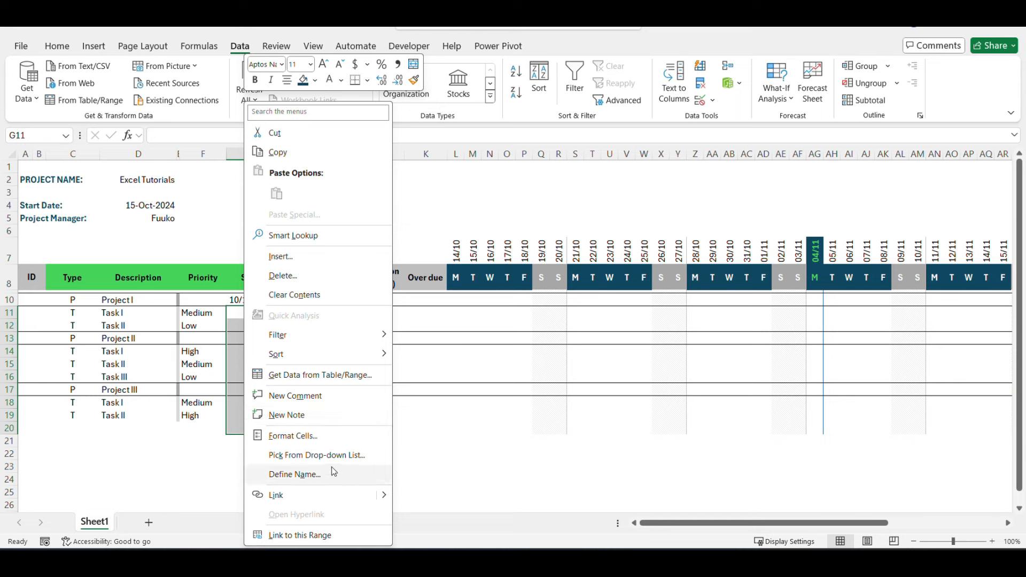
click(332, 437)
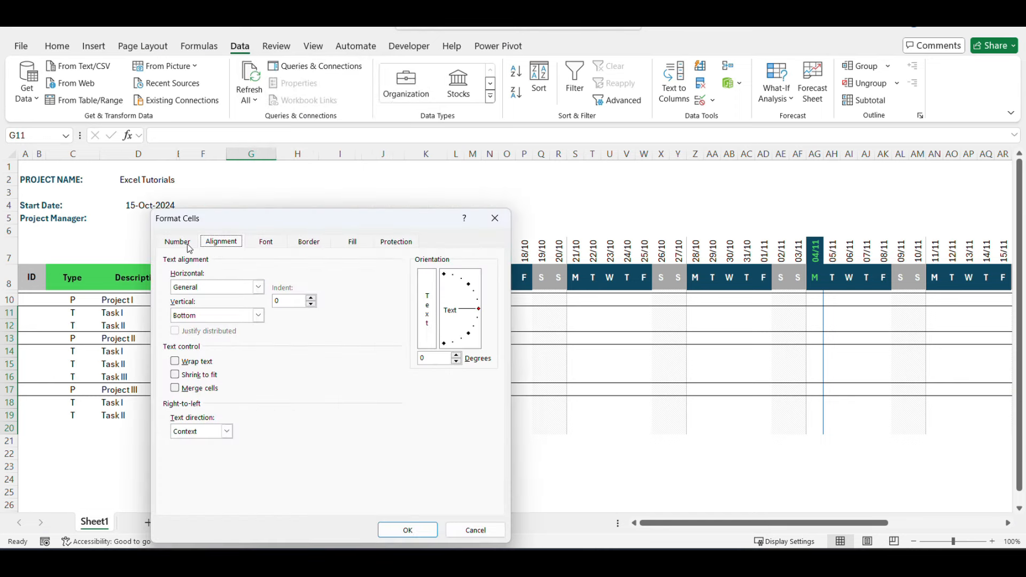
click(177, 242)
click(192, 372)
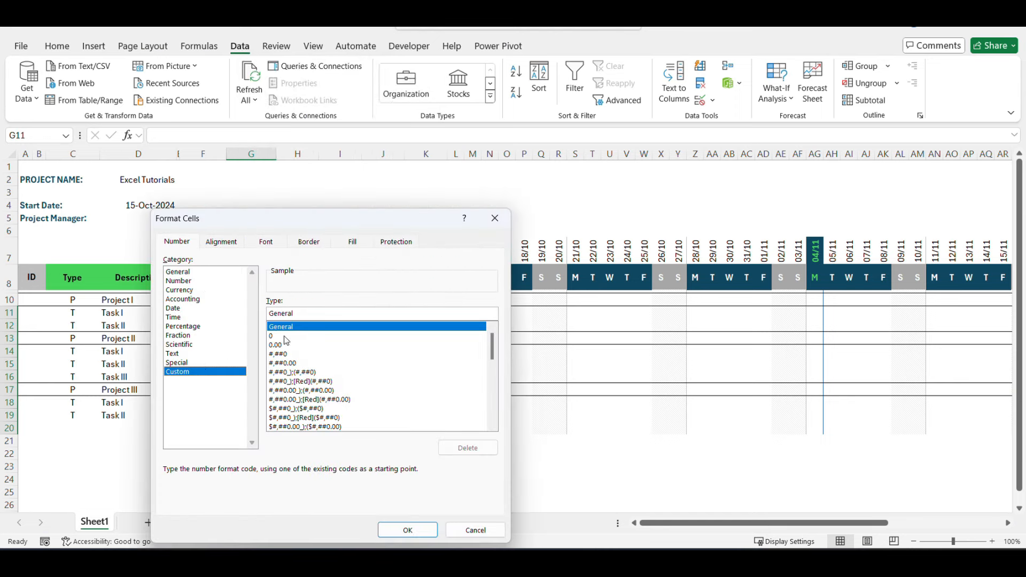
click(310, 324)
text(dd-mmm-yyyy)
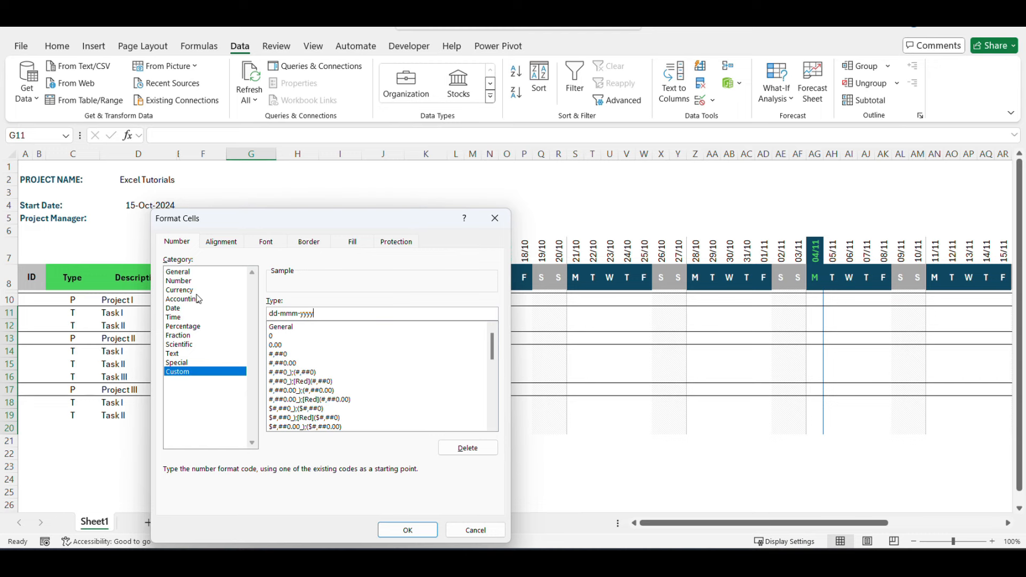
click(408, 530)
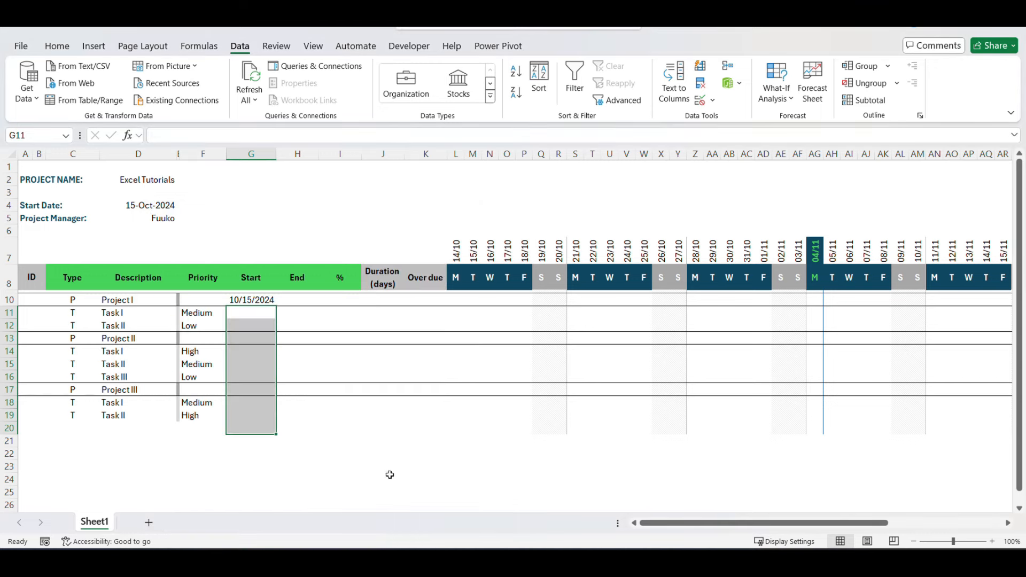
click(255, 311)
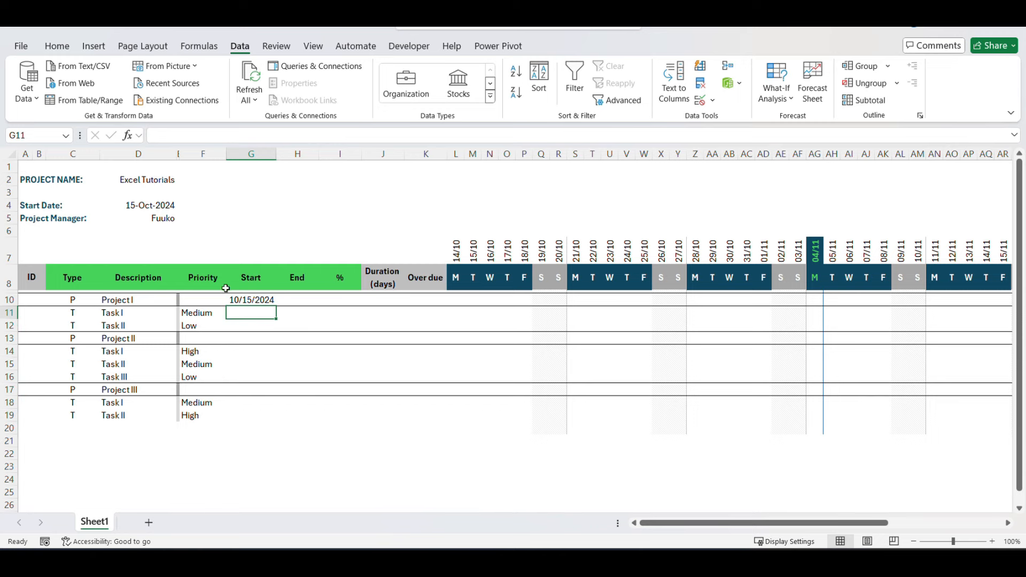
Step: Change the number format of Project I's start date in G10 to the custom code dd-mmm-yyyy
click(249, 301)
right_click(249, 300)
click(323, 424)
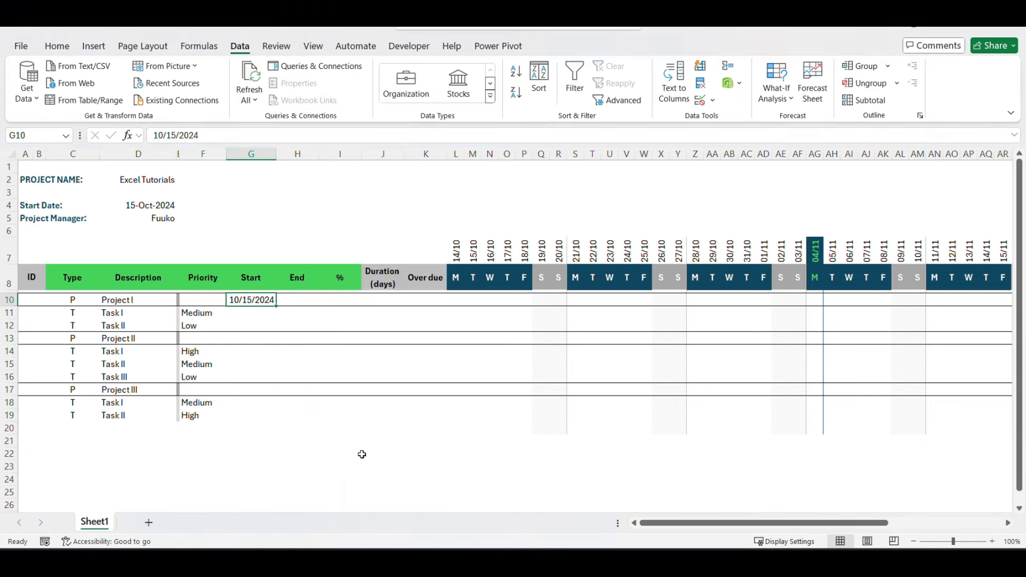
click(170, 372)
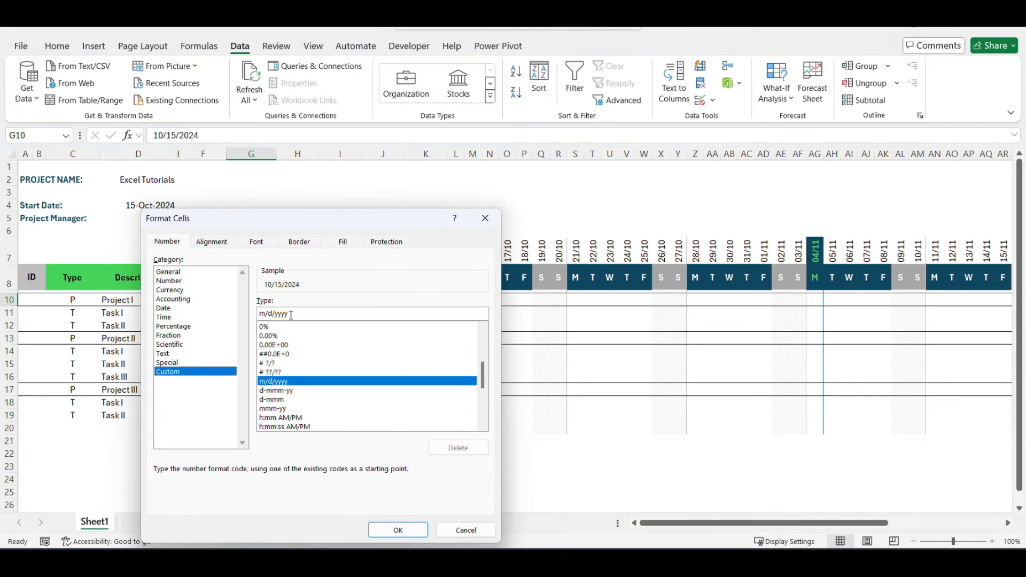
drag(291, 315, 241, 312)
text(dd-mmm-)
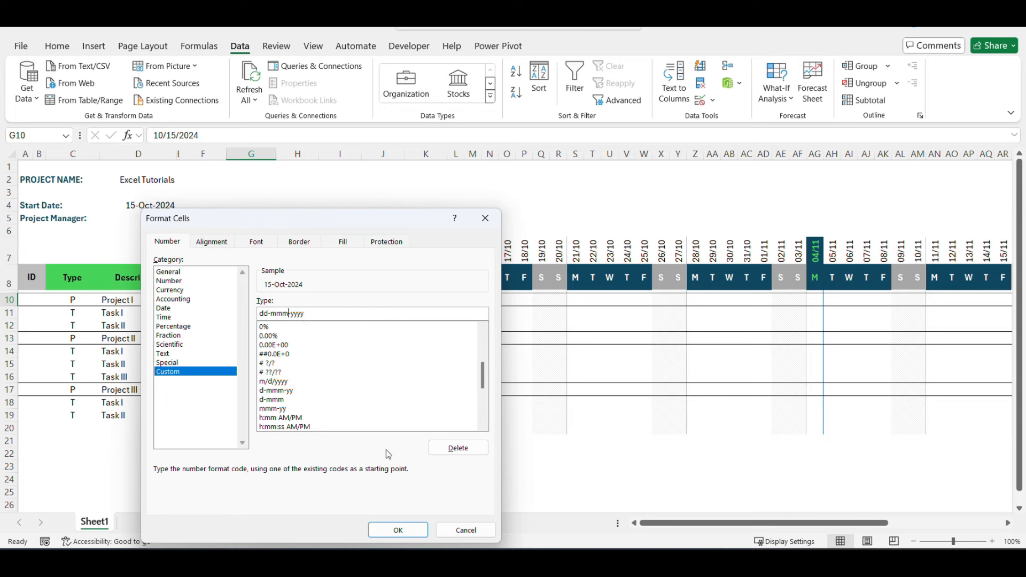
click(396, 530)
click(244, 344)
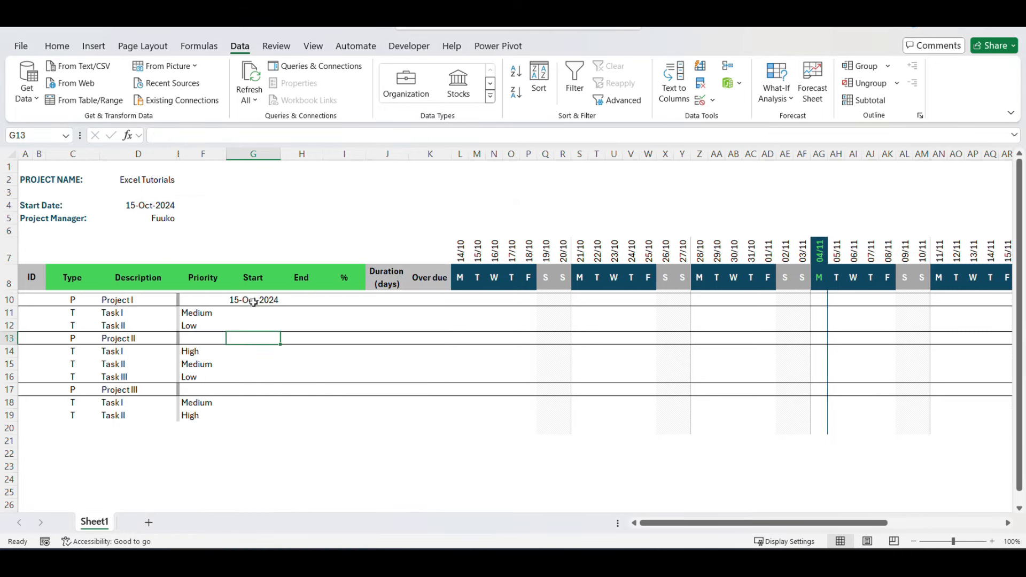
Step: Enter 10/31/2024 as the end date of Project I in H10
click(264, 301)
click(298, 300)
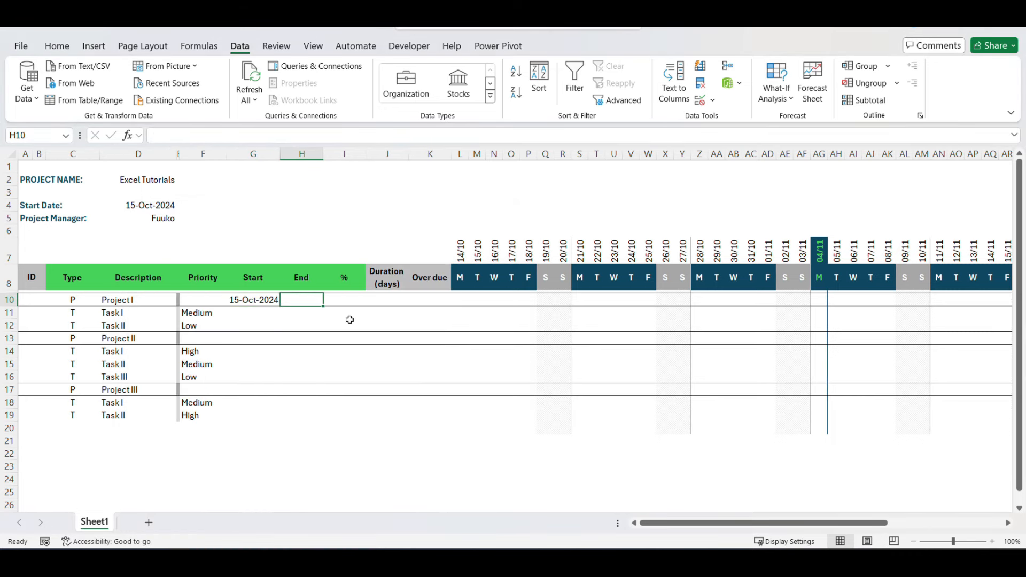
text(10/31/2024)
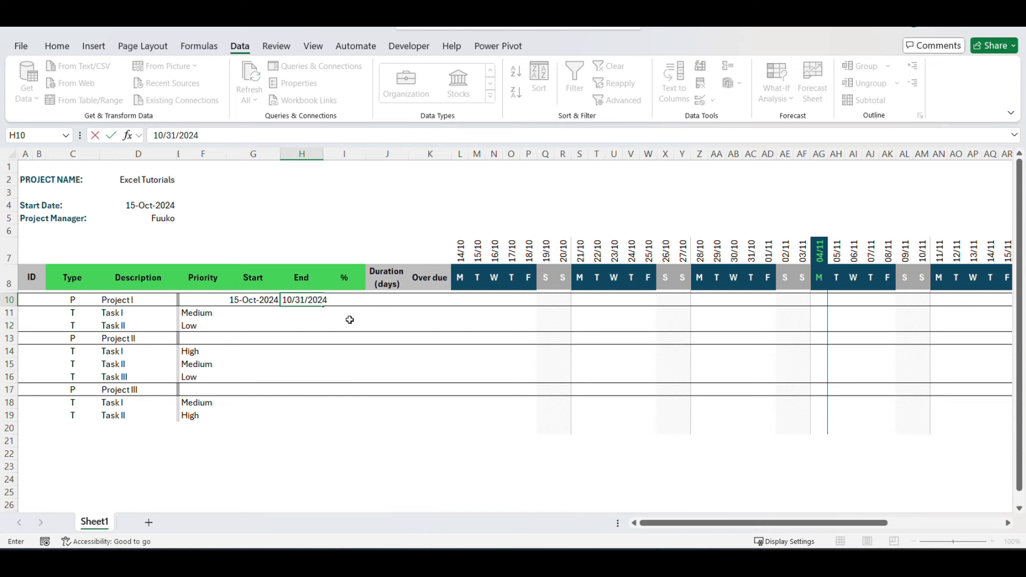
key(Return)
Step: Enter 10/15/2024 as the start date of Project I's Task I in G11 and select its end date cell
key(Left)
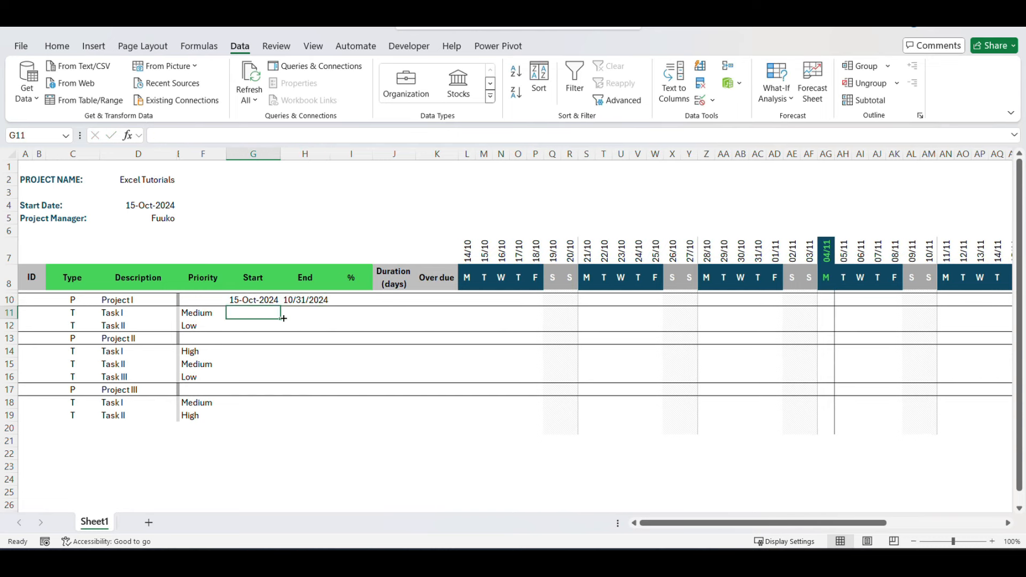
text(10/15/2024)
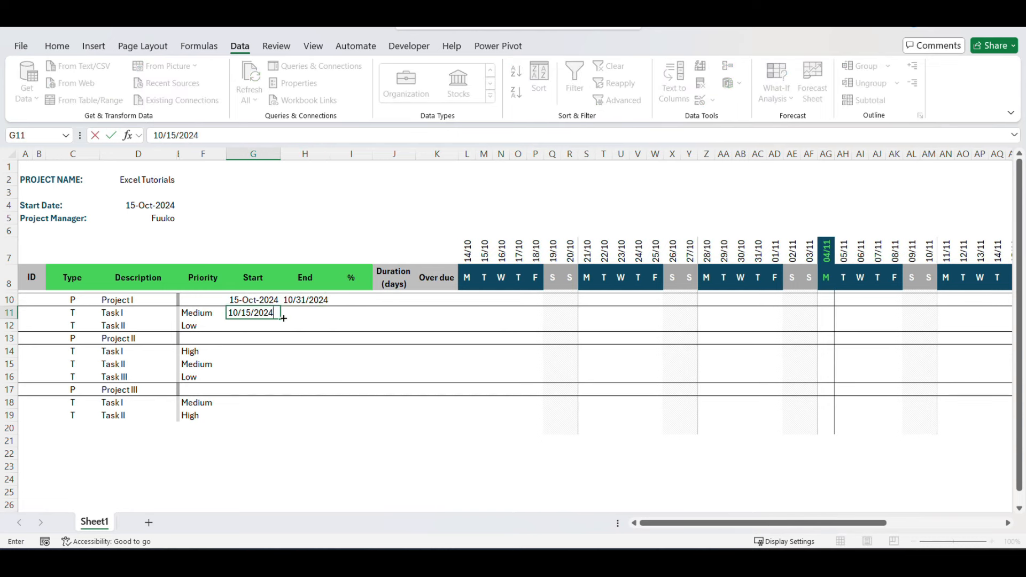
key(Return)
click(309, 312)
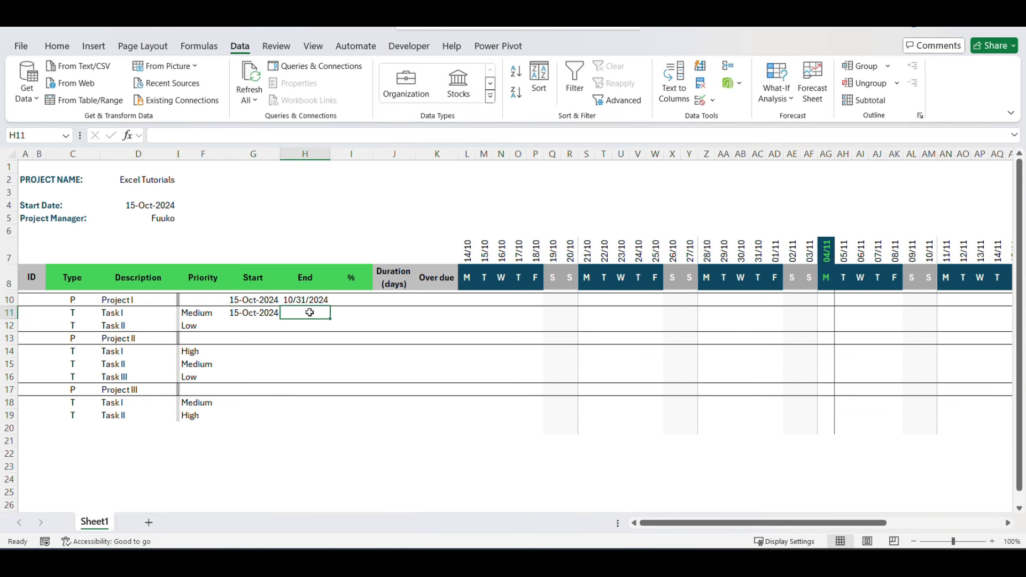
Step: For Project I, enter Task I's end date 10/20/2024 in H11 and Task II's dates 10/21/2024 and 10/31/2024 in G12 and H12
text(10/20/2024)
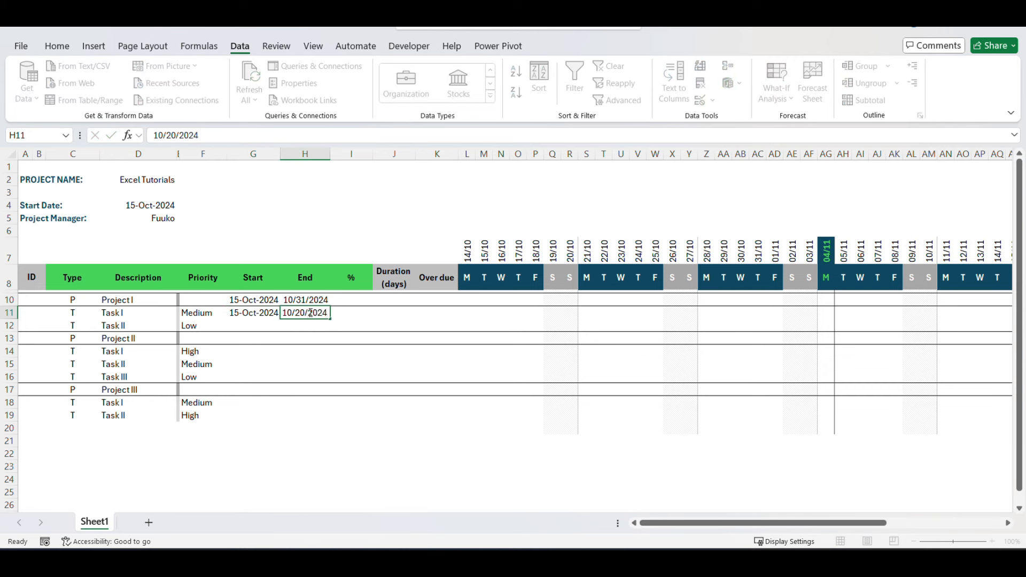
key(Return)
click(253, 324)
text(10/2)
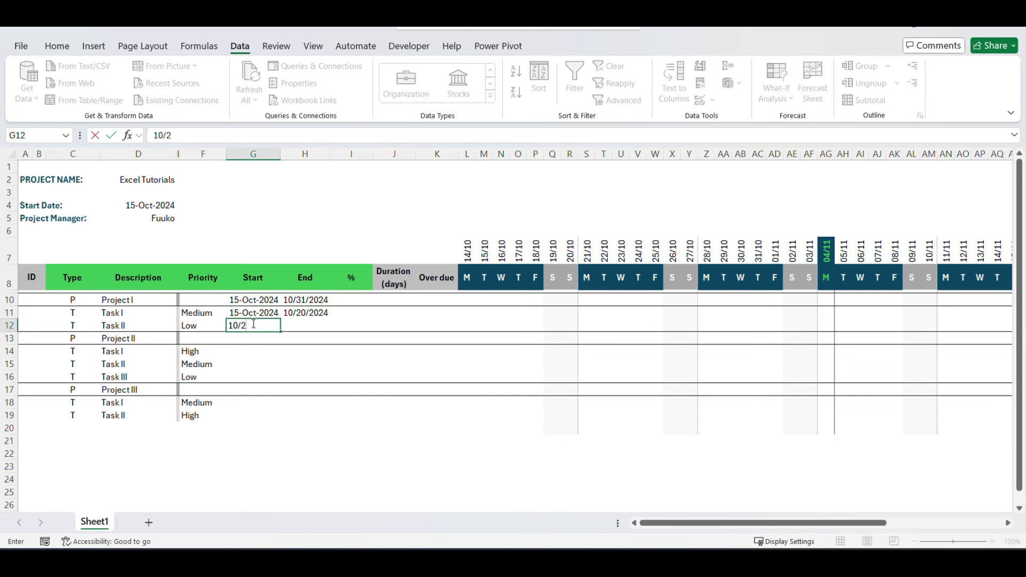
text(1/2024)
key(ctrl+Return)
click(313, 325)
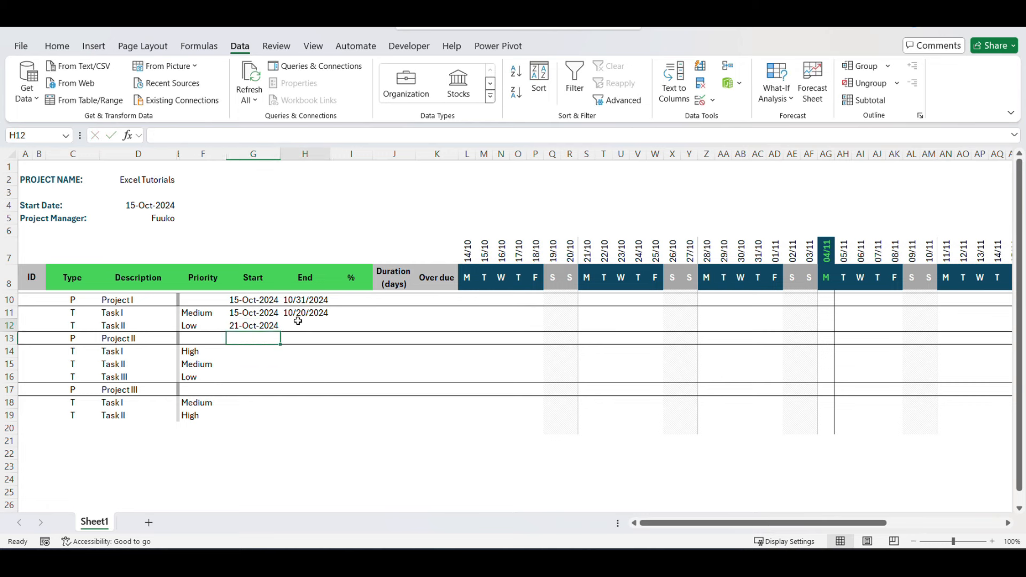
text(10/31/2024)
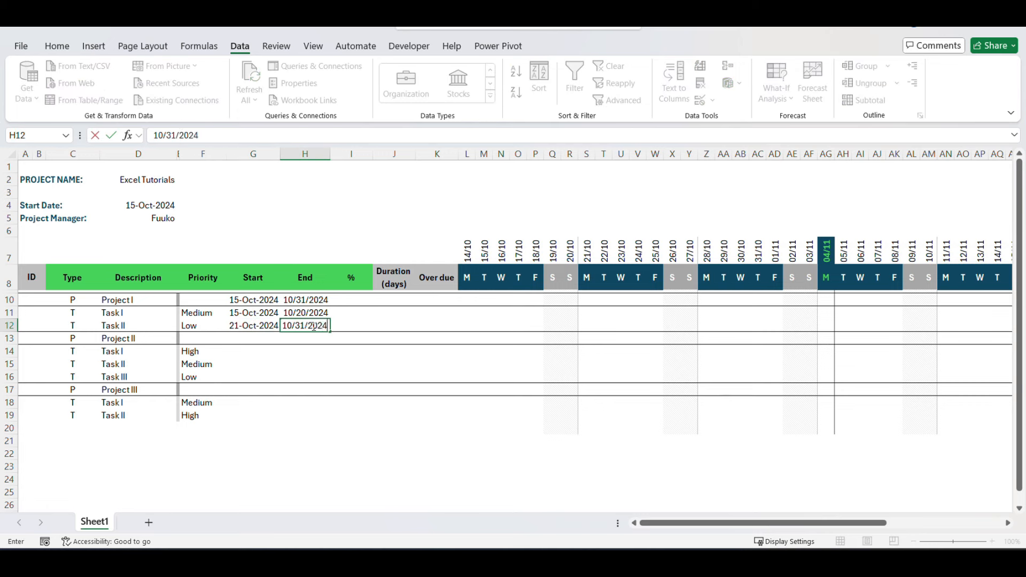
key(Return)
Step: Apply the custom number format dd-mmm-yyyy to the end date cells H10:H20
drag(314, 300, 314, 426)
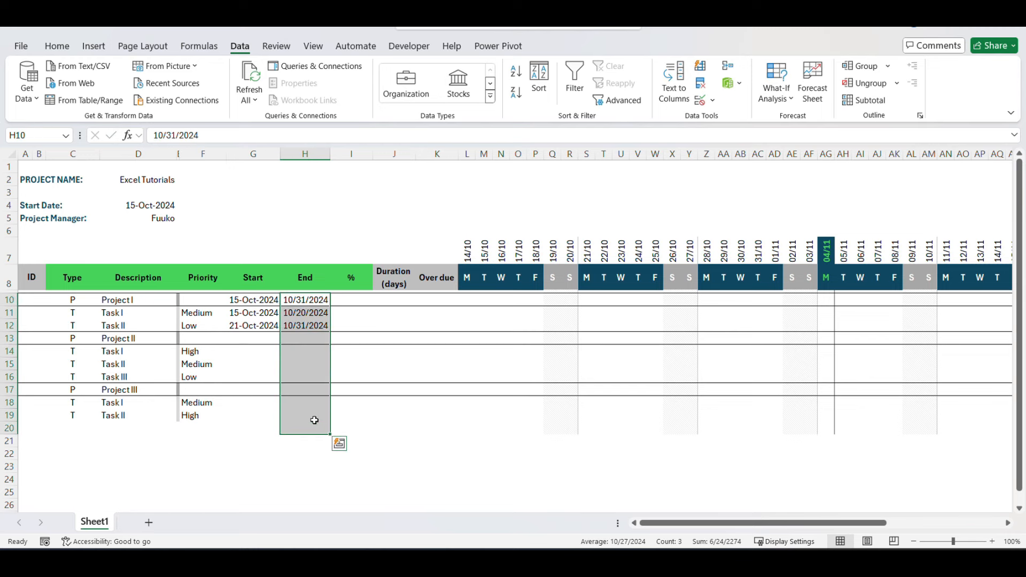
key(ctrl+1)
click(538, 356)
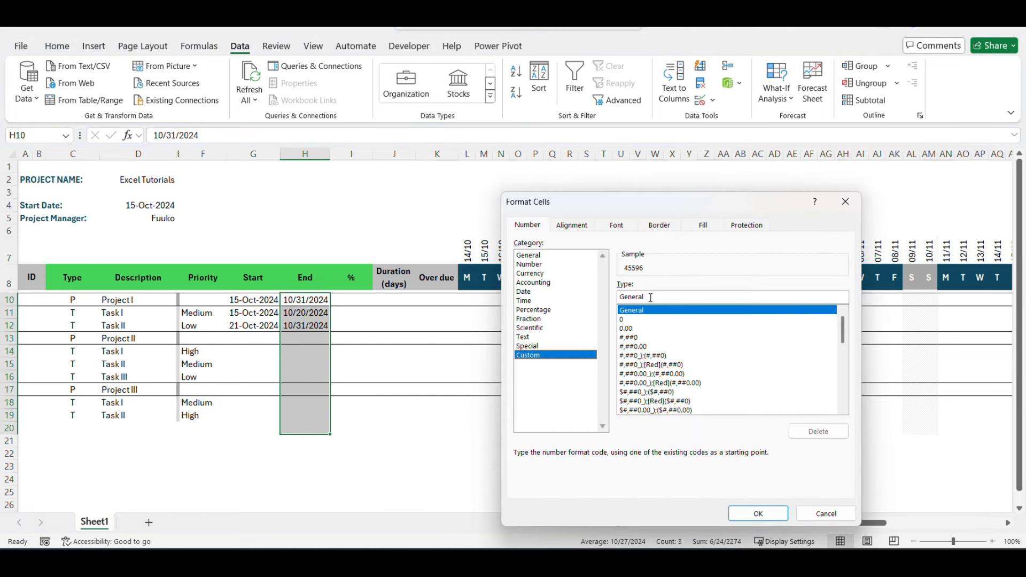
double_click(656, 295)
text(dd)
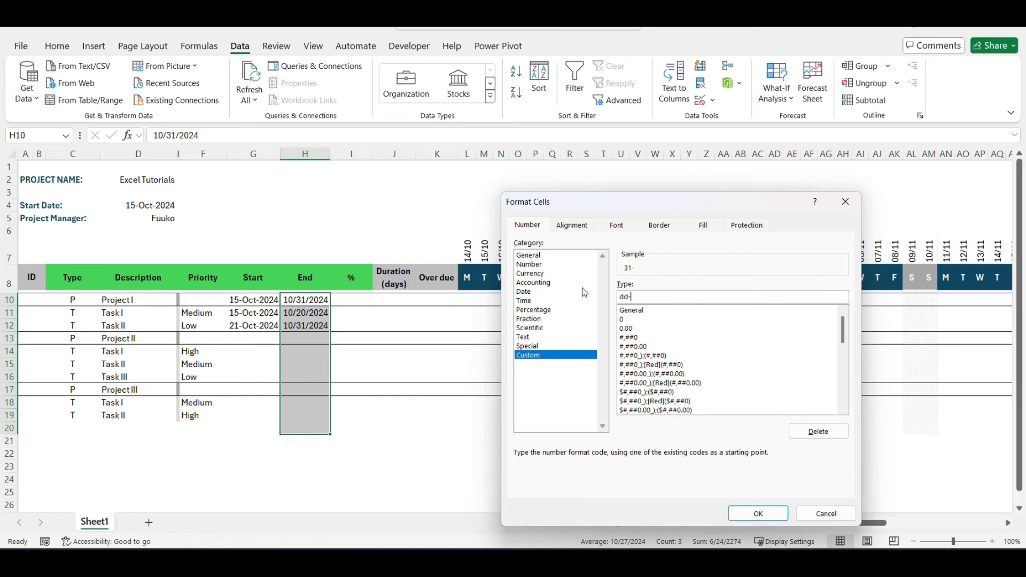
text(-mmm-yyyy)
click(748, 513)
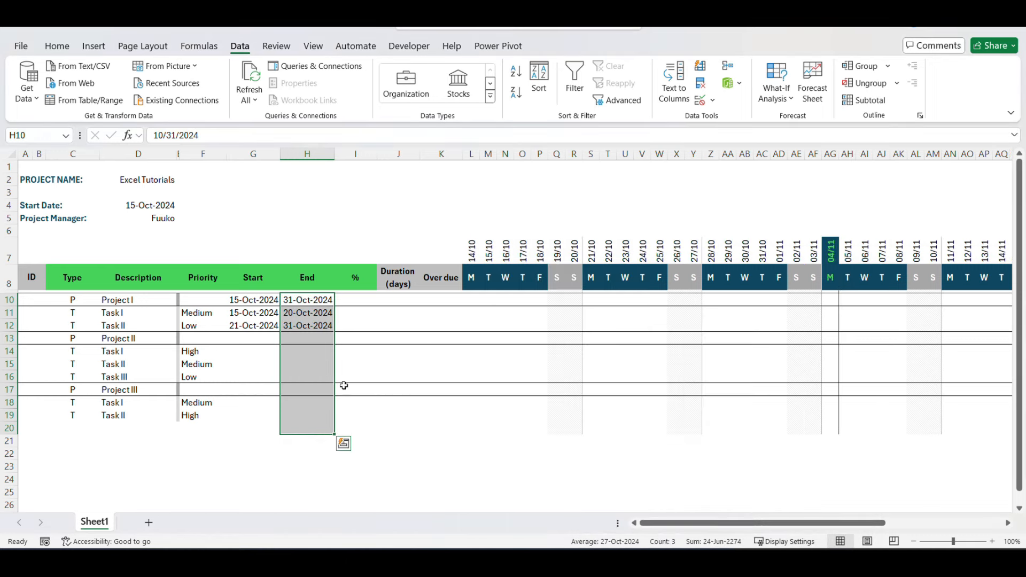
click(315, 370)
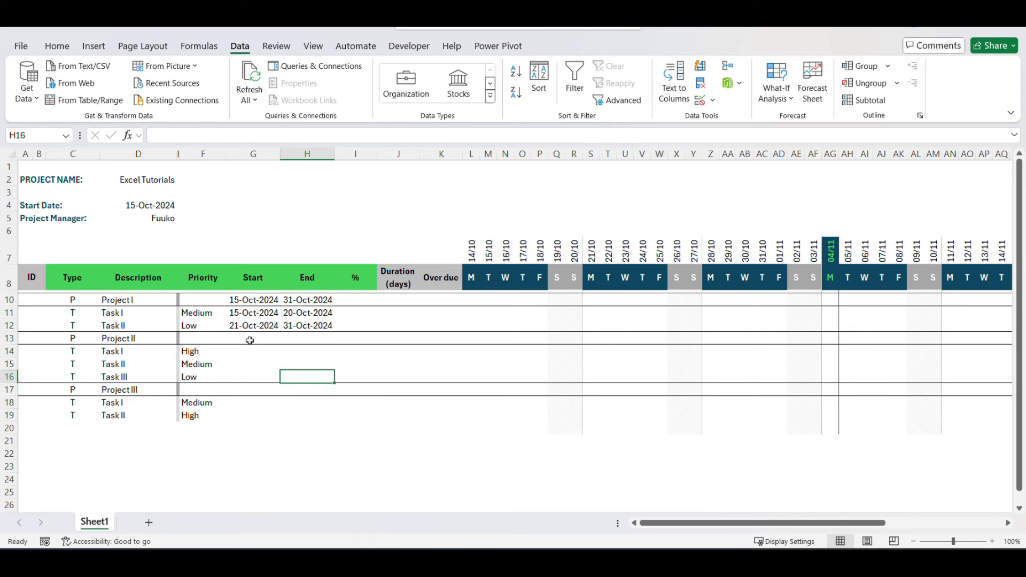
Step: Enter Project II's start date 10/26/2024 in G13 and its end date 11/10/2024 in H13
click(254, 340)
text(10/26/2024)
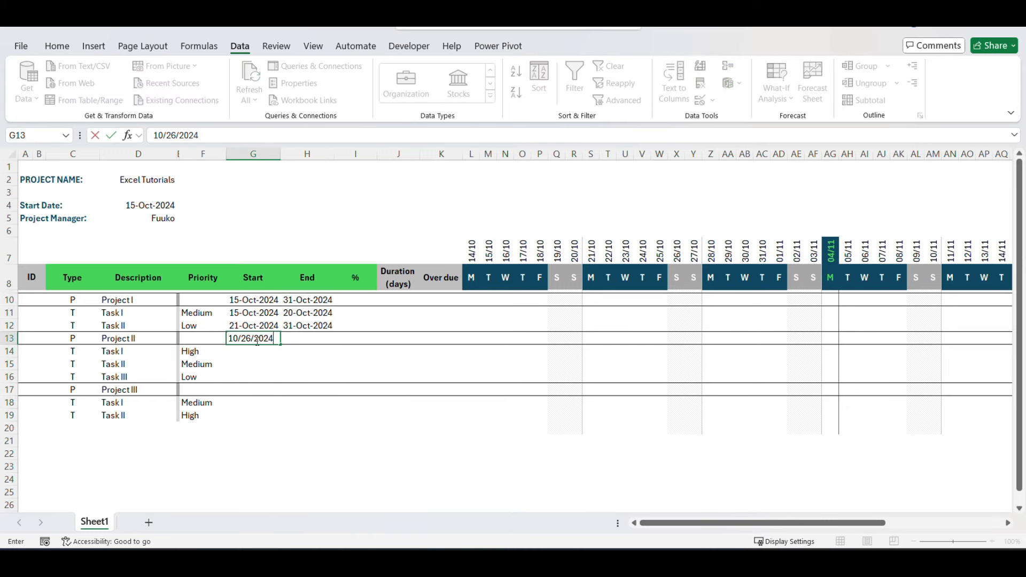
key(Return)
click(307, 338)
text(11/10/2024)
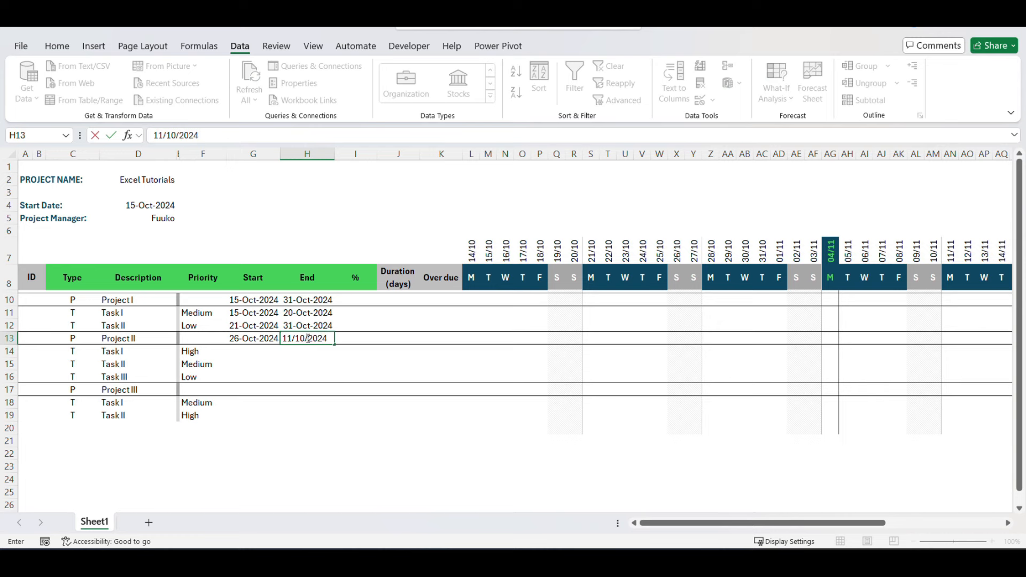
Step: Enter 10/26/2024 as the start date and 11/01/2024 as the end date of Project II's Task I in row 14
click(256, 355)
text(10/26/2024)
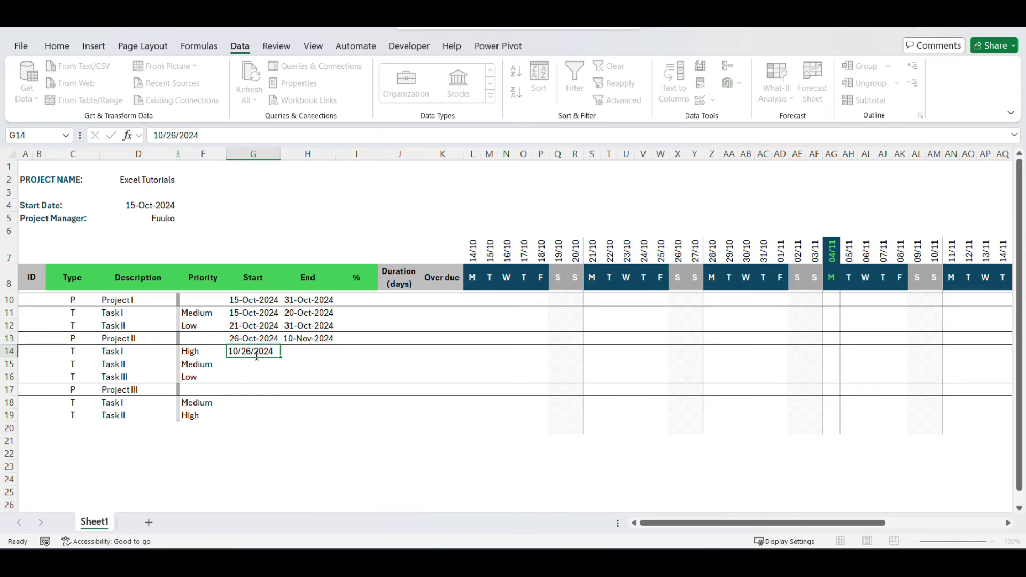
click(303, 354)
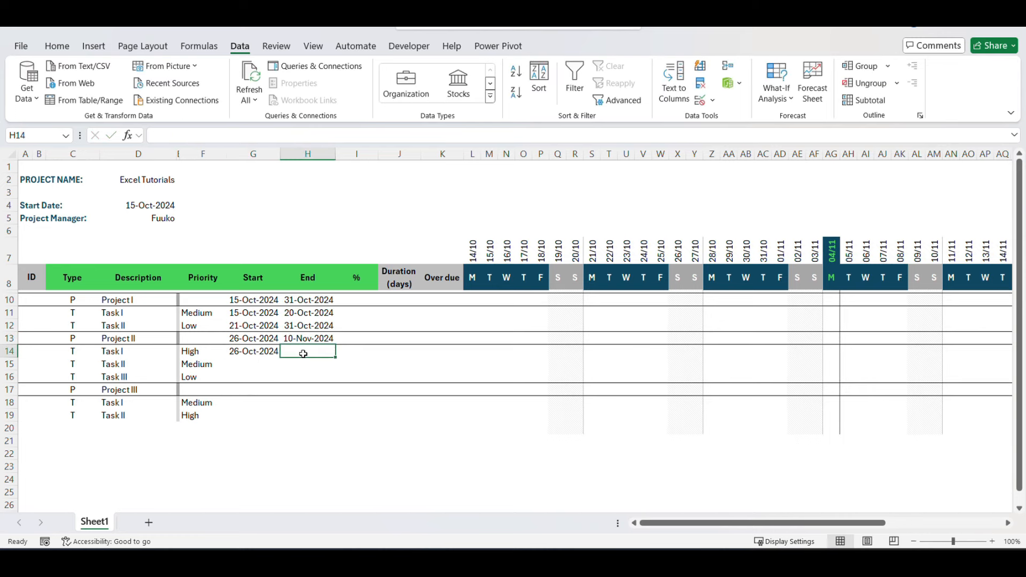
text(11/01/2024)
key(Return)
Step: Enter 11/02/2024 as the start date and 11/07/2024 as the end date of Project II's Task II in row 15
click(255, 363)
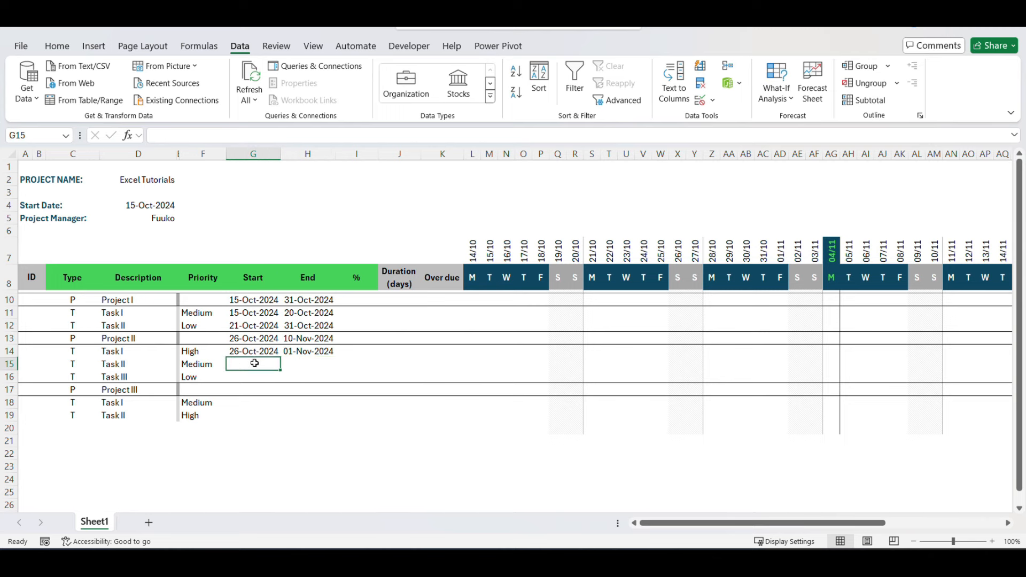
text(11/02/2024)
click(321, 364)
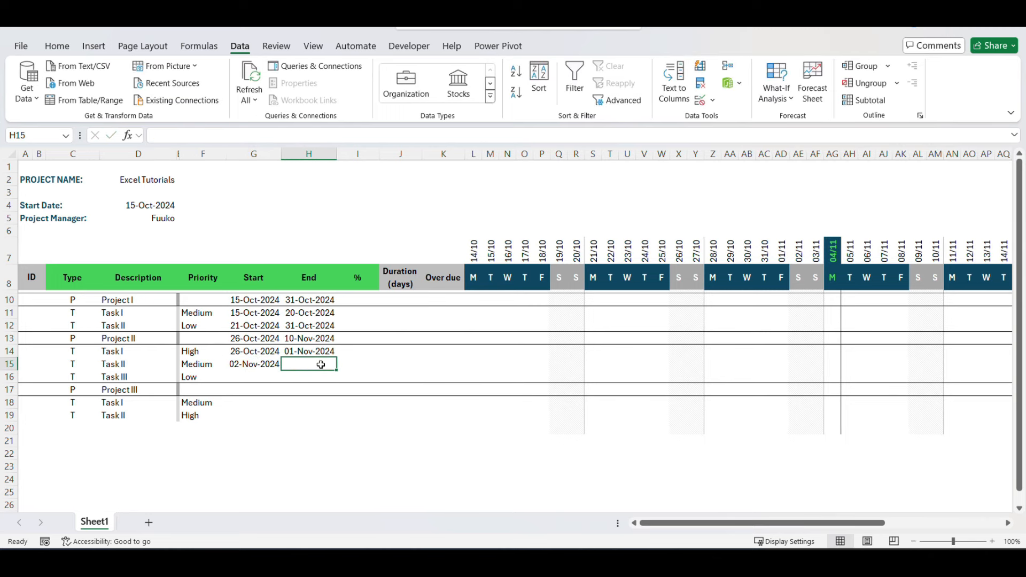
text(11/07/2024)
key(Return)
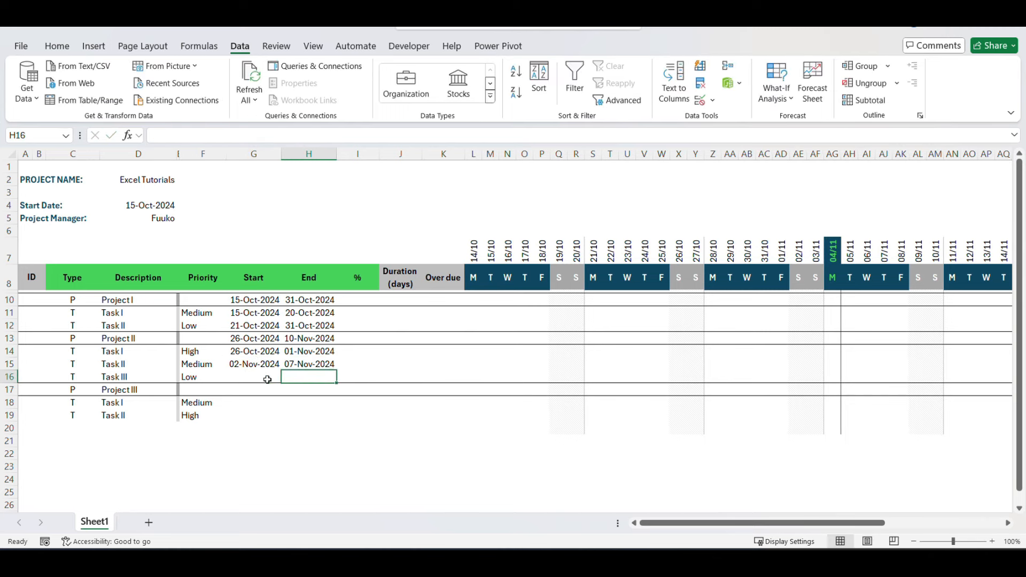
Step: Enter 11/08/2024 as the start date and 11/10/2024 as the end date of Project II's Task III in row 16
click(264, 379)
text(11/08/2024)
key(Return)
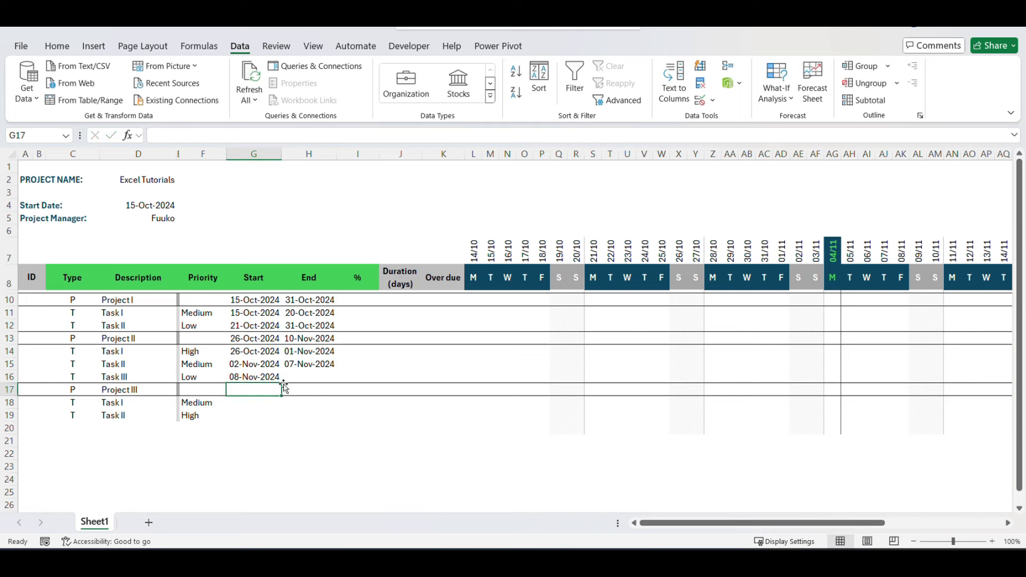
click(296, 378)
text(11/10/2024)
key(Return)
Step: Enter Project III's start date 11/04/2024 in G17 and its end date 11/20/2024 in H17
click(256, 390)
text(11/04)
text(/2024)
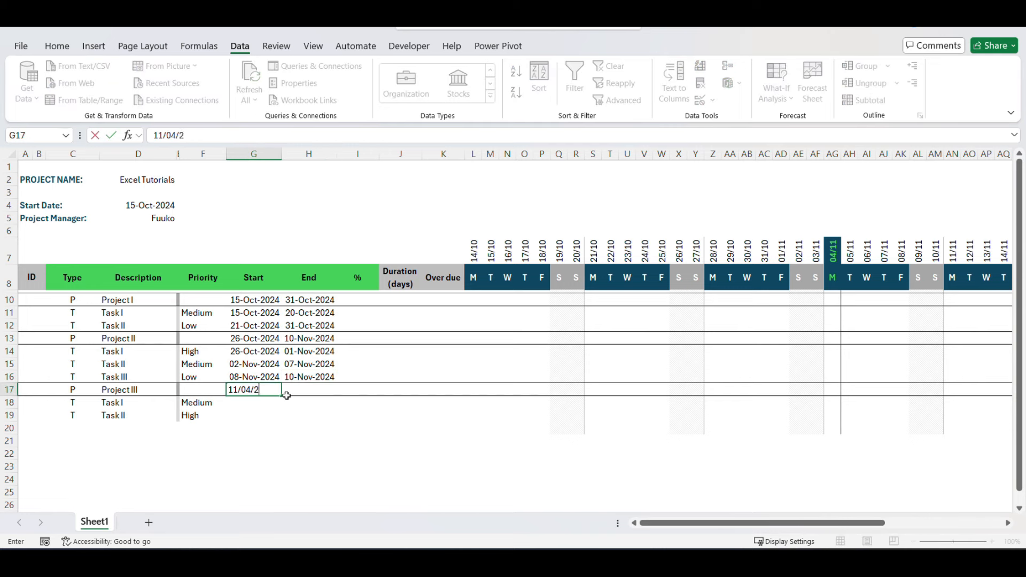
click(313, 392)
text(11/20/2024)
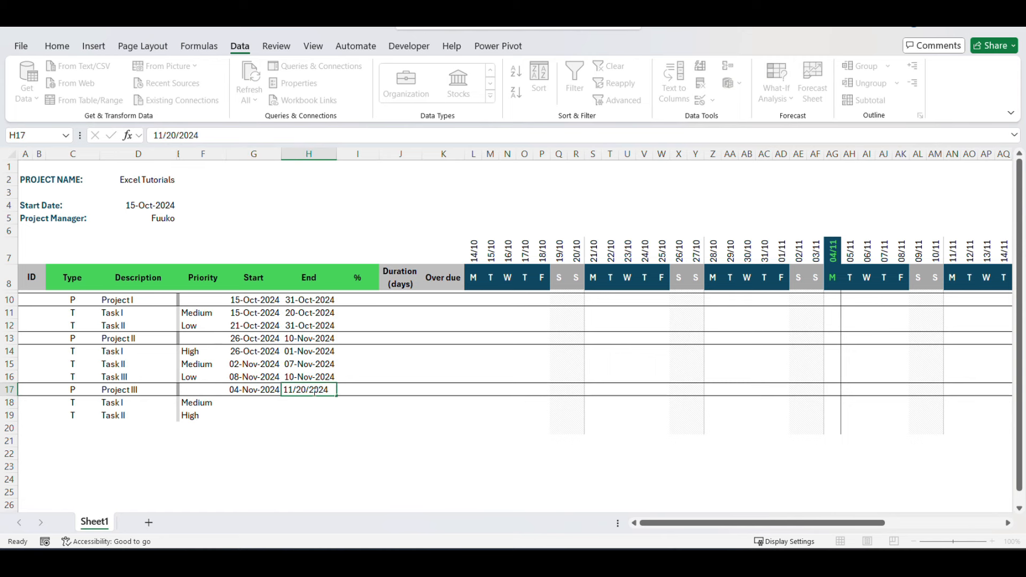
Step: Enter 11/04/2024 as the start date of Project III's Task I in G18 and begin entering its end date in H18
click(256, 404)
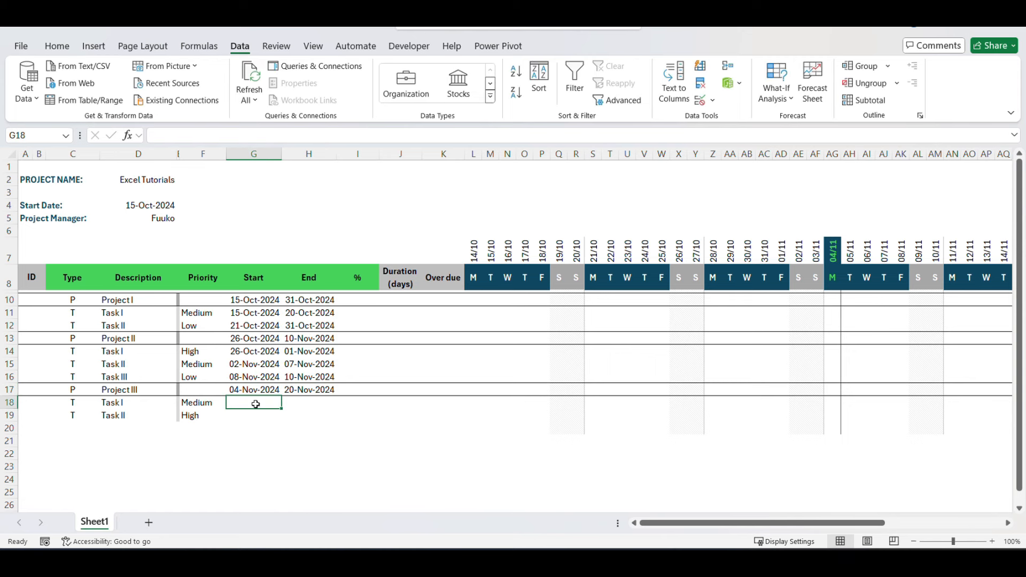
text(11/04/2024)
click(315, 402)
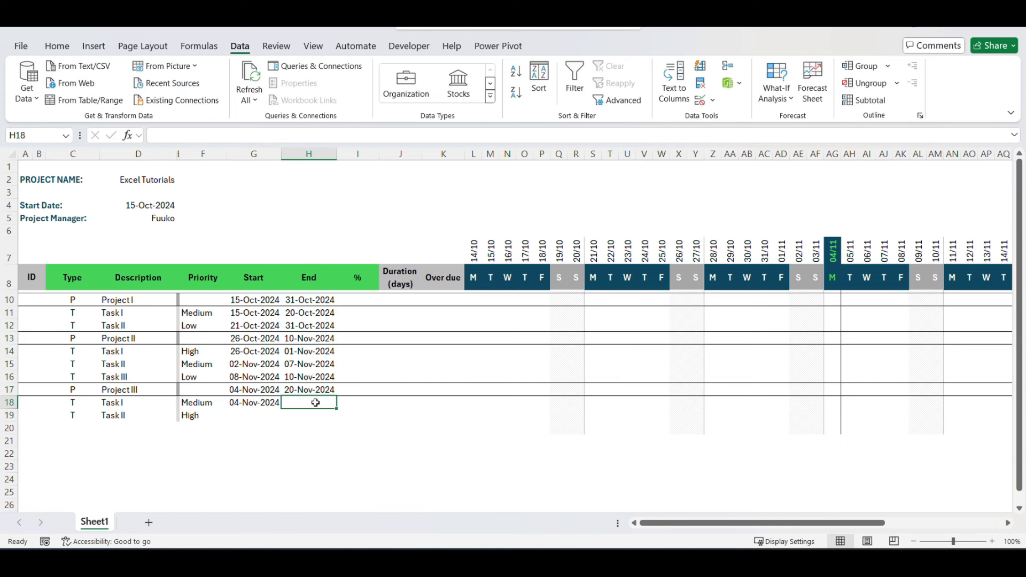
text(11/0)
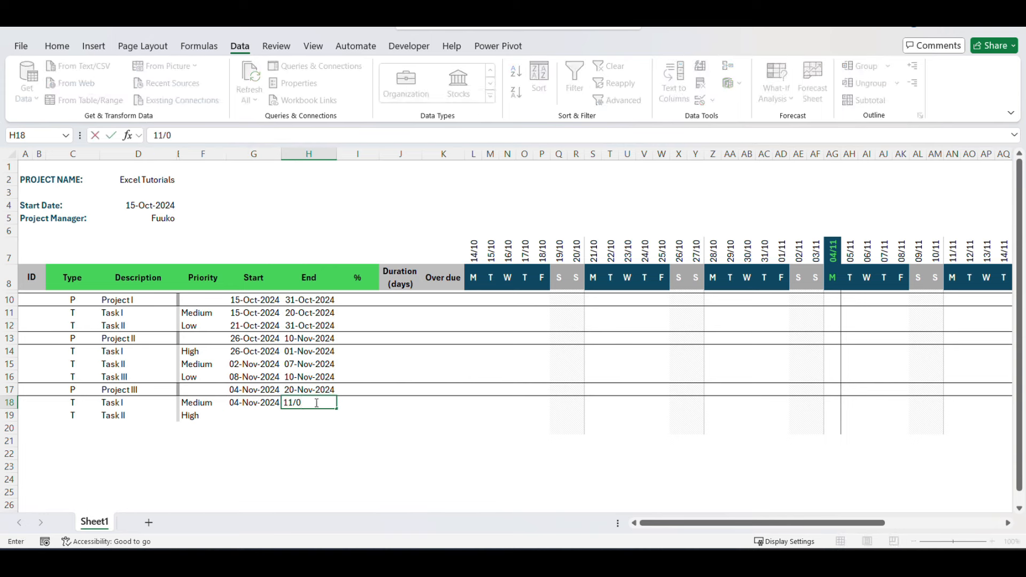
Step: Complete Project III's dates: Task I ends 11/07/2024, and Task II runs from 11/08/2024 to 11/20/2024
text(7/2024)
key(Return)
click(262, 414)
text(11/0)
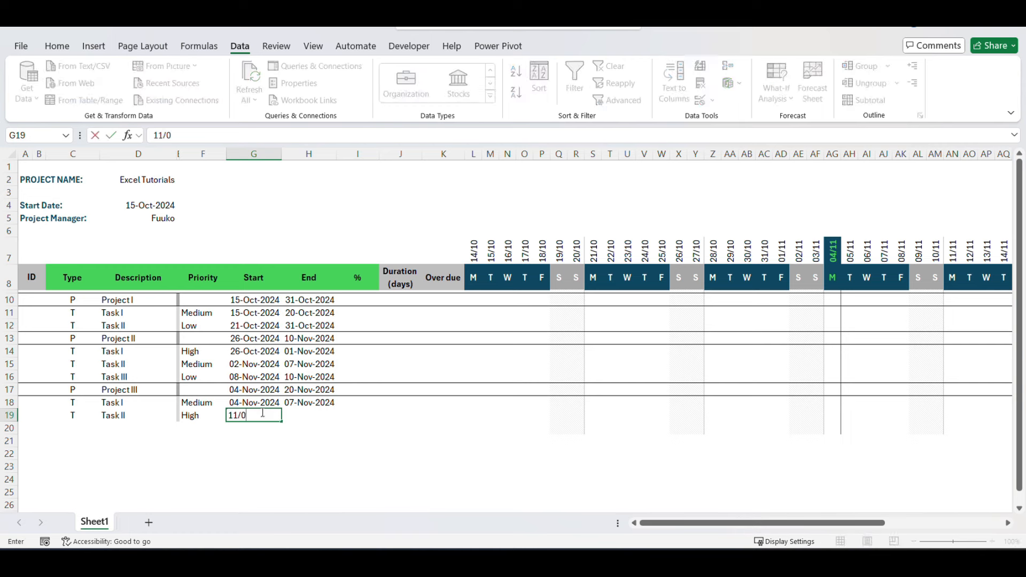
text(8/2024)
click(315, 415)
text(11/20/2024)
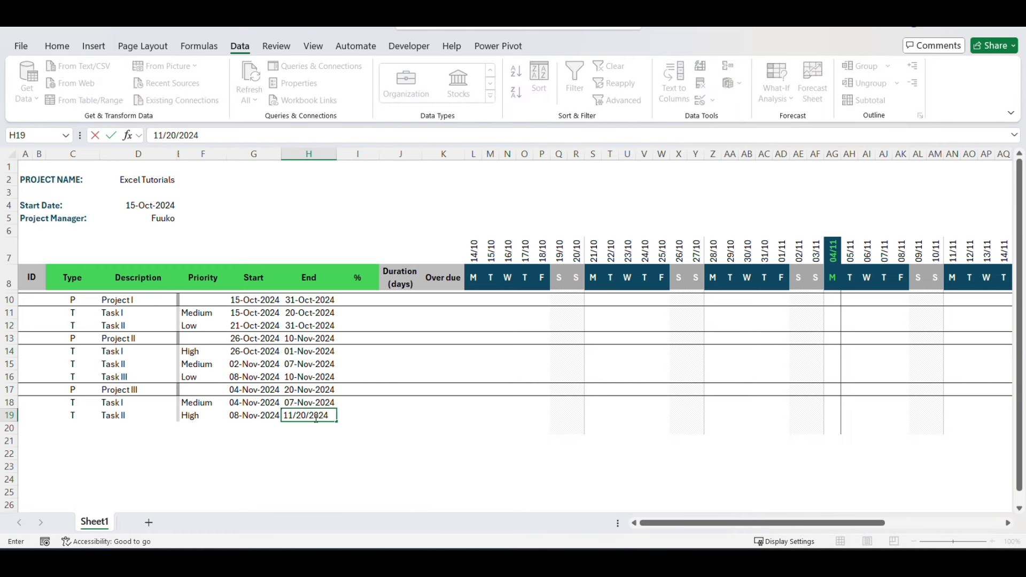
key(Return)
Step: Enter 100 in the % column for Project I's Task I and Task II
click(363, 312)
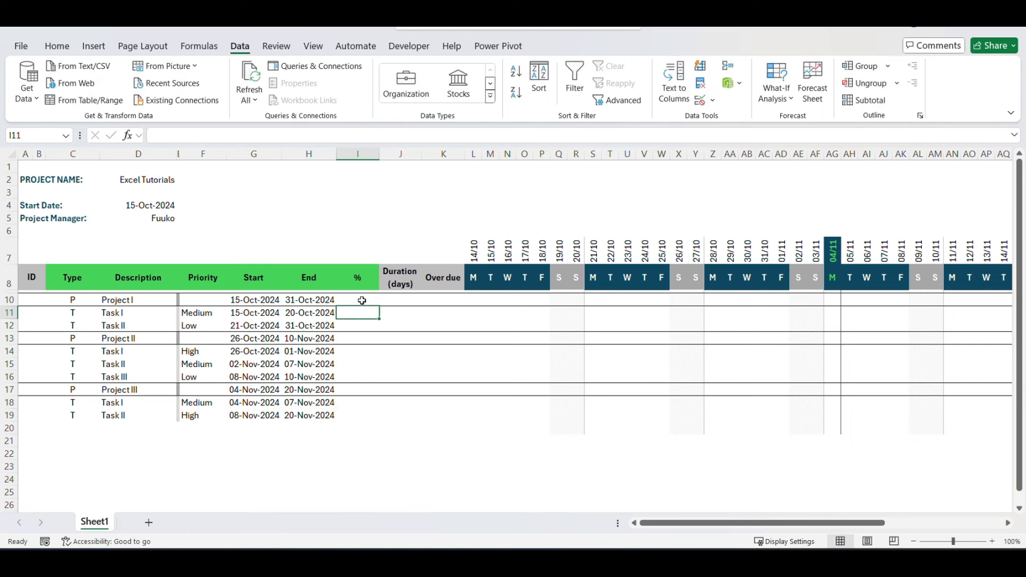
text(50)
key(BackSpace)
key(BackSpace)
text(1)
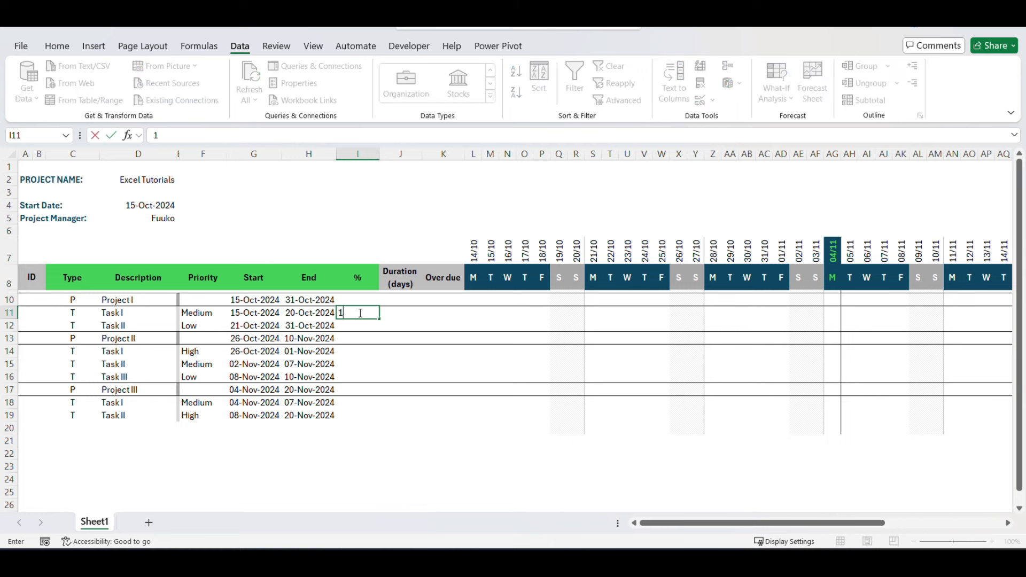
text(00)
key(Return)
text(100)
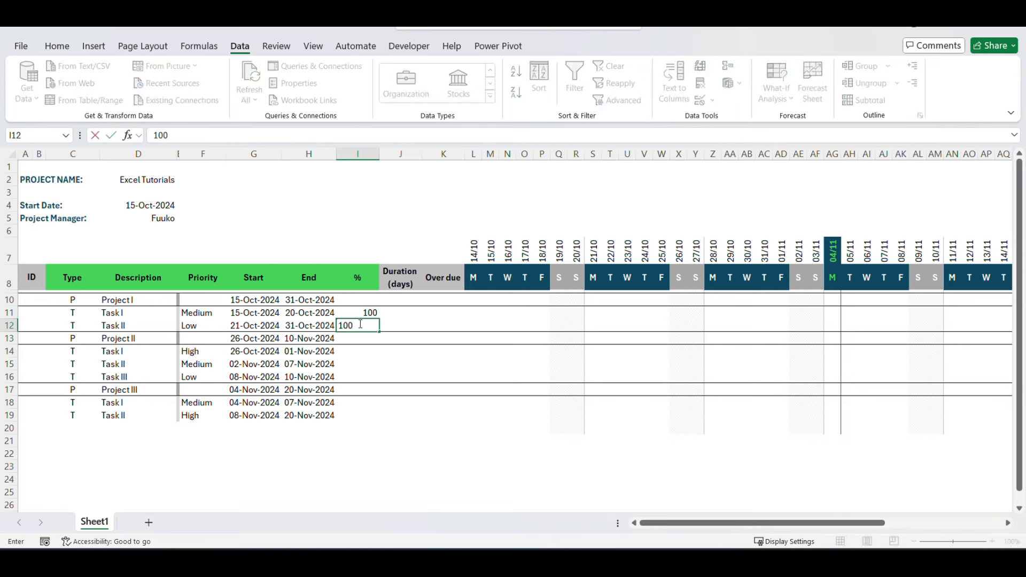
key(Return)
Step: Format the % column cells I10:I20 as percentages
drag(362, 301, 364, 430)
click(57, 46)
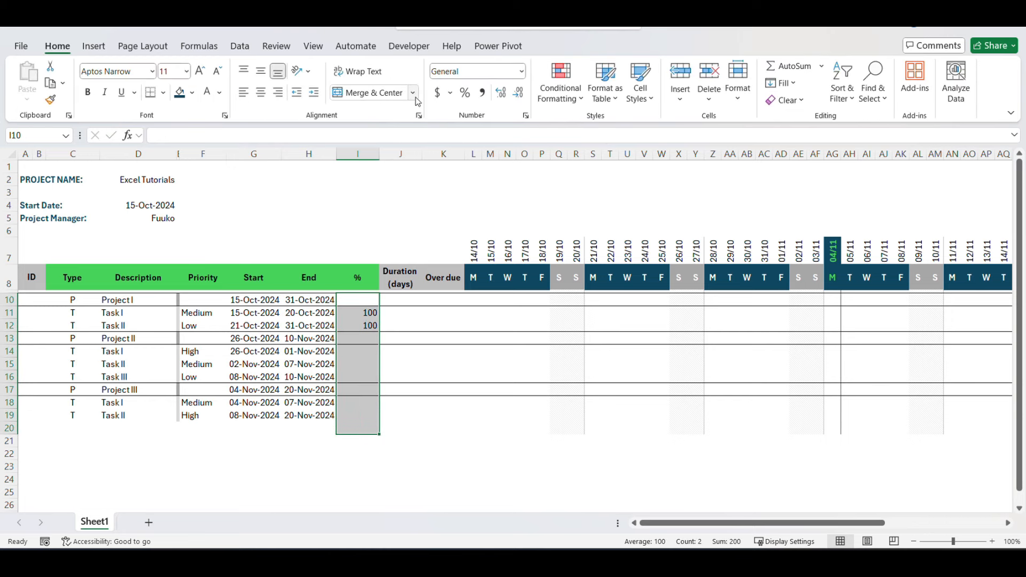
click(465, 91)
Step: Set completion to 100% for both Project I tasks and Project II's Task I, and 40% for Project II's Task II
click(365, 313)
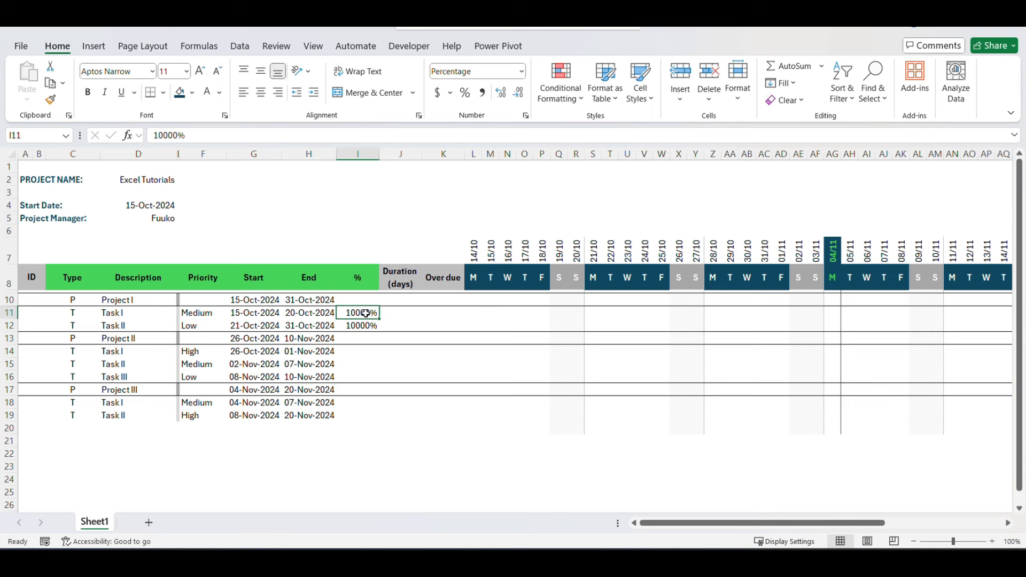
text(100)
key(Return)
text(100)
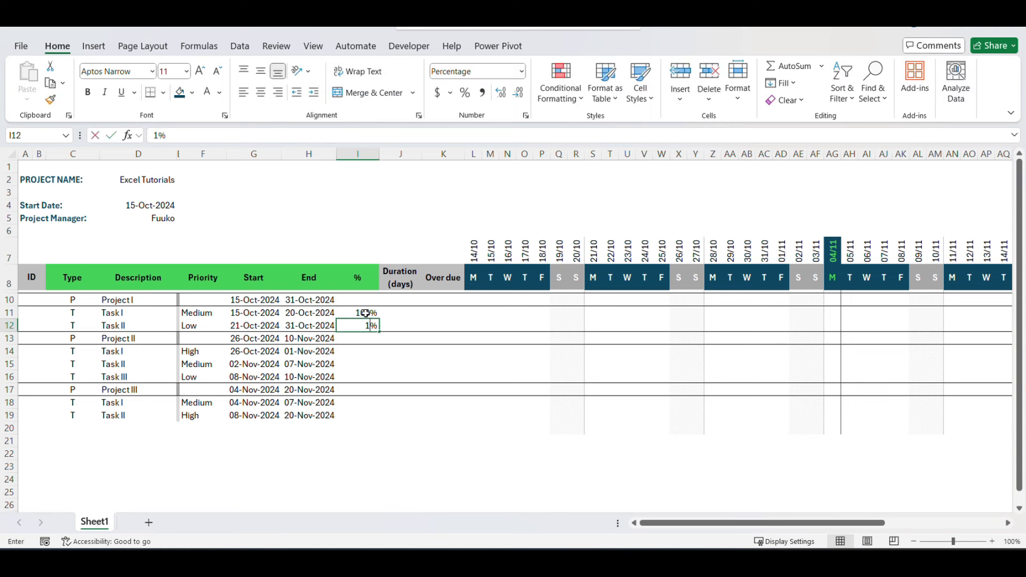
key(Return)
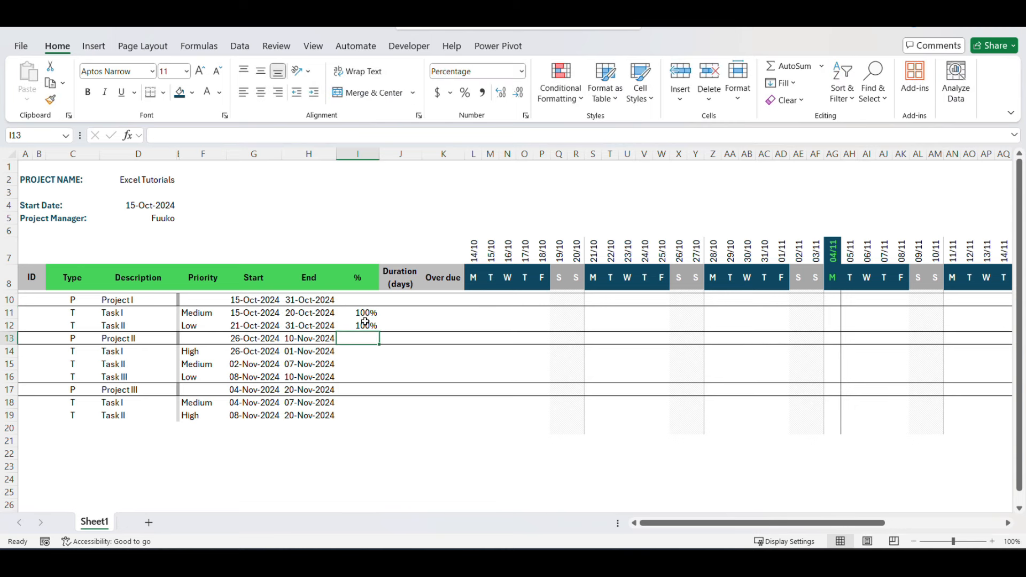
click(364, 354)
text(100)
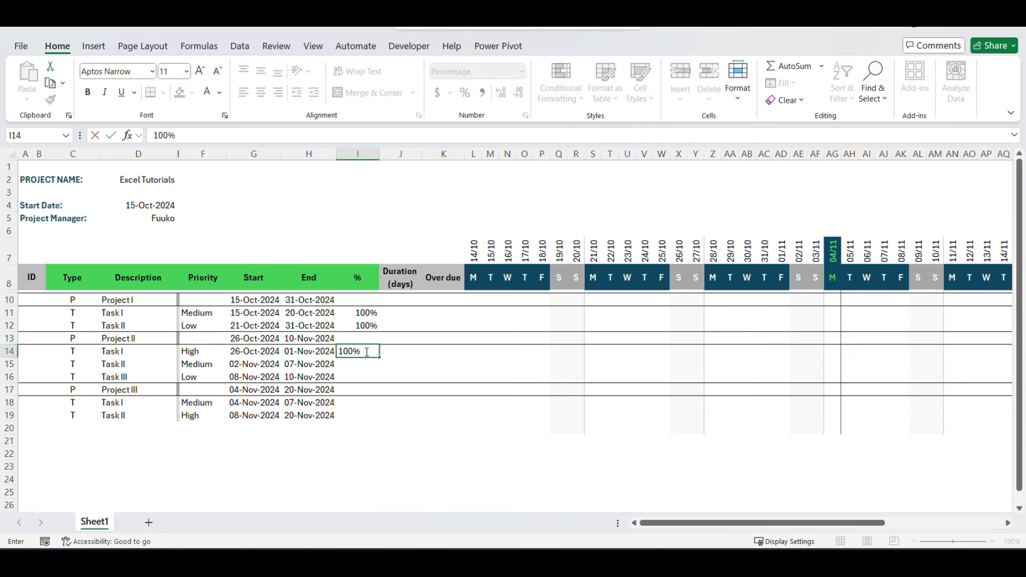
key(Return)
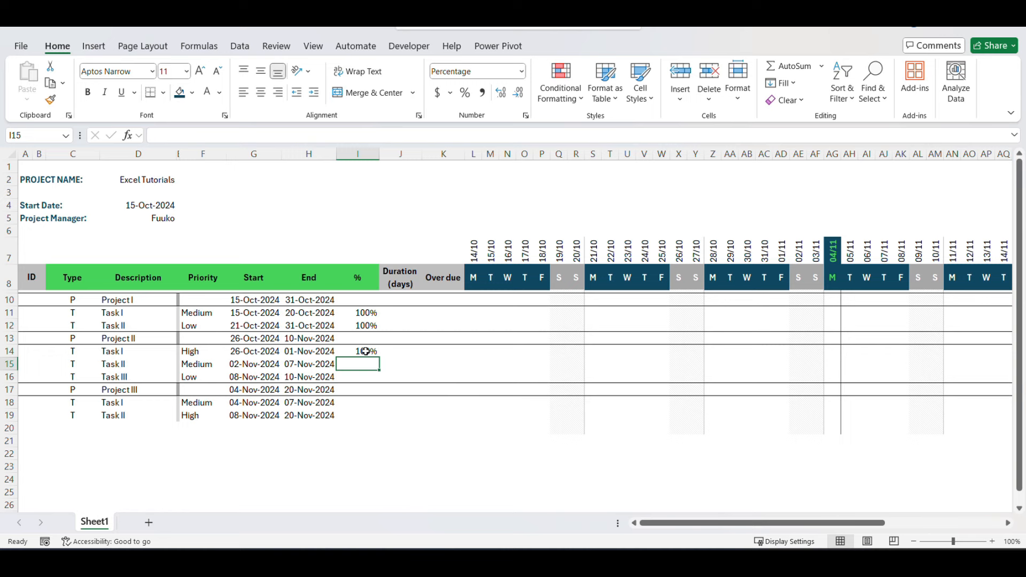
text(40)
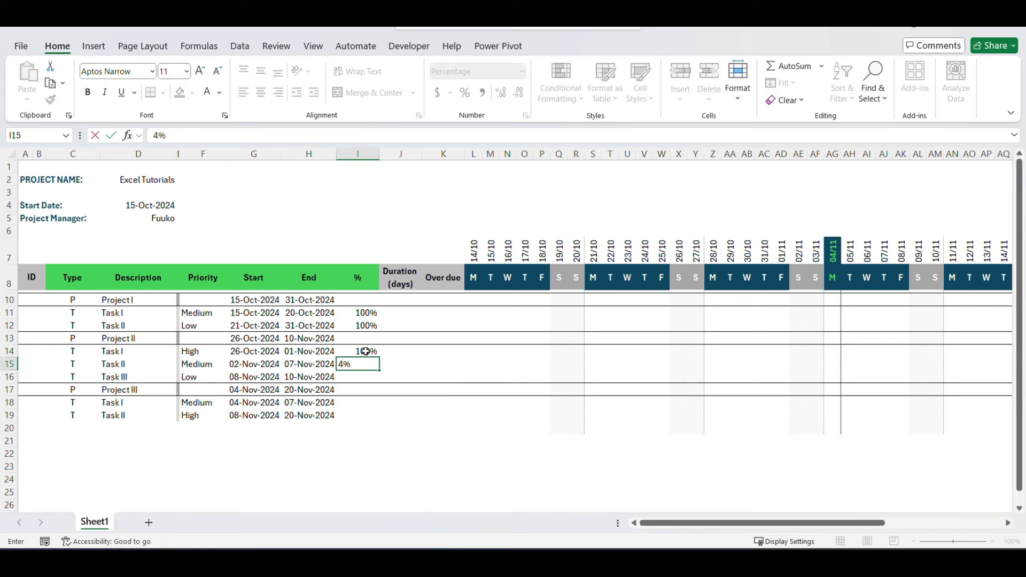
key(Return)
Step: Calculate Project I's duration in J10 with the formula =H10-G10+1
click(397, 315)
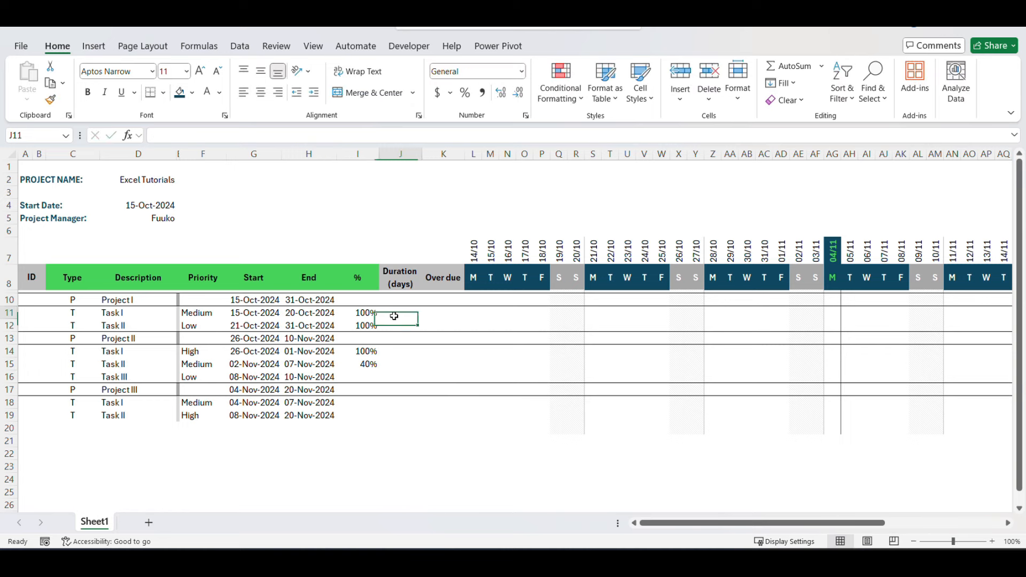
click(398, 300)
text(=)
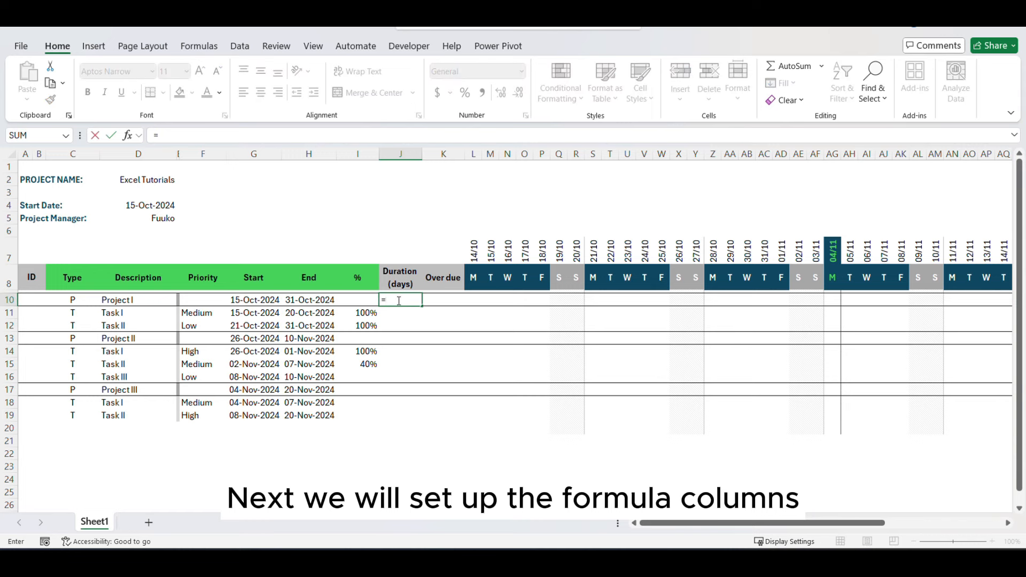
click(321, 299)
text(-G10+1)
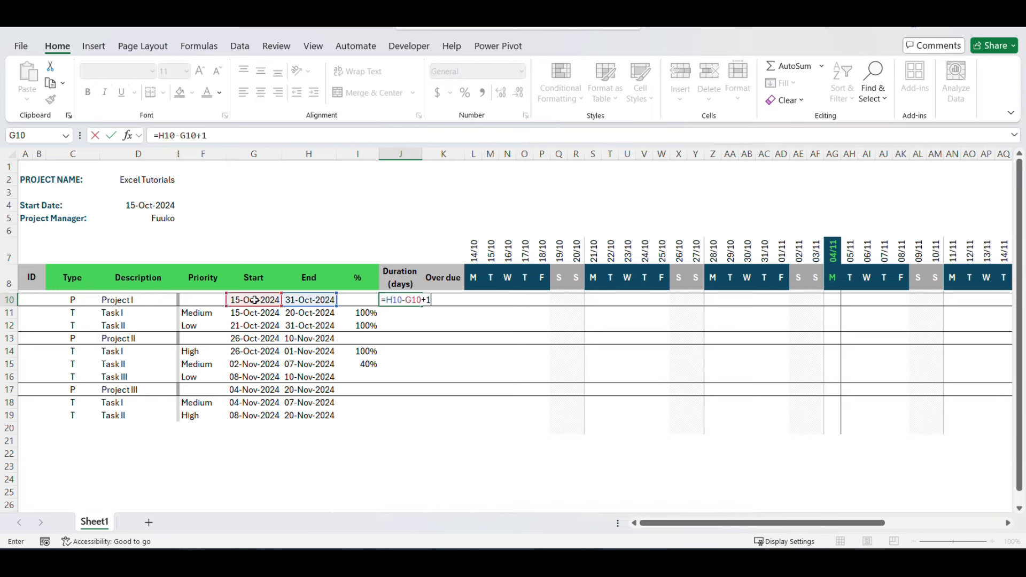
key(Return)
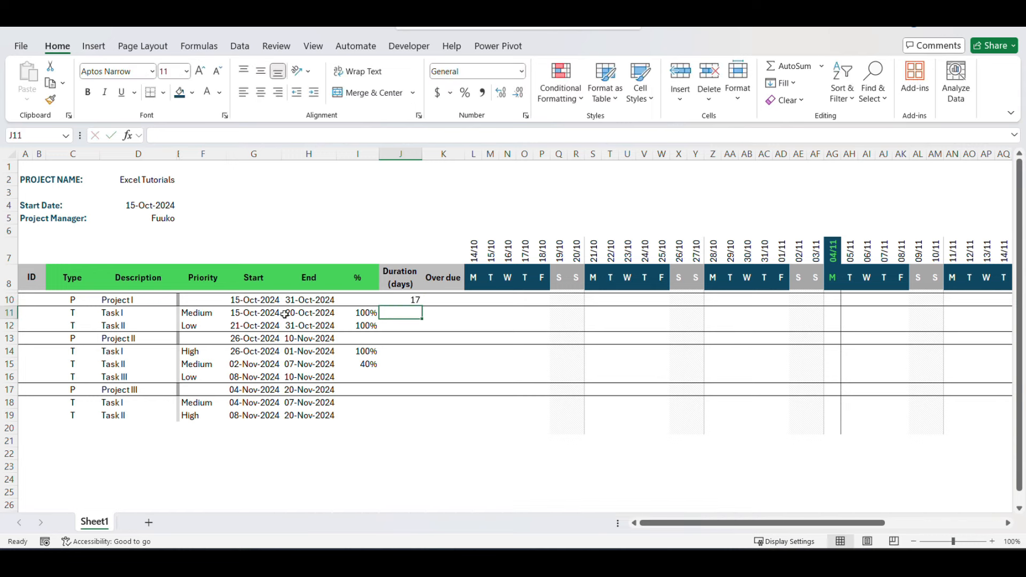
Step: Fill the duration formula from J10 down to J20 and check the formula in J20
click(421, 304)
drag(421, 304, 421, 431)
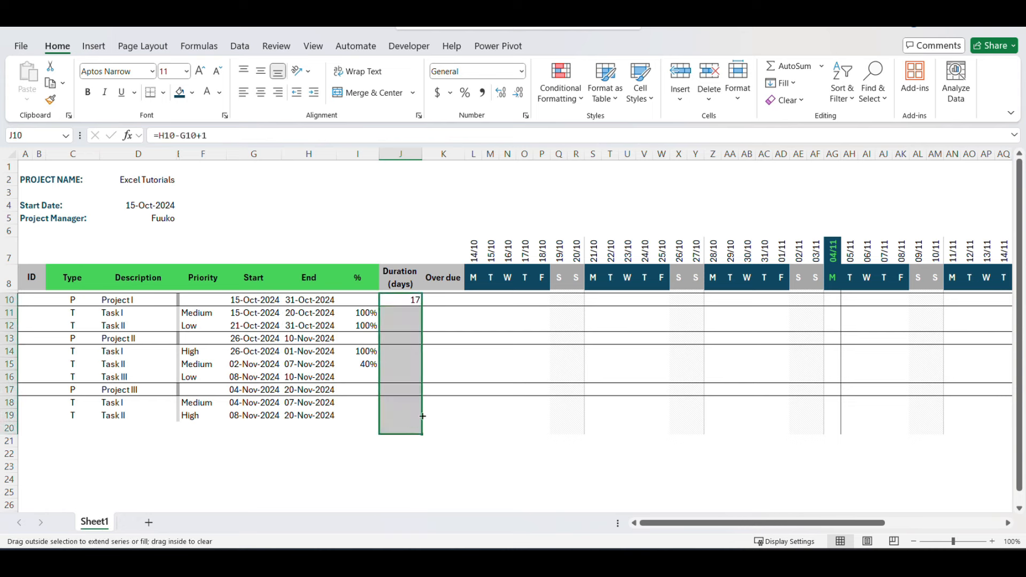
click(408, 432)
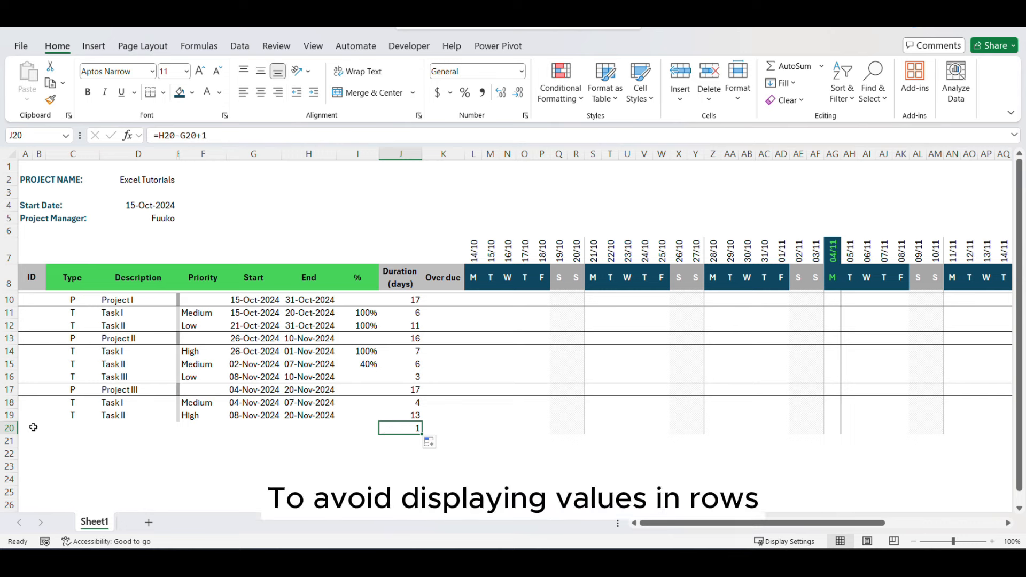
Step: Change the duration formula in J10 to =IF(C10="","",H10-G10+1) so rows without a type stay blank
click(410, 302)
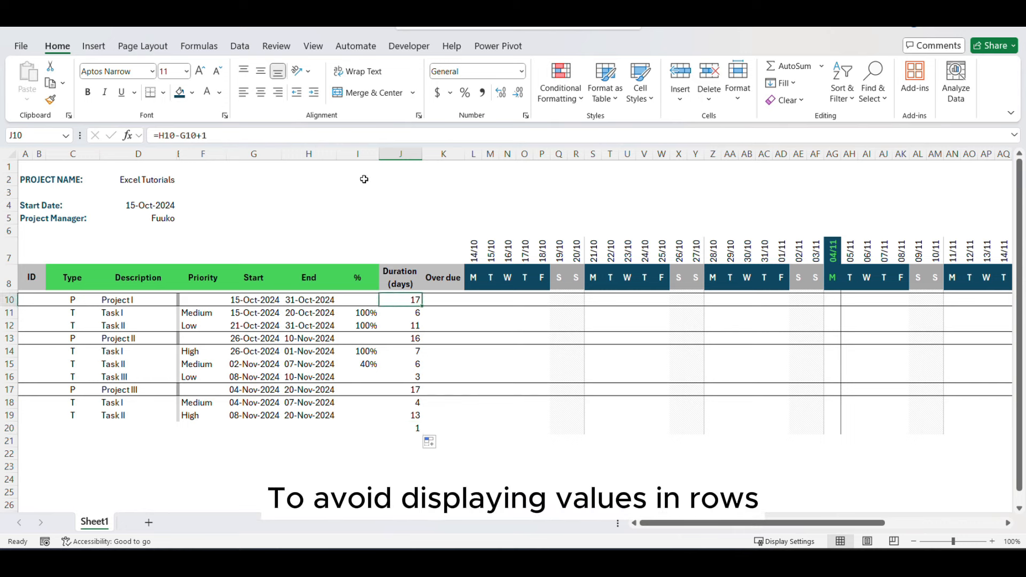
click(160, 137)
text(if()
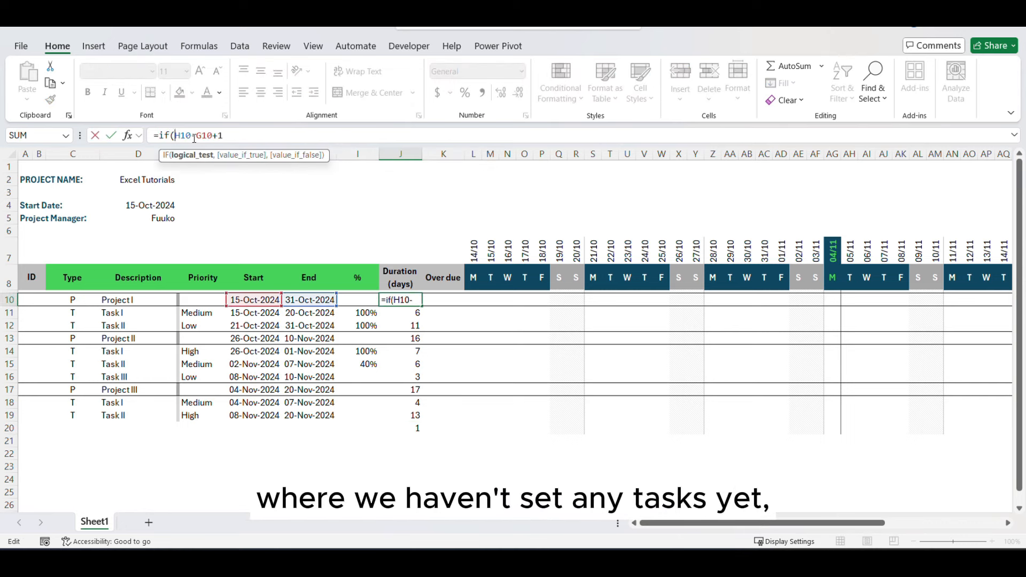
click(70, 301)
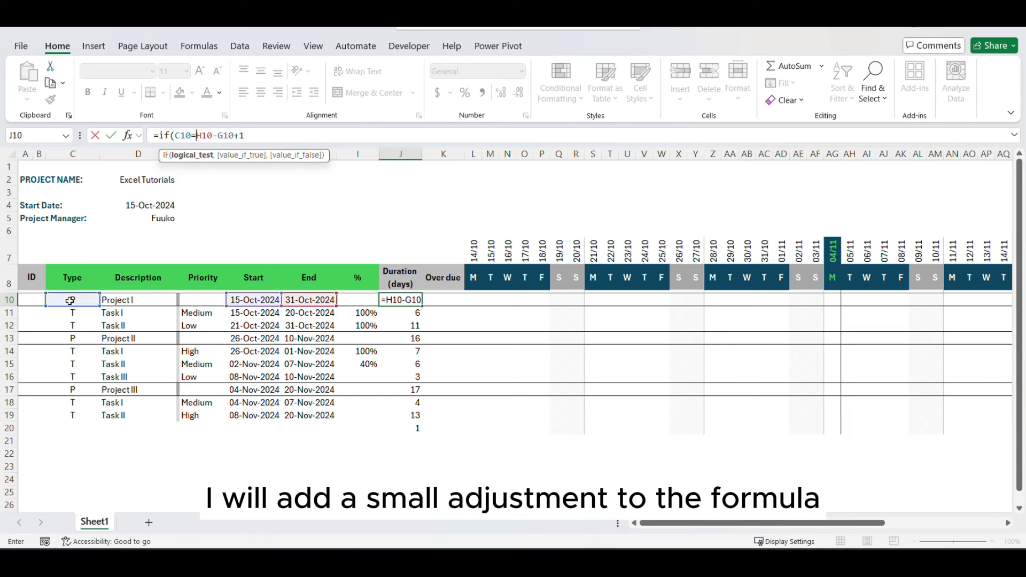
text(="","")
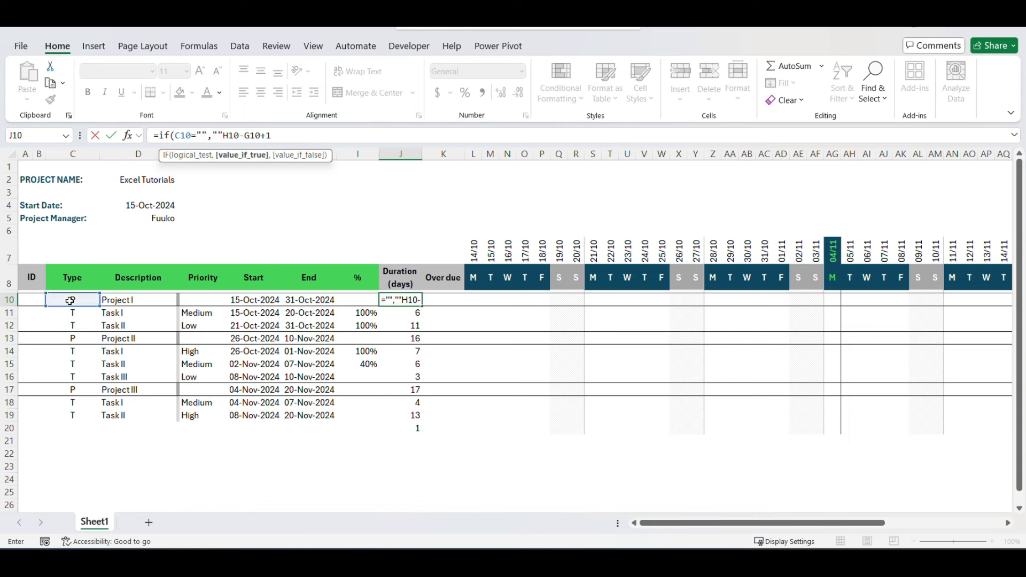
text(,)
click(295, 136)
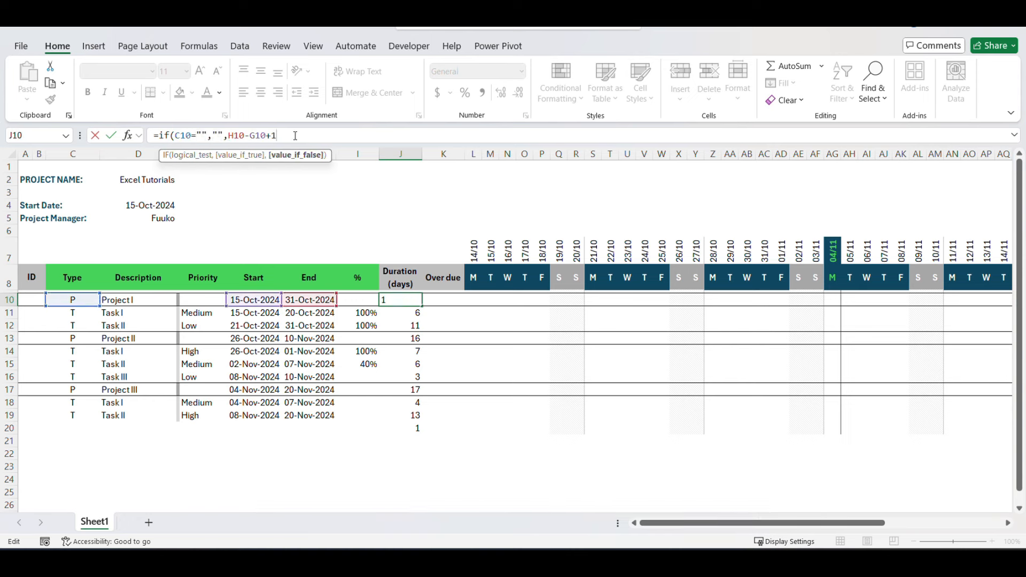
text())
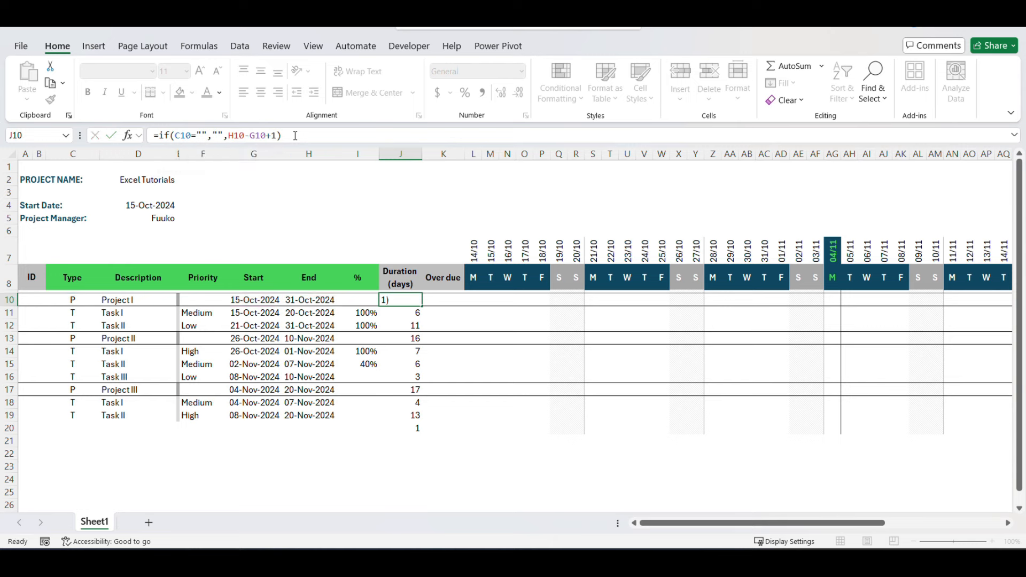
key(Return)
Step: Fill the revised IF duration formula from J10 down to J20 and save the workbook
click(419, 302)
drag(422, 306, 416, 434)
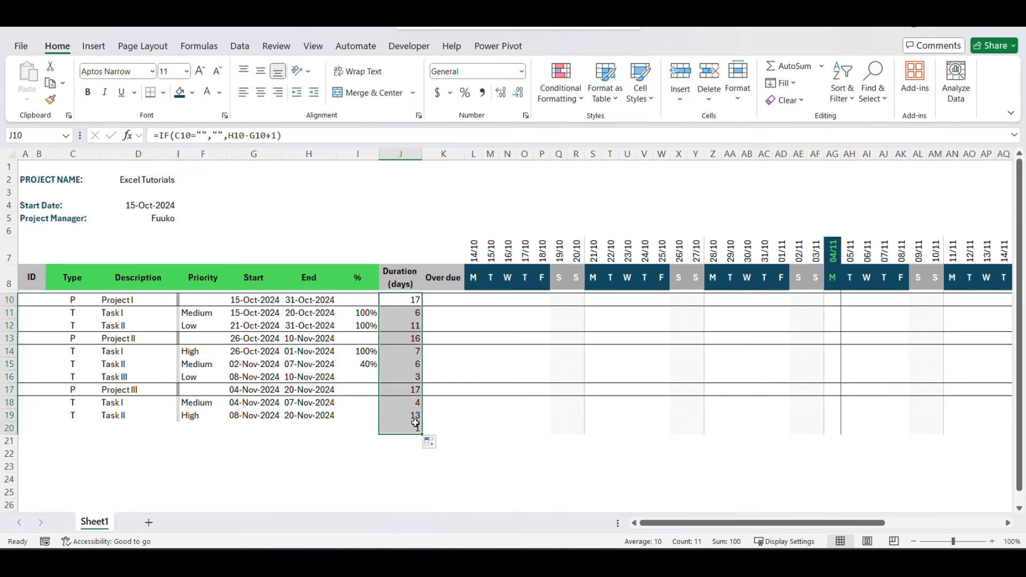
click(409, 429)
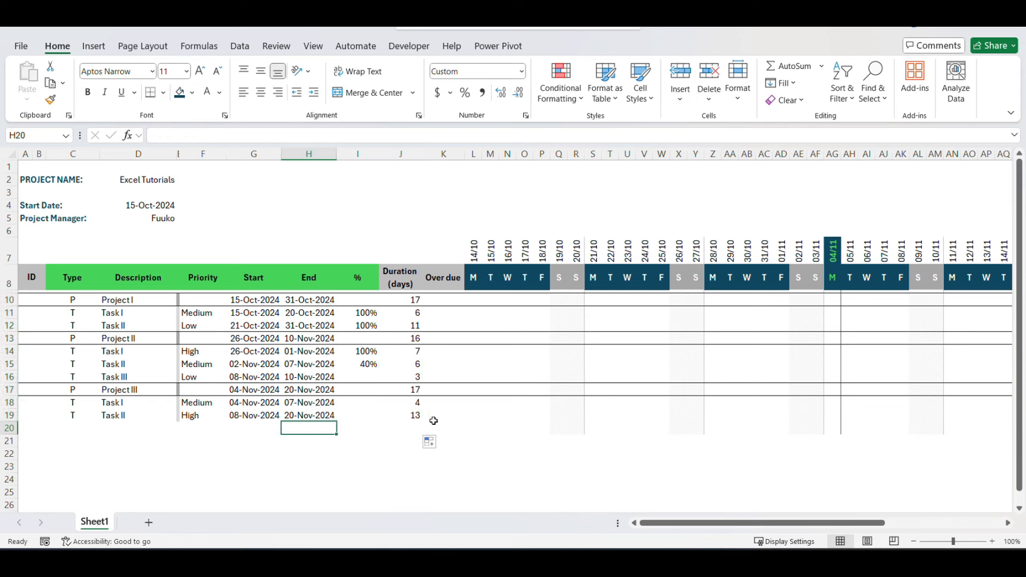
click(452, 415)
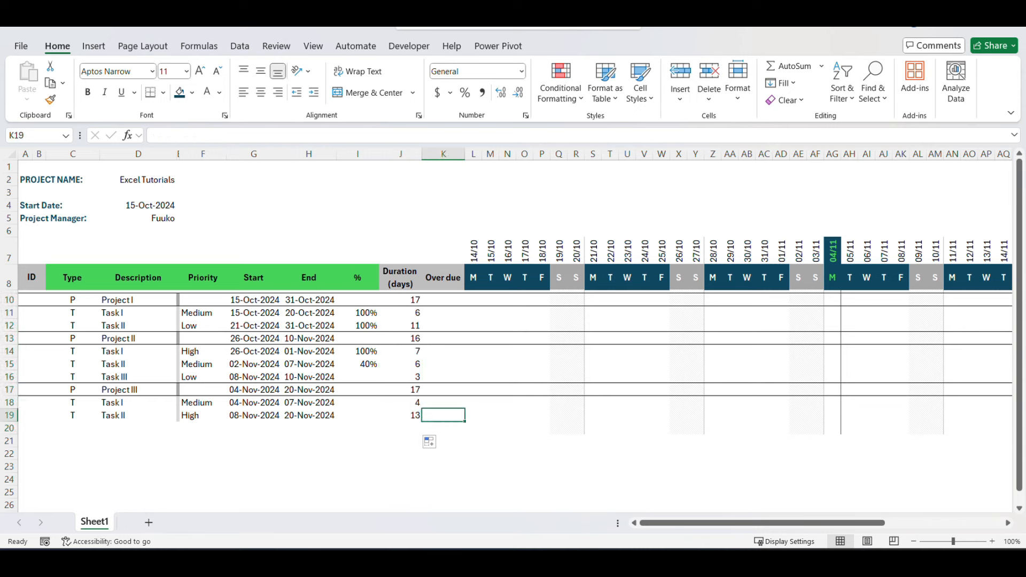
key(ctrl+s)
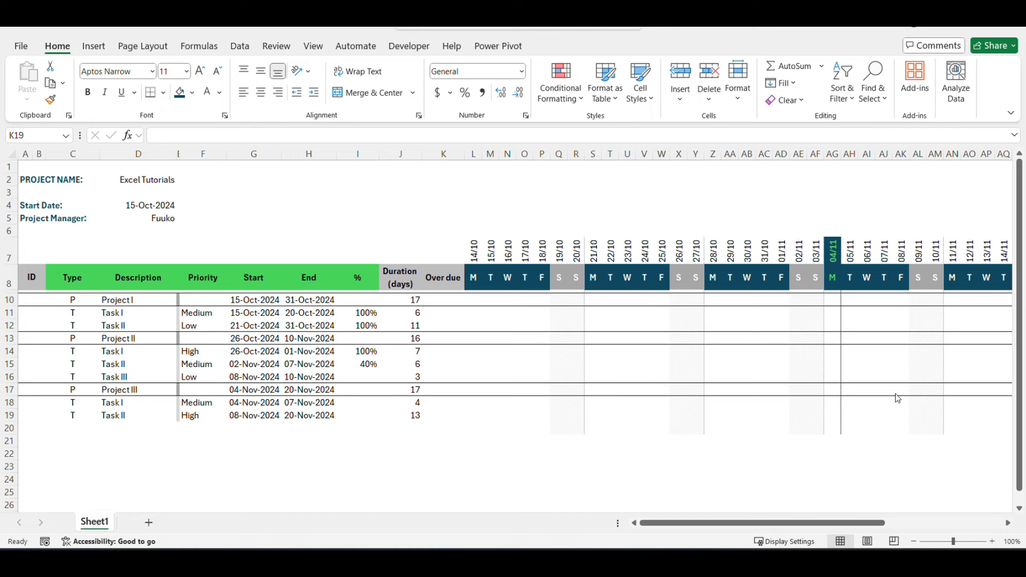
Step: Insert a helper column between Over due and the 14/10 date column, and give it the header %
click(455, 300)
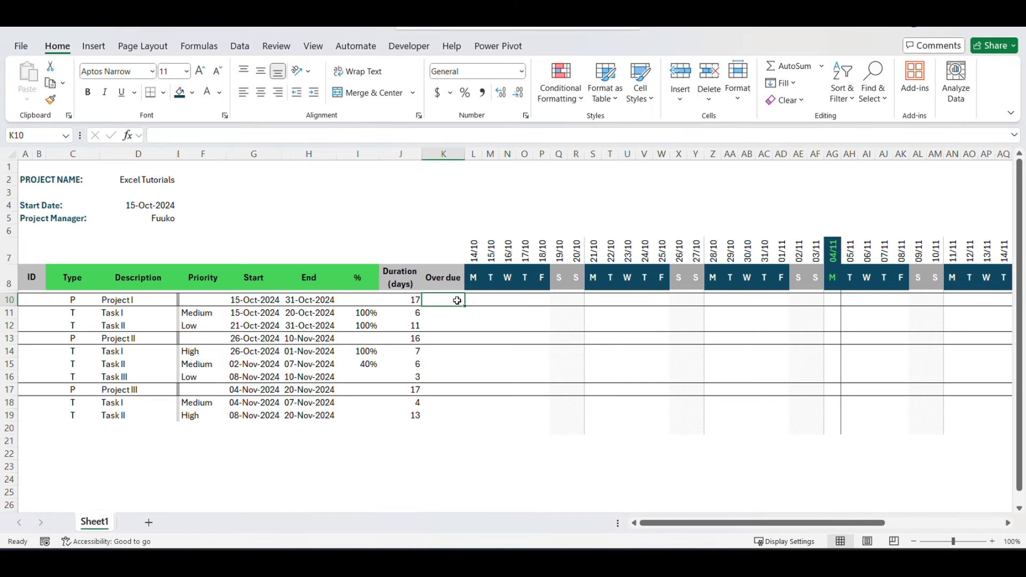
click(474, 153)
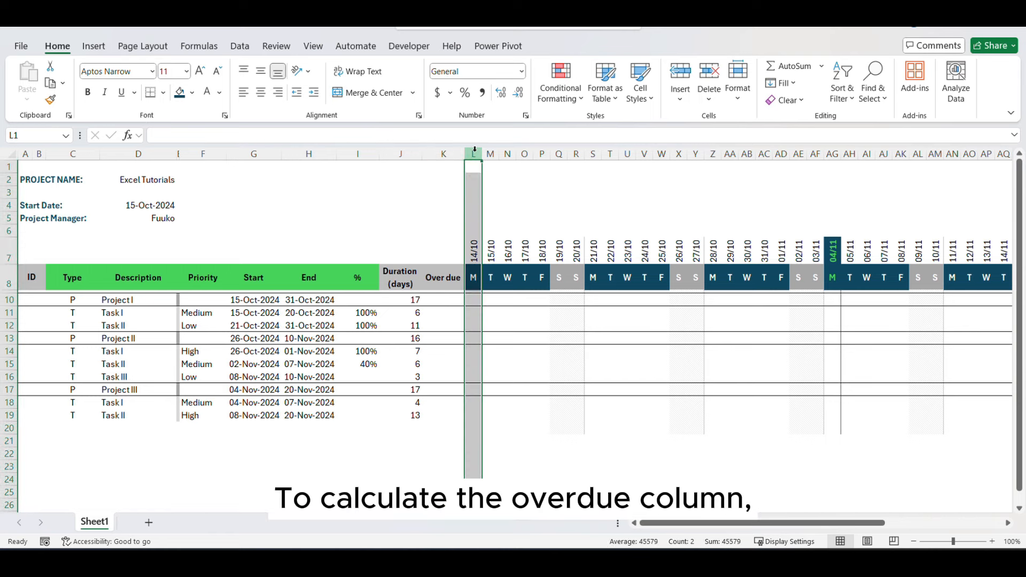
click(435, 314)
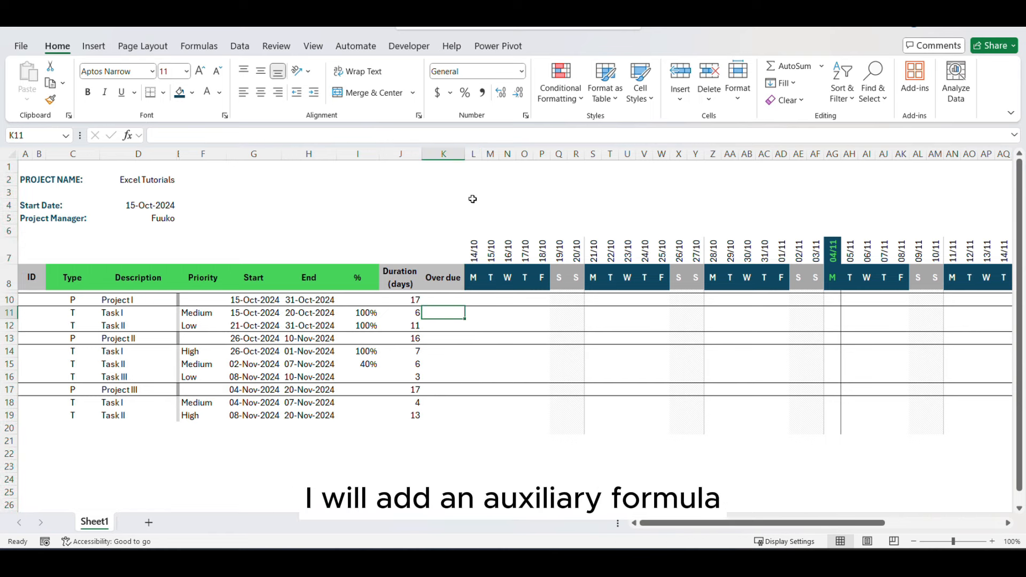
right_click(470, 151)
click(508, 287)
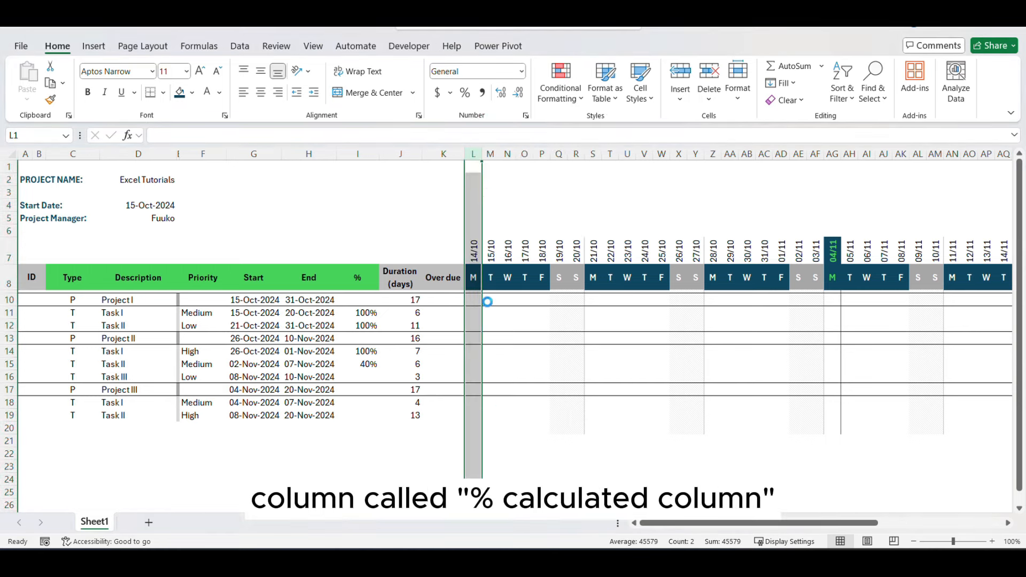
click(478, 283)
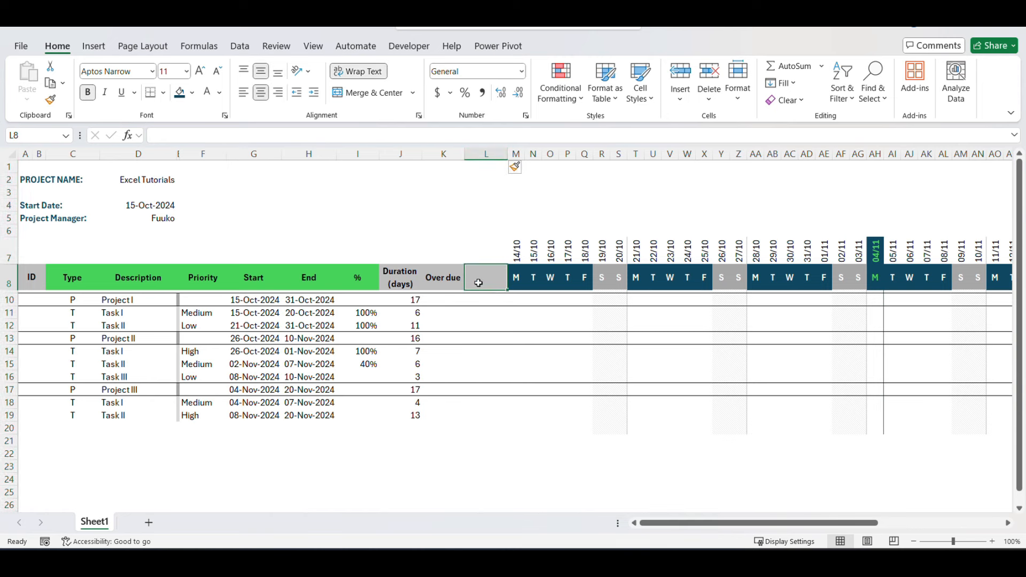
text(%)
key(Return)
Step: Enter the formula =IF(G10>TODAY(),0,IF(H10<=TODAY(),1,(TODAY()-G10+1)/J10)) in L10 of the helper % column
click(483, 303)
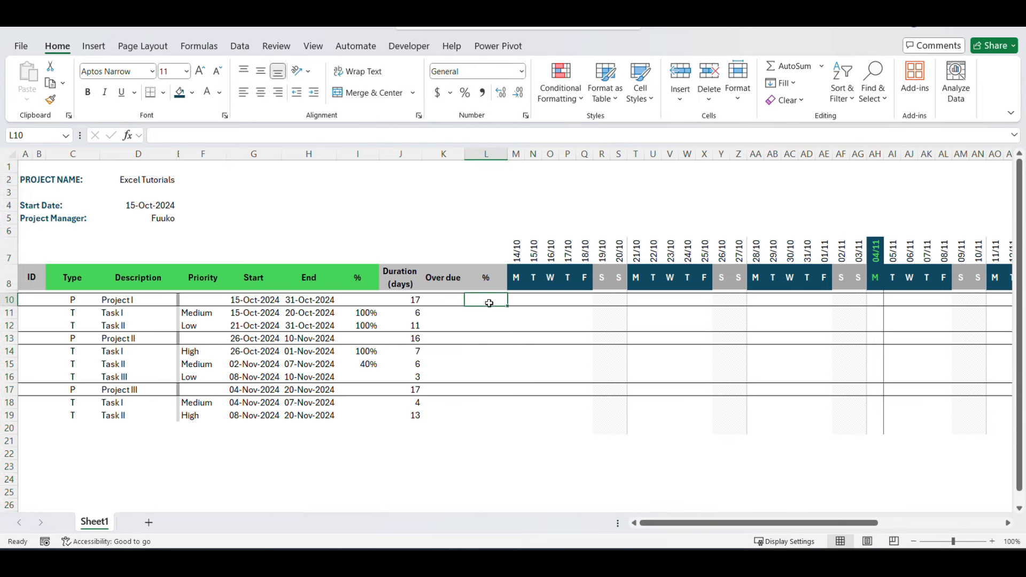
text(=)
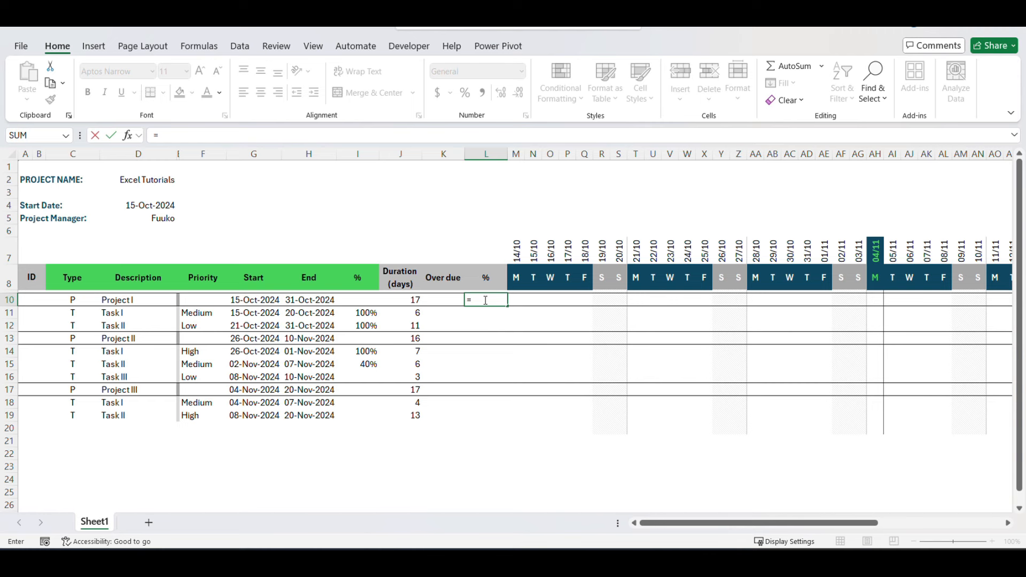
text(if()
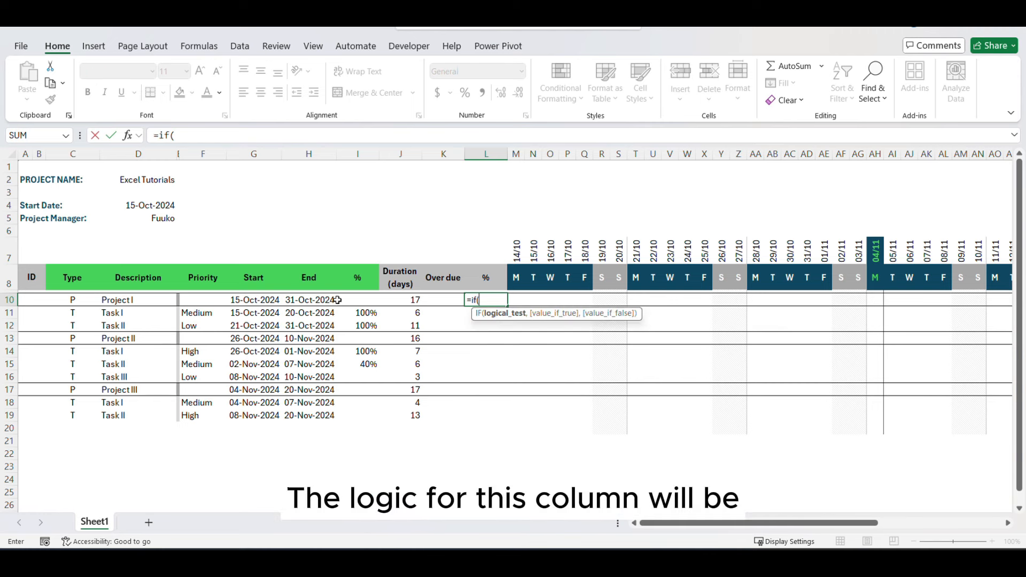
click(252, 300)
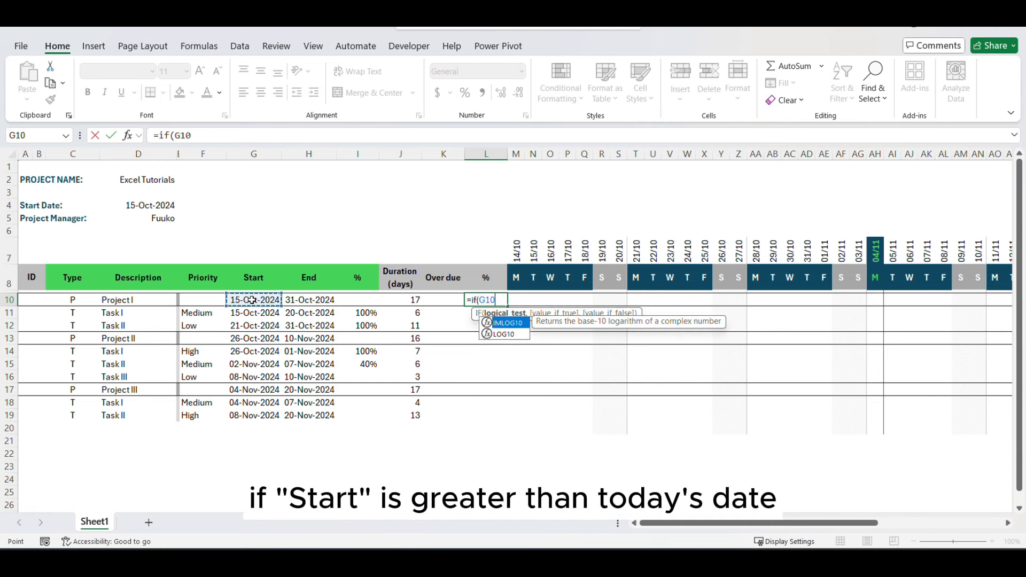
text(>today)
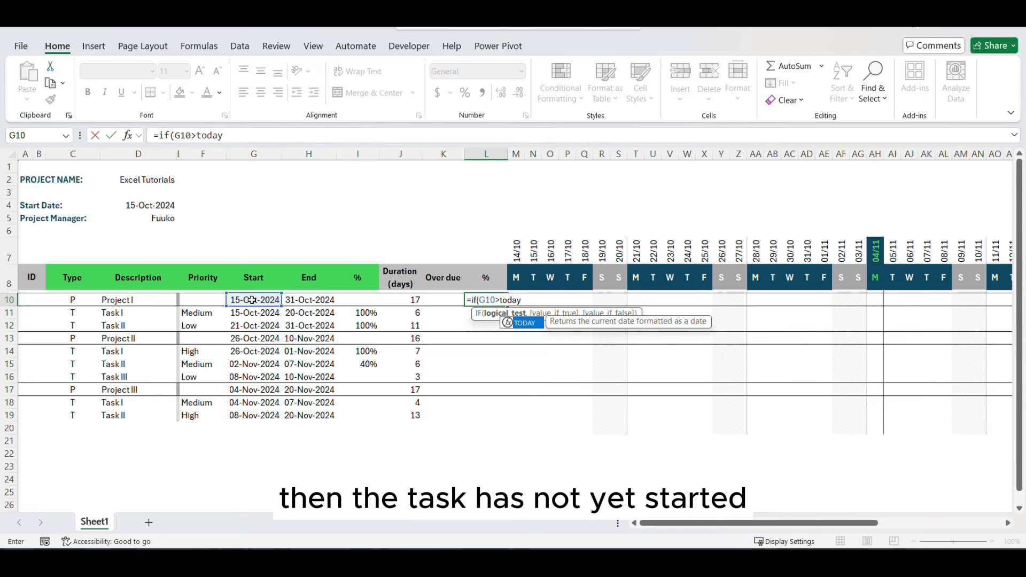
text((),)
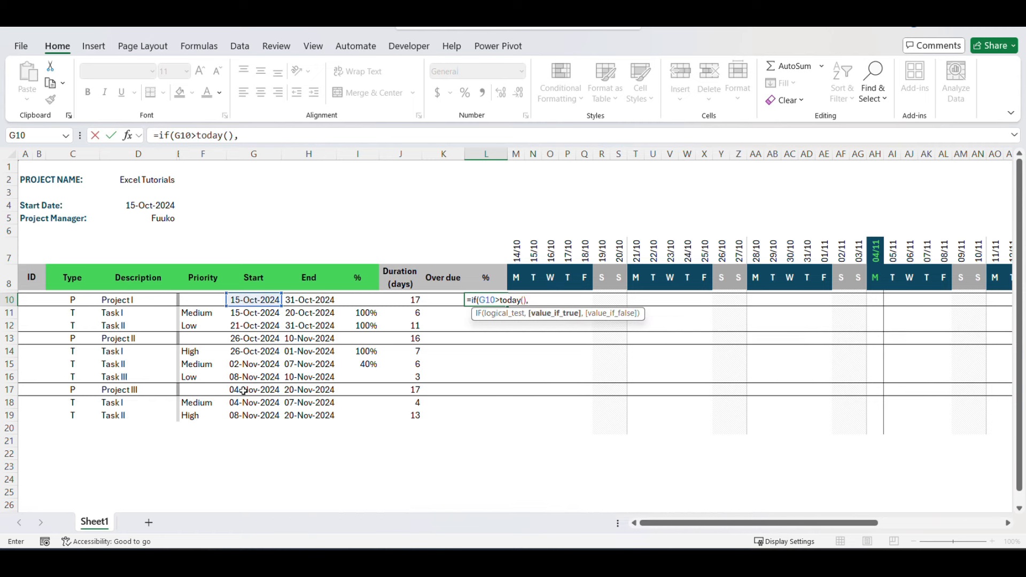
text(0,)
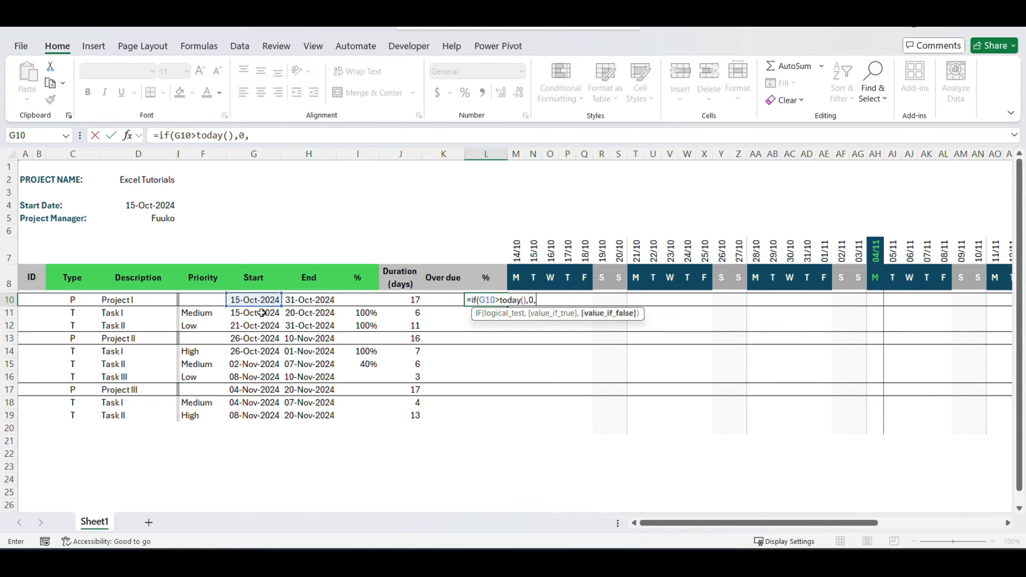
text(if)
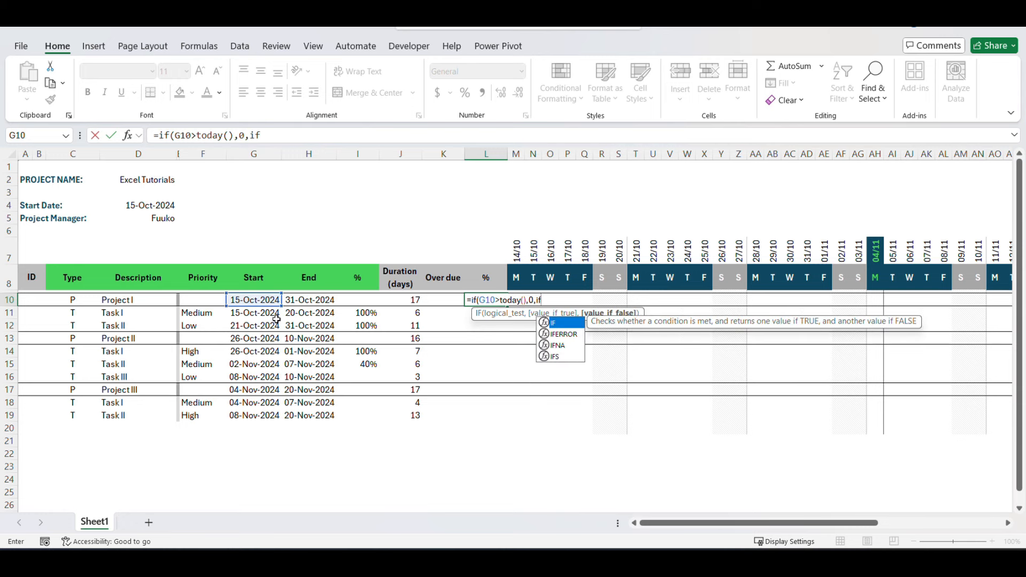
text(()
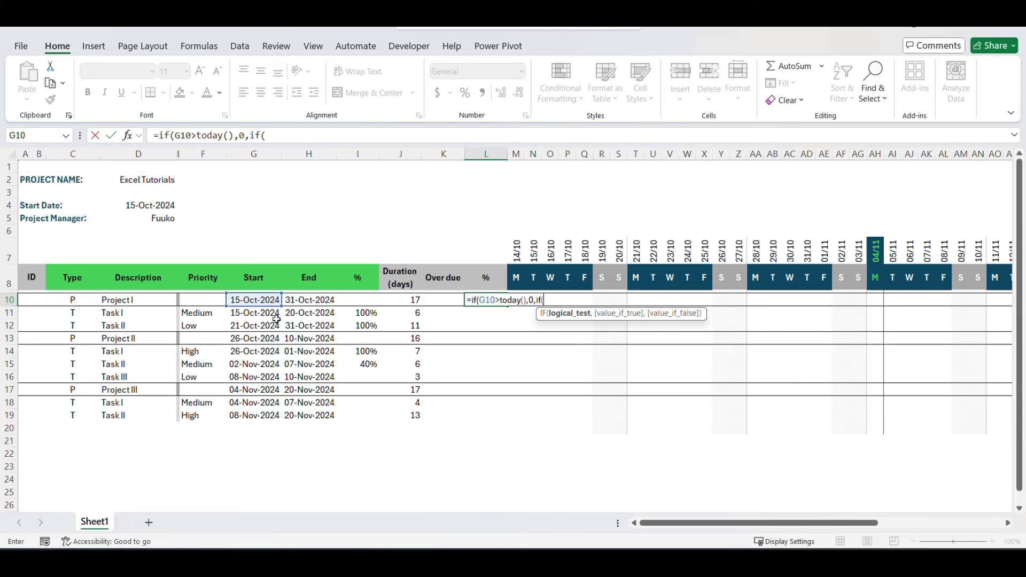
click(305, 301)
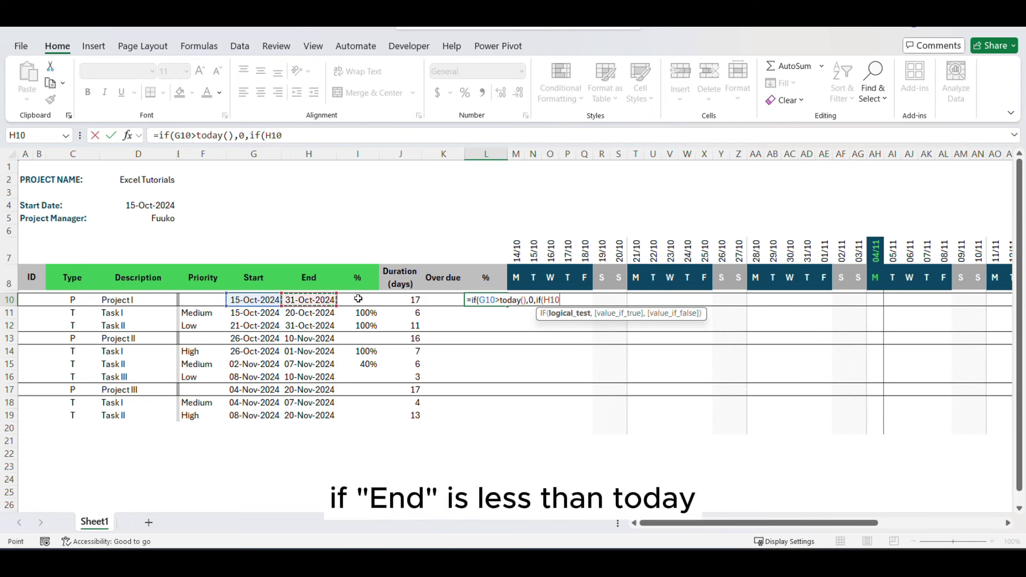
text(<)
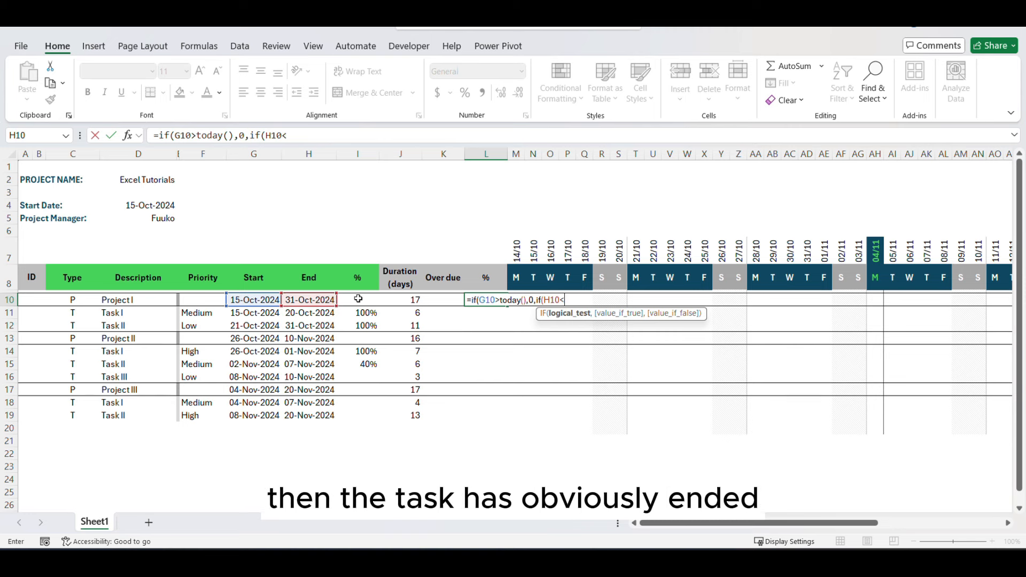
text(=today(),)
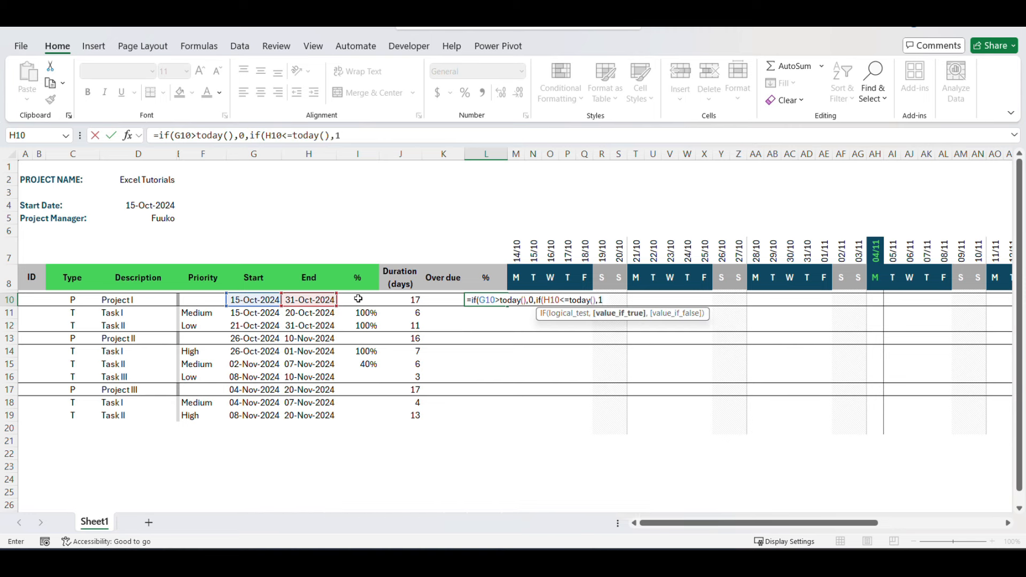
text(1,)
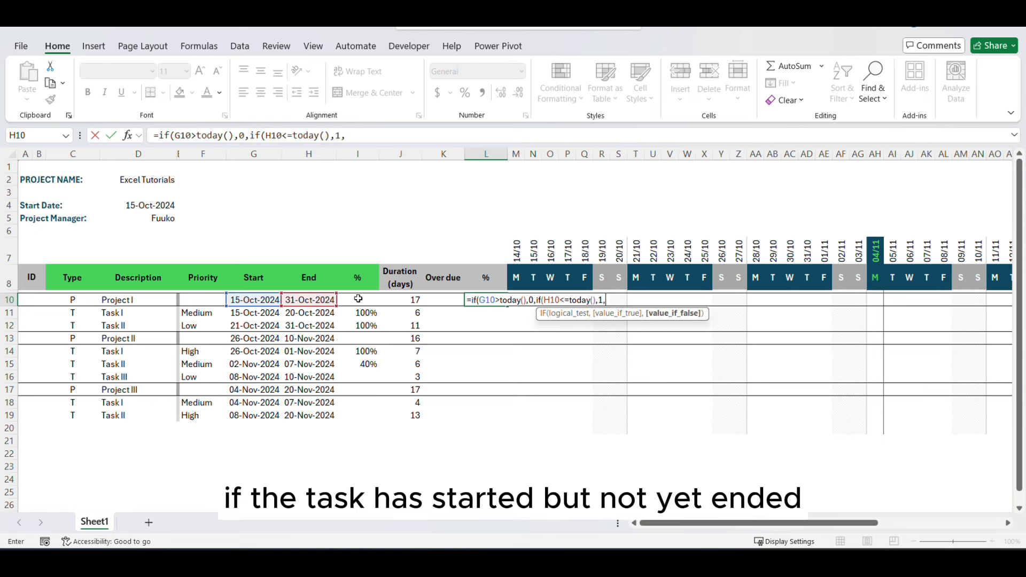
text(()
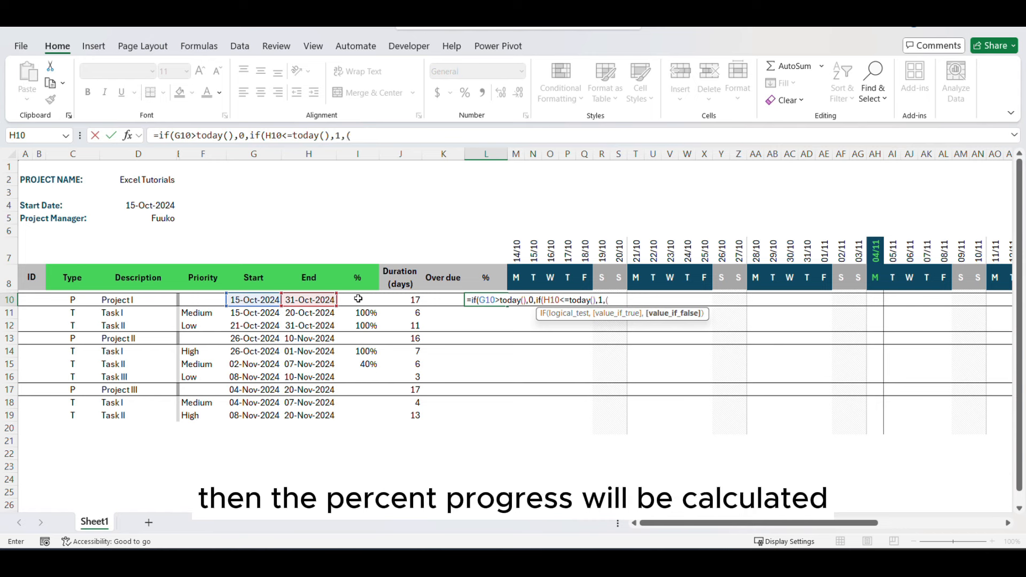
text(today()-)
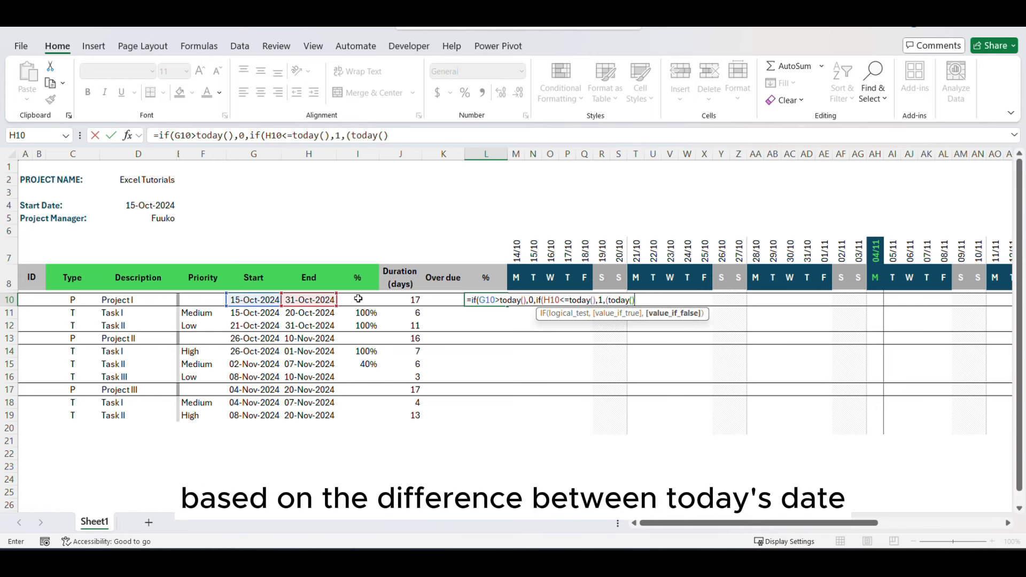
click(253, 299)
text(+1)
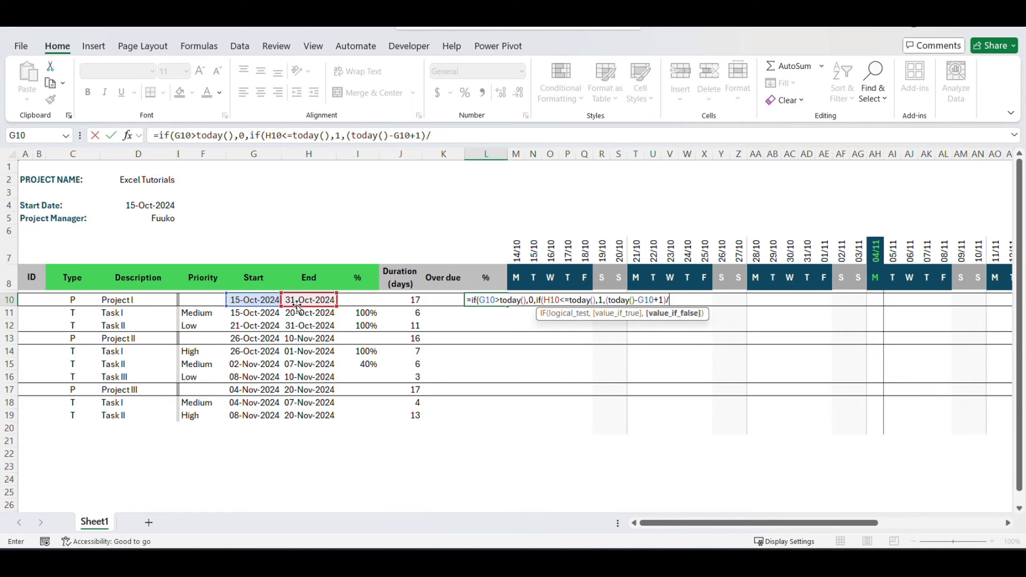
text()/)
click(402, 301)
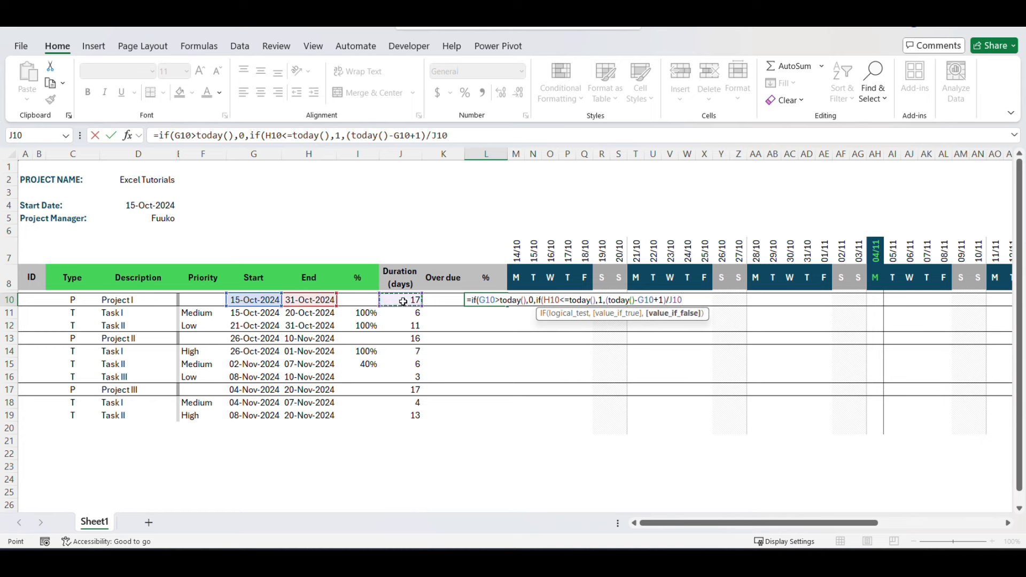
text())
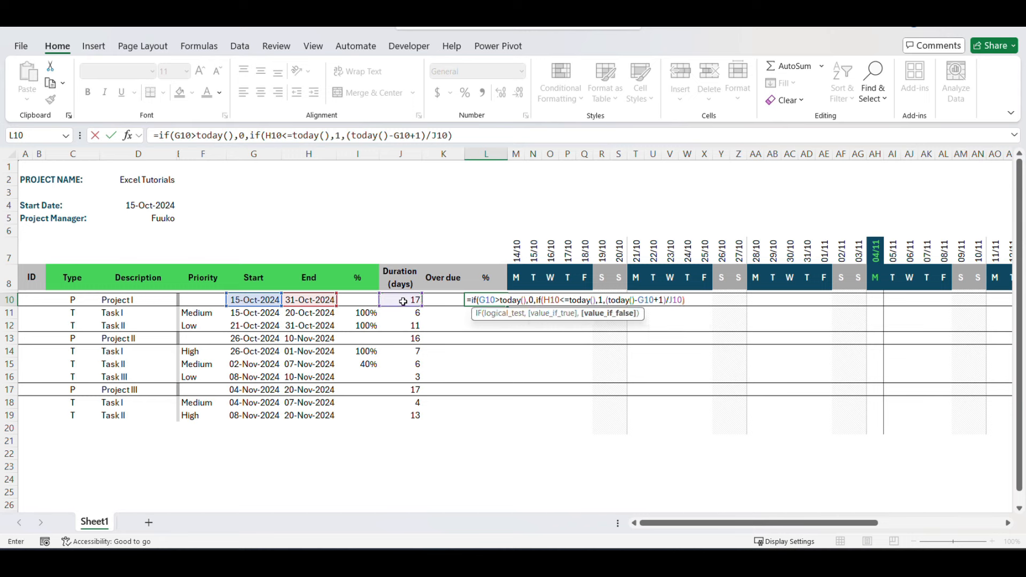
key(Return)
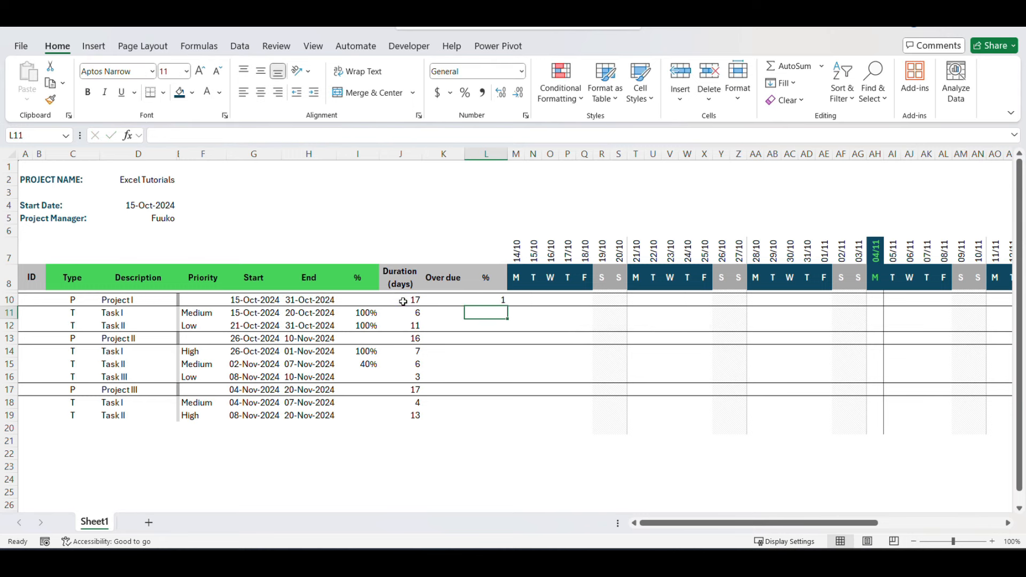
Step: Fill the % formula from L10 down to L20 and format the range as percentages
click(480, 299)
drag(507, 306, 499, 427)
click(473, 96)
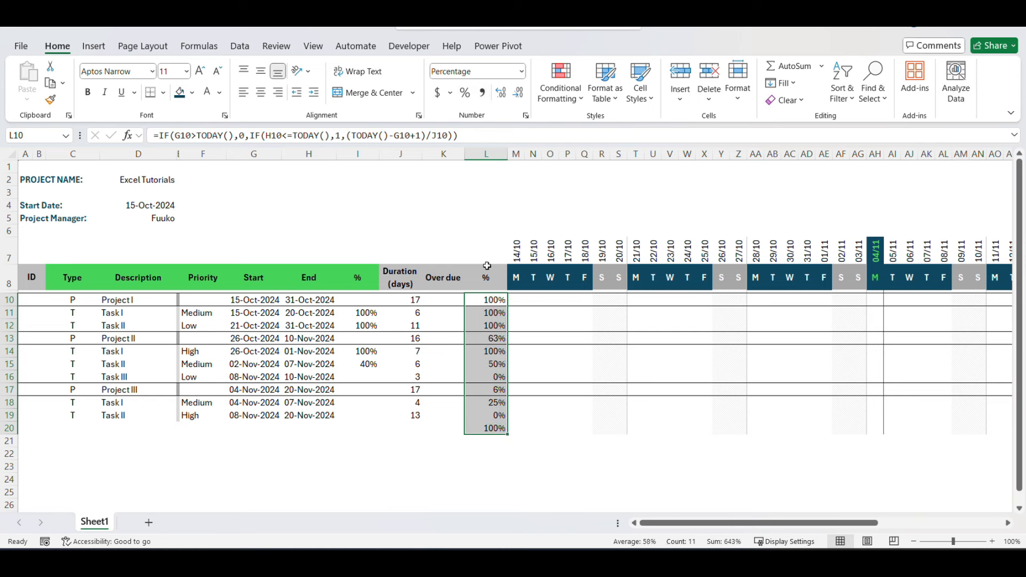
Step: Examine the calculated percentages in column L against the start dates and the entered % values, including the empty row 20
click(362, 302)
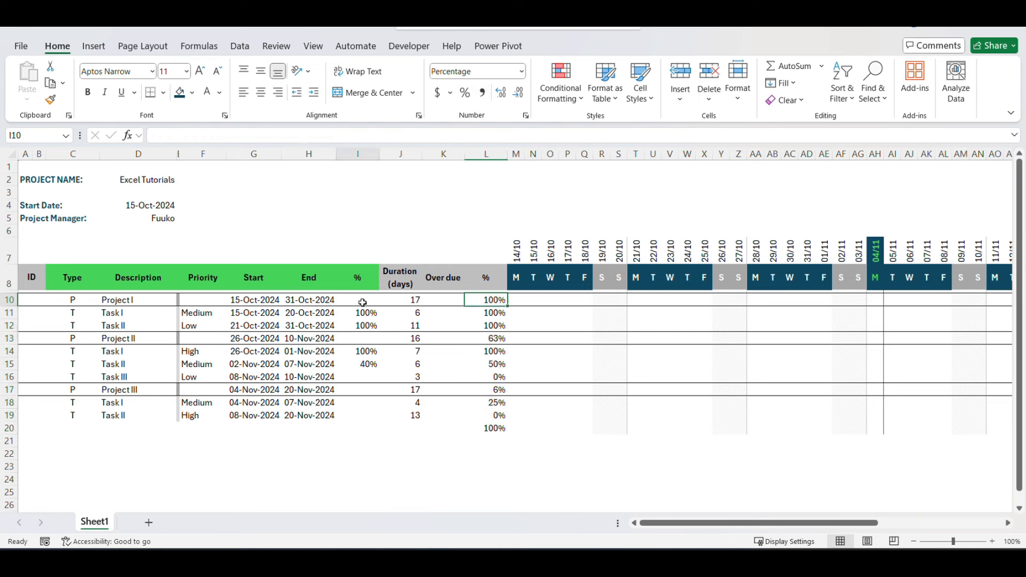
click(486, 313)
click(487, 352)
click(489, 339)
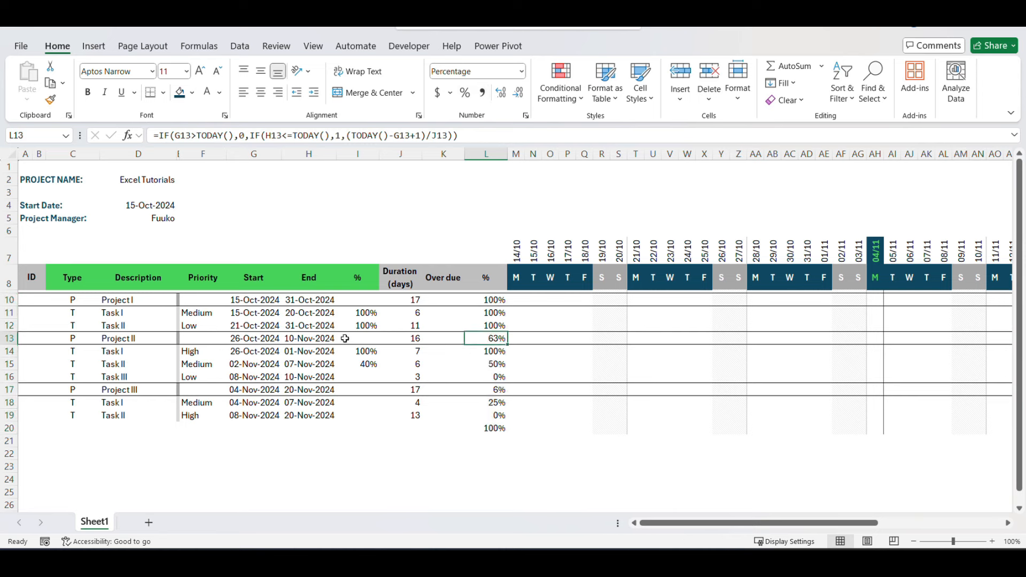
click(246, 340)
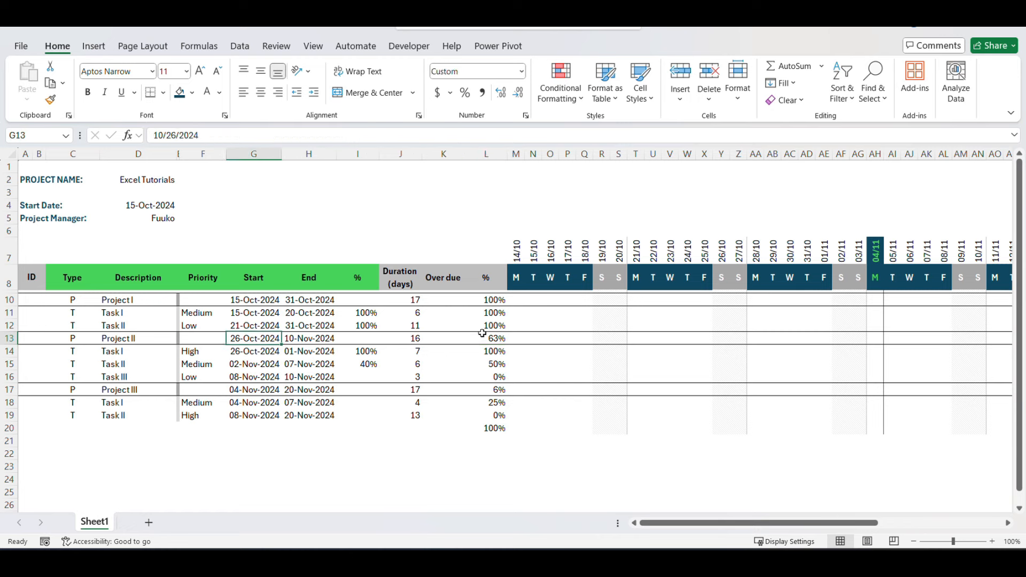
click(491, 350)
click(492, 368)
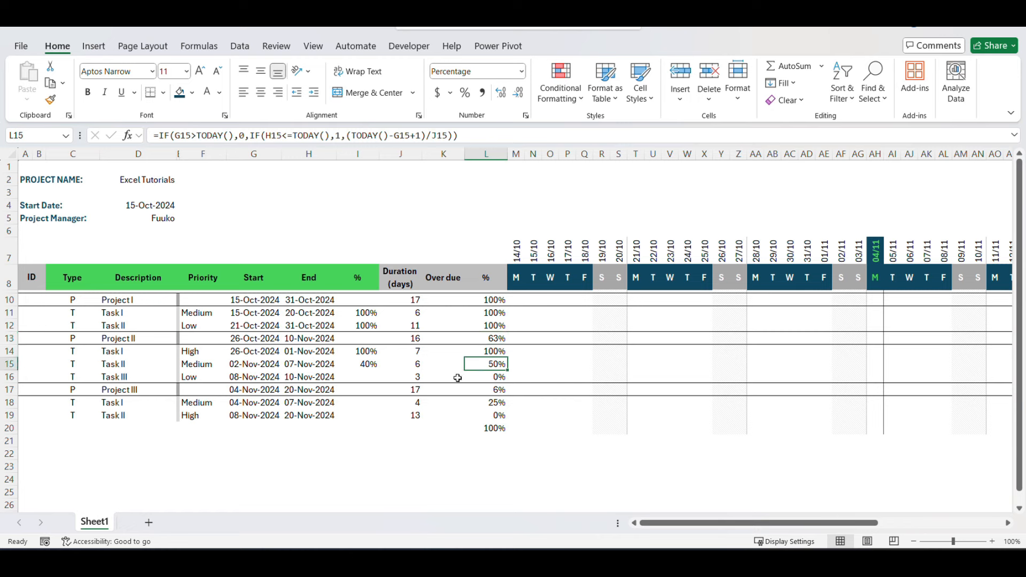
click(371, 368)
click(488, 364)
click(492, 377)
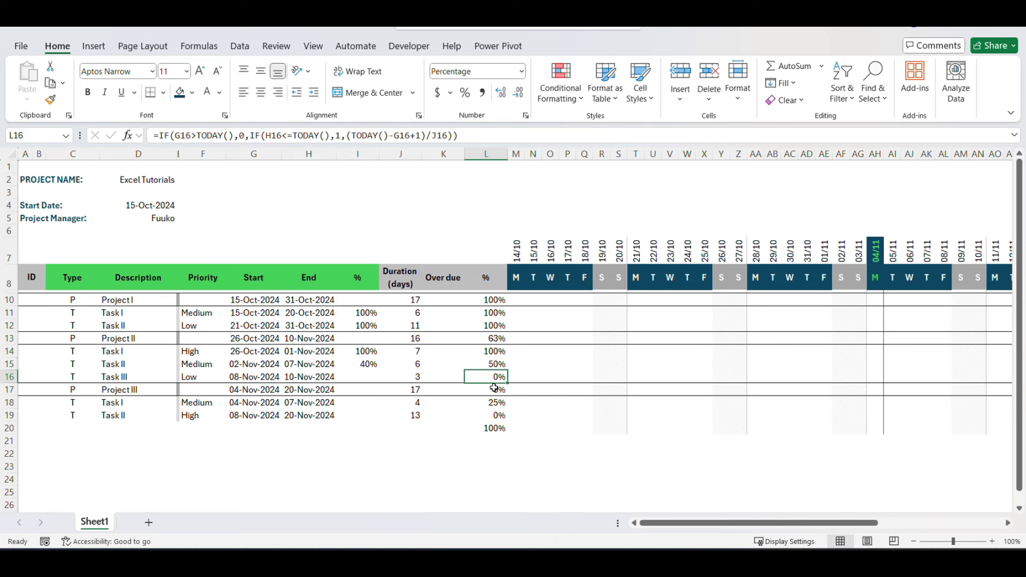
click(492, 416)
click(495, 427)
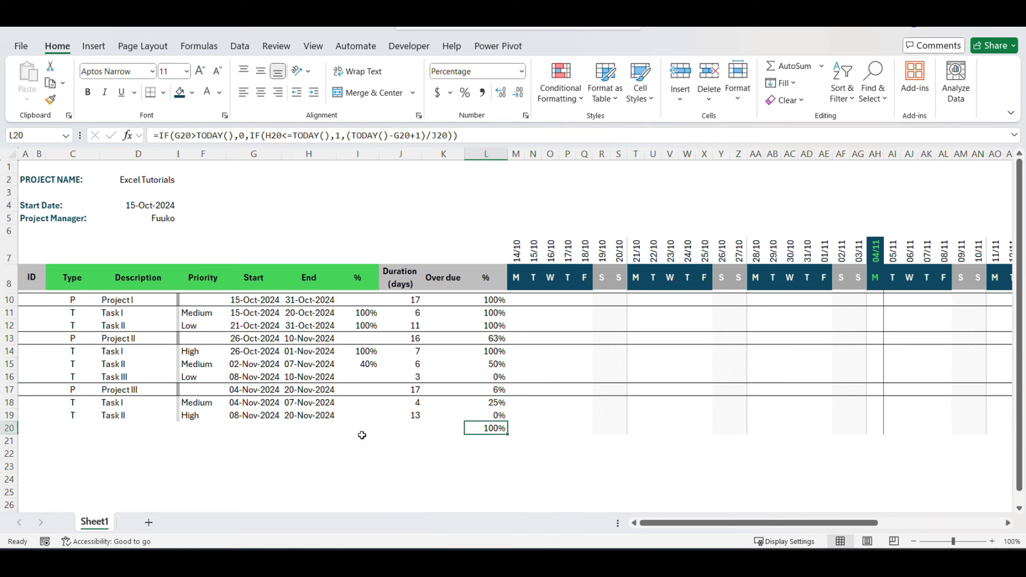
Step: Wrap the L10 formula in IF(C10="","",...) so that rows without a type stay blank
click(476, 300)
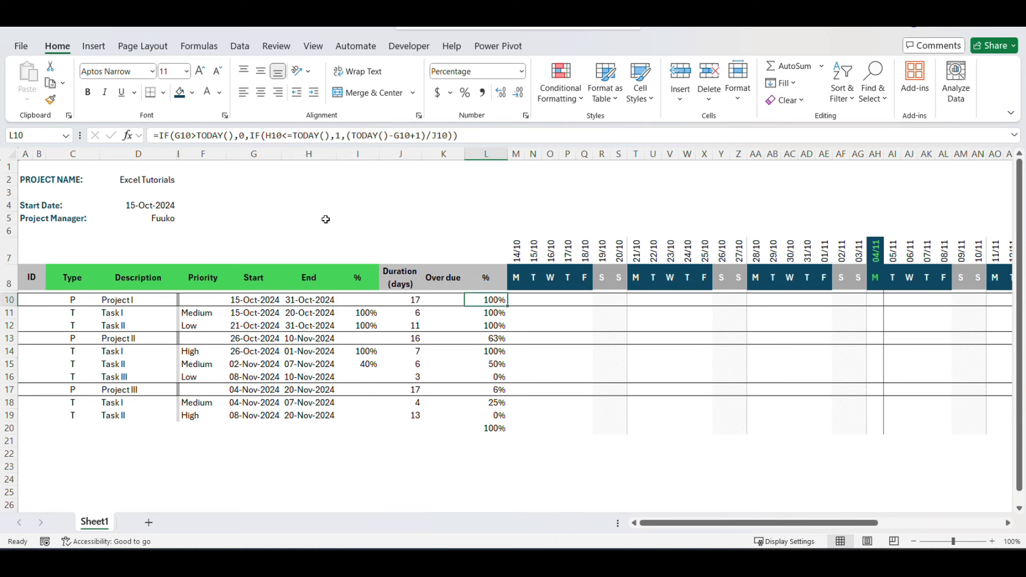
click(160, 138)
text(if()
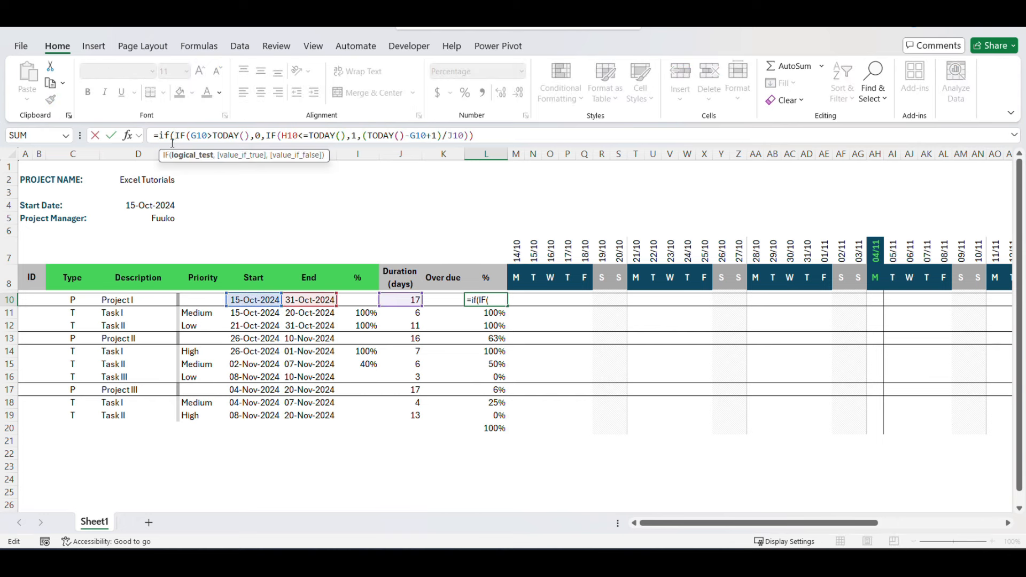
click(70, 299)
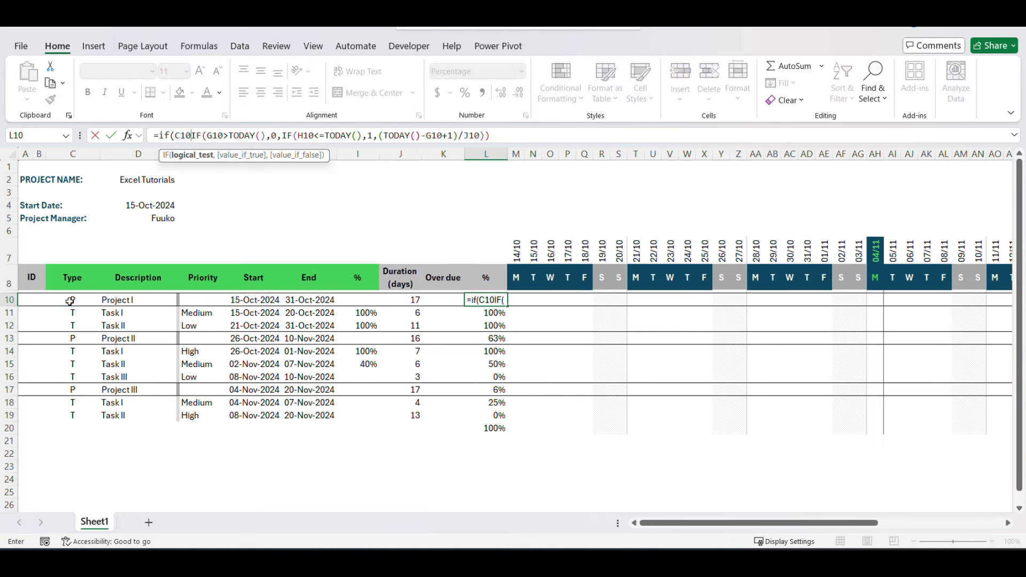
text(="","",)
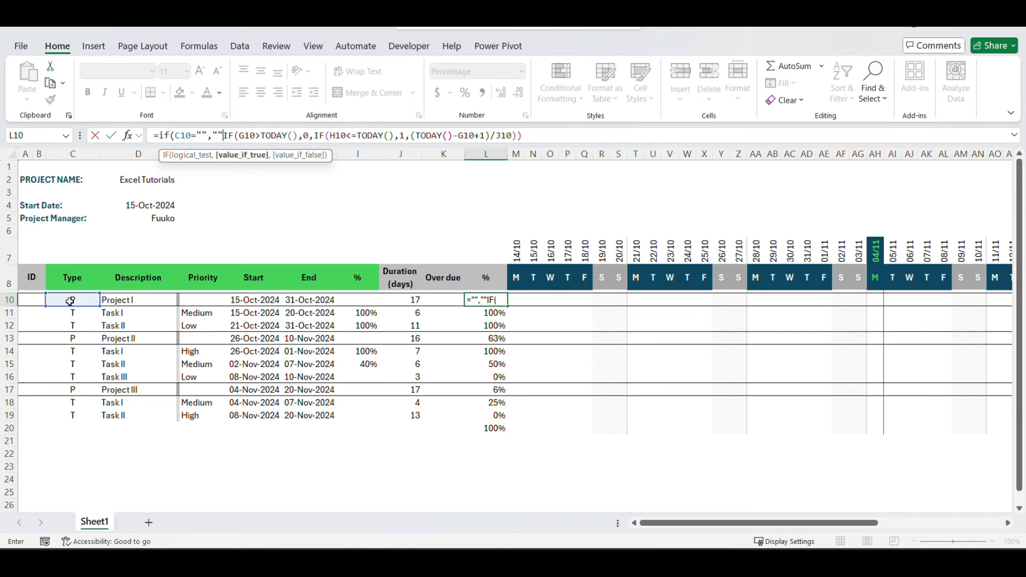
click(550, 134)
key(Return)
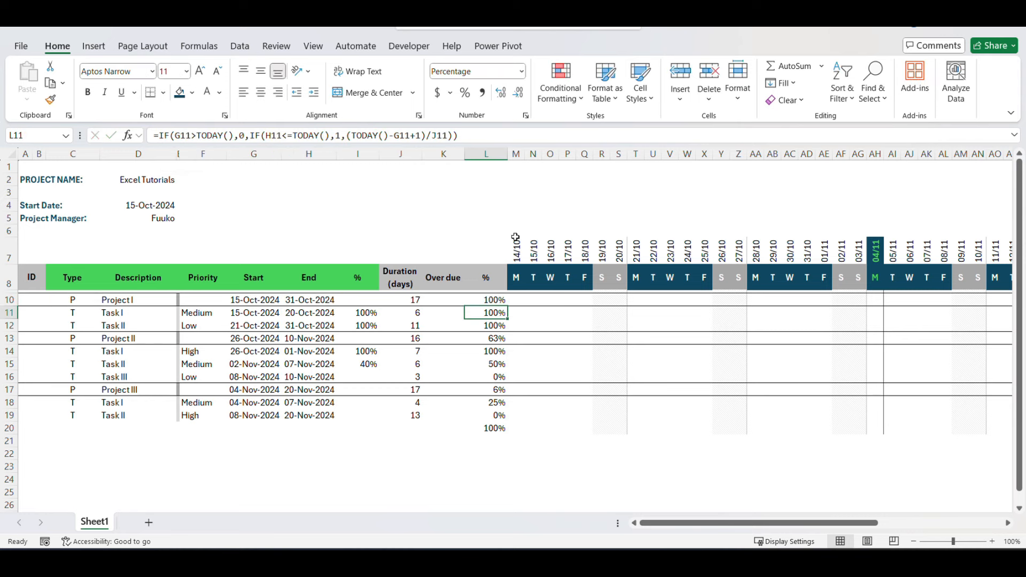
Step: Fill the revised % formula from L10 down to L20 and check the formula in L20 and the column's values
click(490, 300)
drag(508, 307, 509, 434)
click(484, 428)
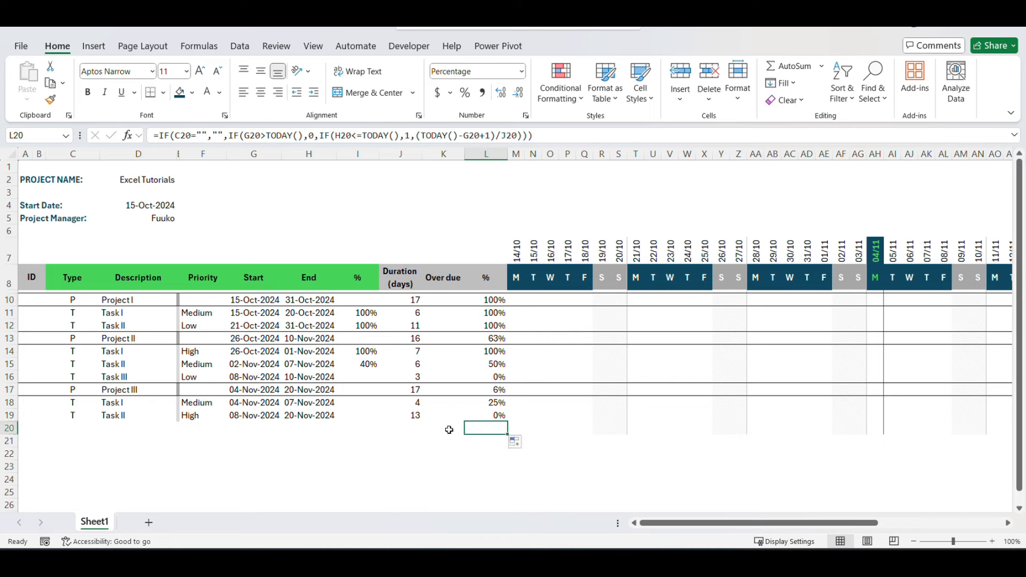
click(525, 427)
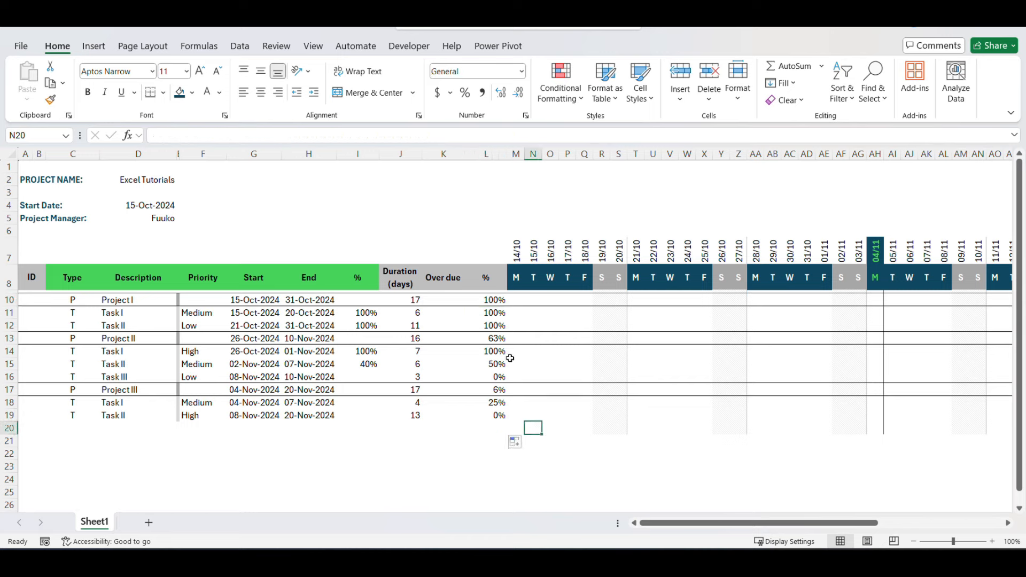
click(486, 299)
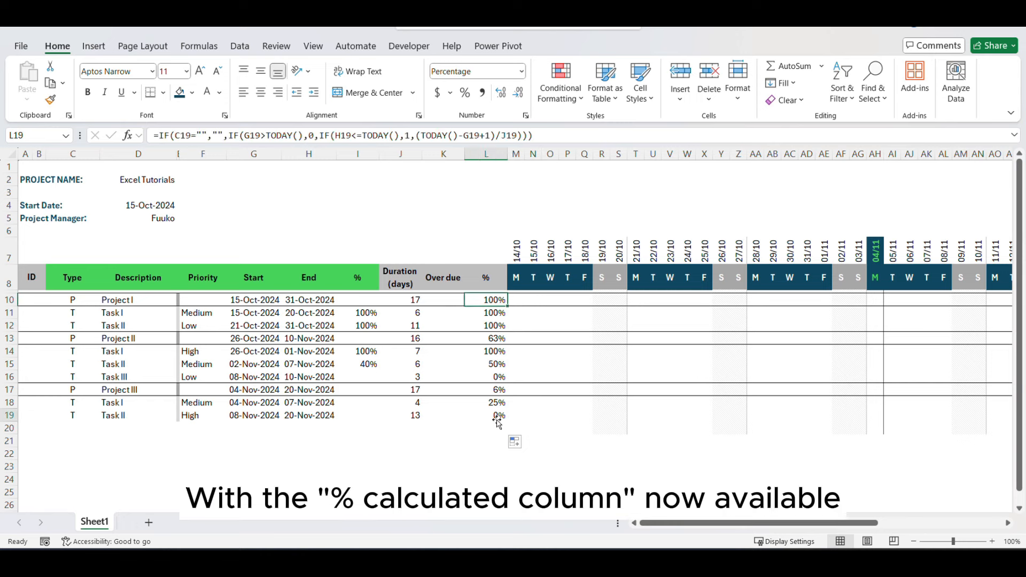
key(ctrl+Down)
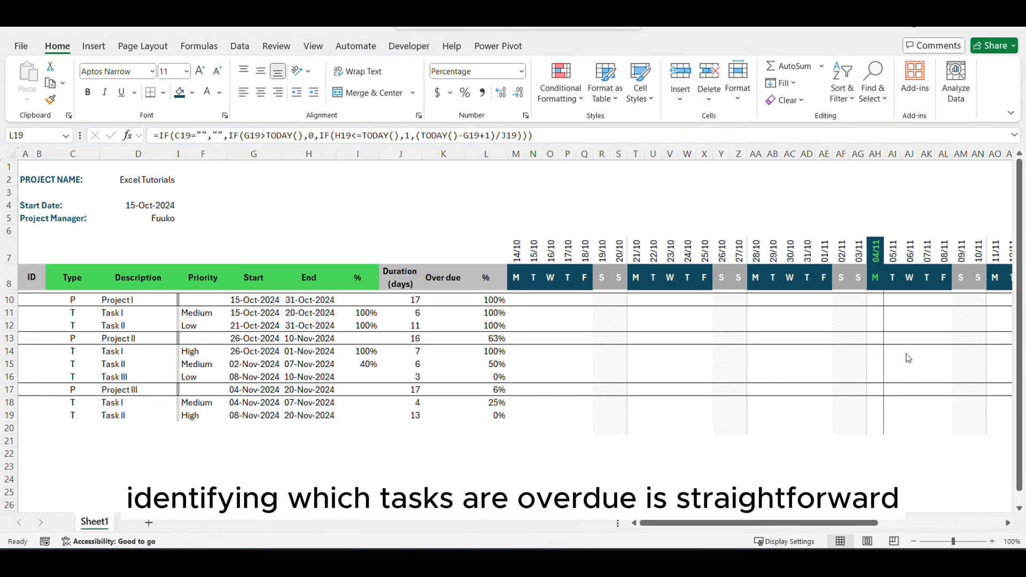
Step: Compare the entered % values in column I with the calculated % values in column L, particularly in row 15
click(446, 302)
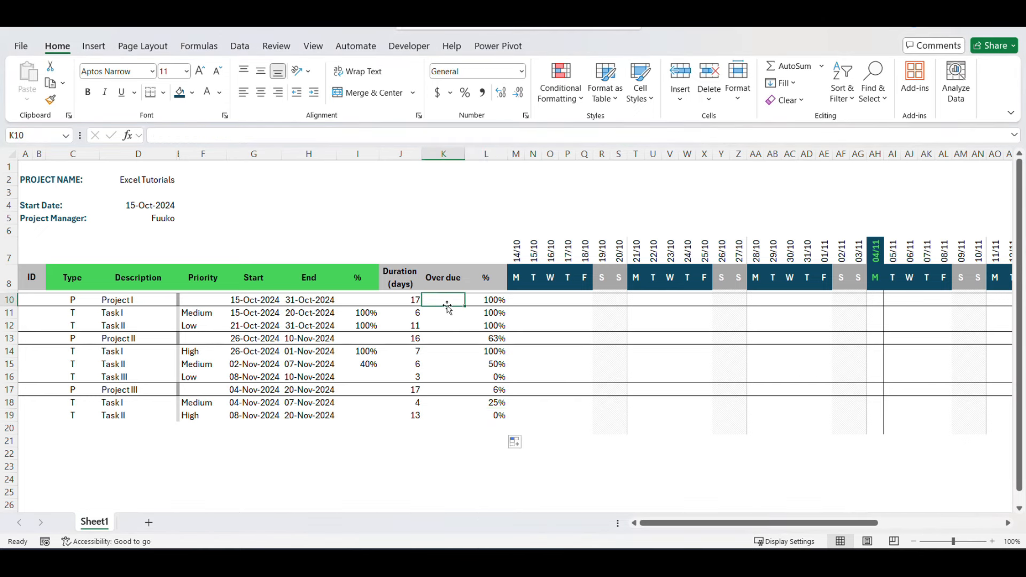
click(448, 338)
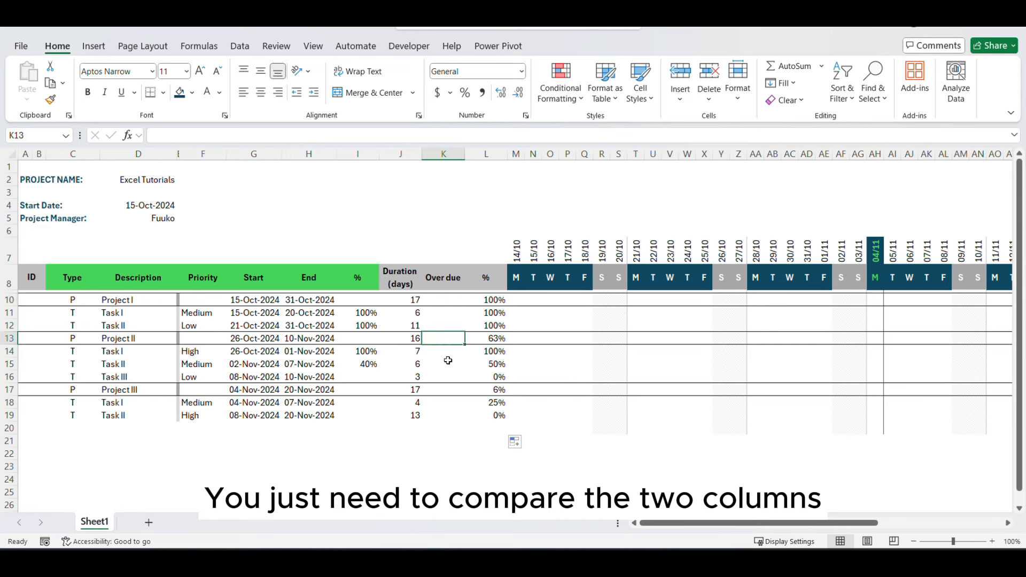
click(441, 367)
click(367, 366)
click(456, 375)
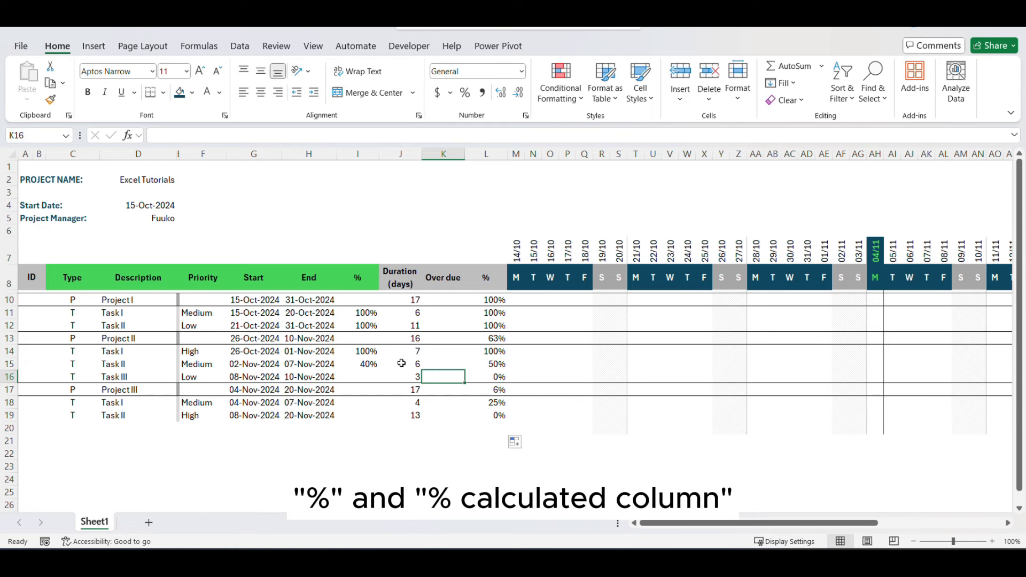
click(447, 362)
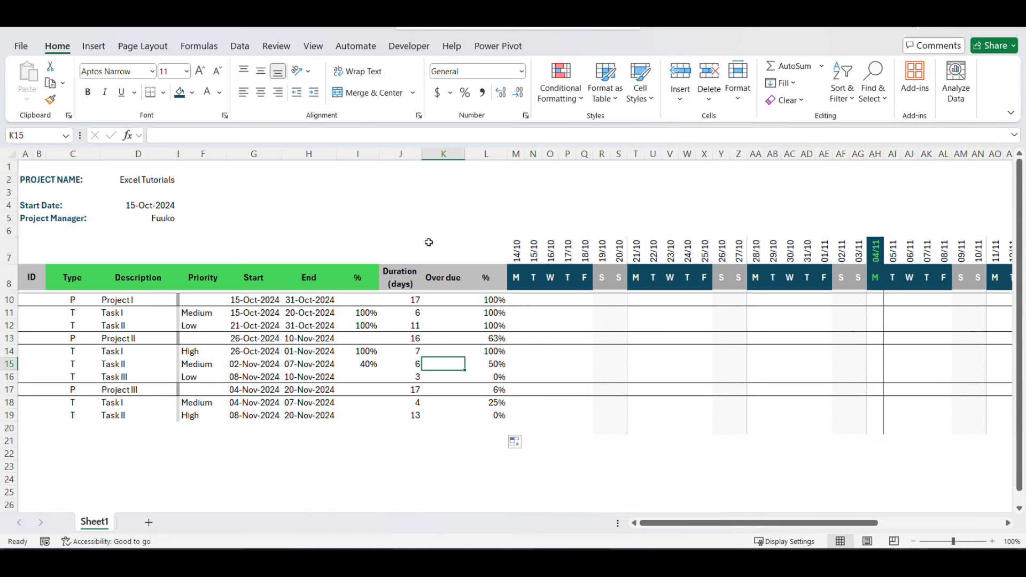
Step: Enter =IF(I10<L10,"over due","") in K10 and fill the formula down to K19
click(450, 302)
text(=)
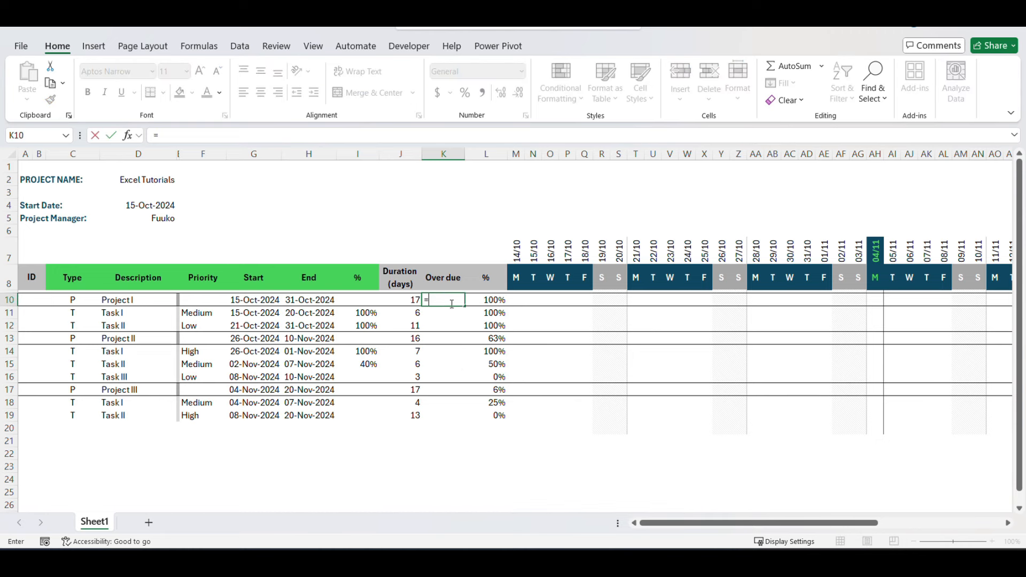
text(if()
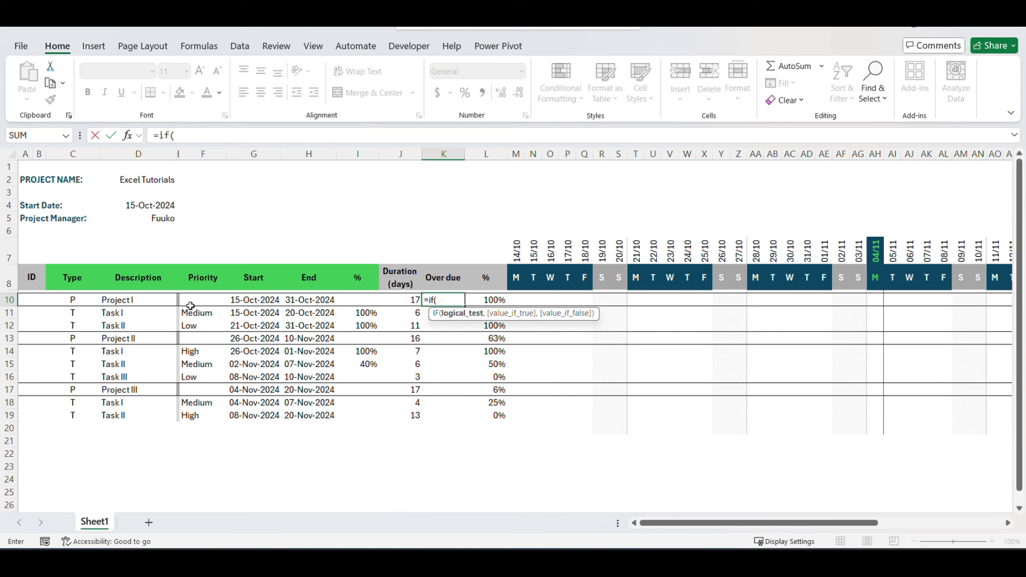
click(367, 301)
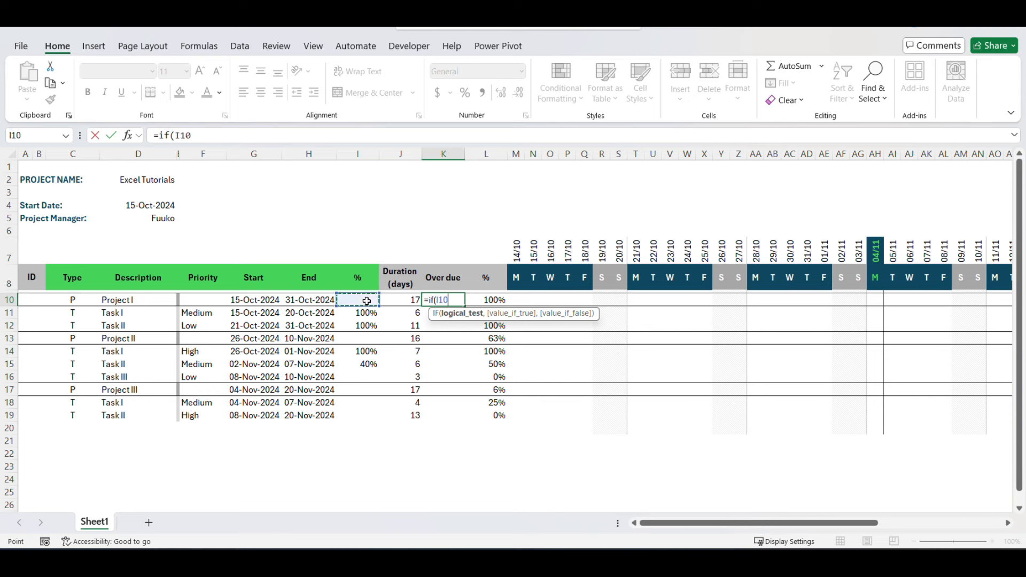
text(<)
click(486, 300)
text(,"ove)
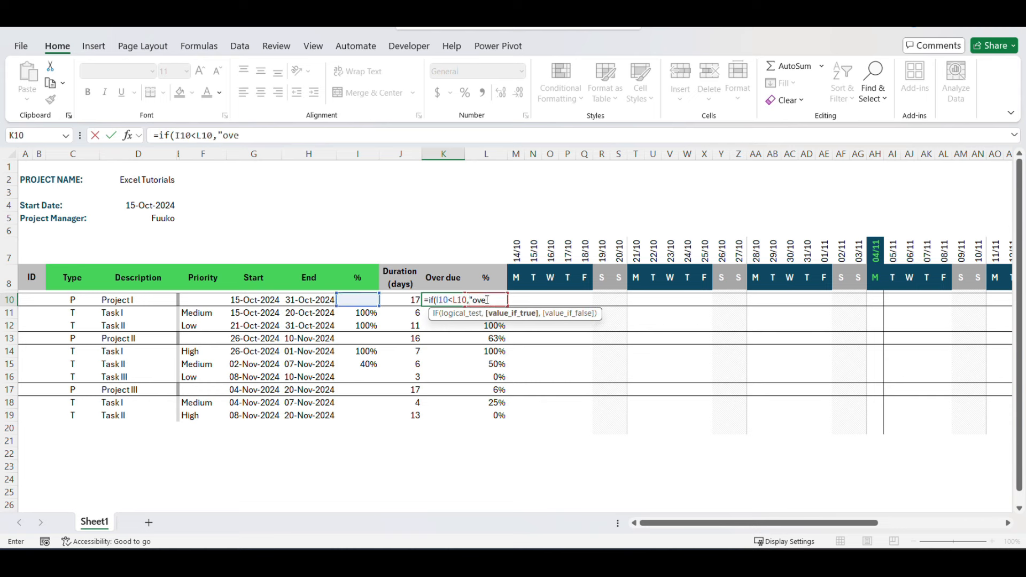
text(r due"))
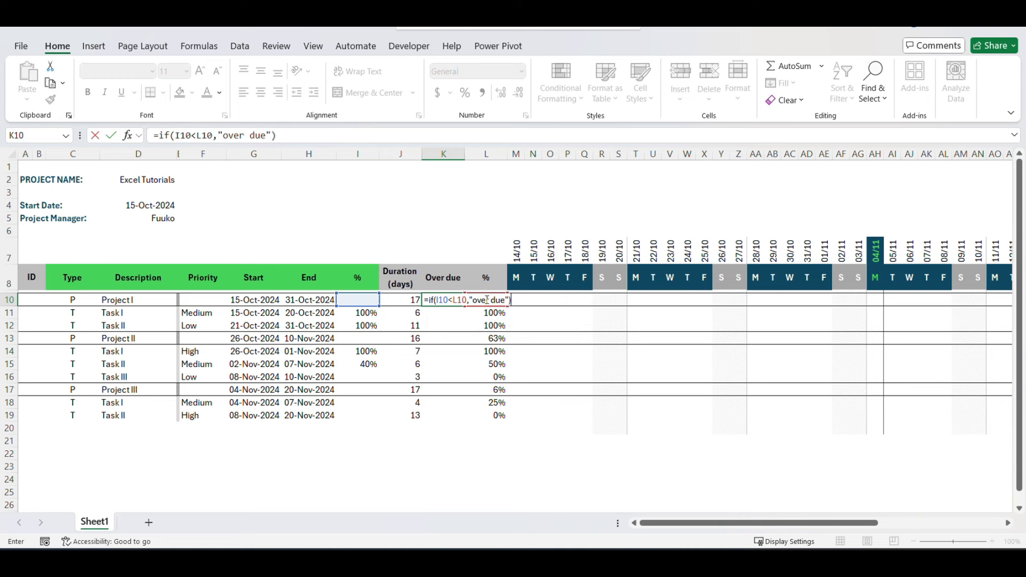
key(BackSpace)
text(,)
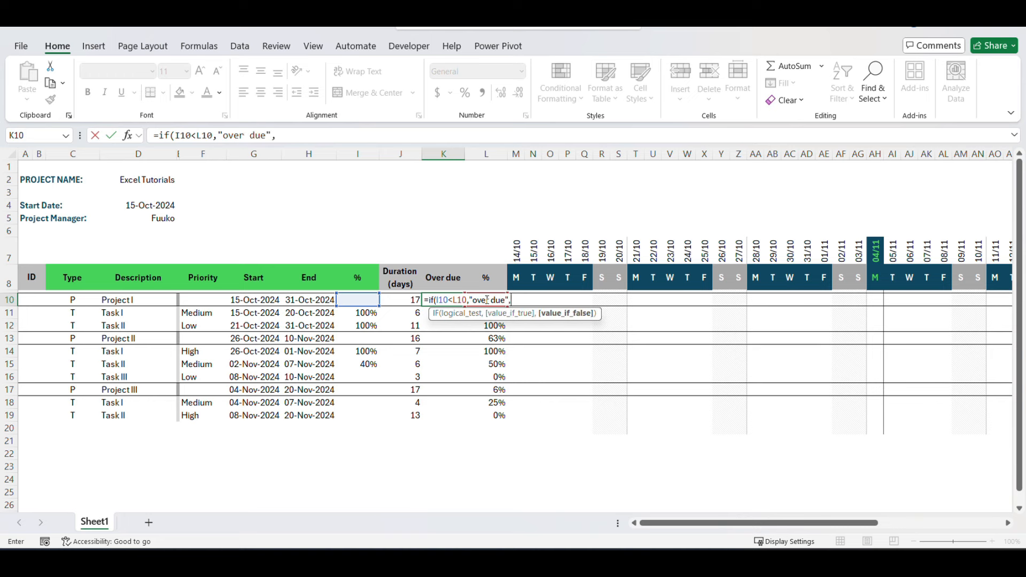
text(""))
key(Return)
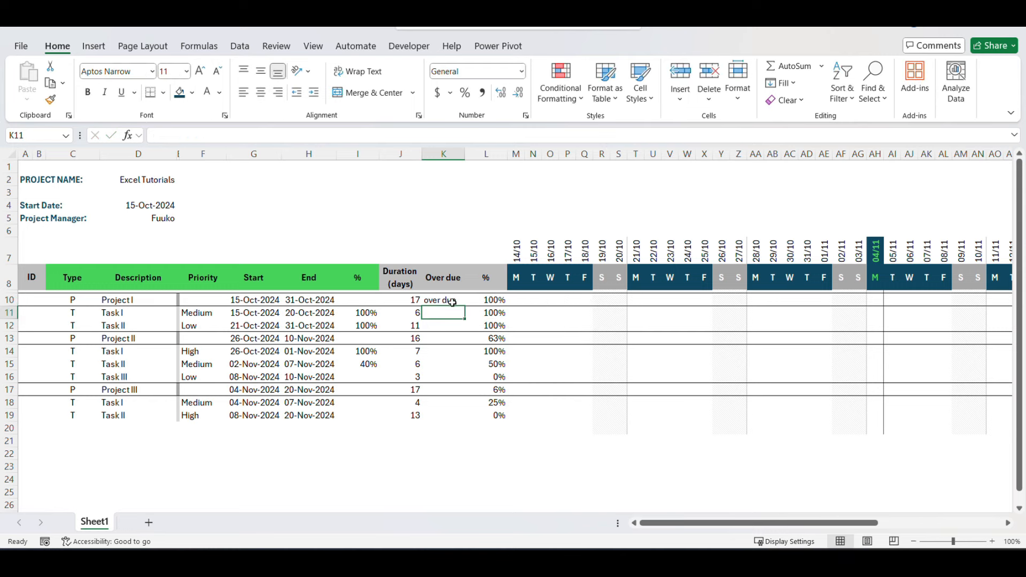
click(454, 300)
drag(467, 307, 460, 422)
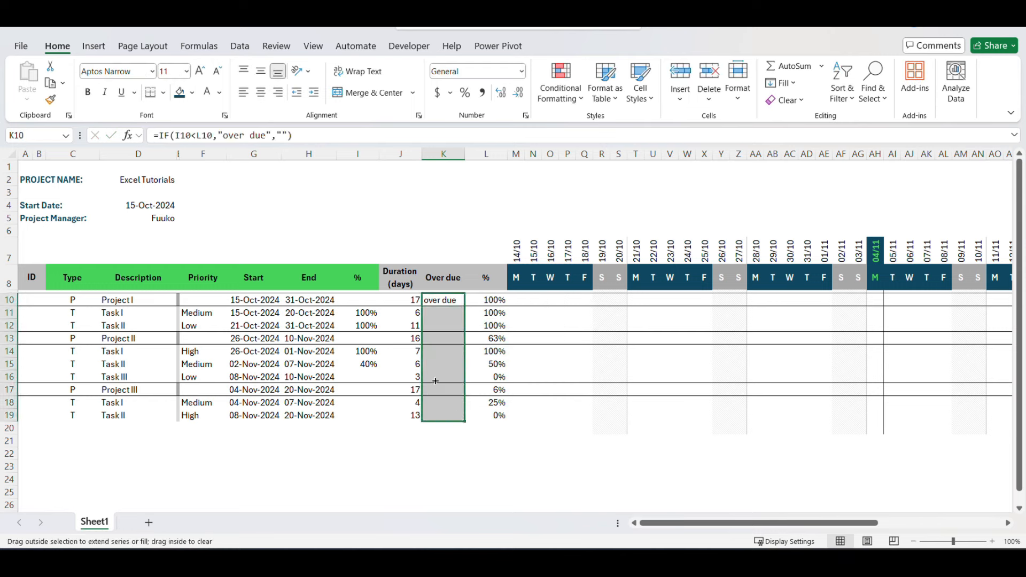
Step: Examine the Over due results in rows 15 and 18 against both % columns, and in project rows 10, 13 and 17
click(441, 364)
click(367, 365)
click(455, 363)
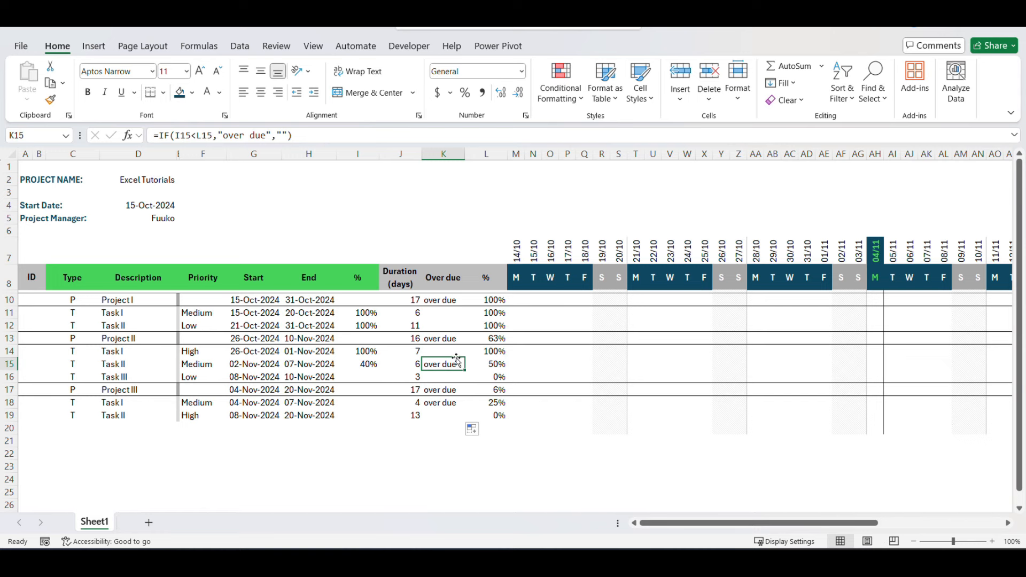
click(496, 367)
click(453, 366)
click(442, 393)
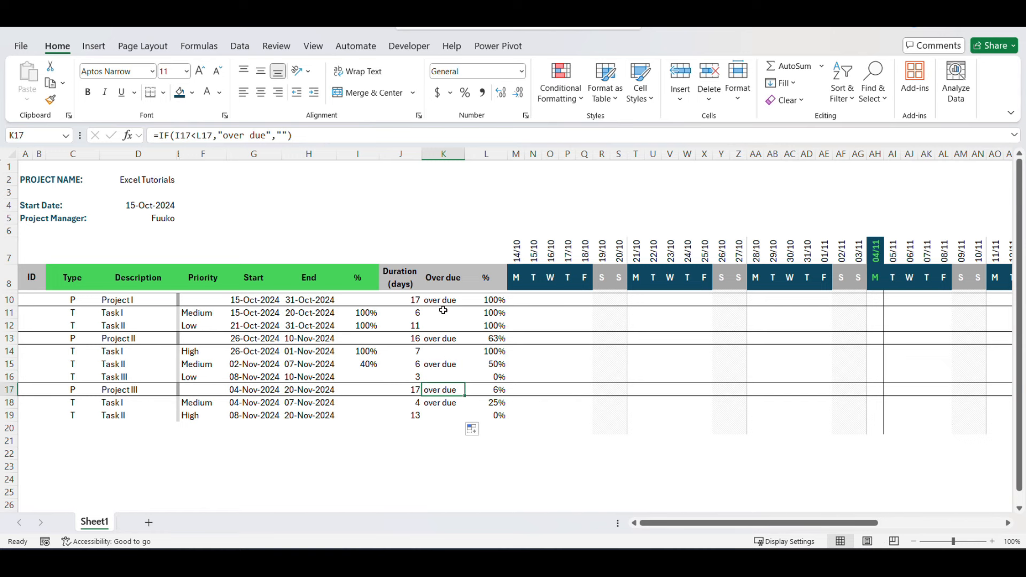
click(441, 404)
click(357, 404)
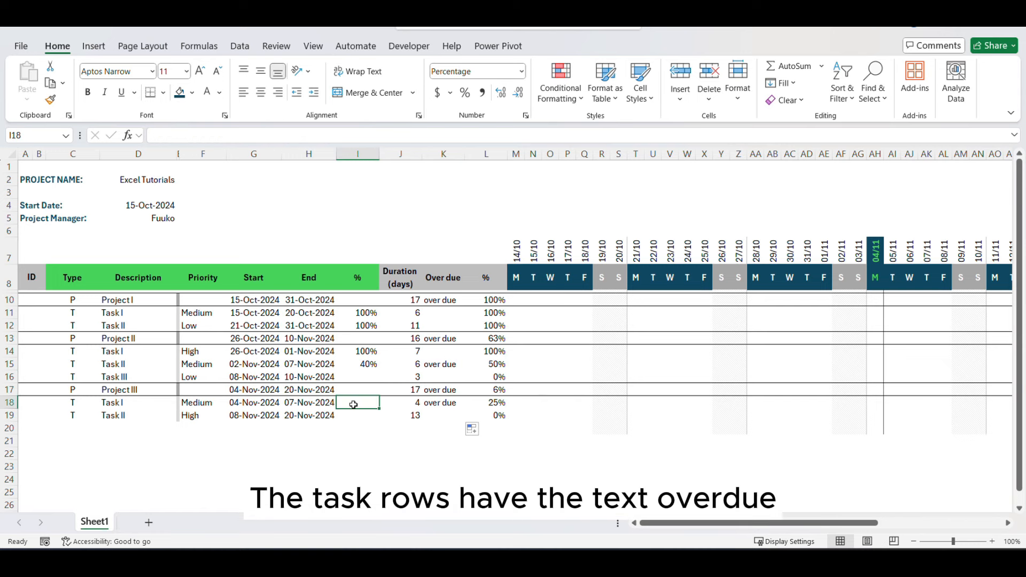
click(495, 404)
click(443, 401)
click(436, 301)
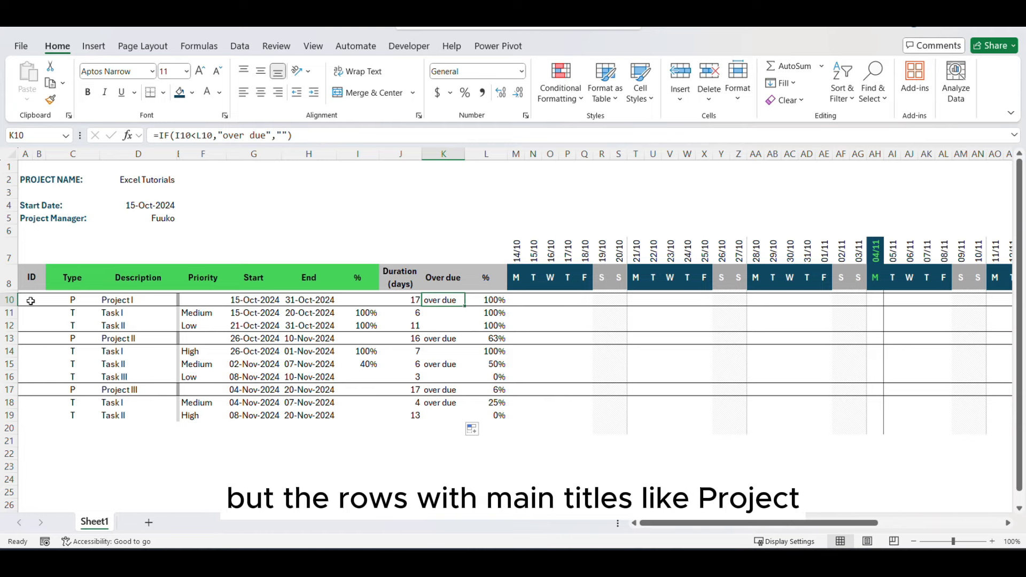
click(9, 301)
ctrl+click(9, 339)
ctrl+click(9, 389)
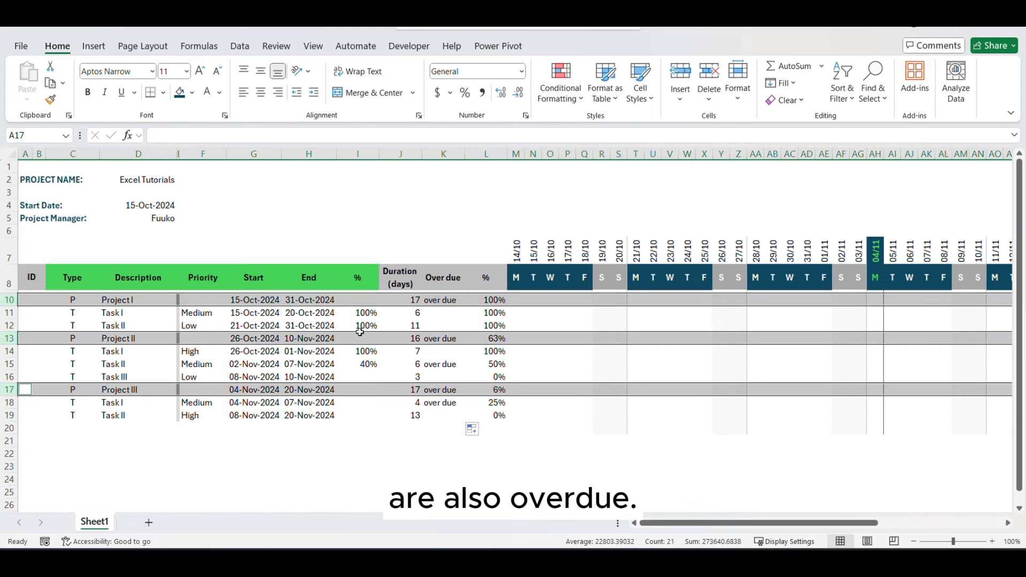
Step: Limit the K10 overdue formula to task rows by changing its condition to AND(I10<L10,C10="T")
click(436, 301)
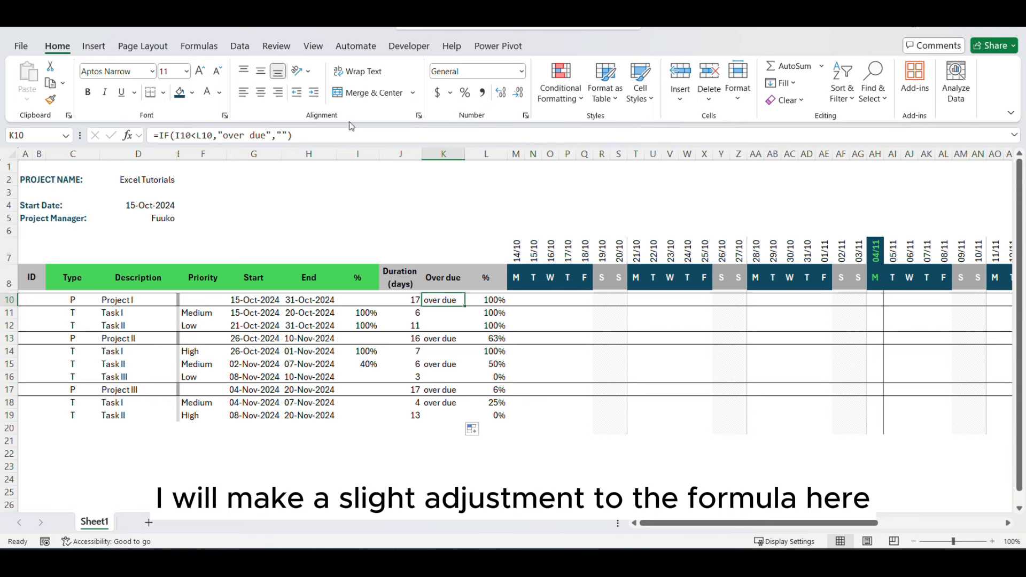
click(160, 136)
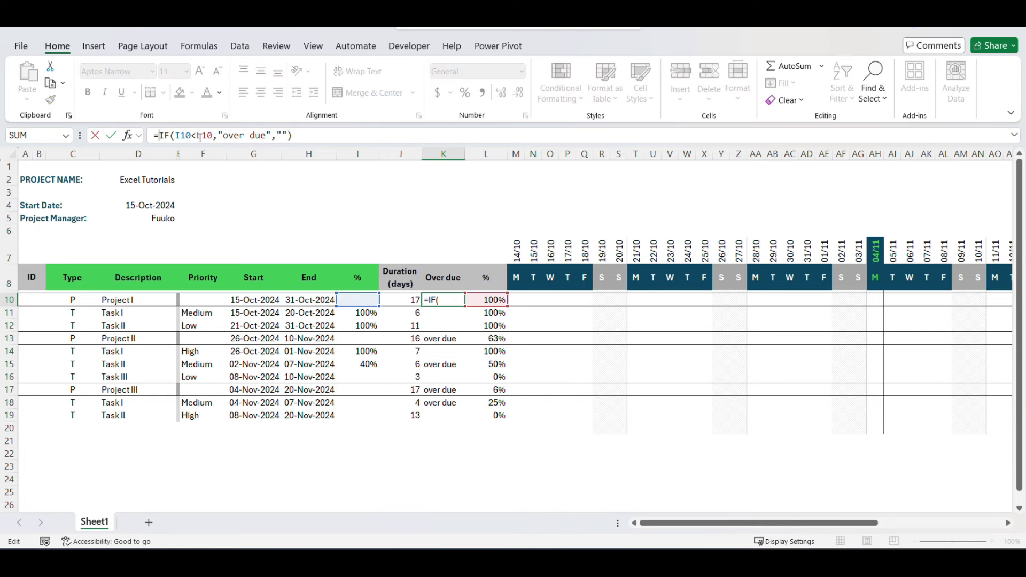
text(if)
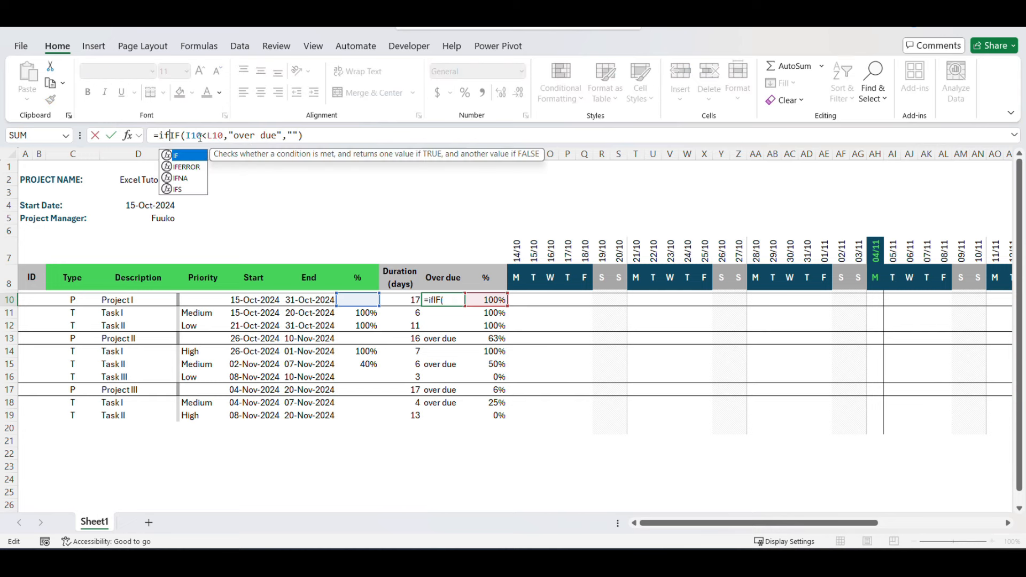
key(BackSpace)
key(BackSpace)
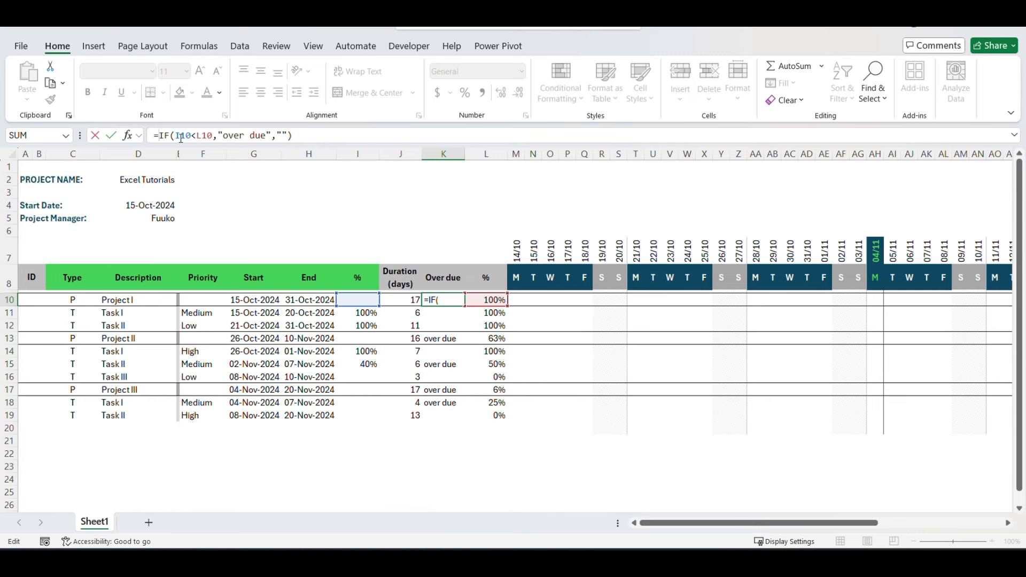
click(179, 137)
text(and()
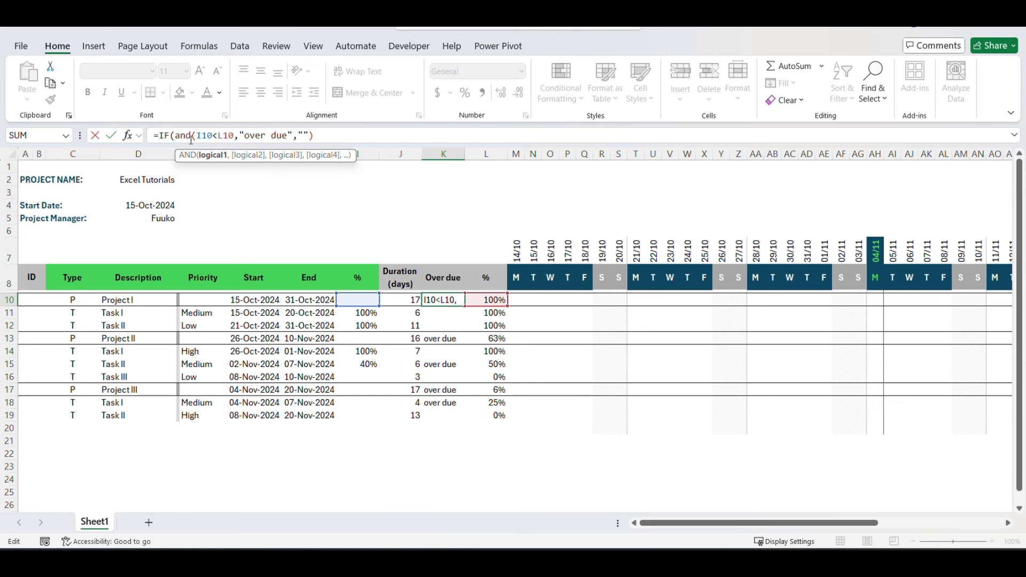
text(,)
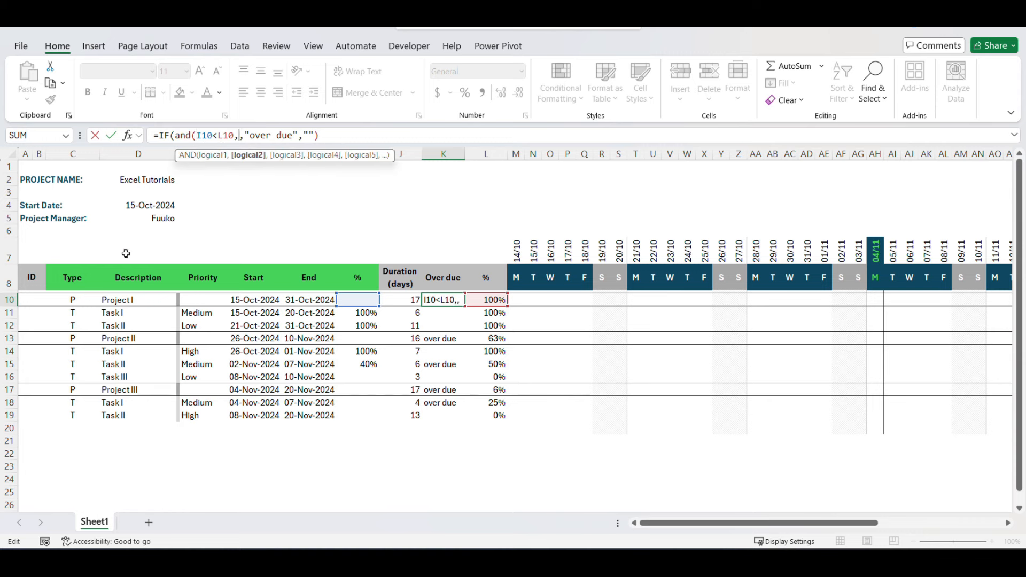
click(75, 298)
text(="T")
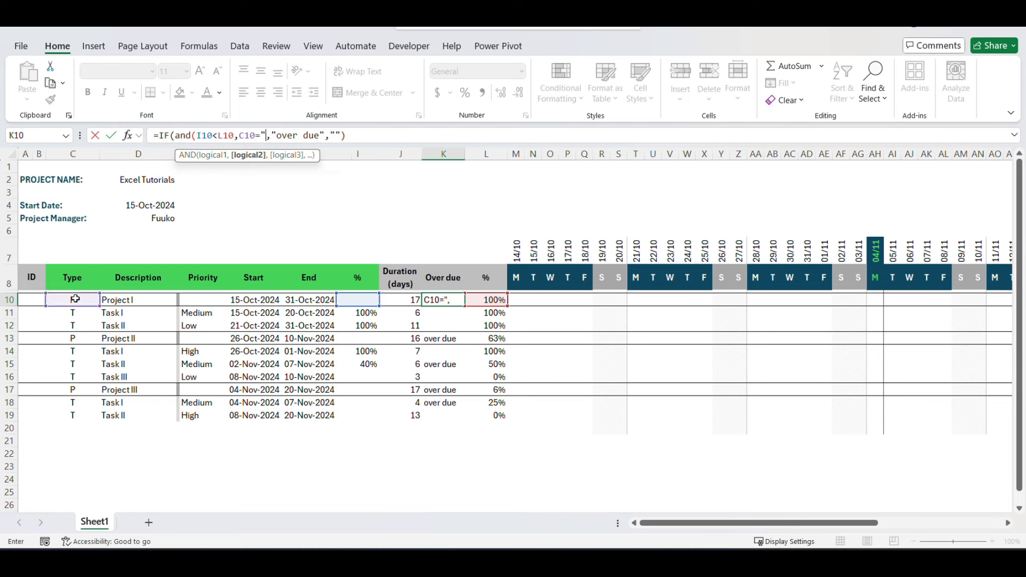
text())
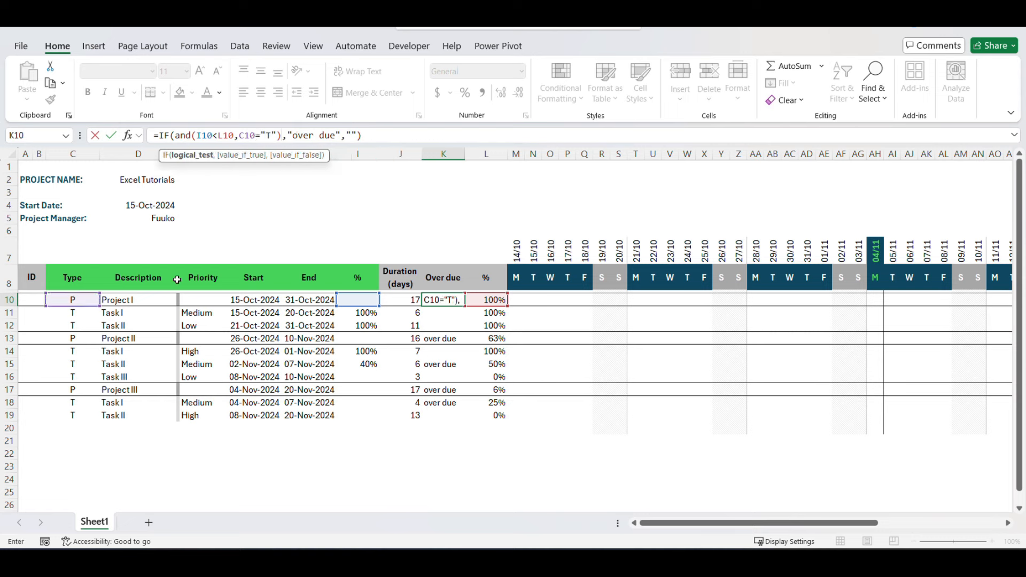
key(ctrl+Return)
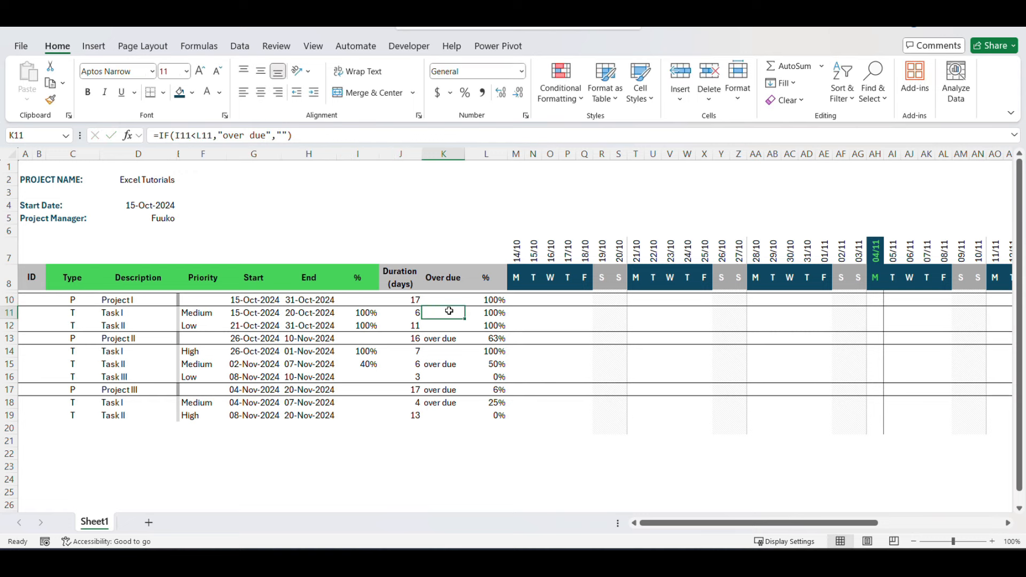
Step: Fill the revised overdue formula from K10 down to K20 and check the results in rows 15 and 18
drag(465, 305, 466, 434)
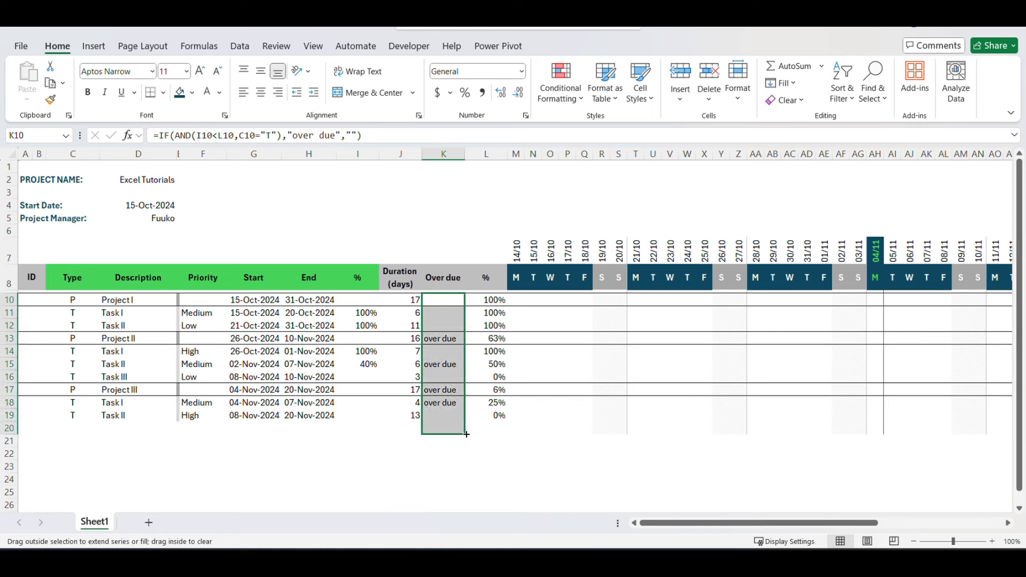
click(455, 402)
click(451, 365)
Step: Insert the Triangular Flag On Post symbol (1F6A9) from the Segoe UI Emoji font into K7
click(450, 251)
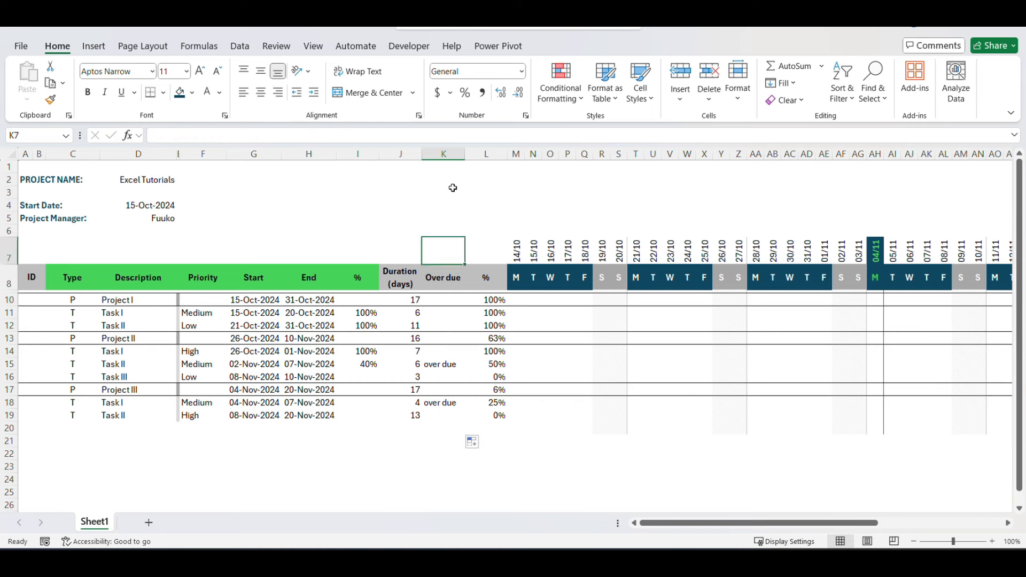
click(92, 46)
click(939, 83)
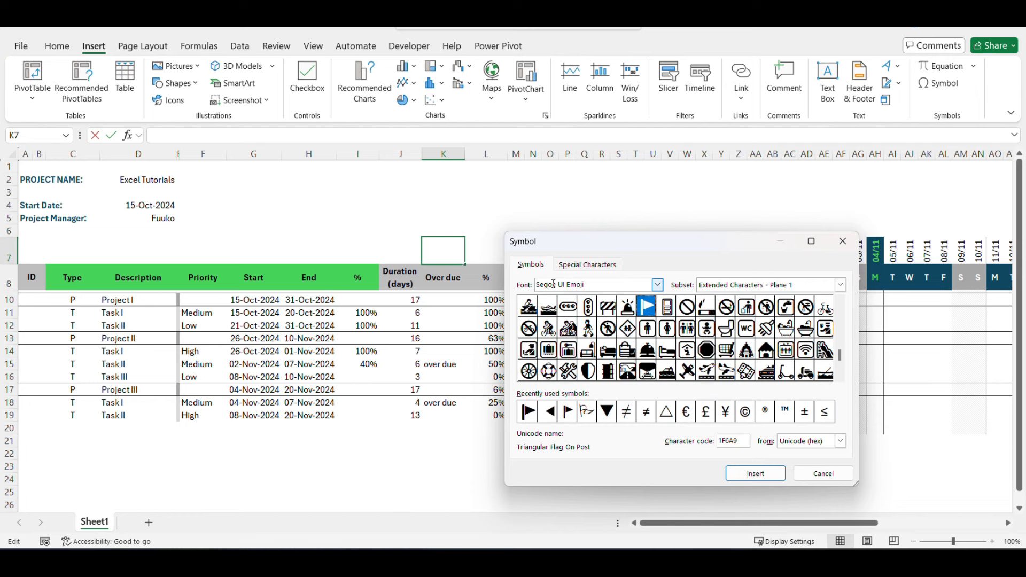
click(633, 310)
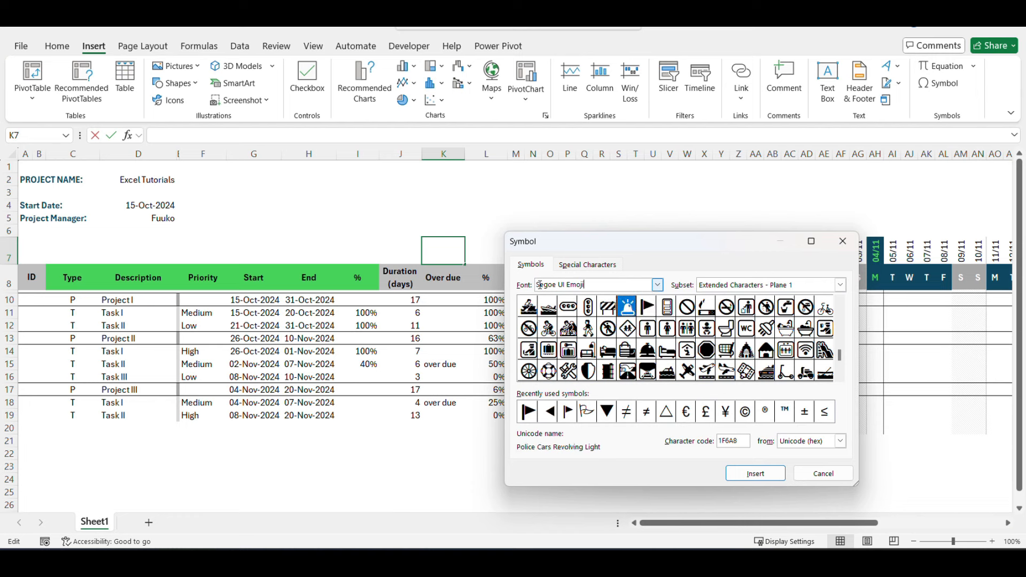
click(647, 308)
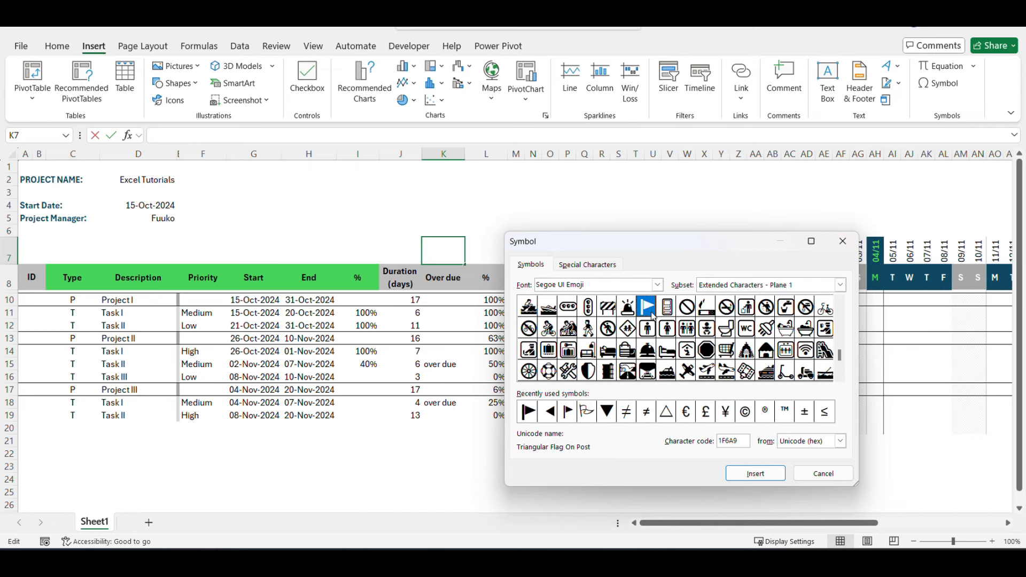
click(740, 476)
click(823, 473)
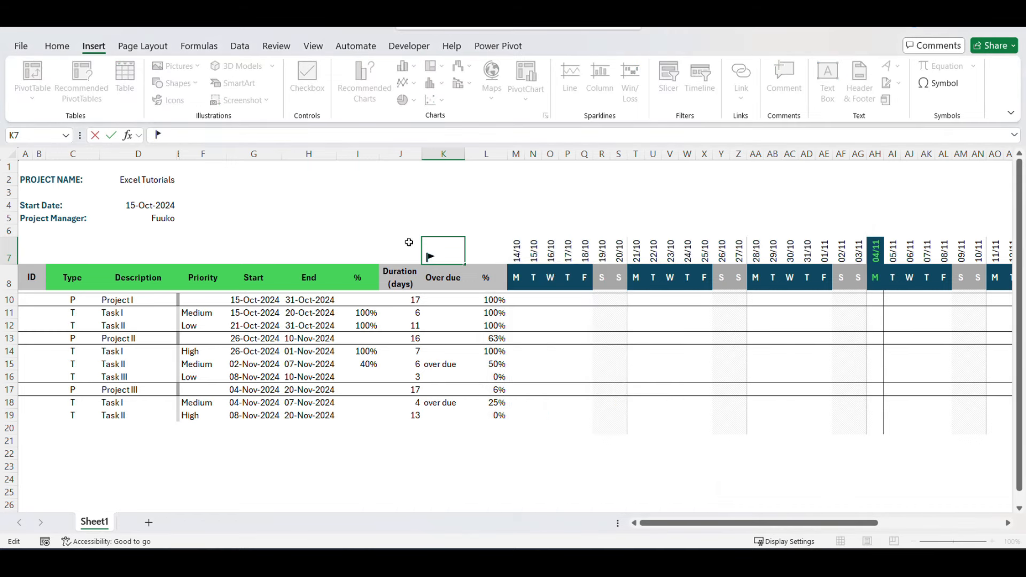
Step: Copy the flag symbol from K7 and use it to replace the "over due" text in the K10 formula
drag(170, 135, 110, 117)
click(340, 242)
click(435, 300)
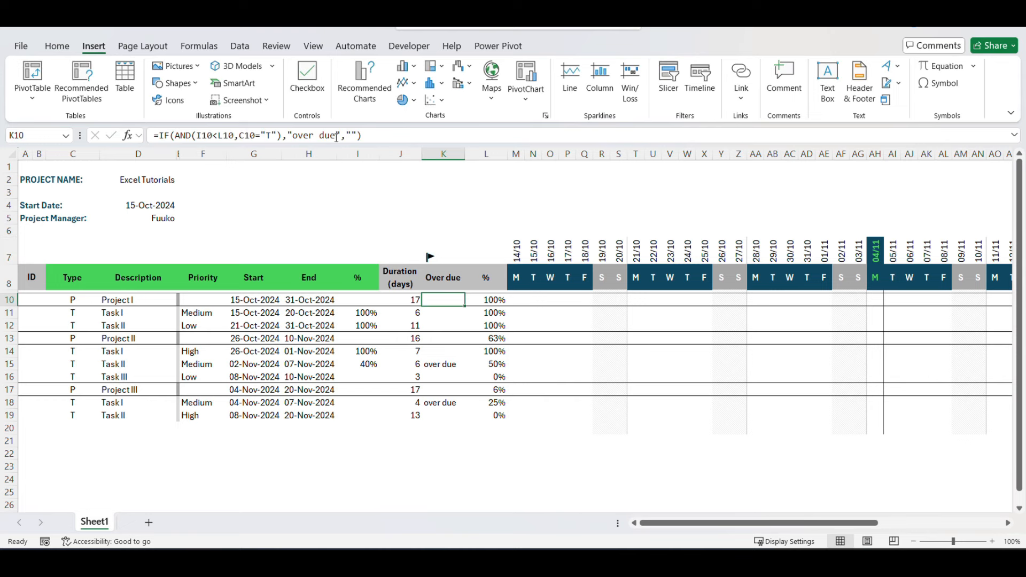
drag(337, 137, 295, 136)
key(ctrl+v)
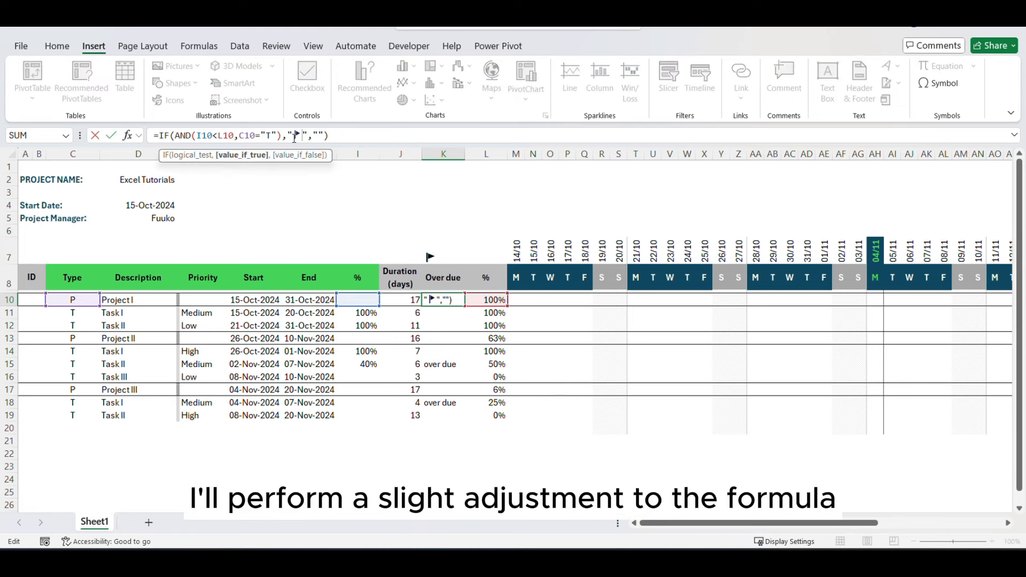
key(Return)
click(452, 299)
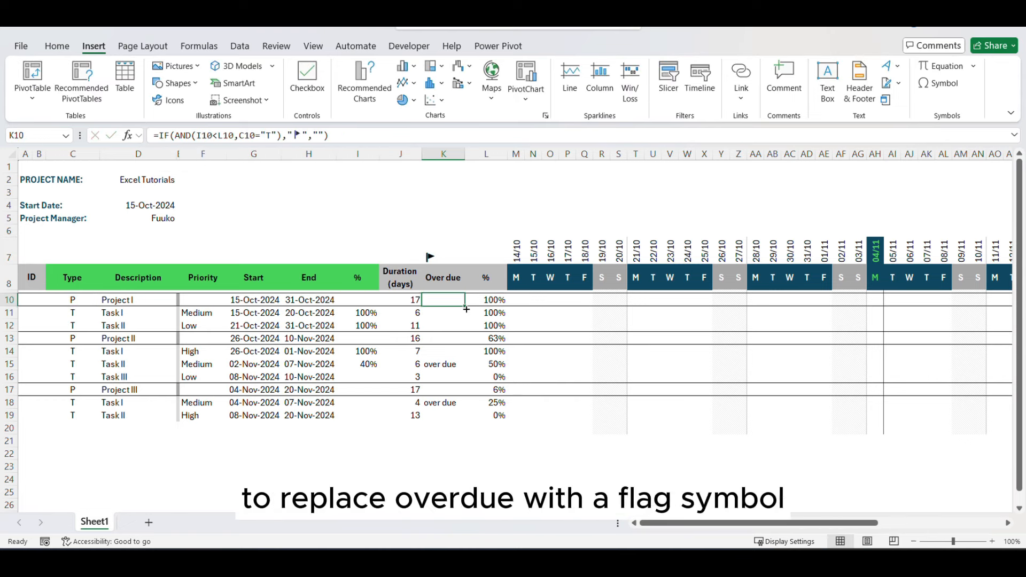
Step: Fill the flag-symbol overdue formula from K10 down to K19 and check the cells in the Over due column
drag(466, 309, 464, 424)
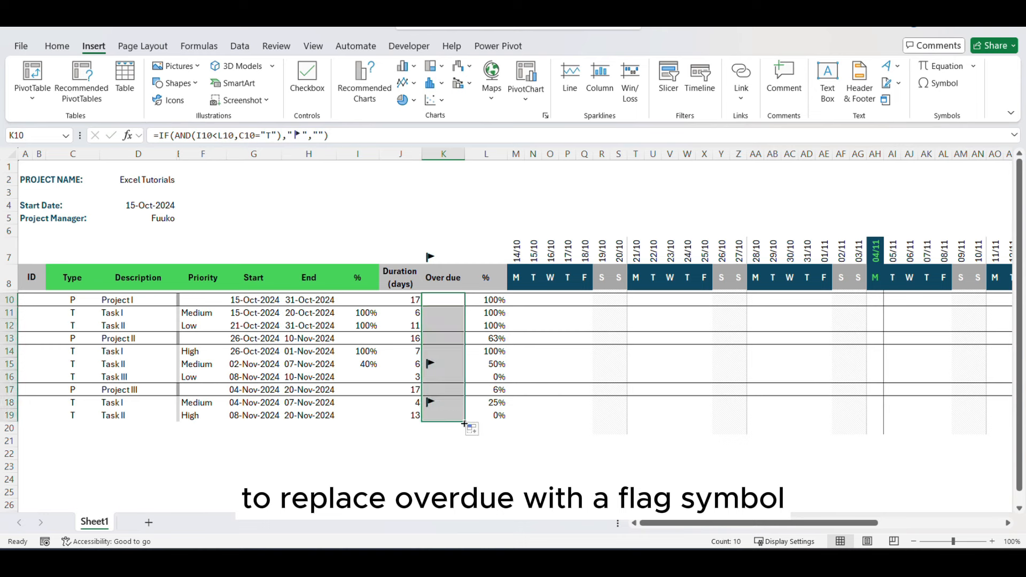
click(452, 391)
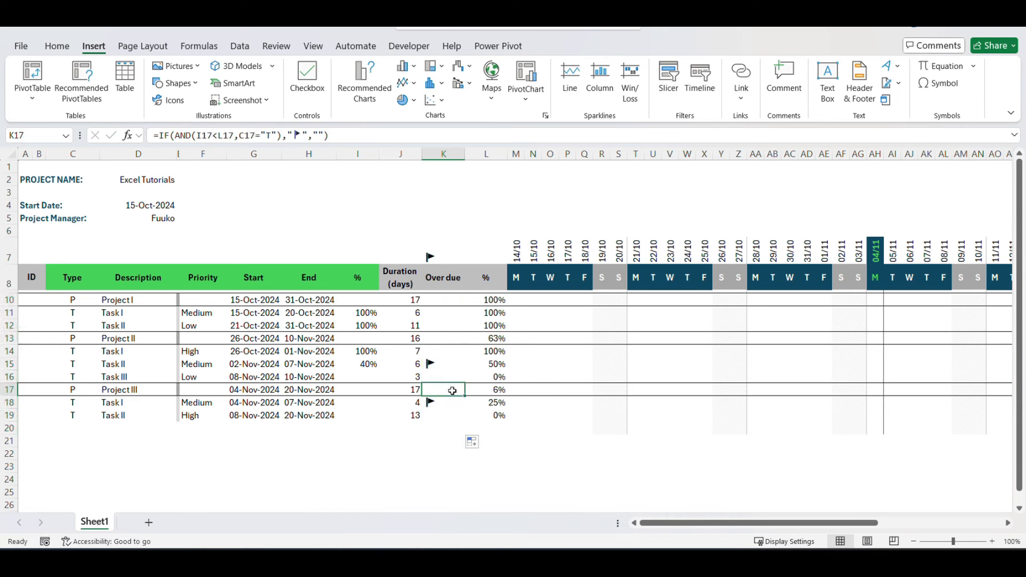
click(443, 254)
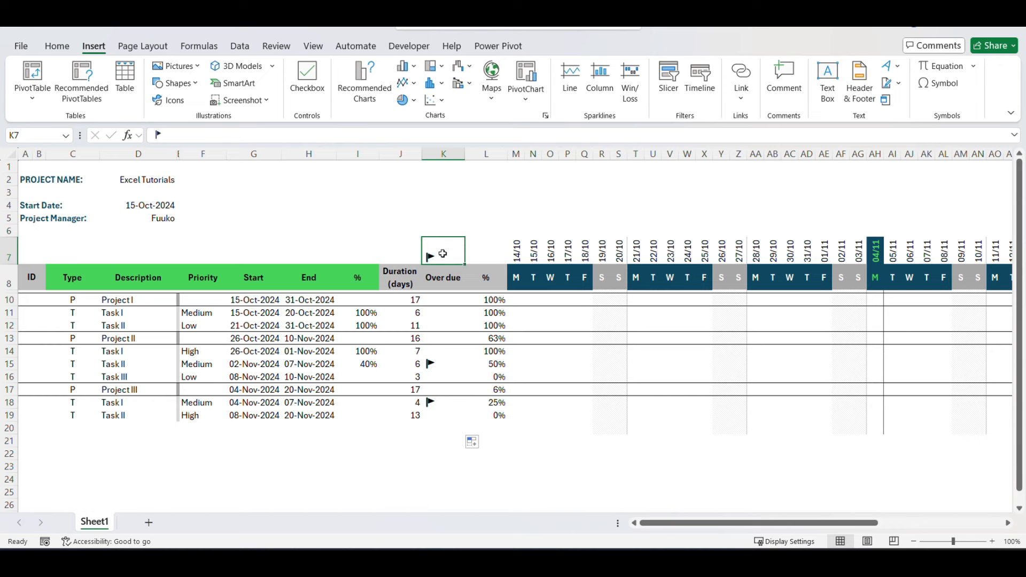
click(447, 338)
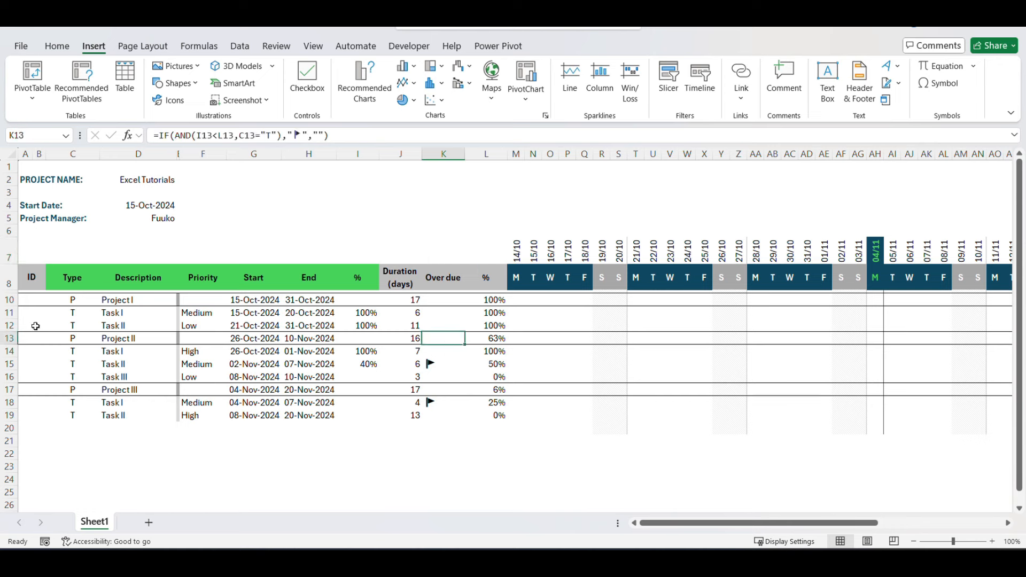
click(31, 300)
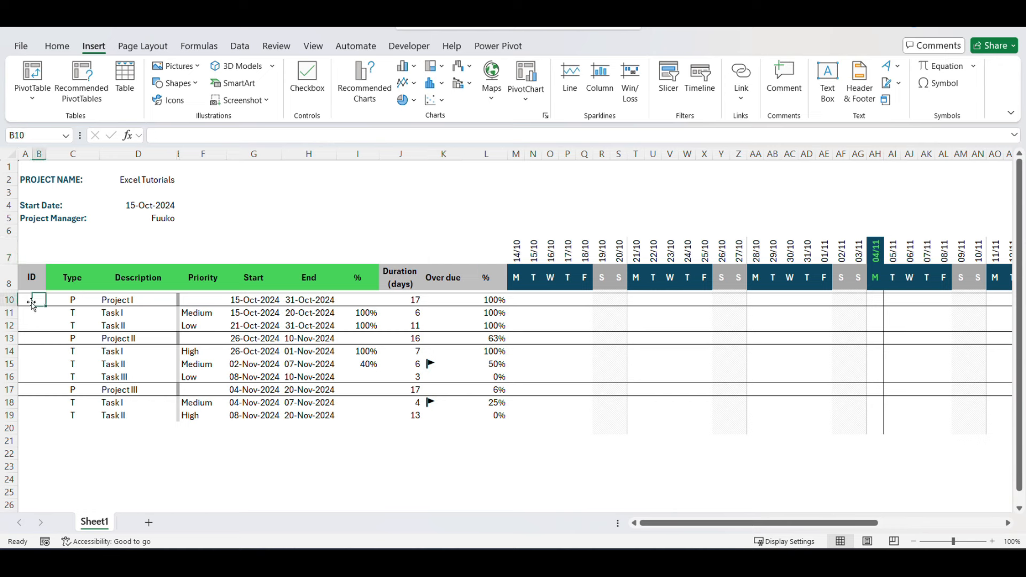
scroll(32, 369, down, 1)
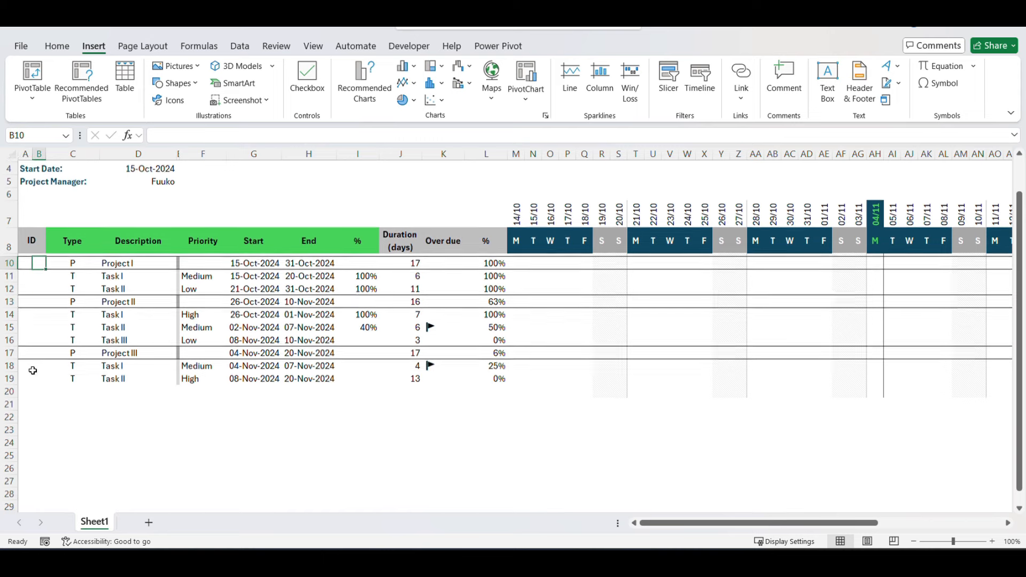
scroll(33, 370, up, 1)
click(24, 300)
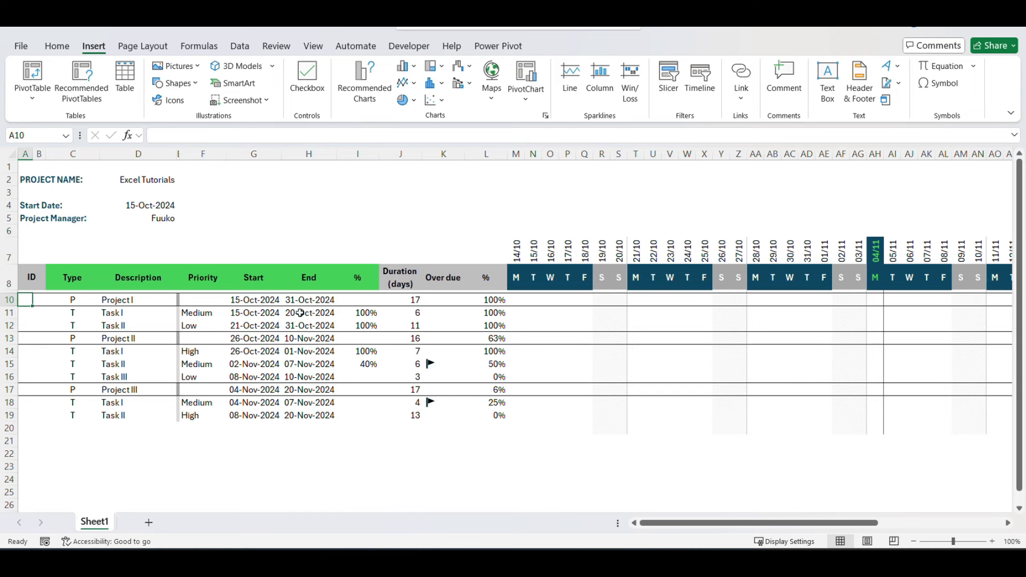
key(alt+Tab)
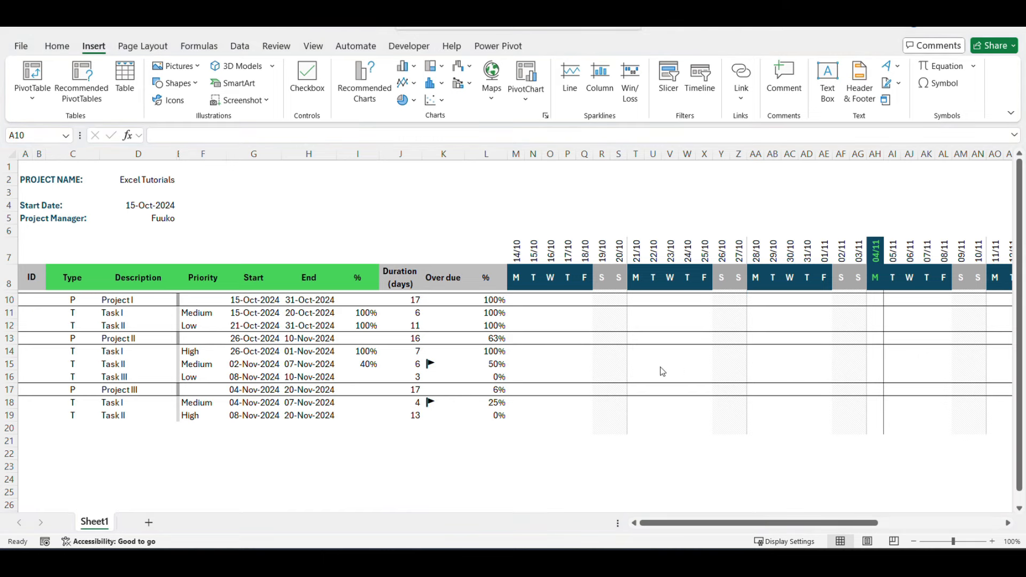
Step: Enter the ID numbering formula =IF(C10="","",ROW()-9) in A10
click(31, 300)
click(175, 133)
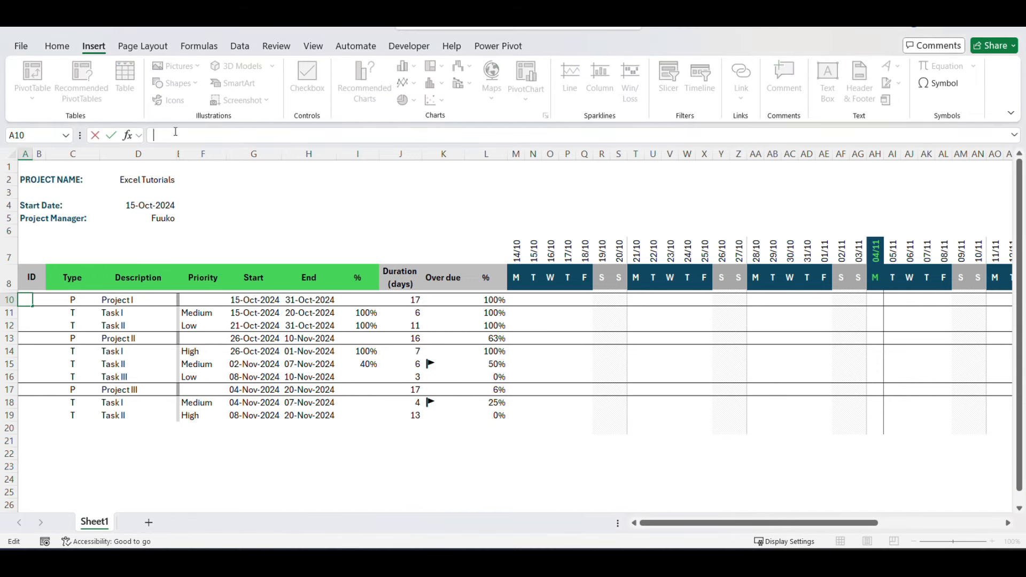
text(=if()
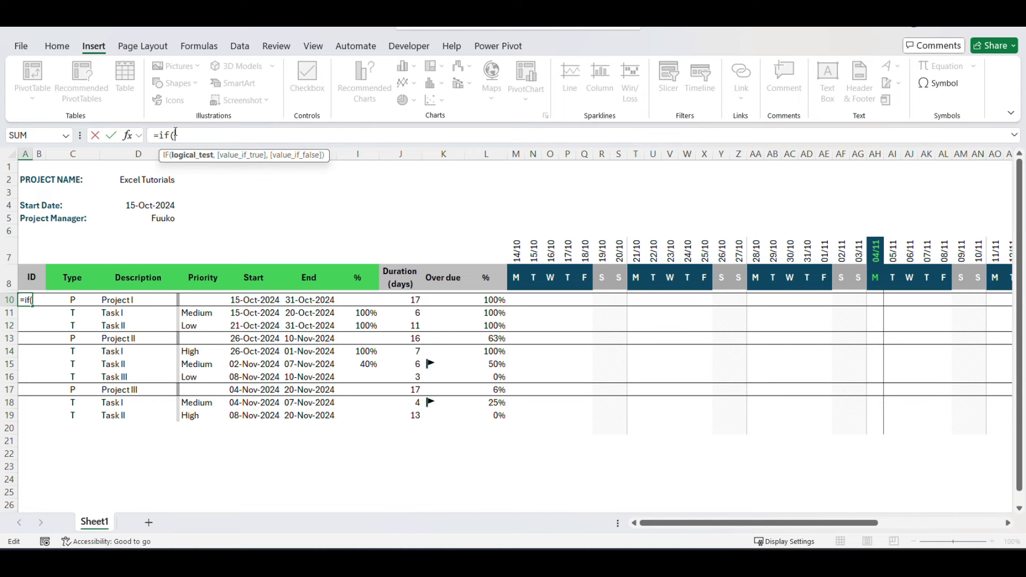
click(76, 300)
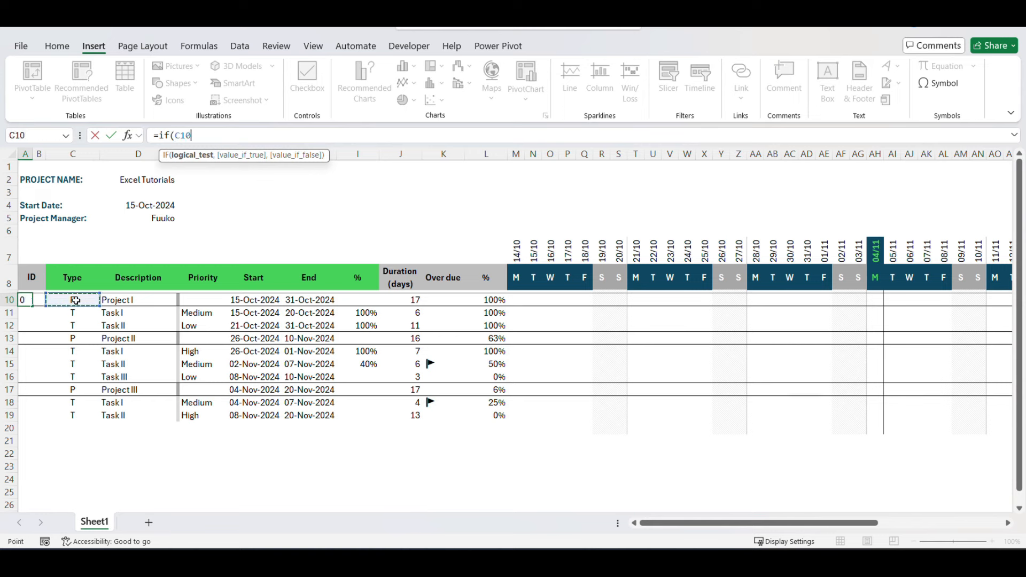
text(="","",)
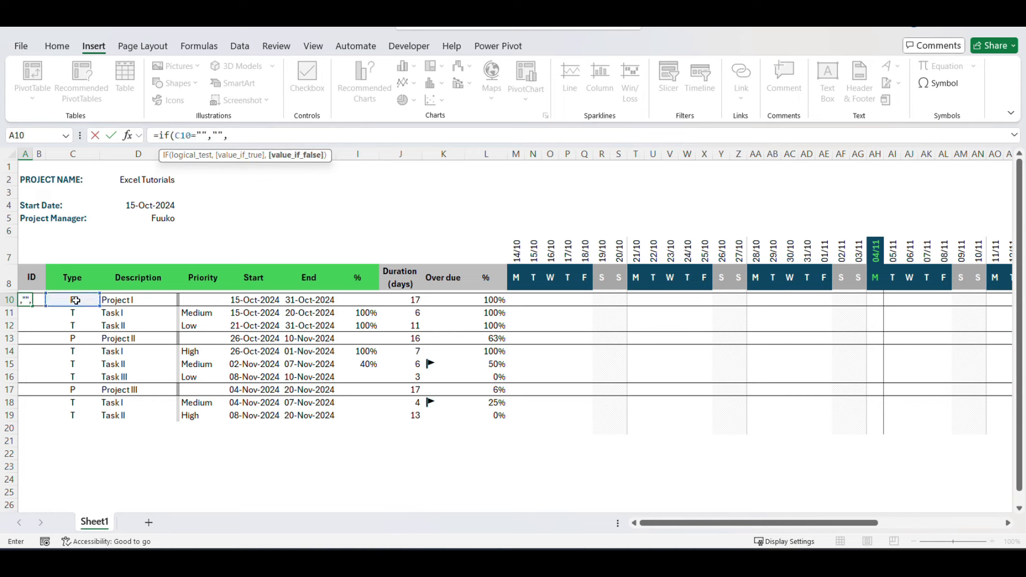
text(row()
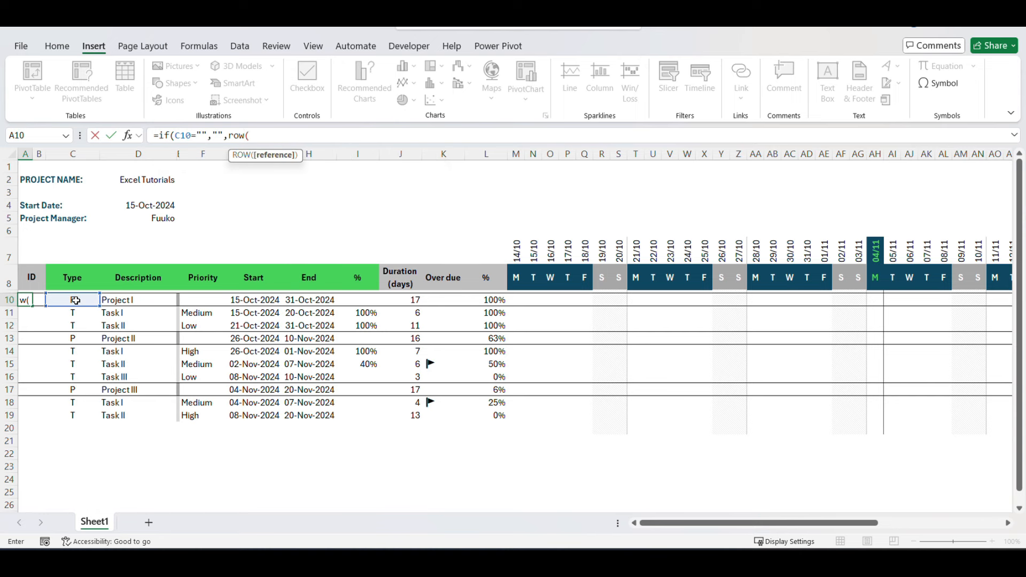
text()-)
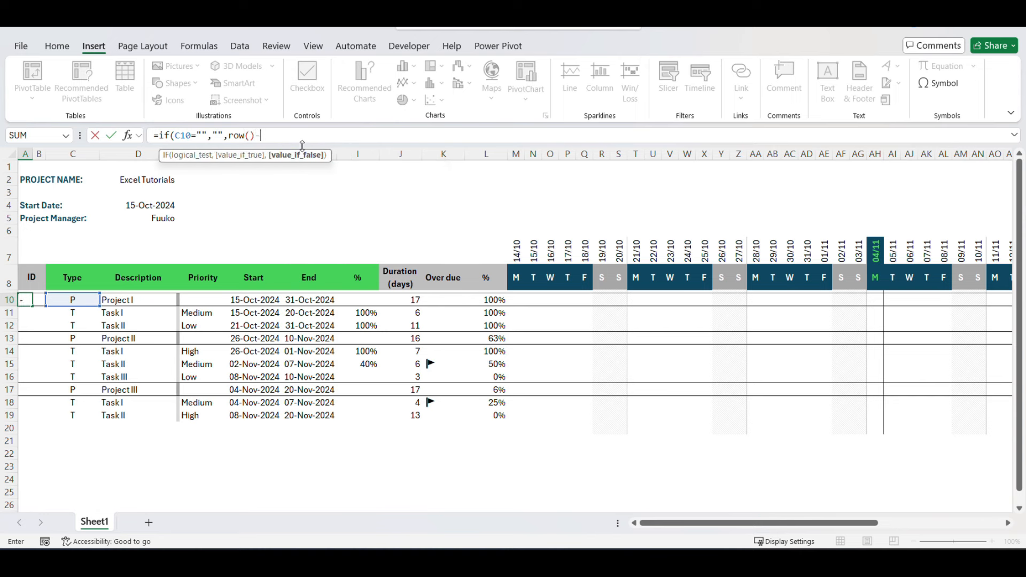
text(9))
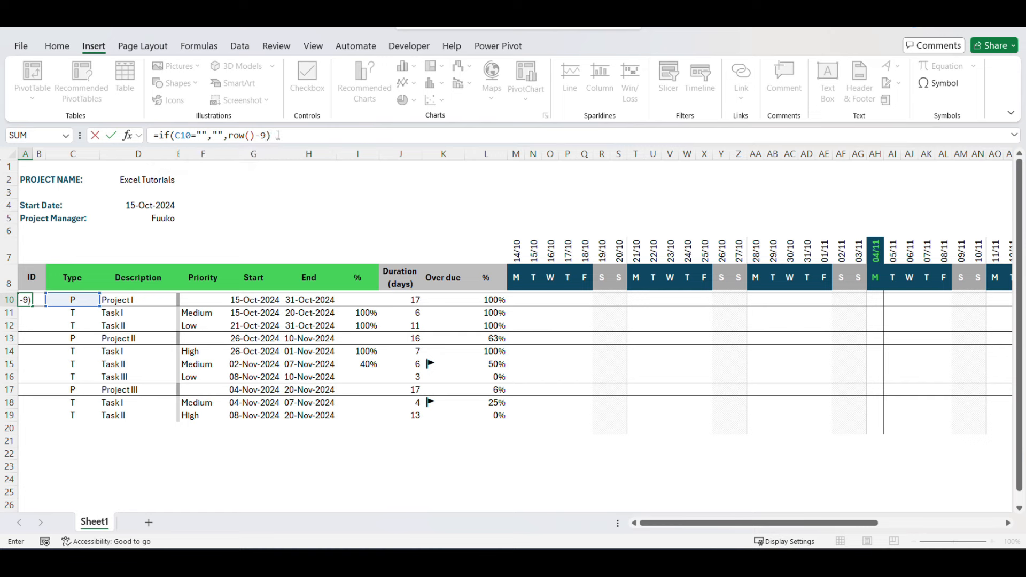
key(Return)
Step: Fill the ID formula from A10 down to A20 and check several of the numbered cells
click(28, 301)
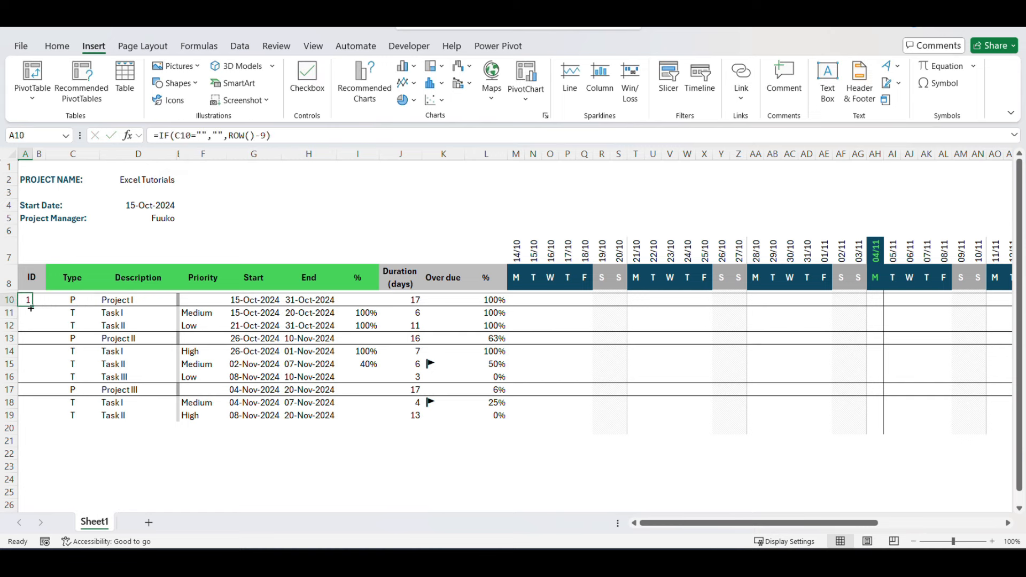
drag(31, 307, 34, 434)
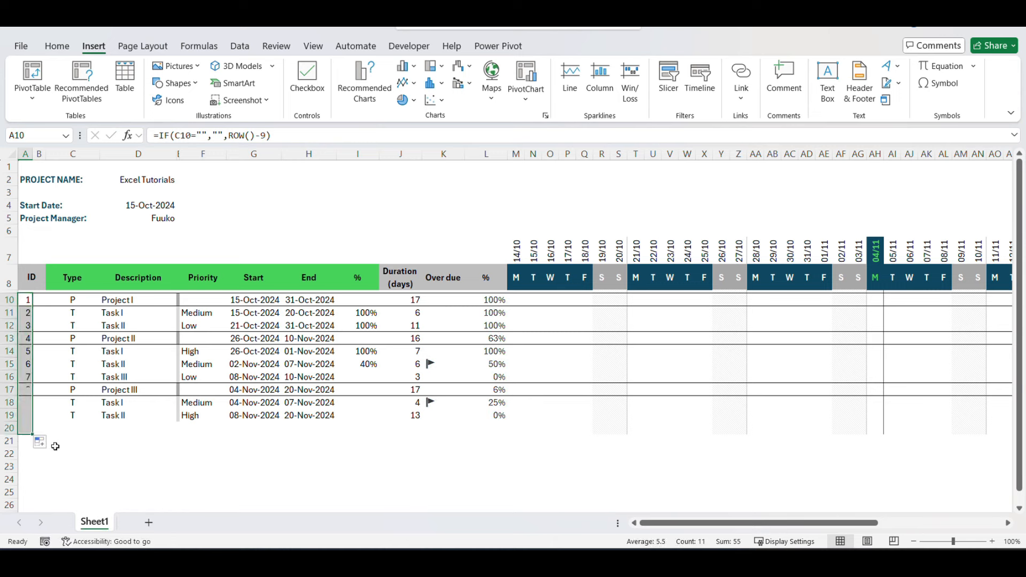
click(28, 389)
click(28, 351)
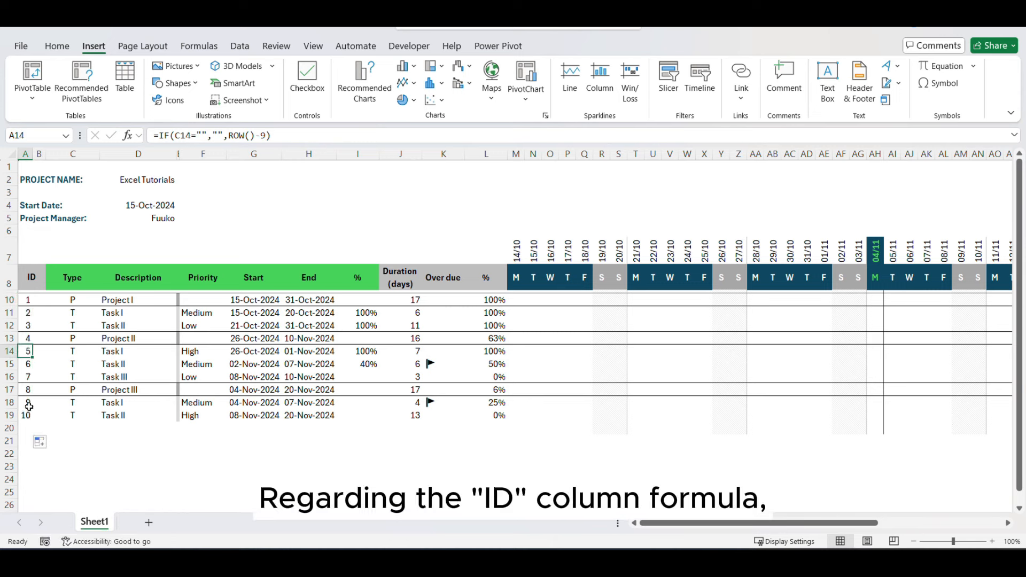
click(29, 405)
click(28, 352)
click(29, 326)
click(30, 364)
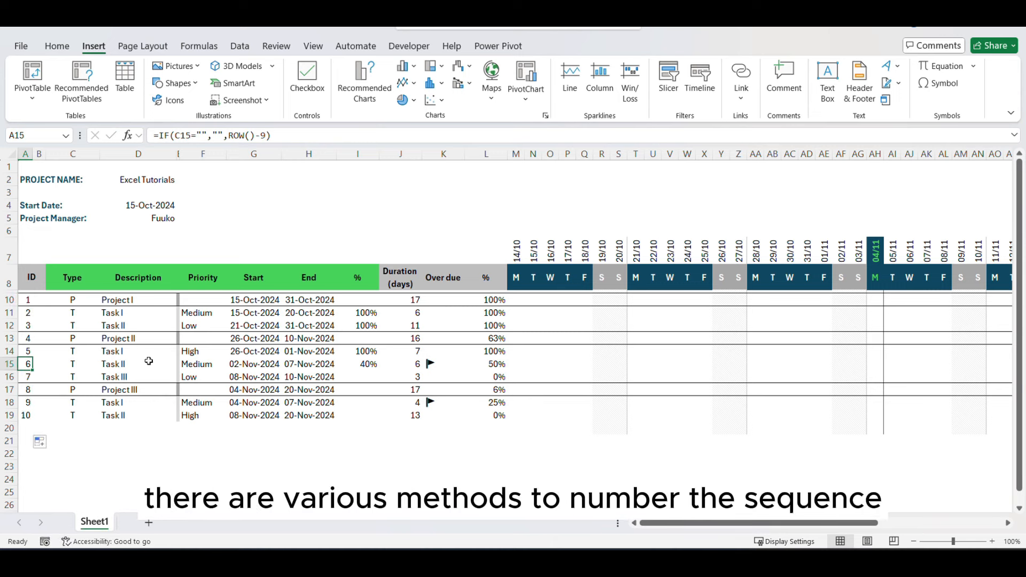
Step: Delete row 15 to test the ID numbering in column A, and undo the deletion
click(9, 364)
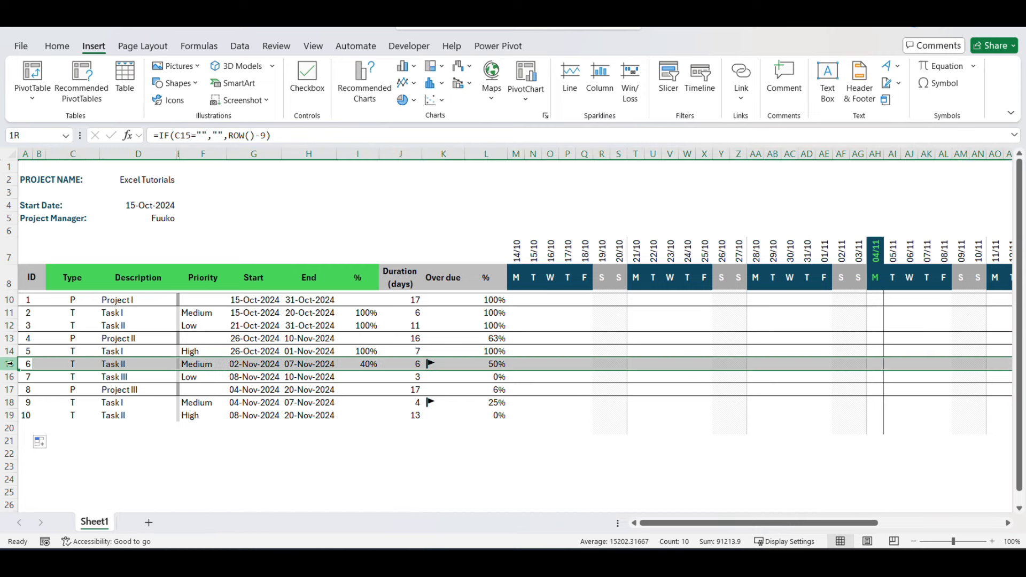
right_click(10, 364)
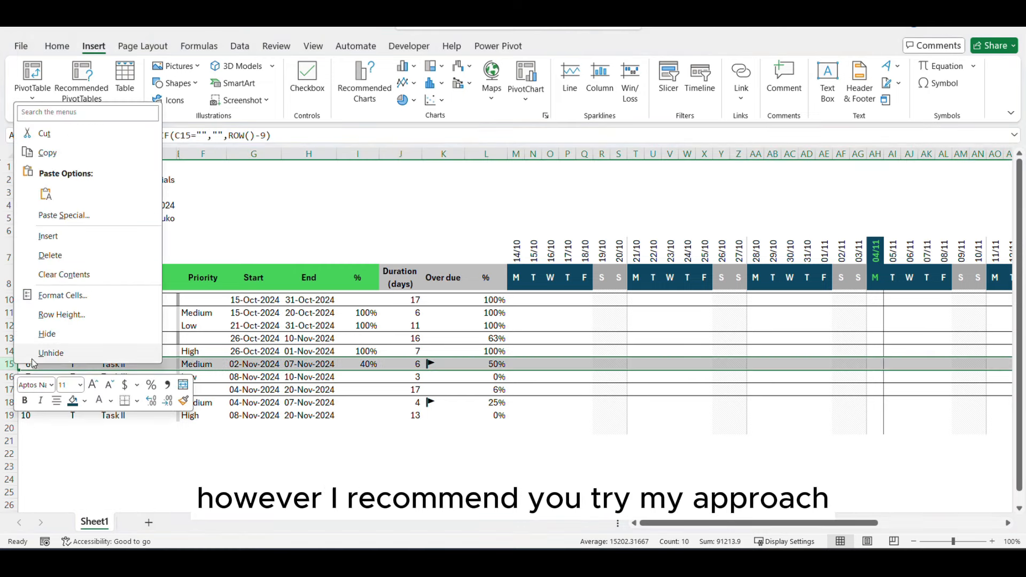
click(49, 262)
click(26, 390)
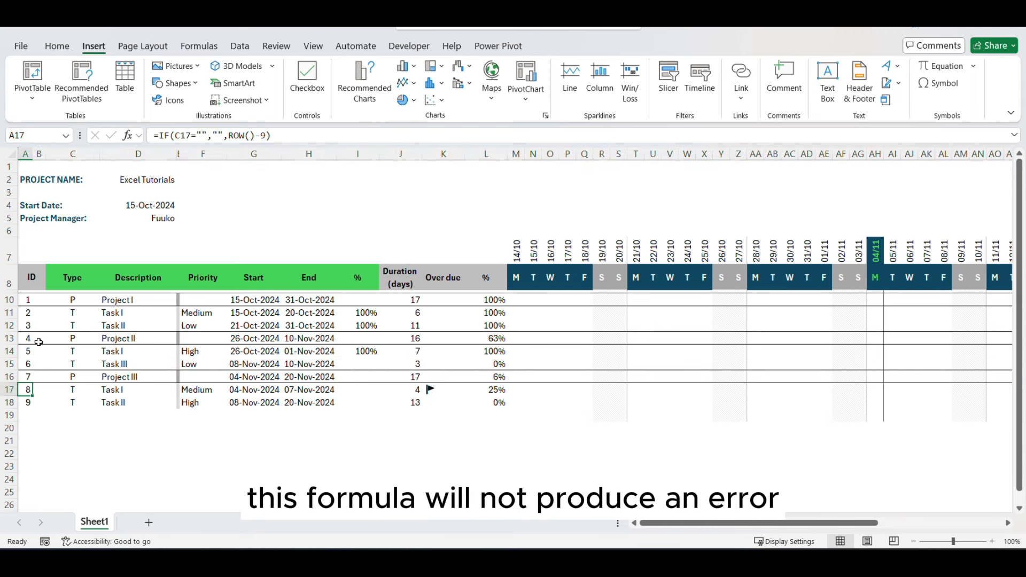
key(ctrl+z)
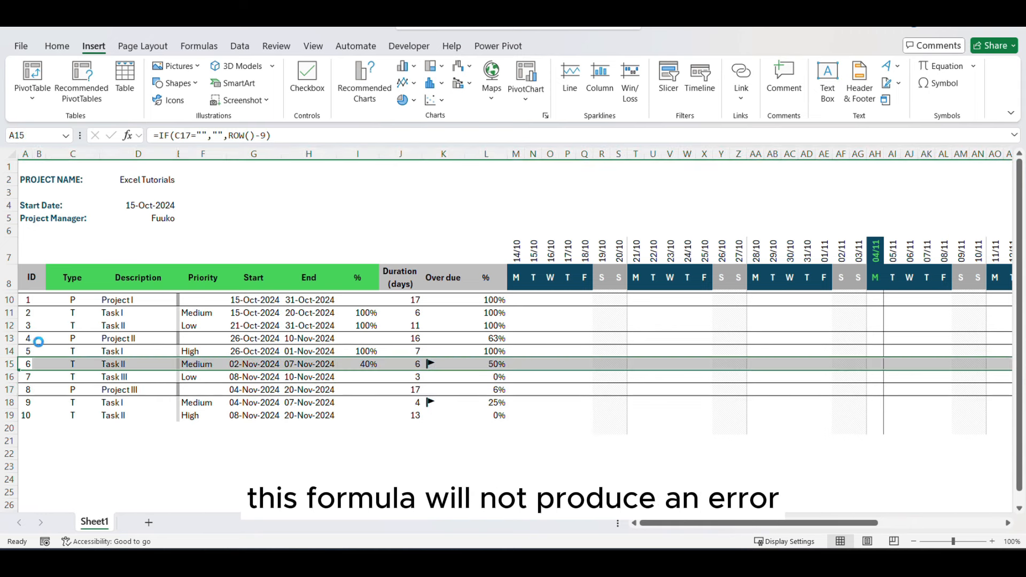
click(38, 339)
Step: Enter the project numbering formula =IF(C10="","",IF(C10="P",B9+1,B9)) in B10
click(38, 299)
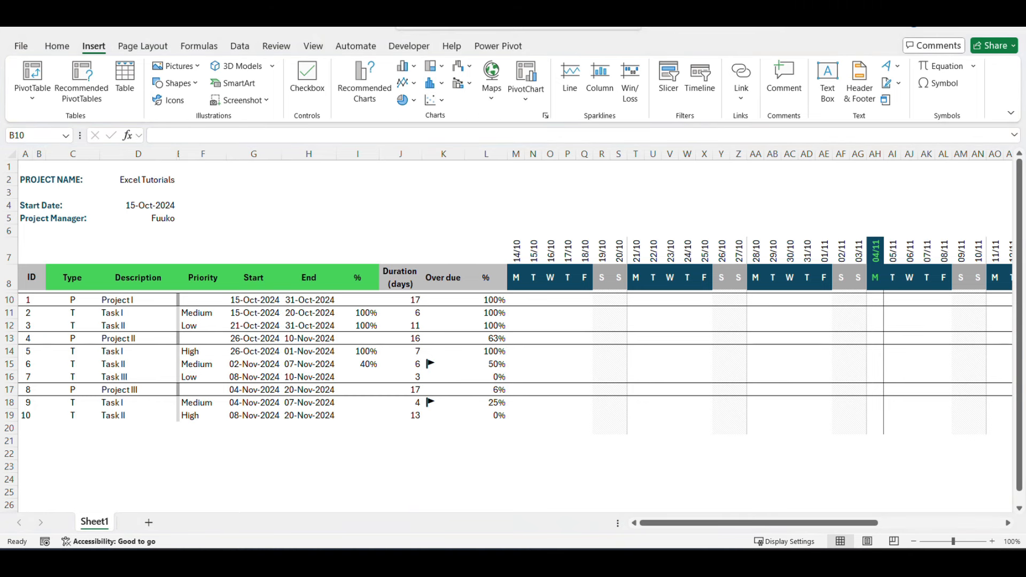
click(41, 301)
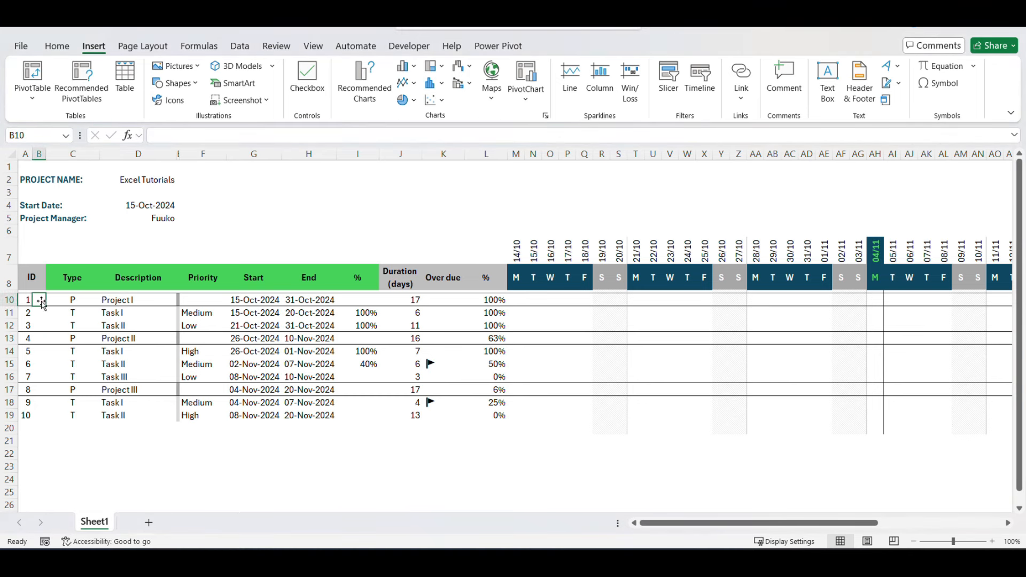
click(207, 133)
text(=)
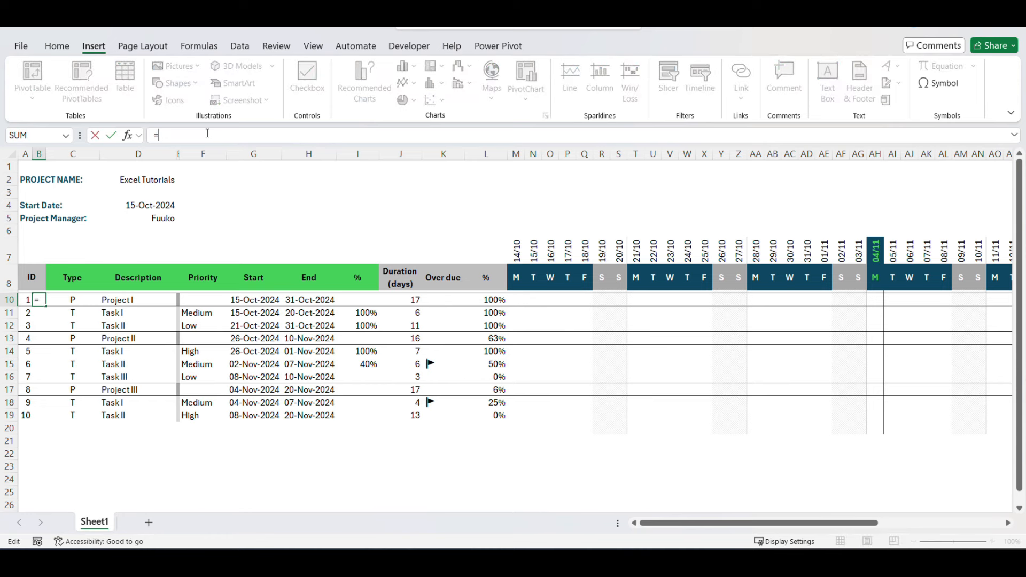
text(if()
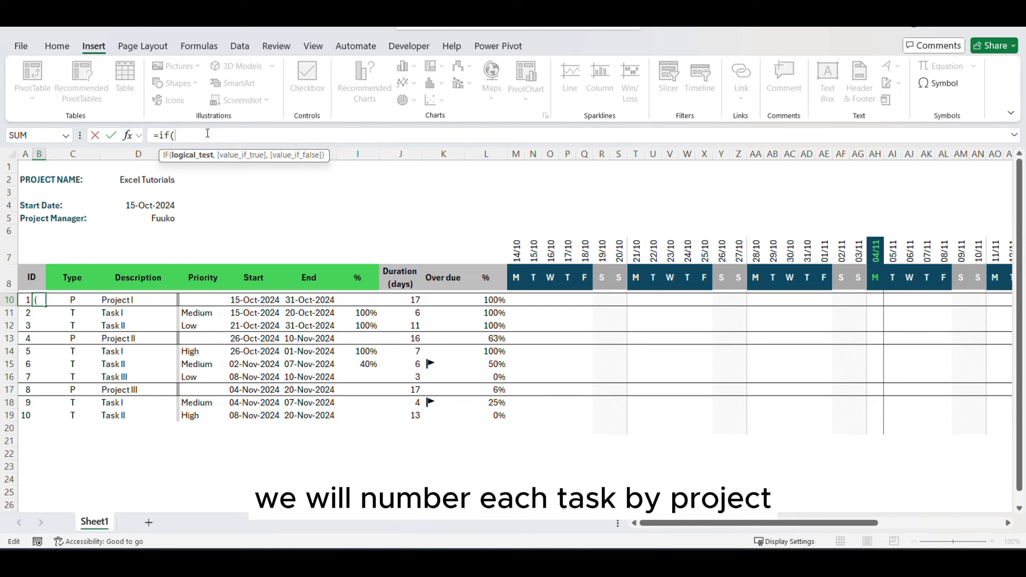
click(83, 300)
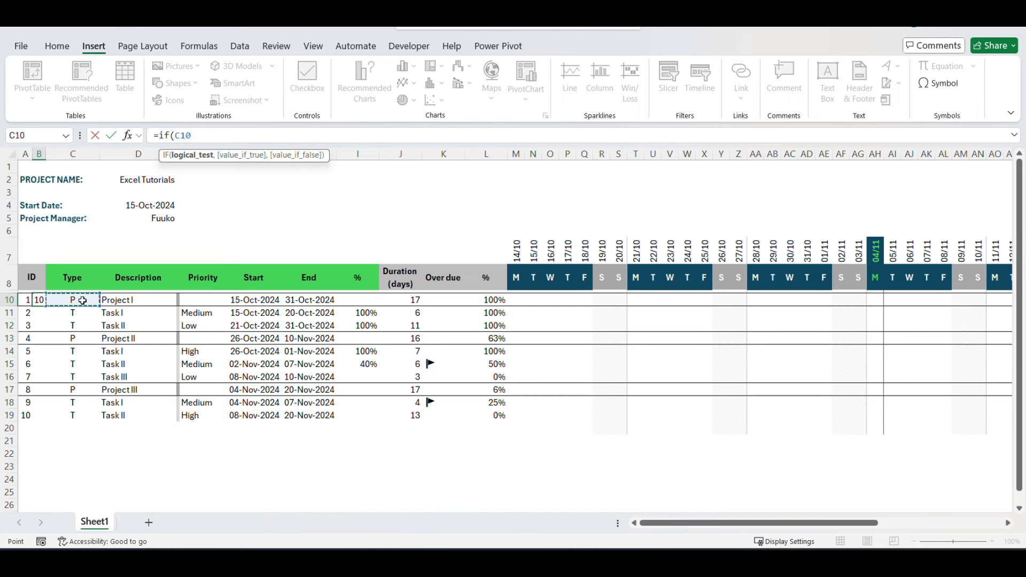
text(="","",)
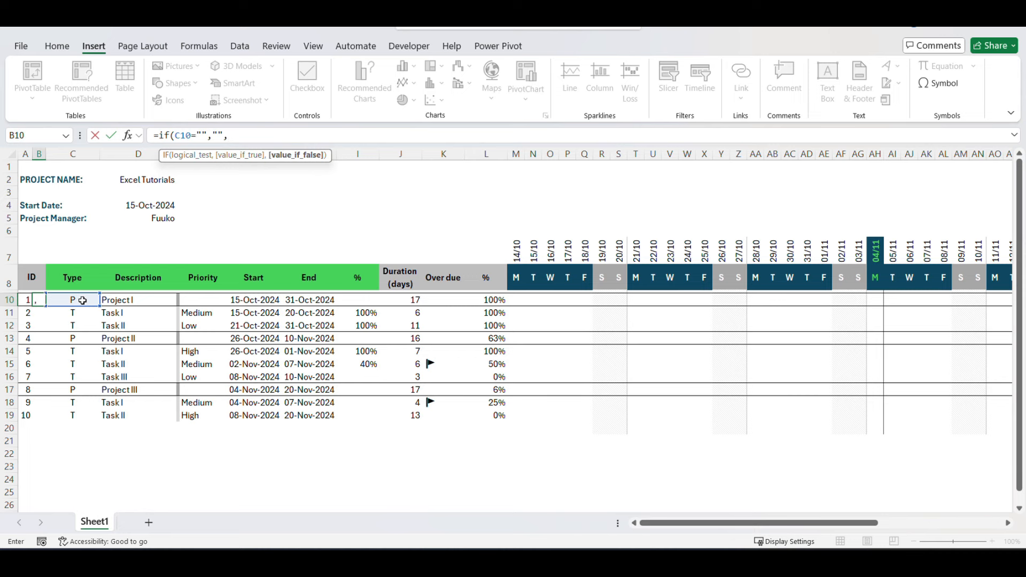
text(if()
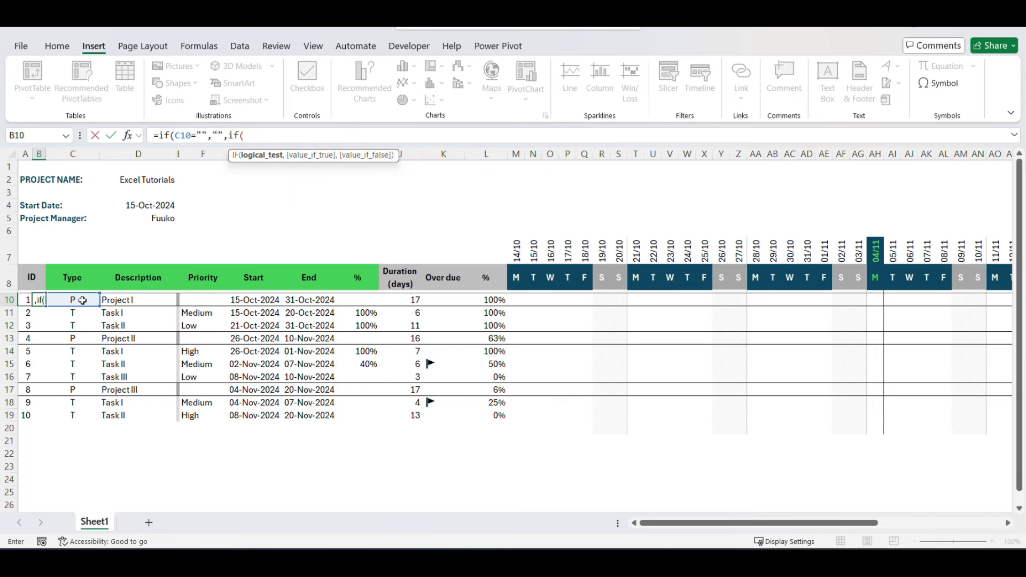
click(79, 301)
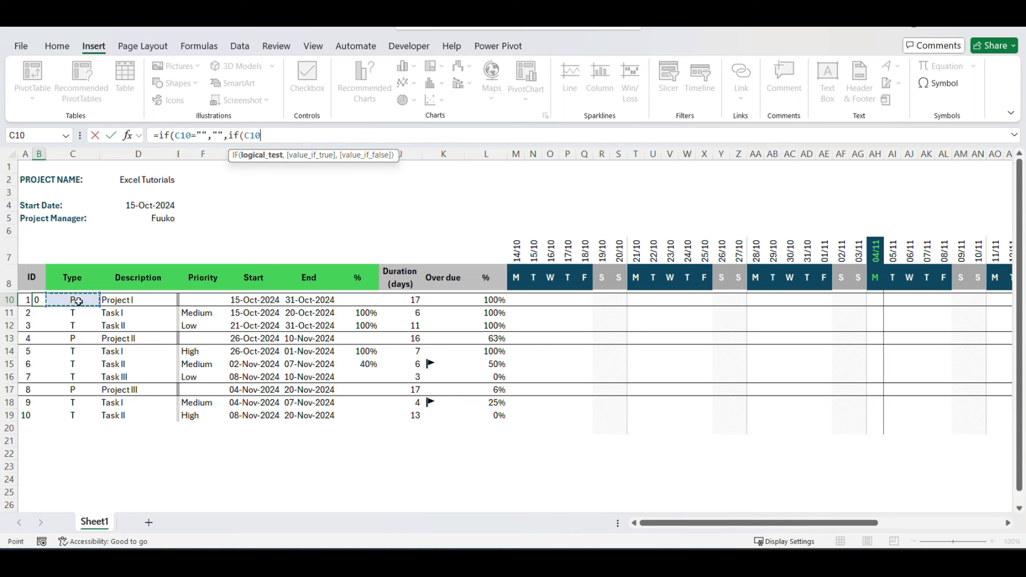
text(="P",)
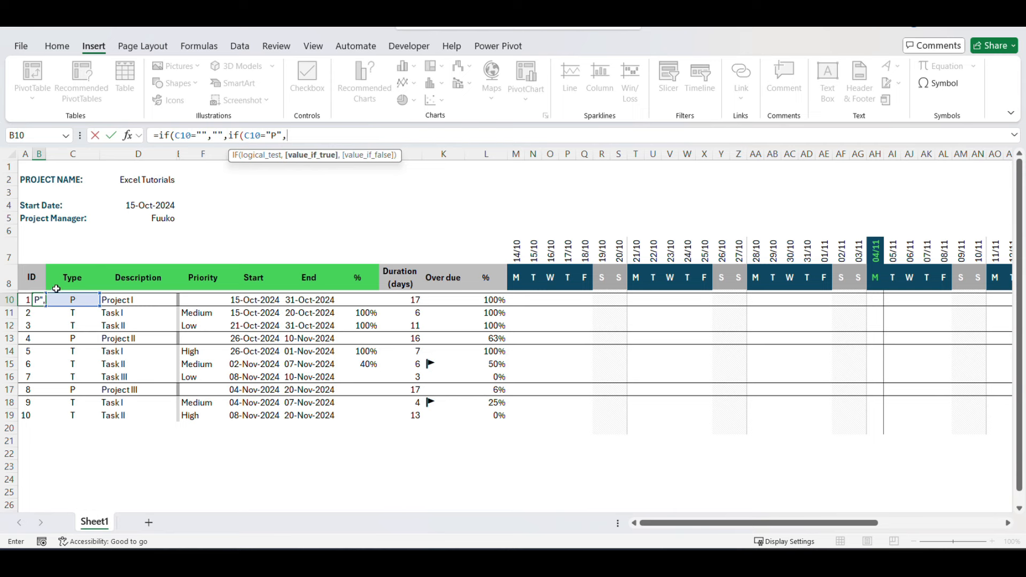
click(39, 291)
text(+1,)
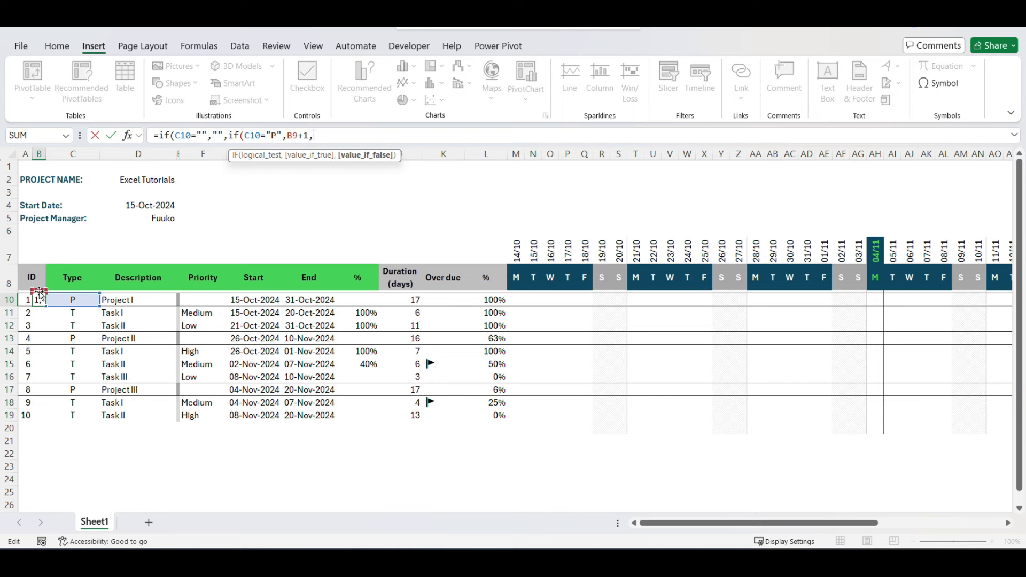
text(B9))
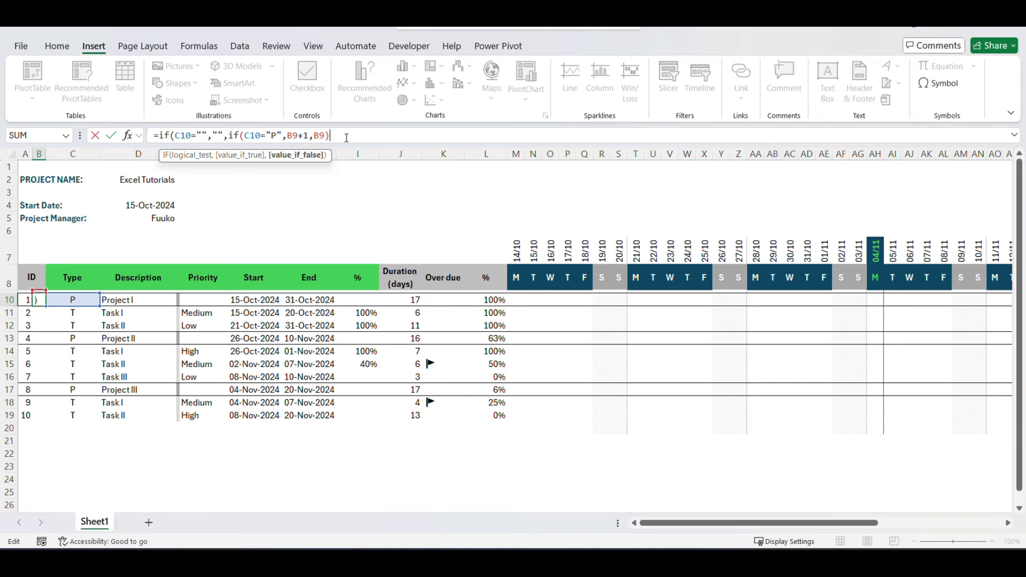
key(Return)
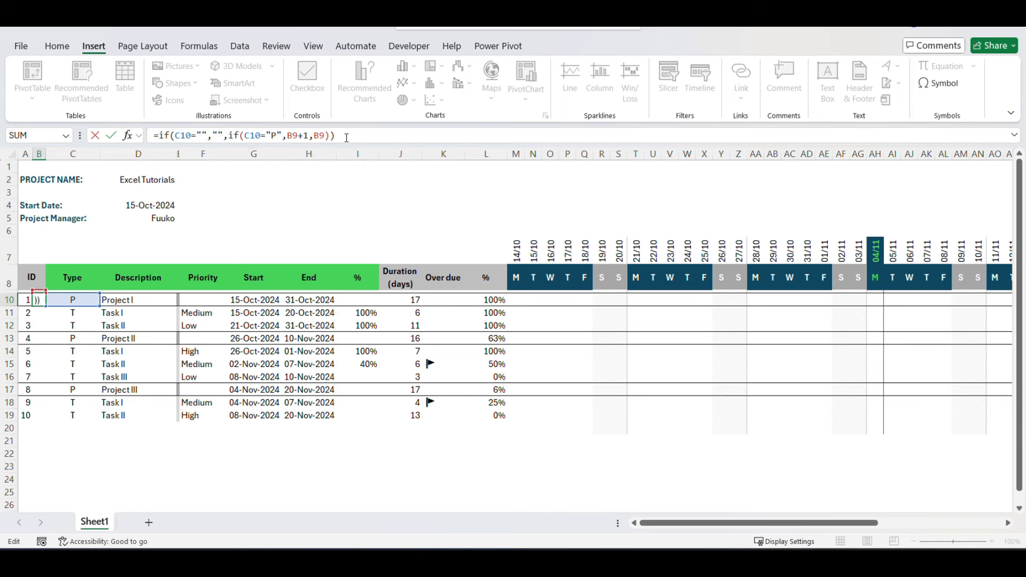
Step: Fill the project numbering formula from B10 down to B20
click(40, 301)
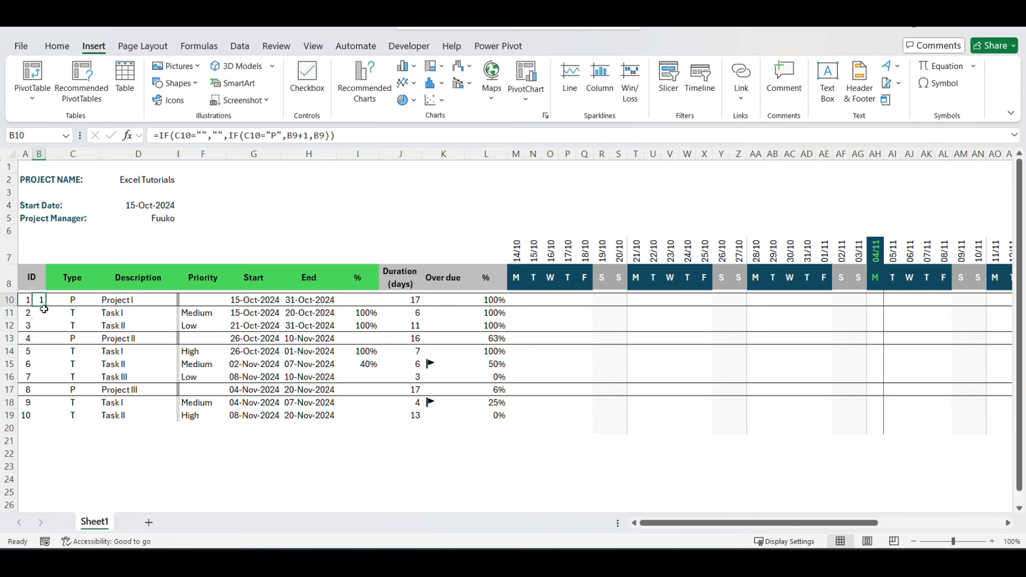
drag(47, 307, 43, 431)
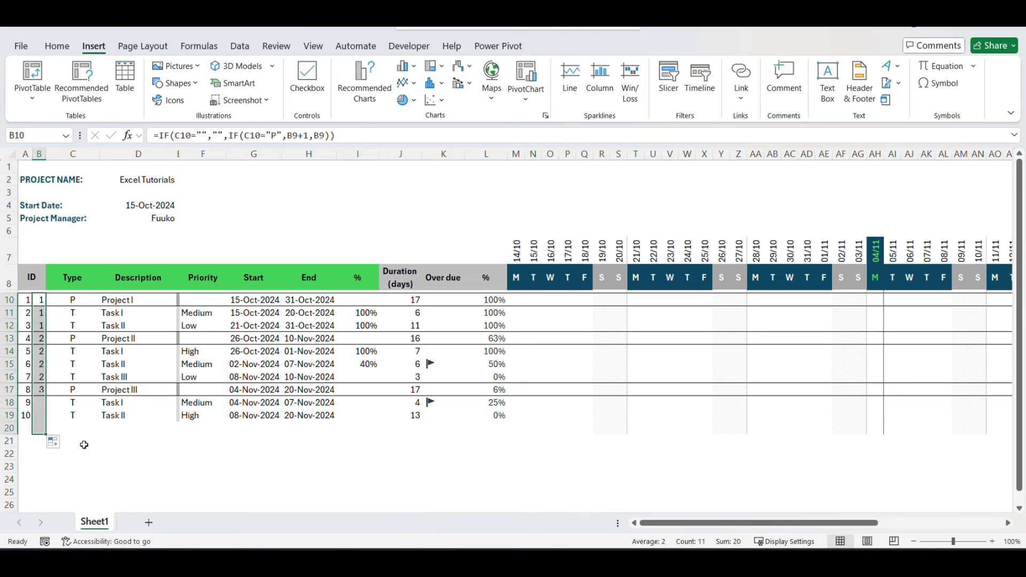
click(83, 445)
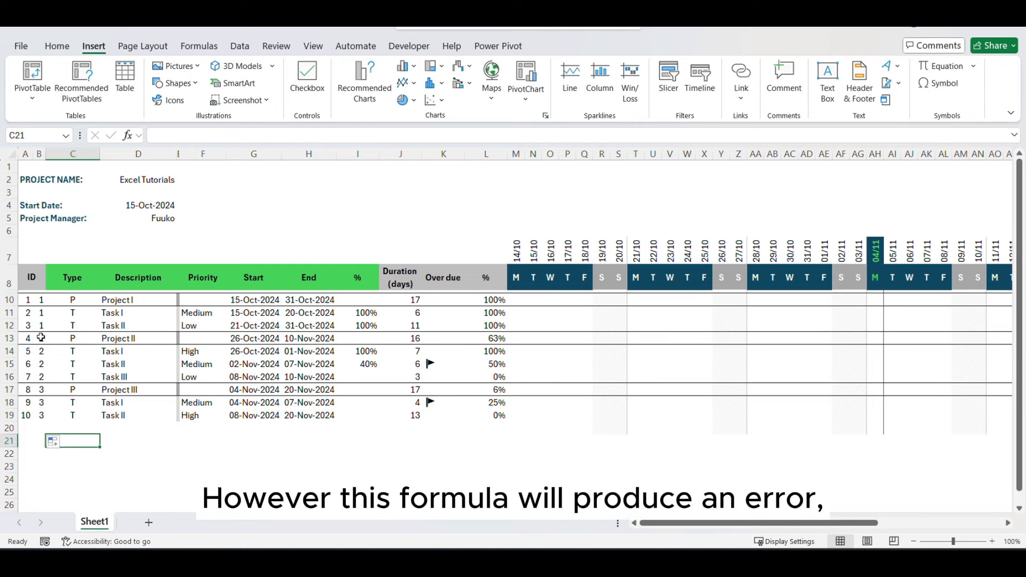
Step: Delete row 15 to test the project numbering, check the formulas in B15 and B16, and undo the deletion
click(9, 364)
right_click(10, 363)
click(63, 256)
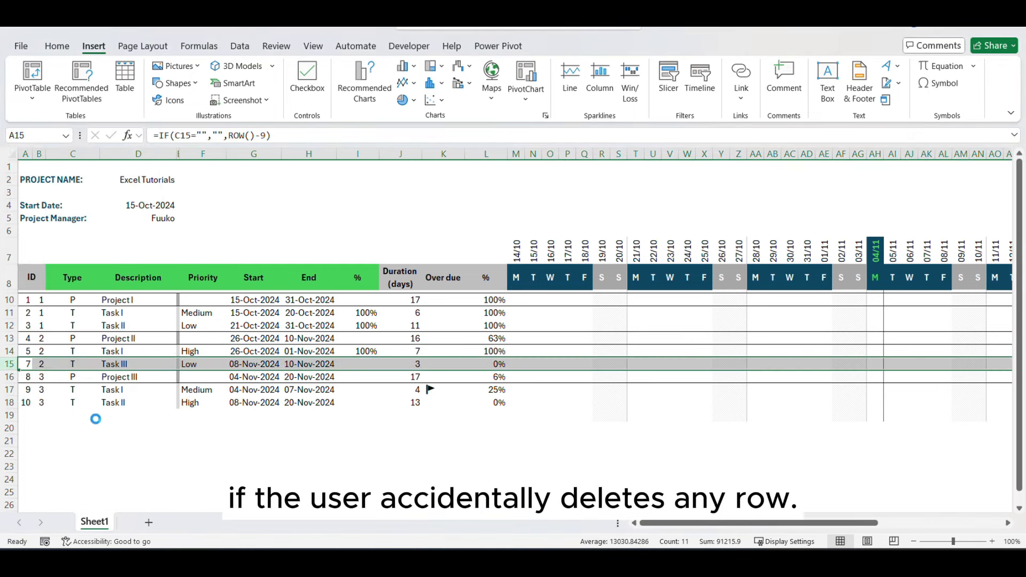
click(38, 364)
click(41, 380)
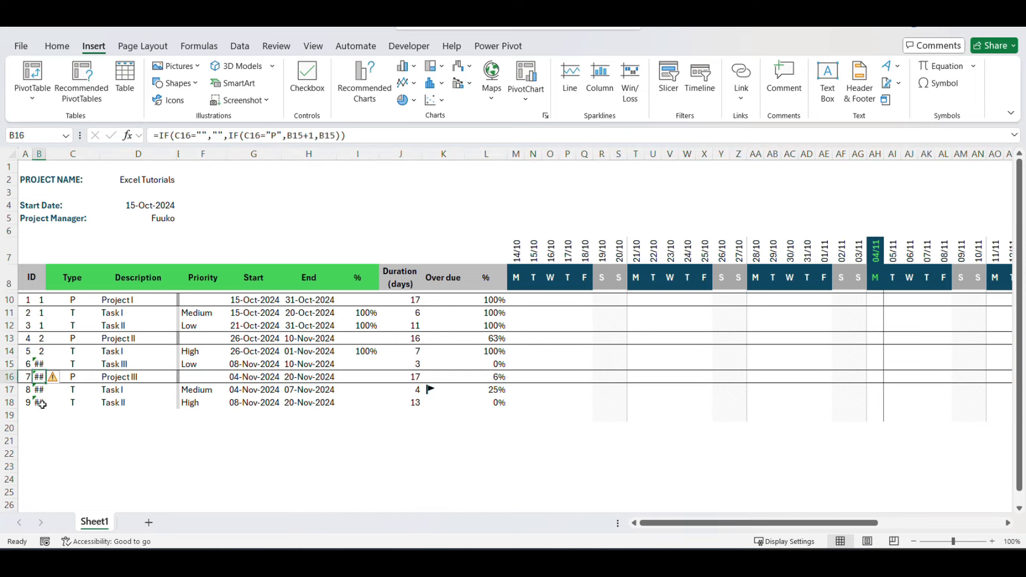
click(41, 382)
click(37, 363)
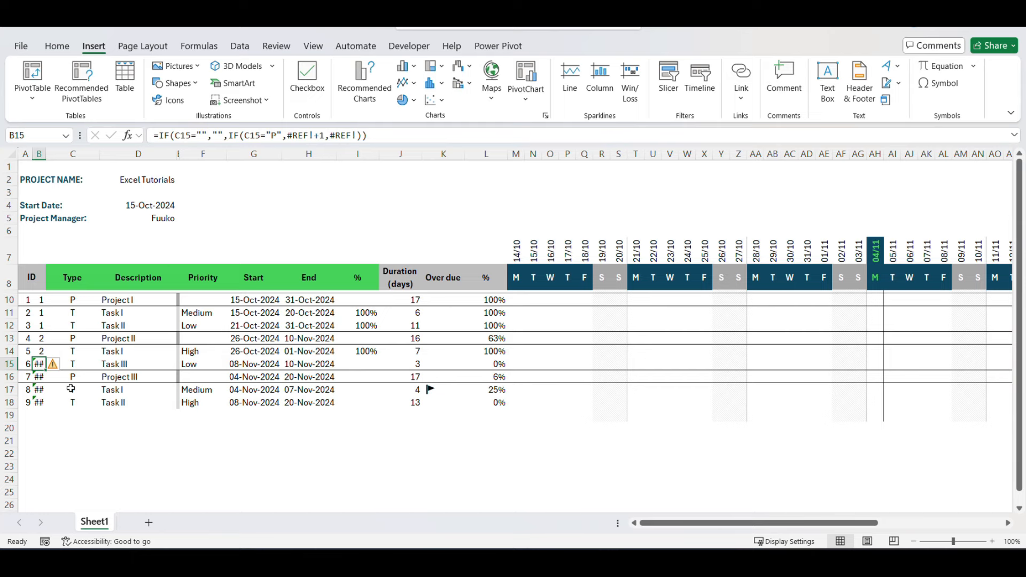
key(ctrl+z)
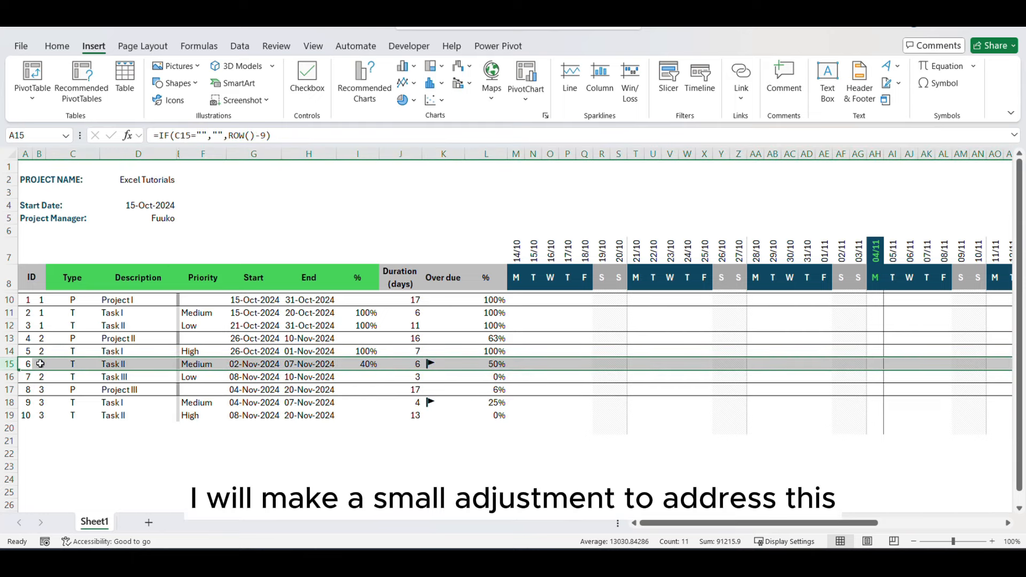
Step: In the B10 formula, replace the B9 reference before +1 with INDEX(B:B,ROW()-1)
click(38, 302)
click(289, 135)
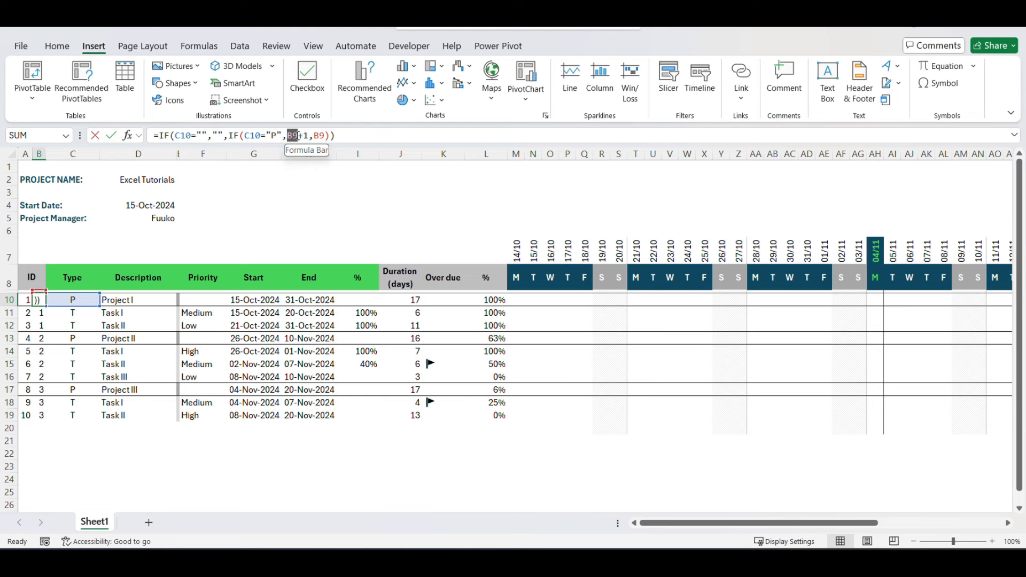
text(index)
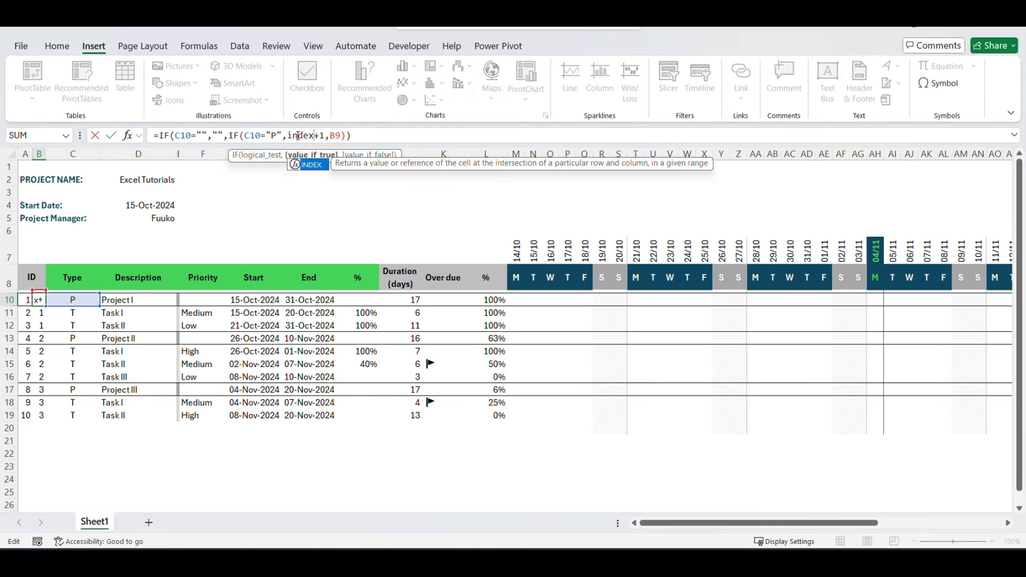
text(()
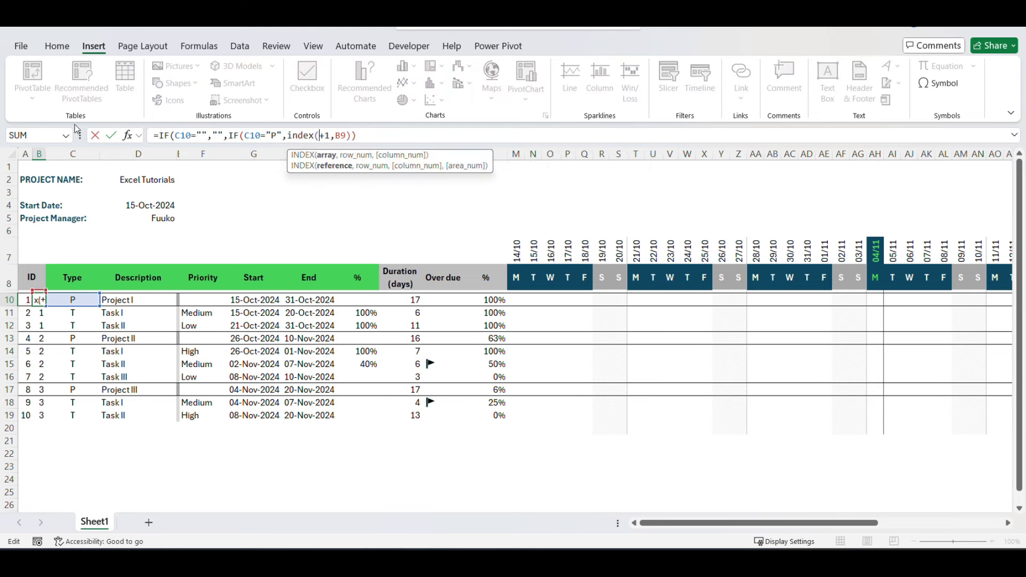
drag(25, 154, 39, 154)
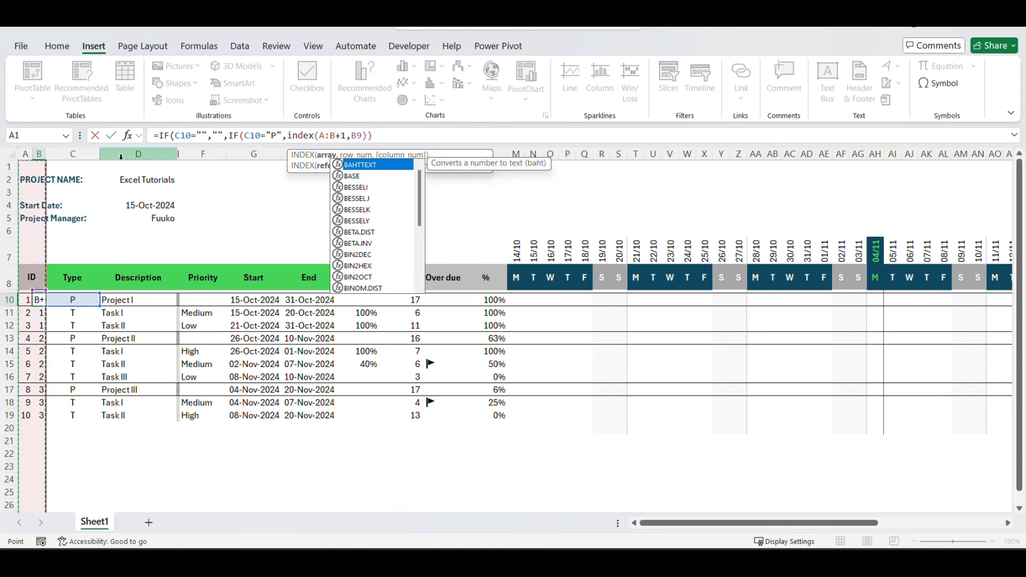
click(328, 137)
key(BackSpace)
text(B)
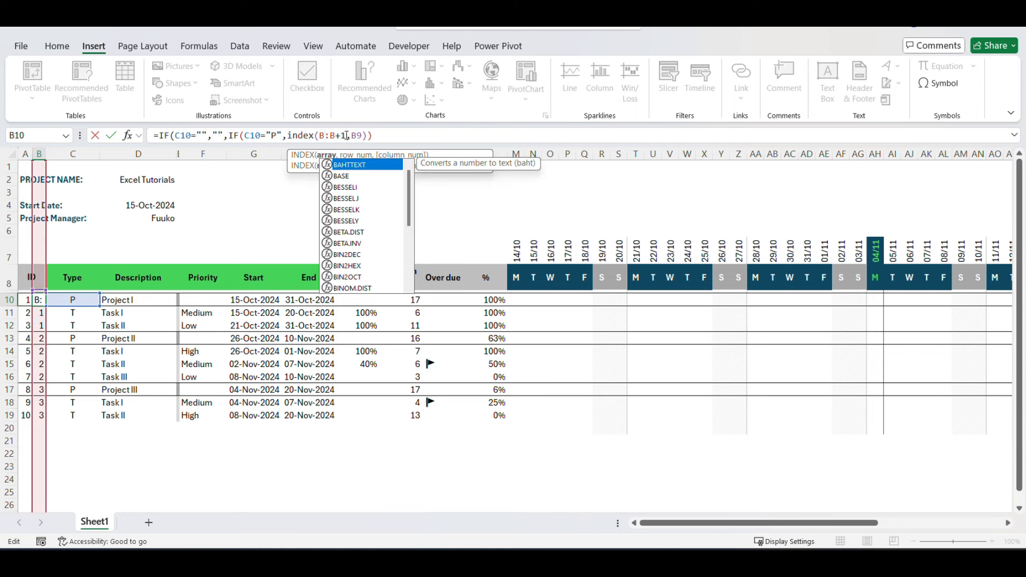
click(340, 136)
key(BackSpace)
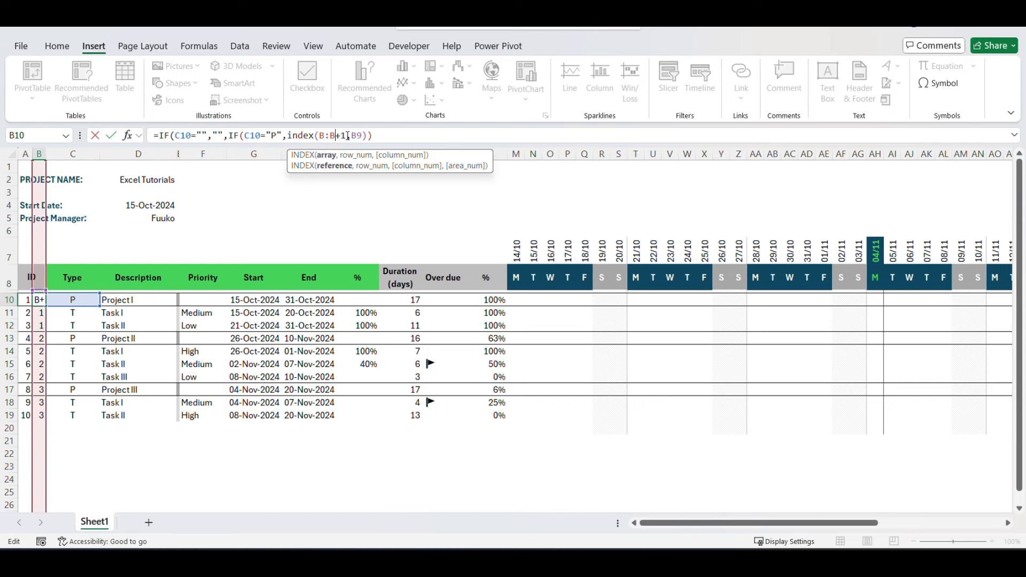
text(,row)
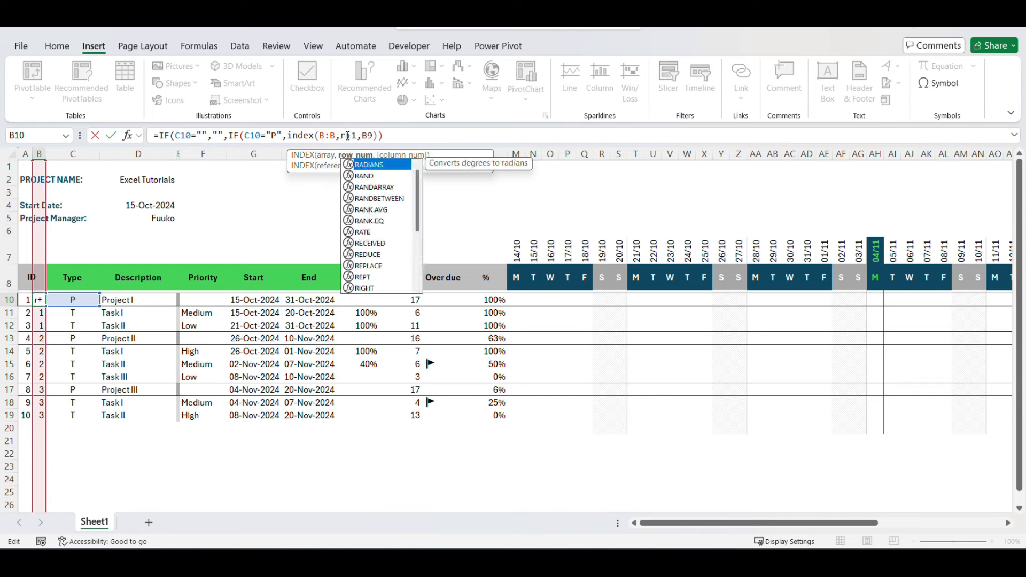
text(())
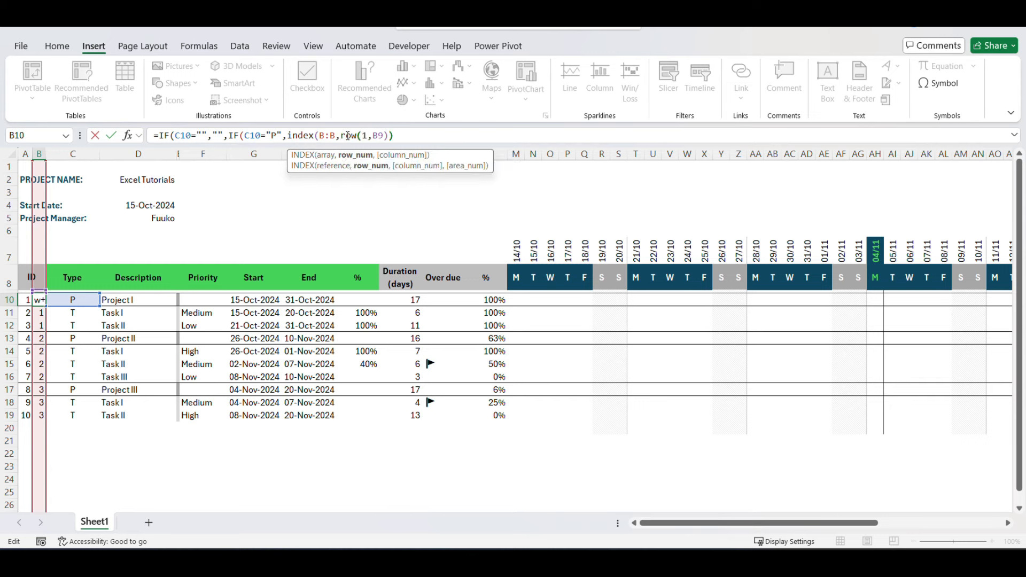
text(-1)+)
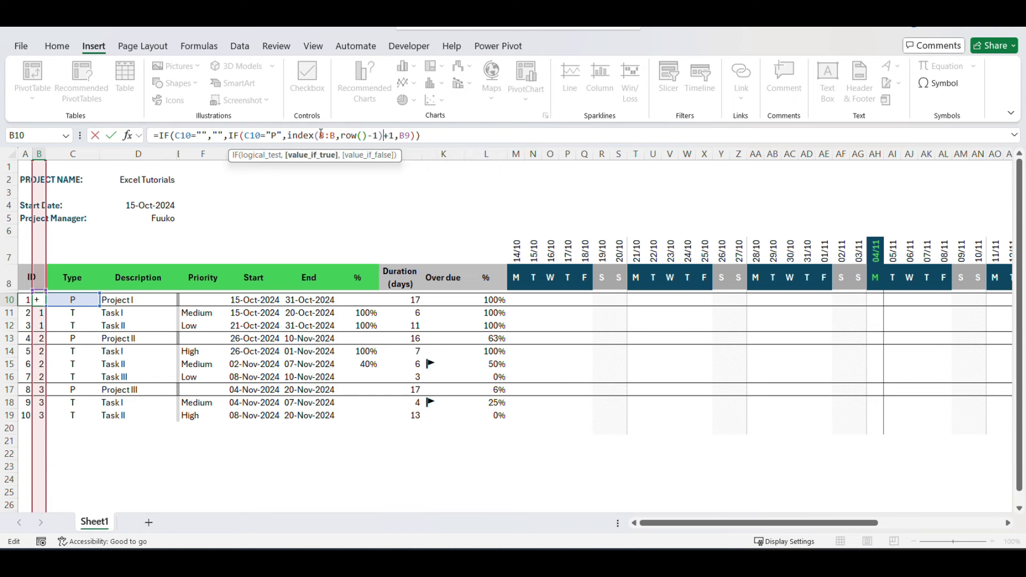
Step: Replace the remaining B9 reference in B10 with a copy of INDEX(B:B,ROW()-1) and commit the formula
drag(288, 135, 367, 136)
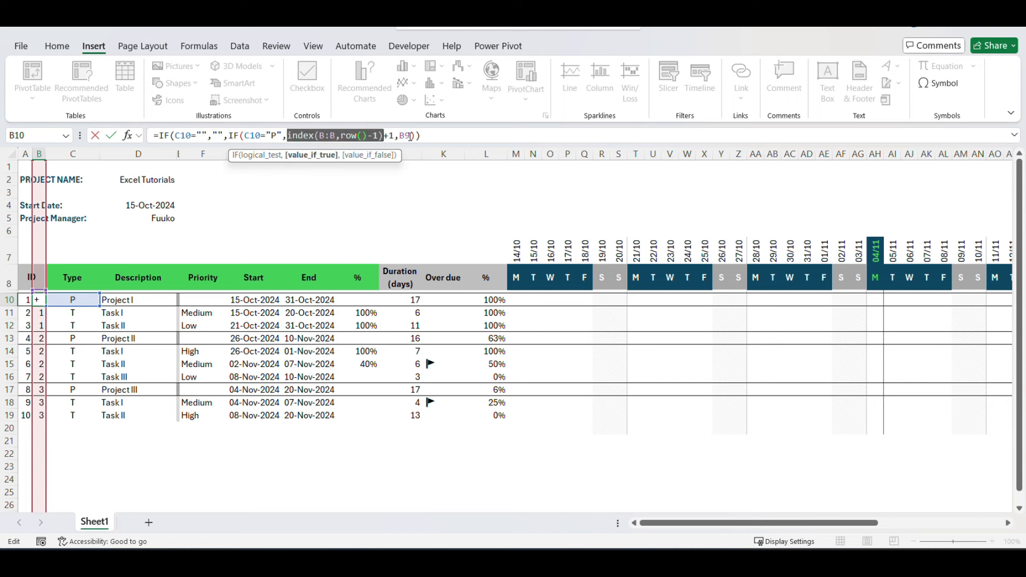
drag(410, 135, 398, 135)
key(ctrl+v)
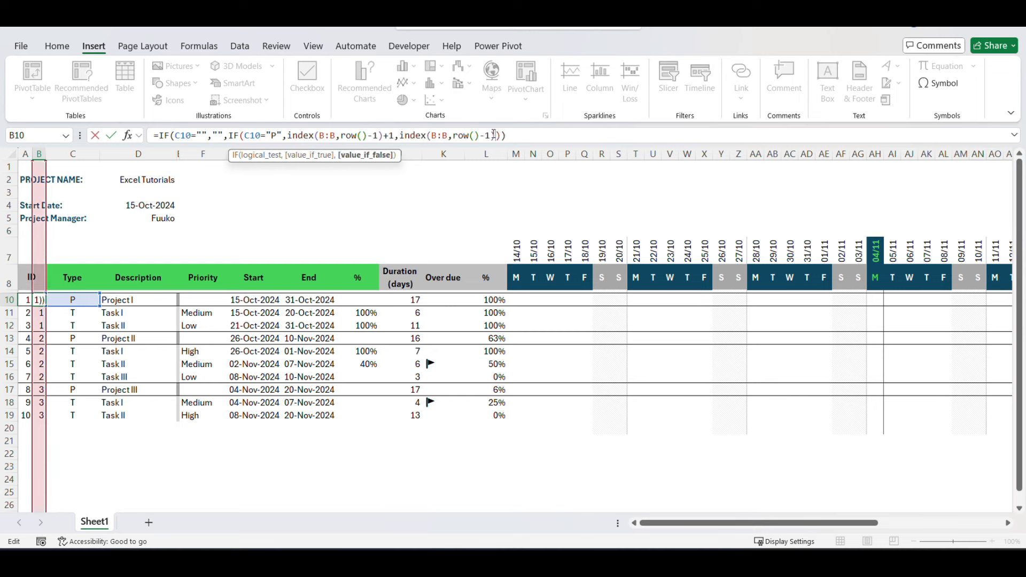
click(522, 137)
key(Return)
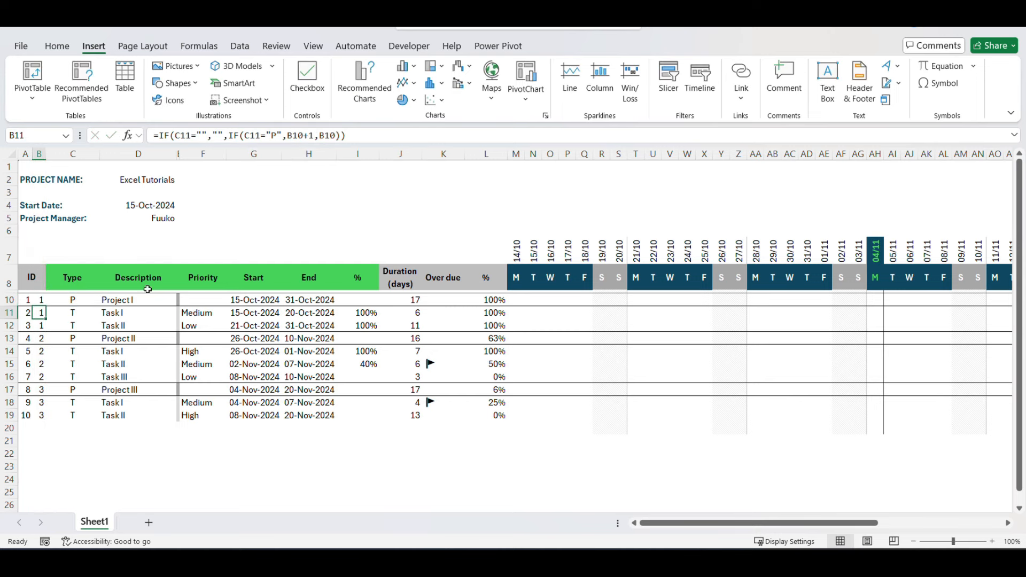
Step: Fill the revised INDEX-based project numbering formula from B10 down to B20
click(41, 301)
drag(47, 306, 43, 432)
click(106, 459)
Step: Delete row 15 to test the revised project numbering, and undo the deletion
click(9, 364)
right_click(9, 364)
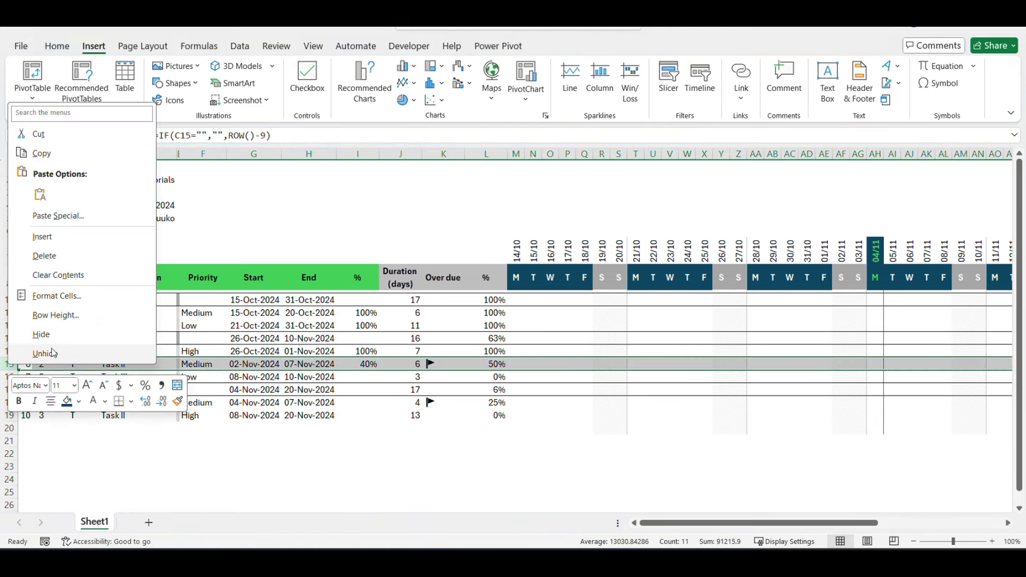
click(44, 256)
click(73, 441)
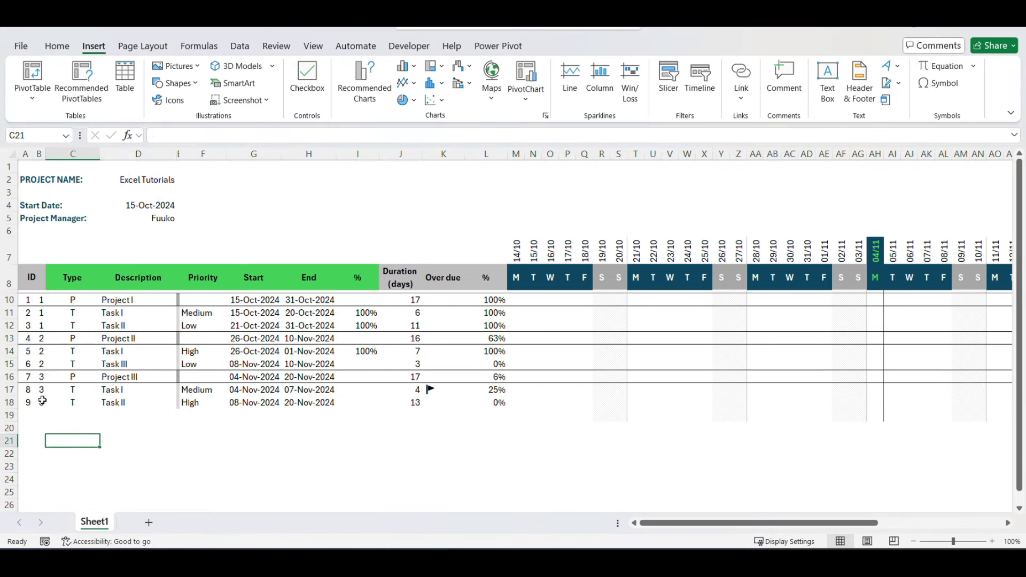
key(ctrl+z)
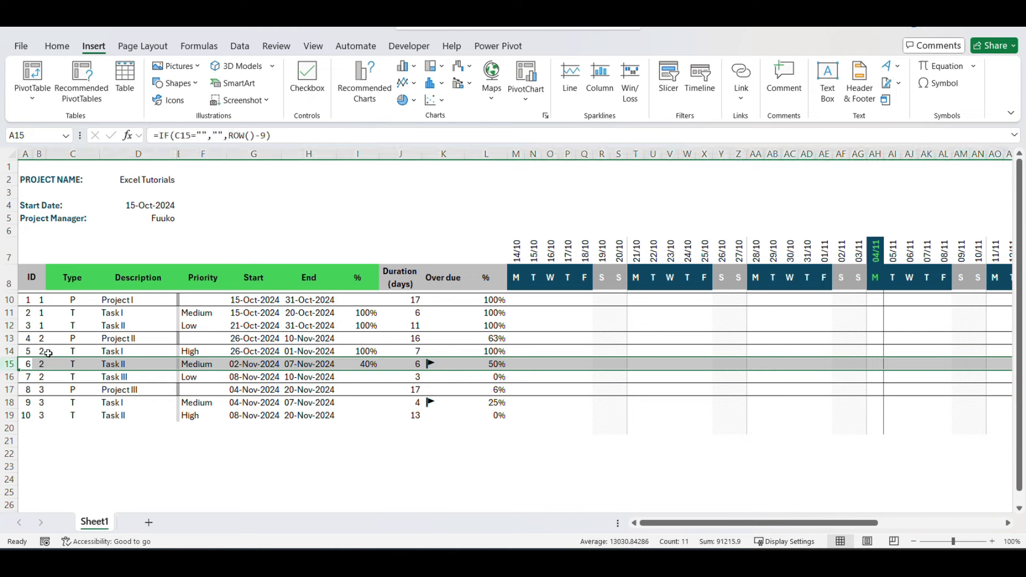
click(54, 351)
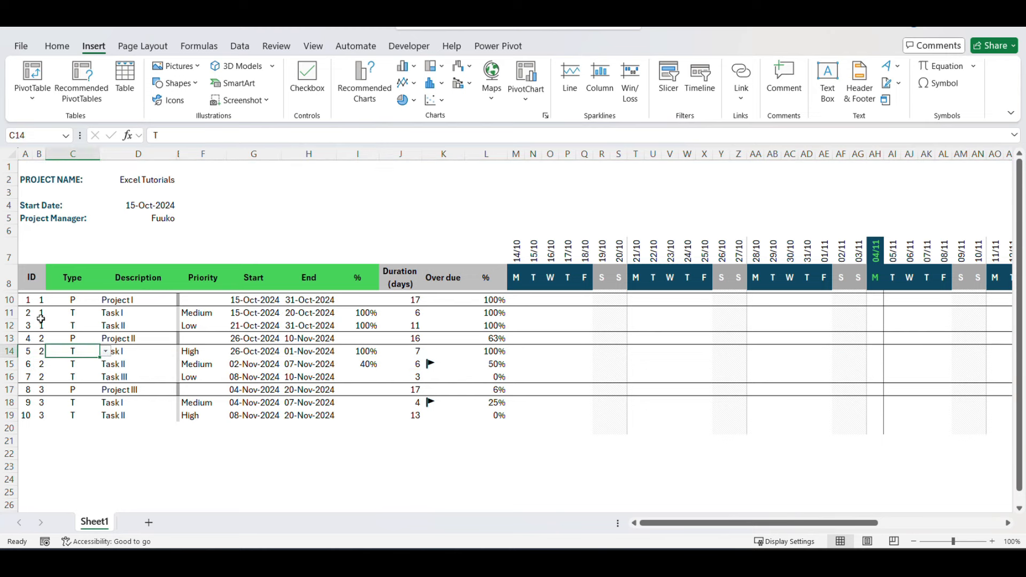
Step: Format the ID numbers in A10:B20 as italic with a light gray font color
drag(23, 300, 40, 422)
click(57, 46)
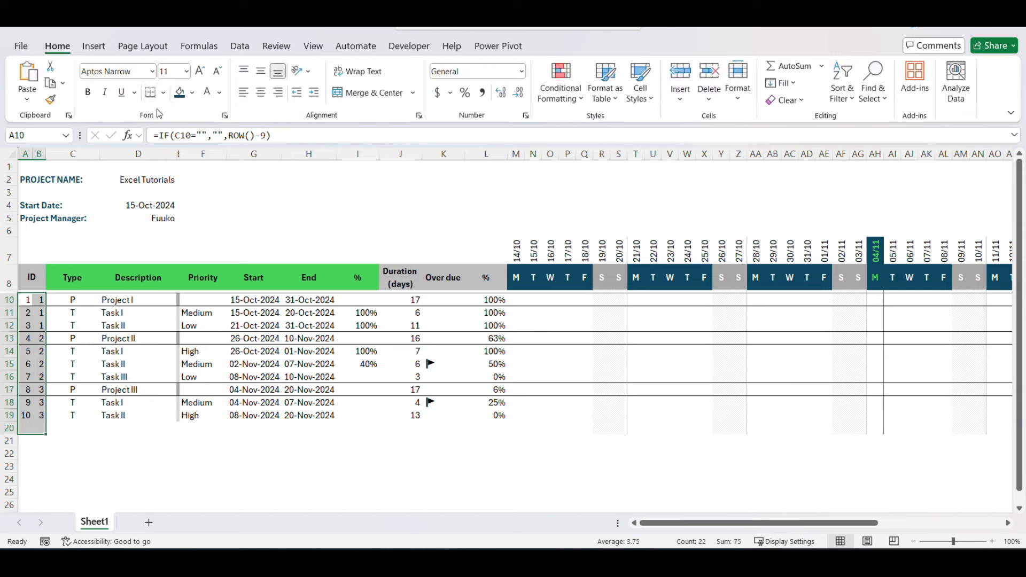
click(105, 92)
click(219, 93)
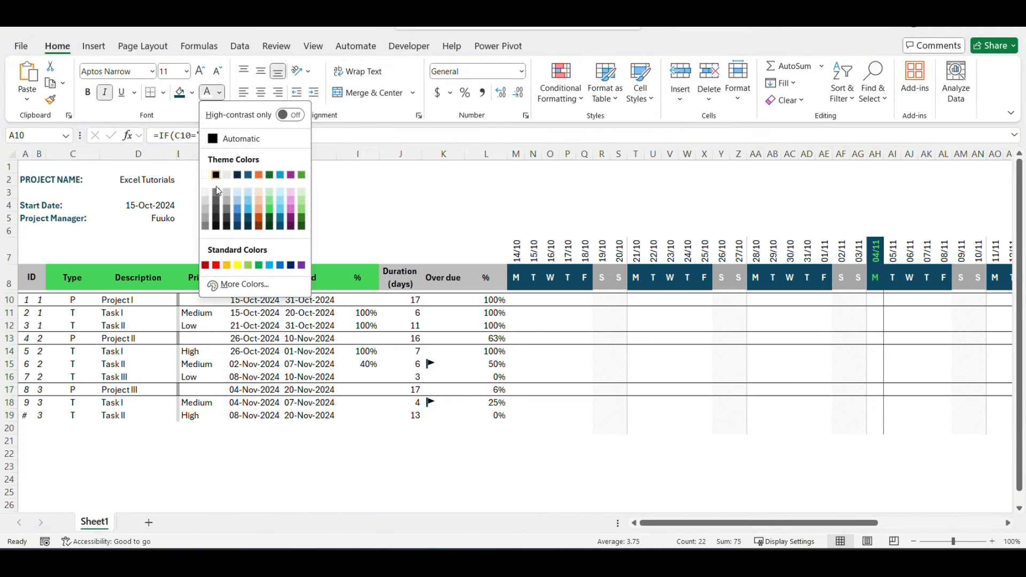
click(206, 213)
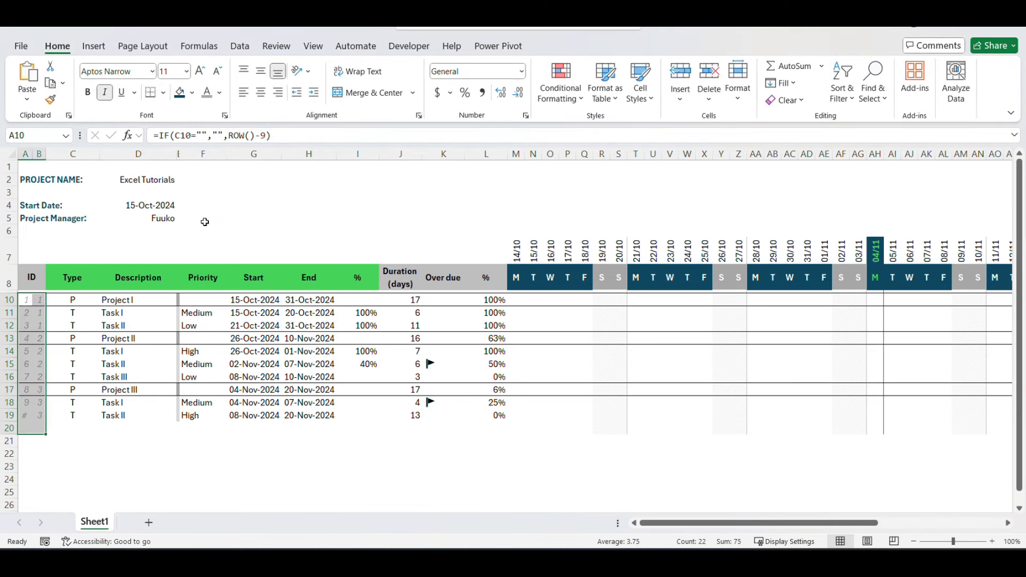
click(75, 429)
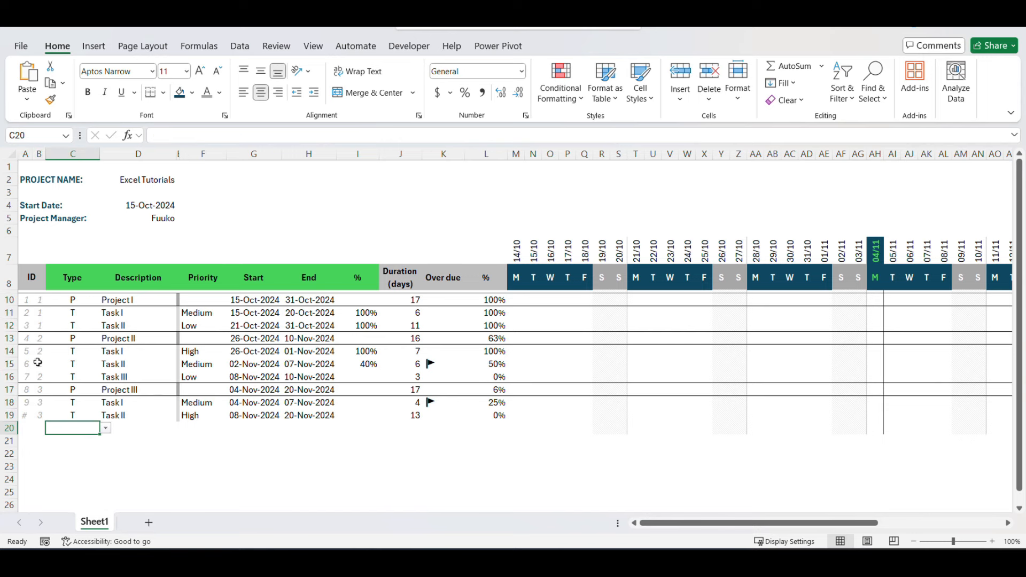
Step: Widen column A slightly so that the two-digit ID fits
drag(29, 154, 32, 157)
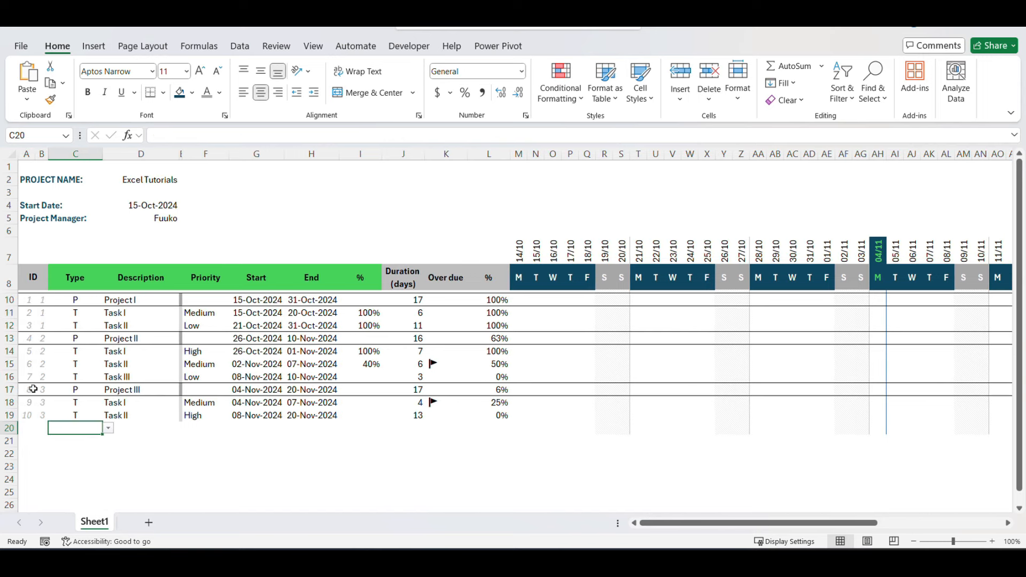
click(37, 324)
click(88, 432)
Step: Apply the same gray font color and italic style to the calculated cells J10:L20
drag(398, 299, 508, 432)
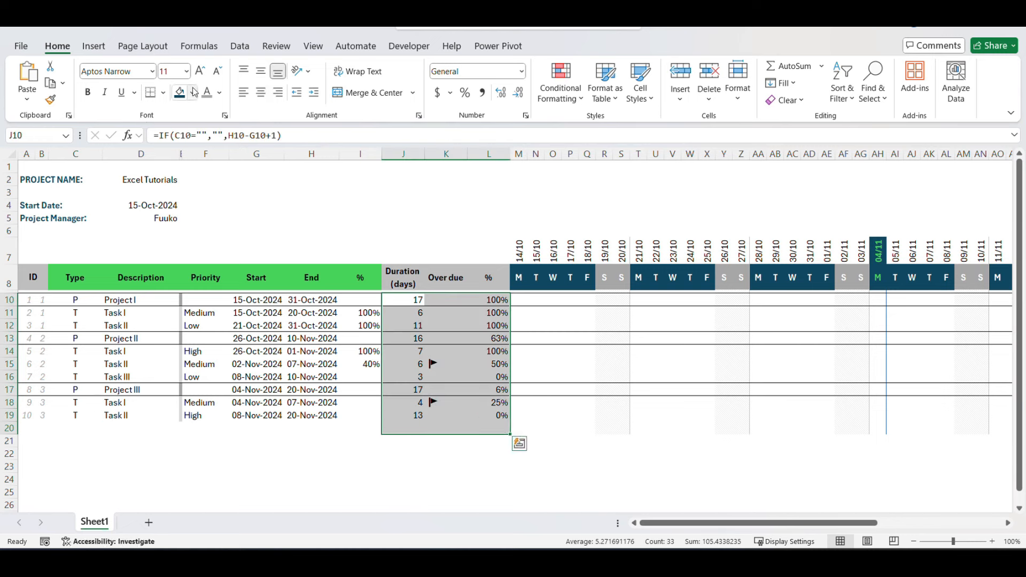
click(207, 94)
click(105, 92)
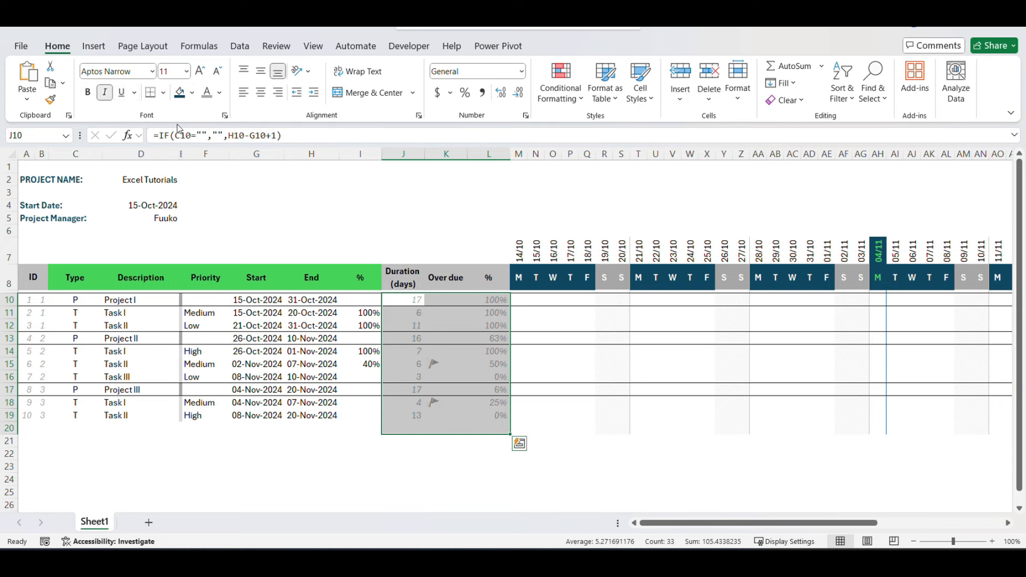
click(465, 218)
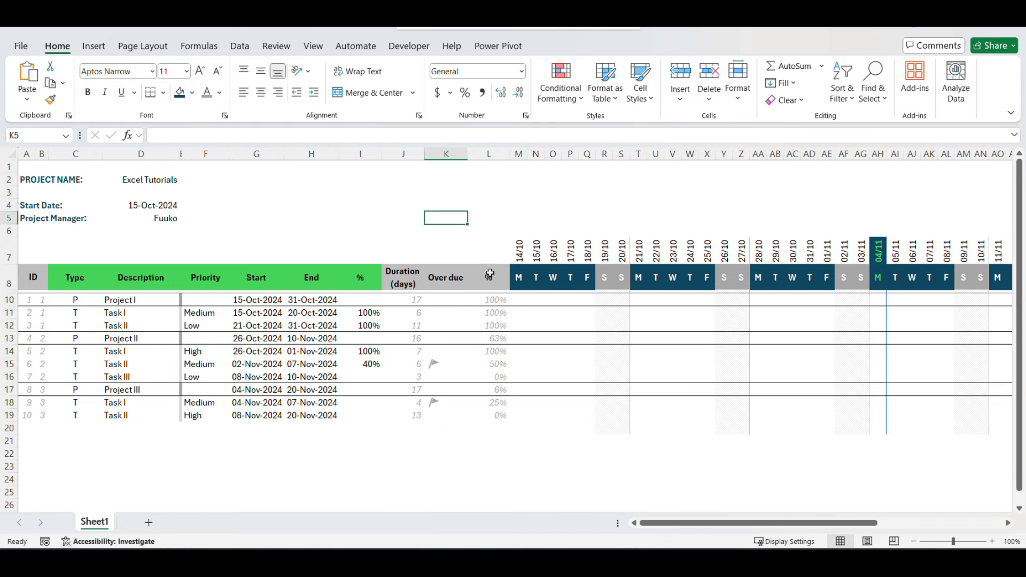
Step: Hide column L, which holds the calculated % values
click(489, 273)
click(489, 154)
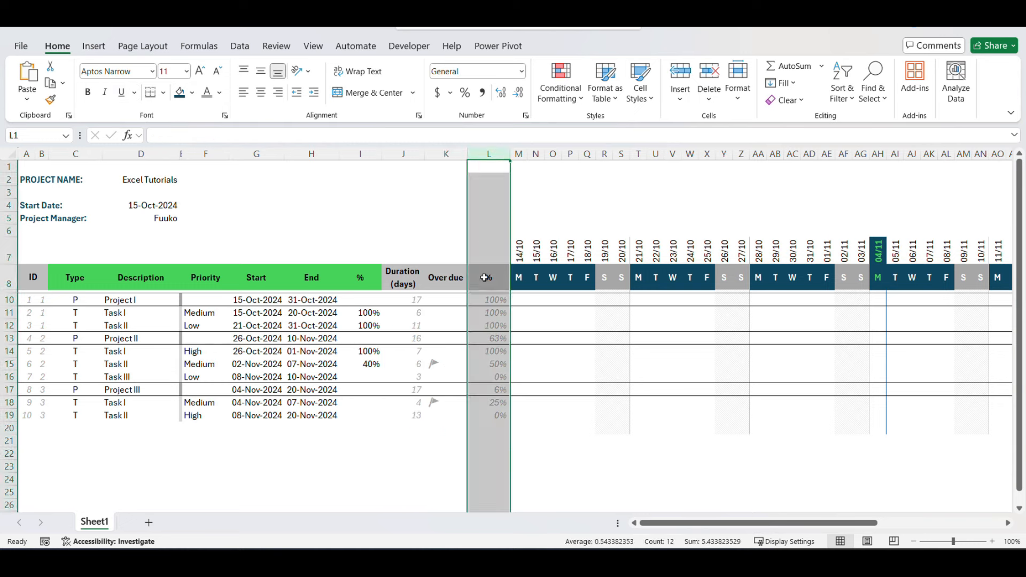
right_click(491, 152)
click(530, 391)
click(383, 239)
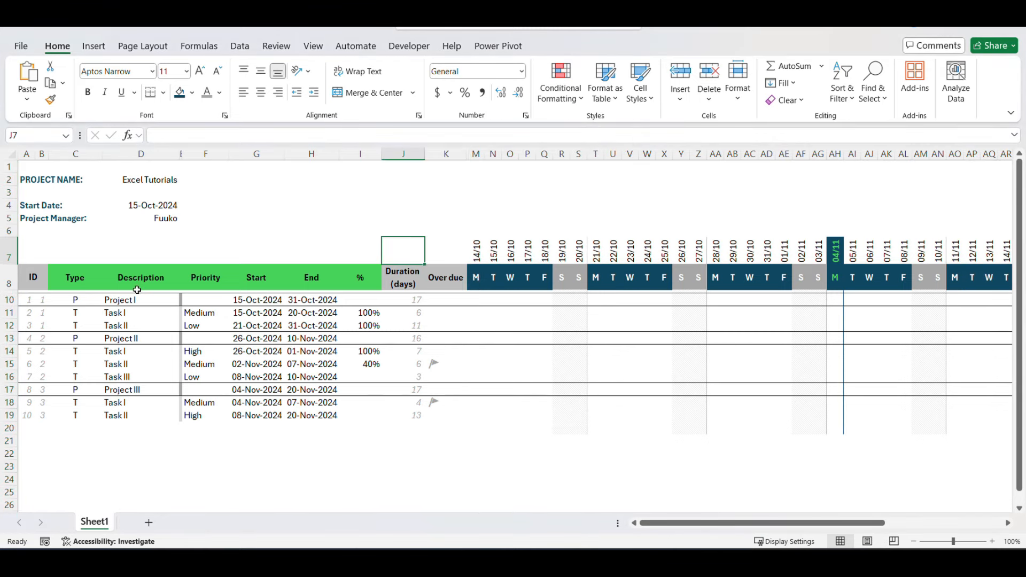
click(33, 300)
click(450, 300)
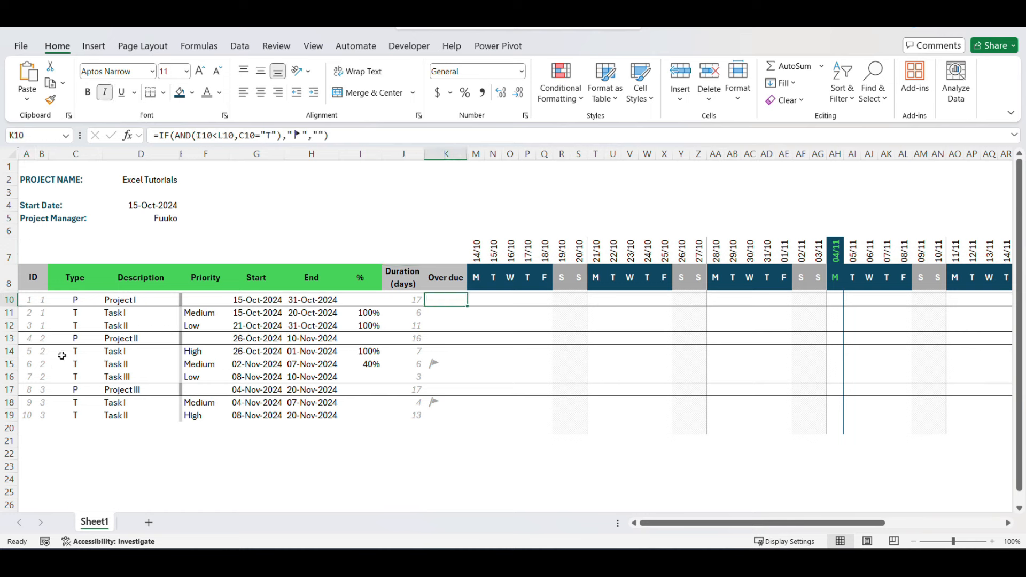
click(27, 338)
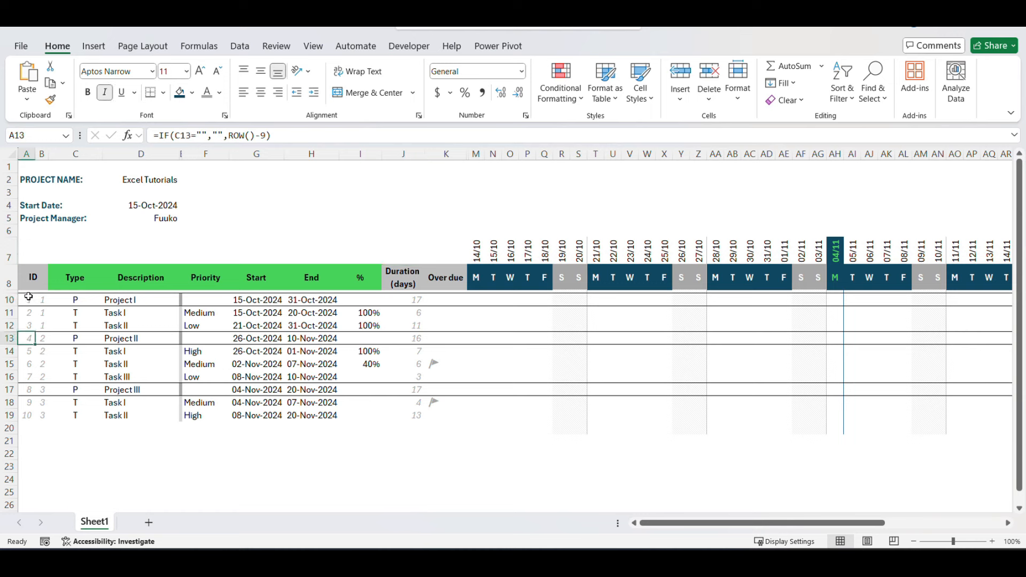
Step: Edit the =$C10="P" conditional formatting rule on A10:BP20 to also make the project rows' text bold, and apply it
drag(28, 297, 442, 428)
click(560, 88)
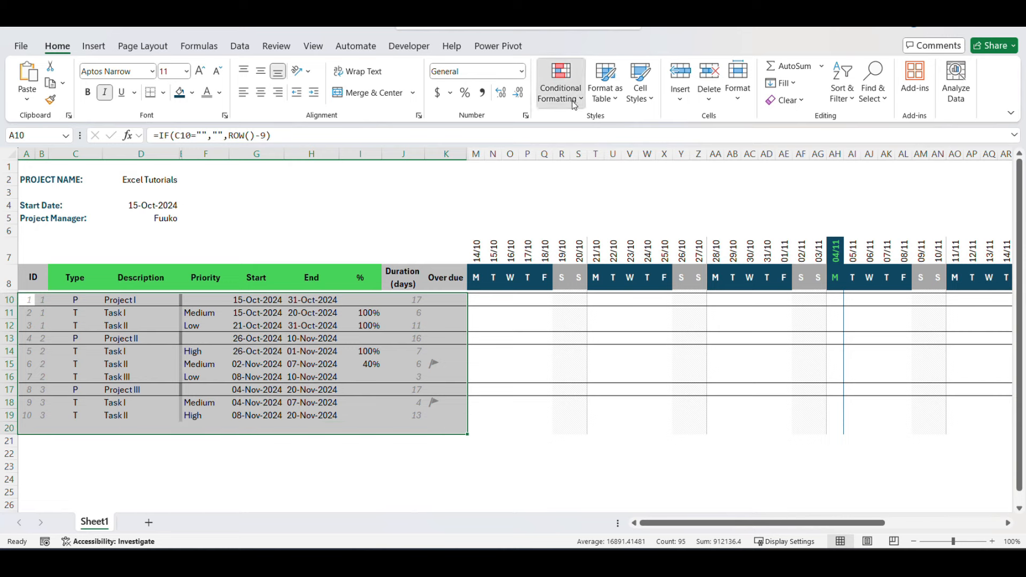
click(591, 296)
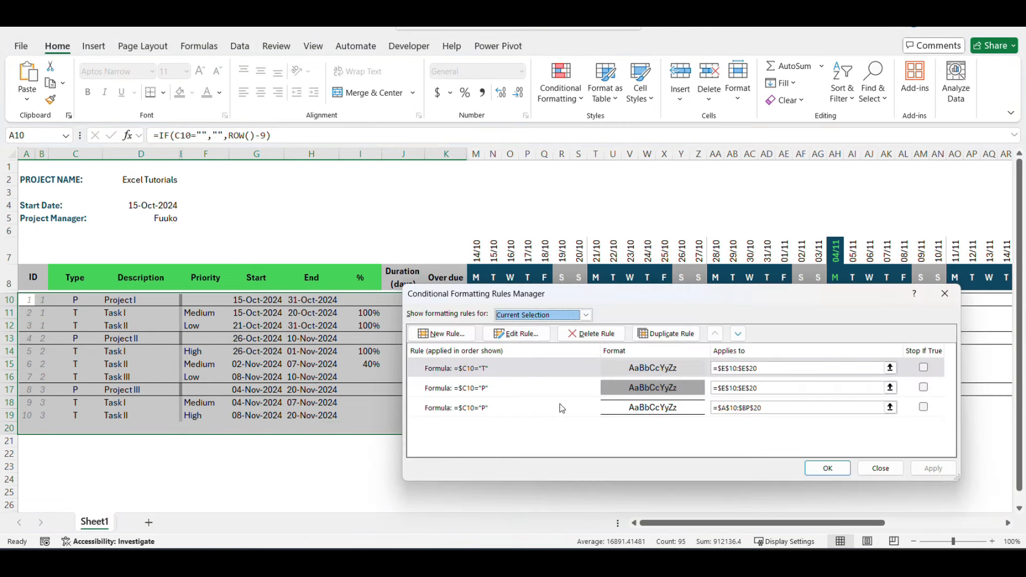
click(496, 409)
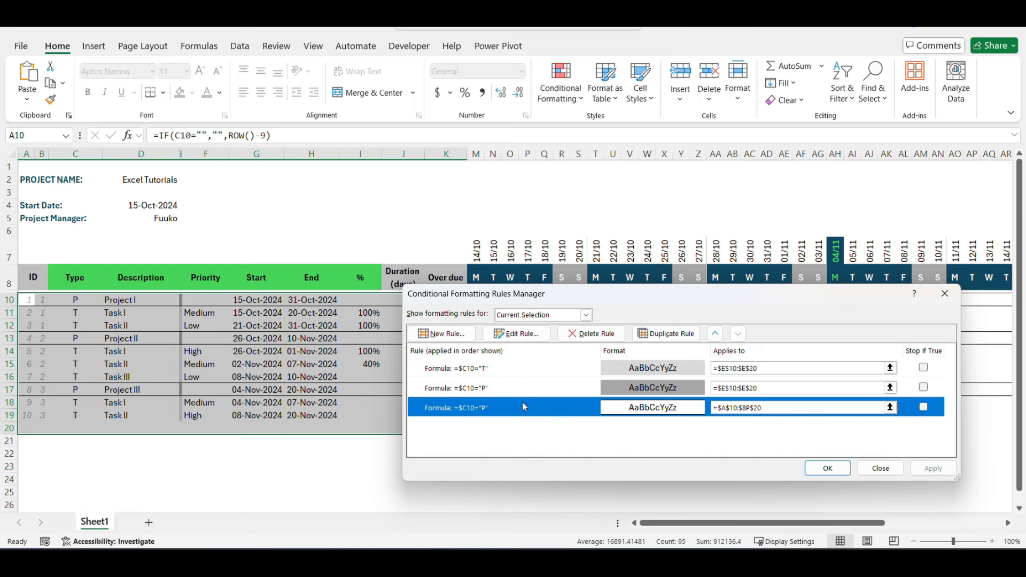
double_click(555, 411)
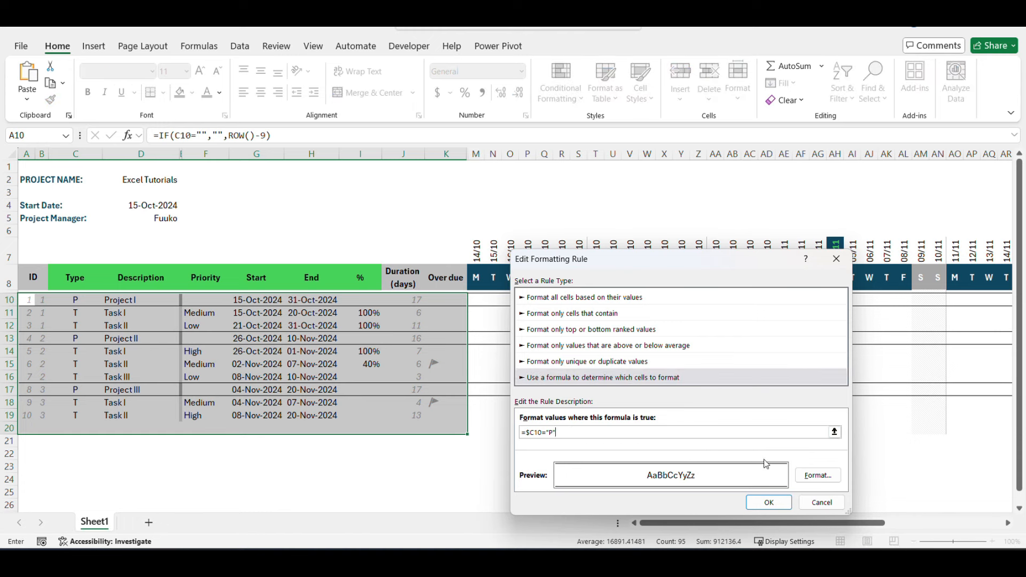
click(816, 475)
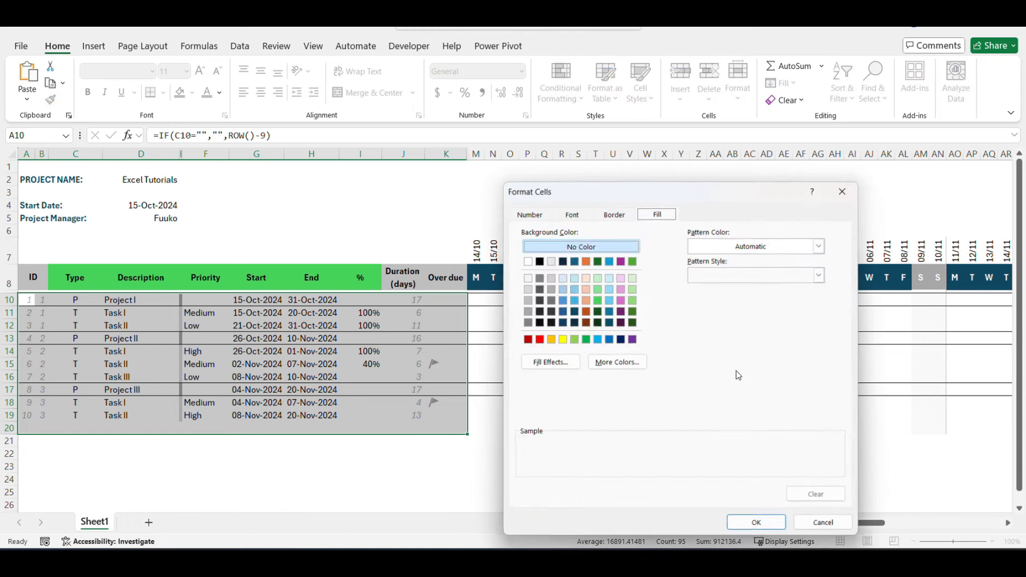
click(607, 217)
click(573, 216)
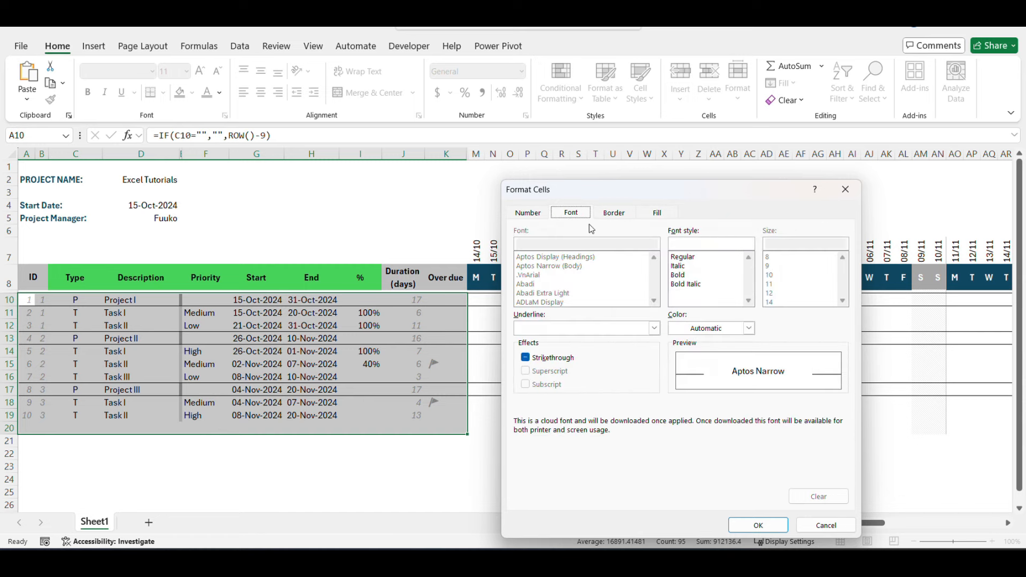
click(681, 275)
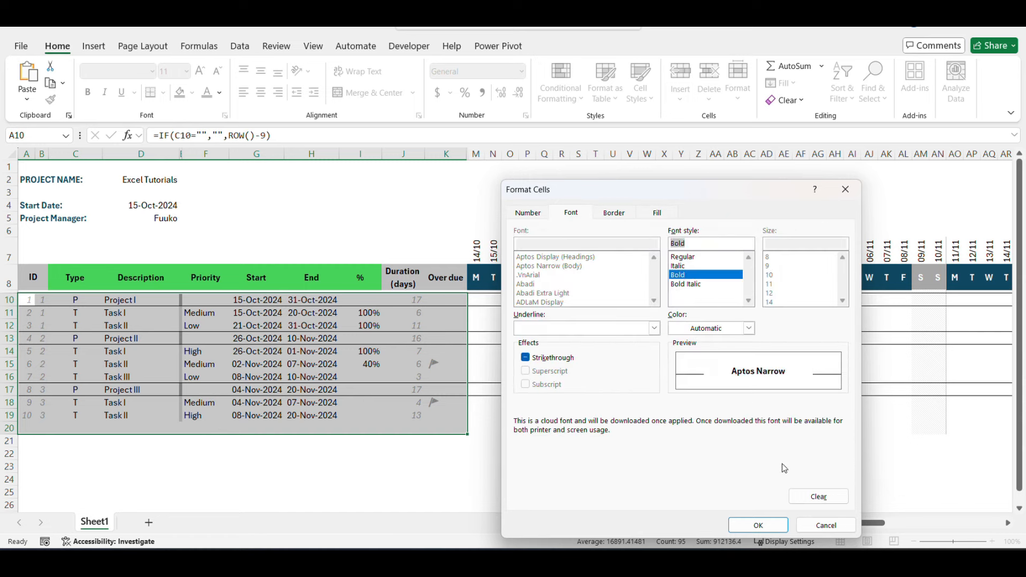
click(769, 522)
key(Return)
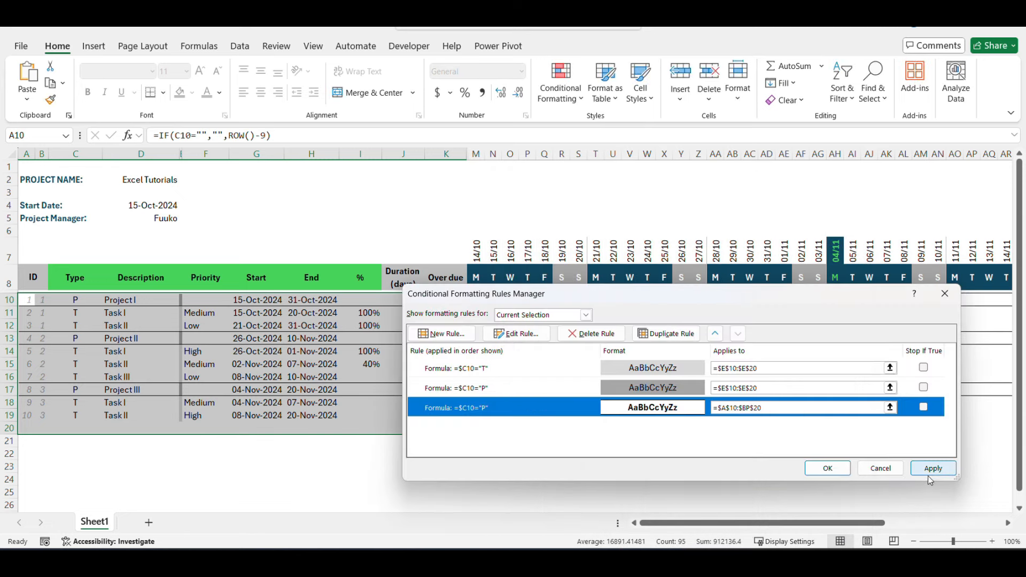
click(931, 472)
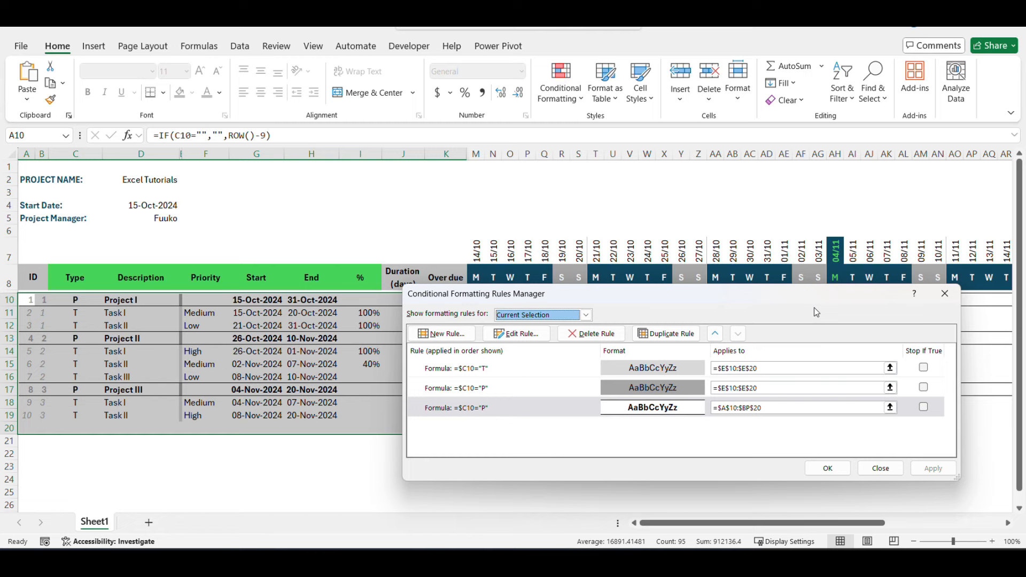
drag(811, 302, 808, 377)
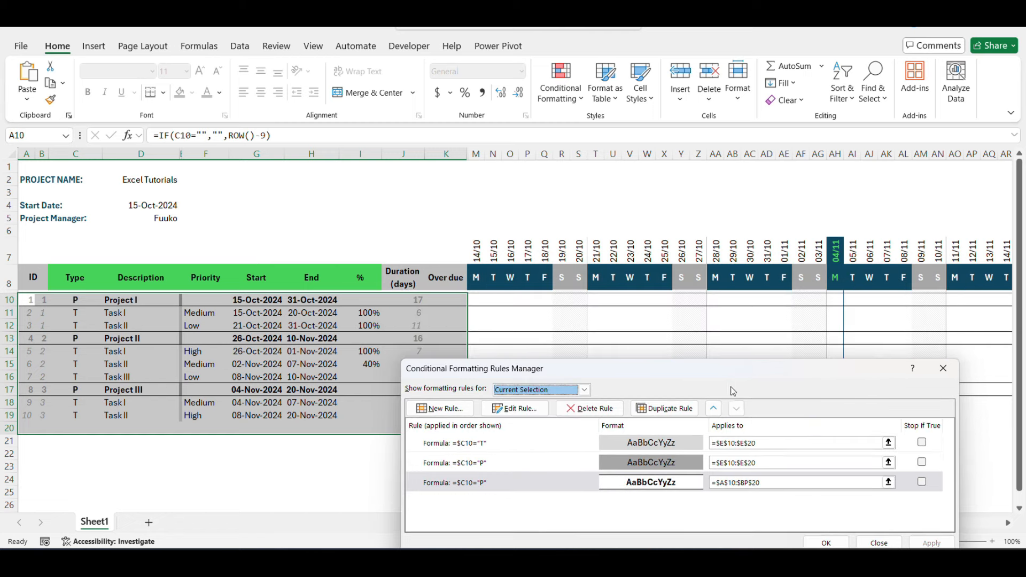
drag(729, 369, 694, 271)
click(791, 445)
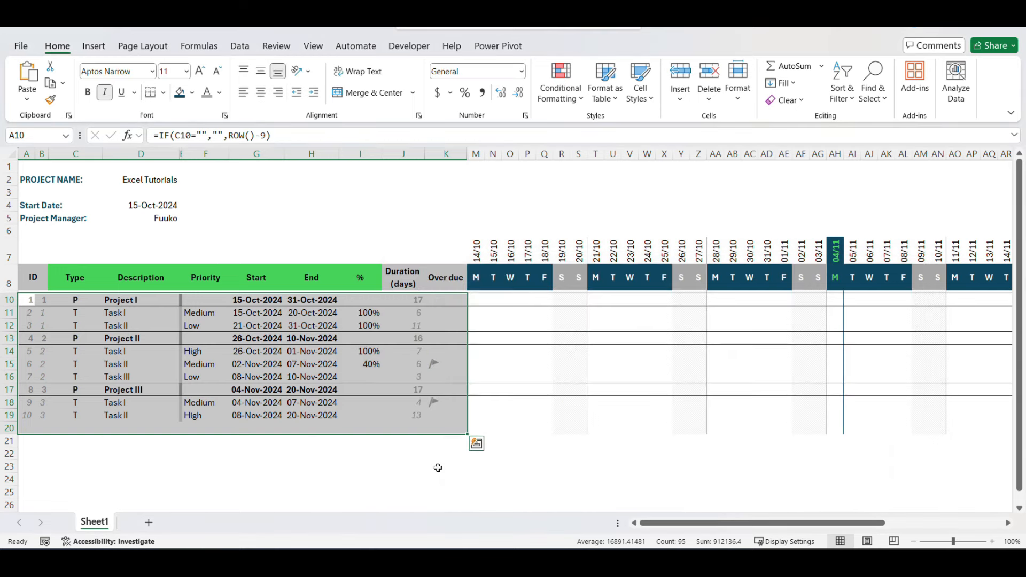
click(410, 467)
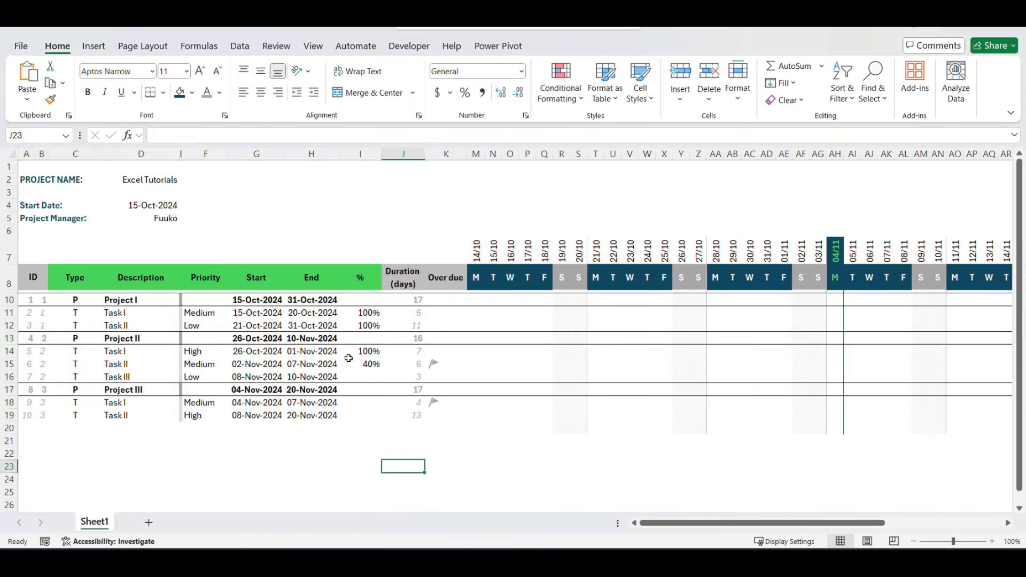
click(291, 437)
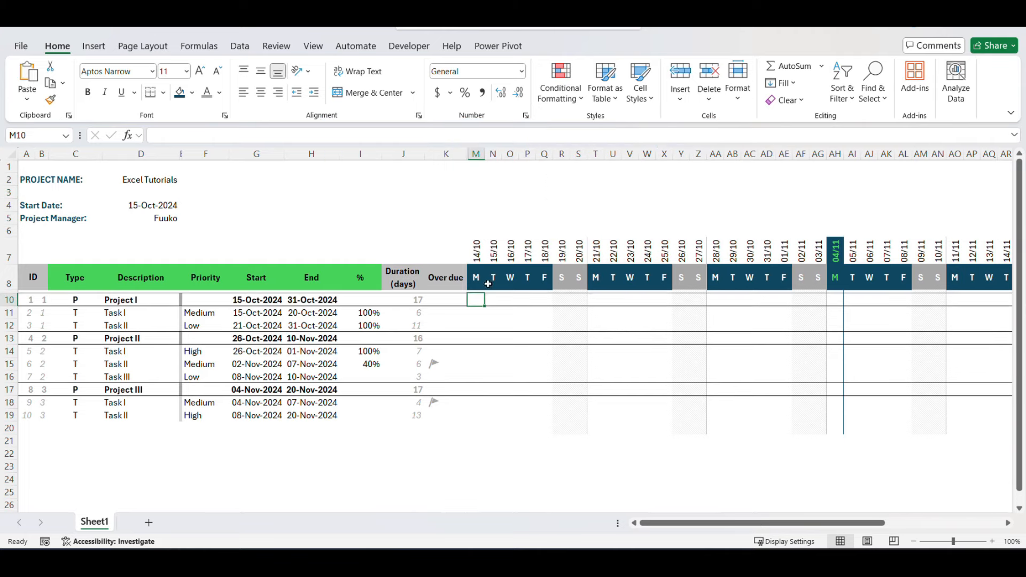
click(492, 250)
click(495, 297)
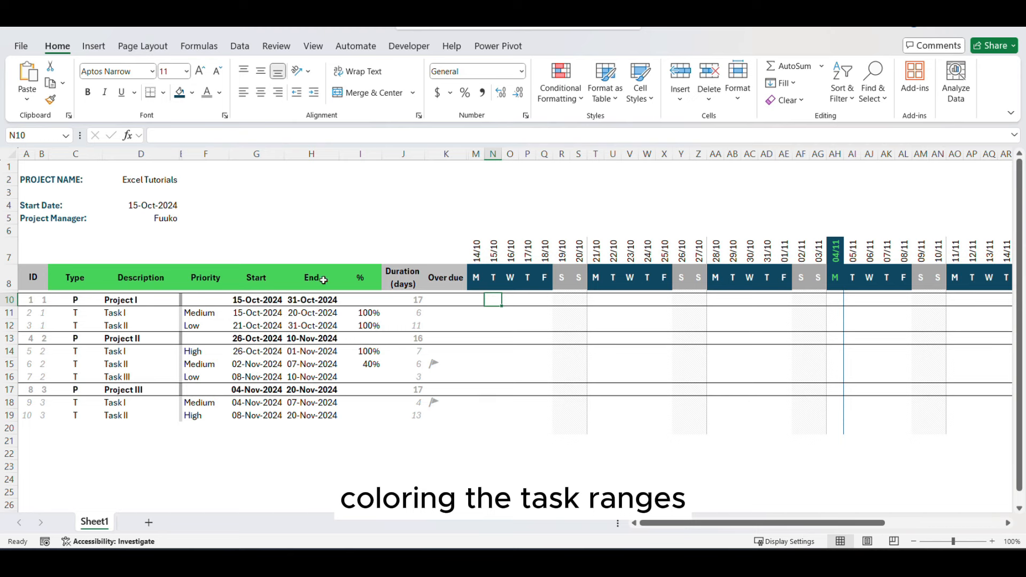
click(510, 299)
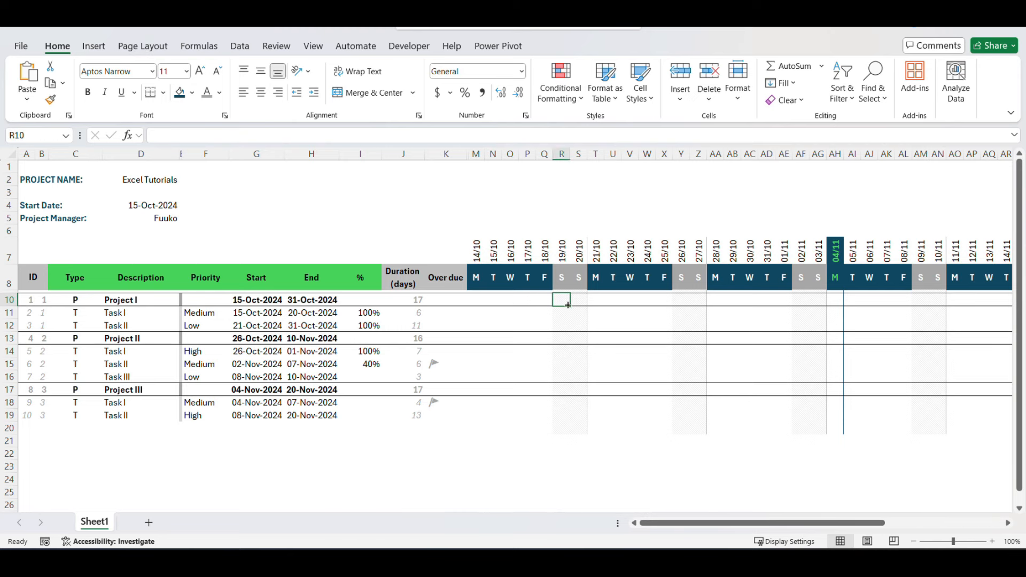
Step: Create a new formula-based conditional formatting rule for the timeline range M10:BP20
drag(475, 299, 955, 426)
drag(834, 523, 636, 531)
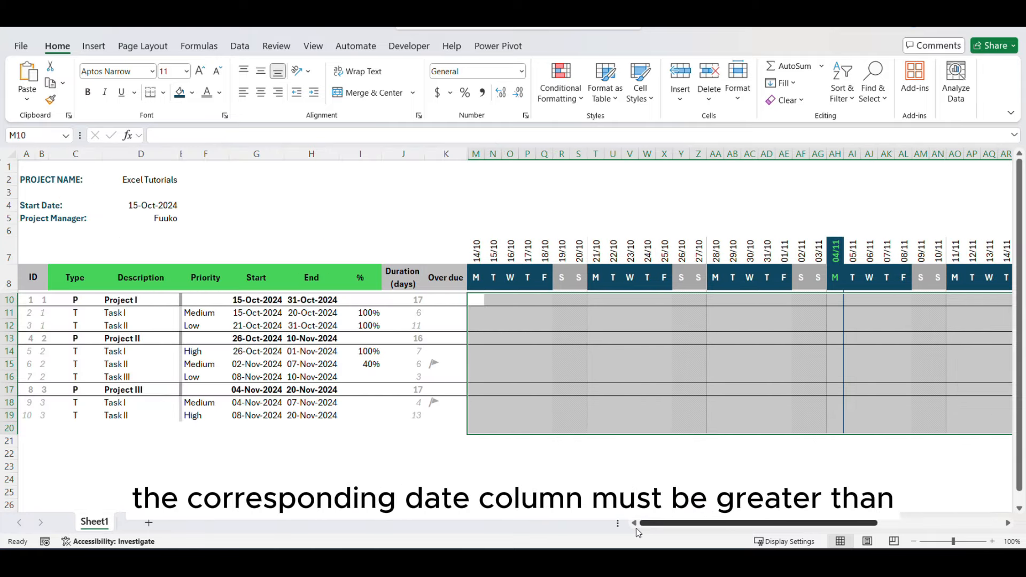
click(568, 96)
click(579, 295)
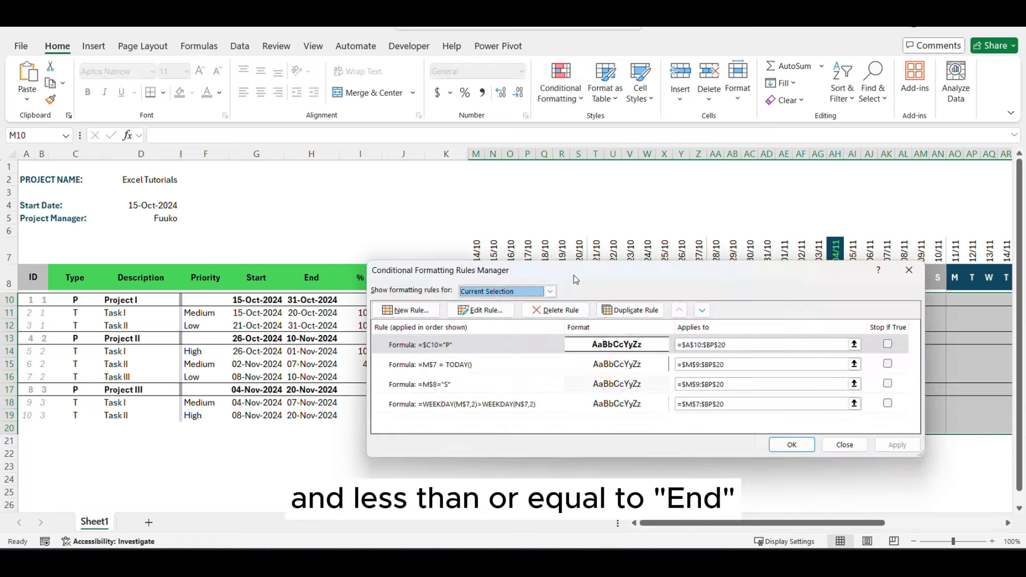
click(407, 310)
click(570, 342)
drag(623, 229, 742, 191)
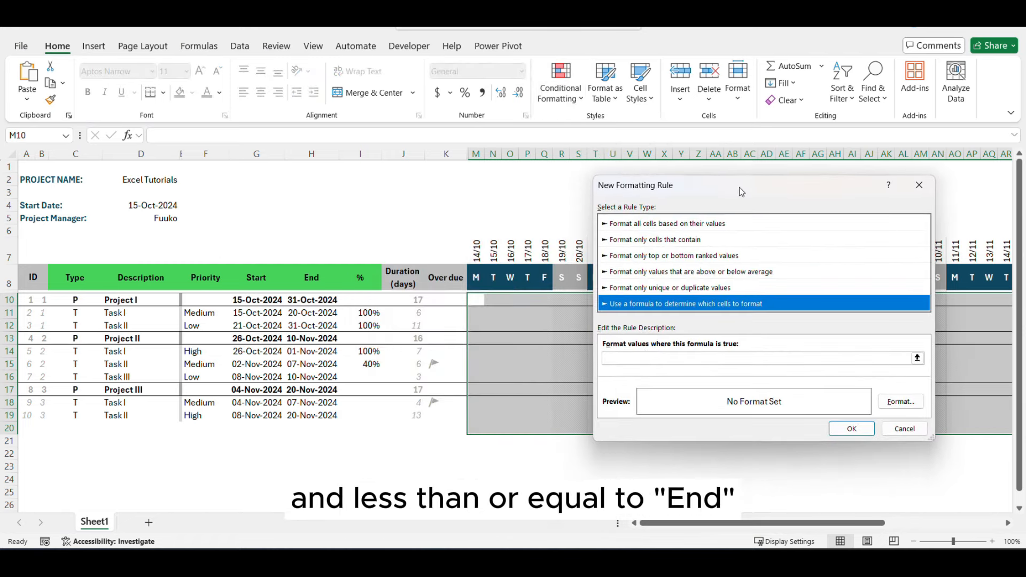
Step: Enter the rule formula =AND(M$7>=$G10,M$7<=$H10) so each date is compared with the row's Start and End
click(646, 358)
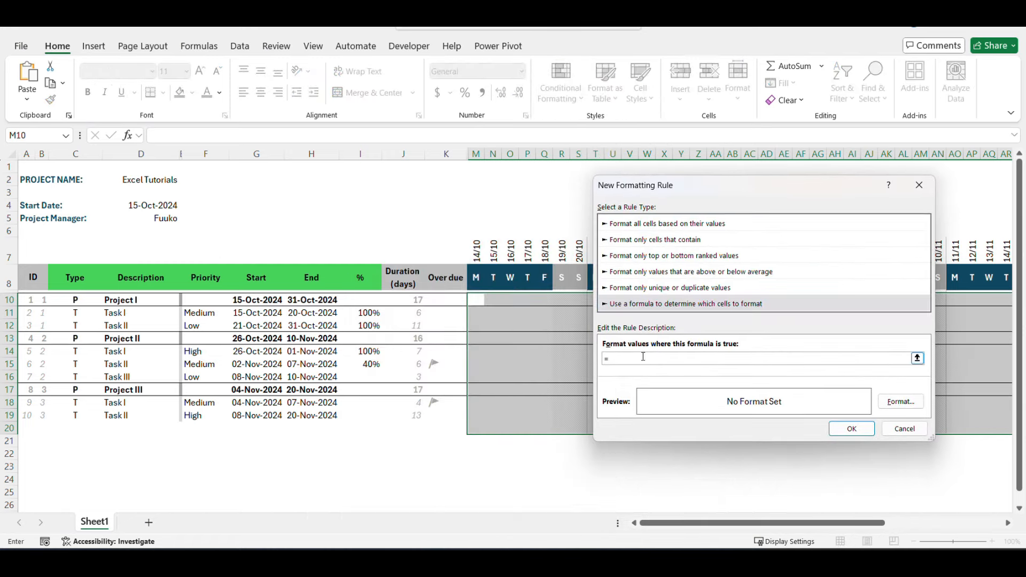
click(475, 251)
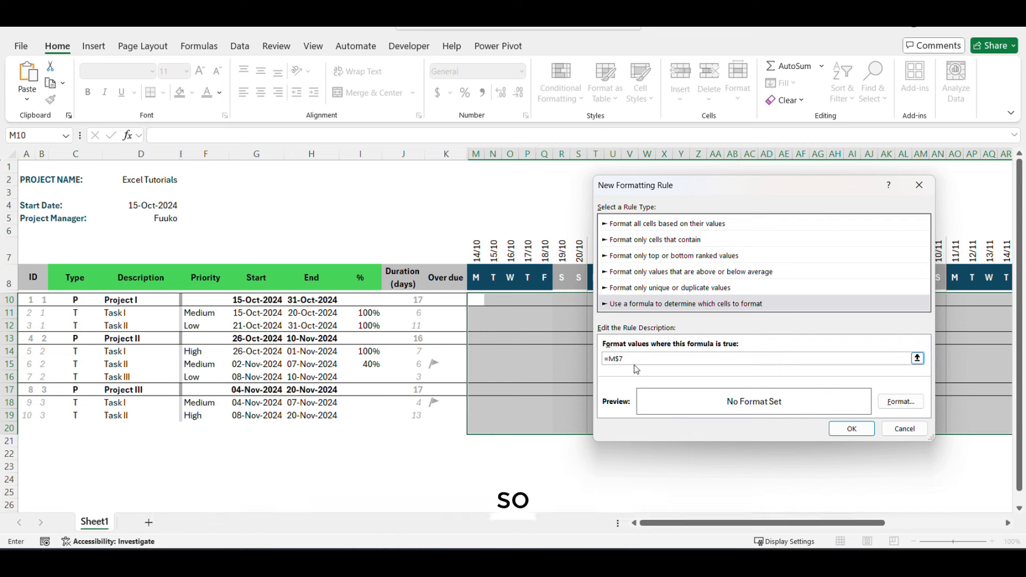
key(BackSpace)
text(And)
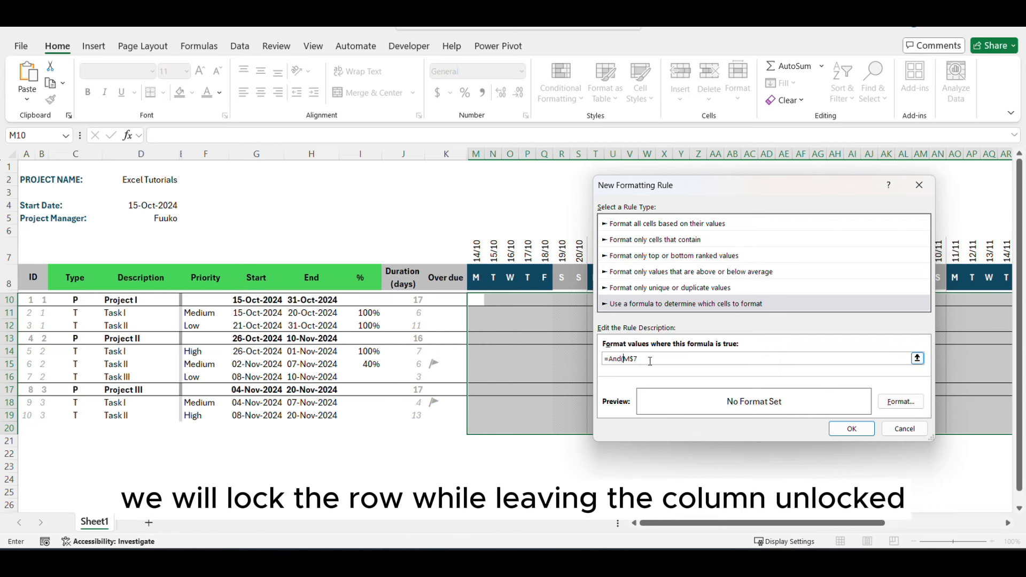
click(656, 361)
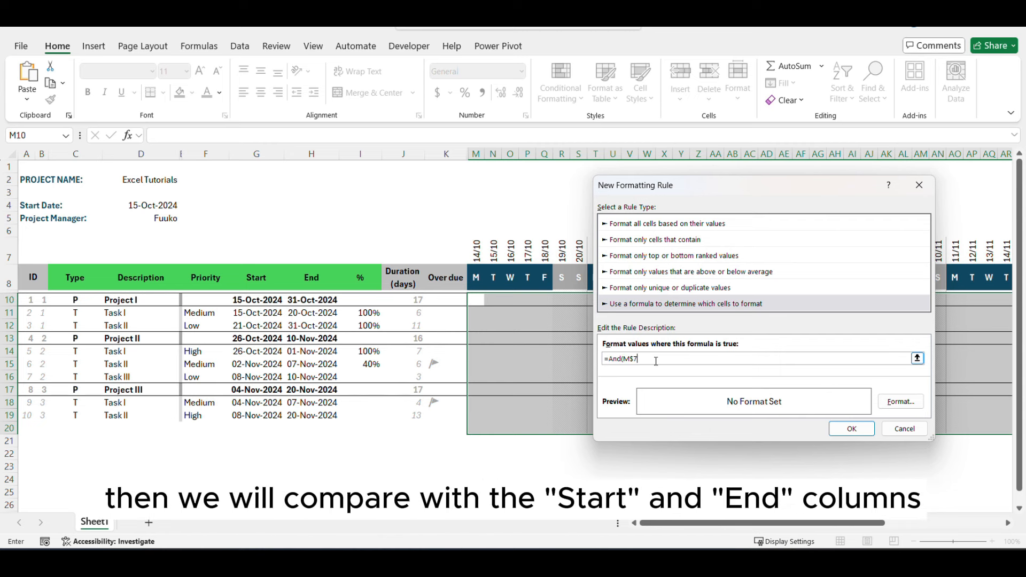
click(256, 300)
click(652, 359)
key(Delete)
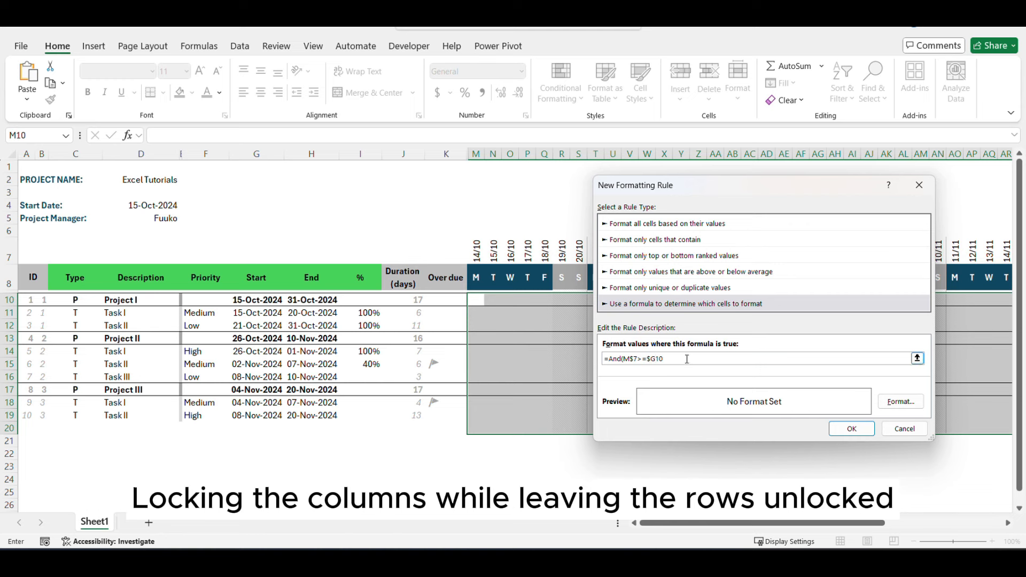
click(482, 259)
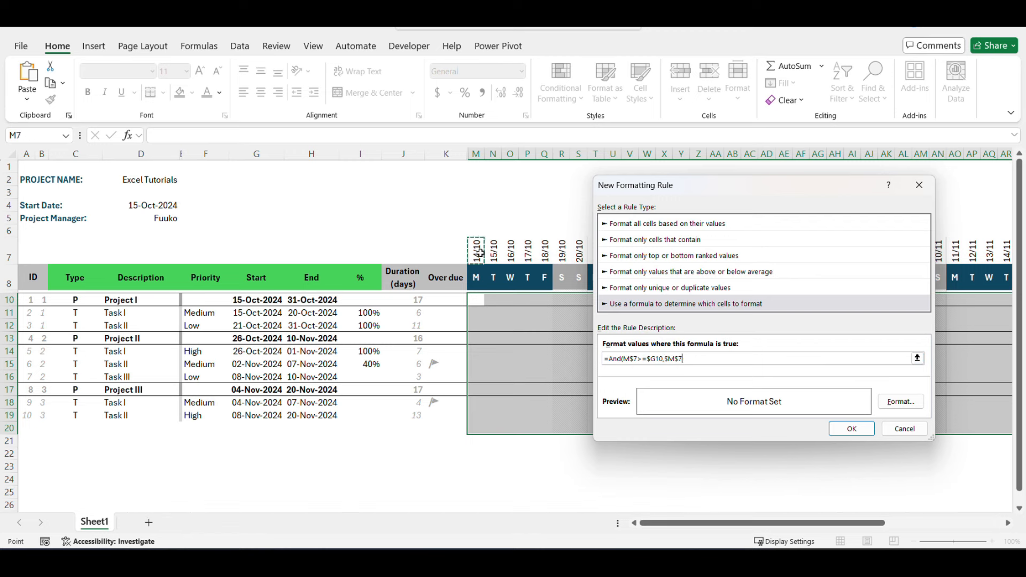
click(669, 358)
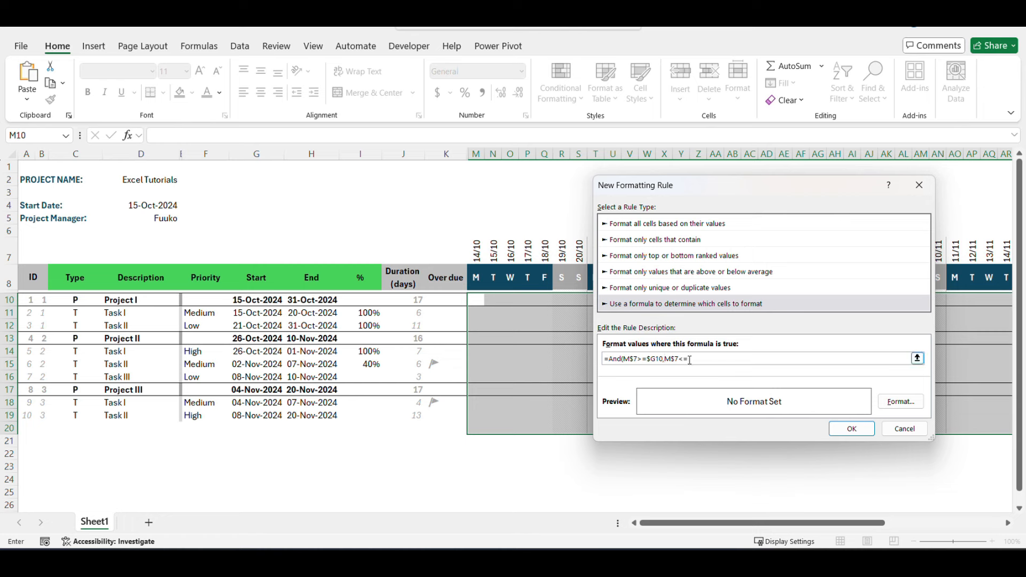
click(308, 301)
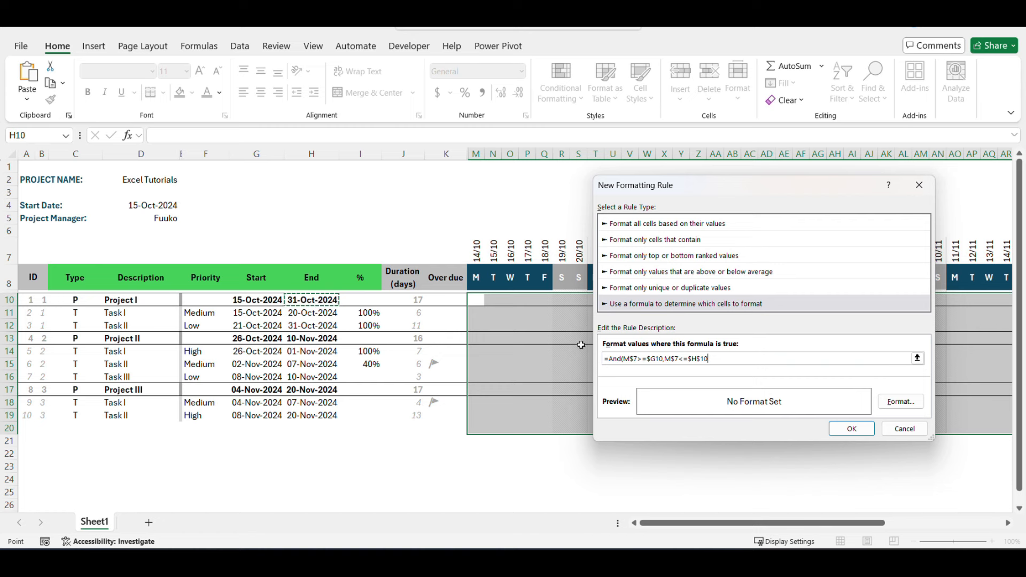
click(701, 358)
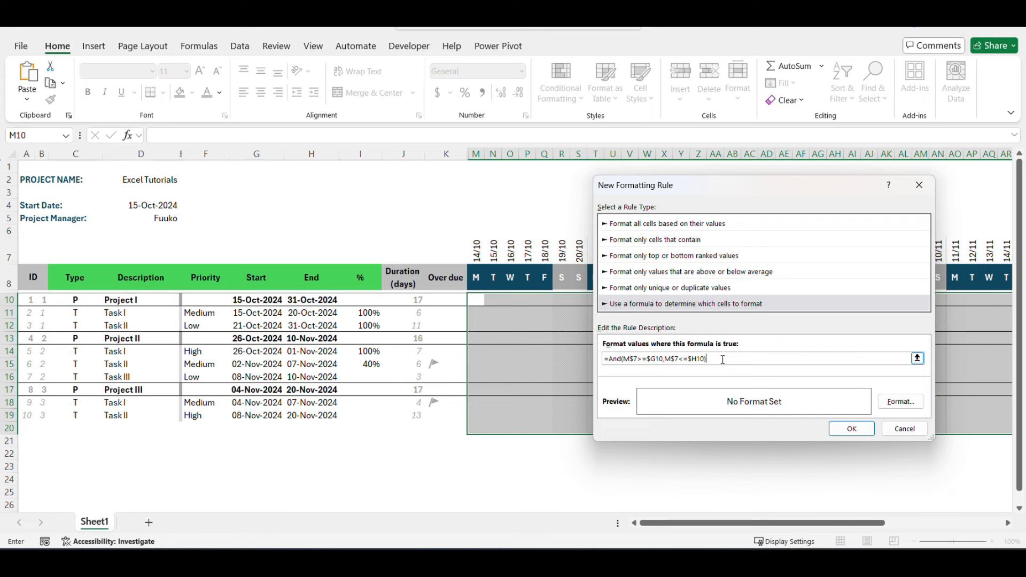
Step: Give the task-range rule a medium gray fill and apply it to the timeline
click(901, 401)
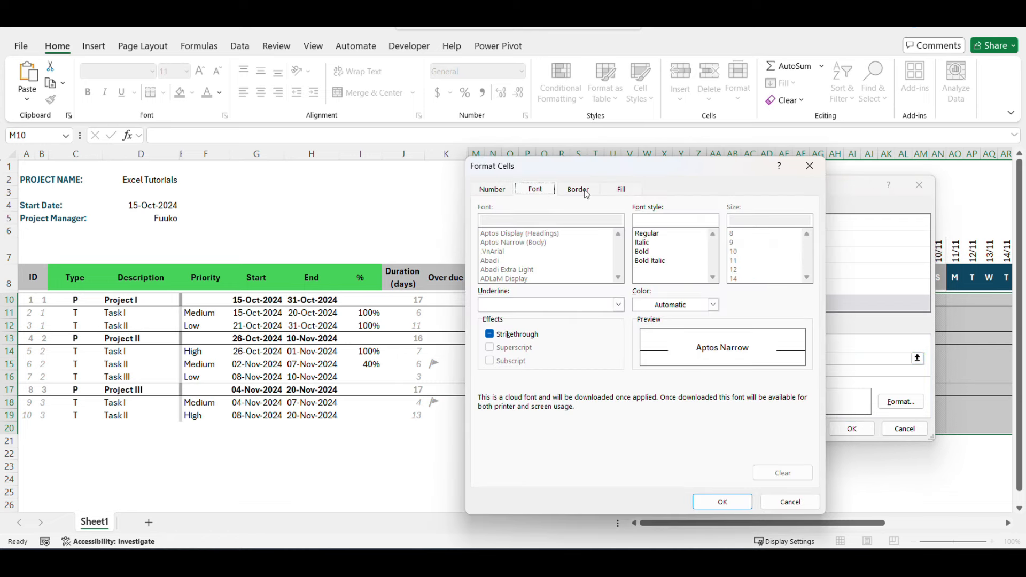
click(615, 190)
click(490, 288)
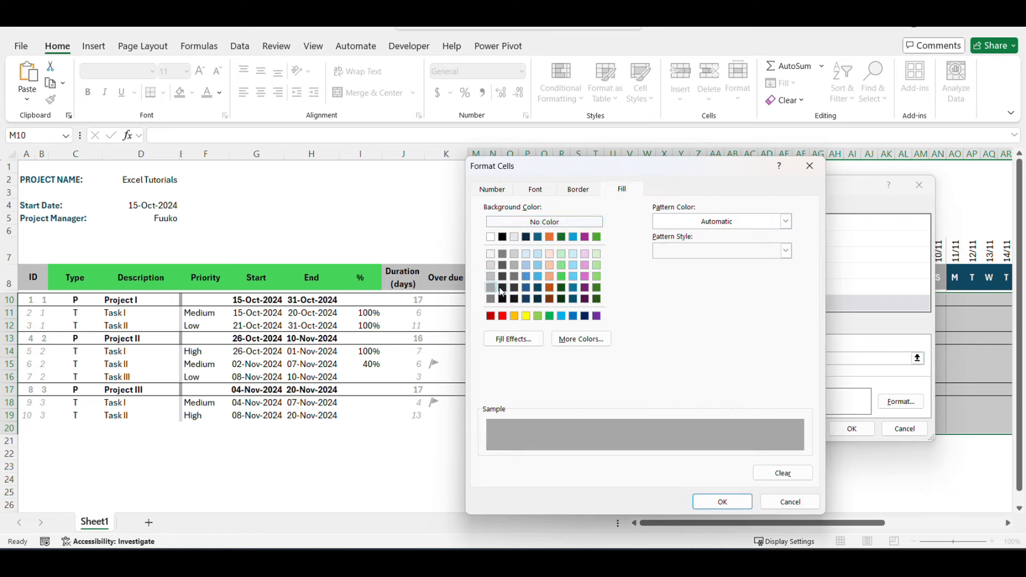
click(719, 501)
click(866, 429)
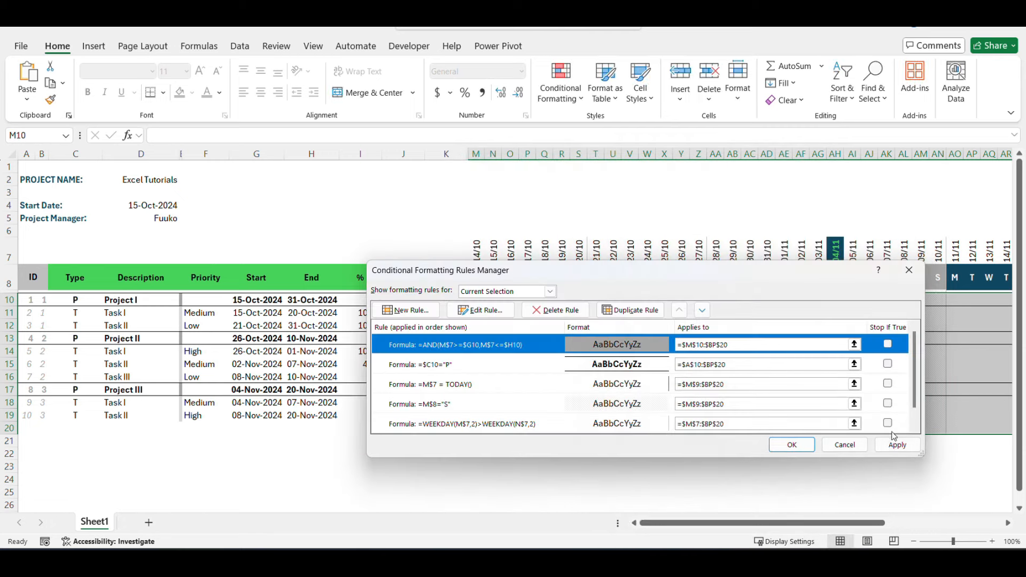
drag(742, 265, 774, 490)
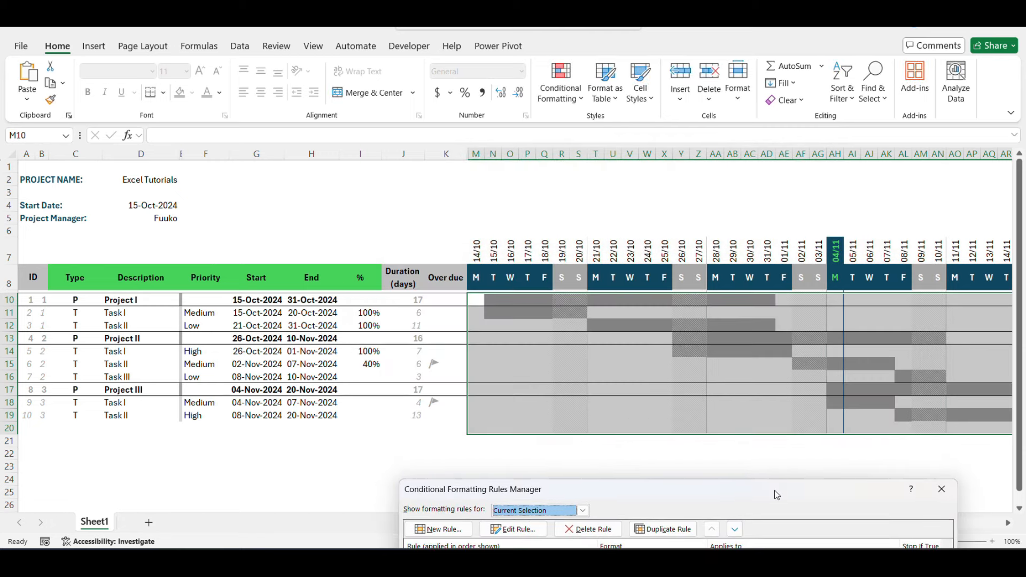
drag(777, 494, 735, 265)
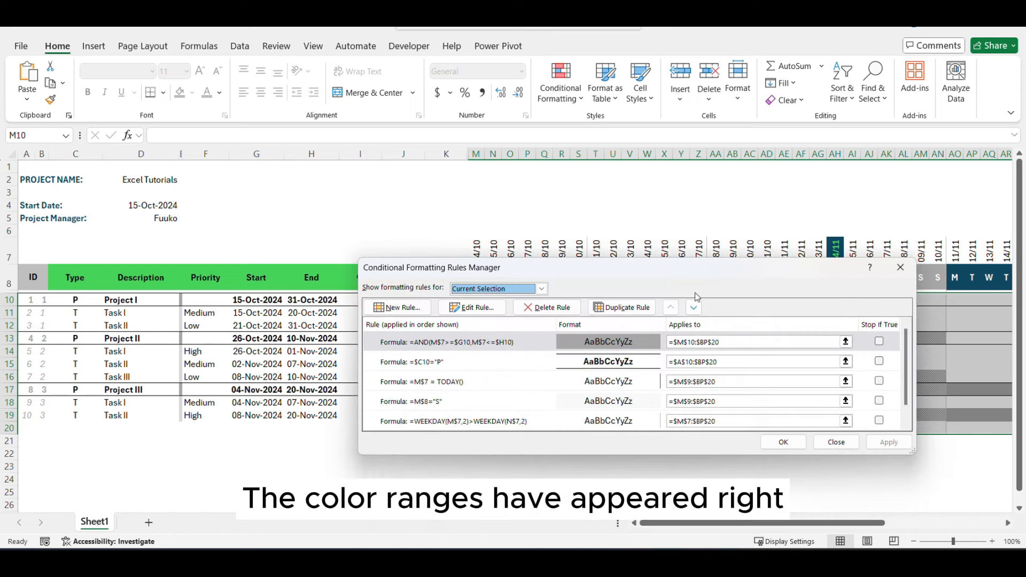
click(791, 445)
click(767, 403)
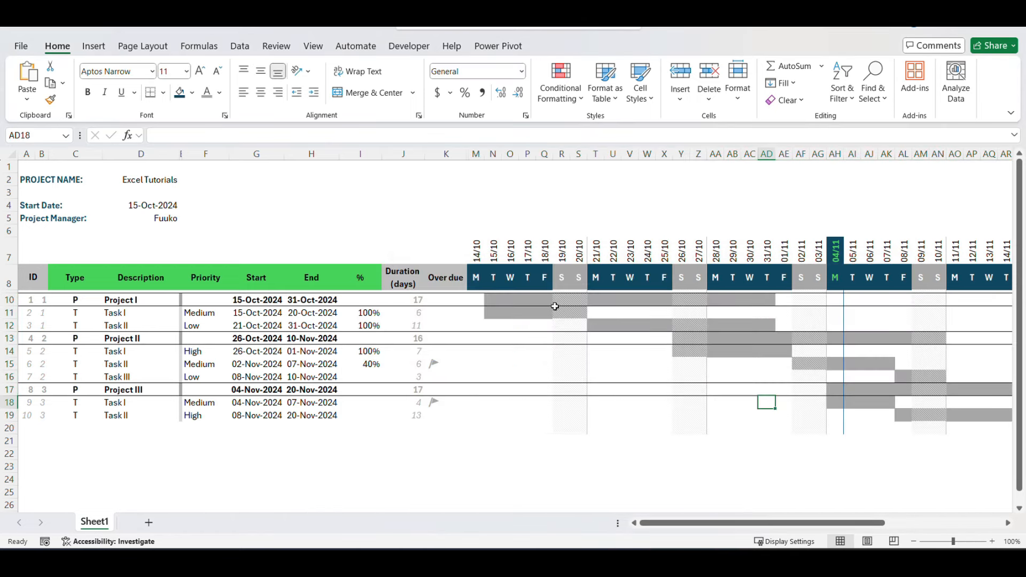
Step: Move along row 15 through the timeline and back to examine the shaded task ranges against the dates
click(648, 364)
key(Right)
key(Right)
key(Right)
key(Right)
key(Right)
key(Right)
key(Right)
key(Right)
key(Right)
key(Right)
key(Right)
key(Right)
key(Right)
key(Right)
key(Right)
key(Right)
key(Right)
key(Right)
key(Right)
key(Right)
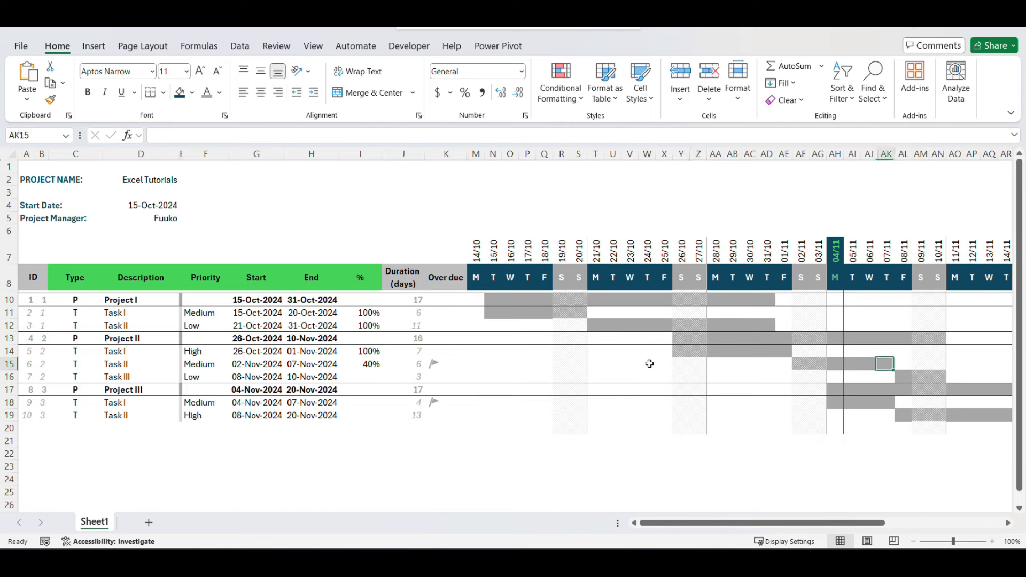
key(Left)
key(Left)
key(Left)
key(Left)
key(Left)
key(Left)
key(Left)
key(Left)
key(Left)
key(Left)
key(Left)
key(Left)
key(Left)
key(Left)
key(Left)
key(Left)
key(Left)
key(Left)
key(Left)
key(Left)
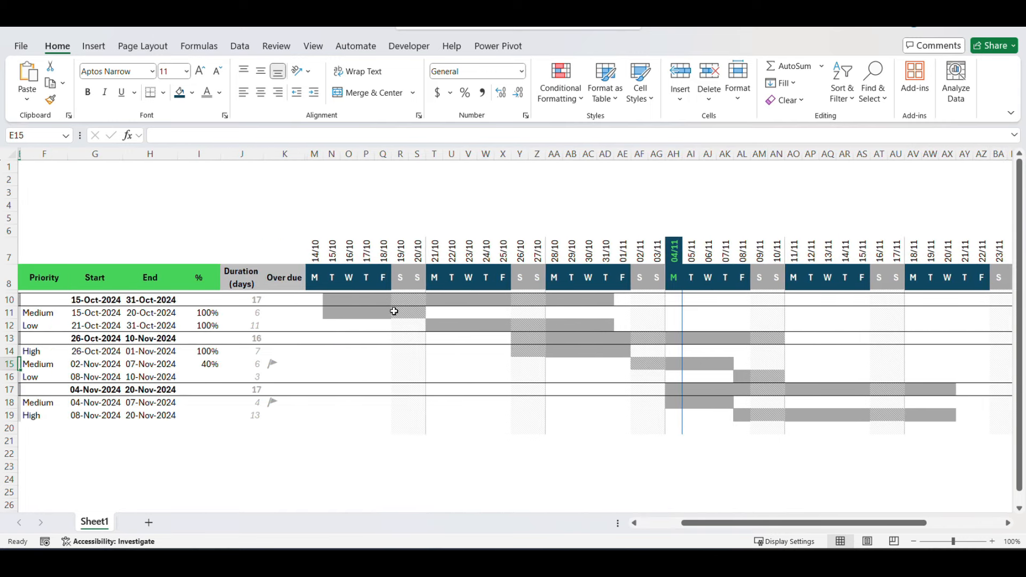
Step: Select the timeline range M10:BP20 and open its list of conditional formatting rules
click(390, 300)
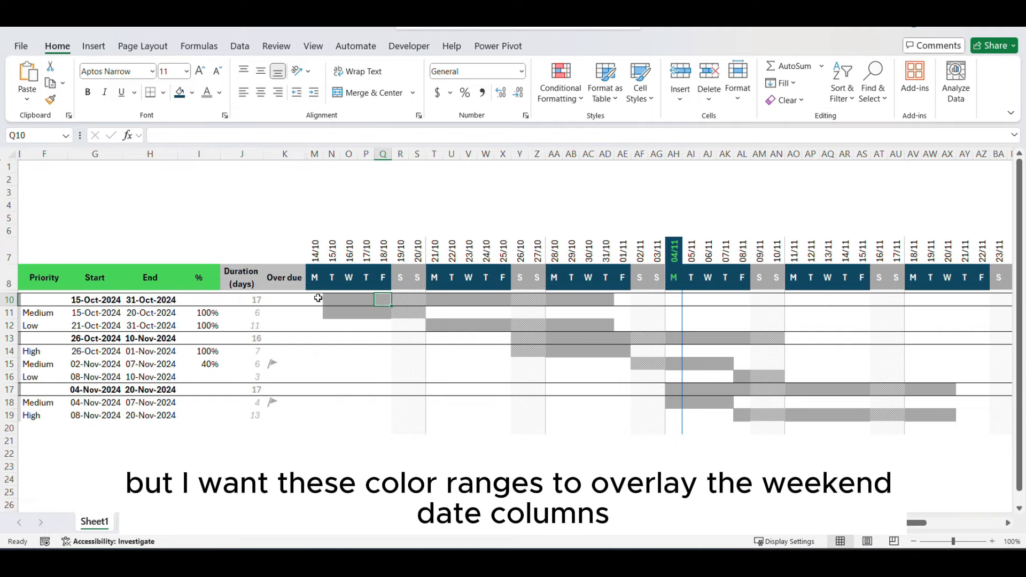
drag(318, 298, 958, 430)
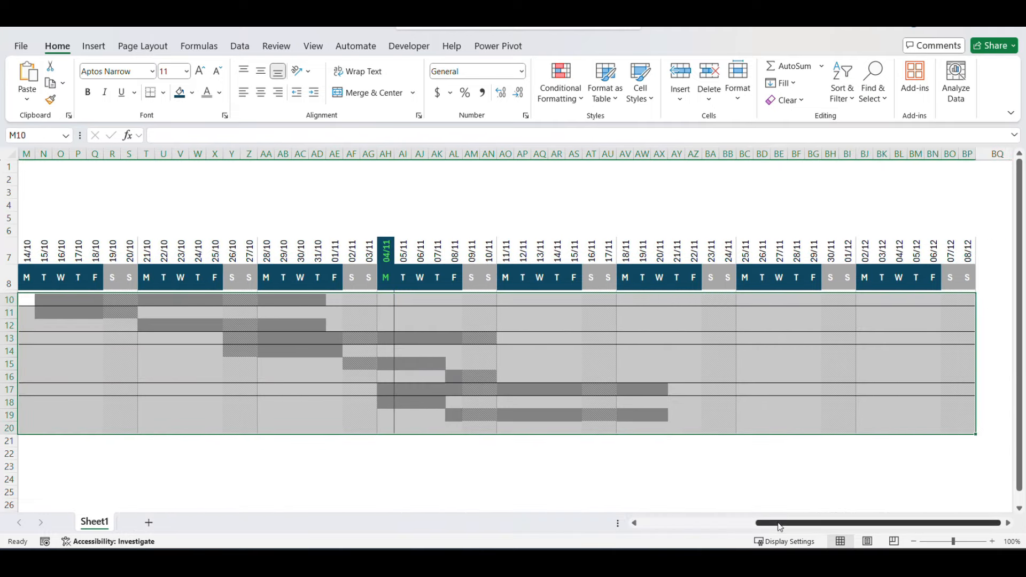
drag(779, 527, 607, 522)
click(561, 88)
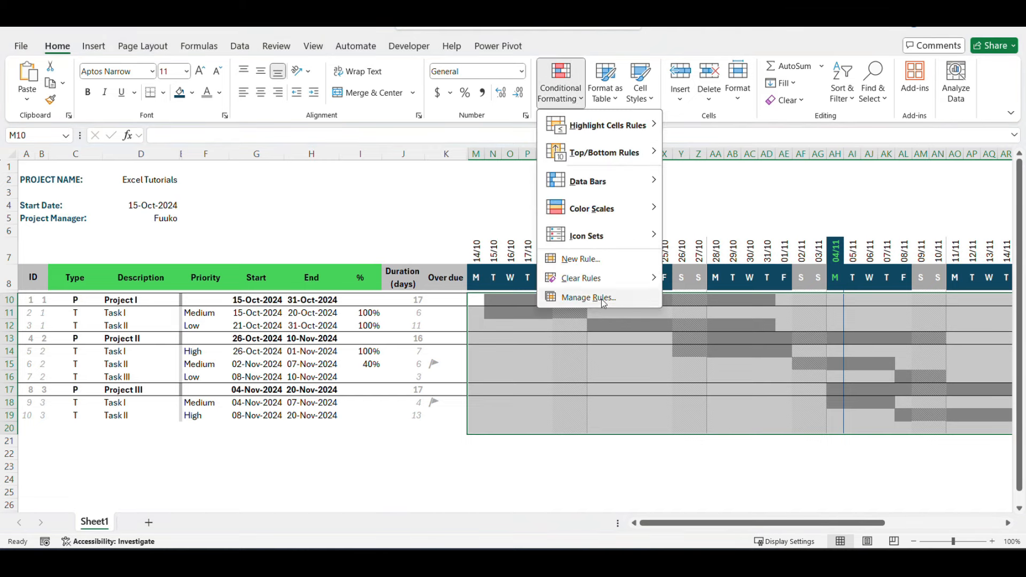
click(588, 298)
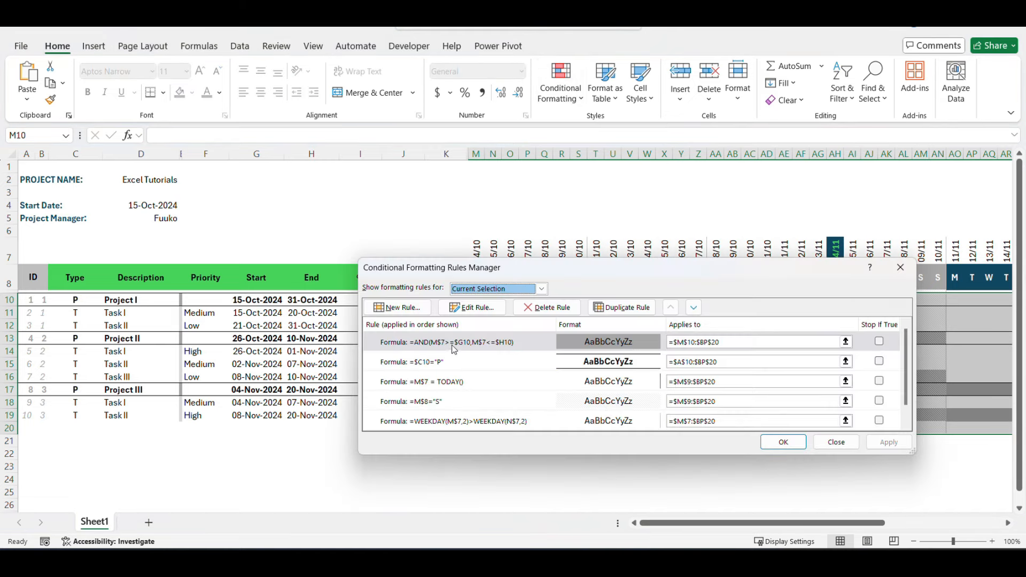
Step: Turn on Stop If True for the Start-to-End date range rule so its fill overrides the weekend formatting, and apply it
click(459, 346)
drag(591, 272, 553, 383)
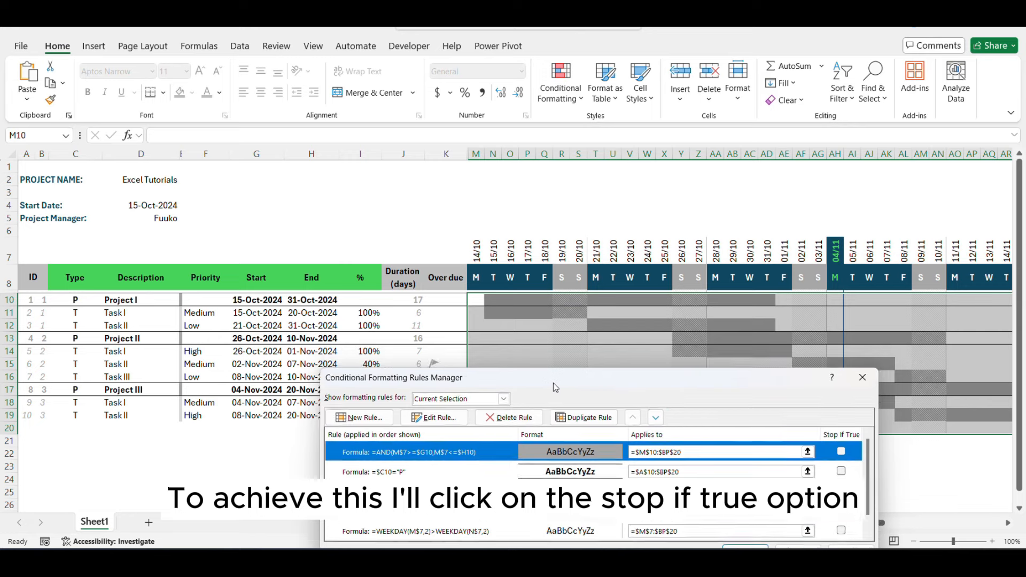
click(841, 453)
drag(768, 385, 681, 347)
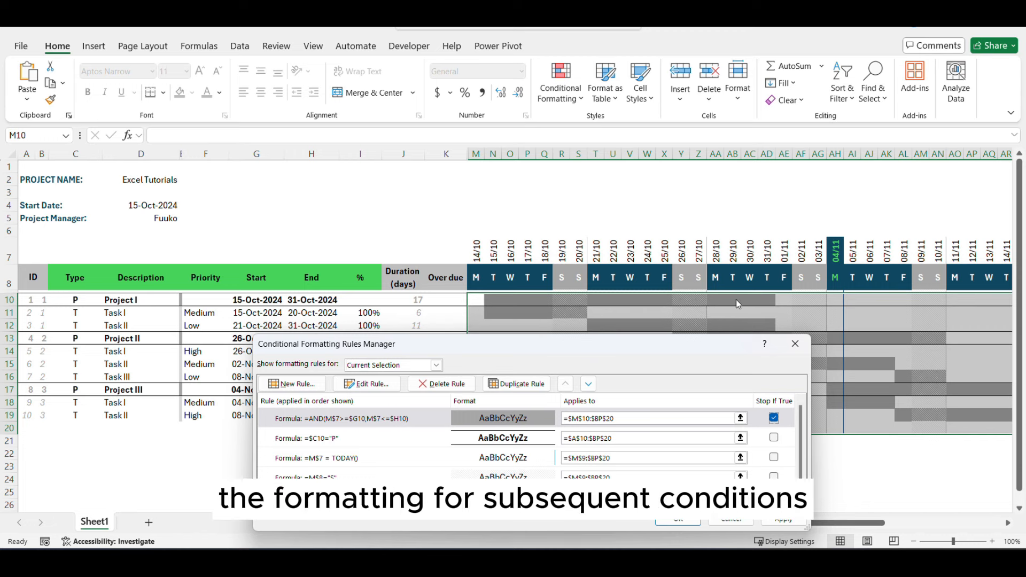
click(783, 518)
click(677, 518)
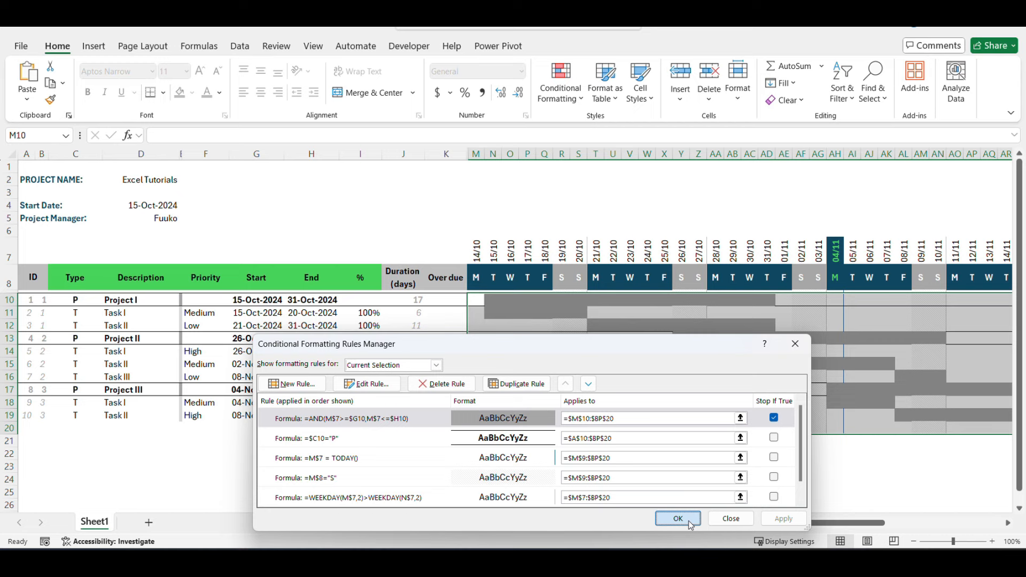
drag(661, 352, 719, 478)
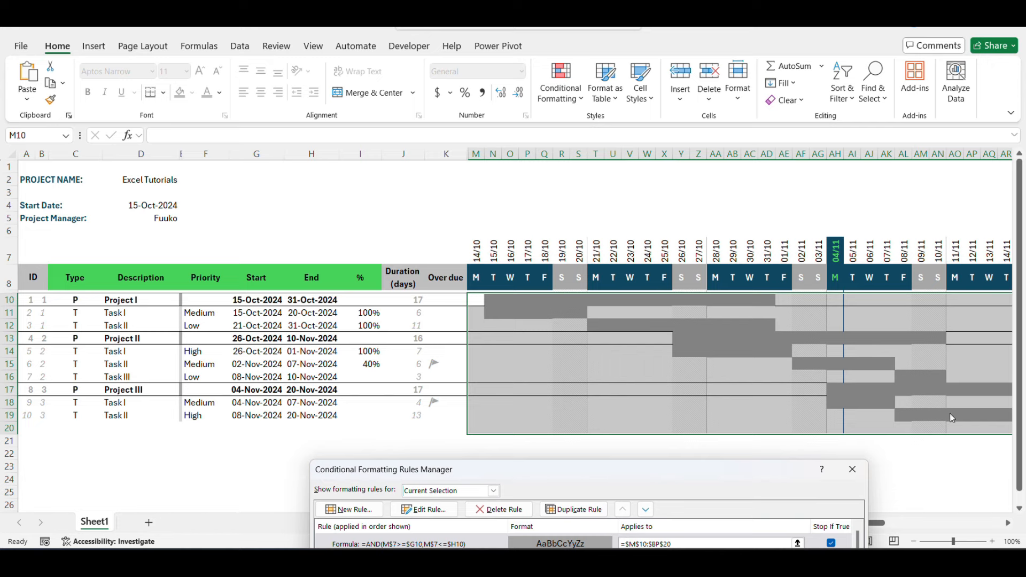
drag(695, 469, 694, 297)
click(734, 470)
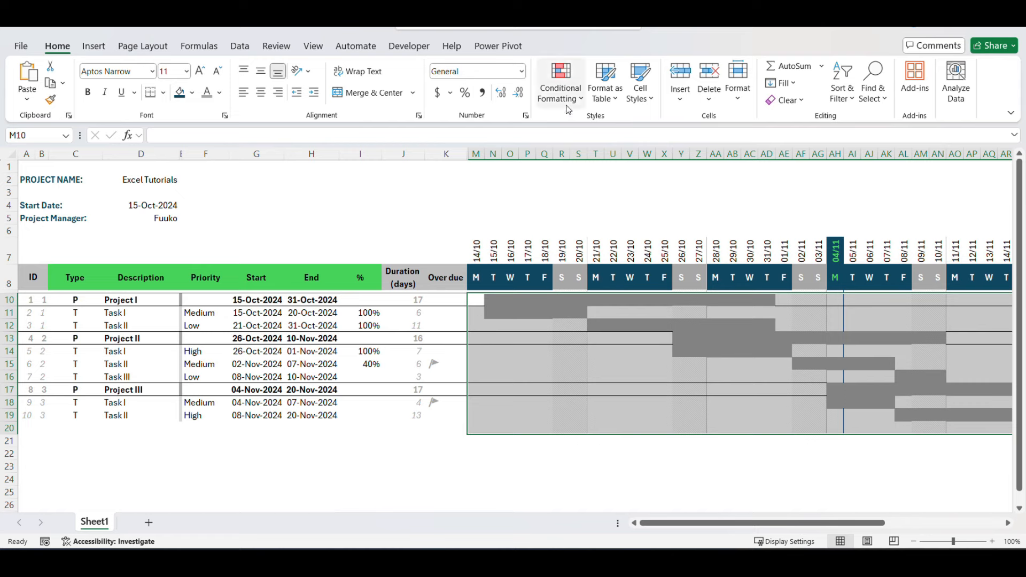
Step: Restrict the date range rule to project rows by changing its formula to =AND(M$7>=$G10,M$7<=$H10,$C10="P") and apply it
click(560, 93)
click(579, 297)
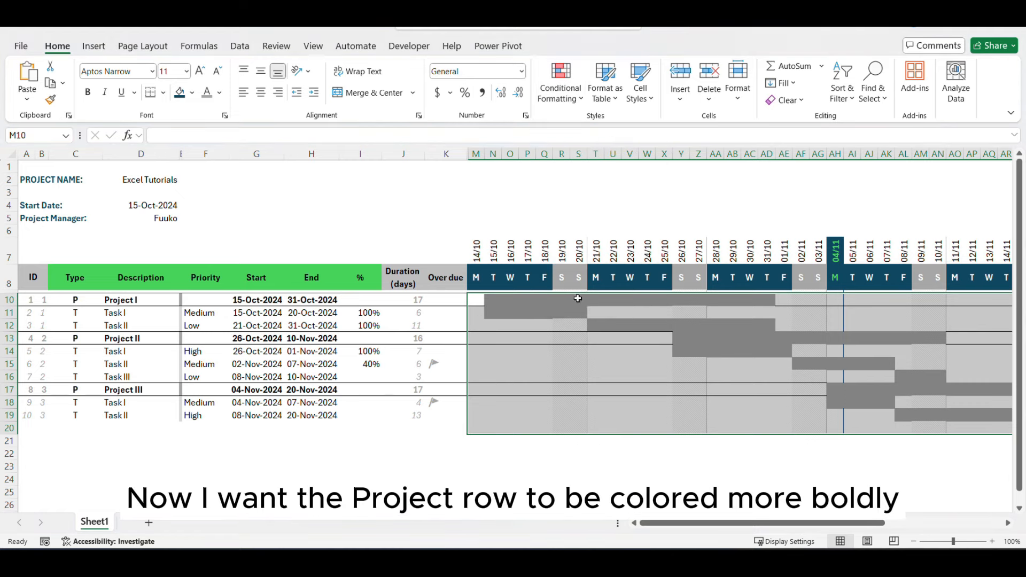
double_click(471, 369)
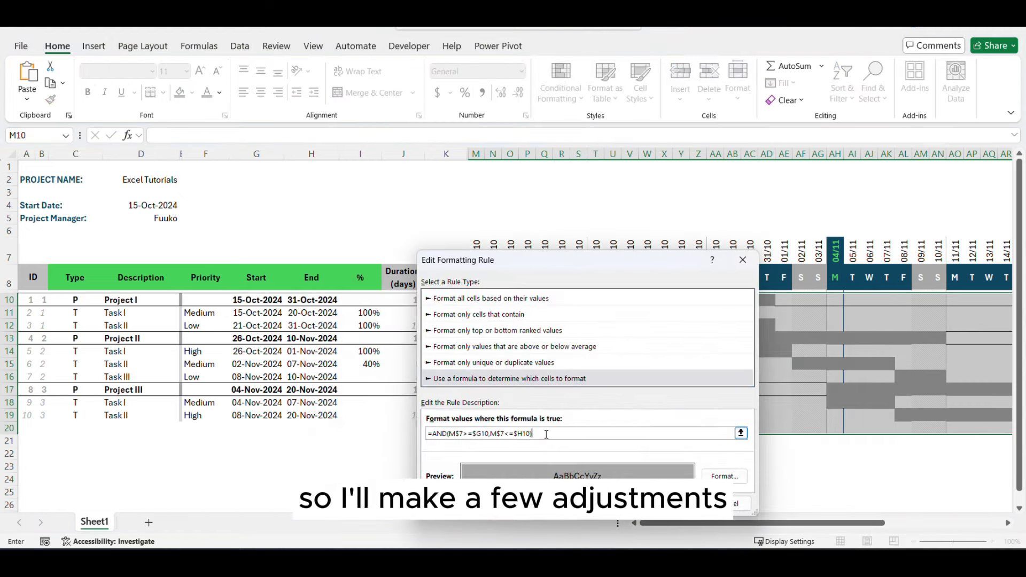
click(71, 303)
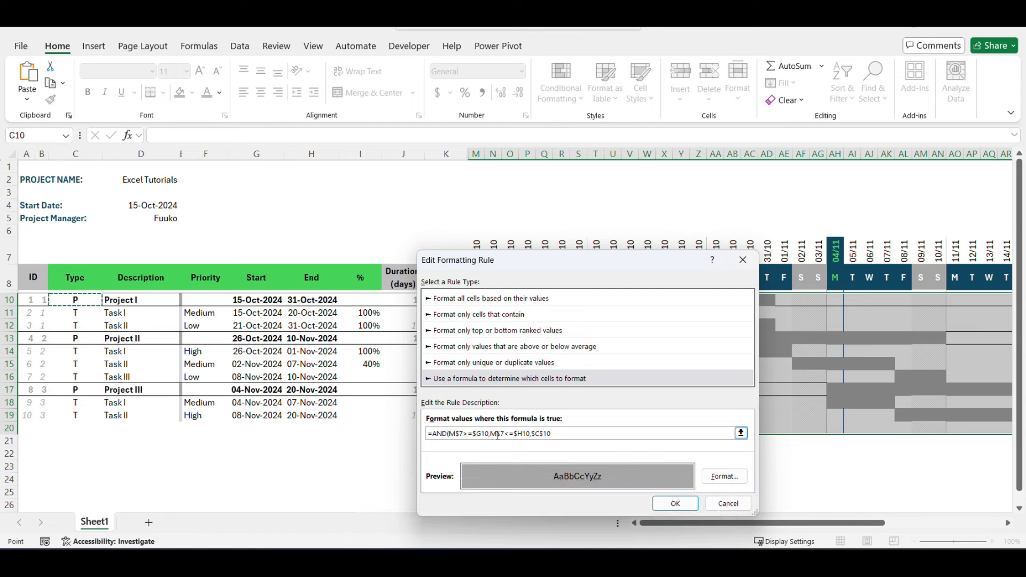
click(544, 433)
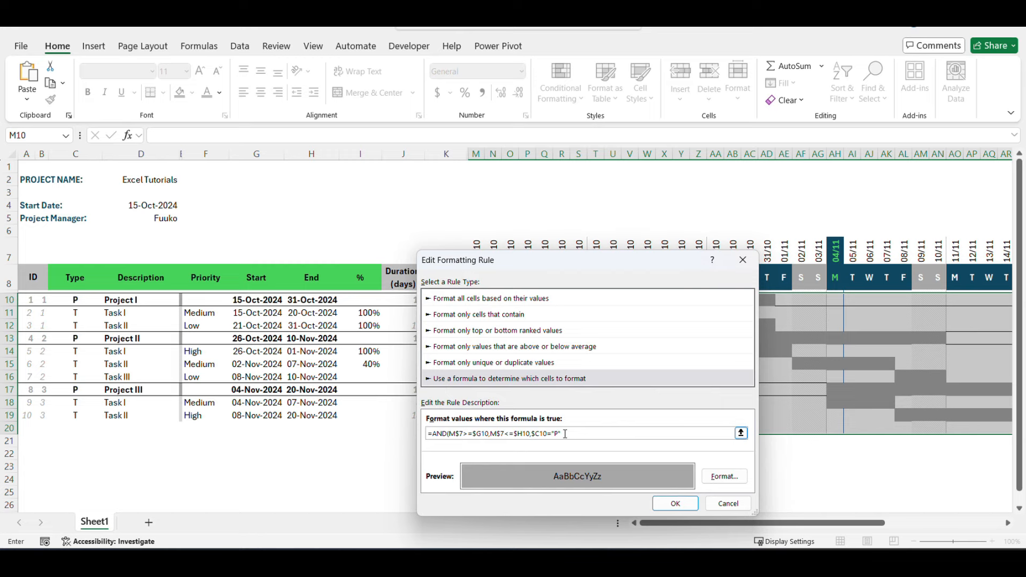
click(674, 503)
click(840, 469)
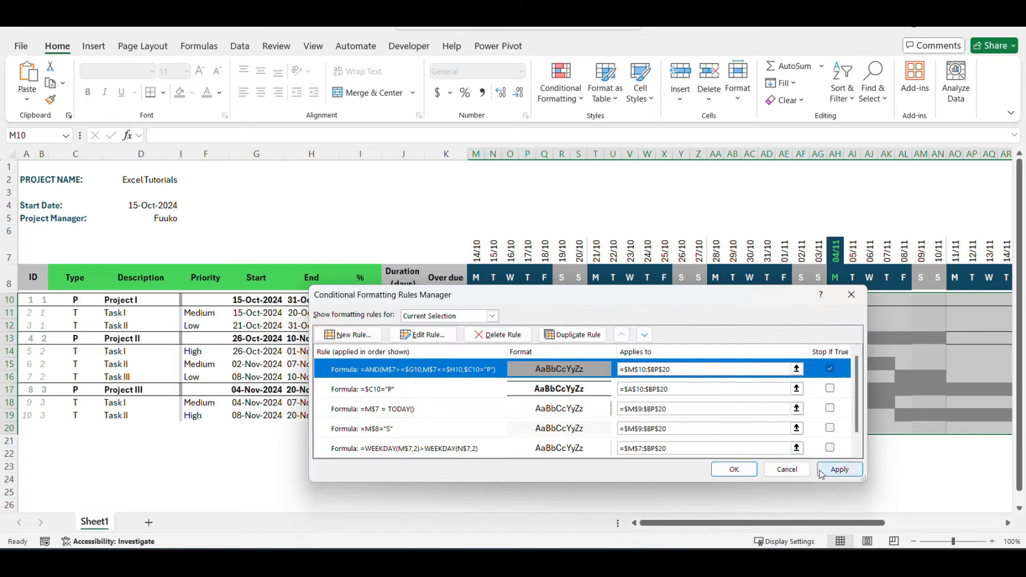
Step: Duplicate the project range rule and change the copy's type condition to $C10="T" for task rows
drag(586, 301, 602, 363)
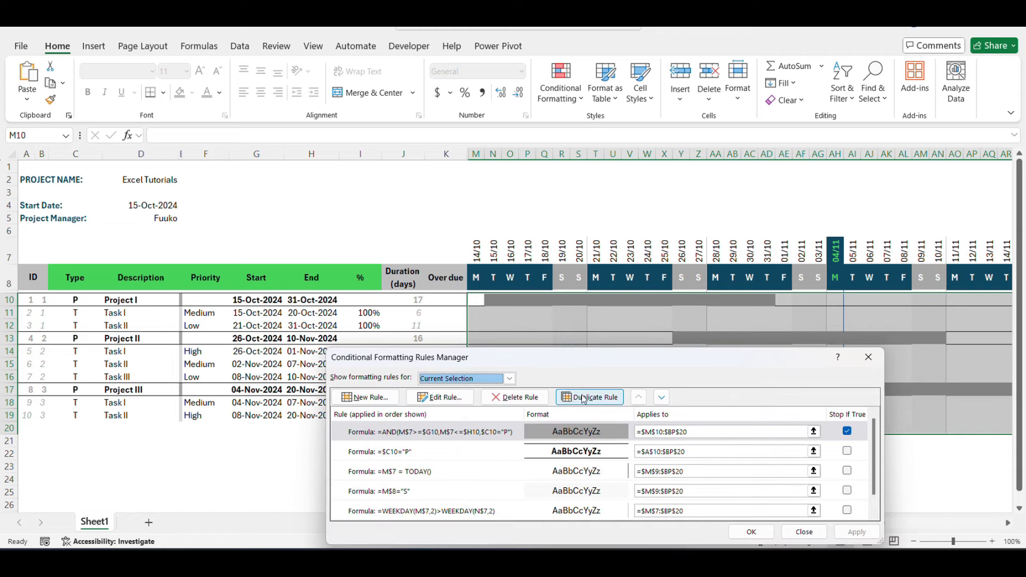
click(583, 399)
double_click(483, 439)
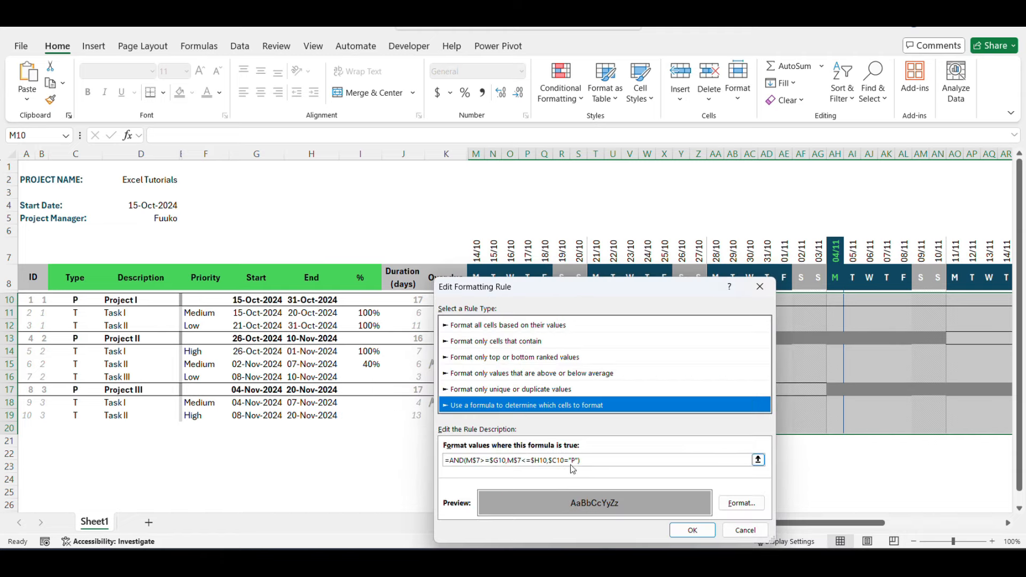
click(573, 463)
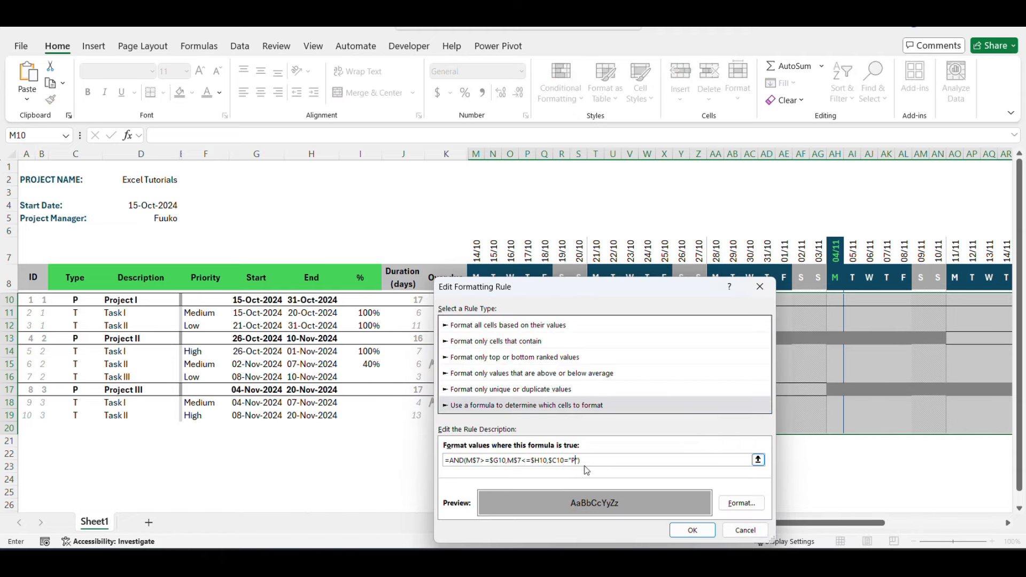
Step: Give the task-row rule a light gray fill and apply it to the timeline
click(742, 503)
click(450, 294)
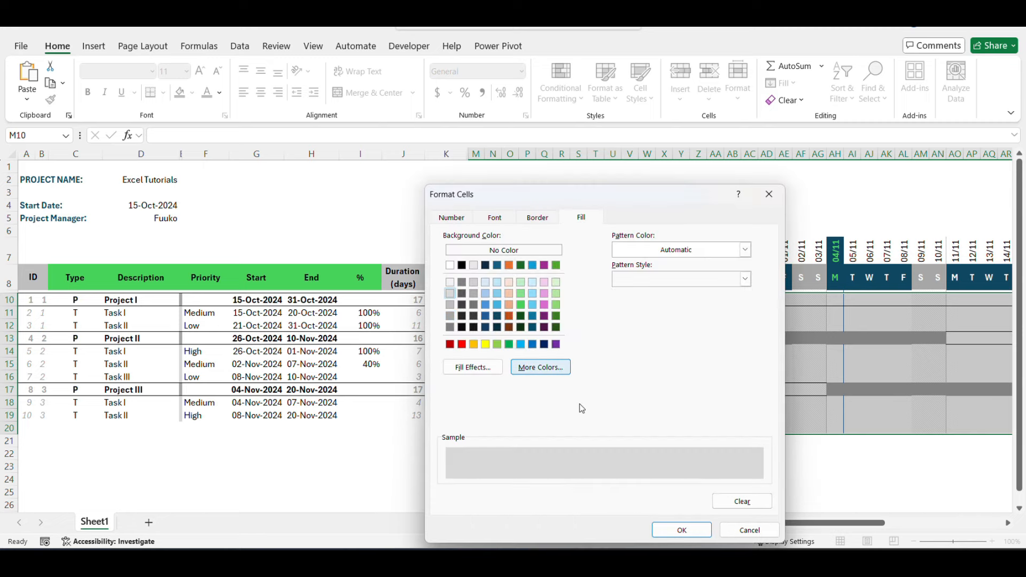
click(682, 531)
click(692, 530)
click(866, 534)
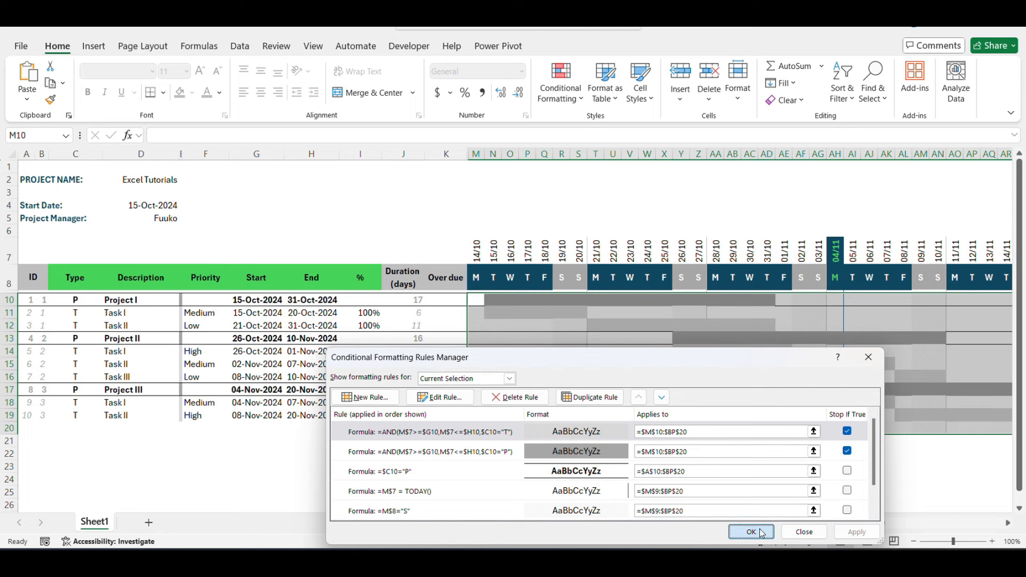
click(762, 532)
click(647, 466)
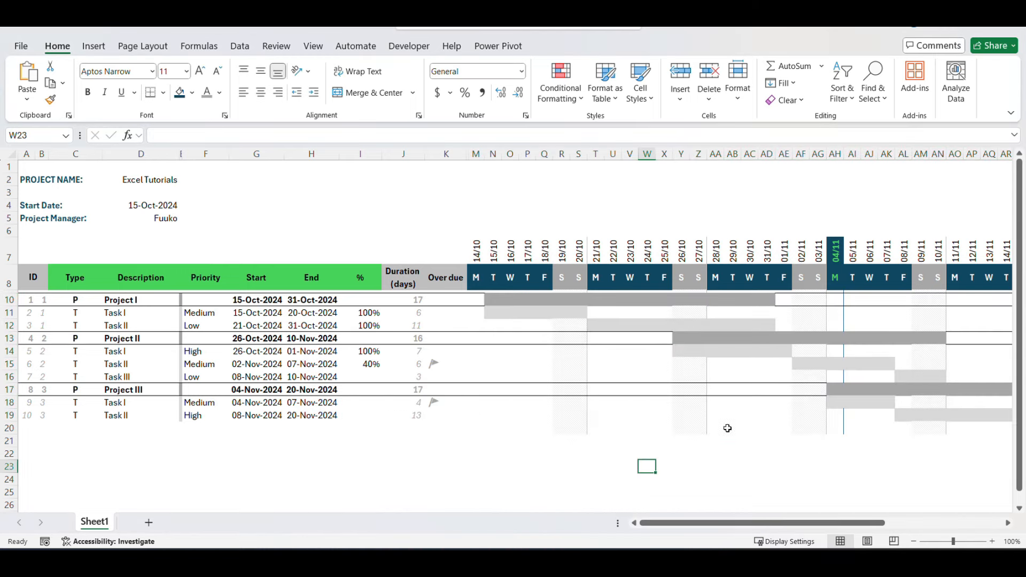
Step: Move along row 21 through the timeline and back to examine the project and task bar shading
click(833, 441)
key(Right)
key(Right)
key(Right)
key(Right)
key(Right)
key(Right)
key(Right)
key(Right)
key(Right)
key(Right)
key(Right)
key(Right)
key(Right)
key(Right)
key(Right)
key(Right)
key(Right)
key(Right)
key(Right)
key(Right)
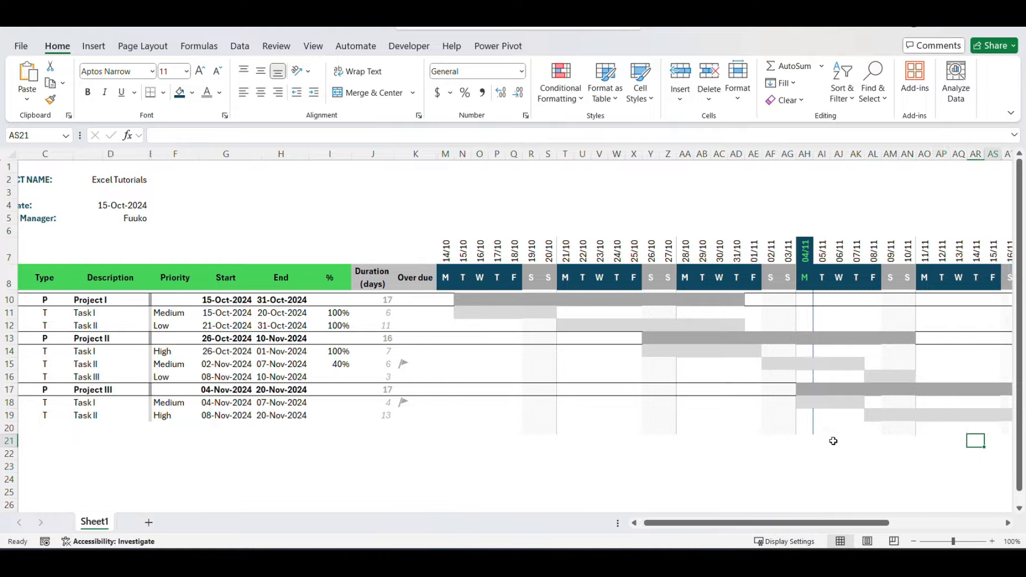
key(Right)
key(Right)
key(Right)
key(Right)
key(Right)
key(Right)
key(Right)
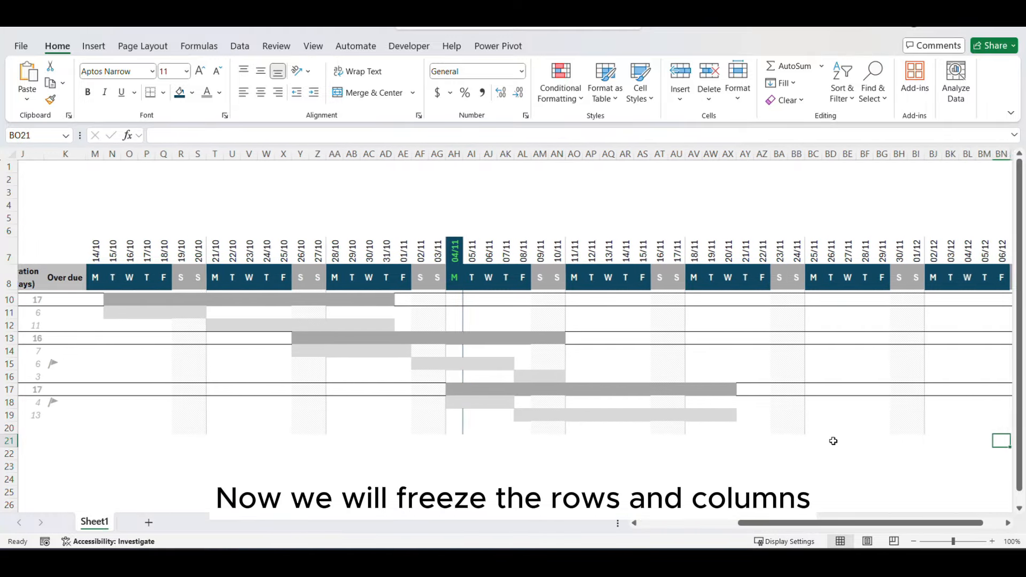
key(Left)
key(Left)
key(Left)
key(Left)
key(Left)
key(Left)
key(Left)
key(Left)
key(Left)
key(Left)
key(Left)
key(Left)
key(Left)
key(Left)
key(Left)
key(Left)
key(Left)
key(Left)
key(Left)
key(Left)
key(Left)
key(Left)
key(Left)
key(Left)
key(Left)
key(Left)
key(Left)
key(Left)
key(Left)
key(Left)
key(Left)
key(Left)
key(Left)
key(Left)
key(Left)
key(Left)
key(Left)
key(Left)
key(Left)
key(Left)
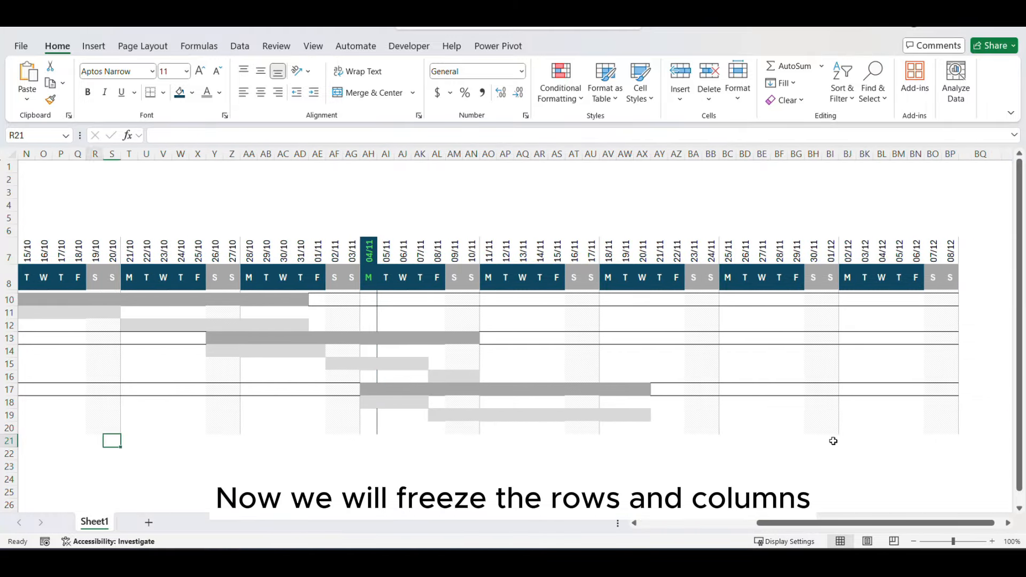
key(Right)
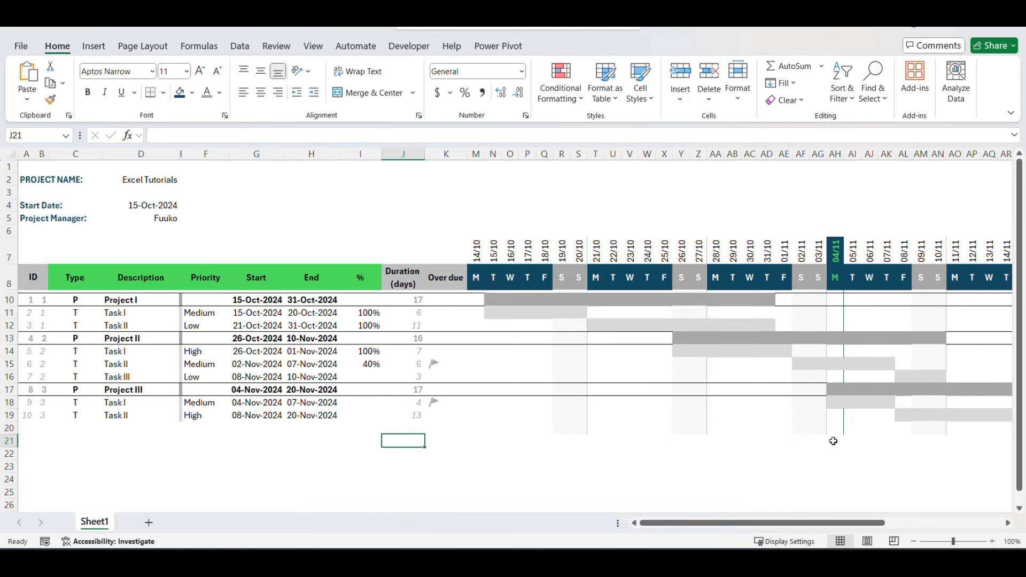
Step: Return to the start of the sheet and freeze the panes at cell M10
scroll(850, 518, right, 1)
click(475, 350)
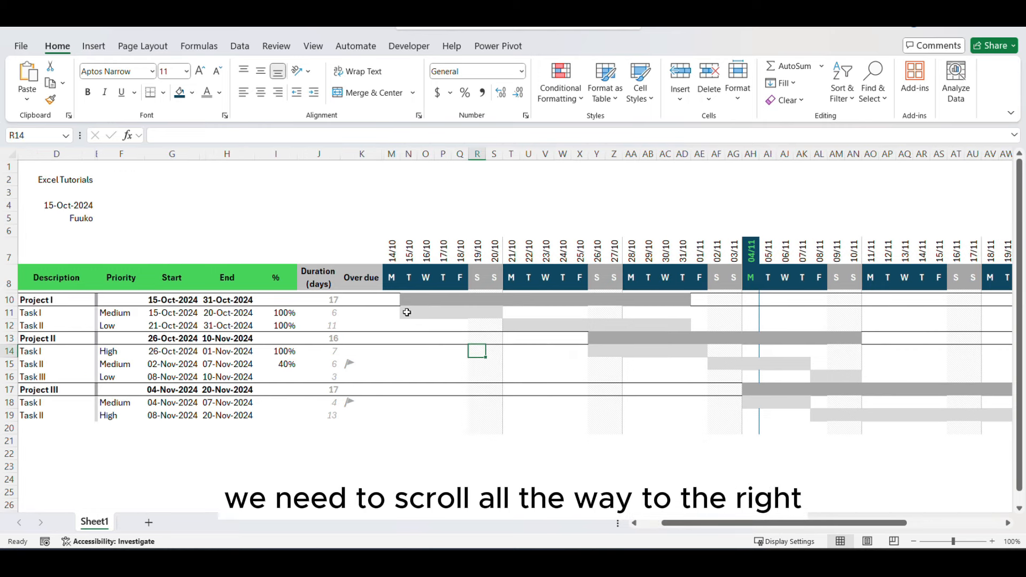
click(390, 298)
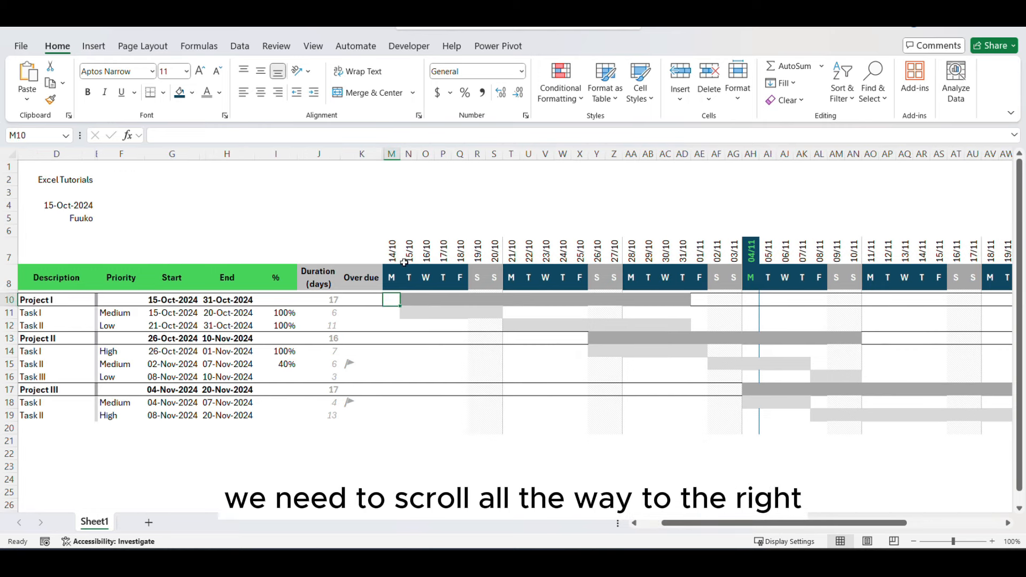
key(ctrl+Home)
click(470, 301)
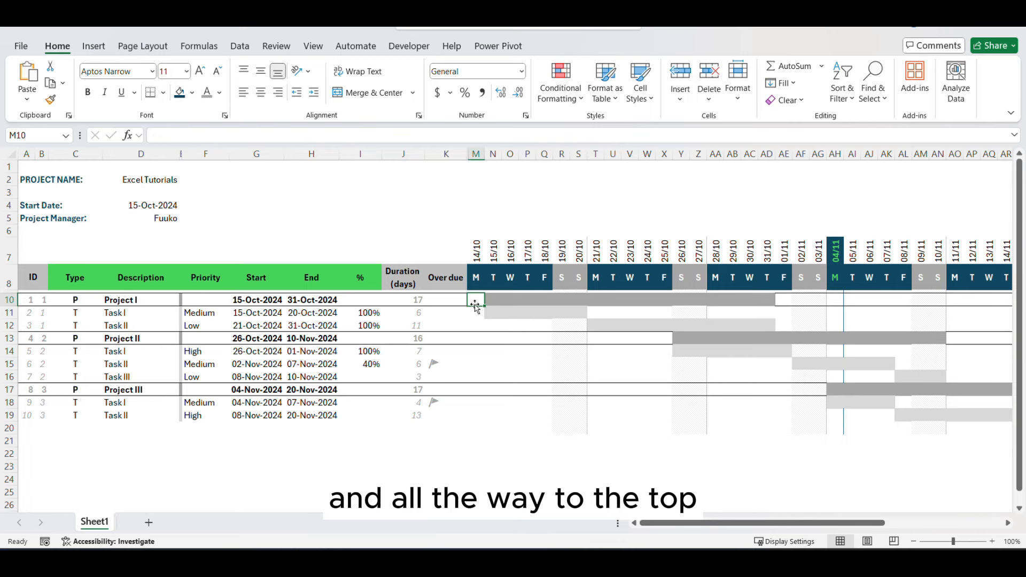
click(314, 49)
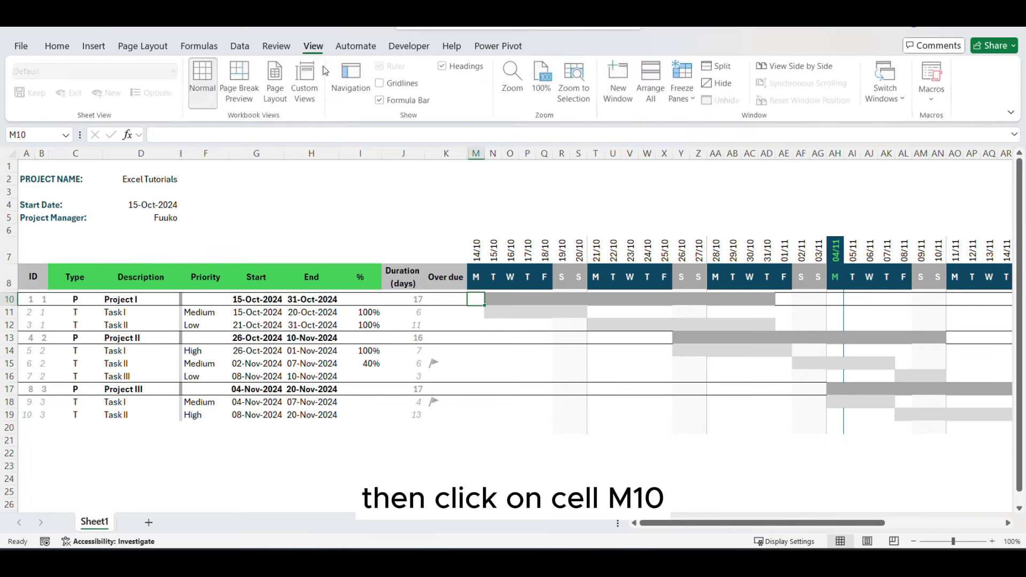
click(690, 101)
click(711, 128)
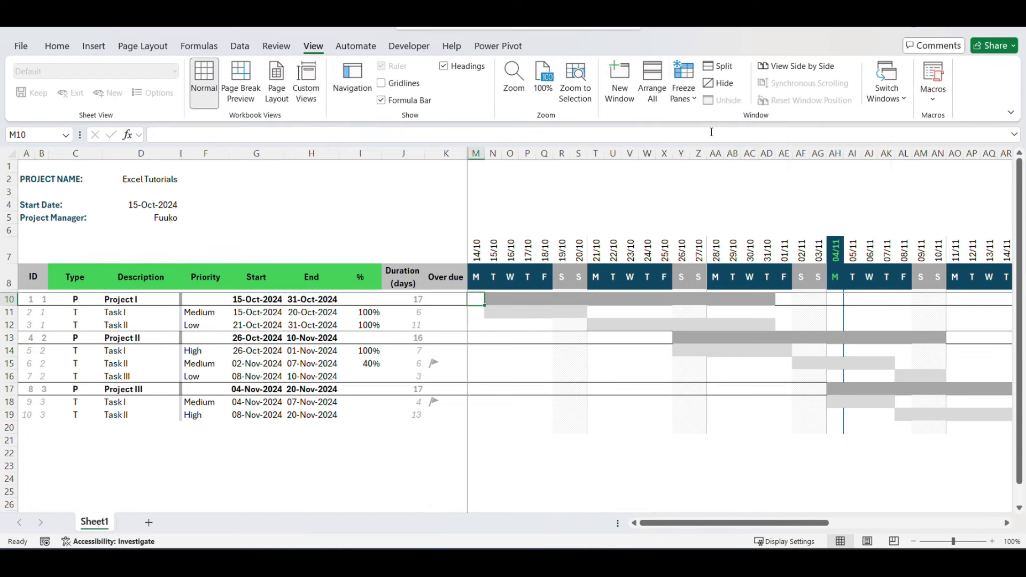
Step: Move along row 13 to the last timeline dates to check that the task details columns stay frozen
click(556, 338)
key(Right)
key(Right)
key(Right)
key(Right)
key(Right)
key(Right)
key(Right)
key(Right)
key(Right)
key(Right)
key(Right)
key(Right)
key(Right)
key(Right)
key(Right)
key(Right)
key(Right)
key(Right)
key(Right)
key(Right)
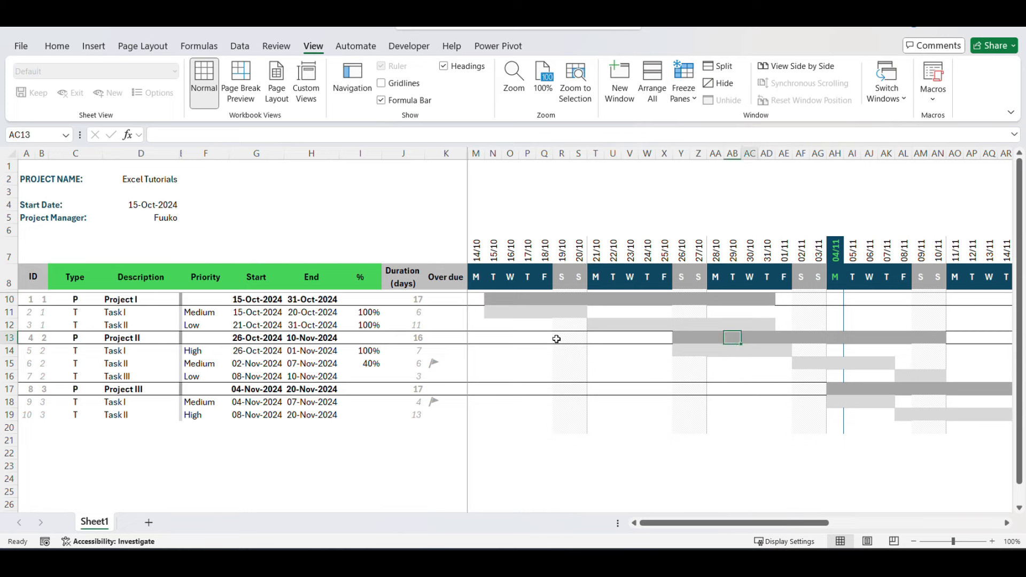
key(Right)
key(Right)
key(Right)
key(Right)
key(Right)
key(Right)
key(Right)
key(Right)
key(Right)
key(Right)
key(Right)
key(Right)
key(Right)
key(Right)
key(Right)
key(Right)
key(Right)
key(Right)
key(Right)
key(Right)
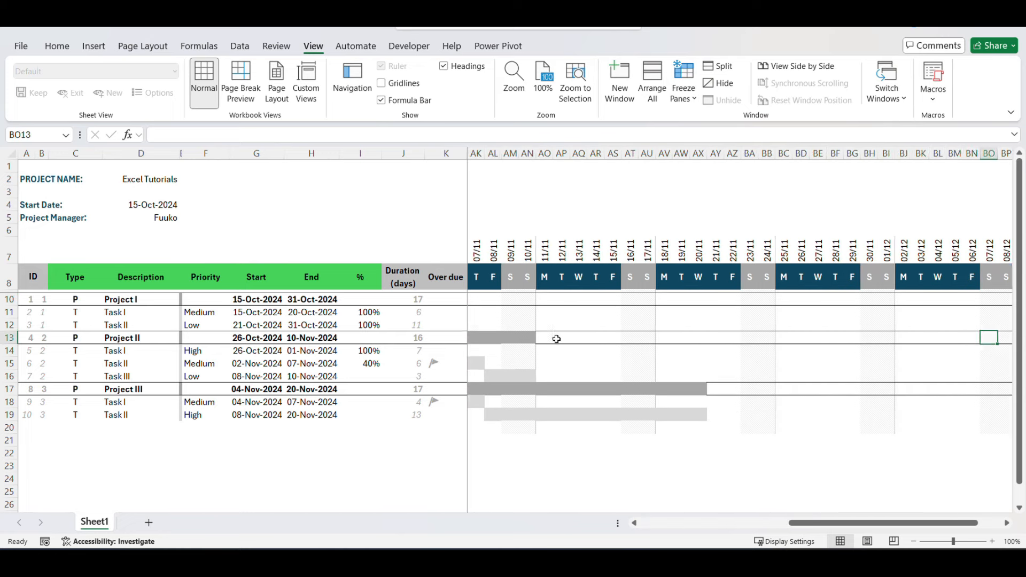
Step: Move back along row 13 to the first timeline dates to check how the frozen task details columns behave
key(Left)
key(Left)
key(Left)
key(Left)
key(Left)
key(Left)
key(Left)
key(Left)
key(Left)
key(Left)
key(Left)
key(Left)
key(Left)
key(Left)
key(Left)
key(Left)
key(Left)
key(Left)
key(Left)
key(Left)
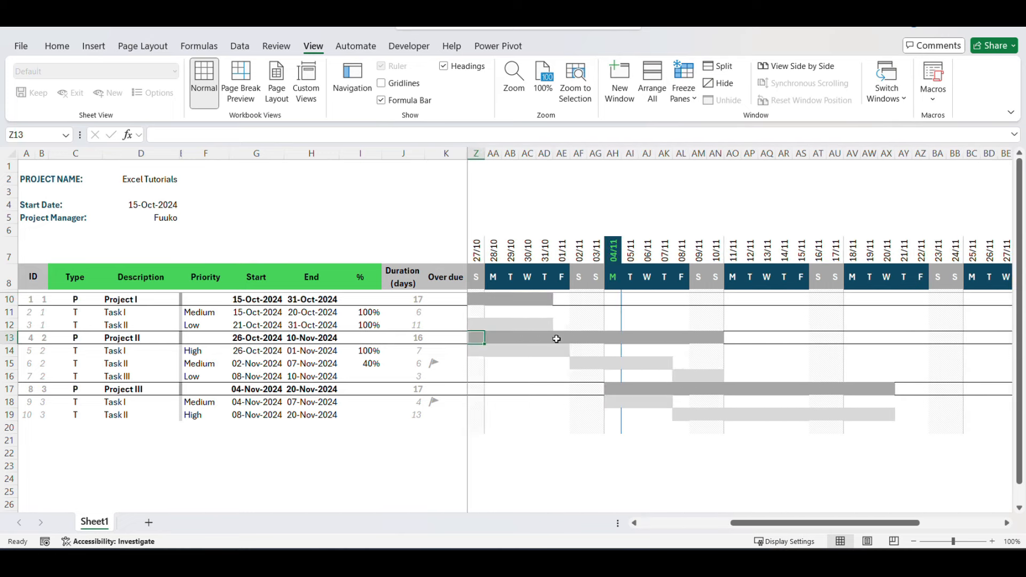
key(Left)
key(Left)
key(Left)
key(Left)
key(Left)
key(Left)
key(Left)
key(Left)
key(Left)
key(Left)
key(Left)
key(Left)
key(Left)
key(Left)
key(Right)
key(Right)
key(Right)
key(Right)
key(Right)
key(Right)
key(Right)
key(Right)
key(Right)
key(Right)
key(Right)
key(Right)
key(Right)
key(Right)
key(Right)
key(Right)
key(Right)
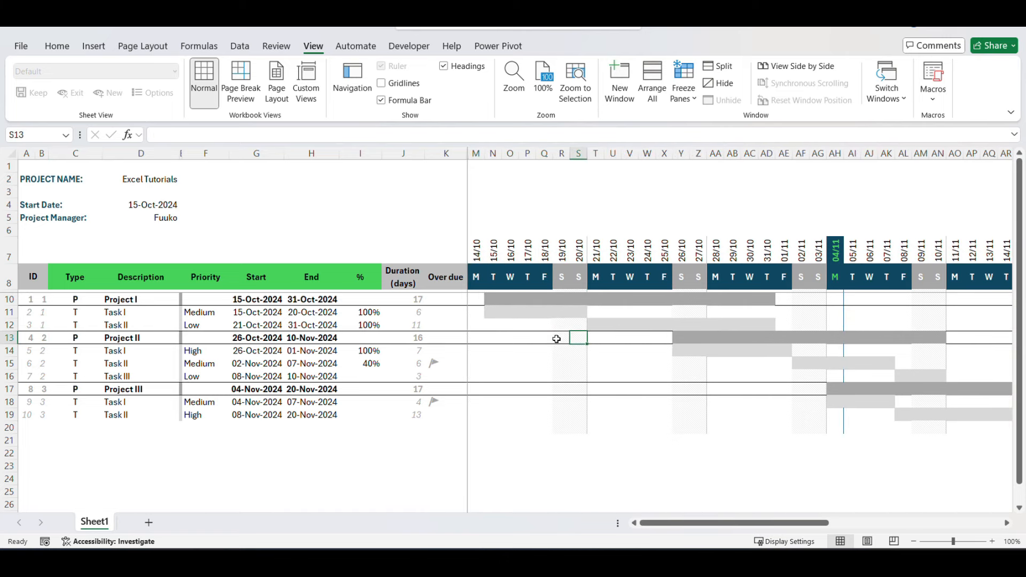
Step: Move down column S past the last task row and back up above the headers to check the frozen header rows
key(Down)
key(Down)
key(Down)
key(Down)
key(Down)
key(Down)
key(Down)
key(Down)
key(Down)
key(Down)
key(Down)
key(Down)
key(Down)
key(Down)
key(Down)
key(Down)
key(Down)
key(Down)
key(Down)
key(Down)
key(Down)
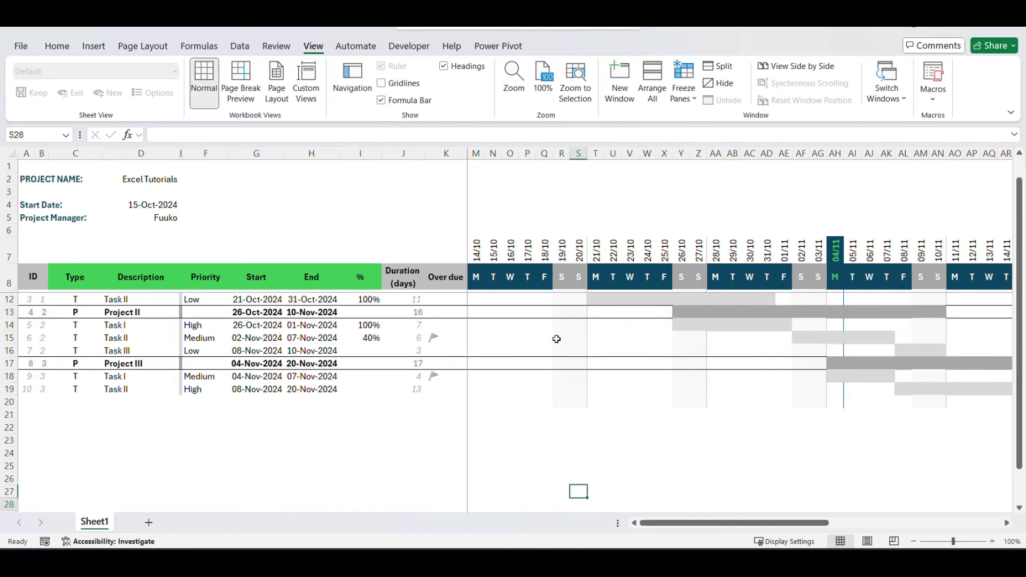
key(Up)
key(Up)
key(Up)
key(Up)
key(Up)
key(Up)
key(Up)
key(Up)
key(Up)
key(Up)
key(Up)
key(Up)
key(Up)
key(Up)
key(Up)
key(Up)
key(Up)
key(Up)
key(Up)
key(Up)
key(Up)
key(Up)
key(Up)
key(Up)
key(Up)
key(Up)
key(Up)
key(Up)
key(Up)
key(Up)
key(Up)
key(Up)
key(Up)
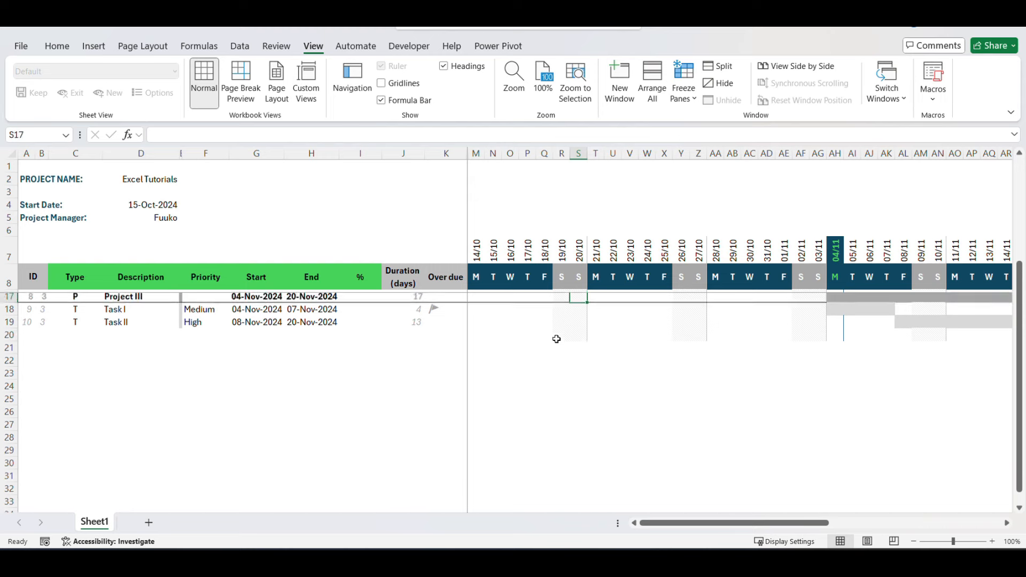
key(Down)
key(Down)
key(Left)
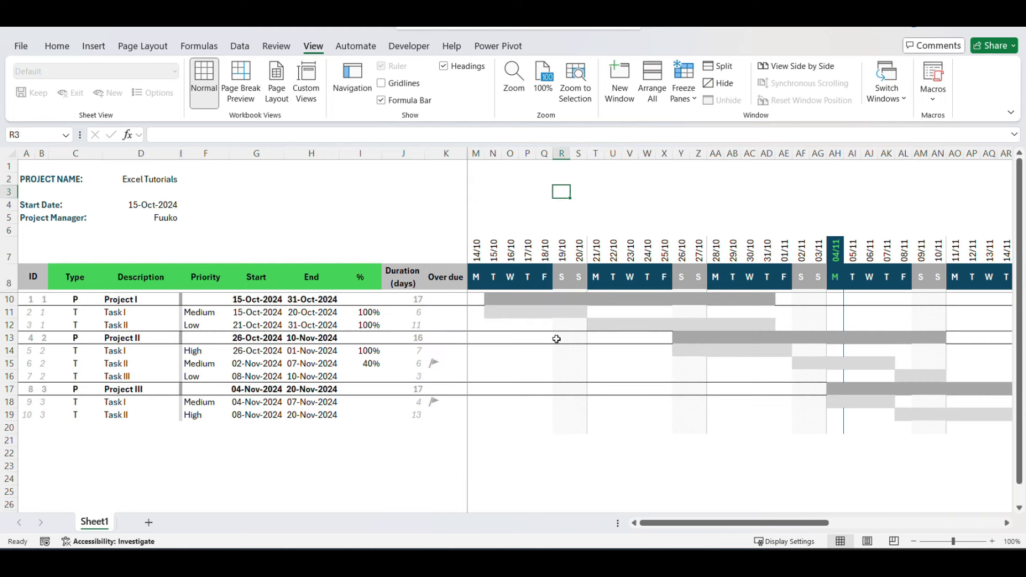
key(Left)
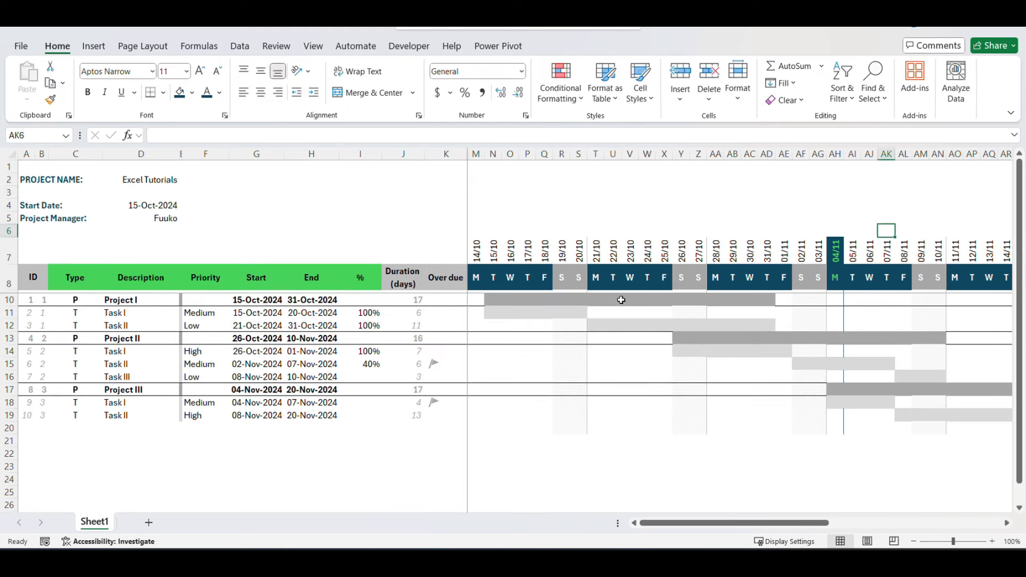
Step: Move along row 6 to the 22/11 timeline column and back to column A to review the finished Gantt chart
key(Right)
key(Right)
key(Right)
key(Right)
key(Right)
key(Right)
key(Right)
key(Right)
key(Right)
key(Right)
key(Right)
key(Right)
key(Right)
key(Right)
key(Right)
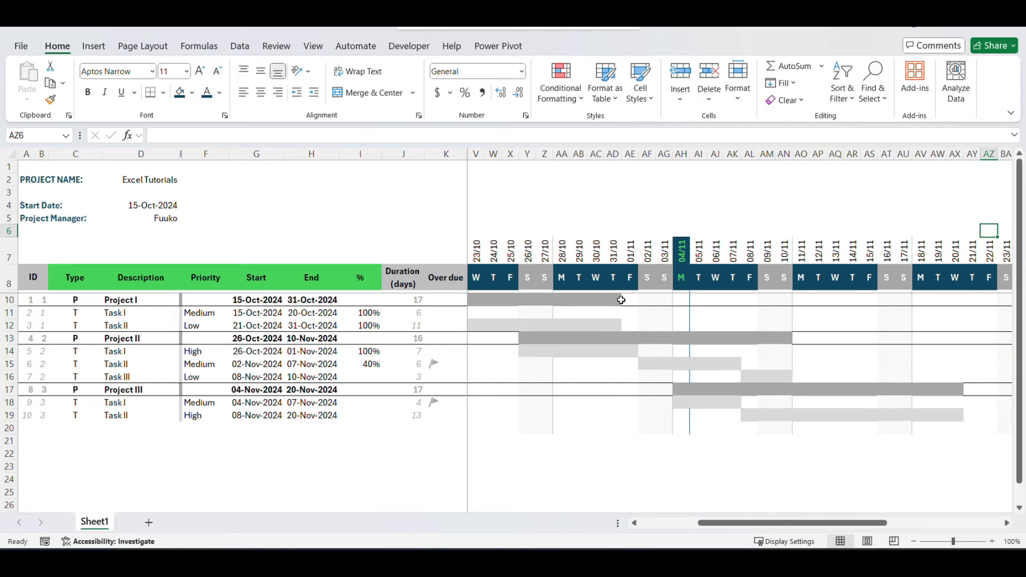
key(Left)
key(Left)
key(Left)
key(Left)
key(Left)
key(Left)
key(Left)
key(Left)
key(Left)
key(Left)
key(Left)
key(Left)
key(Left)
key(Left)
key(Left)
key(Left)
key(Left)
key(Left)
key(Left)
key(Left)
key(Left)
key(Left)
key(Left)
key(Left)
key(Left)
key(Left)
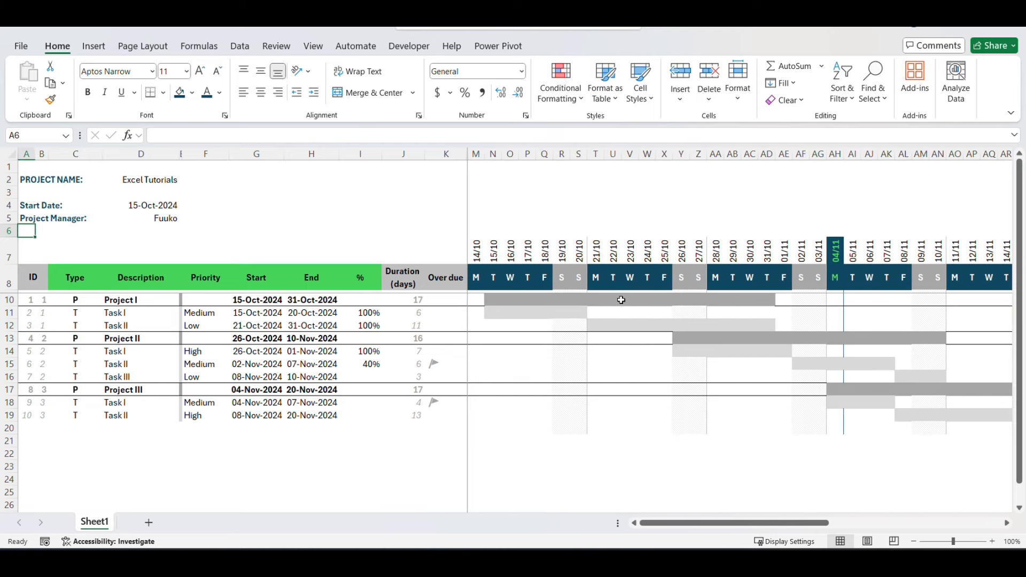
Step: Select the empty row 6 cells above the timeline dates, from M6 through BP6
key(Right)
key(Right)
key(Right)
key(Right)
key(Right)
key(Right)
key(Right)
key(Right)
key(Right)
key(Right)
key(Right)
key(Right)
key(Right)
key(Right)
key(Right)
key(Right)
key(Right)
key(Right)
key(Left)
key(Left)
key(Left)
key(Left)
key(Left)
key(Left)
key(Left)
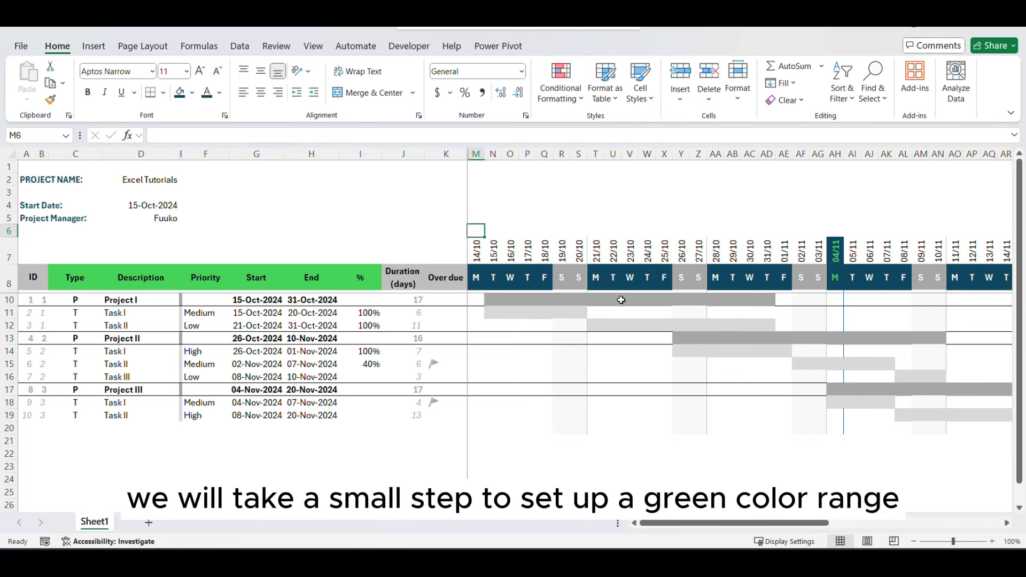
key(shift+Right)
key(shift+Right)
key(shift+Right)
key(shift+Right)
key(shift+Right)
key(shift+Right)
key(shift+Right)
key(shift+Right)
key(shift+Right)
key(shift+Right)
key(shift+Right)
key(shift+Right)
key(shift+Right)
key(shift+Right)
key(shift+Right)
key(shift+Right)
key(shift+Right)
key(shift+Right)
key(shift+Right)
key(shift+Right)
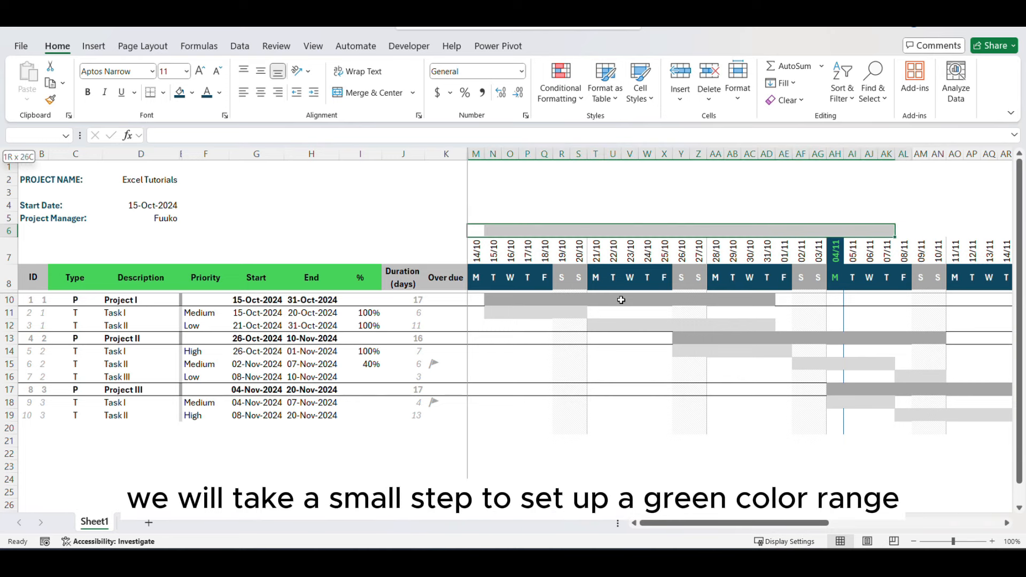
key(shift+Right)
key(shift+Right)
key(shift+Right)
key(shift+Right)
key(shift+Right)
key(shift+Right)
key(shift+Right)
key(shift+Right)
key(shift+Right)
key(shift+Right)
key(shift+Right)
key(shift+Right)
key(shift+Right)
key(shift+Right)
key(shift+Right)
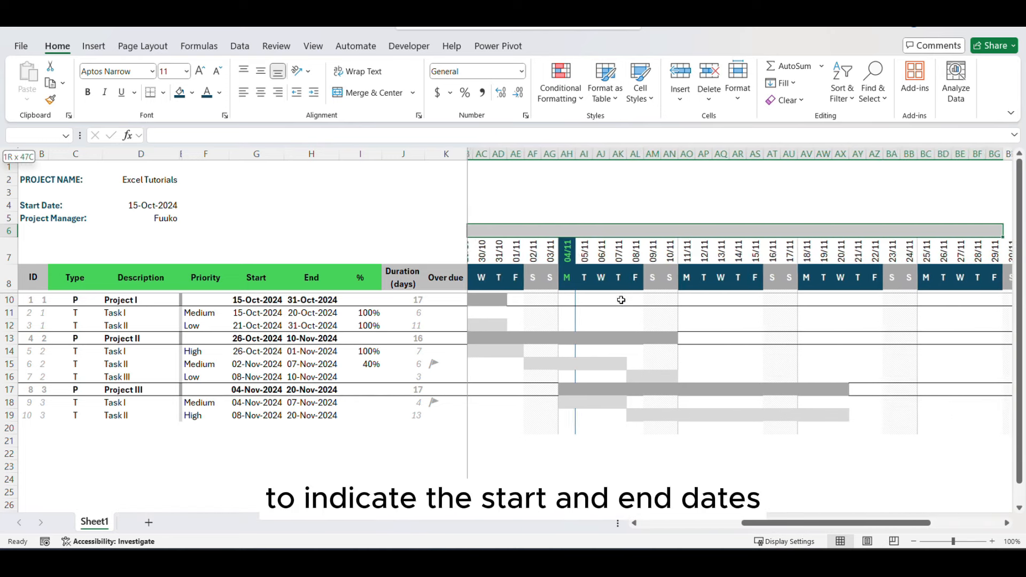
key(shift+Right)
key(shift+Right)
key(shift+Right)
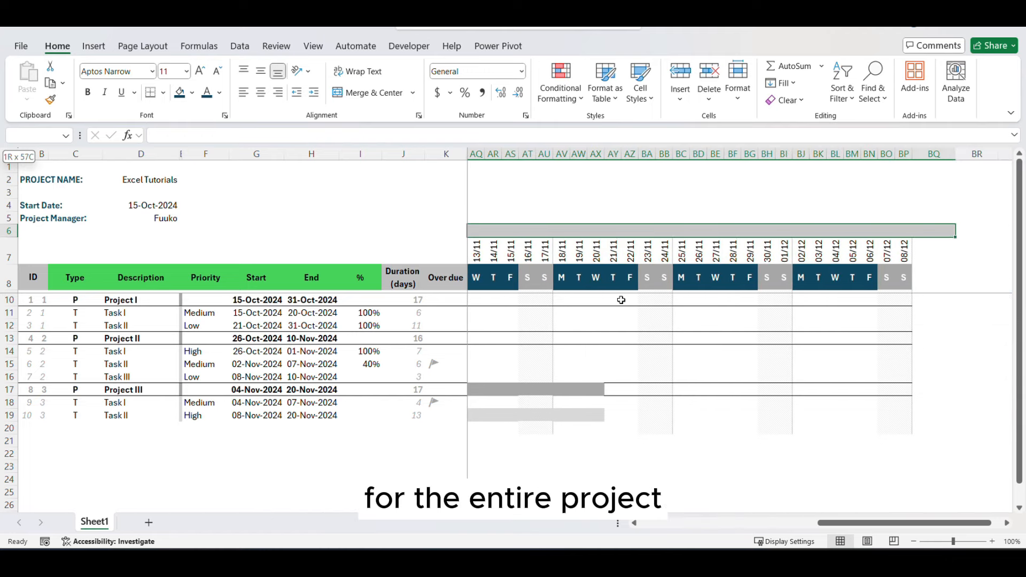
Step: Start a formula-based conditional formatting rule for the selected row 6 cells, opening an AND formula with the condition M$7>=MIN($G:$G)
drag(822, 525, 630, 525)
click(561, 88)
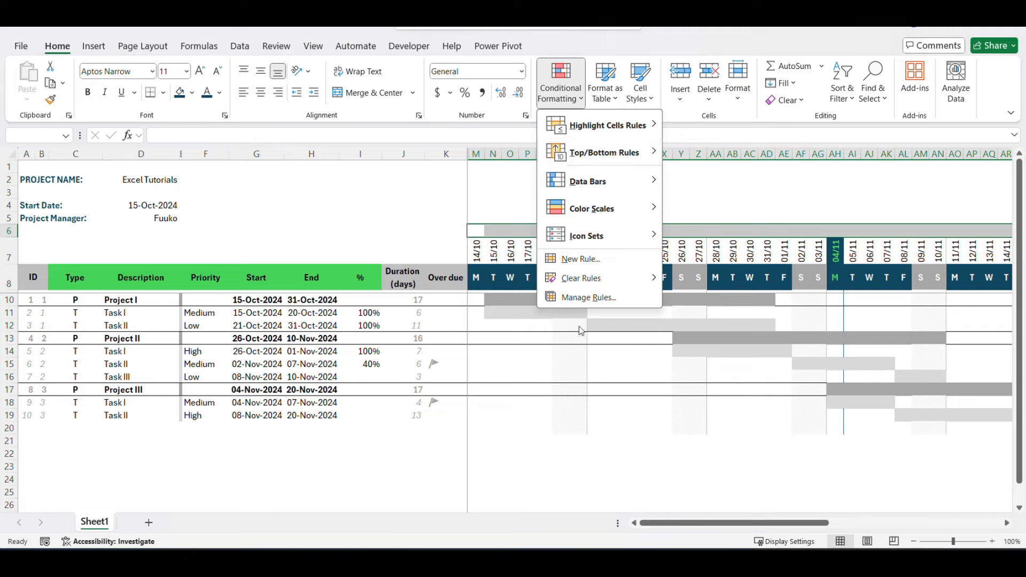
click(586, 295)
click(369, 398)
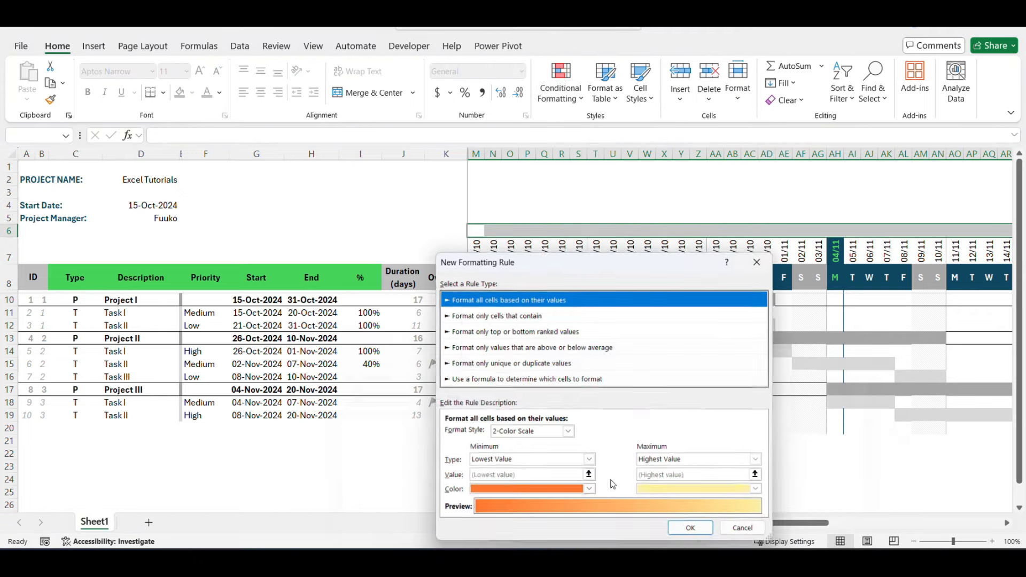
click(533, 378)
click(532, 432)
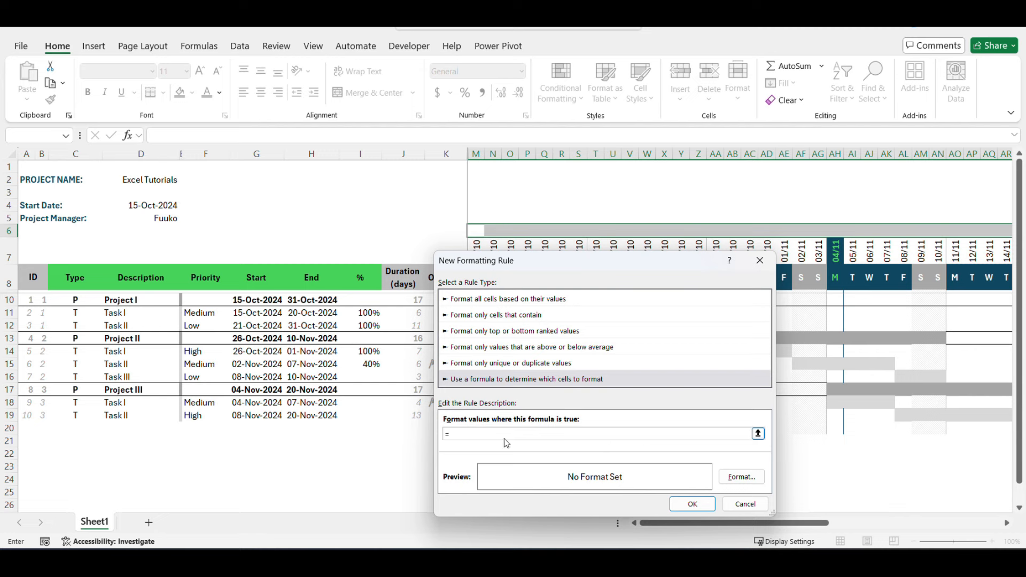
text(=and()
drag(551, 260, 571, 290)
click(475, 246)
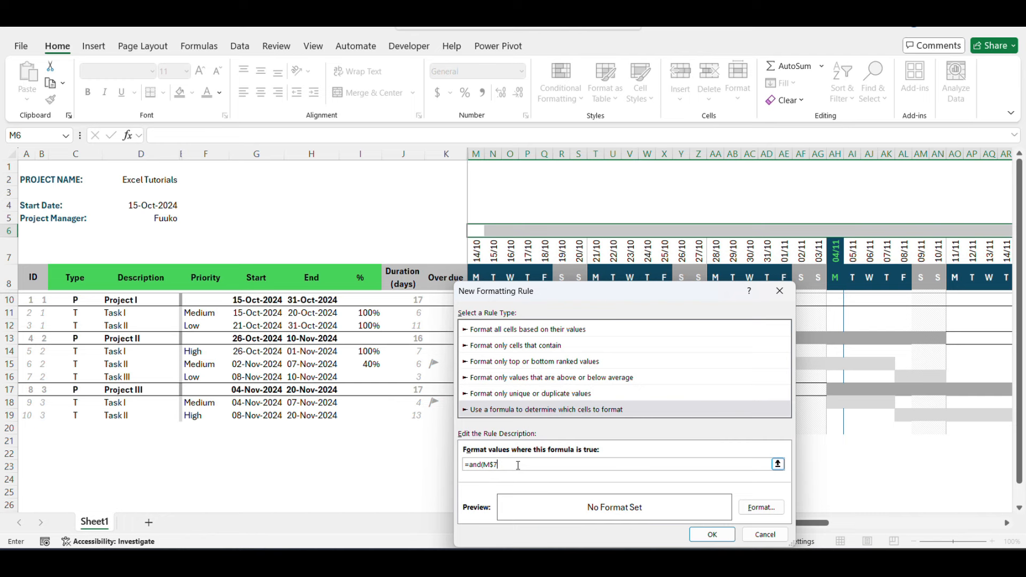
text(>=min()
click(256, 154)
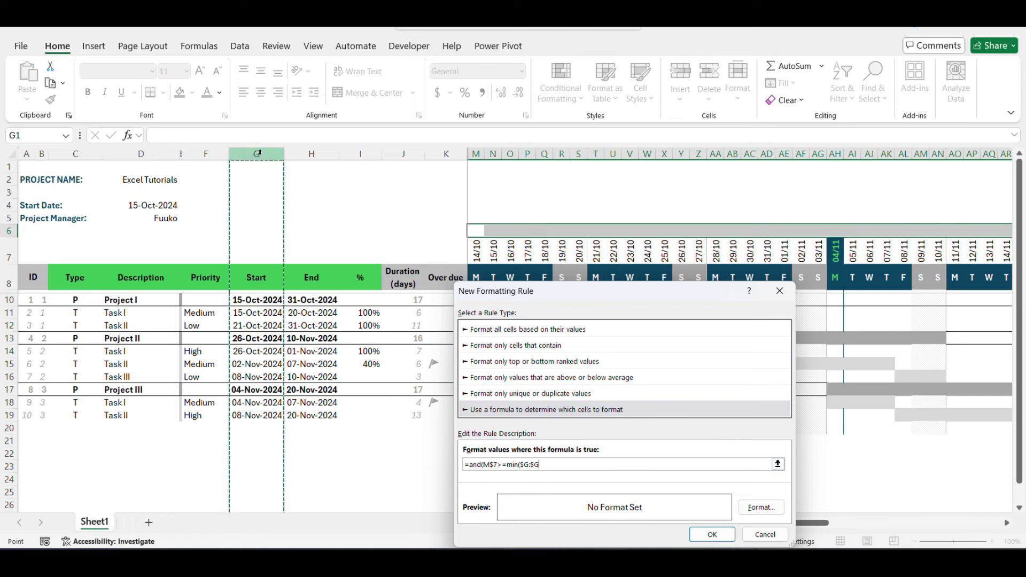
click(556, 464)
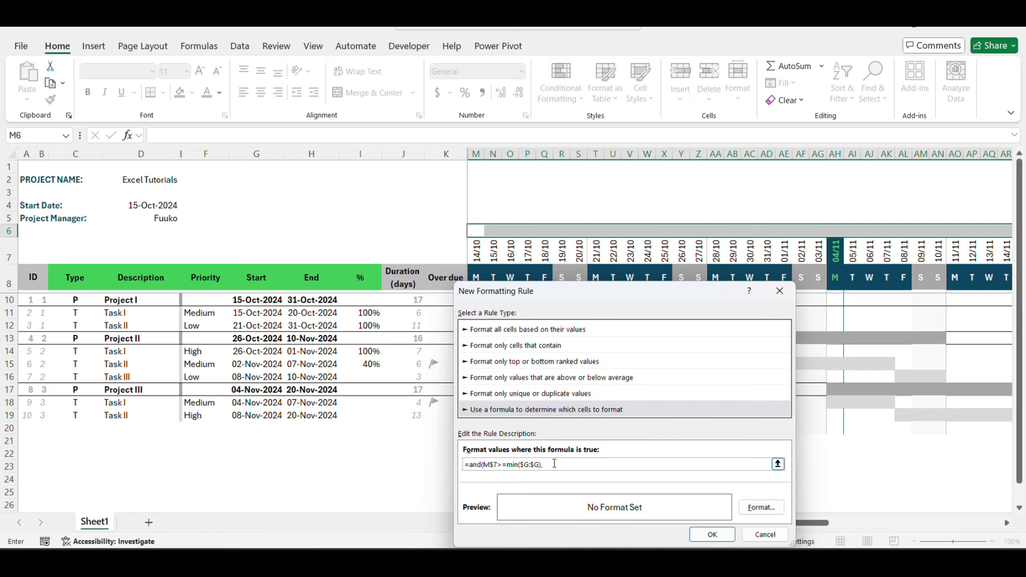
Step: Complete the rule's AND formula with the second condition M$7<=MAX($H:$H)
click(474, 246)
click(553, 465)
click(311, 154)
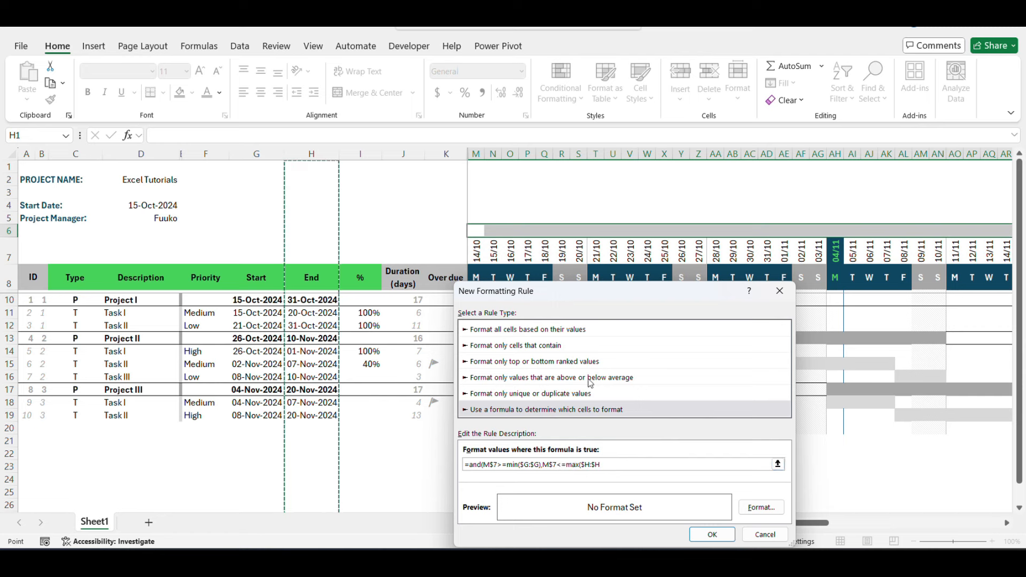
click(616, 465)
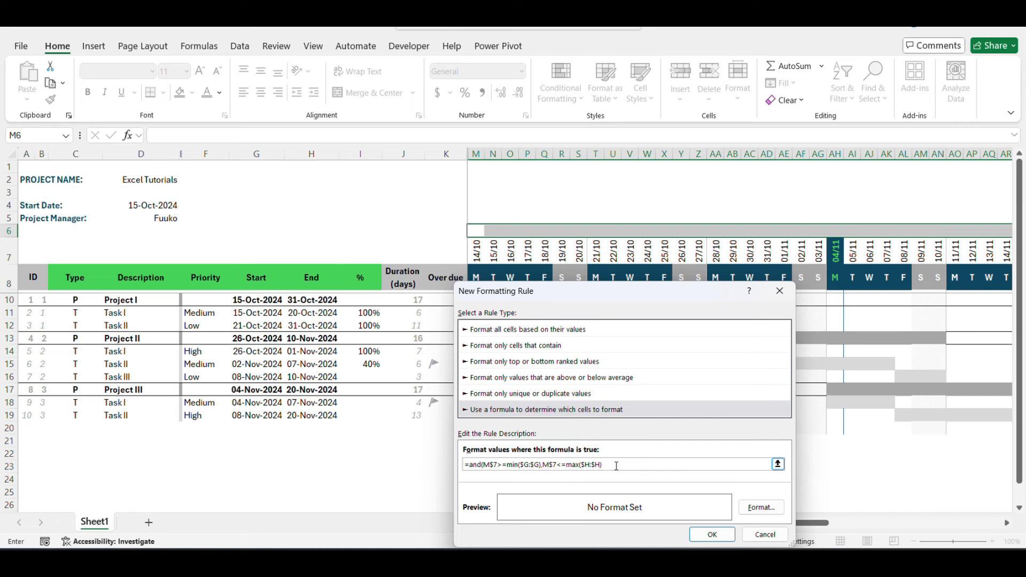
Step: Give the rule a bright green fill and apply it to the timeline cells $M$6:$BP$6
click(761, 507)
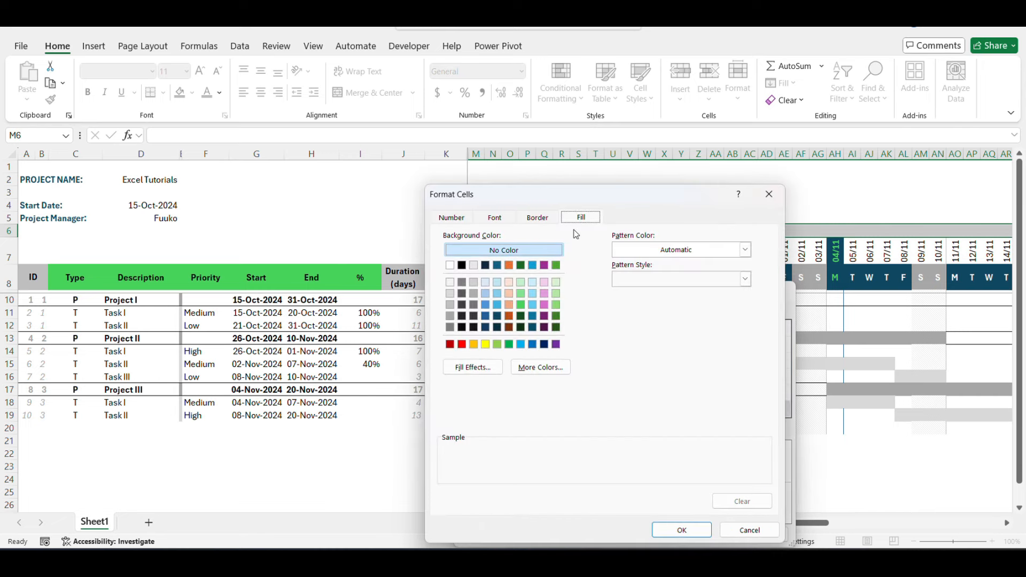
click(524, 304)
click(680, 530)
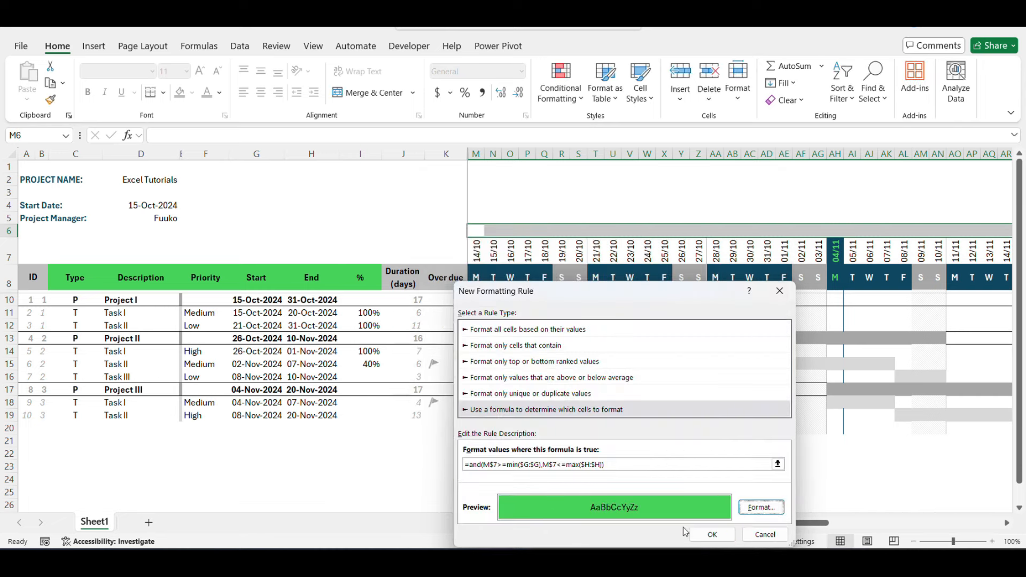
click(711, 533)
click(855, 530)
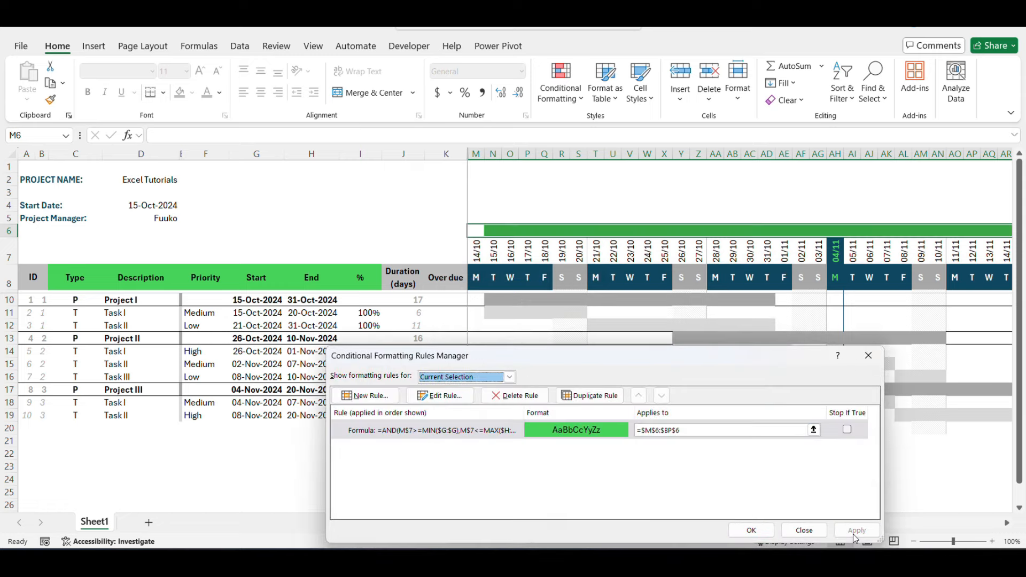
click(751, 531)
Step: Move along row 7 to the 23/11 timeline column and back to column A to check the green bar against the project dates
click(582, 258)
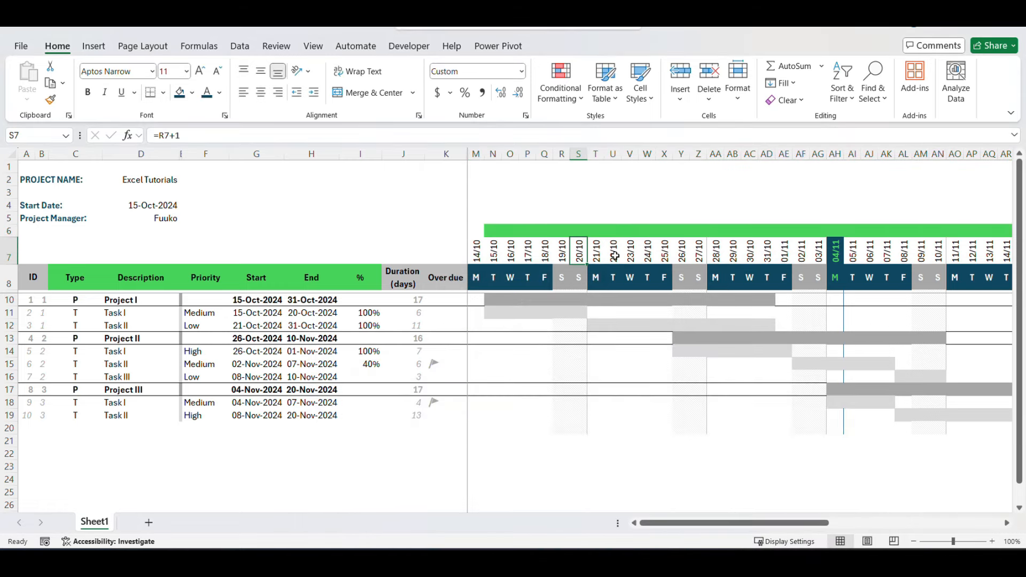
key(Right)
key(Right)
key(Right)
key(Right)
key(Right)
key(Right)
key(Right)
key(Right)
key(Right)
key(Right)
key(Right)
key(Right)
key(Right)
key(Right)
key(Right)
key(Right)
key(Right)
key(Right)
key(Right)
key(Right)
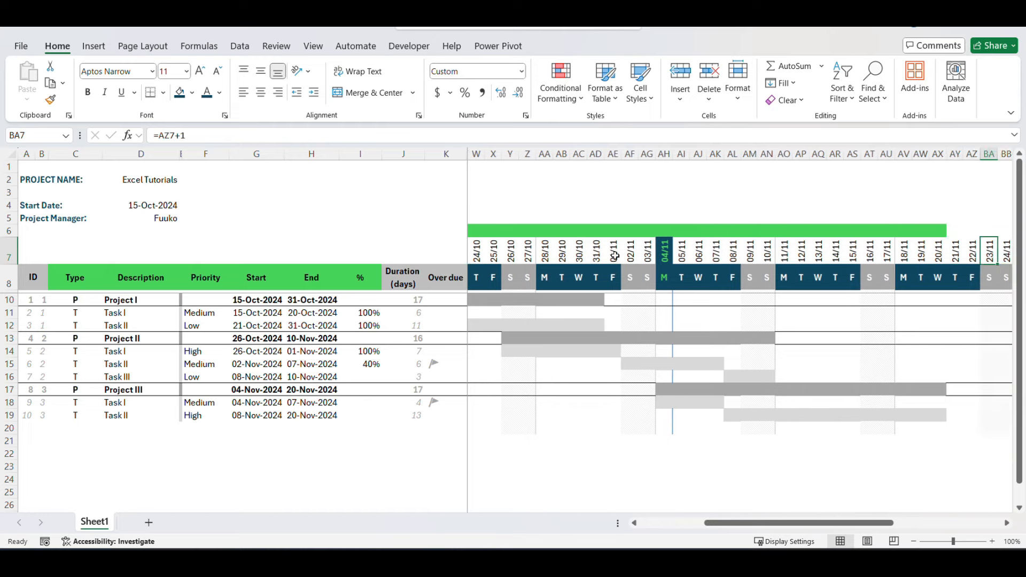
key(Left)
key(Left)
key(Left)
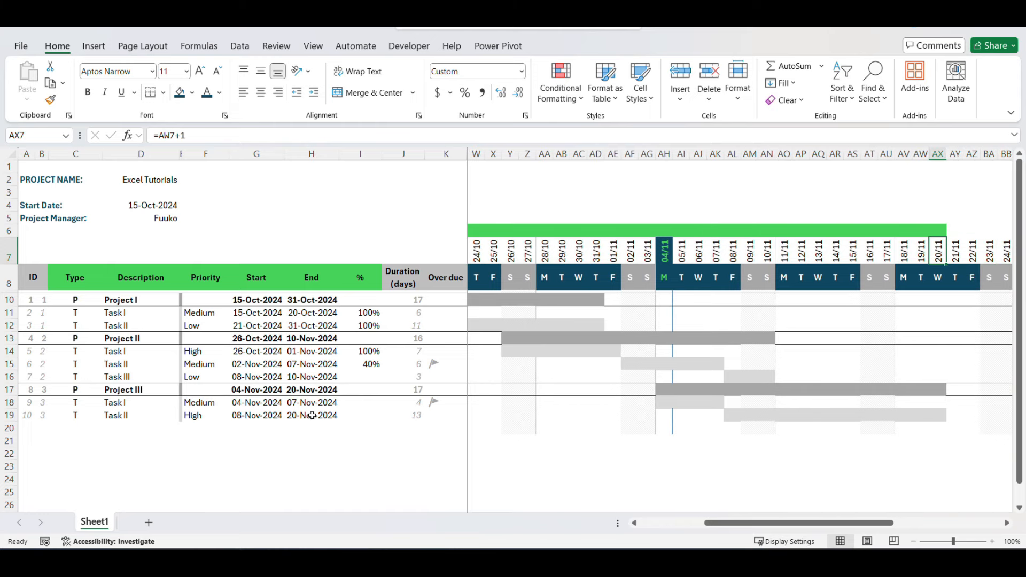
key(Left)
key(Left)
key(Left)
key(Left)
key(Left)
key(Left)
key(Left)
key(Left)
key(Left)
key(Left)
key(Left)
key(Left)
key(Left)
key(Left)
key(Left)
key(Left)
key(Left)
key(Left)
key(Left)
key(Left)
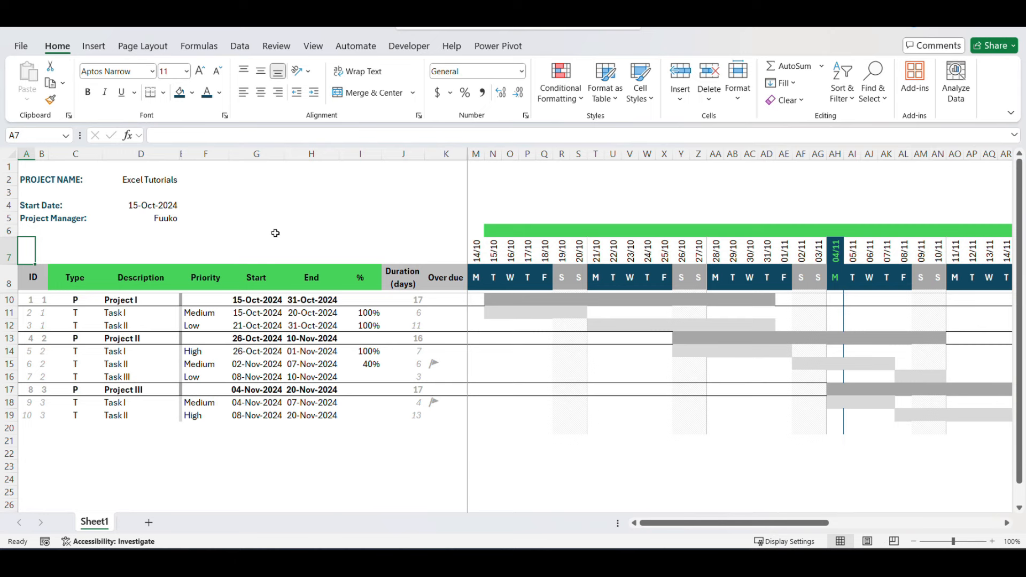
Step: Reduce the height of row 6 to make the green project bar a thin strip, and review it by moving along row 5
drag(12, 240, 16, 224)
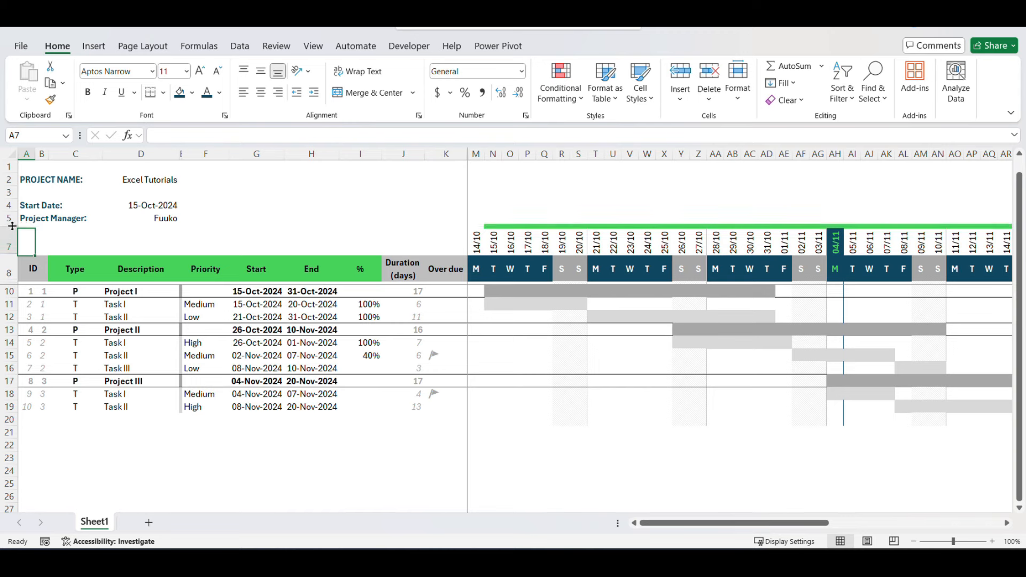
click(533, 218)
key(Right)
key(Right)
key(Right)
key(Right)
key(Right)
key(Right)
key(Right)
key(Right)
key(Right)
key(Right)
key(Right)
key(Right)
key(Right)
key(Right)
key(Right)
key(Right)
key(Right)
key(Right)
key(Right)
key(Right)
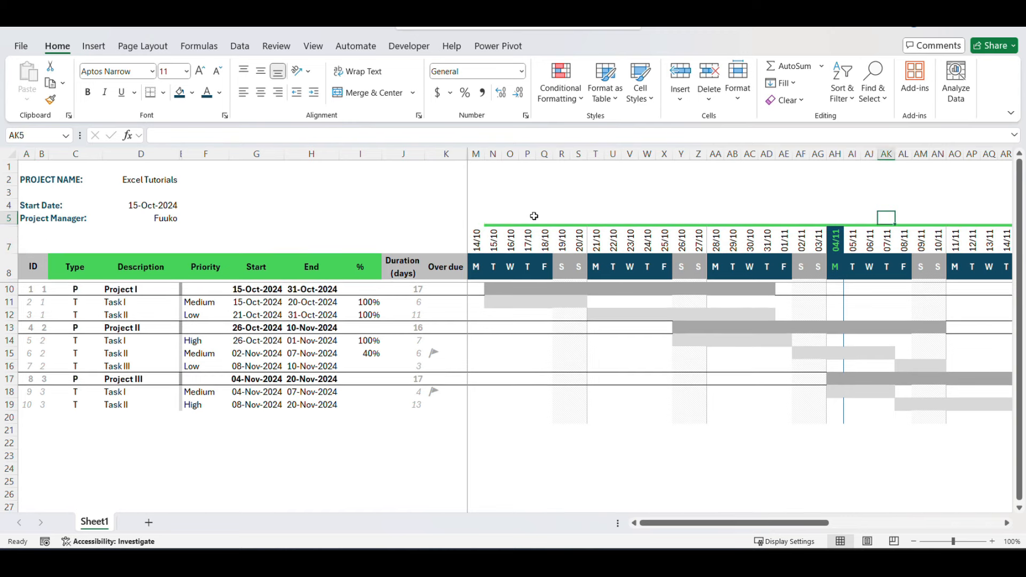
Step: Review the green project bar across the timeline by moving along row 5 to column AX and back, ending near cell N2
key(Right)
key(Right)
key(Right)
key(Right)
key(Right)
key(Right)
key(Right)
key(Right)
key(Right)
key(Right)
key(Left)
key(Left)
key(Left)
key(Left)
key(Left)
key(Left)
key(Left)
key(Left)
key(Left)
key(Left)
key(Left)
key(Left)
key(Left)
key(Left)
key(Left)
key(Left)
key(Left)
key(Left)
key(Left)
key(Left)
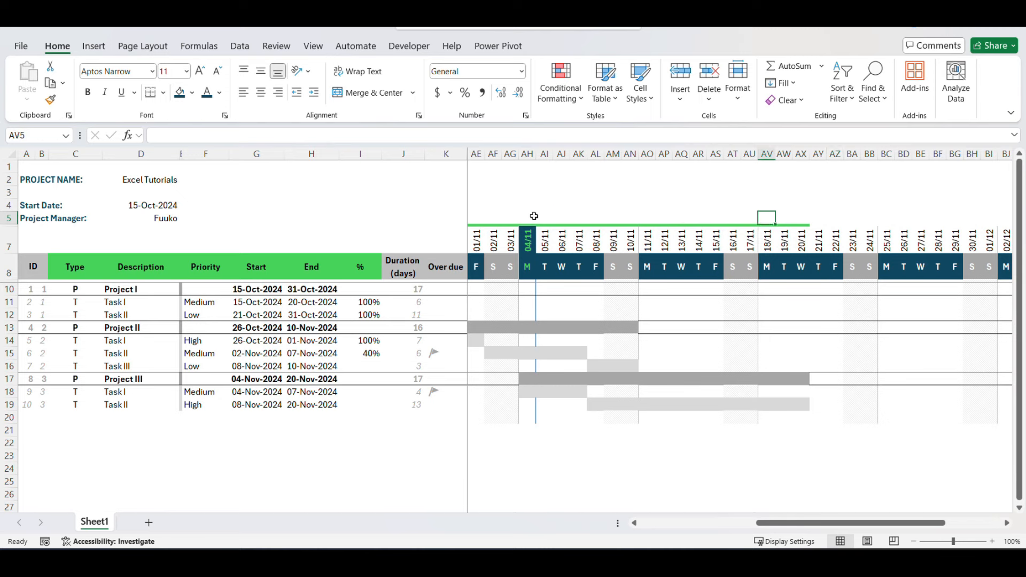
key(Left)
key(Left)
key(Left)
key(Left)
key(Left)
key(Left)
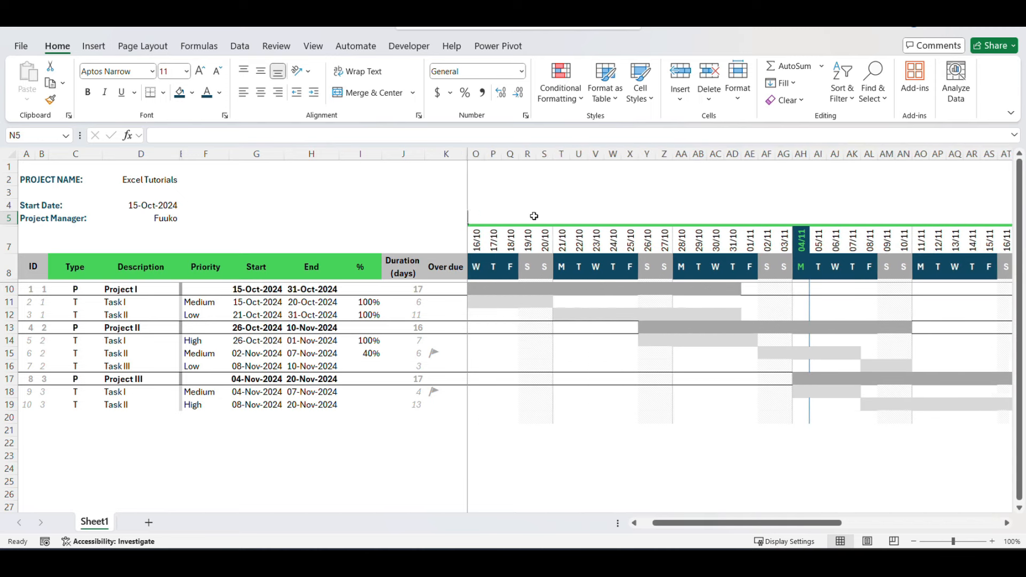
key(Up)
key(Up)
key(Right)
key(Up)
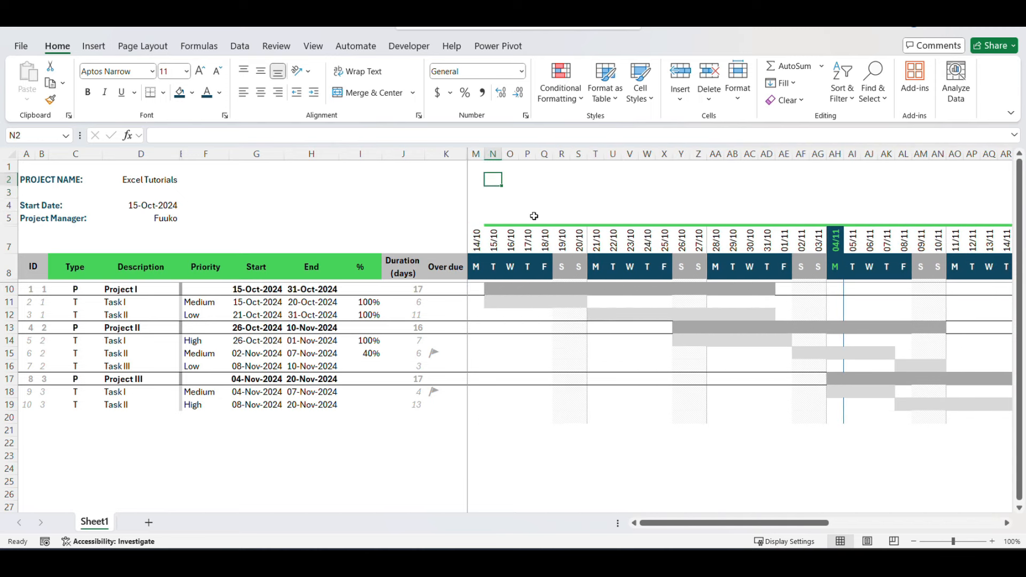
key(Down)
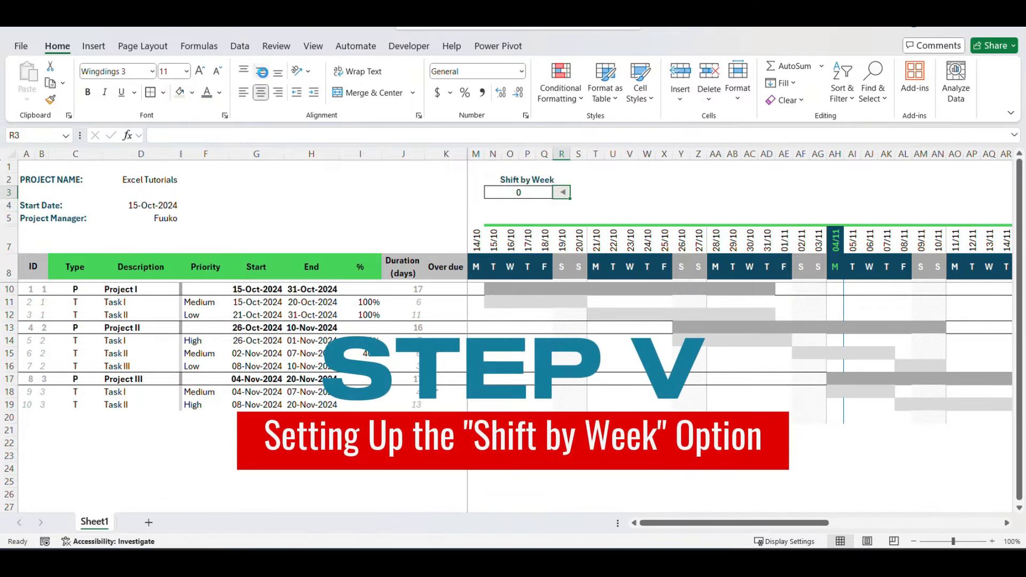
click(641, 217)
click(524, 193)
click(632, 203)
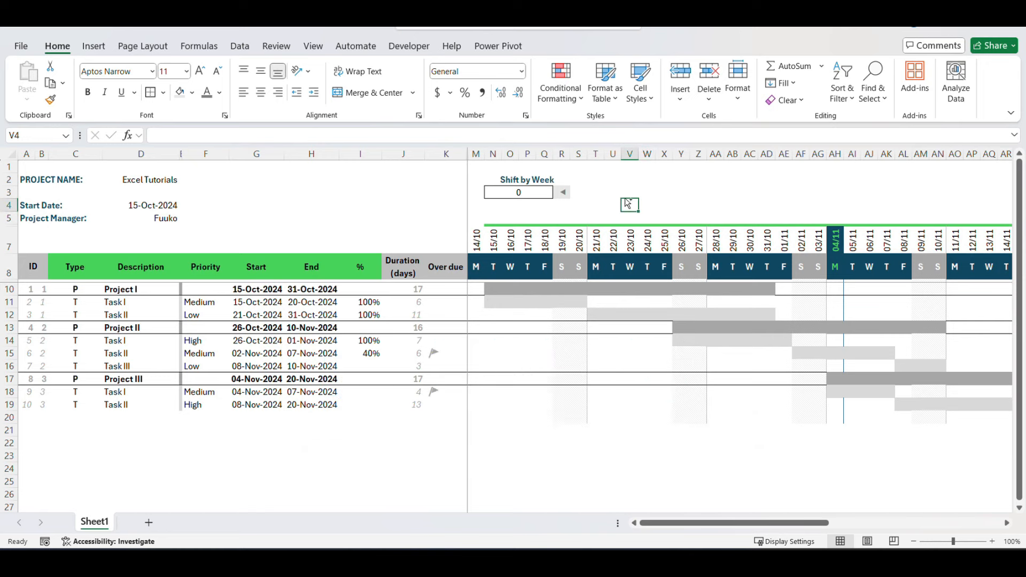
click(616, 185)
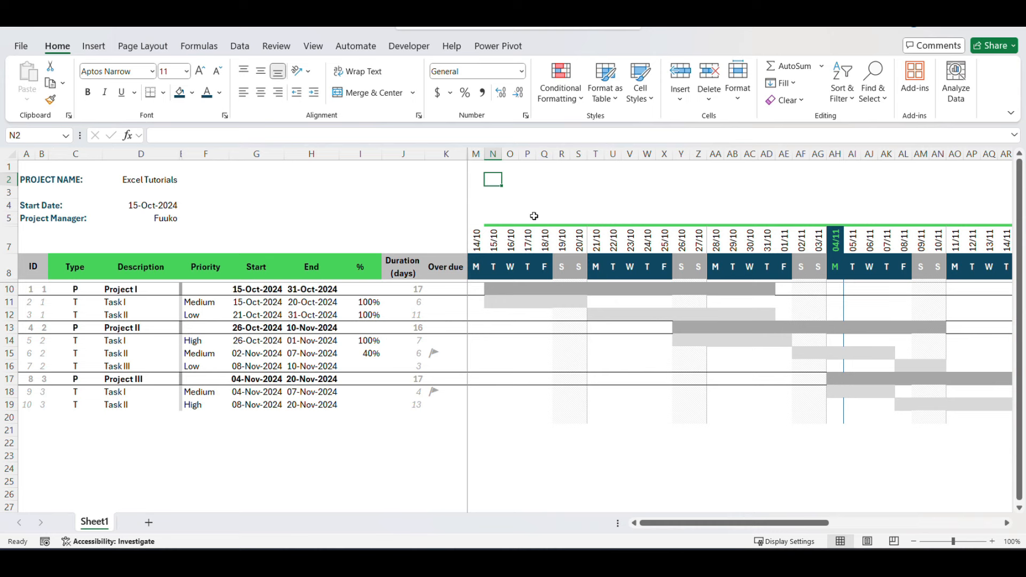
Step: Merge and center cells N2:R2, and copy the merged cell to N3:R3 in the row below
key(shift+Right)
key(shift+Right)
key(shift+Right)
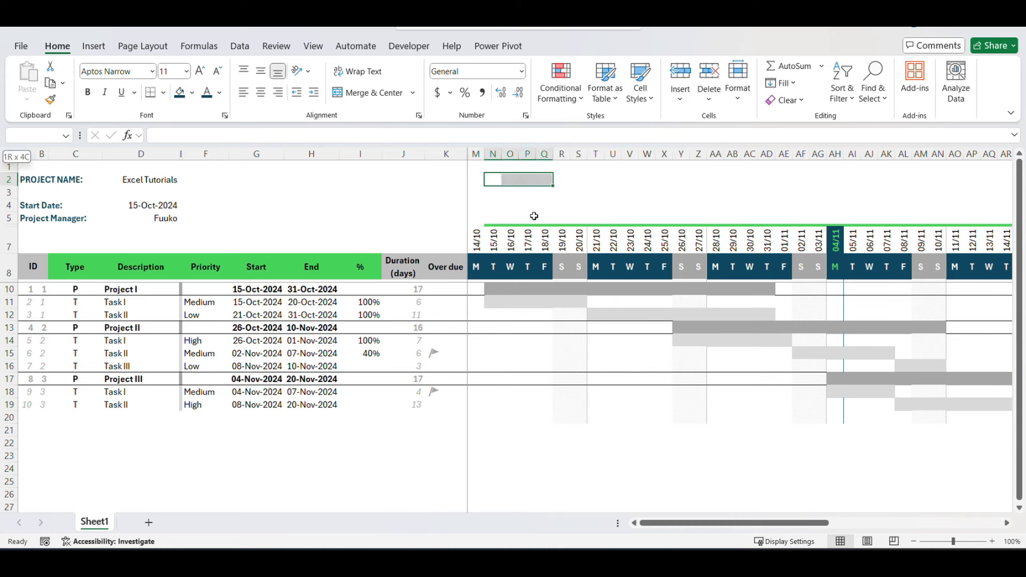
key(shift+Right)
click(350, 91)
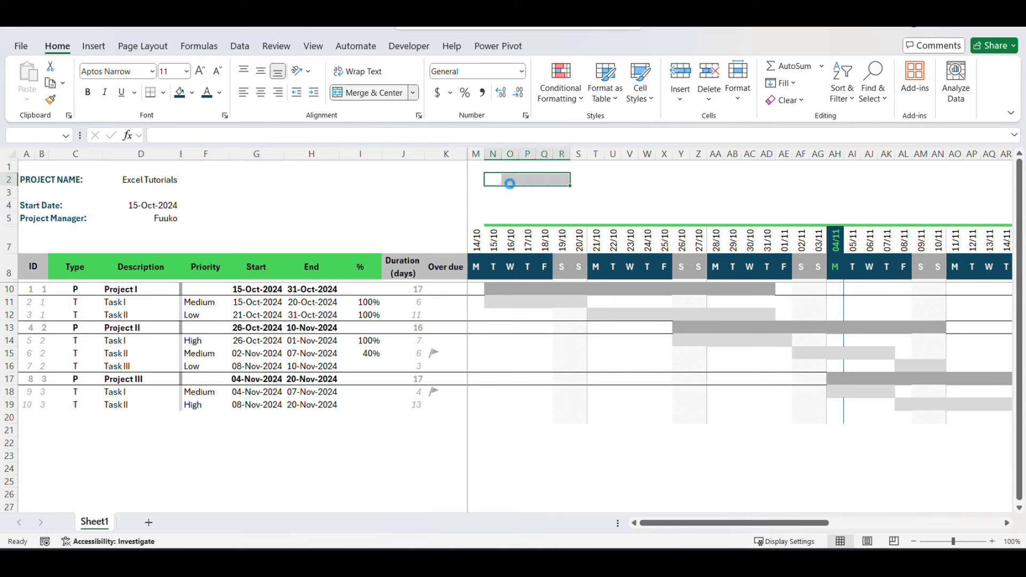
key(ctrl+c)
click(489, 193)
key(ctrl+v)
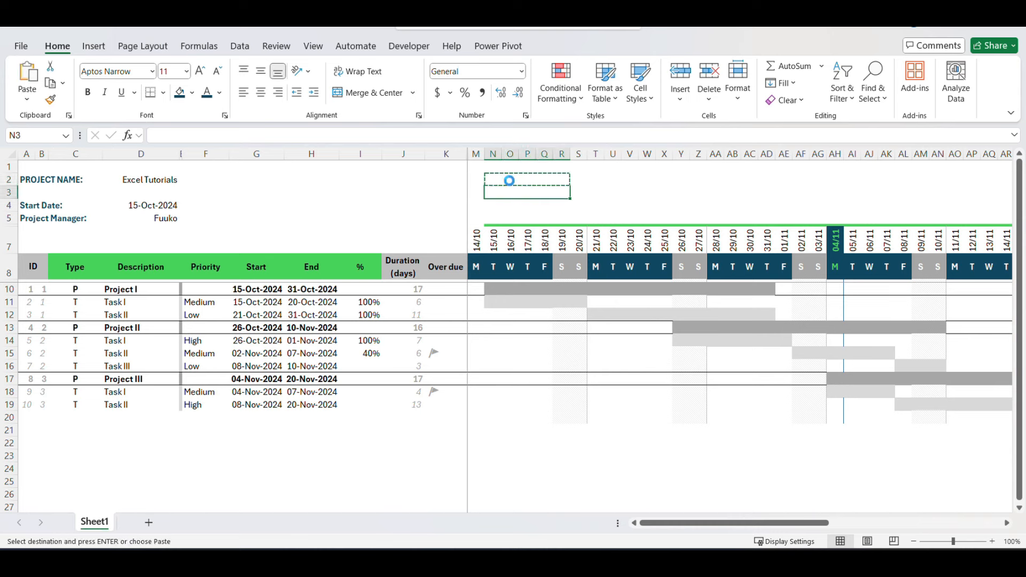
Step: Enter the label "Shift by Week" in merged cell N2 and make it bold
double_click(510, 180)
text(Shif)
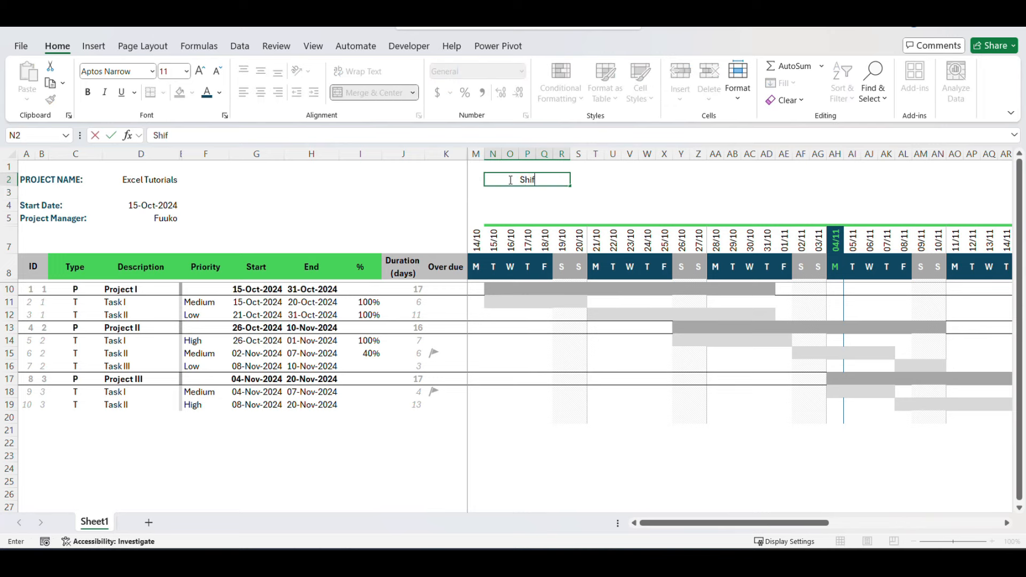
text(ft by Week)
key(ctrl+Return)
key(ctrl+b)
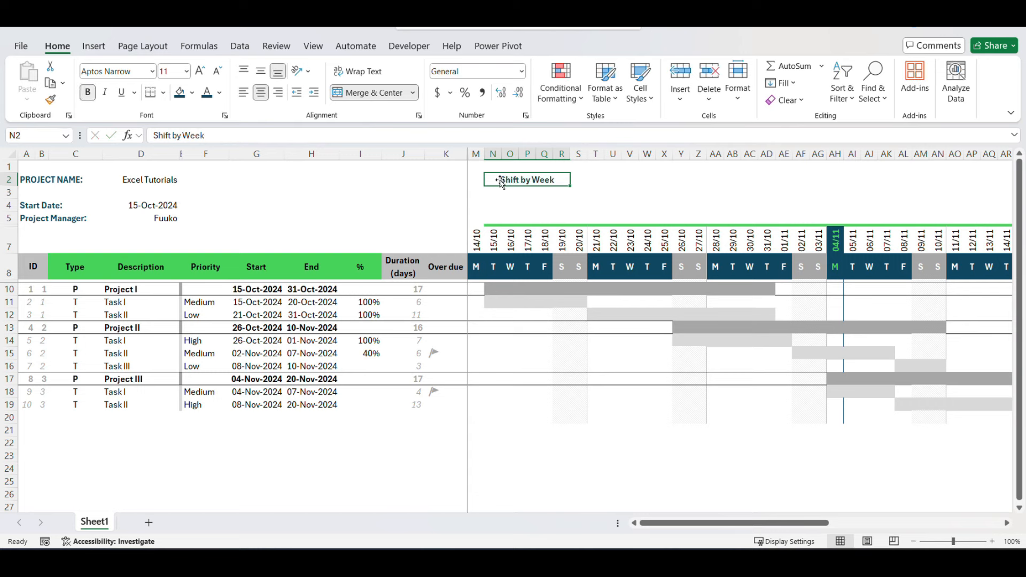
Step: Open Data Validation for merged cell N3 and set it to allow a List
click(514, 190)
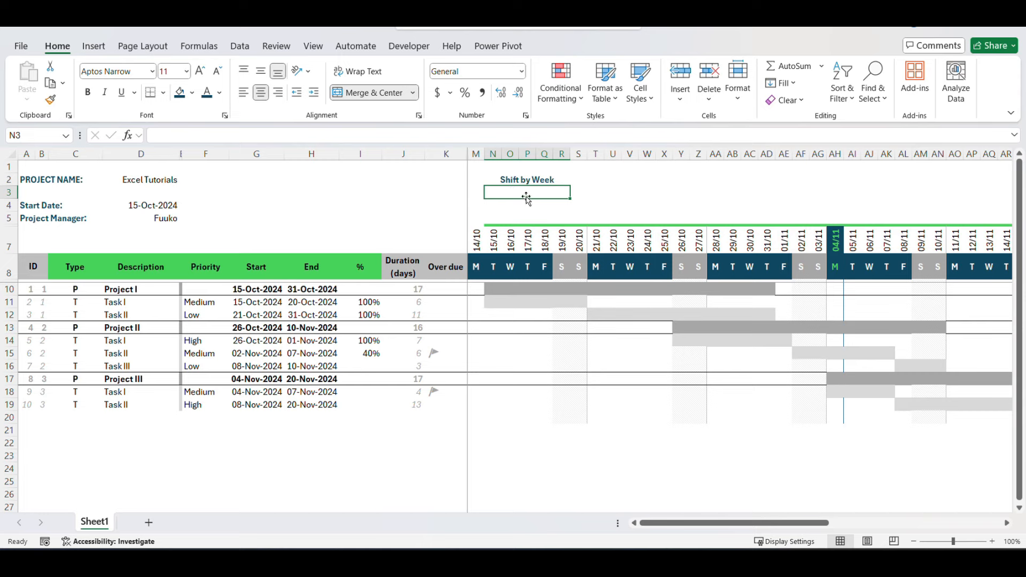
click(239, 46)
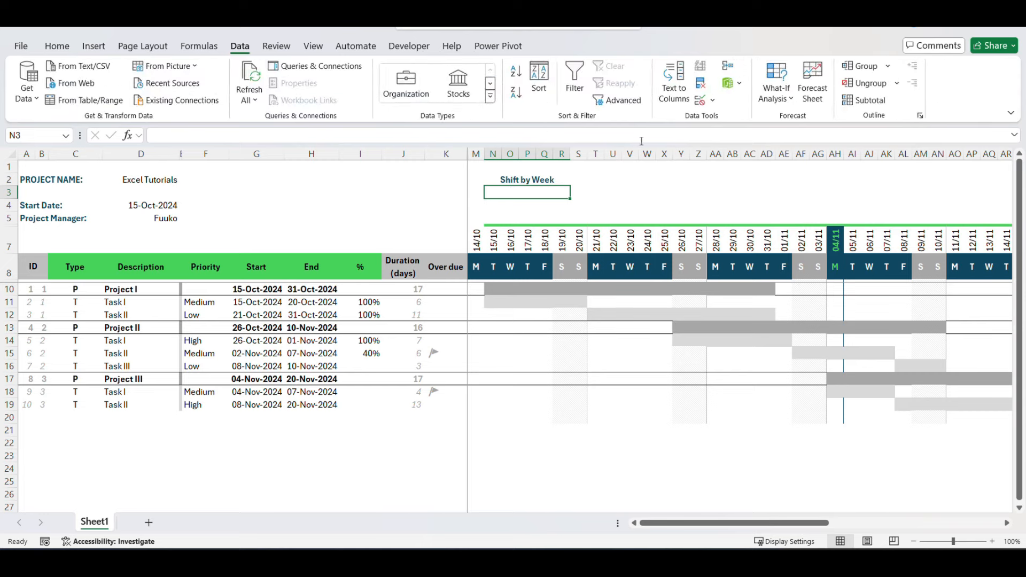
click(713, 100)
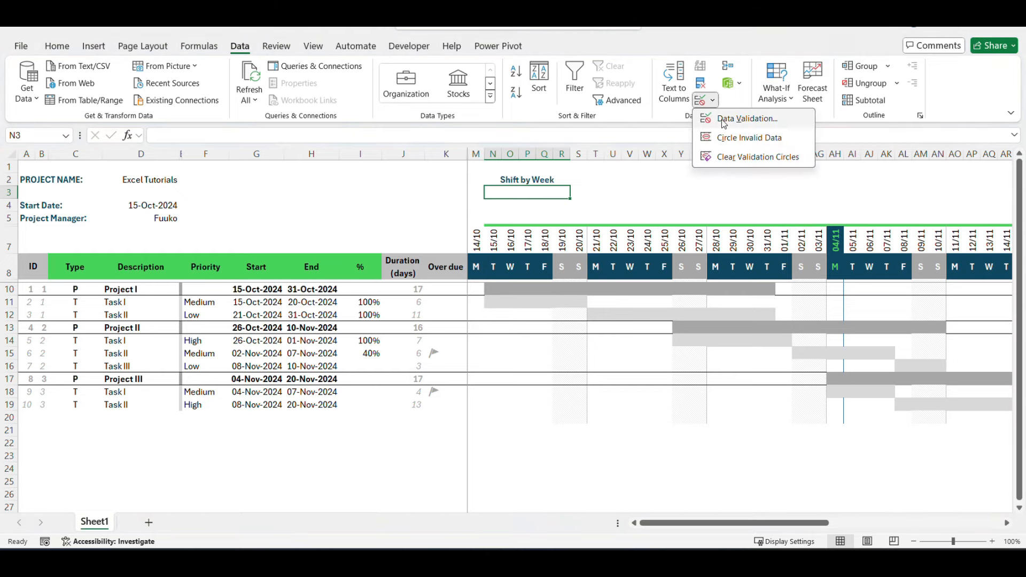
click(745, 118)
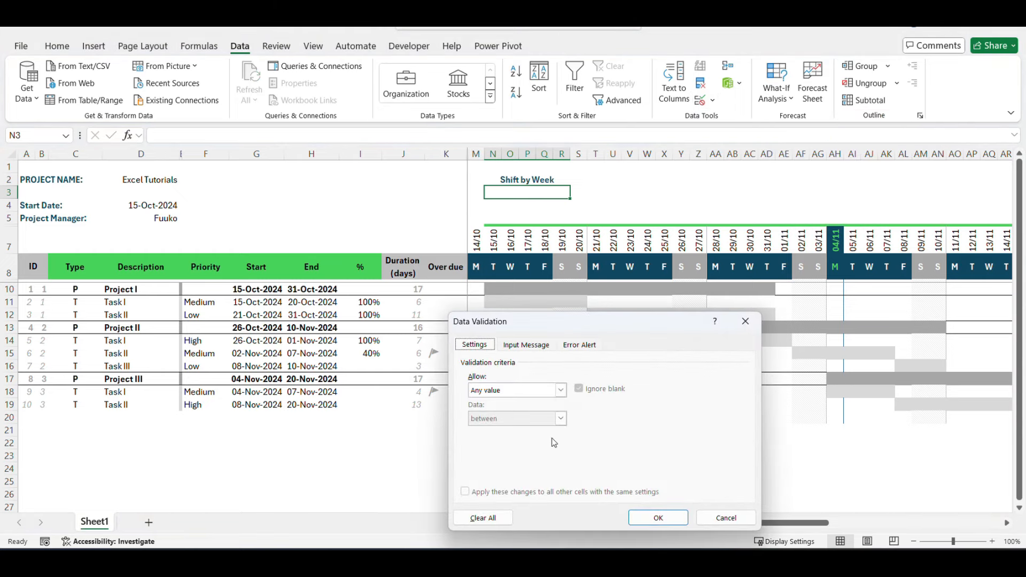
click(560, 390)
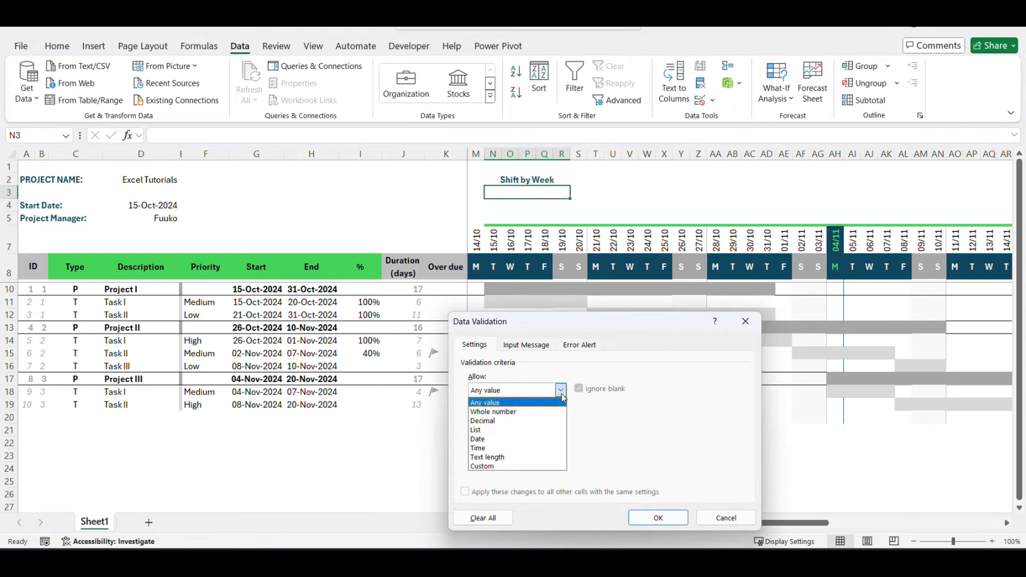
click(505, 431)
click(495, 446)
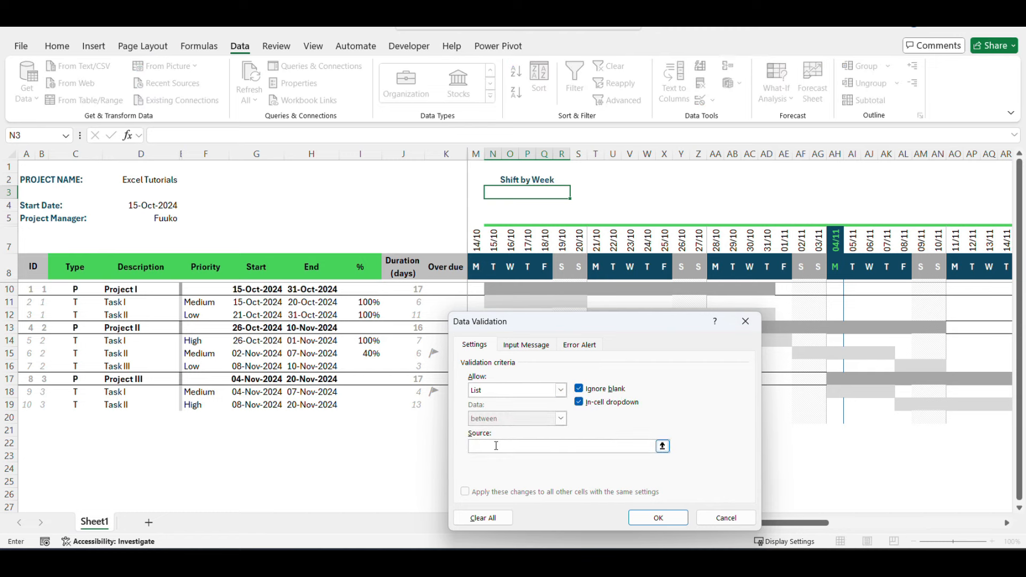
Step: Enter every whole number from -5 to 54, separated by commas, as the list source and apply the validation
text(-5,-4,-3,-2,-1)
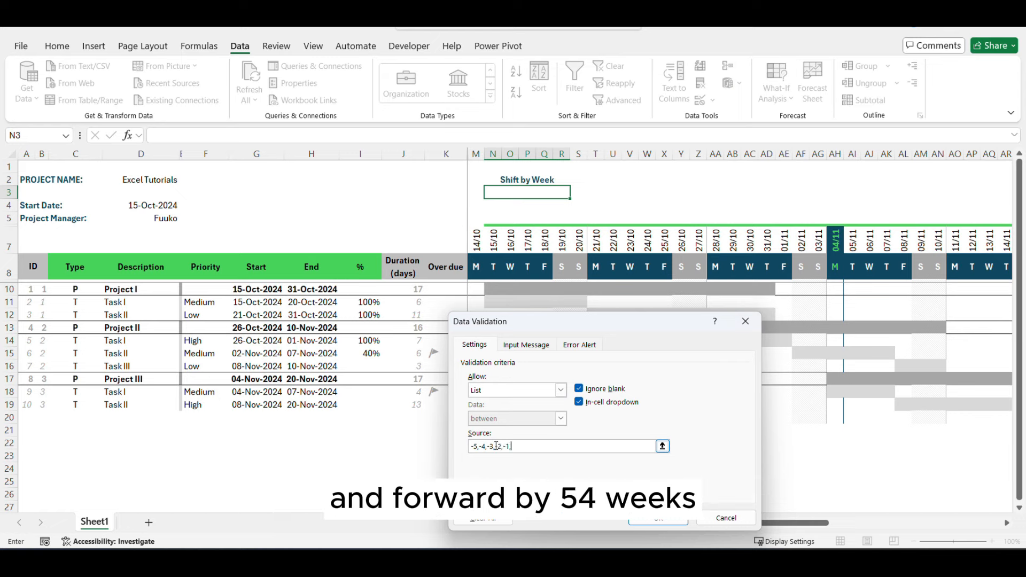
text(,0,1,2,3,4,5,6,7,8,9,10,11,12,13,14,15,16,17,)
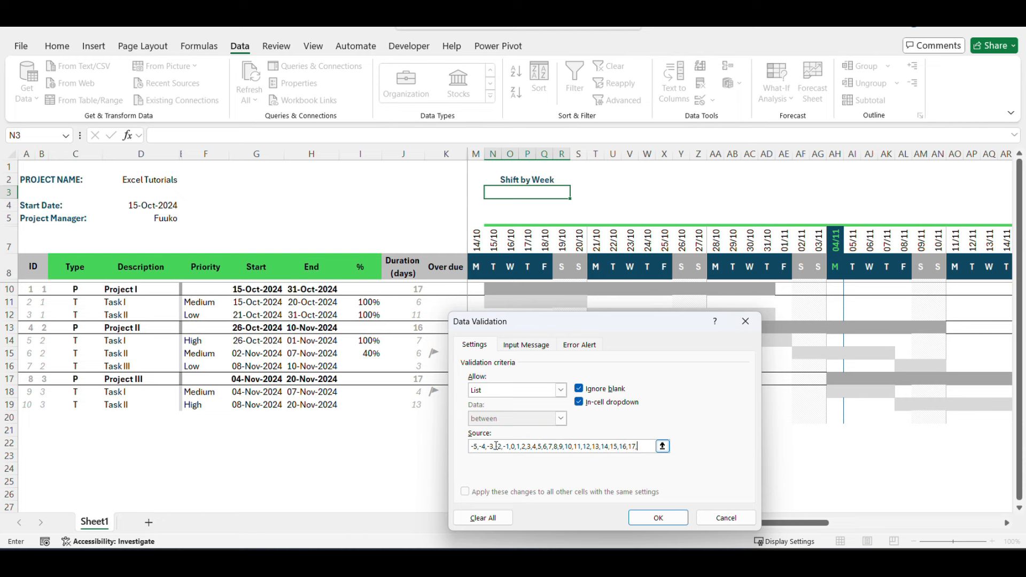
text(19,20,21,2)
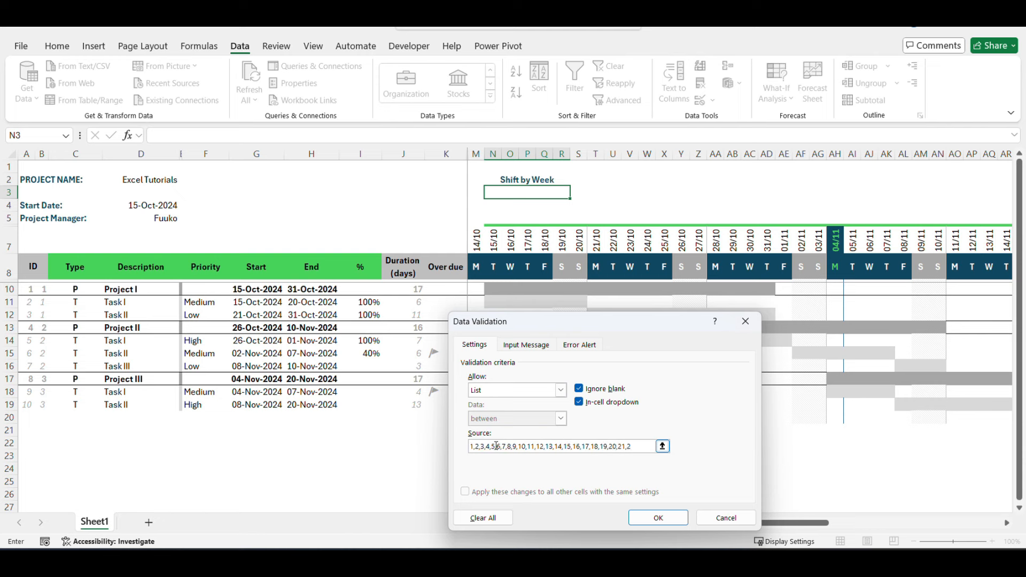
text(2,23,24,25,26,27,28,29,3)
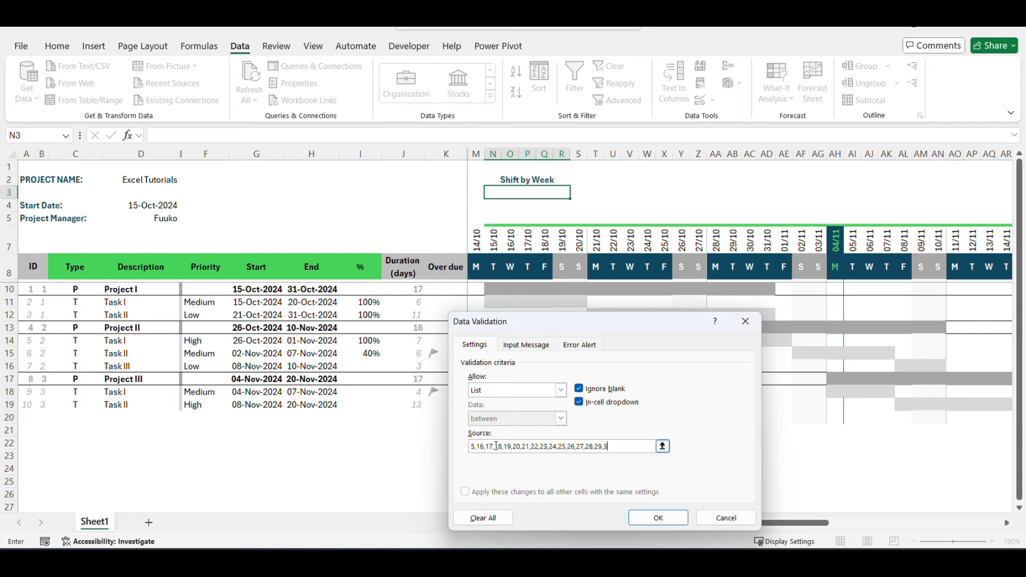
text(0,31,32,33,34,35,36,37,38)
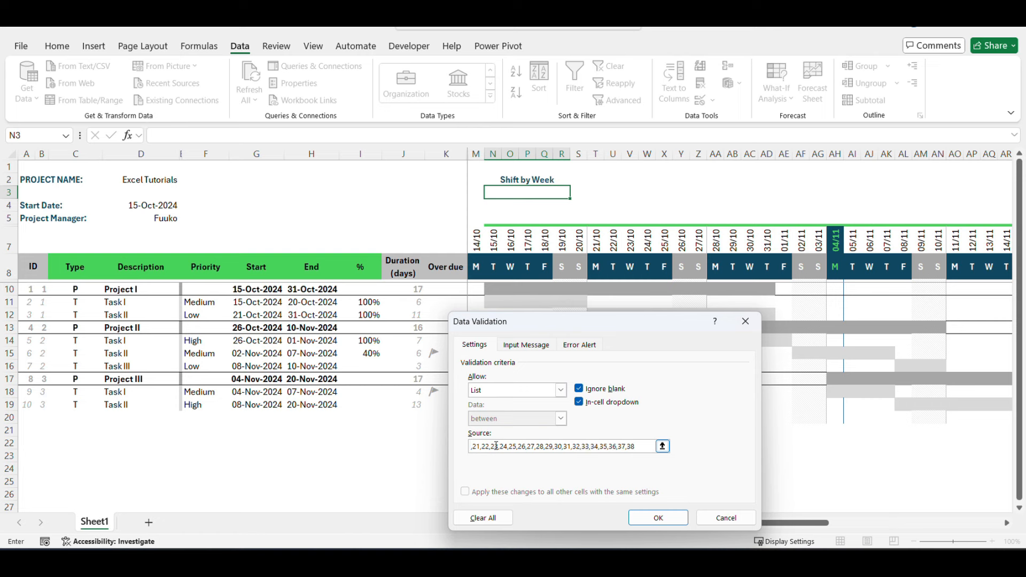
text(,39,40,41,42,43,44,45,56)
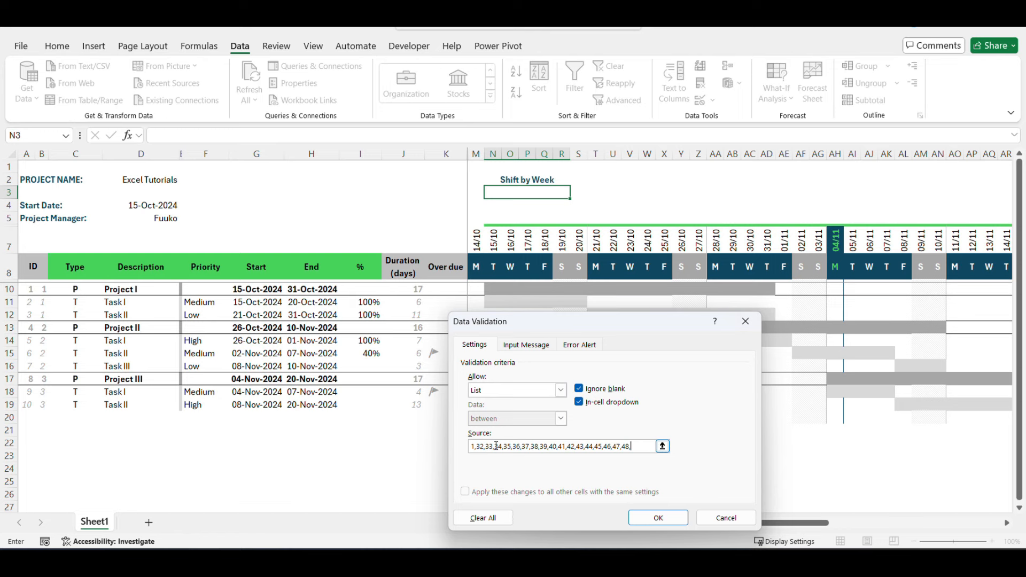
text(,47,48,49,50,51,52,53,54)
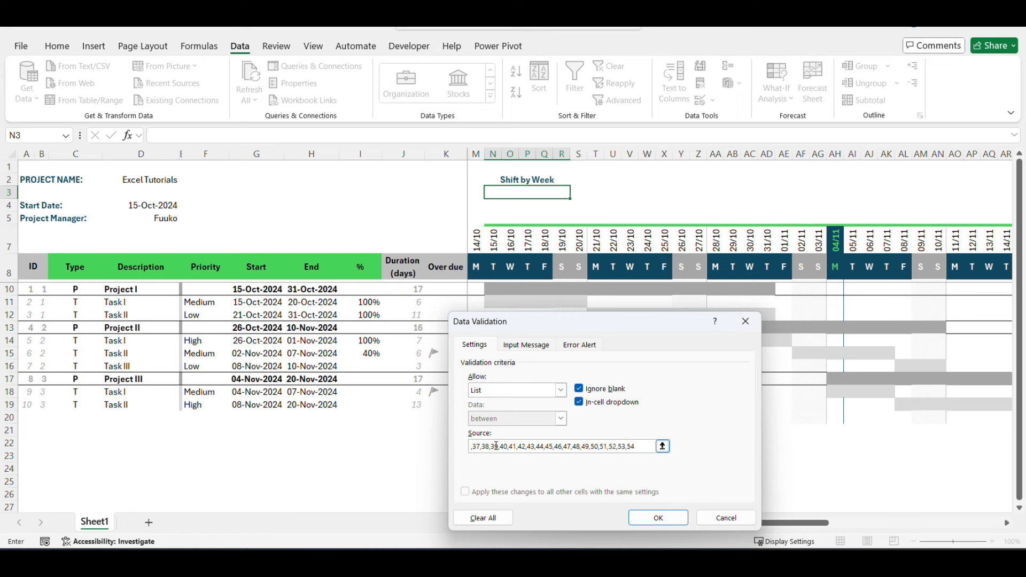
click(658, 517)
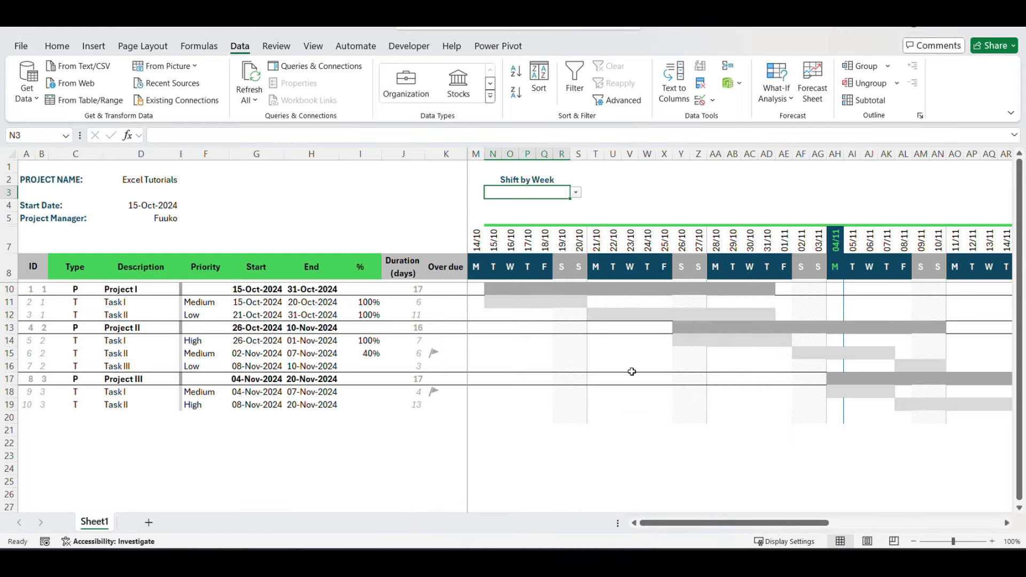
Step: Try the Shift by Week dropdown in N3 by choosing -1, and set it to 1
click(548, 208)
click(521, 194)
click(576, 193)
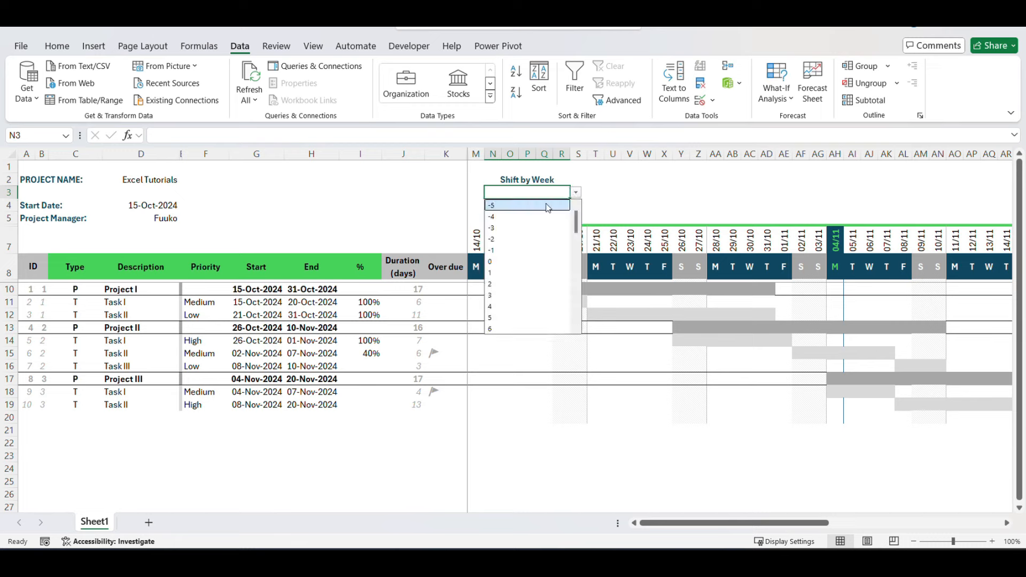
click(512, 250)
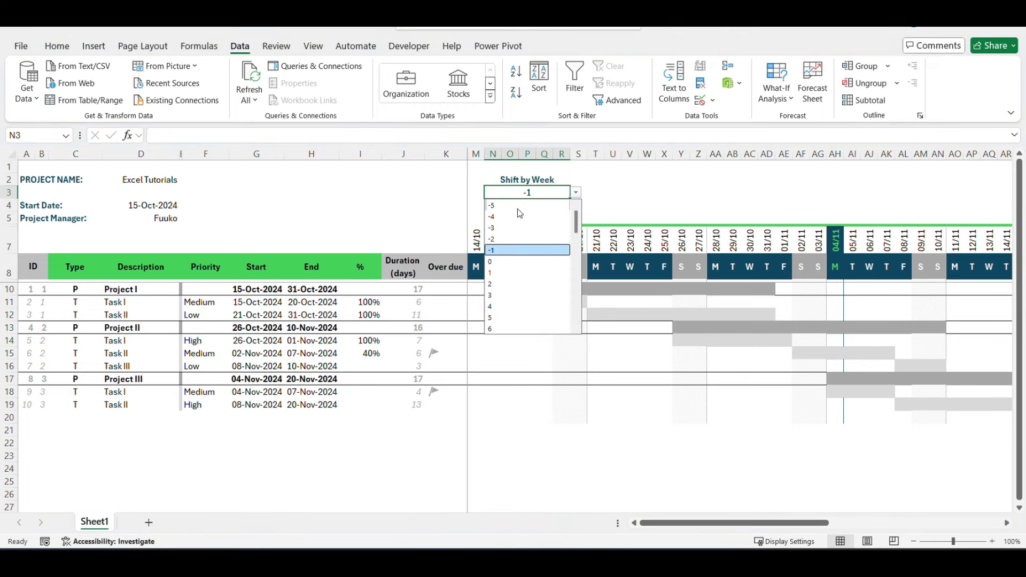
click(607, 200)
click(551, 193)
click(575, 193)
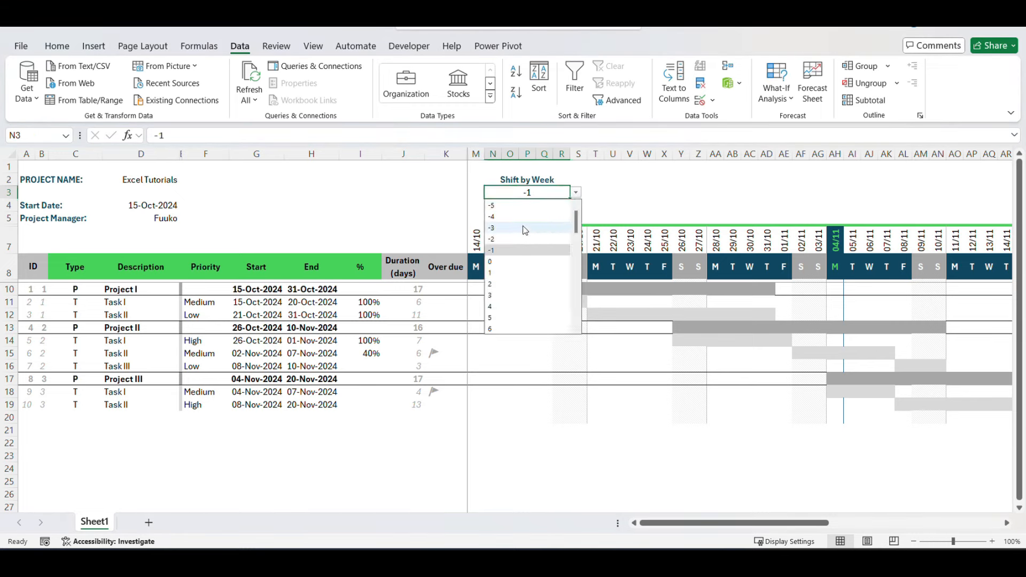
click(511, 272)
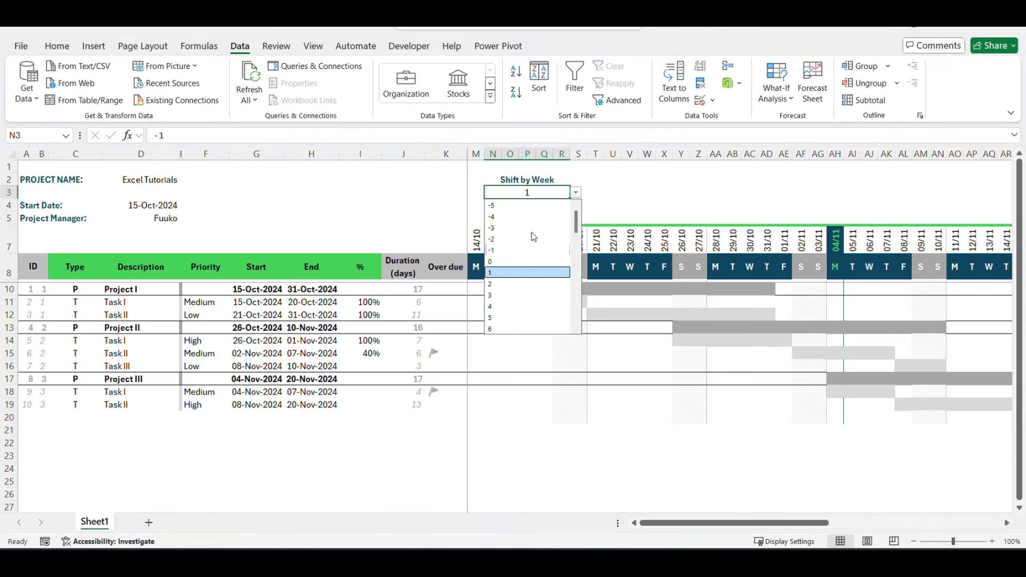
click(628, 205)
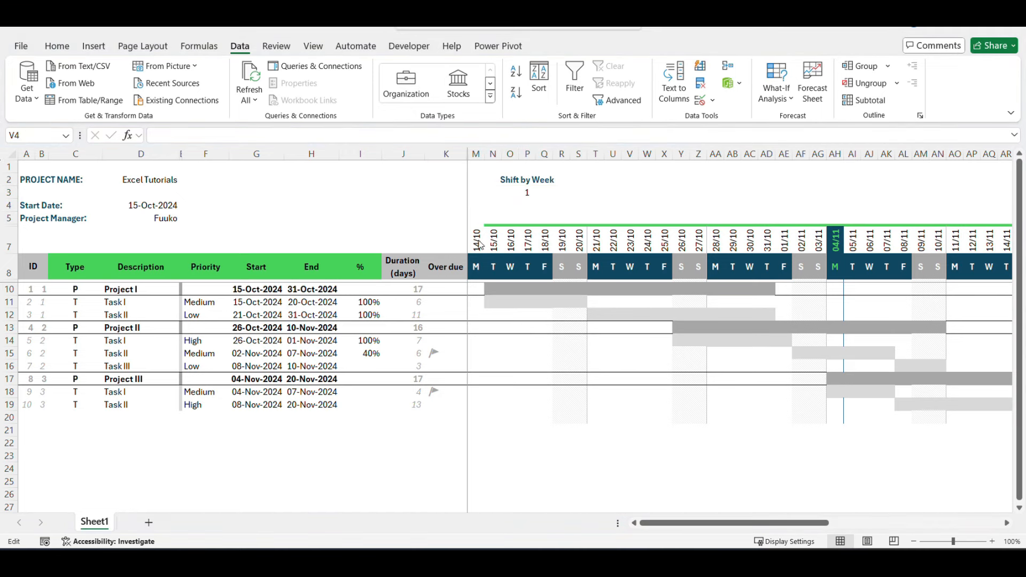
click(479, 245)
click(479, 245)
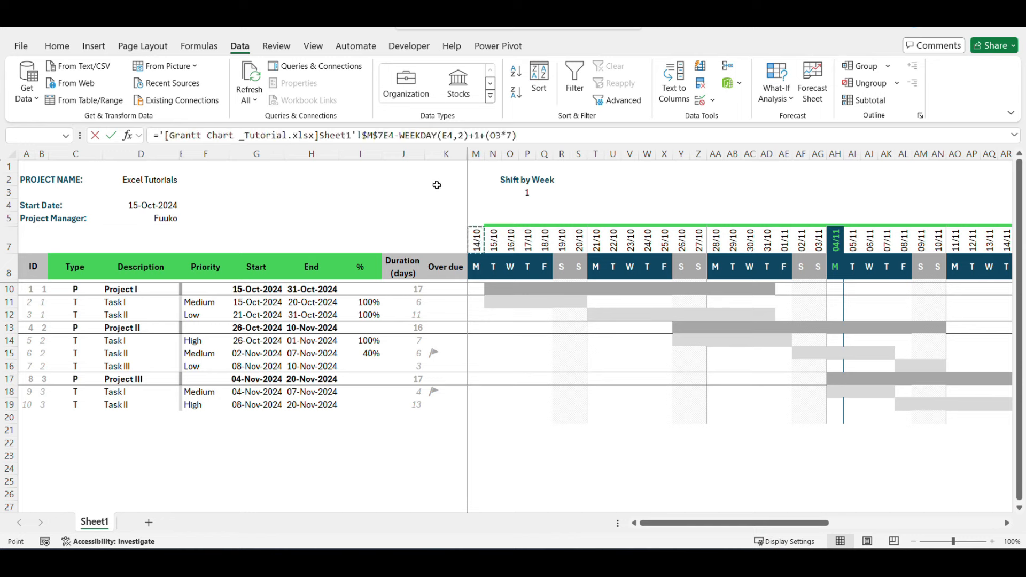
key(Escape)
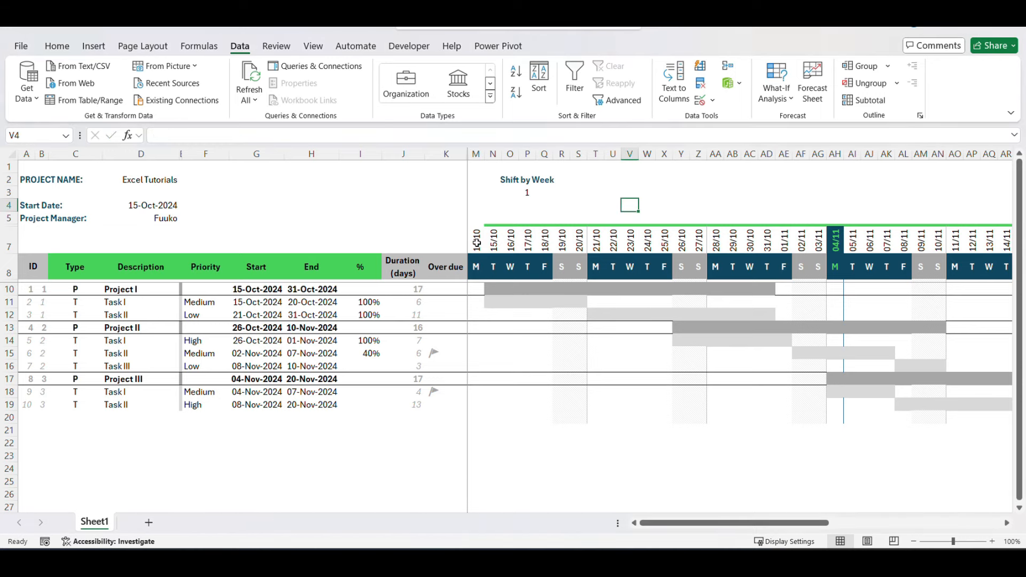
key(Escape)
Step: Extend the first timeline date formula in M7 by adding +$N$3*7 so it follows the Shift by Week value
click(403, 138)
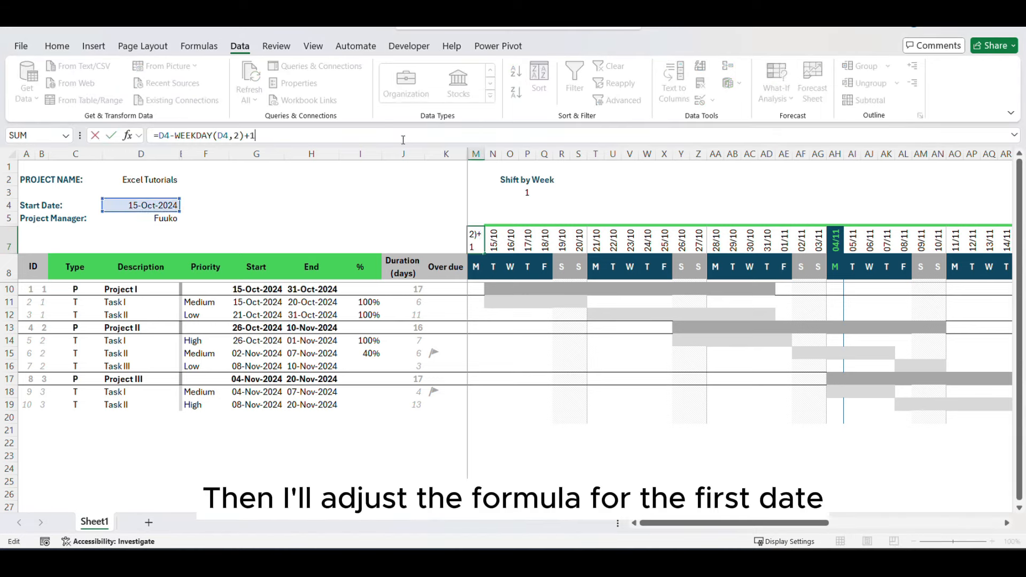
text(+)
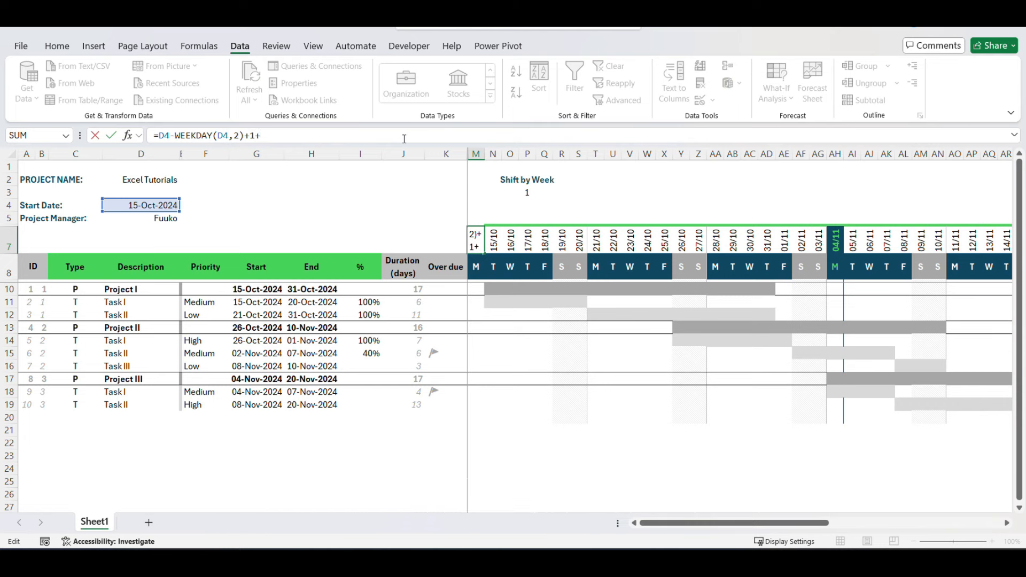
click(528, 194)
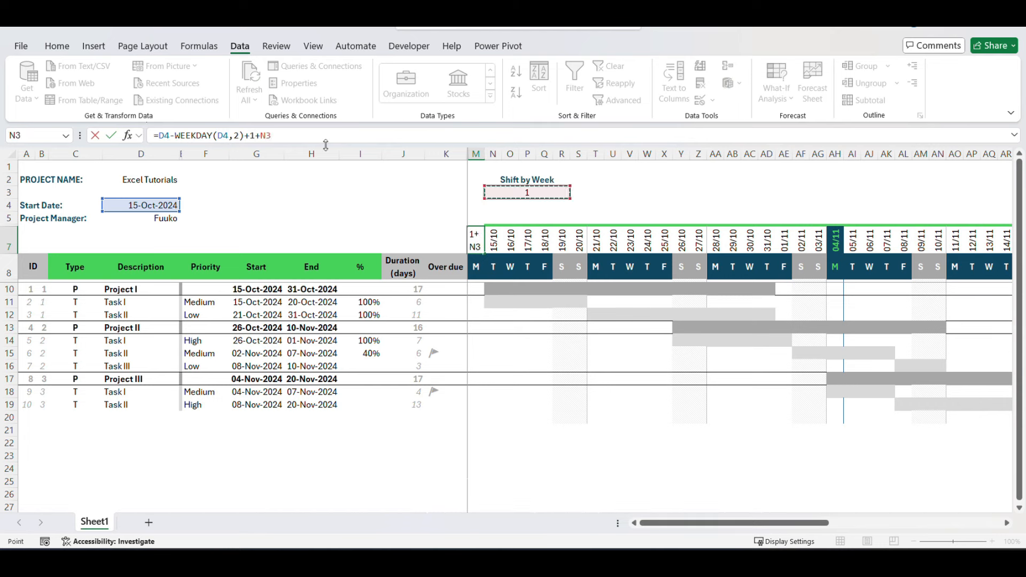
key(F4)
text(*7)
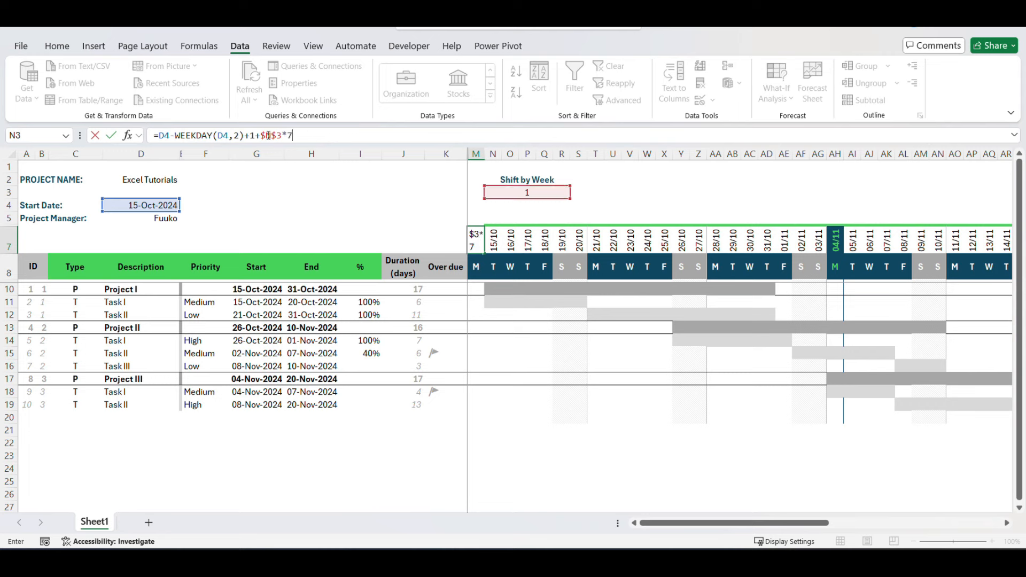
key(Return)
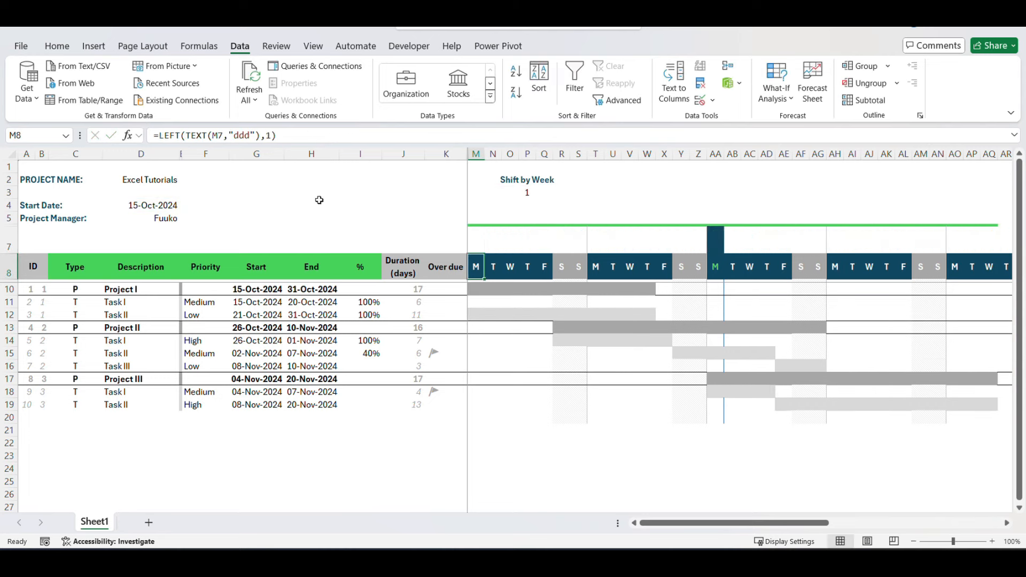
click(397, 236)
click(477, 245)
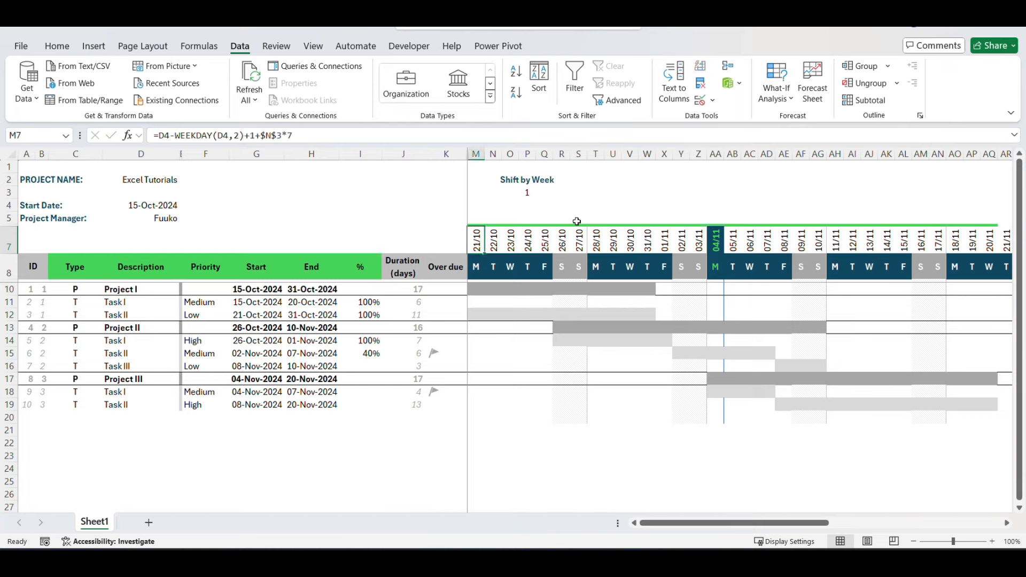
Step: Try the Shift by Week dropdown in N3 with 2 and with -1 to test the timeline
click(520, 195)
click(575, 193)
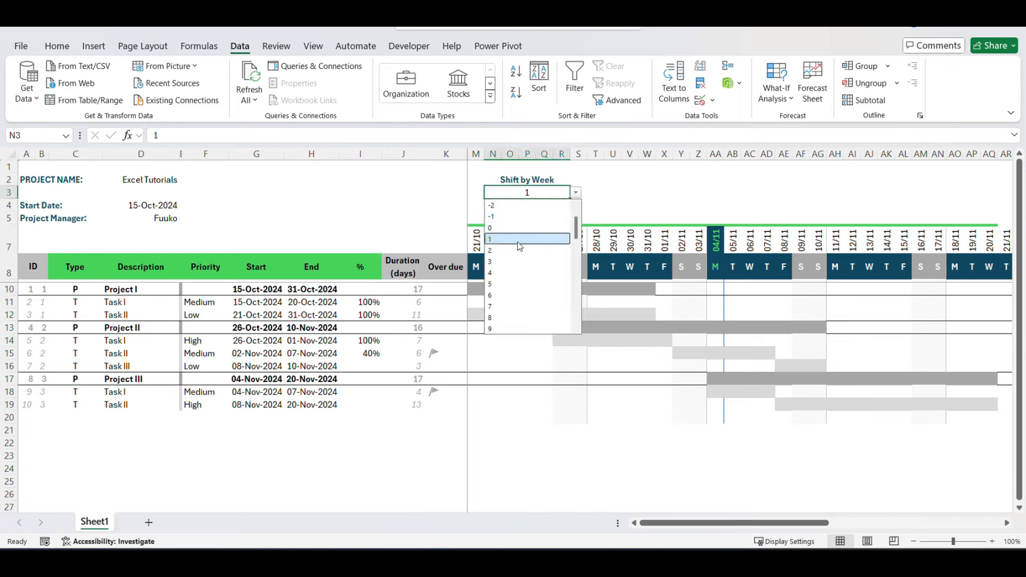
key(Down)
click(622, 204)
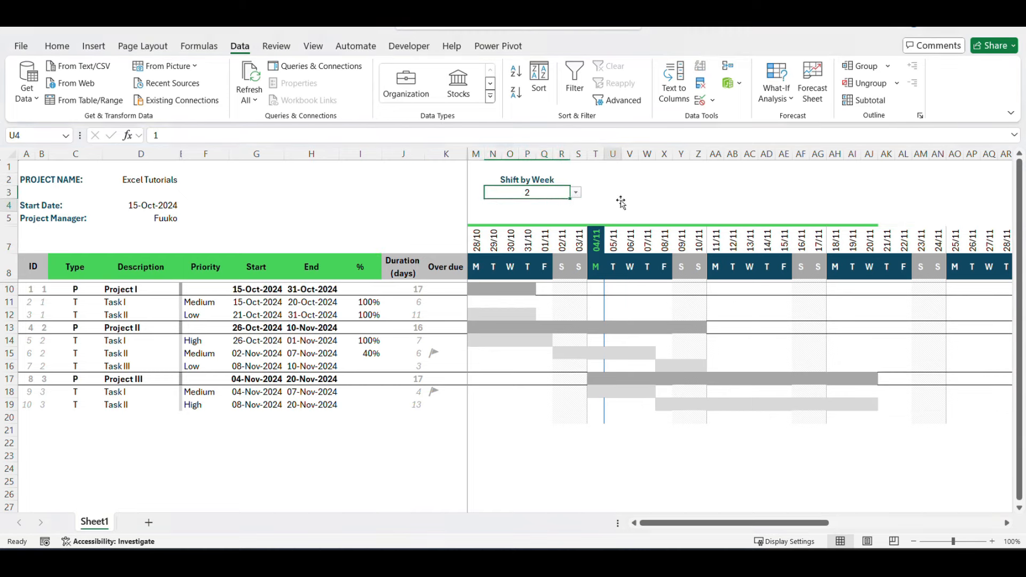
click(540, 216)
click(530, 195)
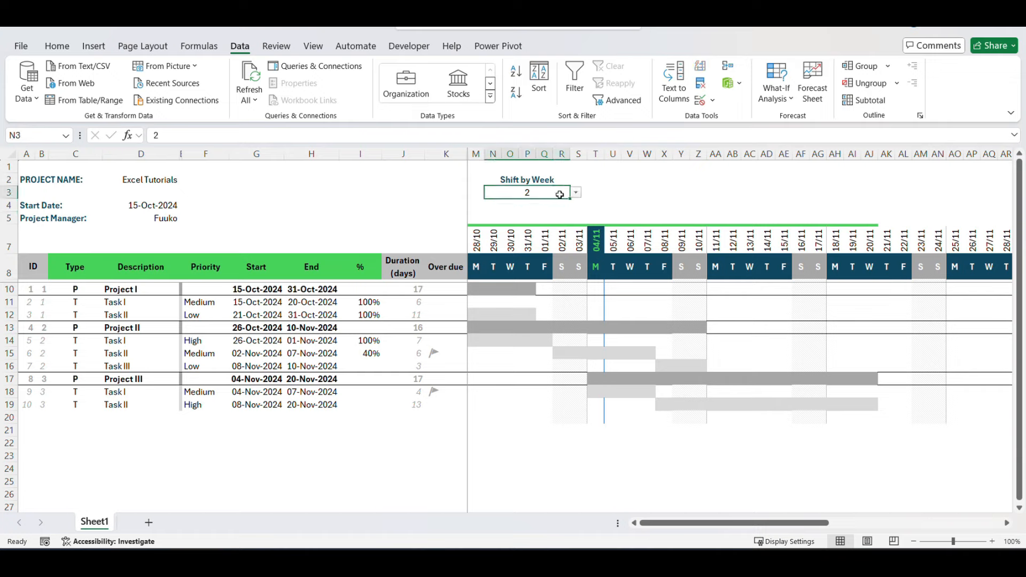
click(576, 192)
click(500, 250)
click(613, 205)
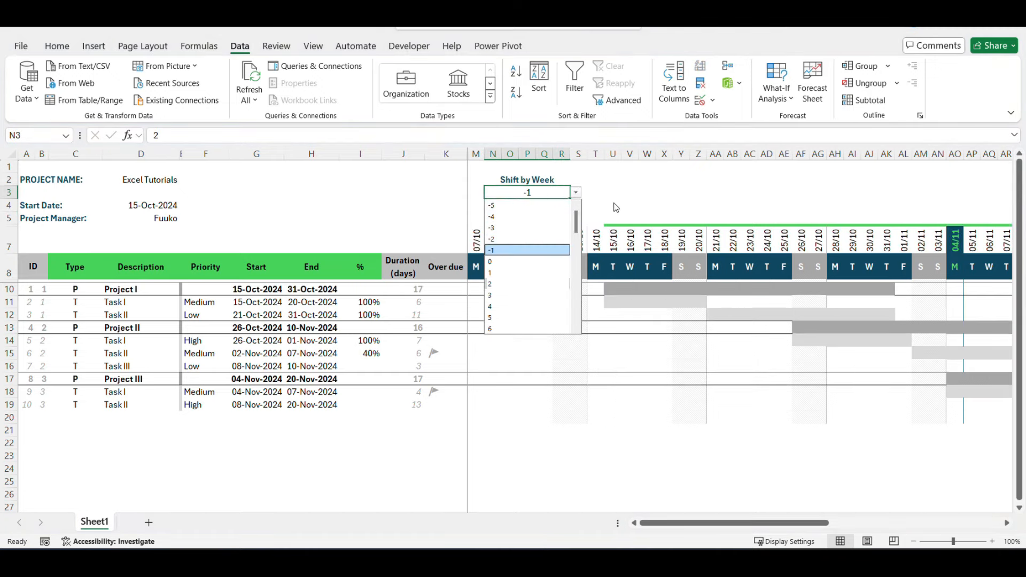
Step: Set the Shift by Week dropdown in N3 to 0
click(532, 193)
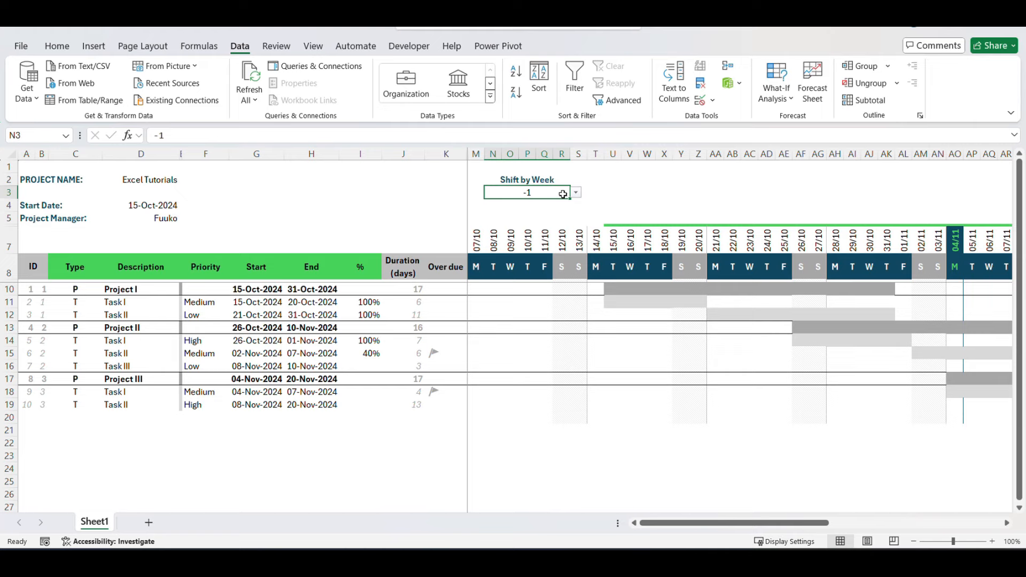
click(576, 192)
click(497, 263)
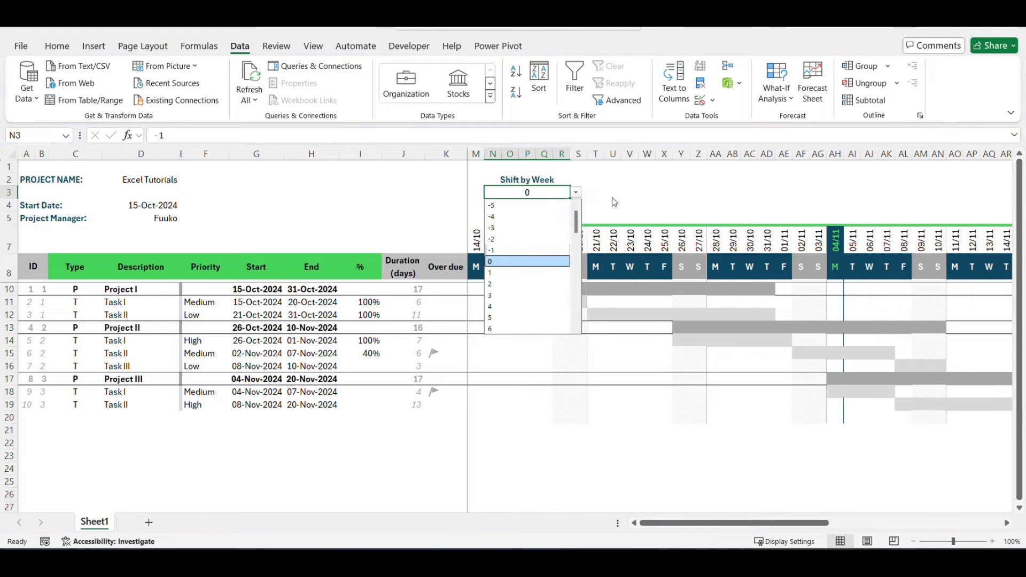
click(612, 194)
click(576, 196)
click(545, 197)
click(590, 196)
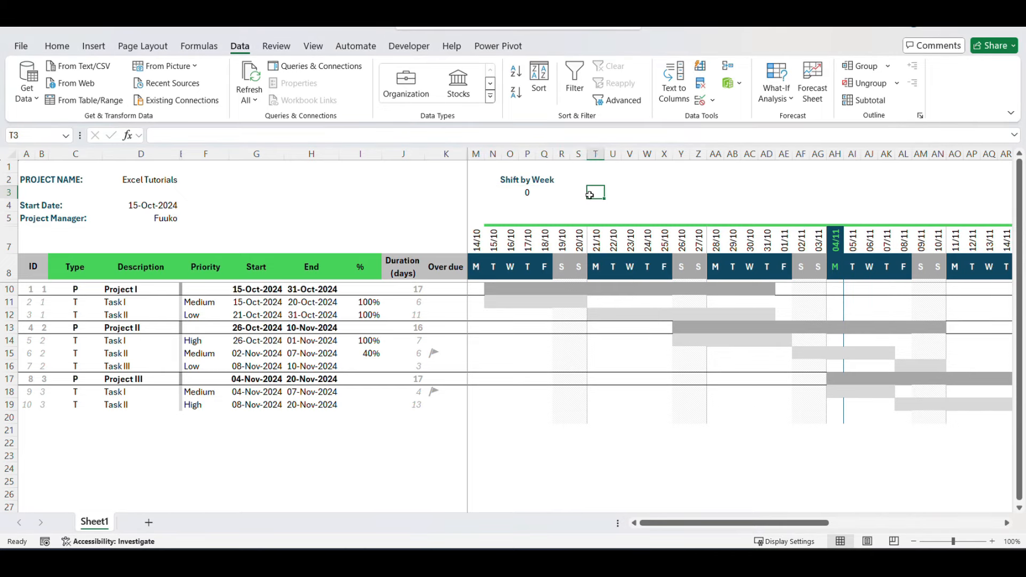
Step: Unmerge the Shift by Week value cell N3 and merge and center it again across N3:Q3 only
click(567, 196)
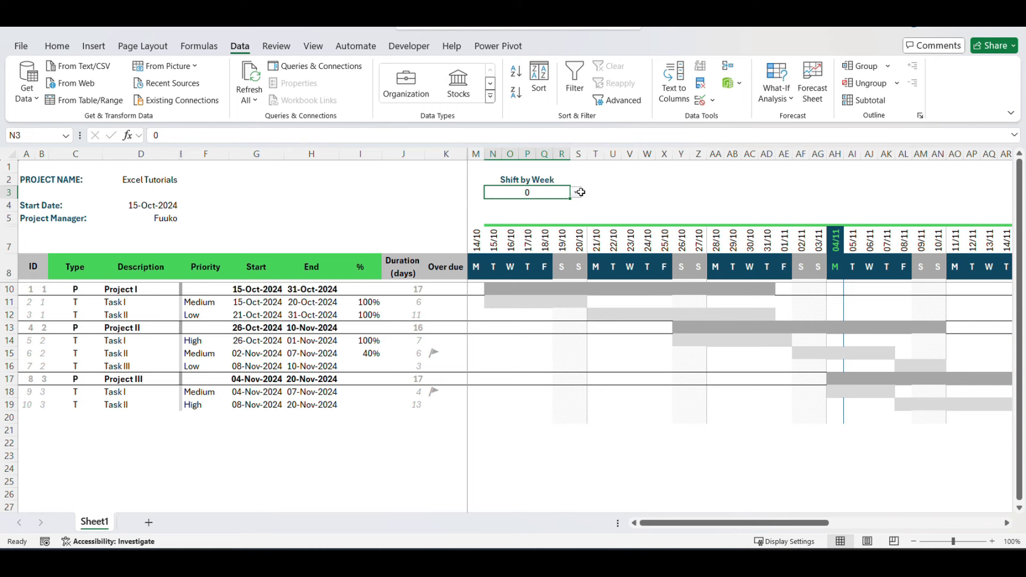
click(562, 182)
click(559, 194)
click(56, 47)
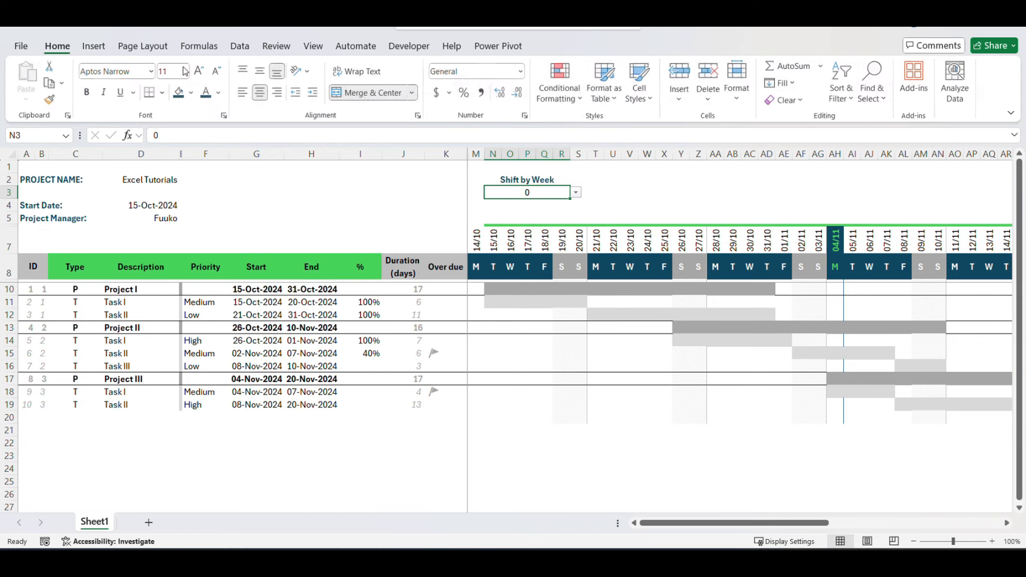
click(374, 95)
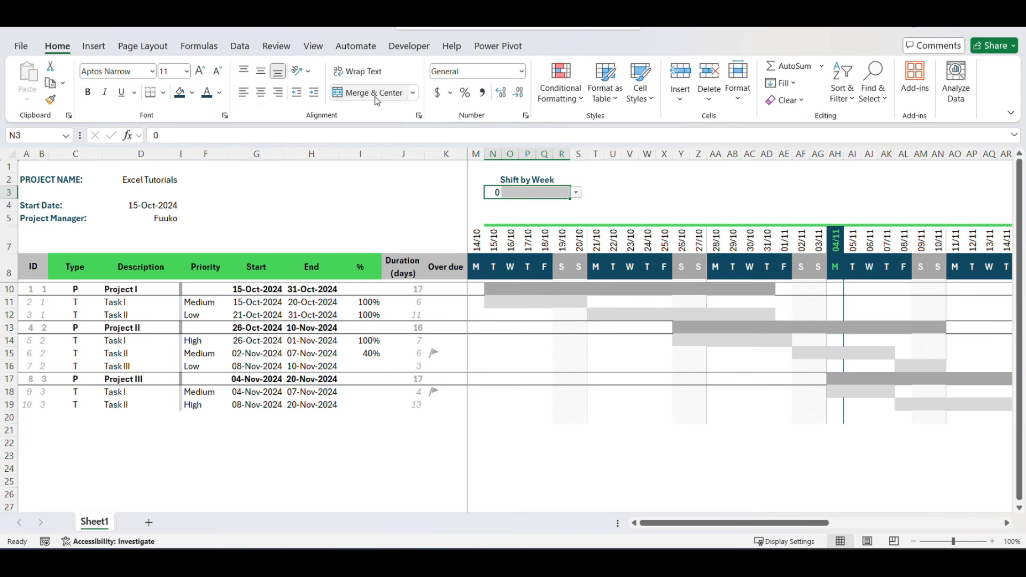
shift+click(547, 192)
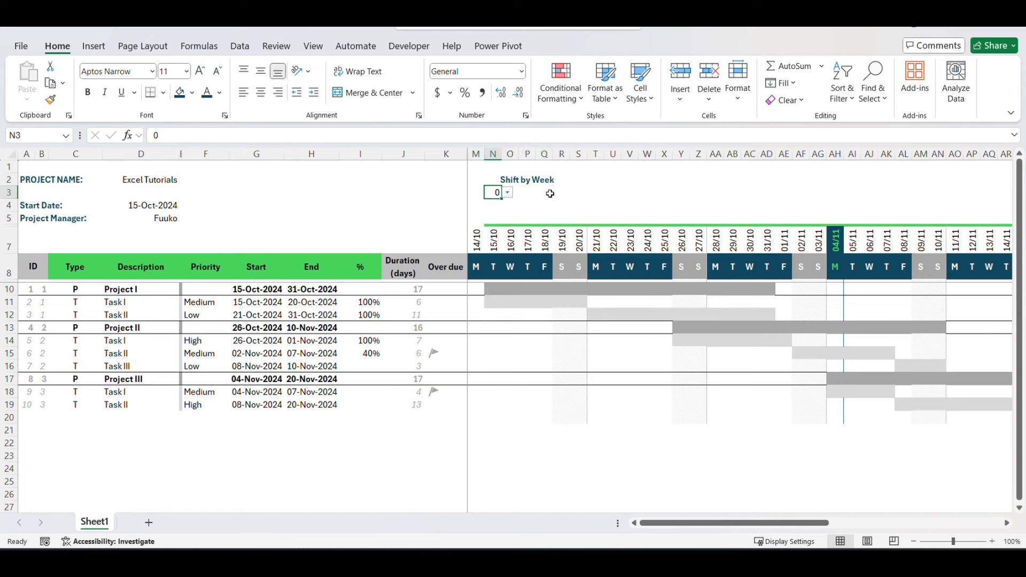
click(398, 93)
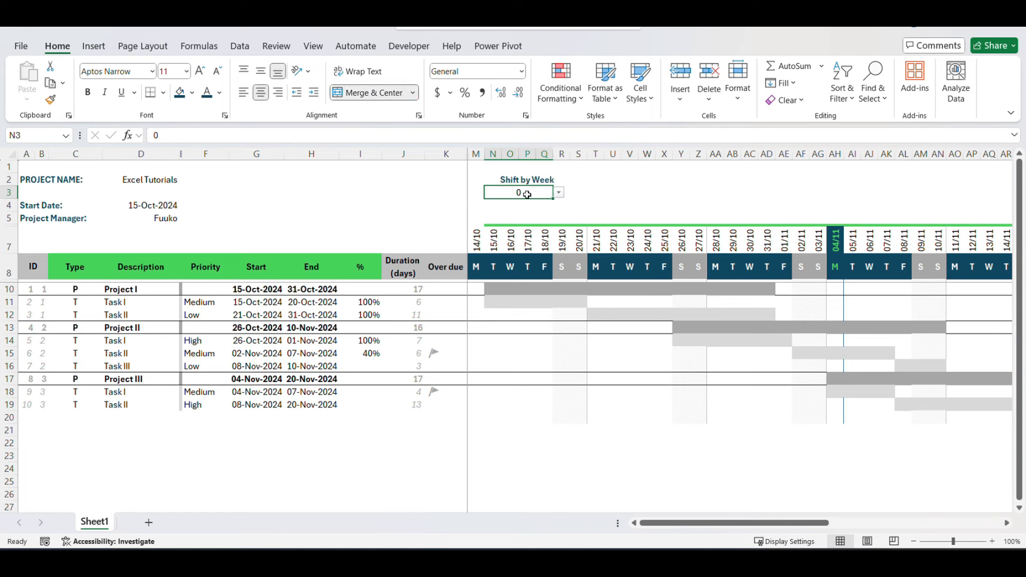
click(558, 192)
click(578, 192)
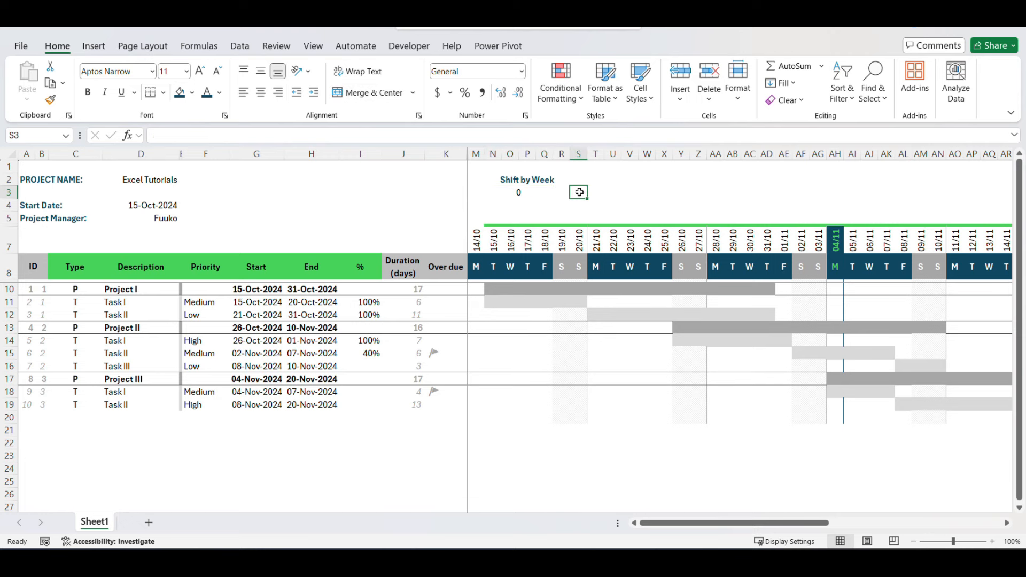
Step: Add an outside border around the merged Shift by Week cell N3:Q3
click(552, 195)
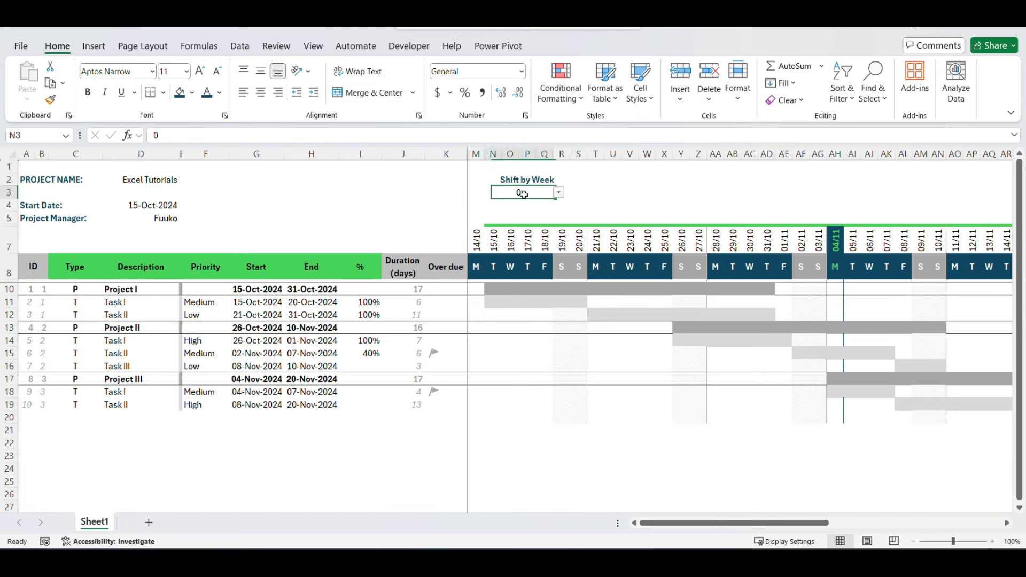
click(164, 94)
click(187, 248)
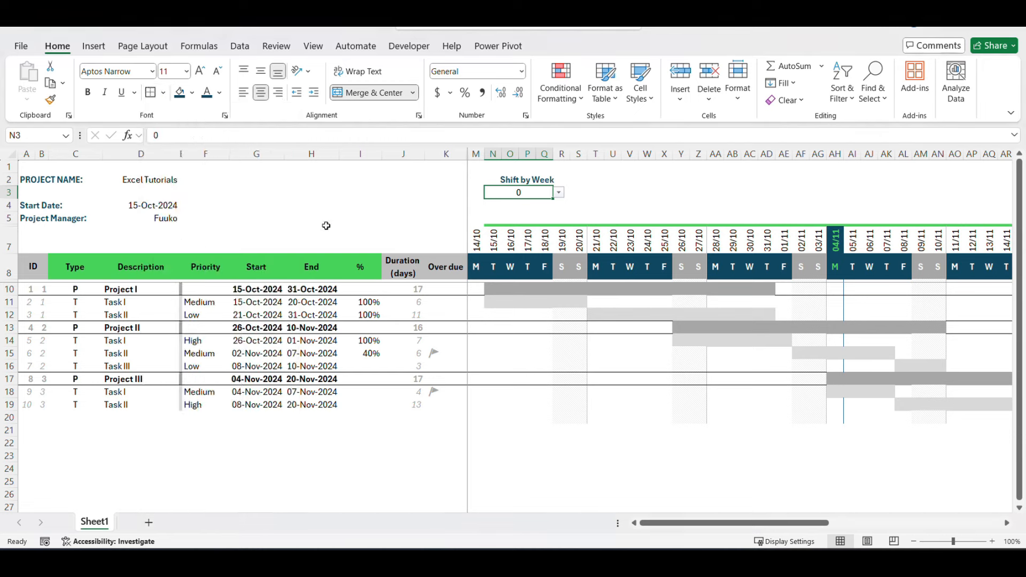
click(584, 191)
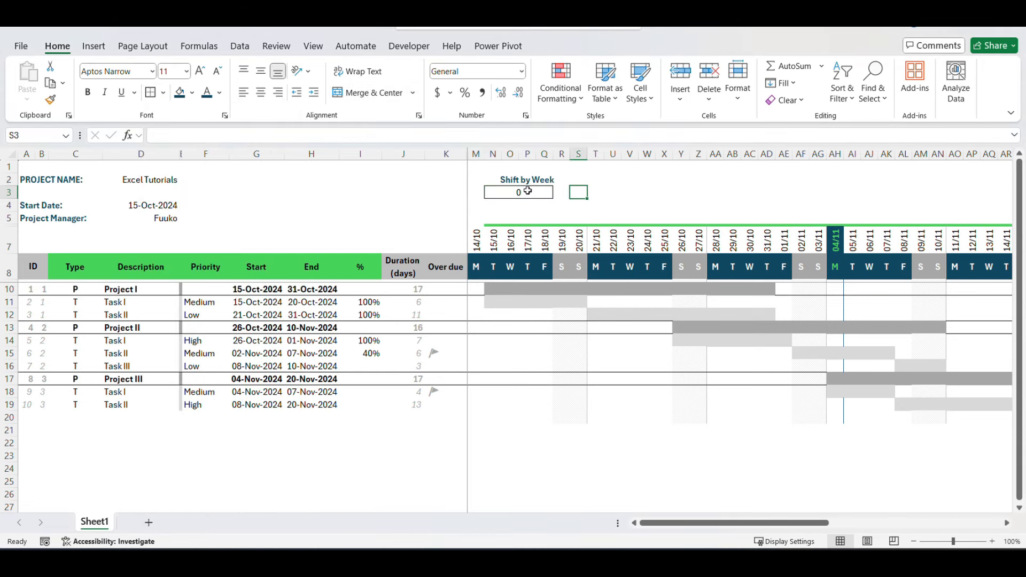
click(584, 200)
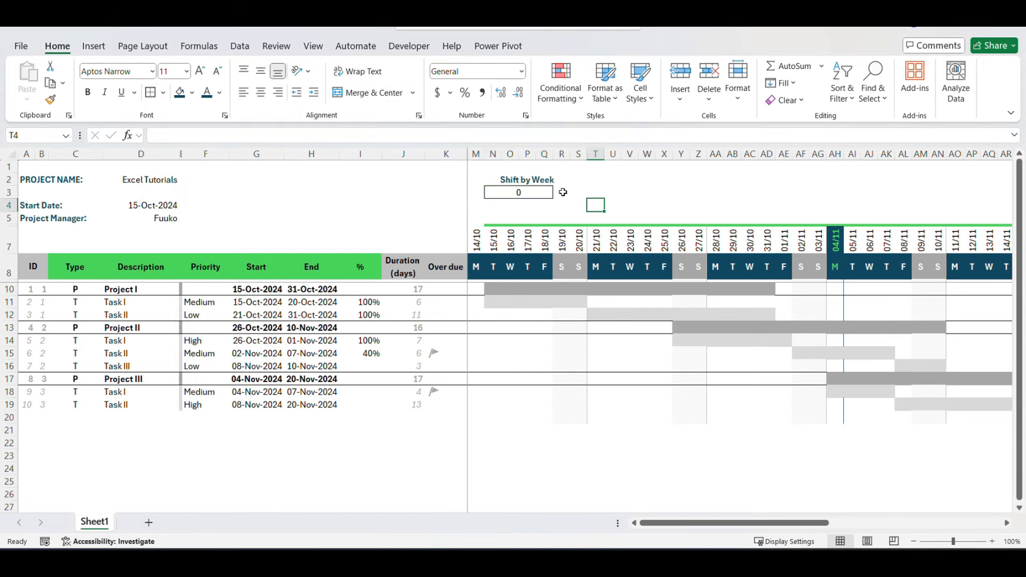
Step: Open the symbol picker for cell R3 and switch its font to Wingdings 3
click(563, 193)
click(93, 47)
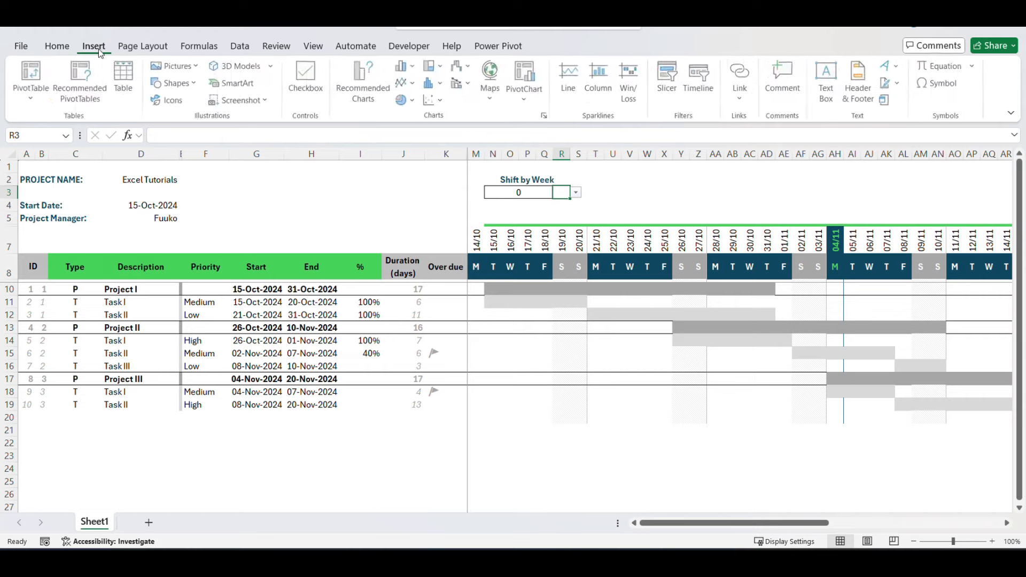
click(941, 83)
drag(605, 289, 595, 220)
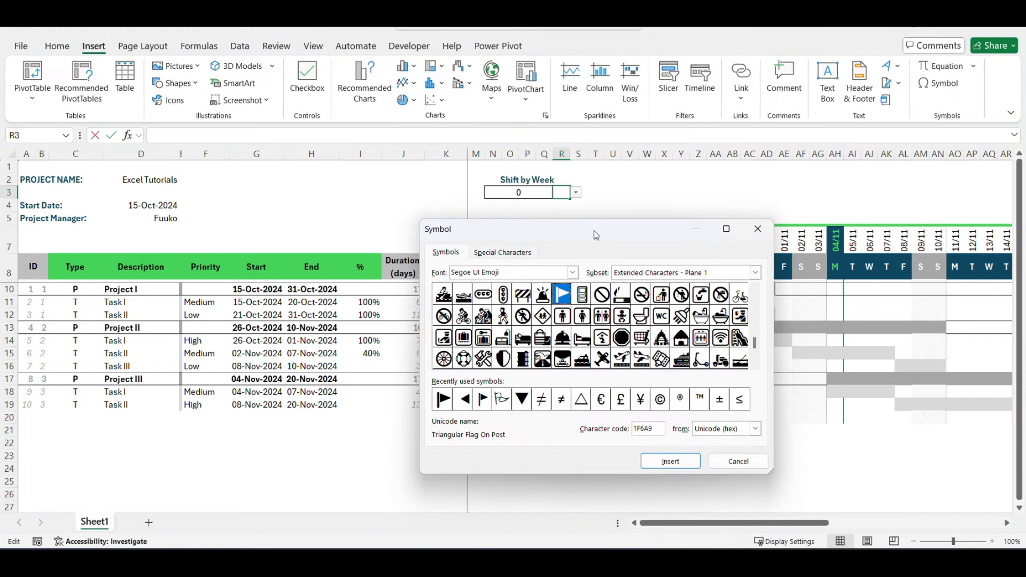
click(572, 273)
scroll(541, 290, up, 4)
scroll(541, 290, up, 20)
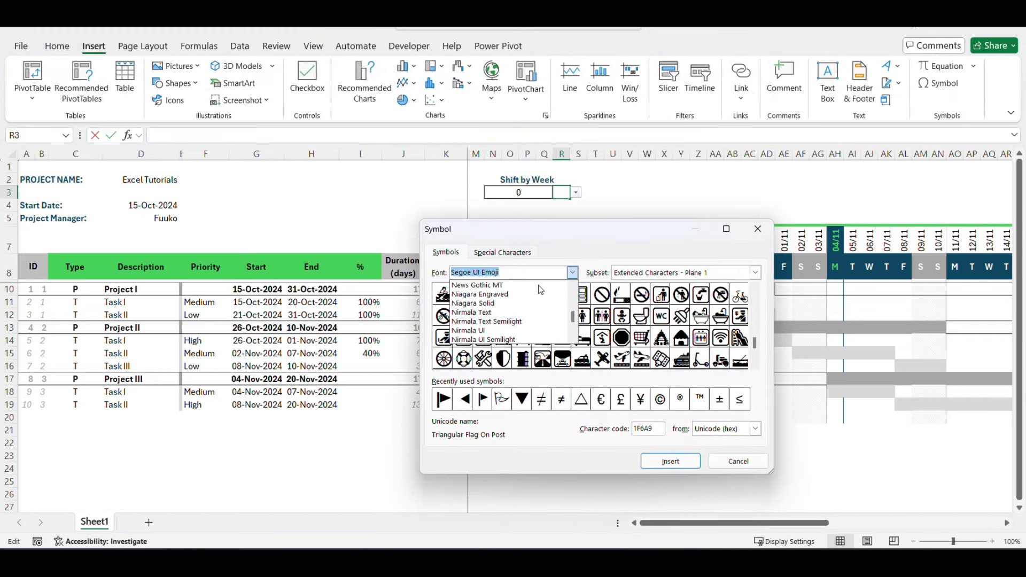
scroll(573, 321, up, 5)
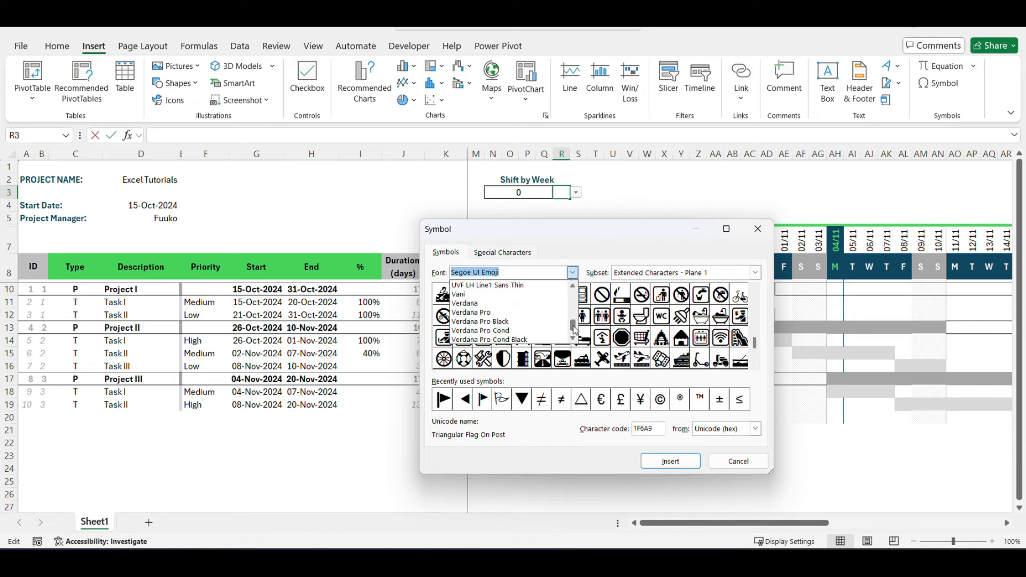
text(win)
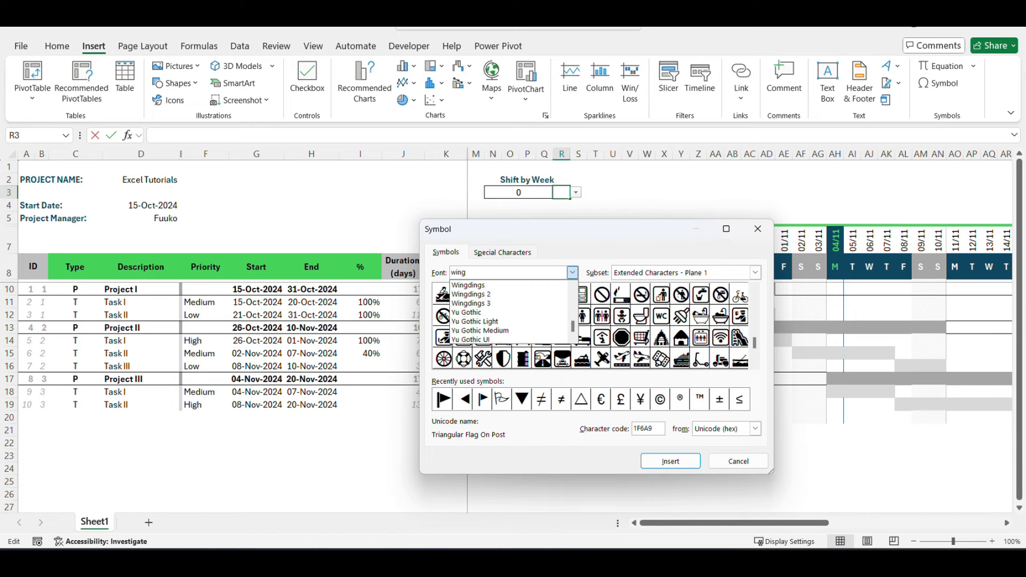
text(g)
click(470, 303)
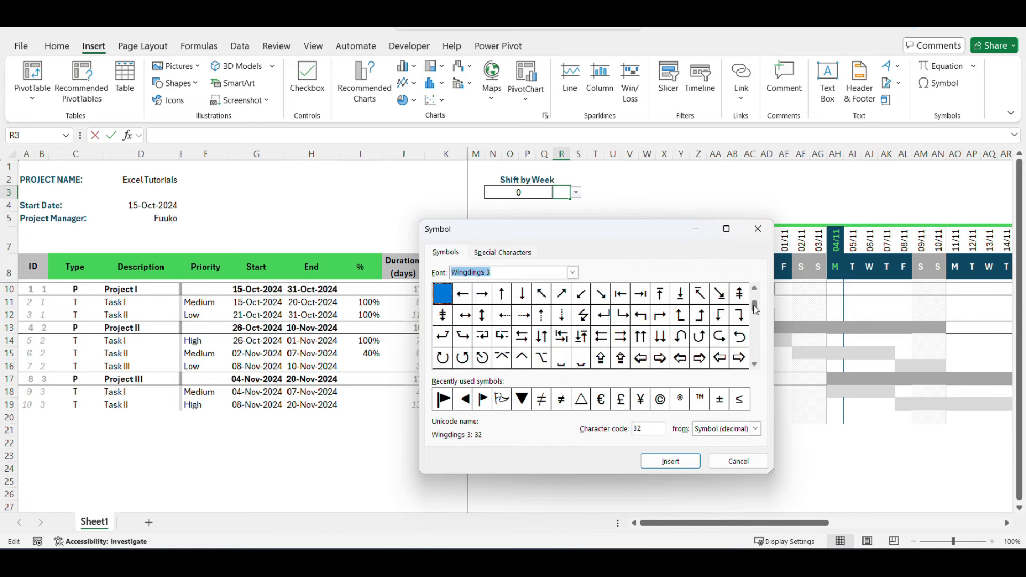
Step: Try to insert the left-pointing solid triangle, Wingdings 3 character 131, into cell R3, and discard the entry
drag(755, 309, 755, 310)
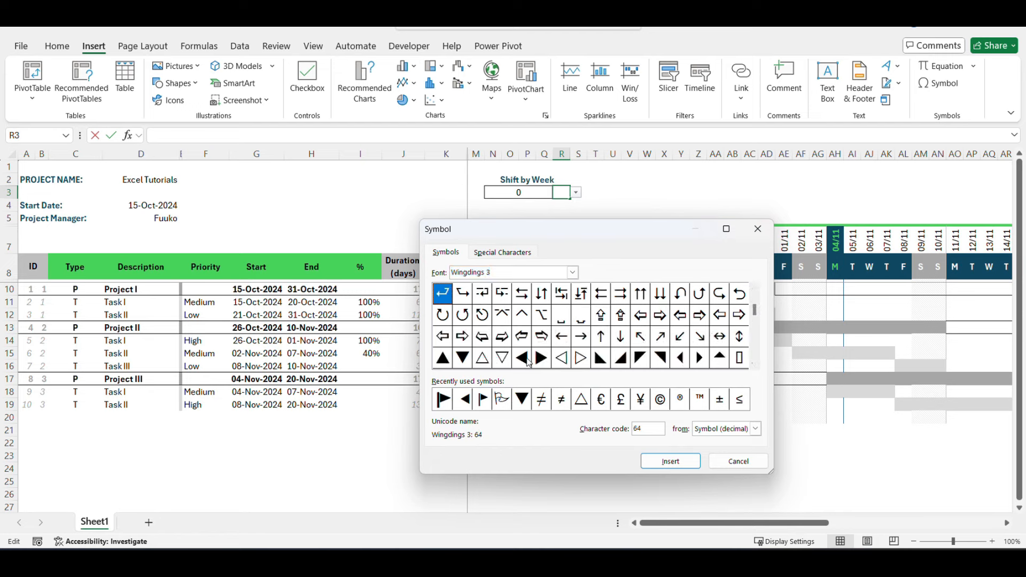
drag(755, 310, 755, 317)
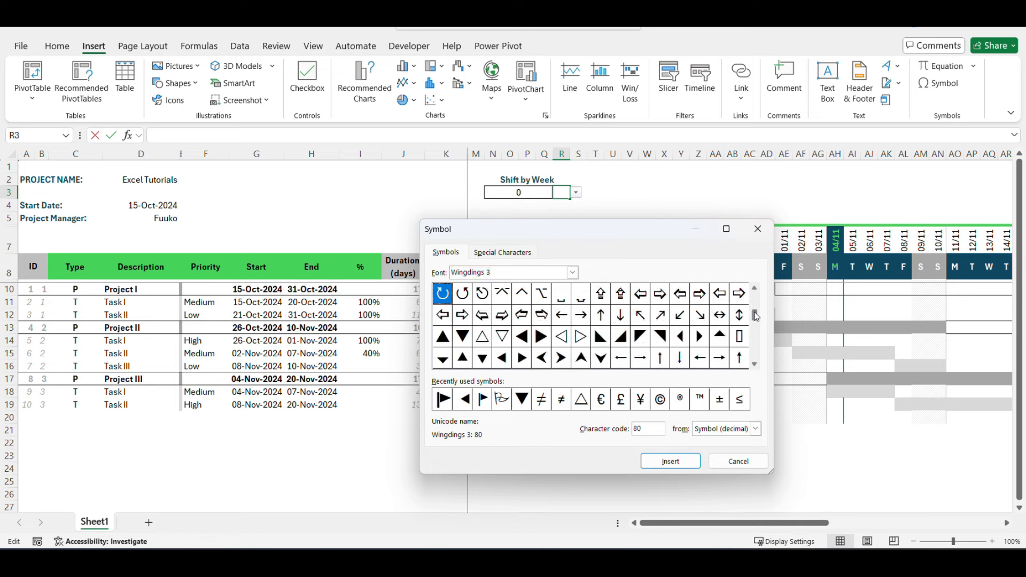
click(503, 357)
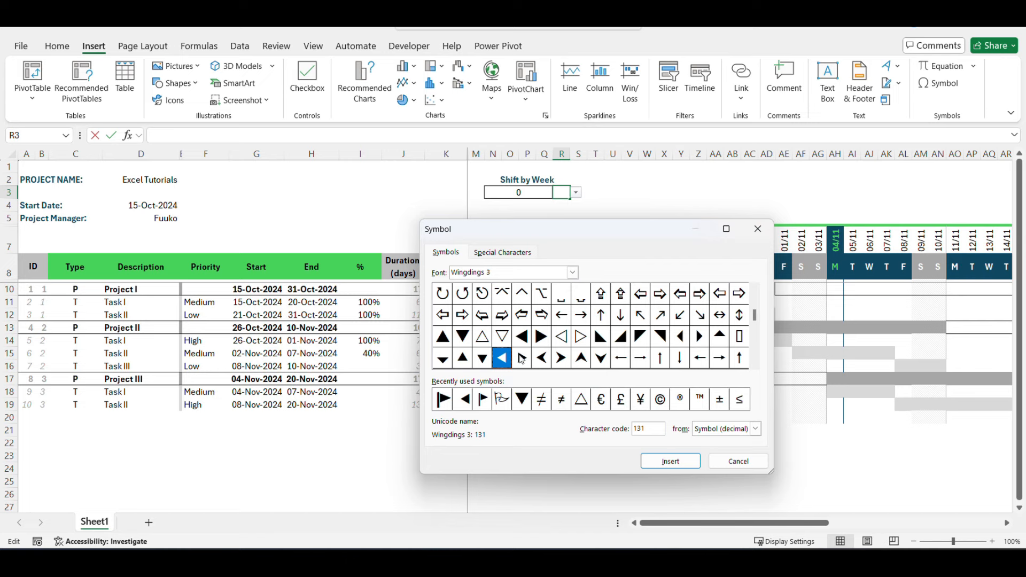
click(668, 460)
click(737, 461)
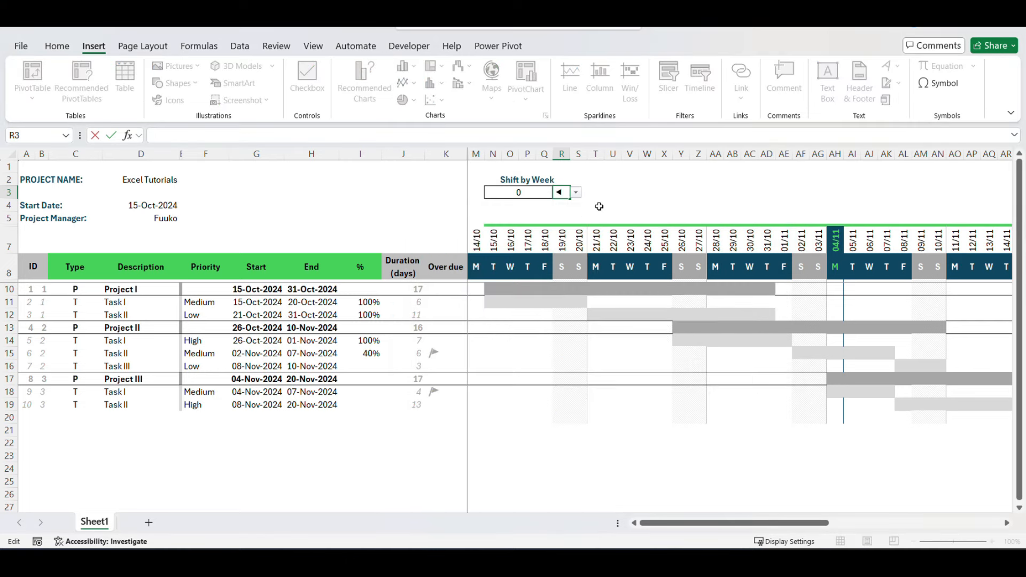
click(602, 194)
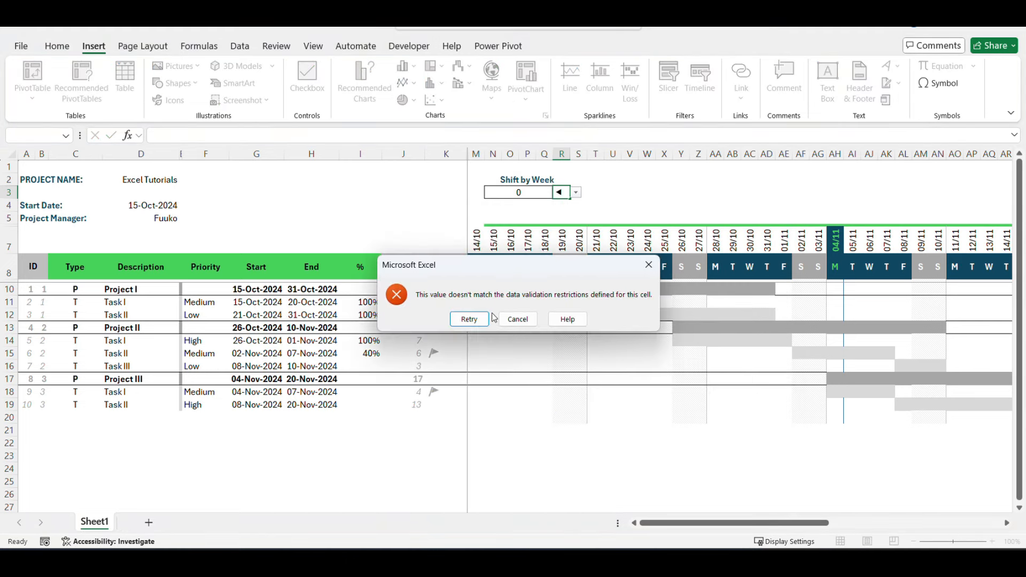
click(518, 319)
click(609, 191)
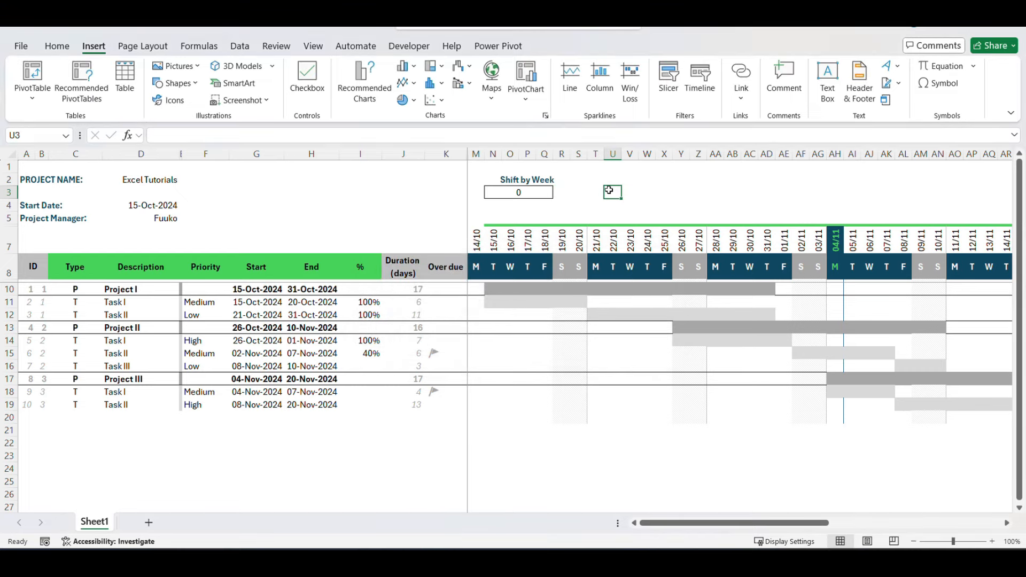
Step: Clear all contents, formats and validation from cell R3 beside the Shift by Week value
click(567, 194)
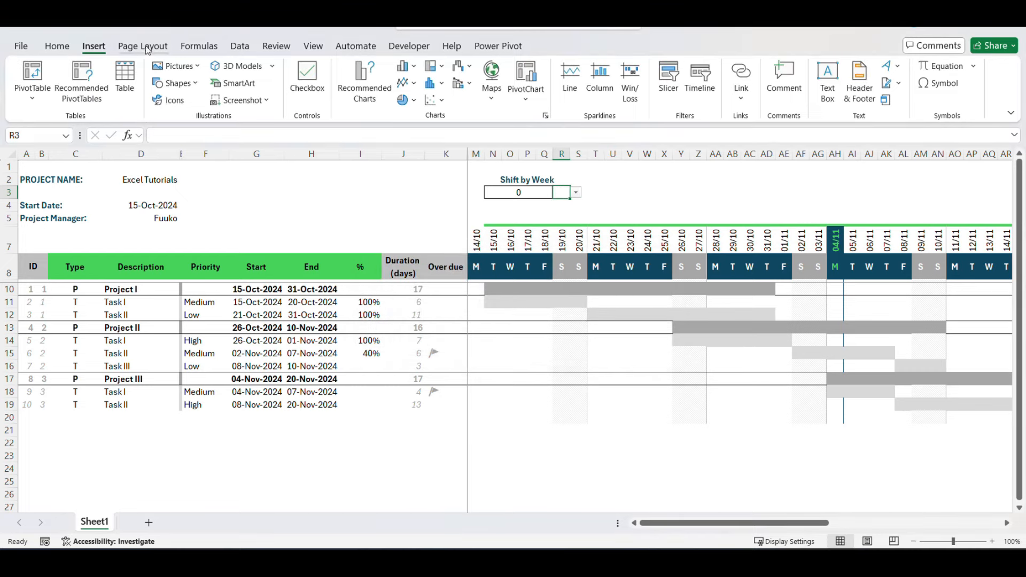
click(57, 46)
click(787, 100)
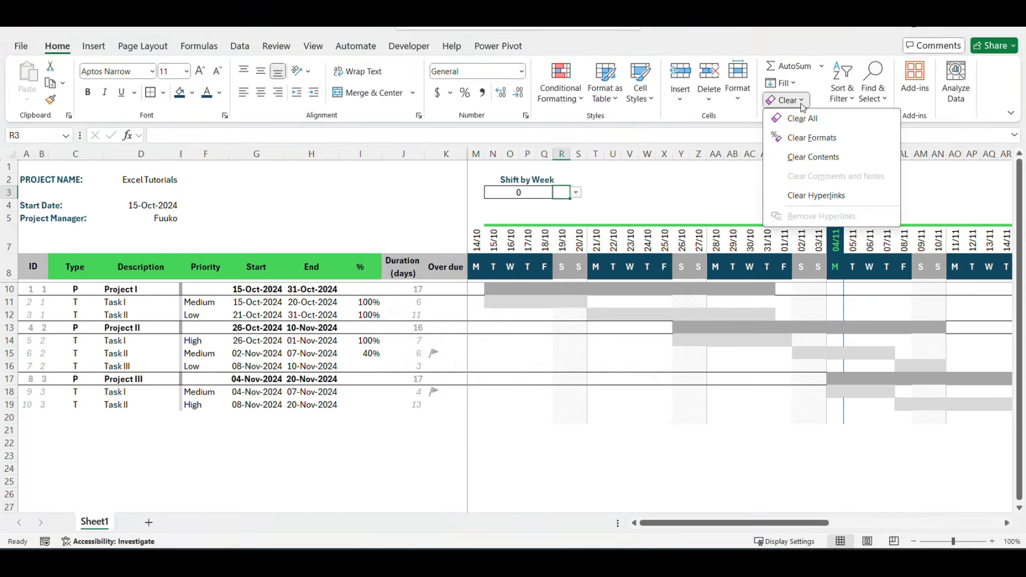
click(786, 117)
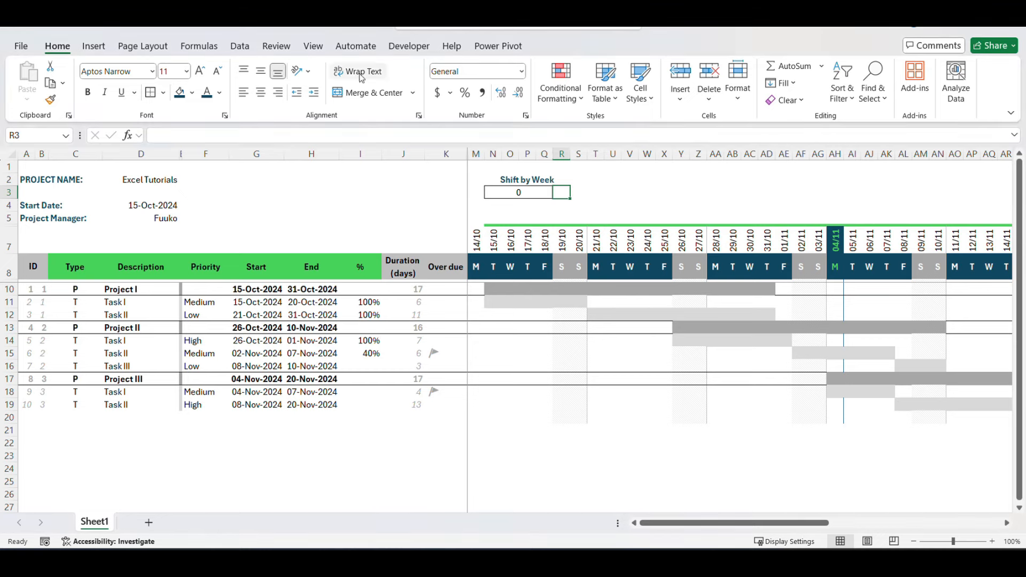
Step: Insert the left-pointing solid triangle, Wingdings 3 character 131, into cell R3
click(94, 46)
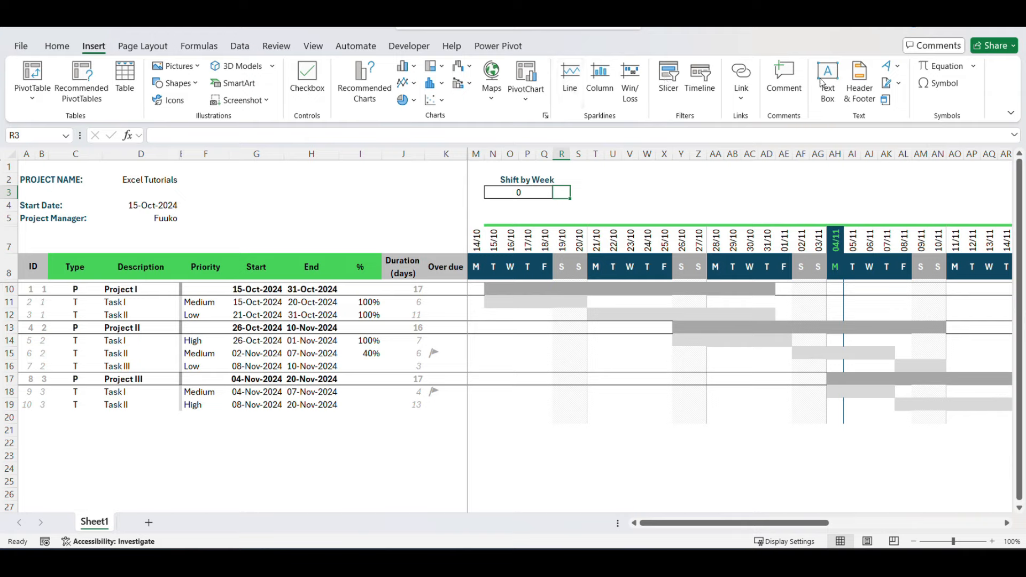
click(939, 83)
click(445, 401)
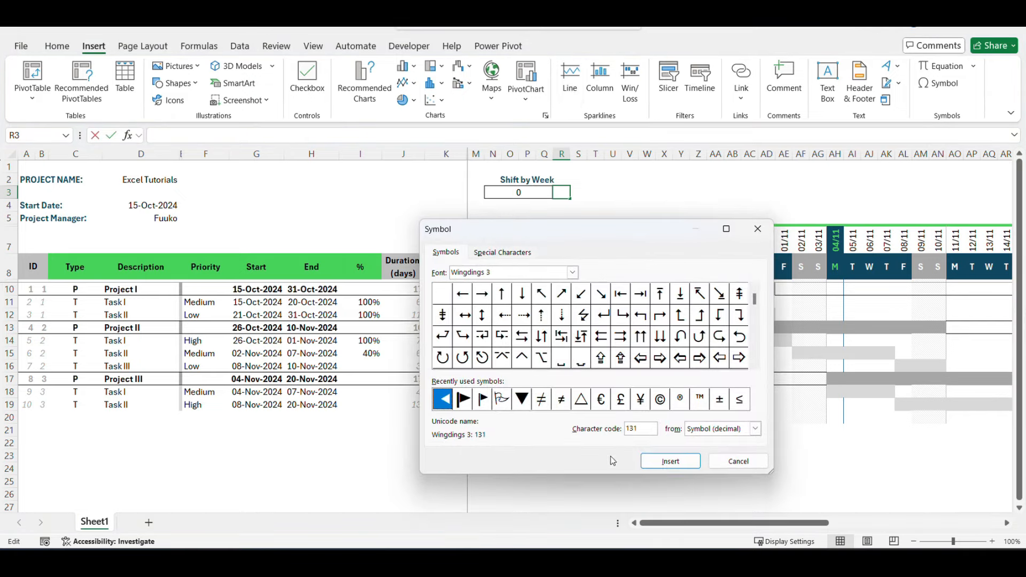
click(670, 461)
click(736, 460)
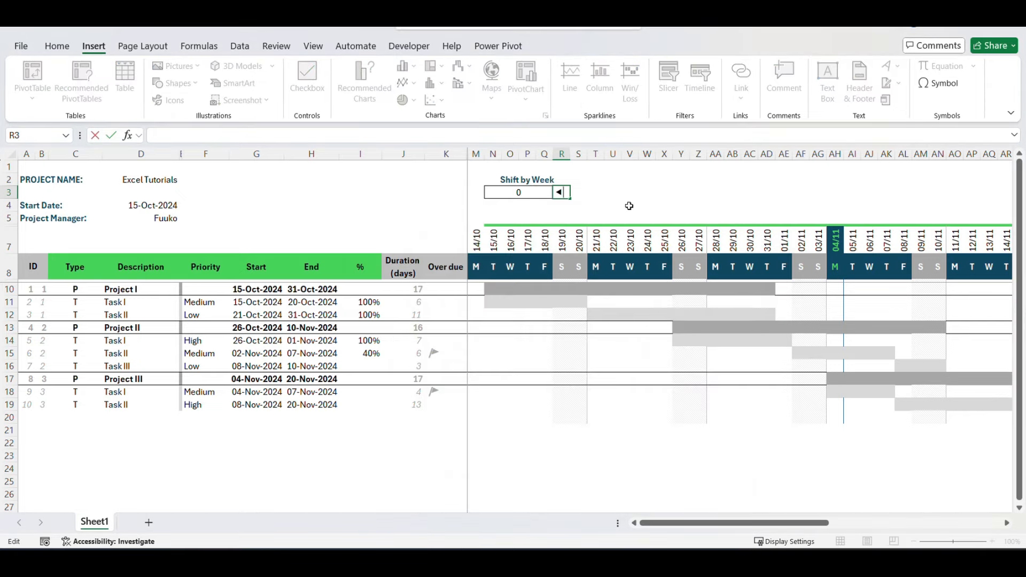
click(630, 206)
Step: Give the triangle cell R3 a light gray fill and a darker gray font color
click(565, 193)
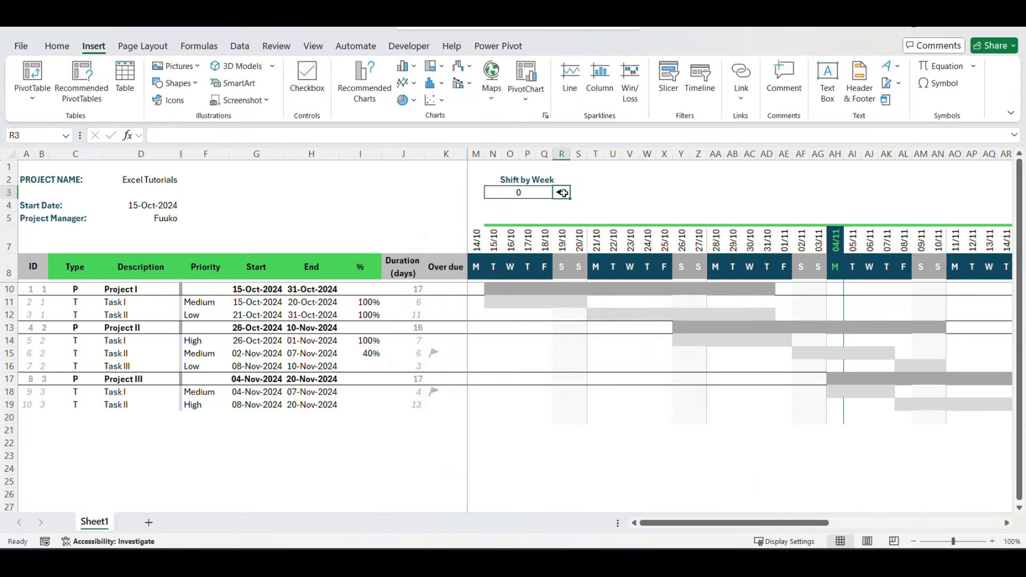
click(58, 46)
click(193, 93)
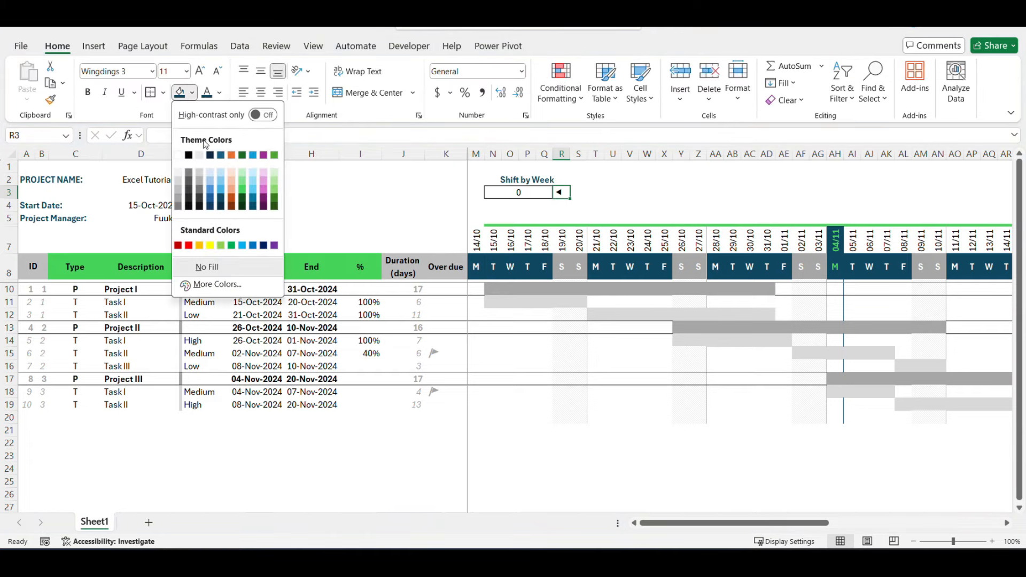
click(201, 157)
click(219, 93)
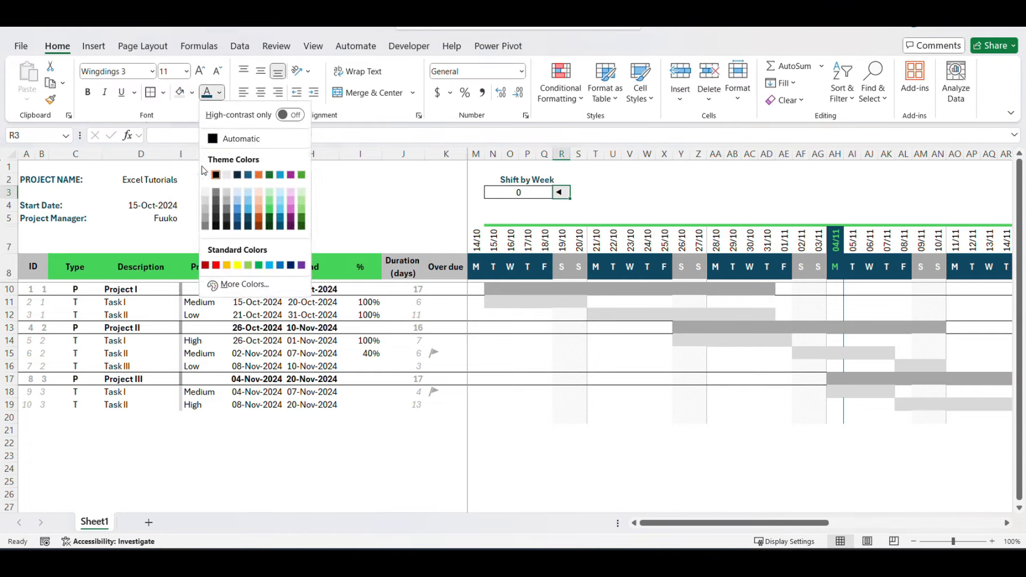
click(206, 227)
click(628, 203)
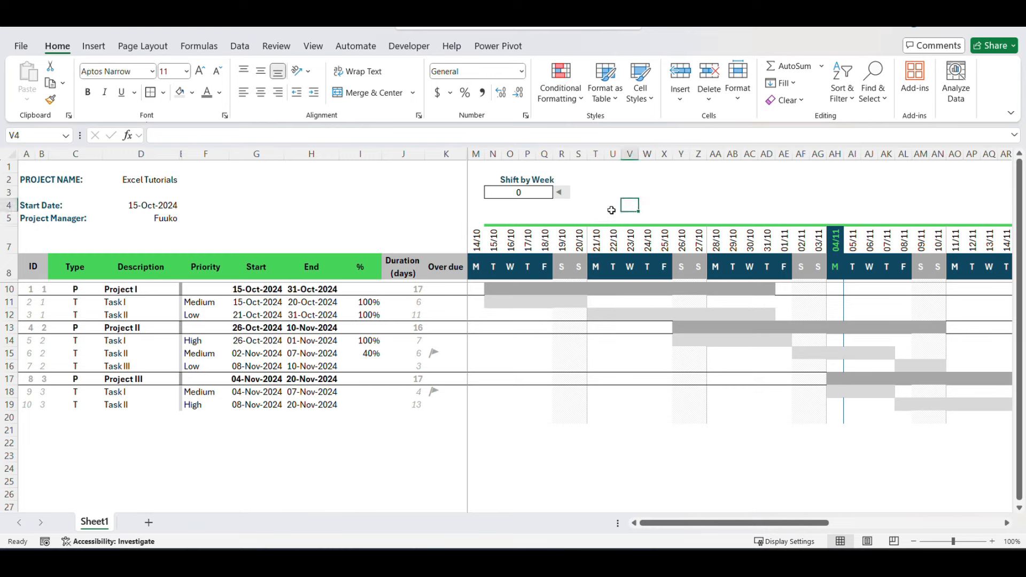
Step: Center the triangle in cell R3 horizontally and align it to the middle vertically
click(564, 193)
click(260, 92)
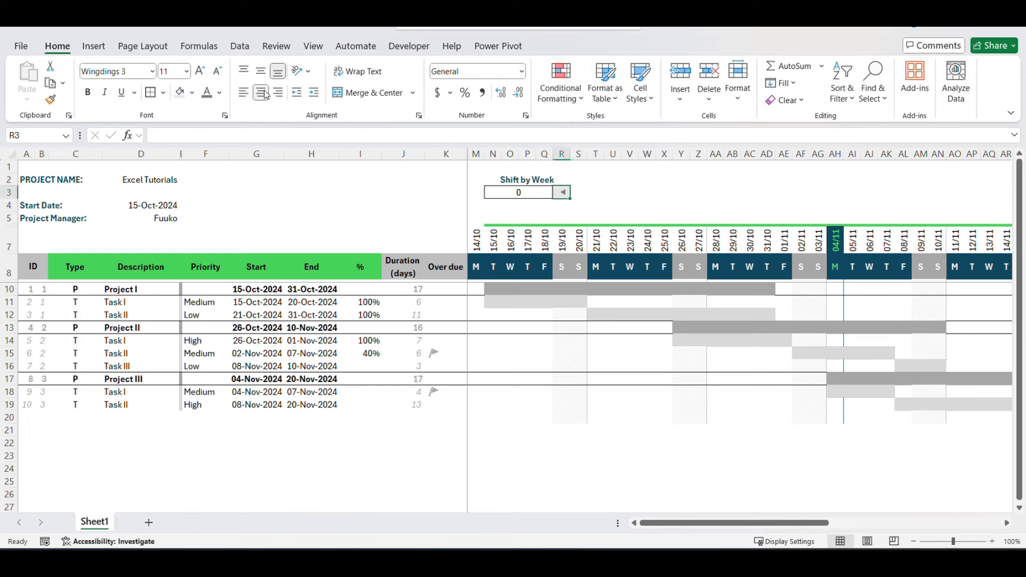
click(261, 73)
click(649, 217)
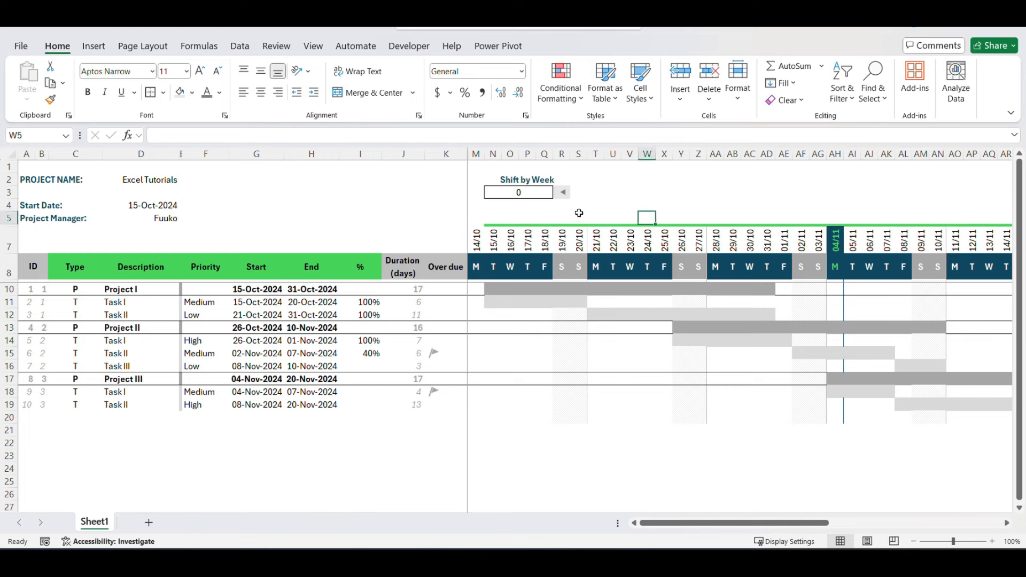
click(522, 194)
click(625, 203)
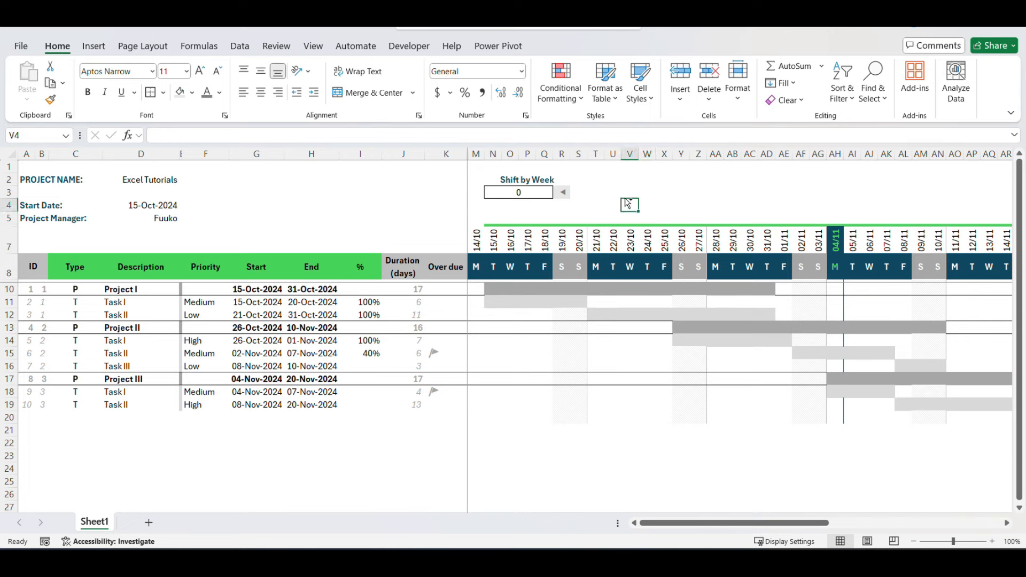
click(615, 183)
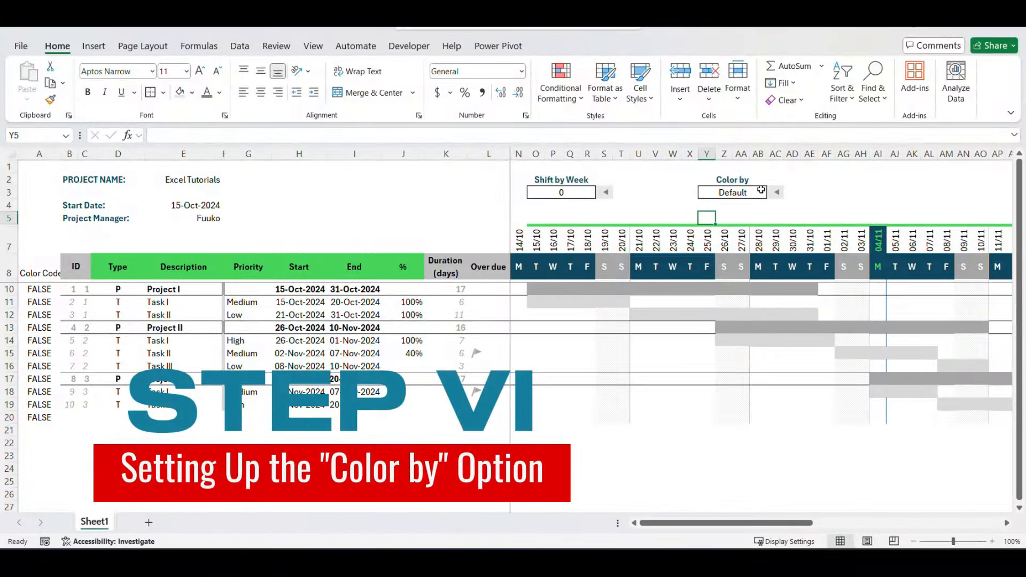
Step: Preview the Color by option on the finished tracker by setting its dropdown in Y3 to Project
click(761, 190)
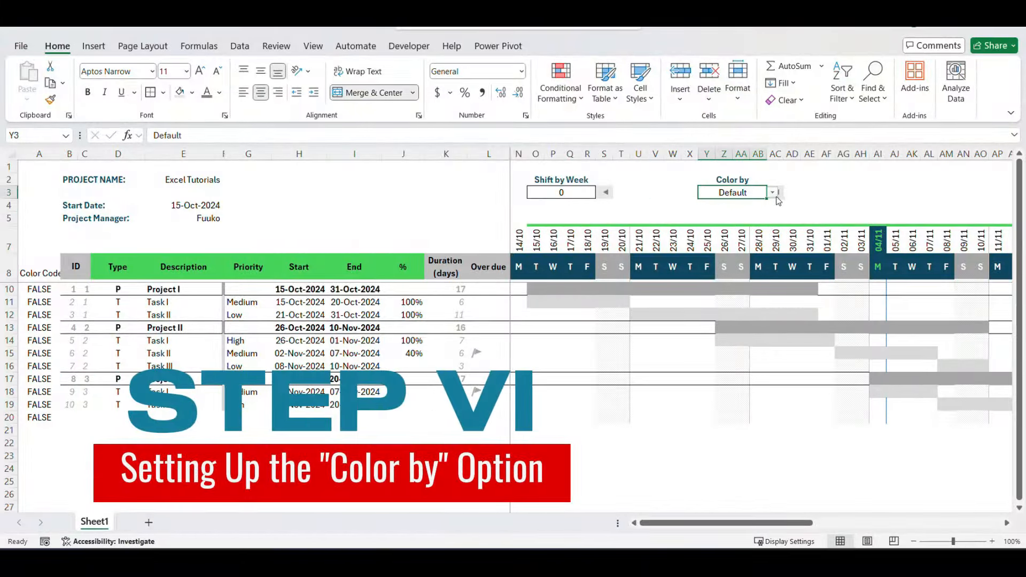
click(772, 192)
click(708, 217)
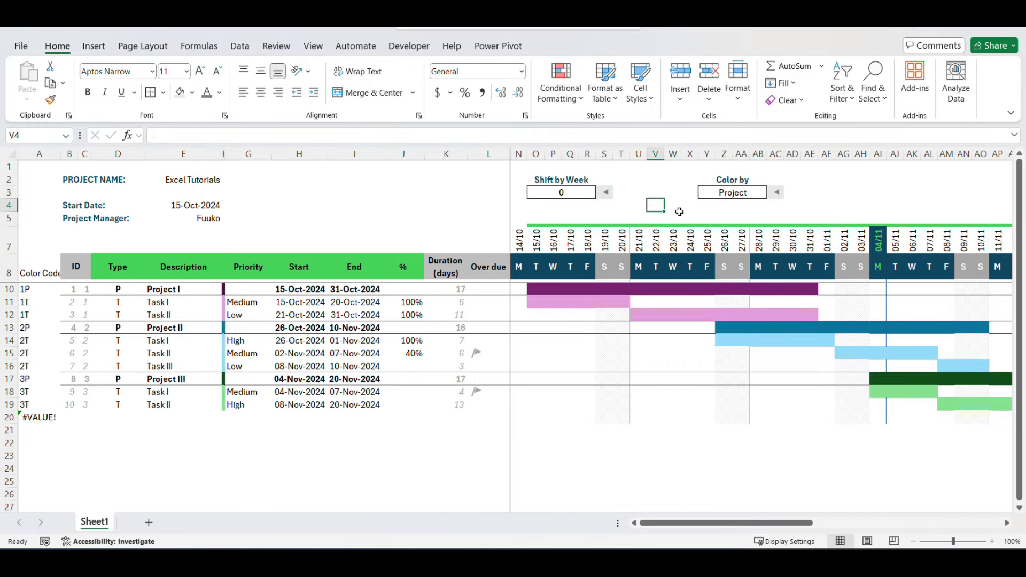
click(689, 216)
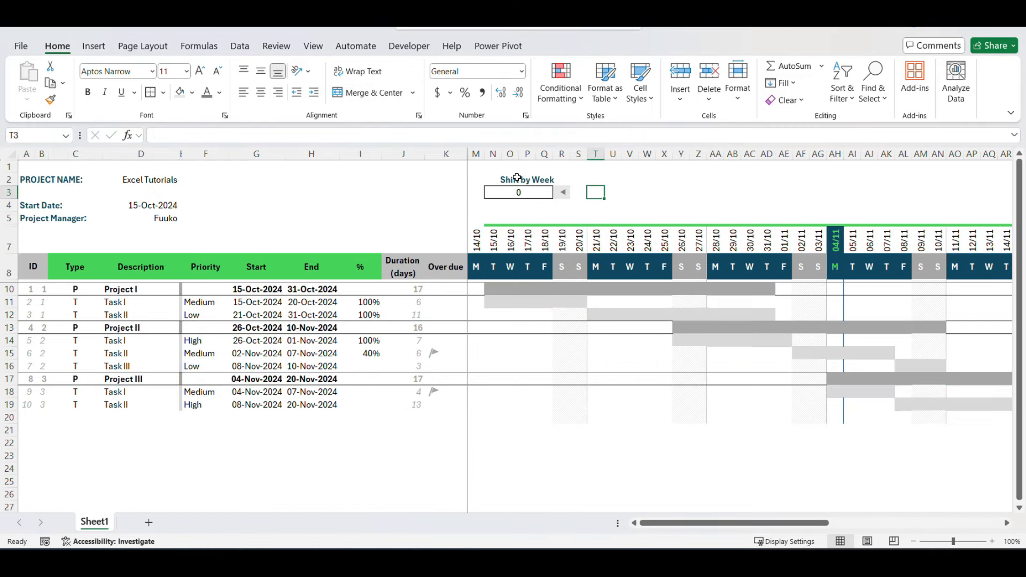
Step: Copy the Shift by Week label, value cell and triangle in N2:R3 and paste them starting at X2
click(523, 180)
drag(521, 190, 564, 192)
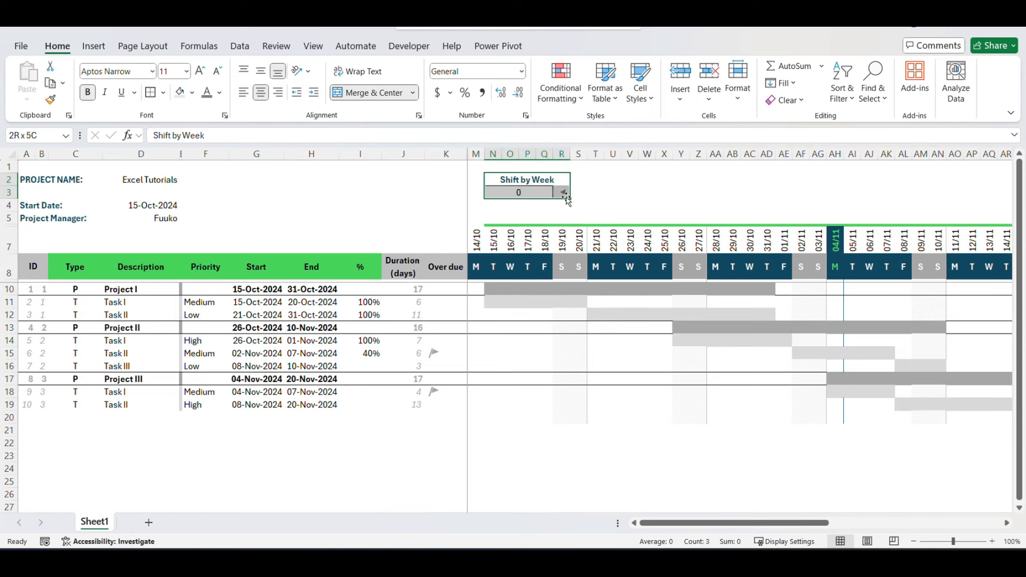
key(ctrl+c)
click(657, 184)
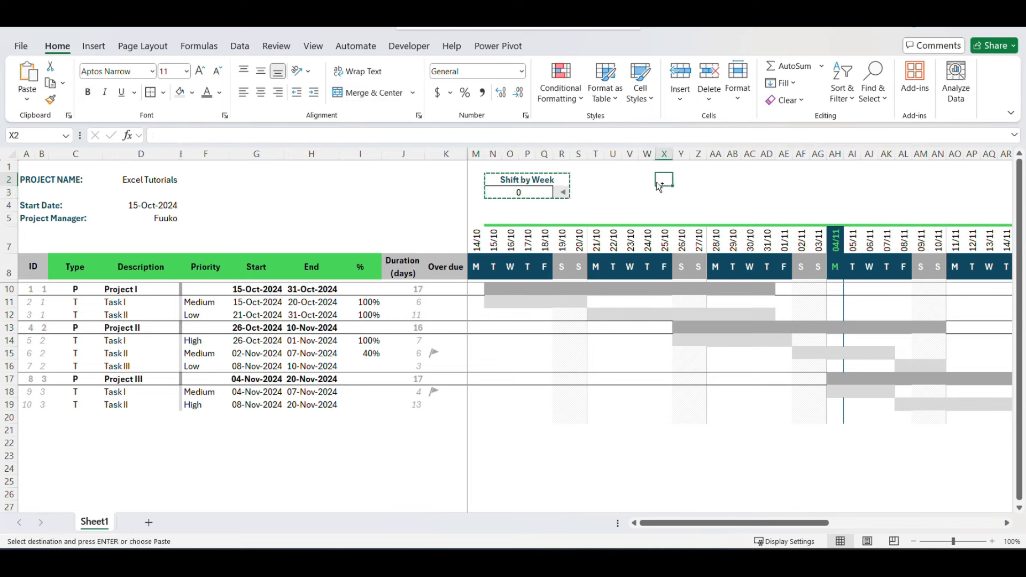
key(ctrl+v)
Step: Change the label of the pasted block in X2 to "Color by"
text(Co)
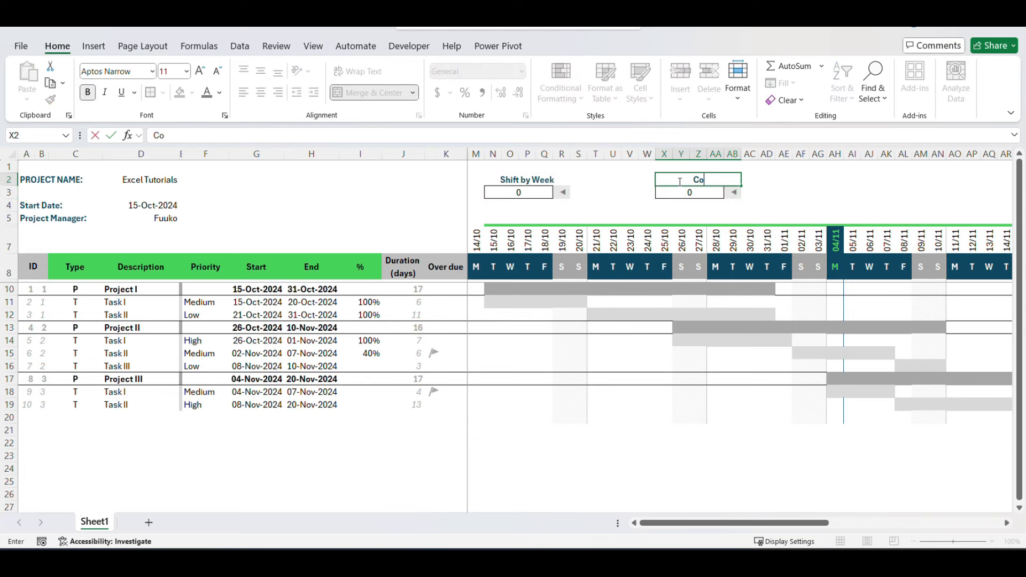
text(lor by)
key(ctrl+Return)
click(803, 204)
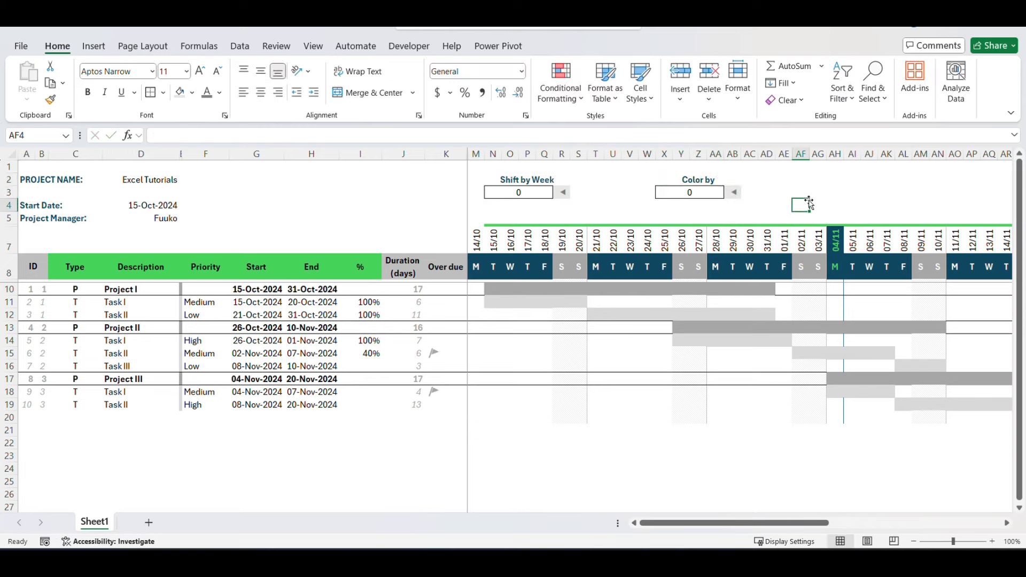
Step: Open the data validation settings for the Color by value cell X3
click(683, 194)
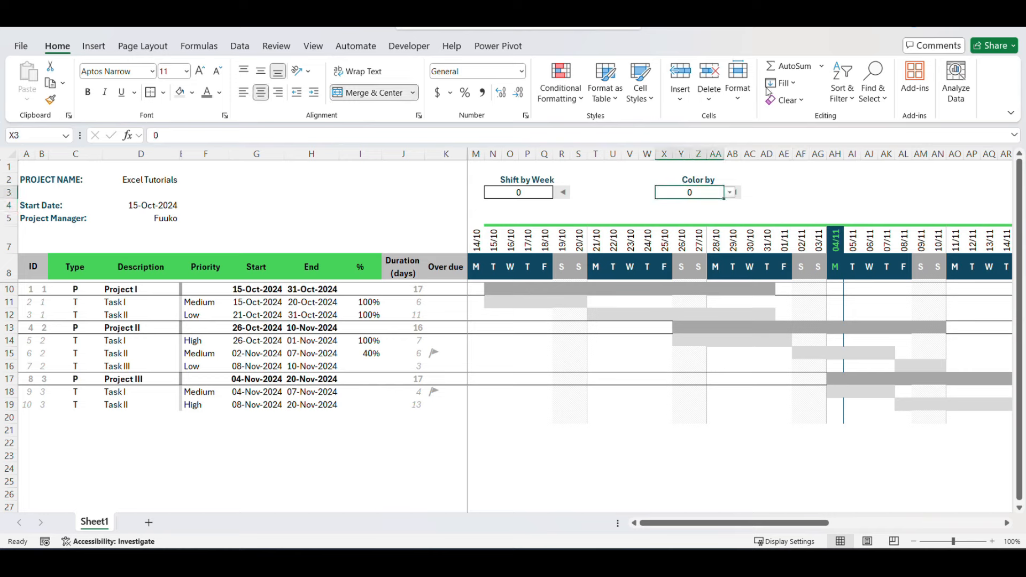
click(240, 45)
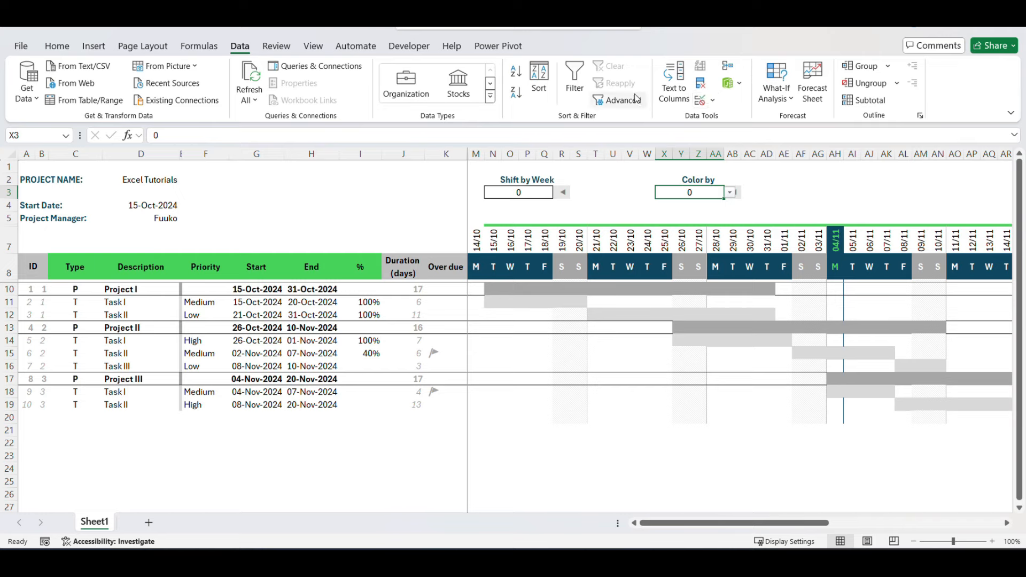
click(712, 100)
click(718, 119)
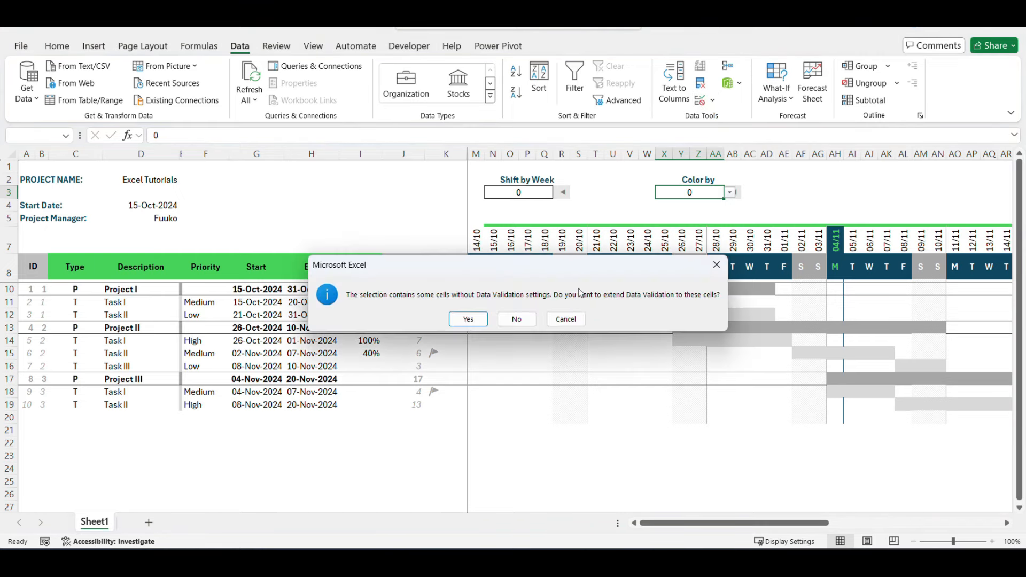
click(717, 264)
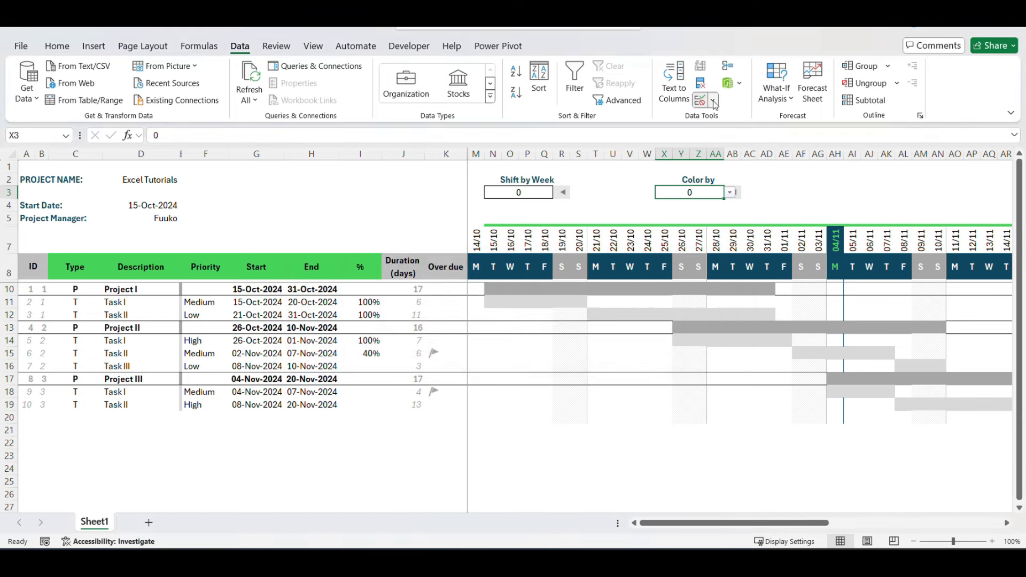
Step: Extend data validation to the whole merged "Color by" cell and replace its list source with Default,Project,Priority,Over due
click(712, 100)
click(718, 119)
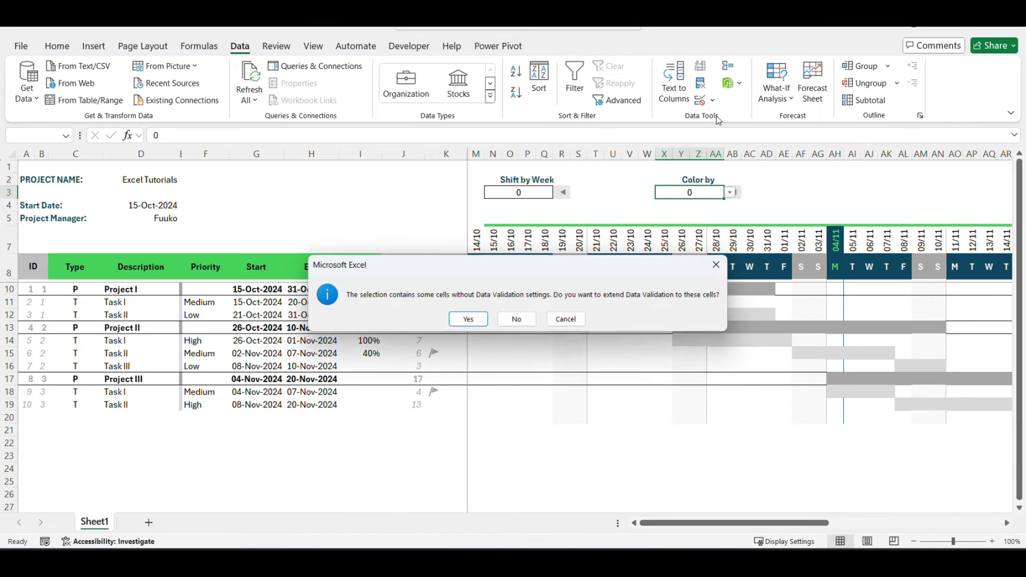
click(469, 319)
click(576, 372)
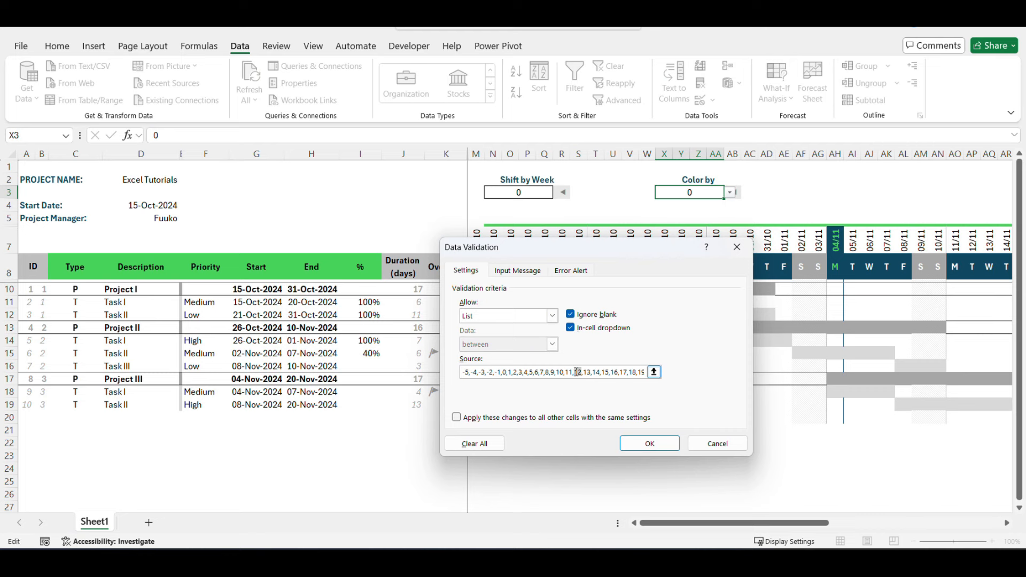
key(Delete)
key(Delete)
key(Delete)
key(Delete)
key(Delete)
key(Delete)
key(Delete)
key(Delete)
key(Delete)
key(Delete)
key(Delete)
key(Delete)
key(Delete)
key(Delete)
drag(576, 372, 763, 376)
key(Delete)
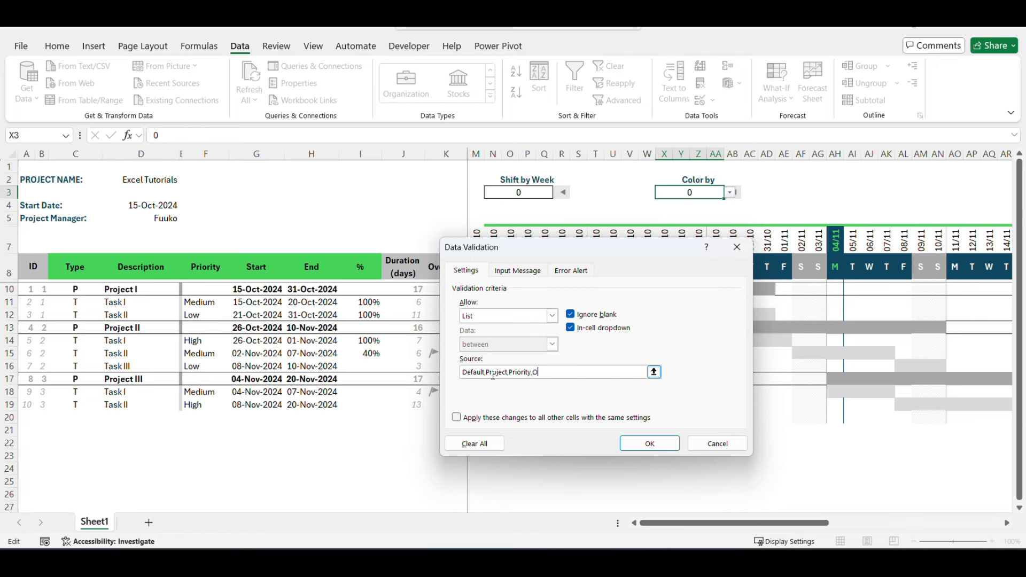
text(er due)
click(649, 443)
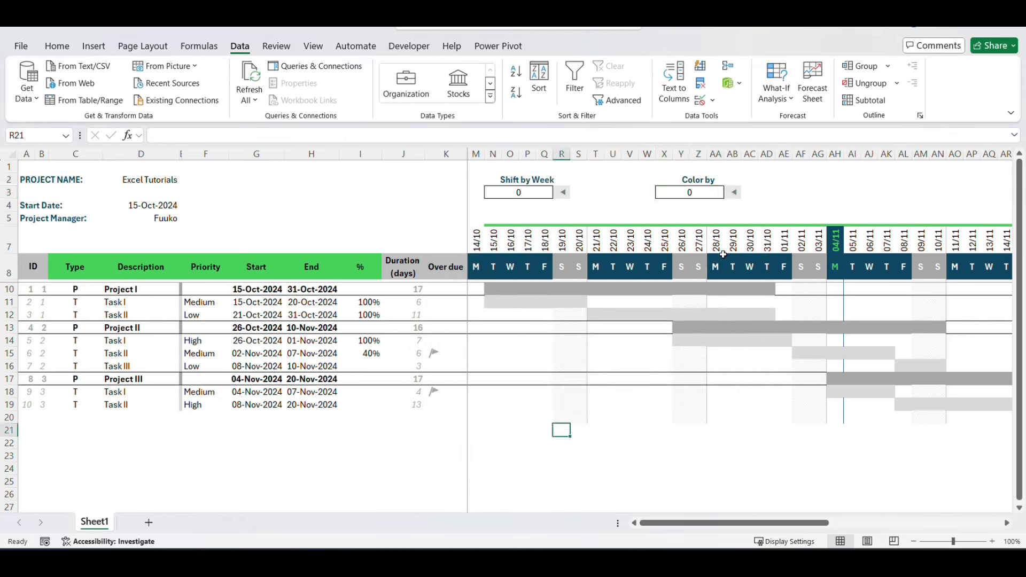
Step: Check the choices offered by the "Color by" dropdown and choose Project
click(729, 193)
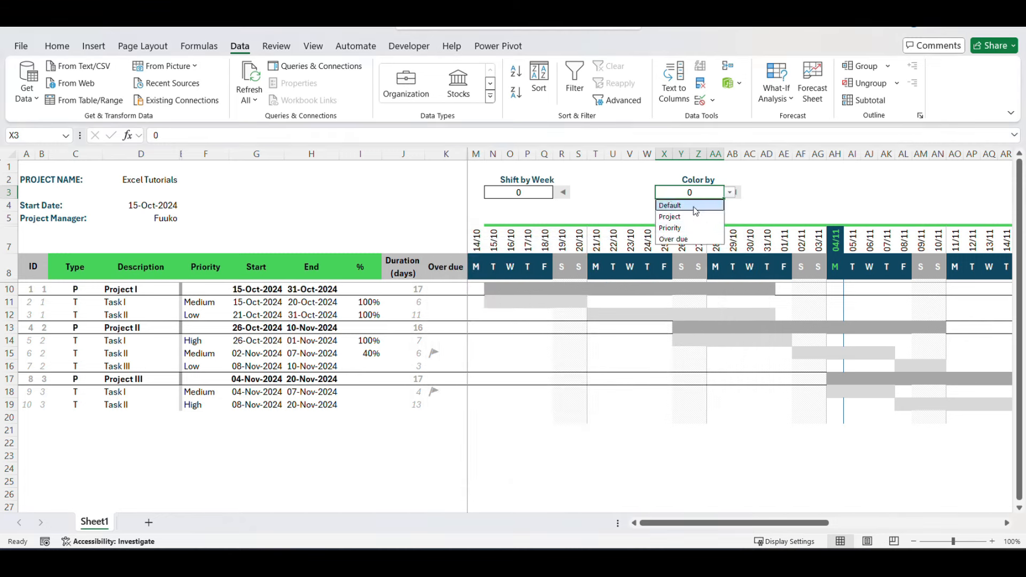
click(620, 207)
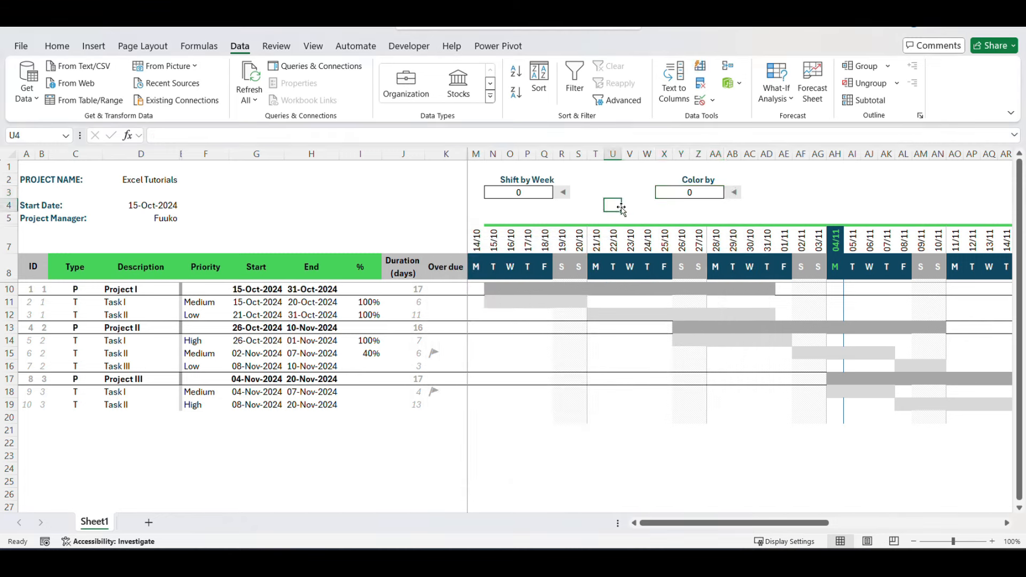
click(675, 189)
click(730, 196)
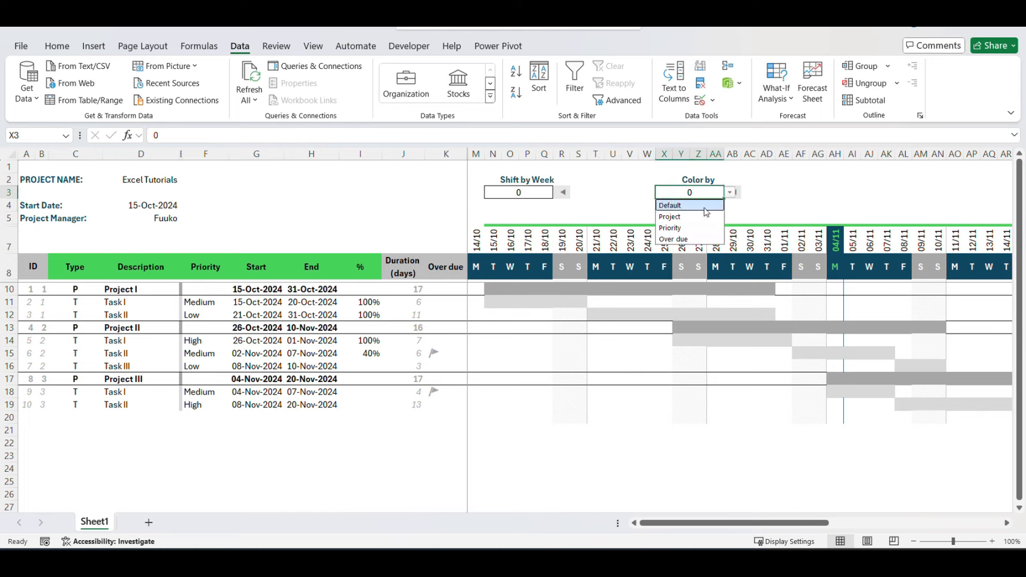
click(611, 205)
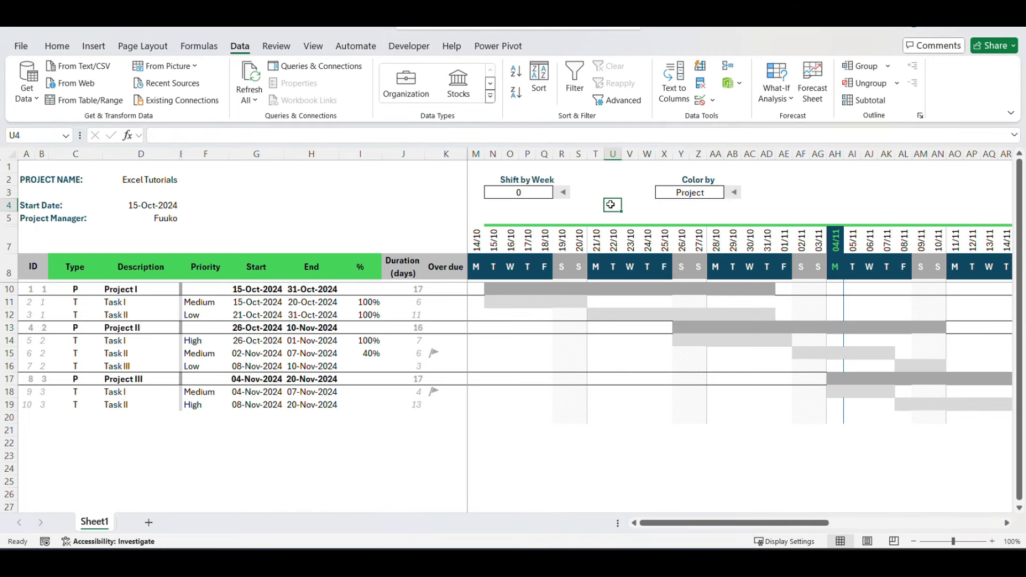
Step: Unmerge the "Shift by Week" heading and merge and center it across N2:Q2 only
click(509, 178)
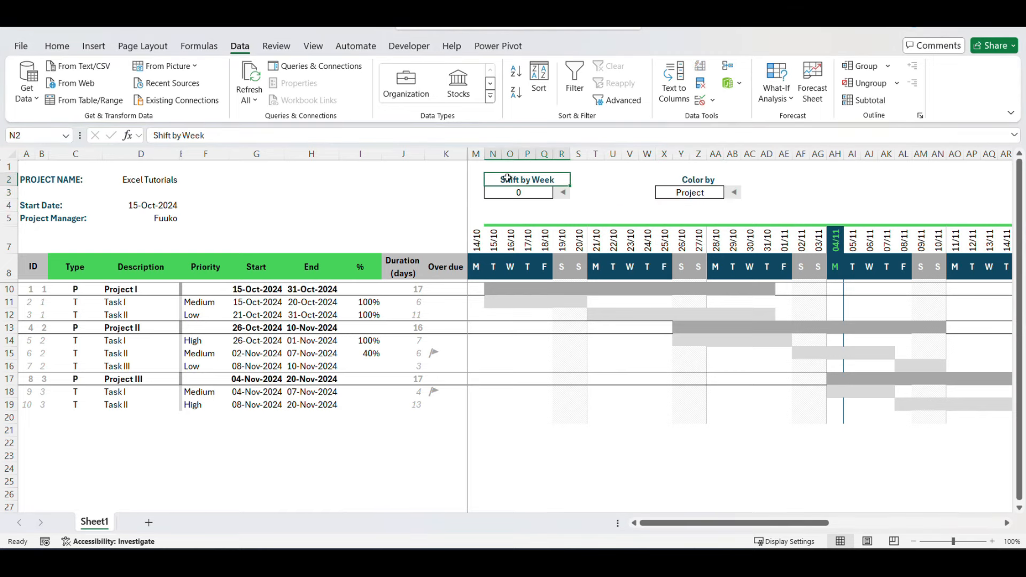
click(62, 50)
click(372, 93)
shift+click(546, 178)
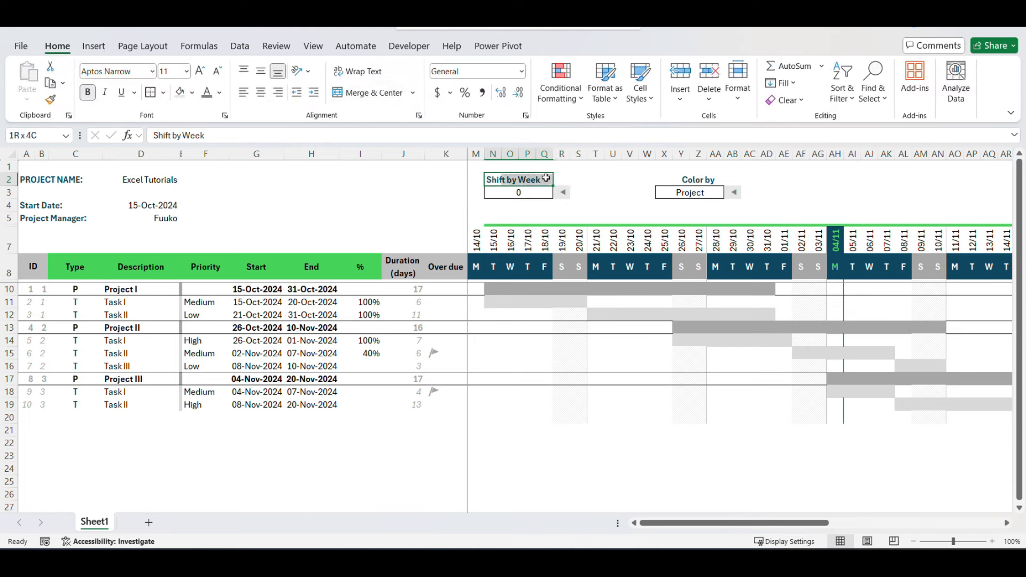
click(360, 92)
click(574, 180)
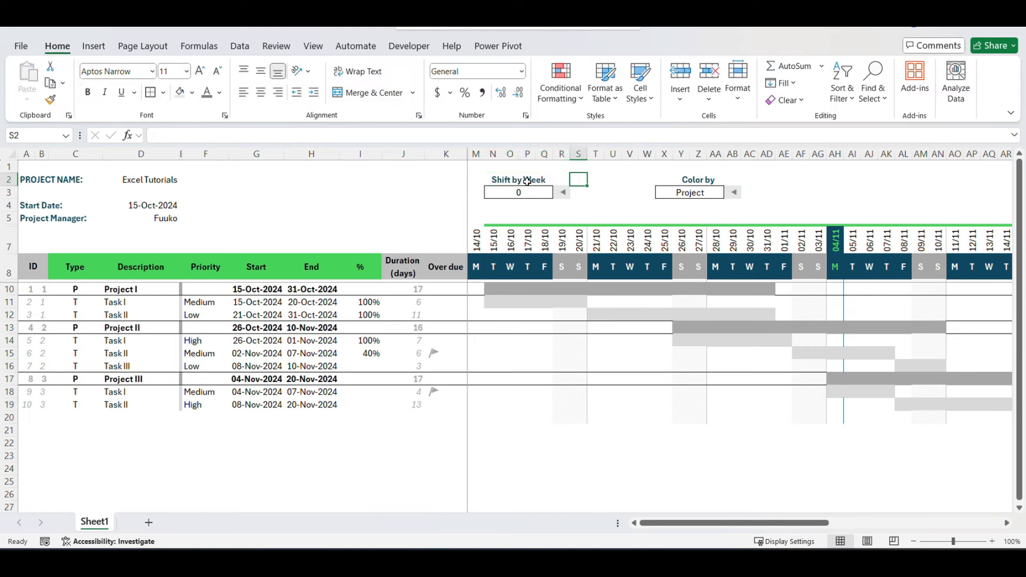
Step: Unmerge the "Color by" heading and merge and center it across X2:AA2 only
click(656, 178)
click(367, 92)
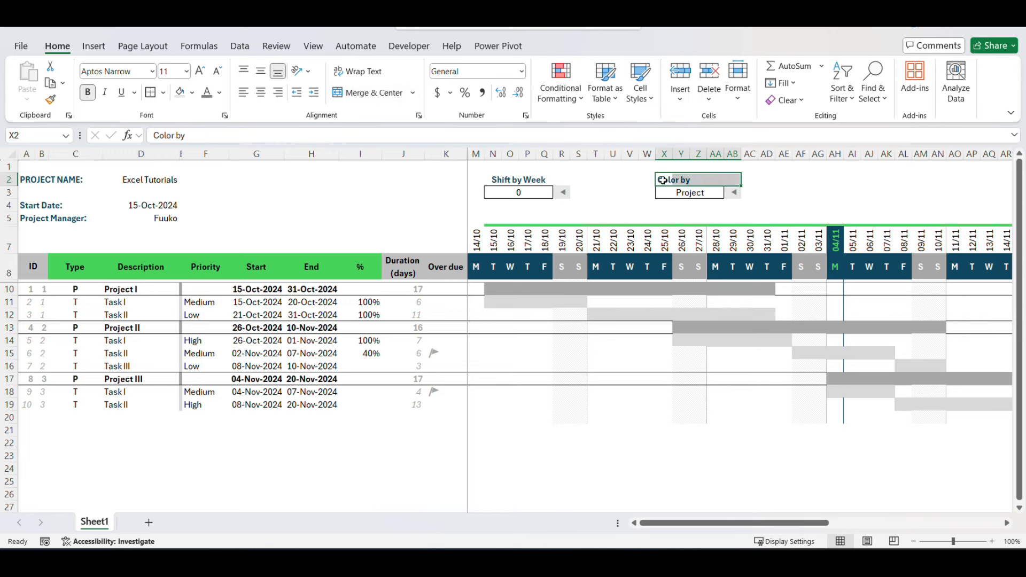
shift+click(710, 179)
click(369, 93)
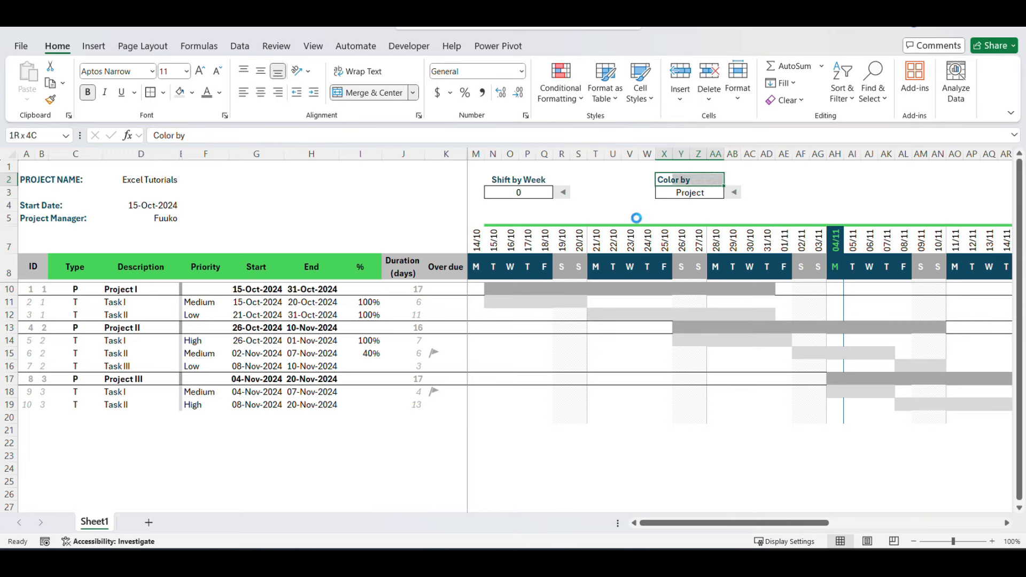
click(678, 179)
click(629, 205)
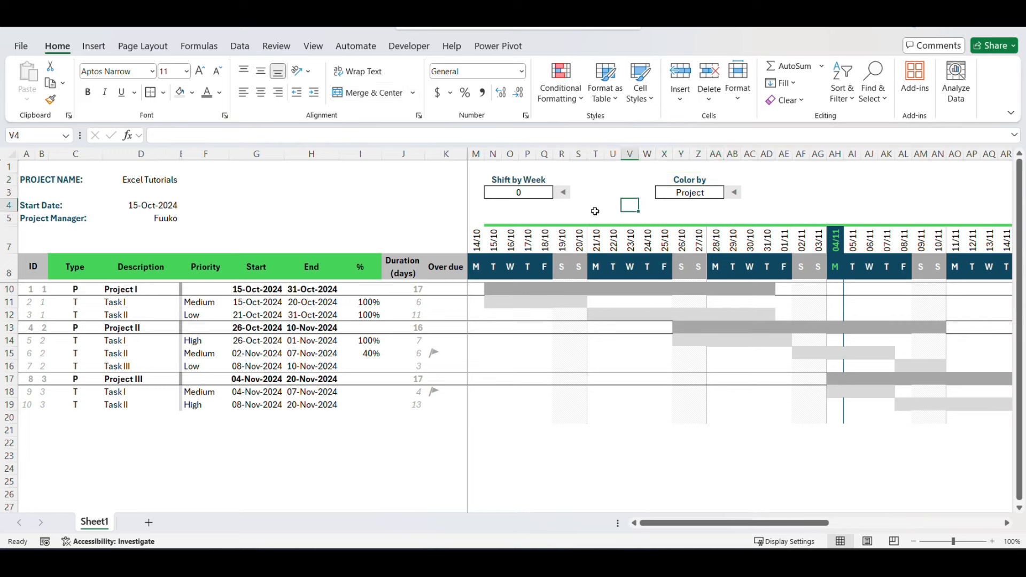
click(543, 205)
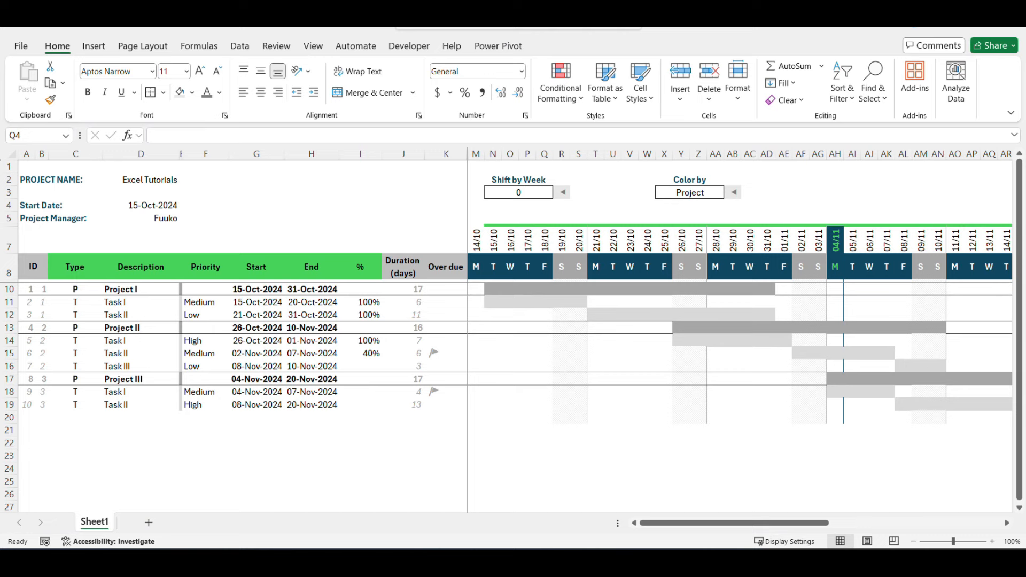
Step: Insert a new column before the ID column and head it "Color Code" in cell A8
click(26, 154)
right_click(27, 155)
click(60, 290)
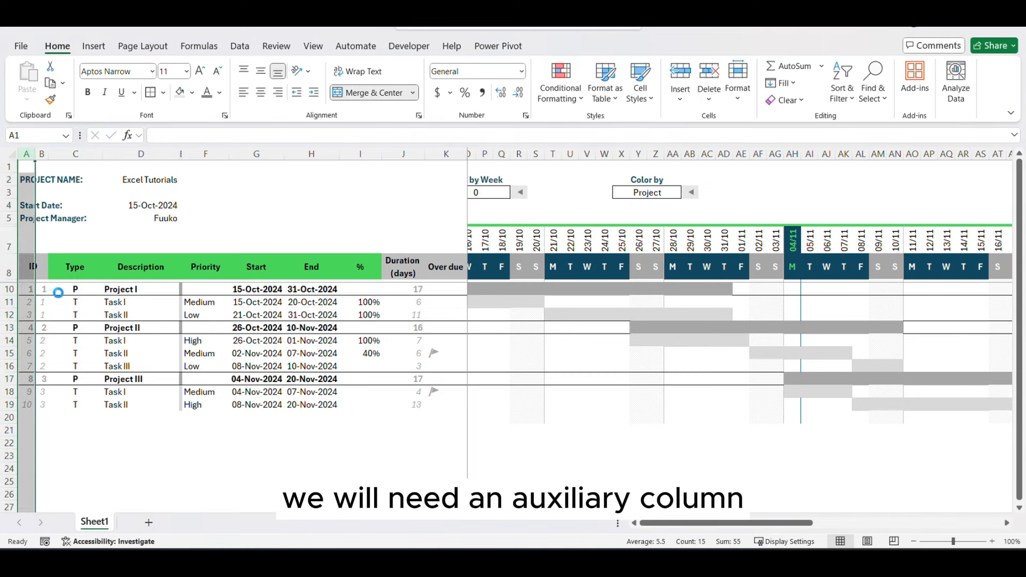
click(35, 269)
text(Col)
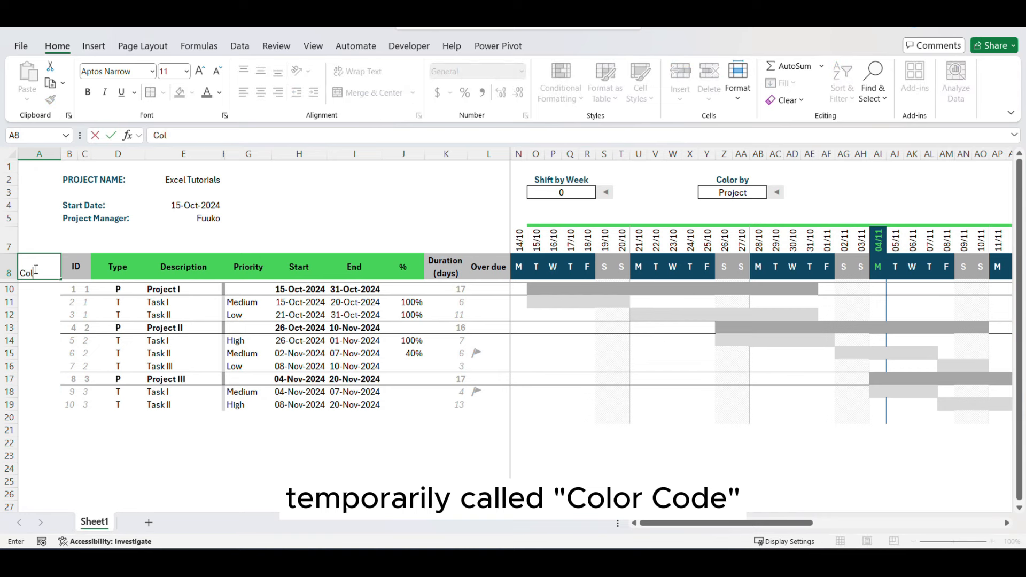
text(or Code)
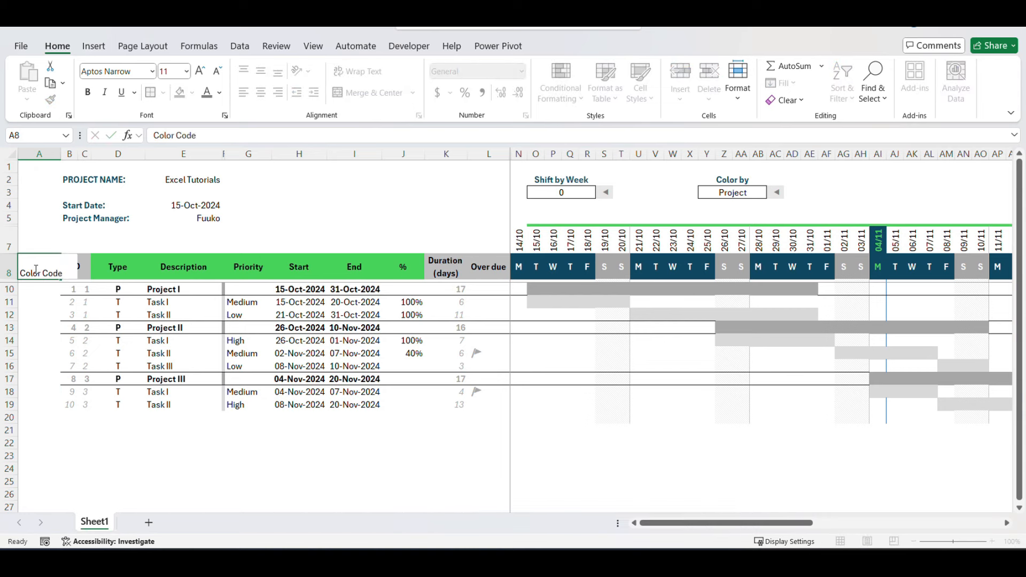
key(Return)
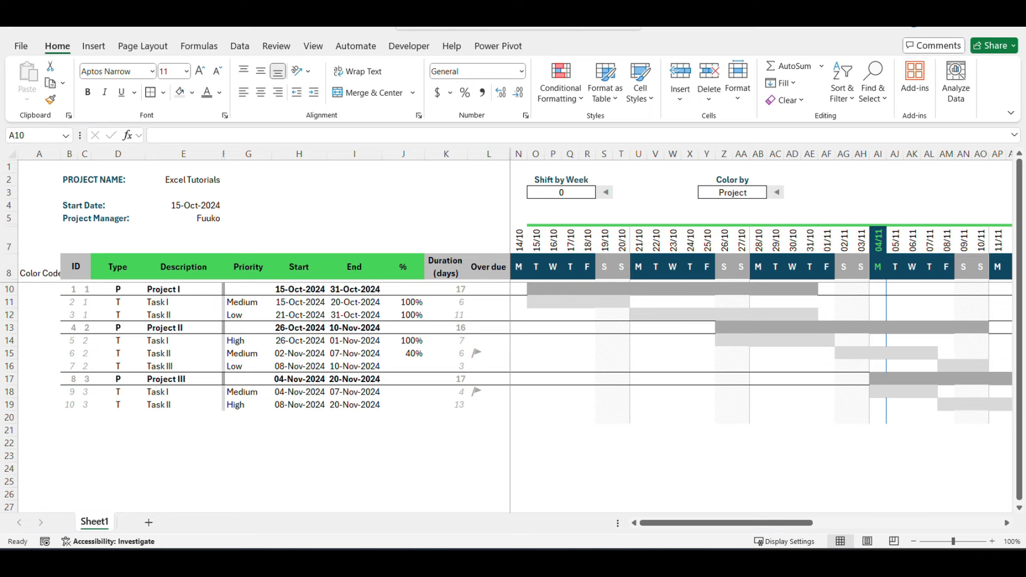
Step: Enter the formula =IF($Y$3="Project",MOD(C10,5)&D10) in cell A10 of the Color Code column
click(38, 290)
click(169, 137)
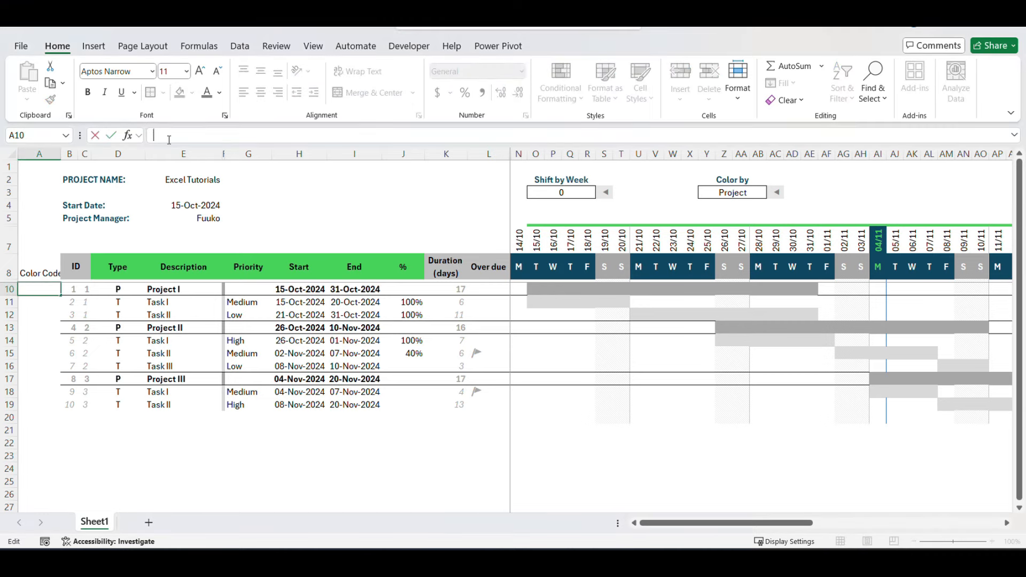
text(=if()
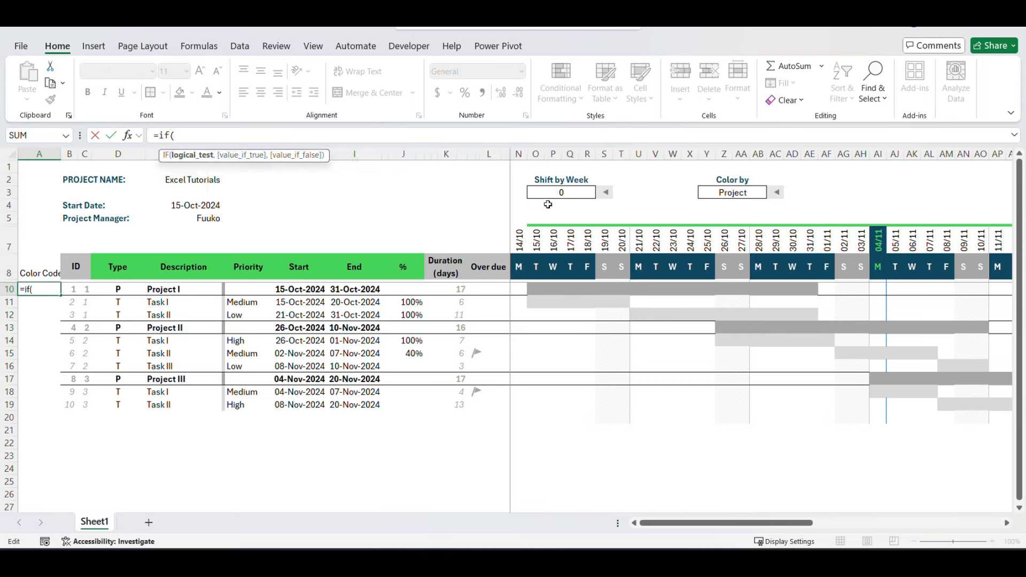
click(710, 194)
key(F4)
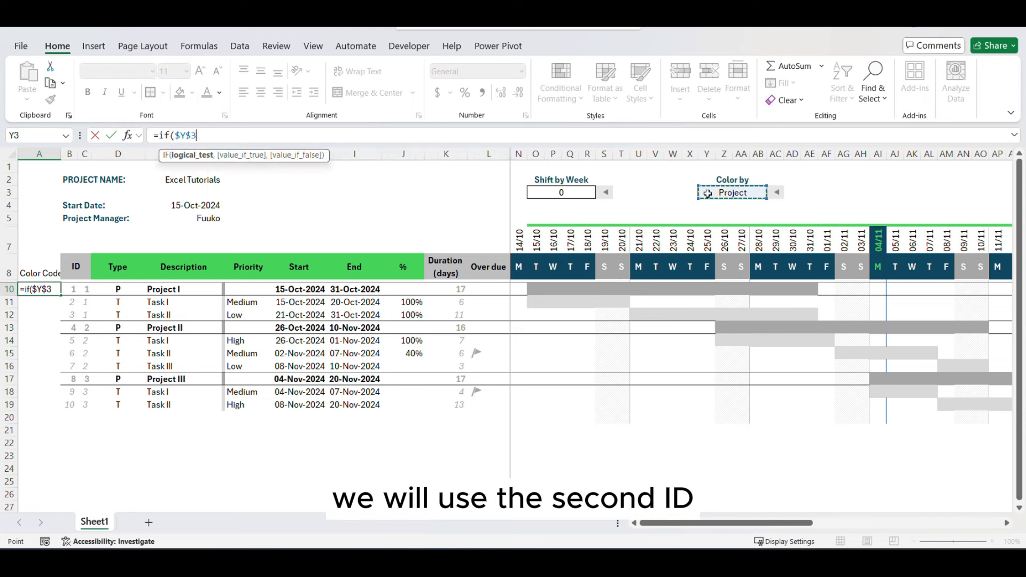
text(="pr)
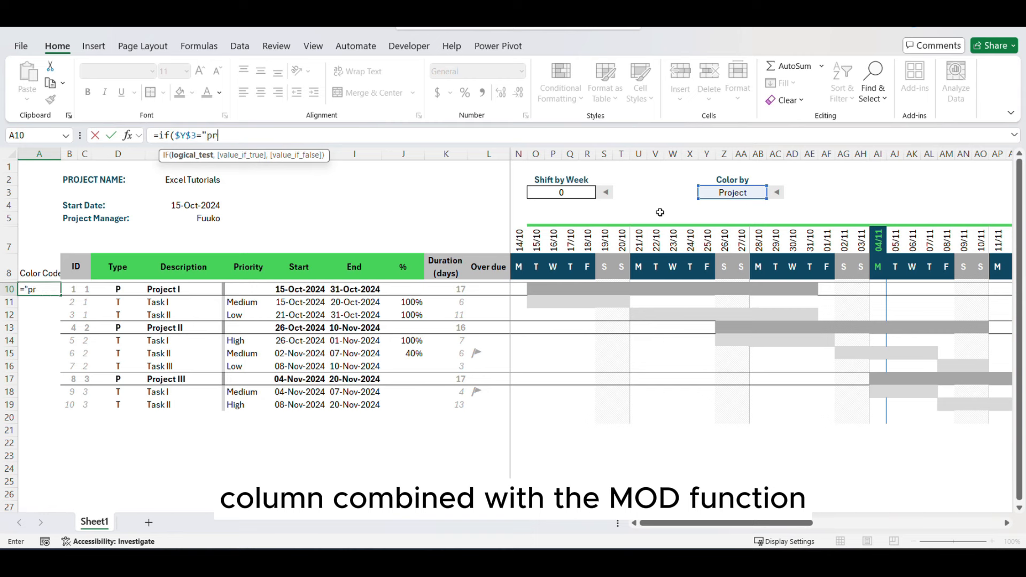
text(o)
key(BackSpace)
key(BackSpace)
key(BackSpace)
text(Pr)
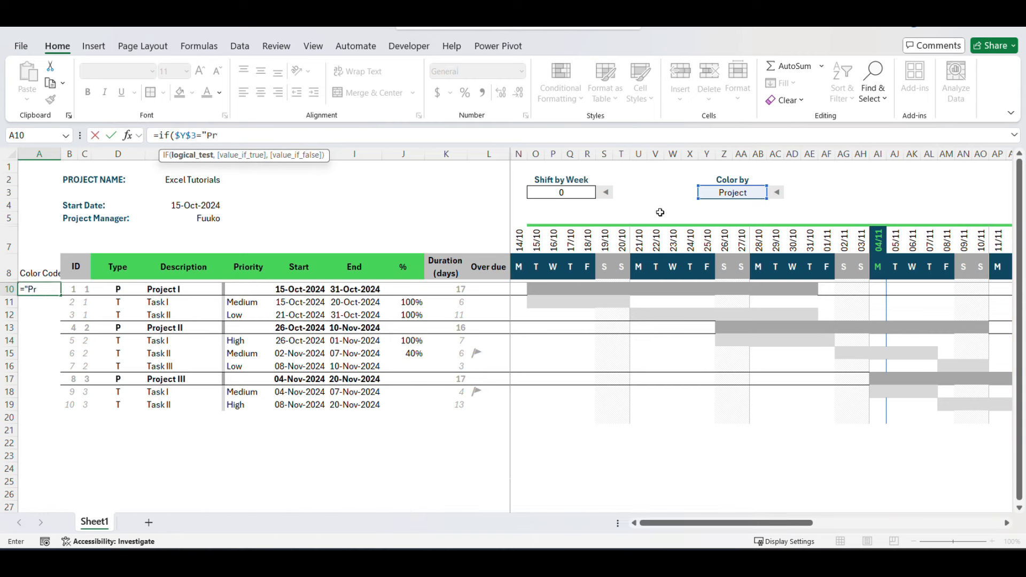
text(oject",)
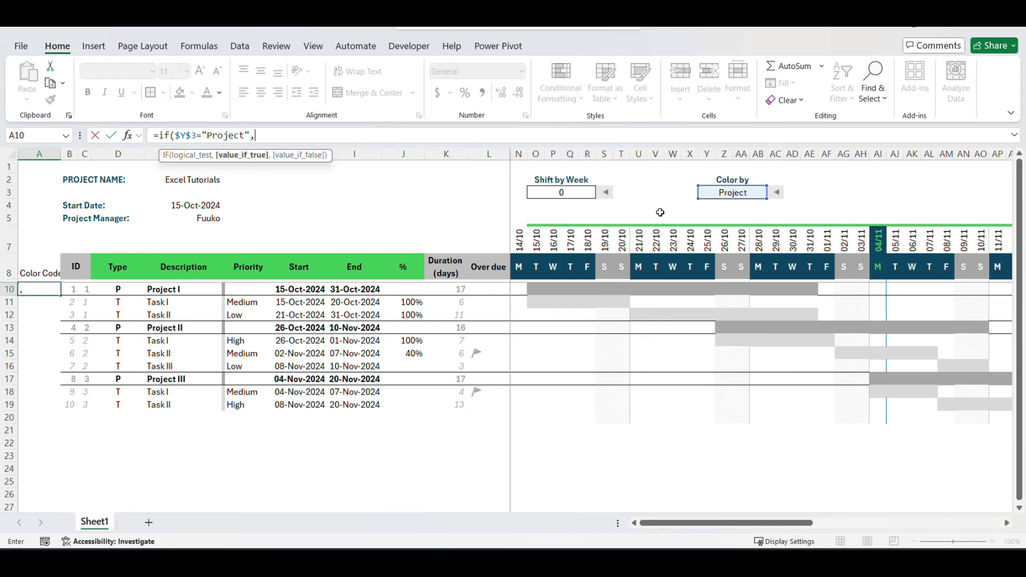
text(MOD)
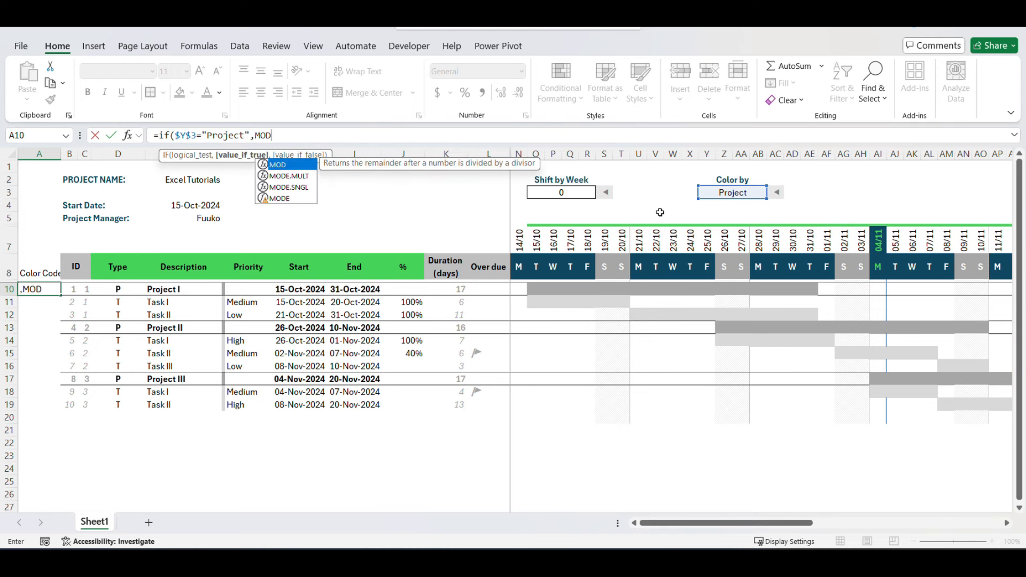
text(()
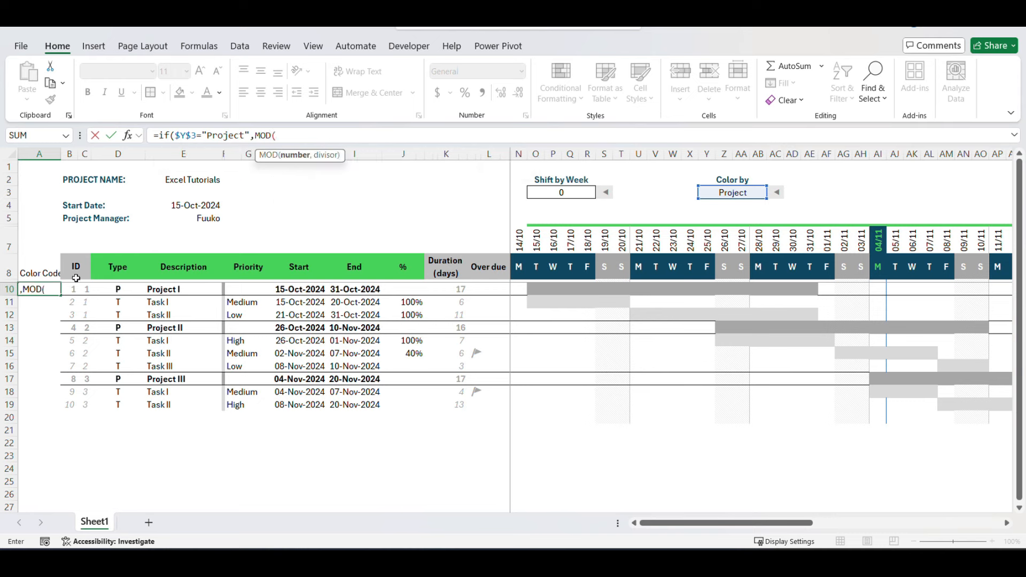
click(86, 289)
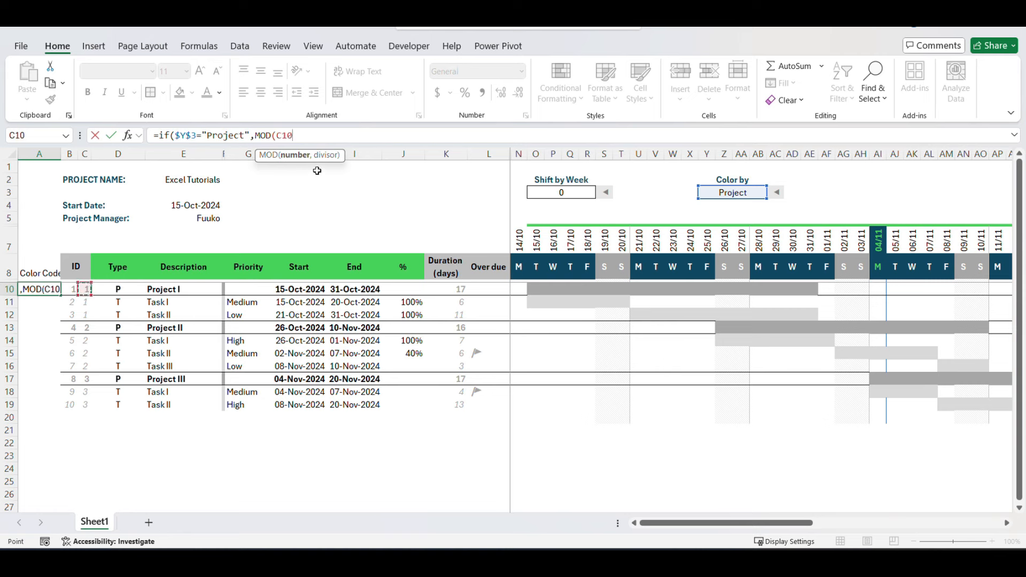
text(,)
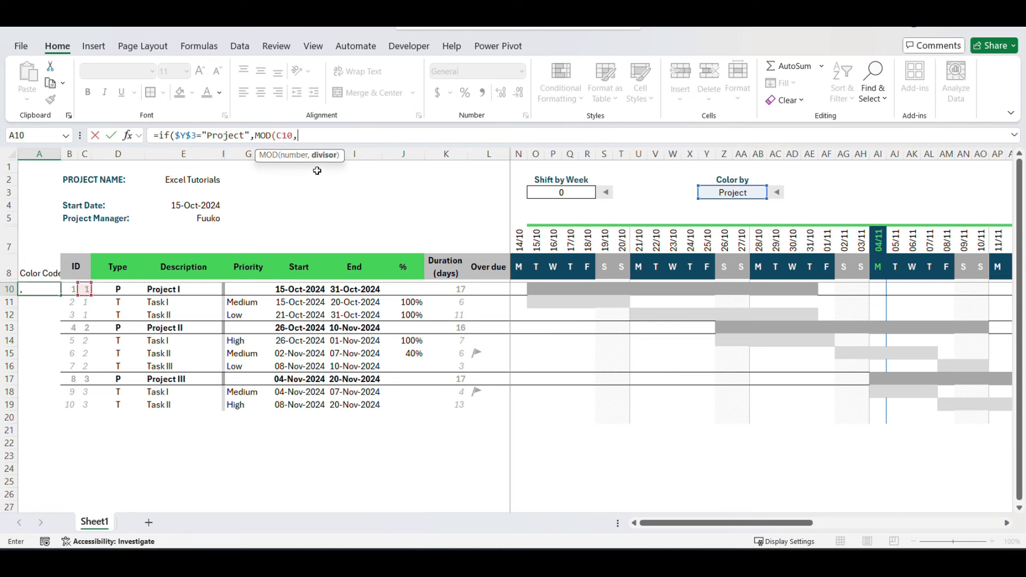
text(5)&)
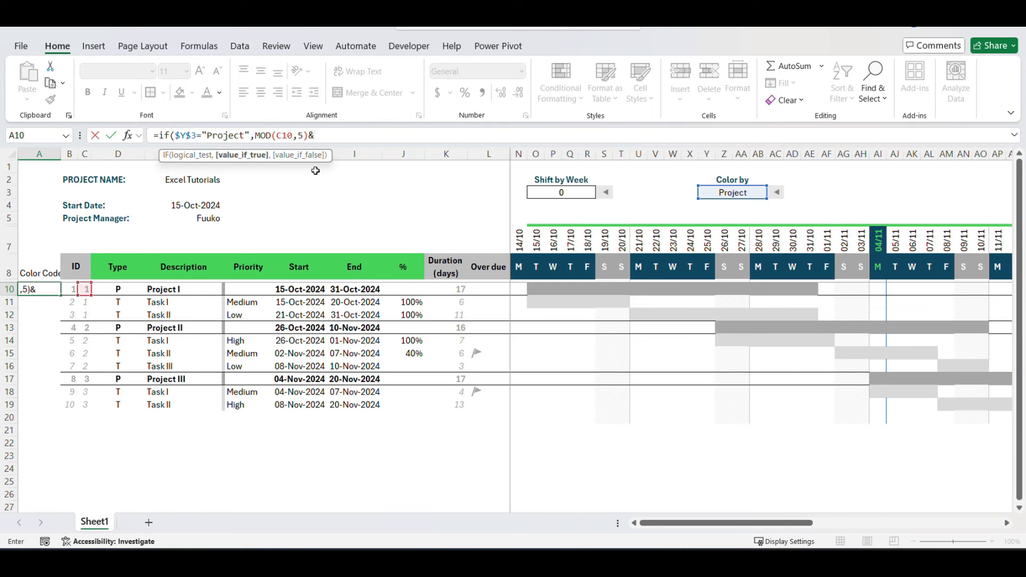
click(117, 290)
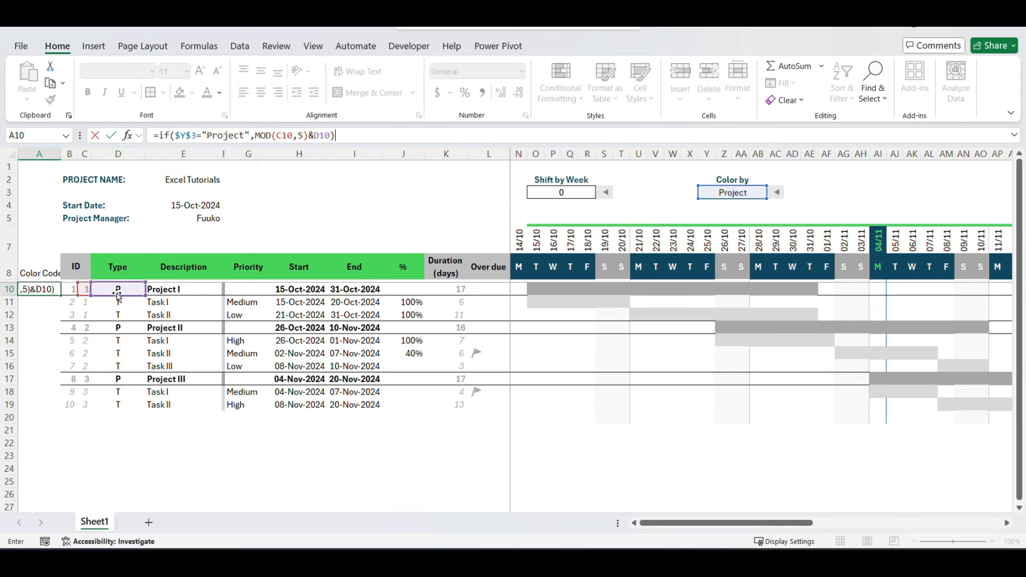
key(Return)
Step: Fill the Color Code formula from A10 down through A20
click(54, 292)
drag(58, 295, 45, 428)
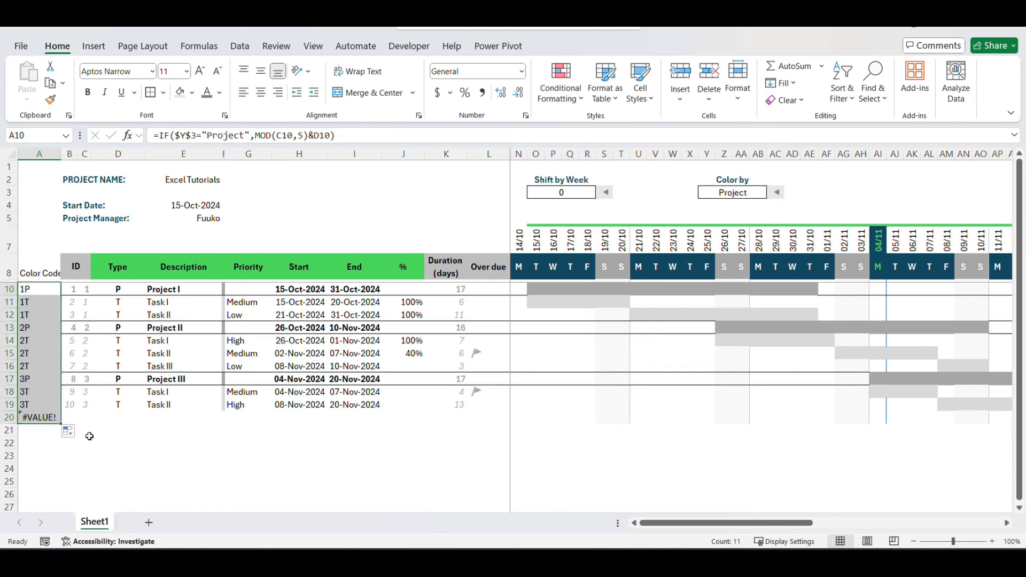
click(39, 292)
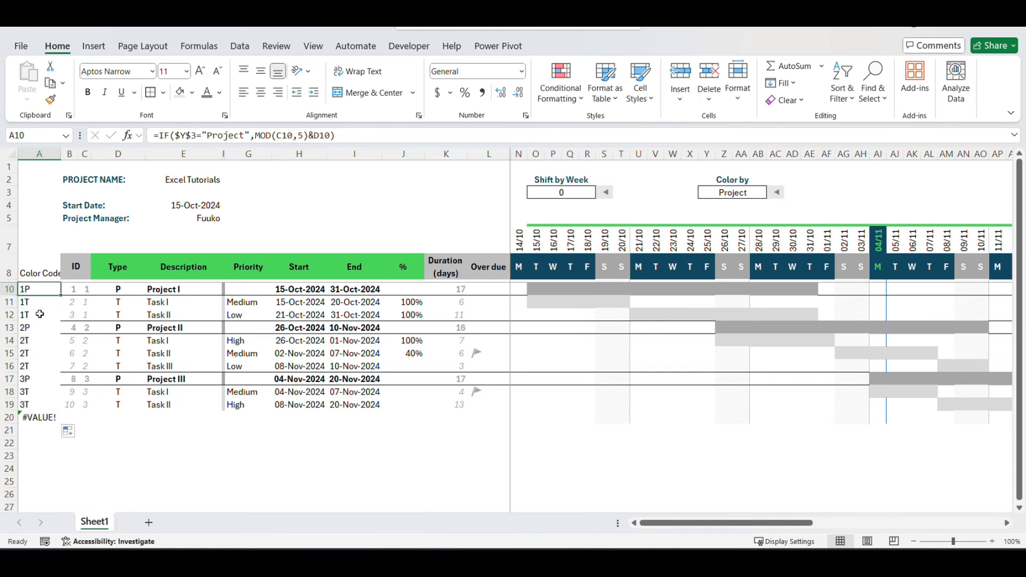
Step: Compare the Color Code results in A10:A19 with the project numbers and the P or T entries in the Type column
click(40, 314)
click(34, 354)
click(33, 379)
click(32, 403)
click(35, 300)
click(33, 289)
click(35, 305)
click(41, 315)
click(34, 341)
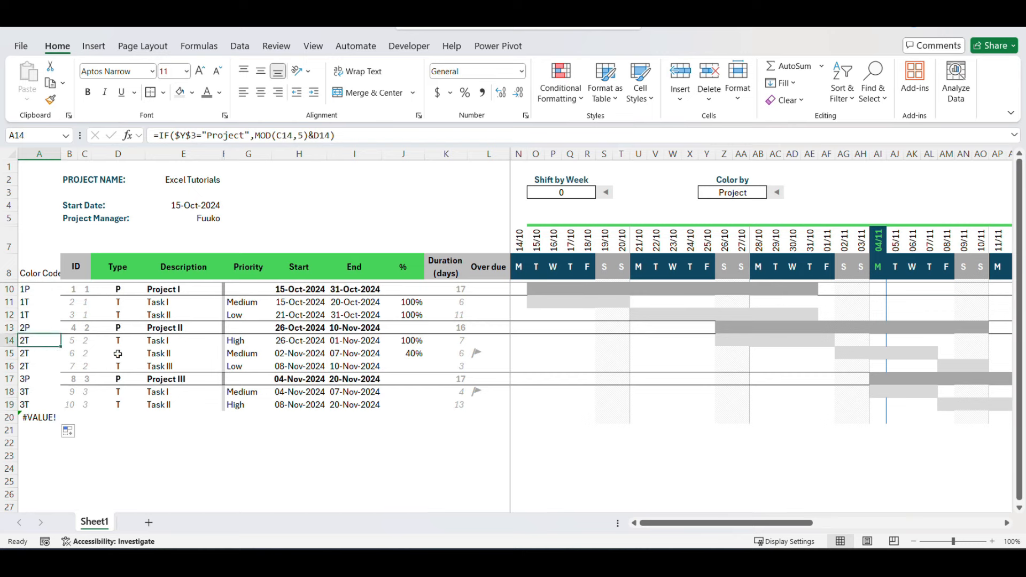
click(118, 354)
click(33, 366)
click(34, 403)
click(118, 405)
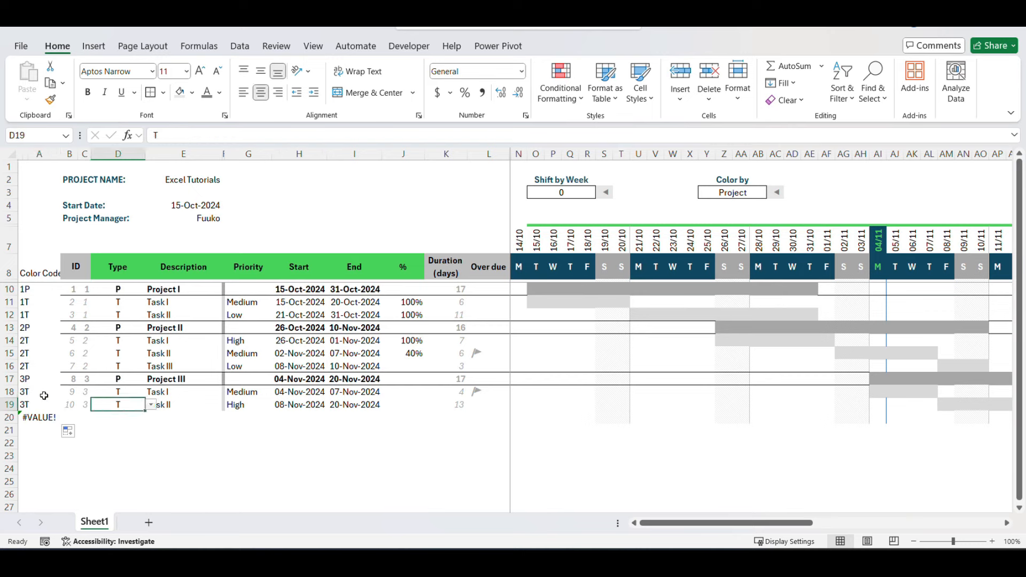
click(32, 393)
click(34, 370)
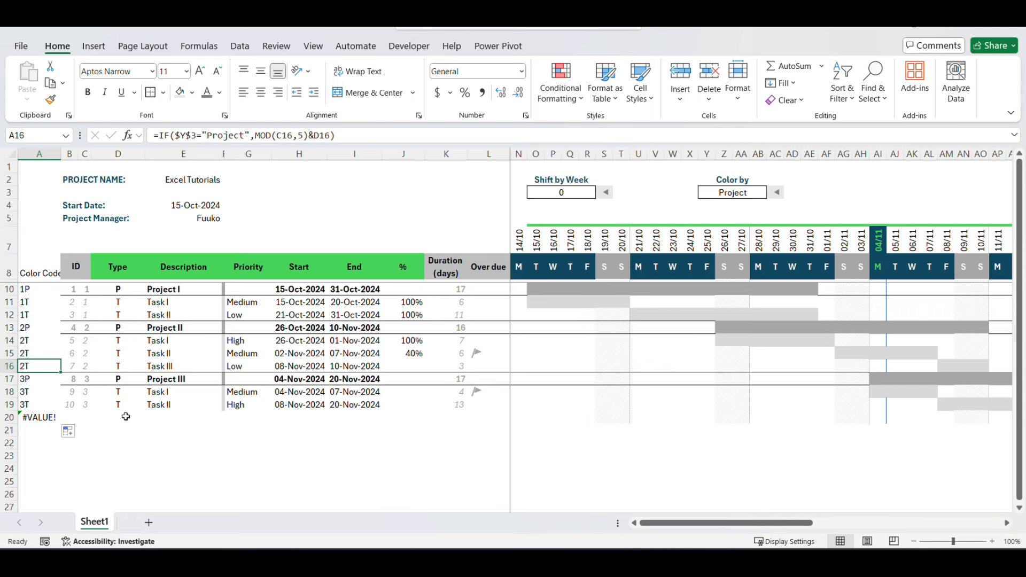
click(33, 390)
Step: Change the Type of Project II's Task II and Task III in D15 and D16 to P
click(121, 351)
click(150, 354)
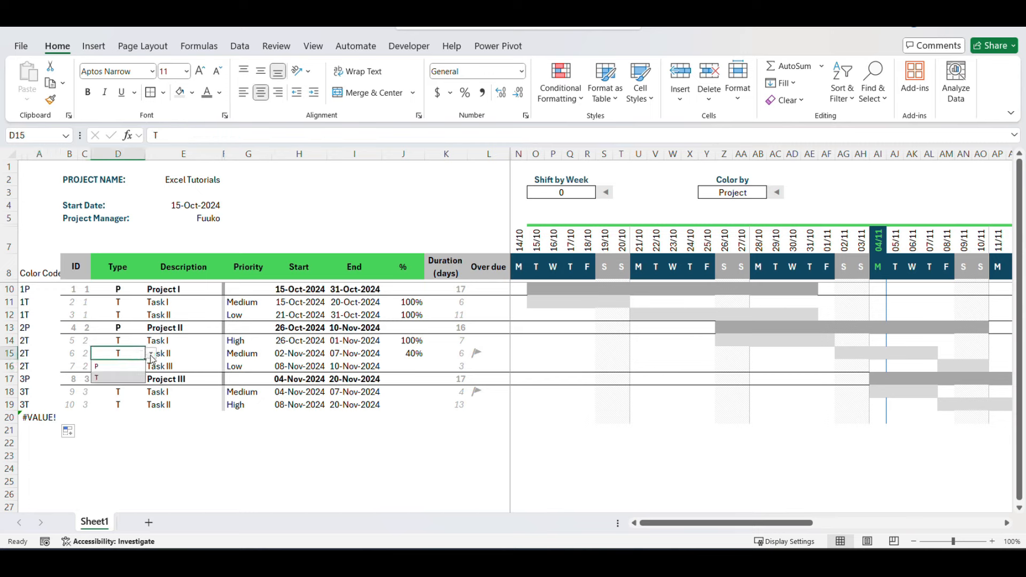
click(127, 367)
click(118, 367)
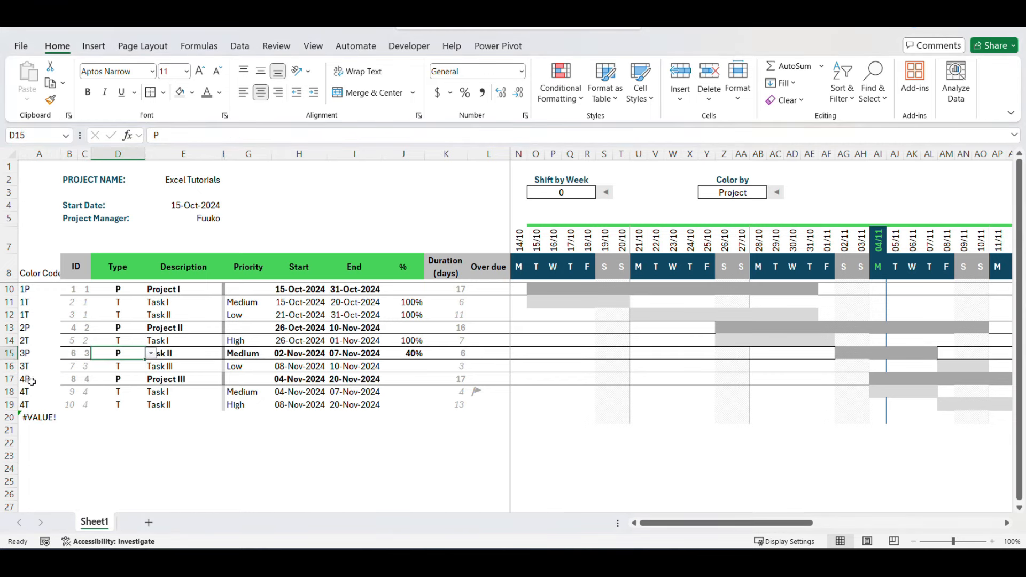
click(123, 369)
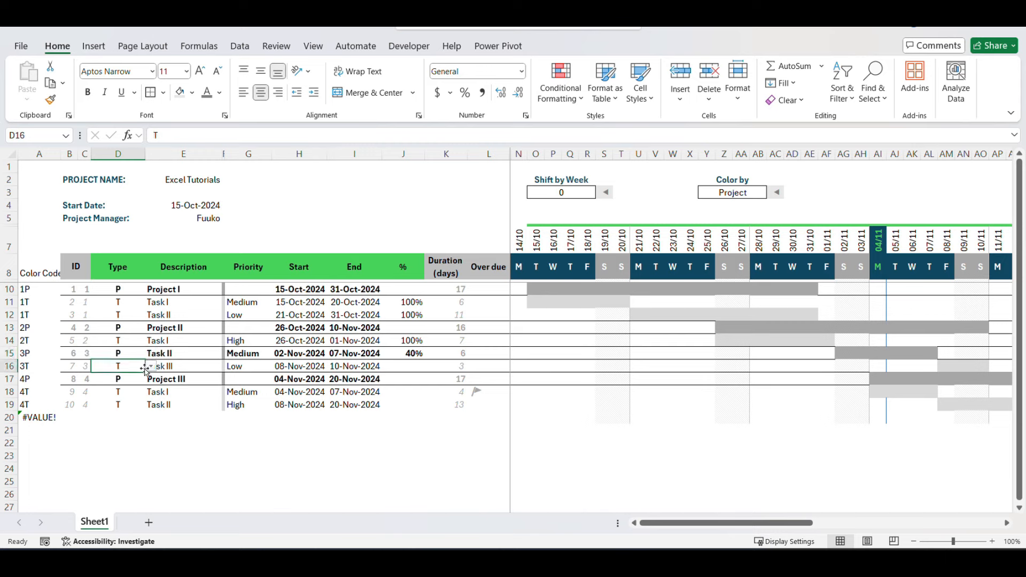
click(152, 366)
click(118, 379)
click(24, 384)
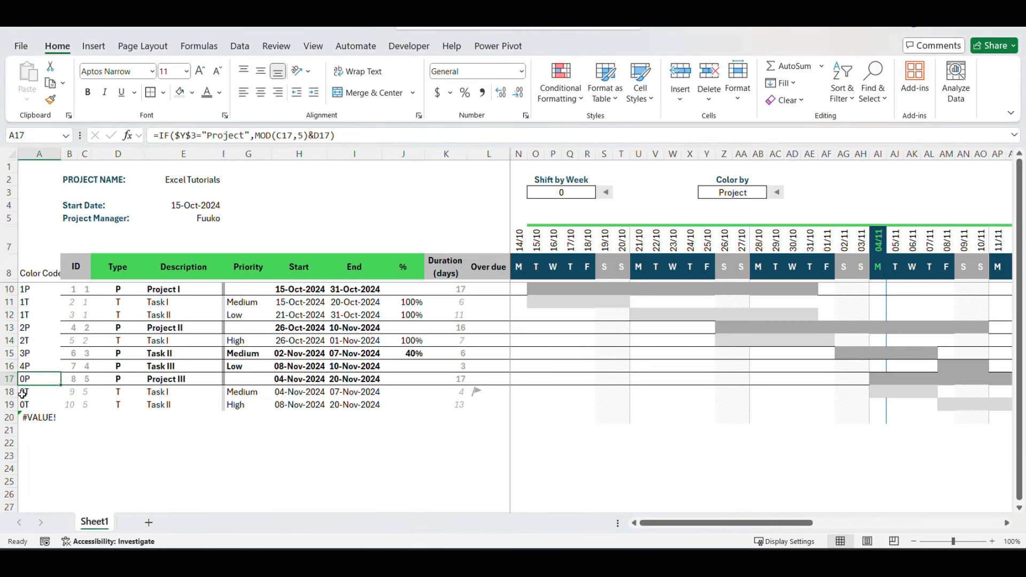
Step: Change the Type in D19 to P and check the cycling codes in the Color Code column
click(131, 406)
click(152, 404)
click(131, 417)
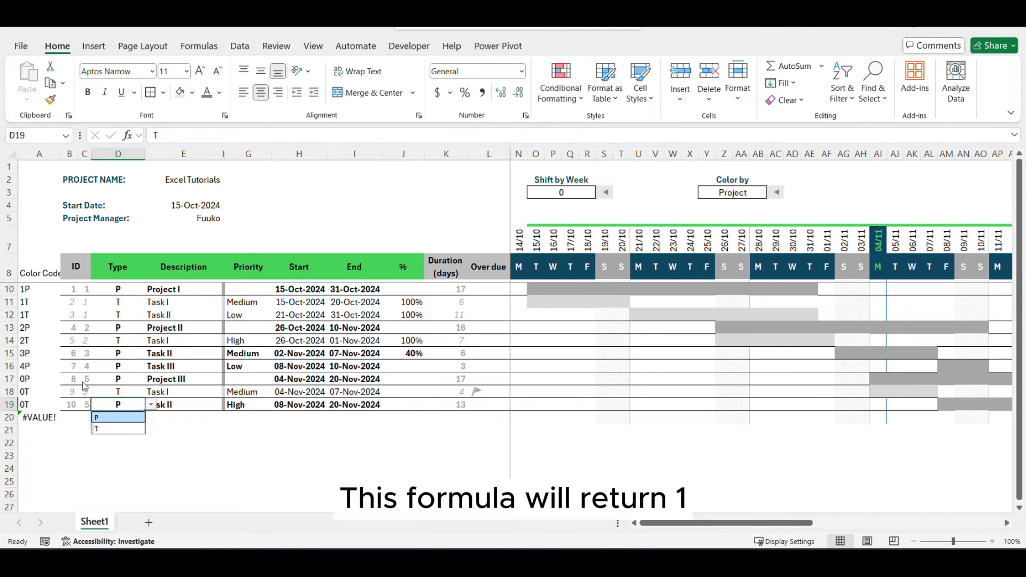
click(31, 314)
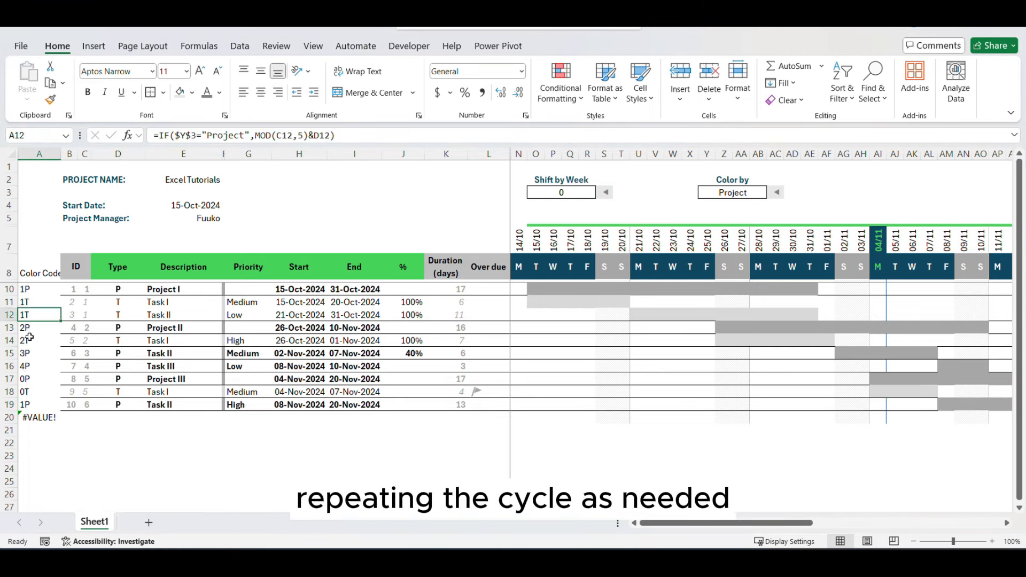
click(30, 396)
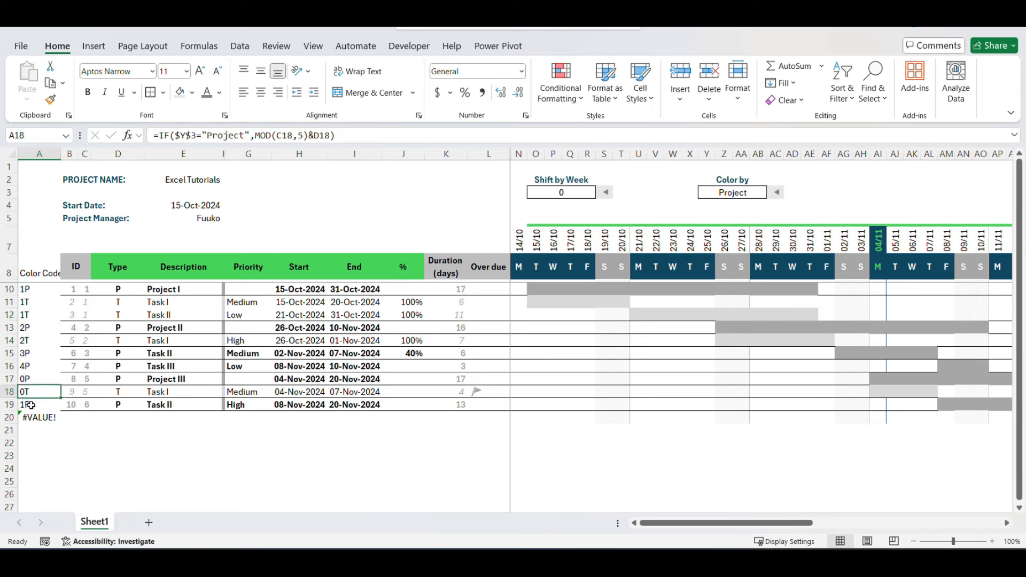
click(32, 405)
click(124, 404)
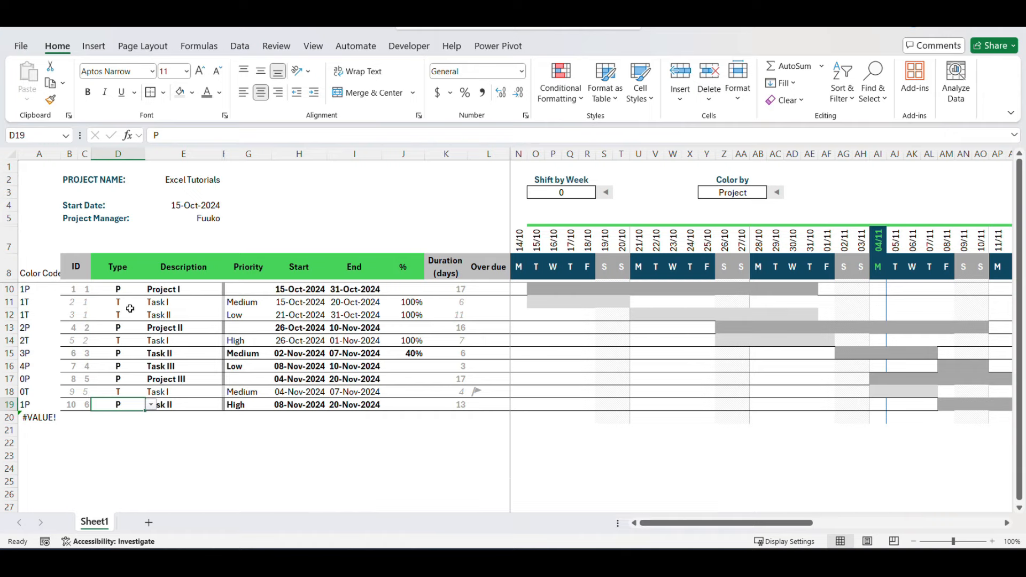
Step: Turn on Stop If True for the grey =$D10="T" and =$D10="P" conditional formatting rules on F10:F20 and apply it
drag(223, 288, 223, 420)
click(561, 85)
click(588, 297)
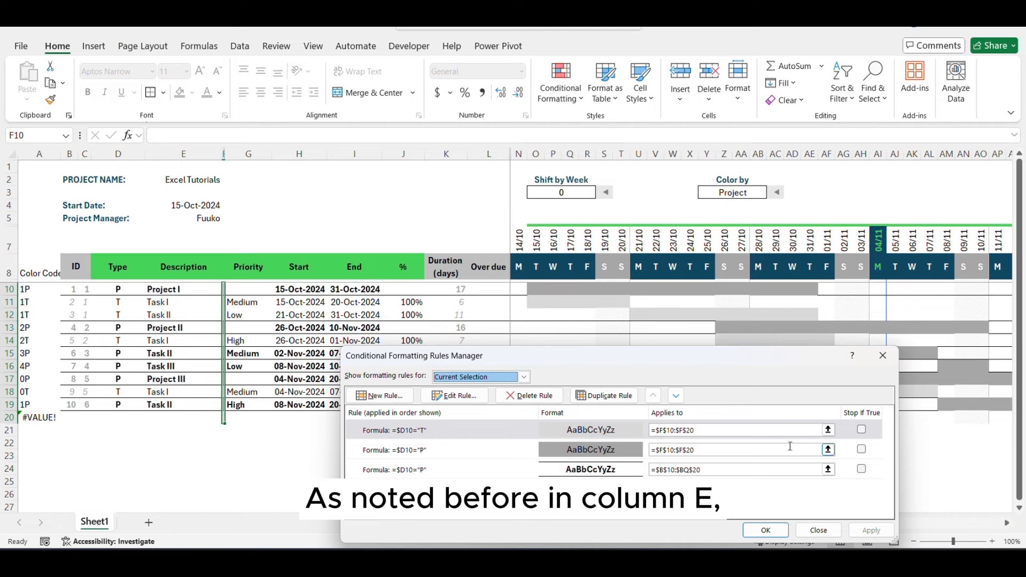
click(860, 430)
click(861, 450)
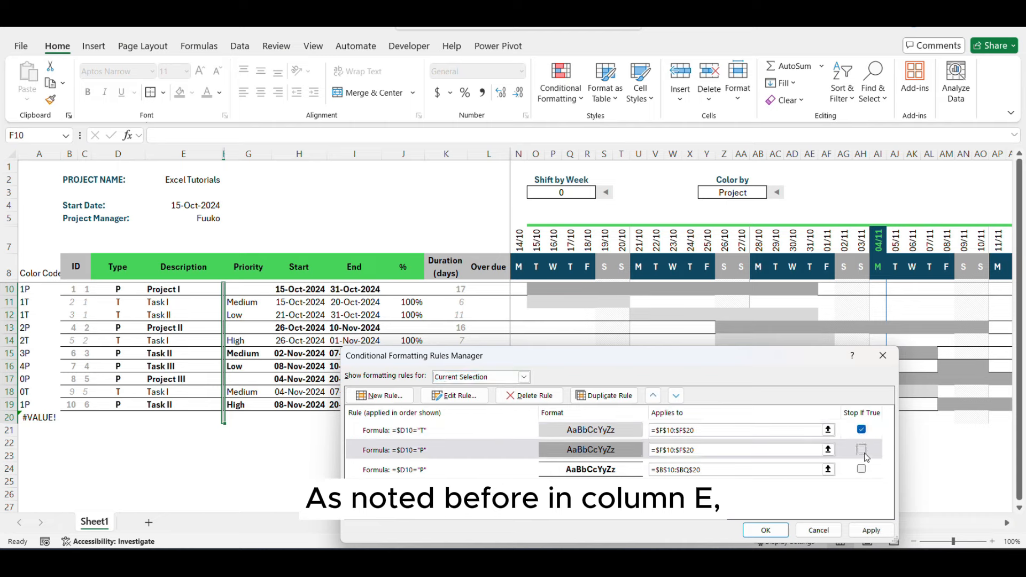
click(881, 535)
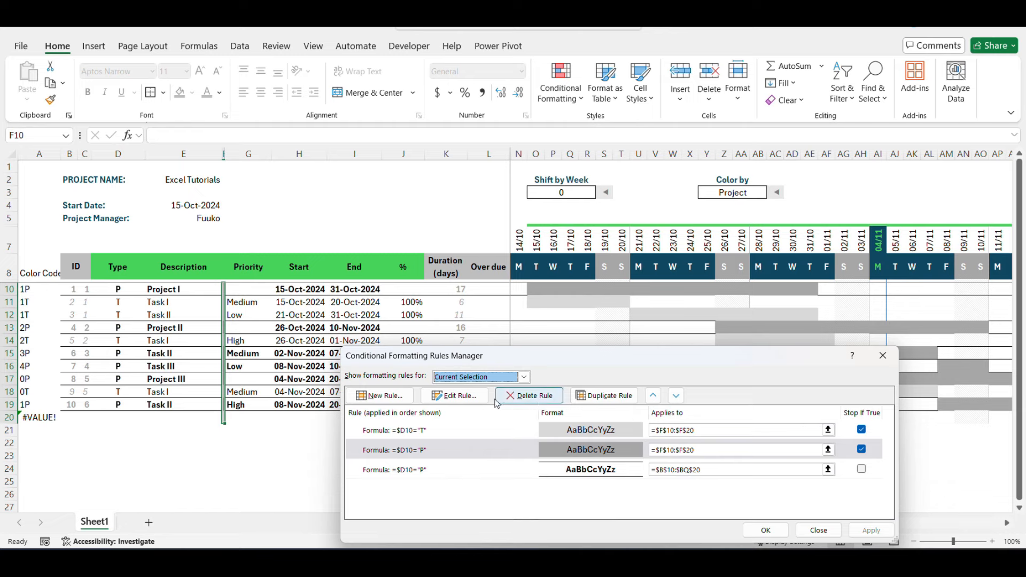
Step: Add a formula-based conditional formatting rule for F10:F20 with the condition =$A10="1P"
click(392, 397)
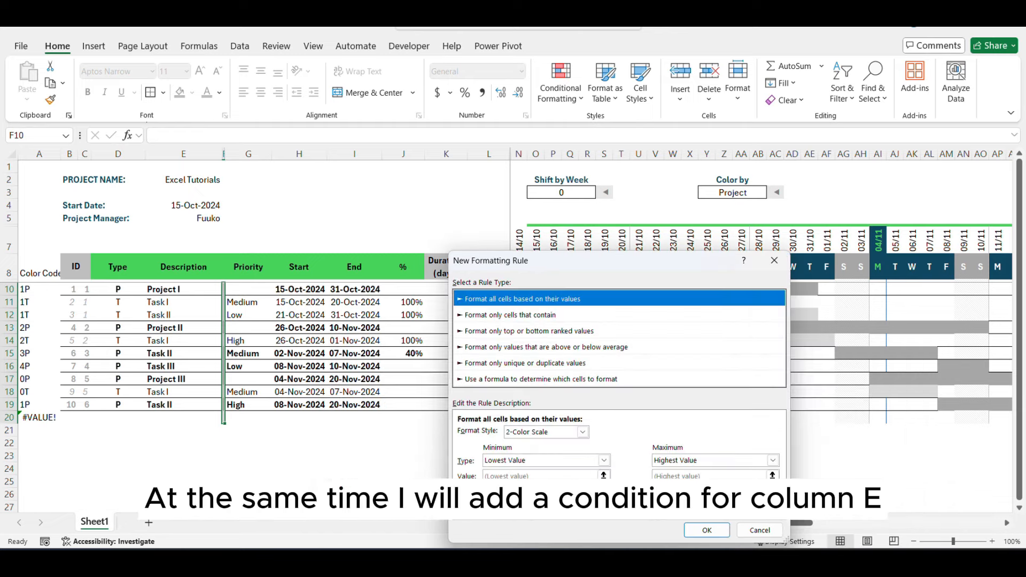
click(515, 381)
click(536, 434)
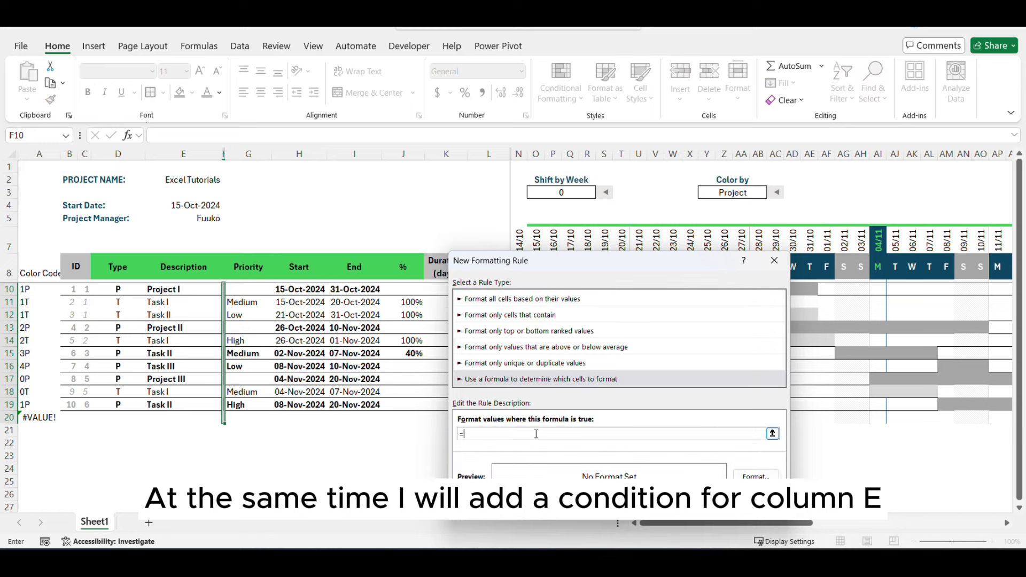
click(31, 289)
key(F4)
key(F4)
click(488, 437)
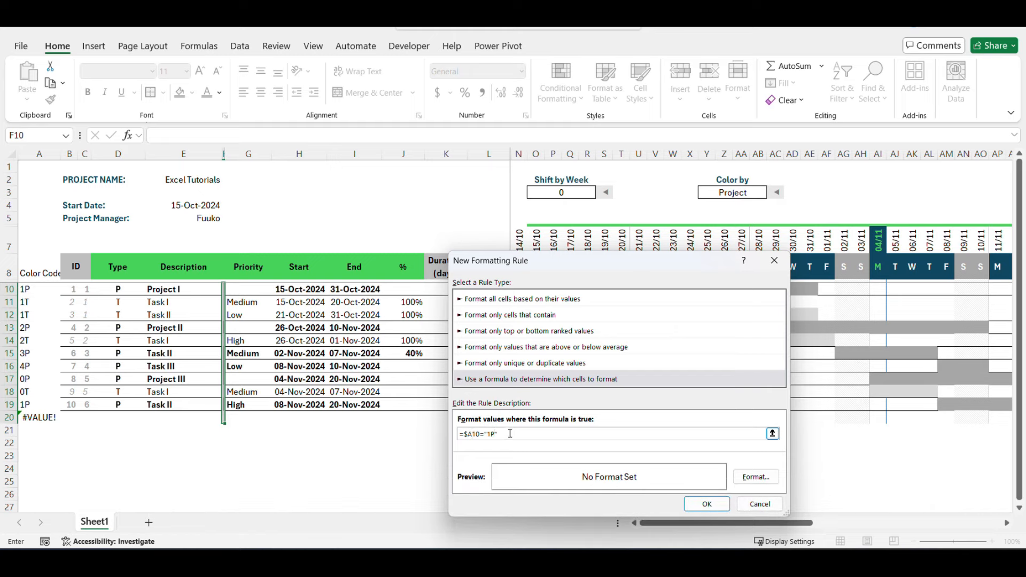
Step: Give the =$A10="1P" rule a dark purple fill, enable Stop If True for it and apply the rules
click(755, 477)
click(559, 327)
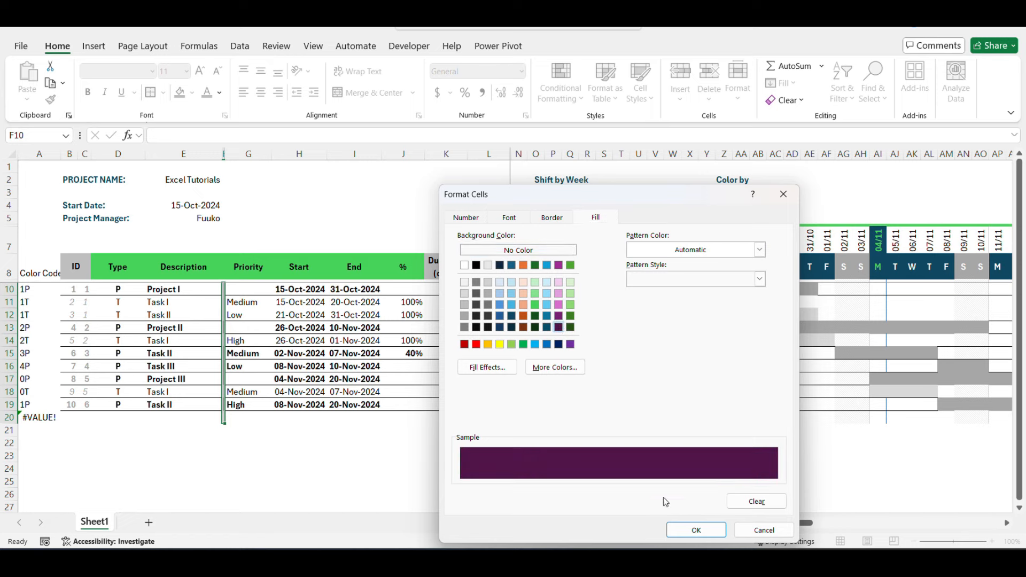
click(693, 530)
click(704, 504)
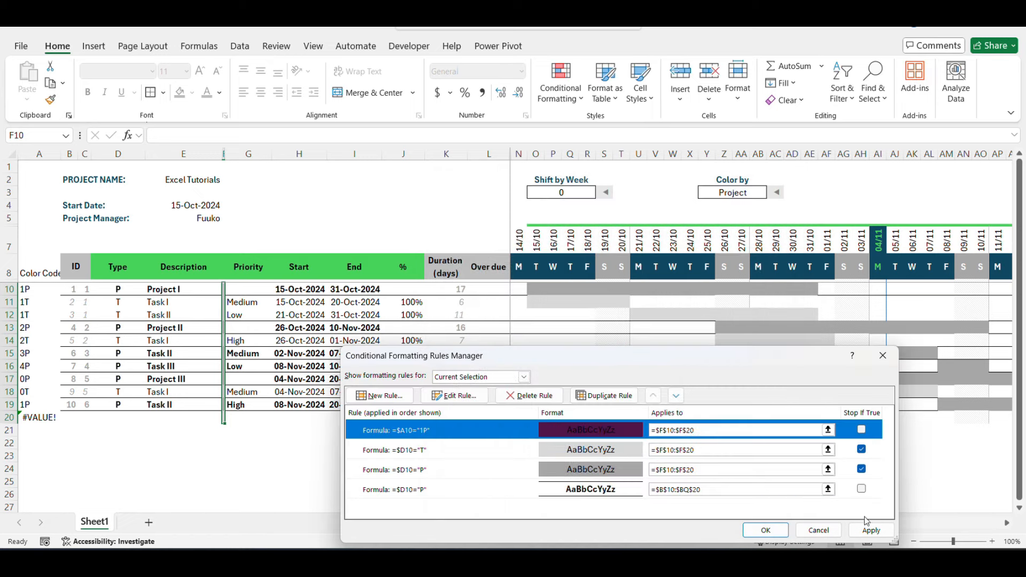
click(862, 430)
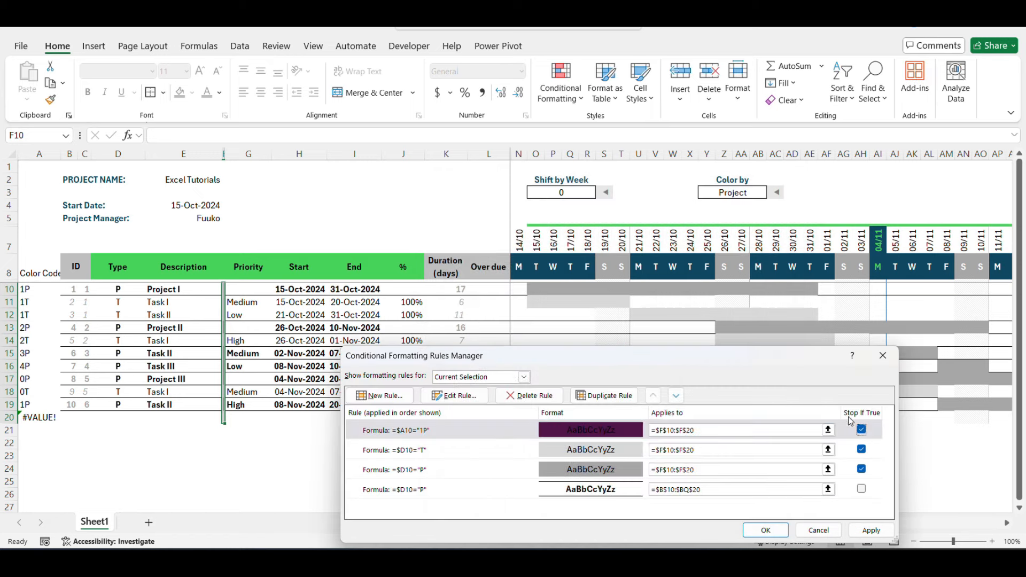
click(869, 530)
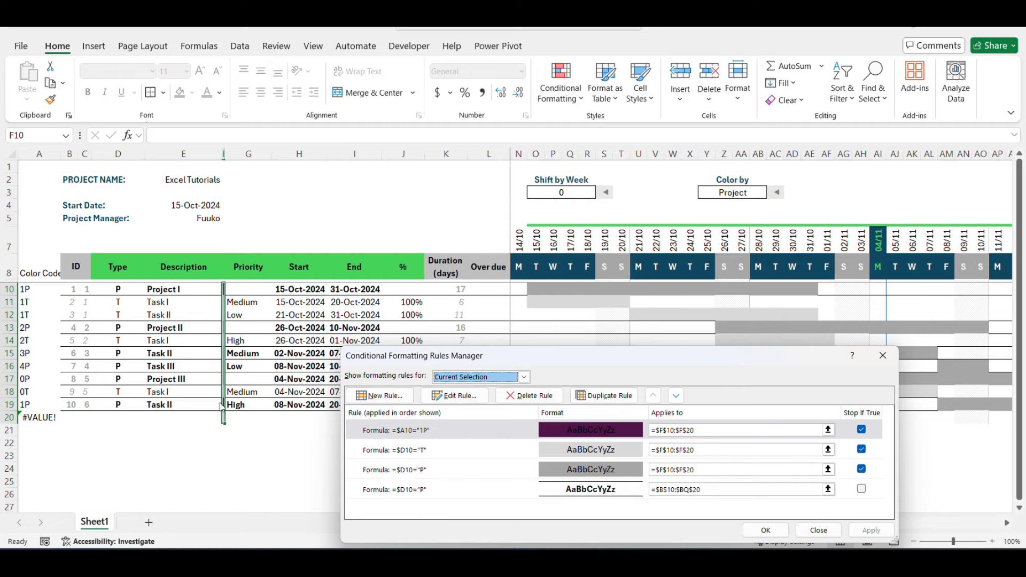
click(788, 530)
click(293, 443)
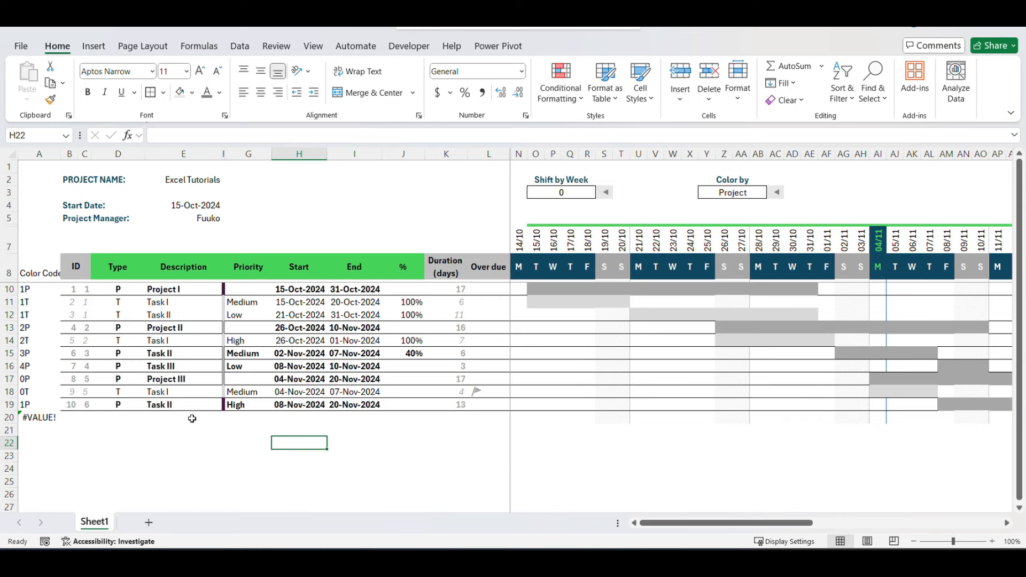
Step: Duplicate the dark purple =$A10="1P" conditional formatting rule on F10:F20
drag(224, 287, 223, 418)
click(560, 85)
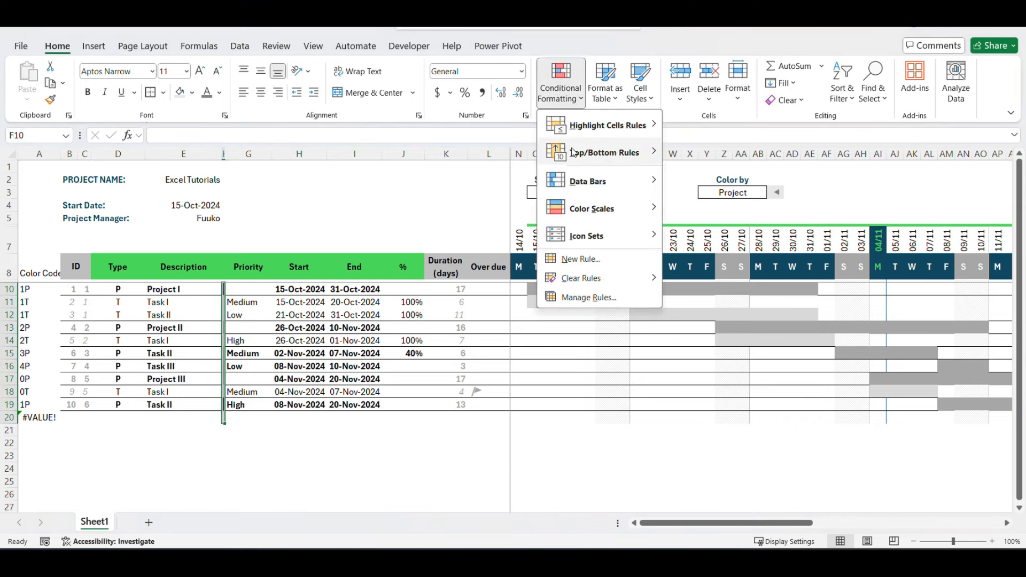
click(579, 299)
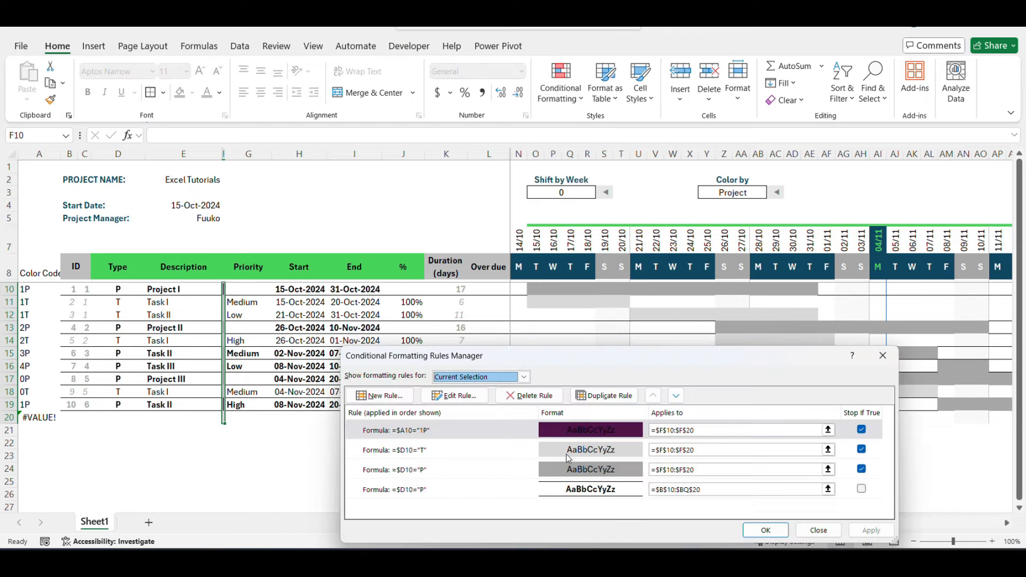
click(486, 434)
click(616, 396)
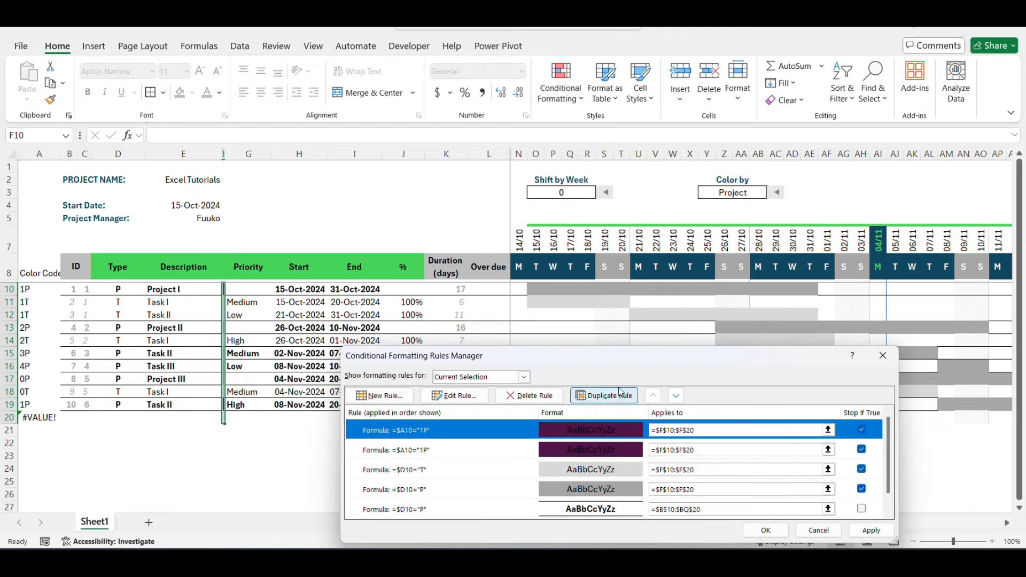
Step: Change the duplicated rule's formula to =$A10="1T" and its fill to light magenta
double_click(453, 434)
click(492, 460)
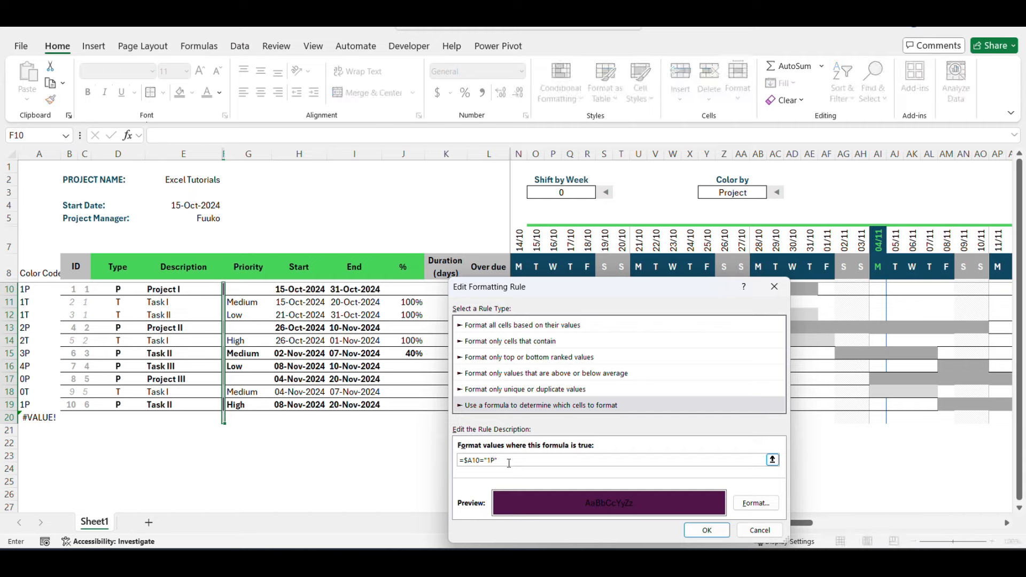
click(756, 502)
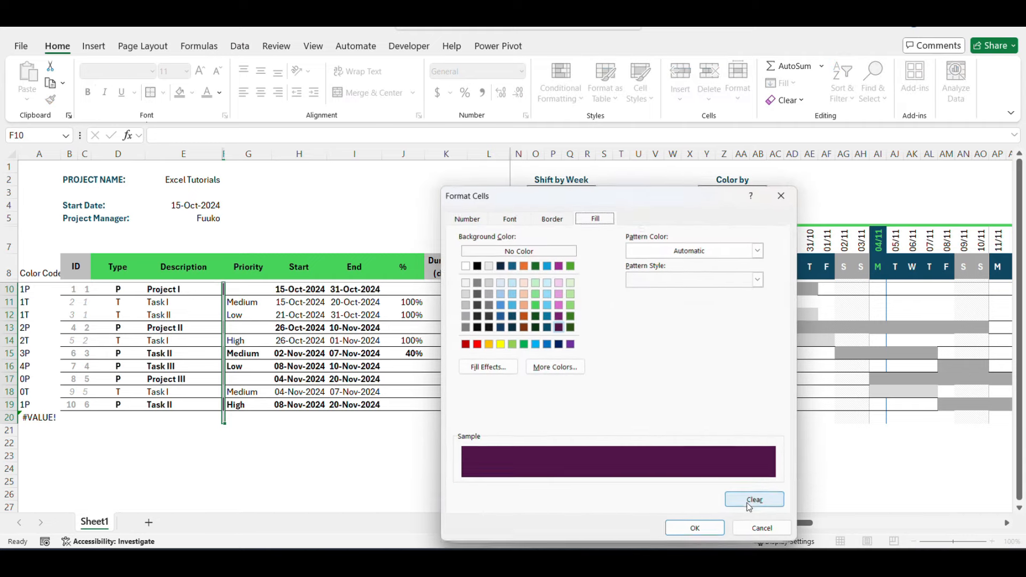
click(558, 305)
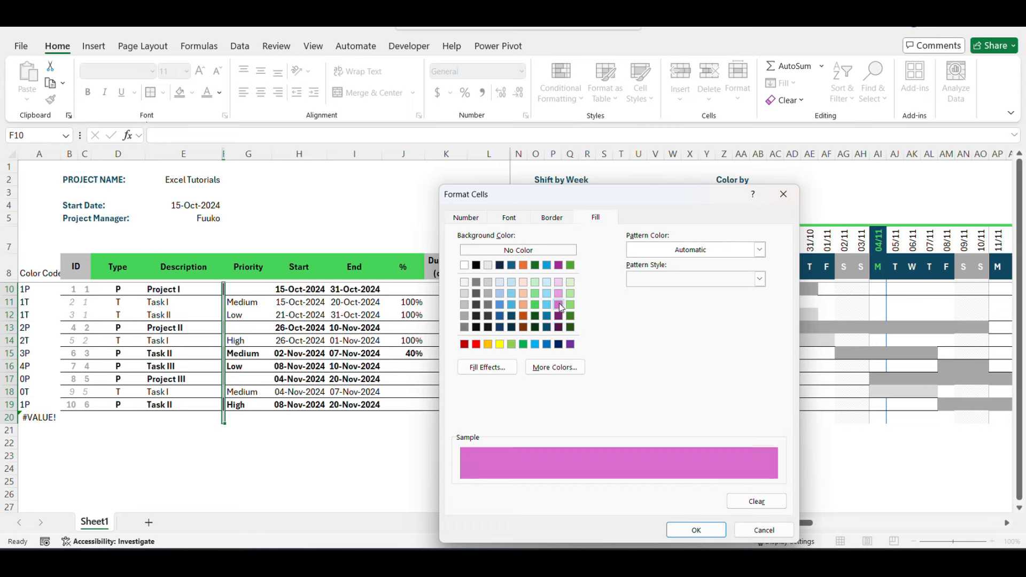
click(707, 530)
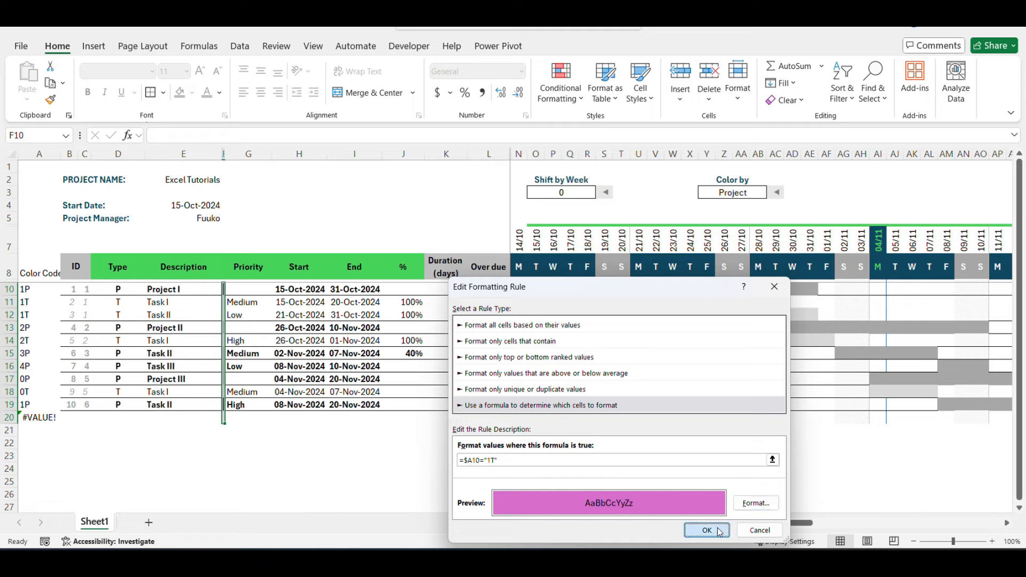
click(719, 531)
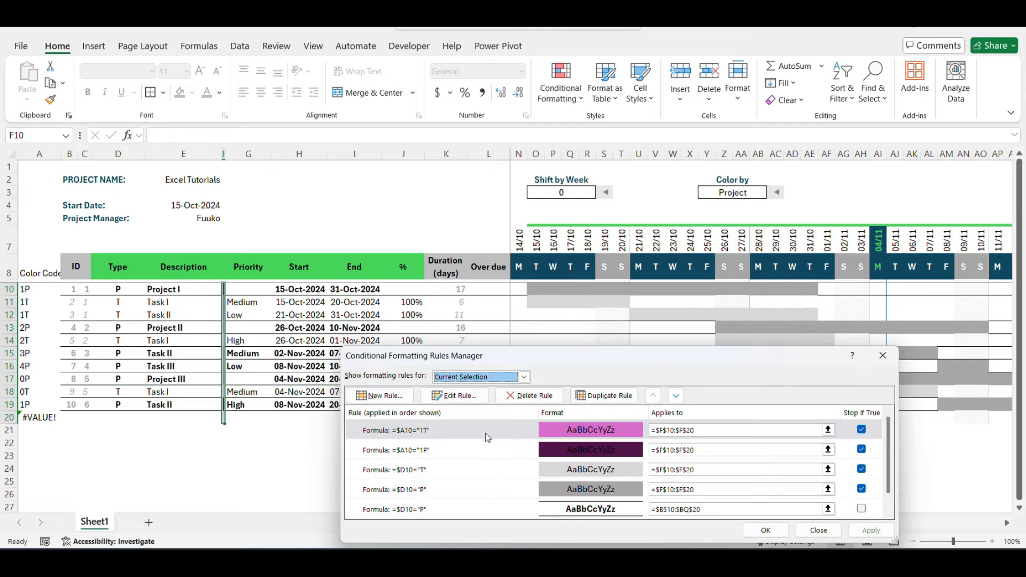
Step: Duplicate the =$A10="1T" rule and change the copy's formula to =$A10="2P" with a dark teal-blue fill
click(588, 396)
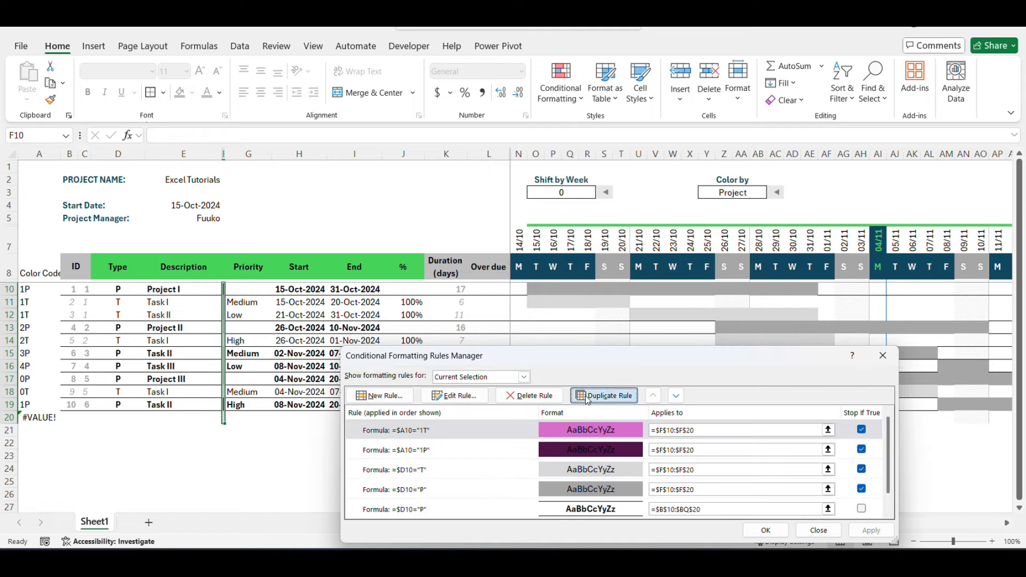
double_click(434, 434)
click(493, 460)
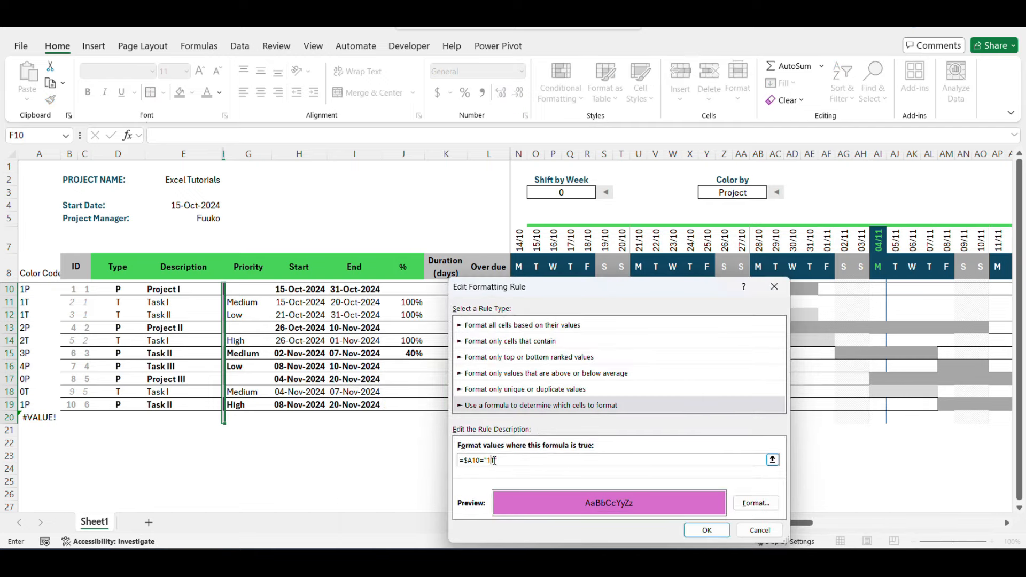
key(BackSpace)
text(2P)
click(737, 504)
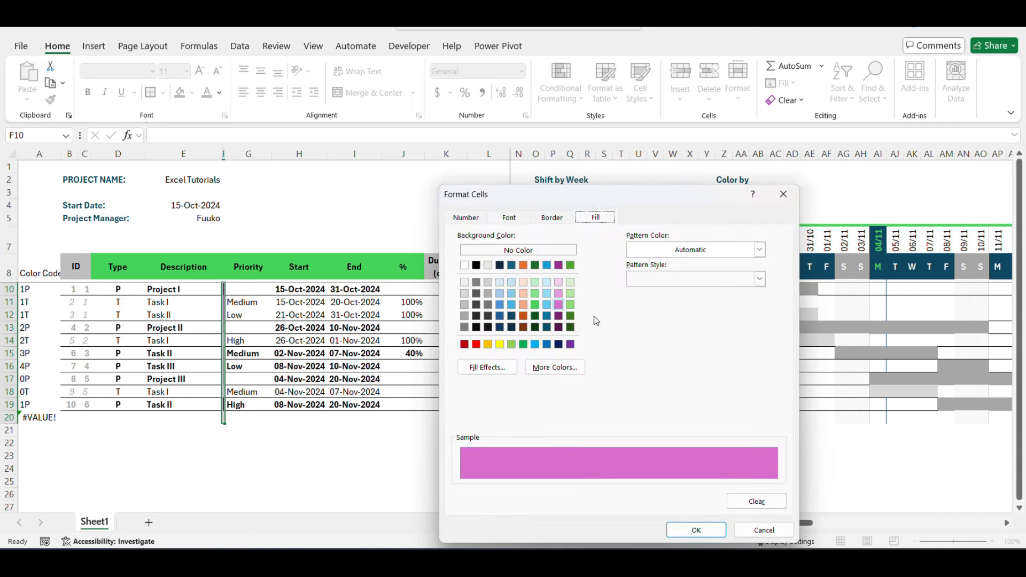
click(546, 316)
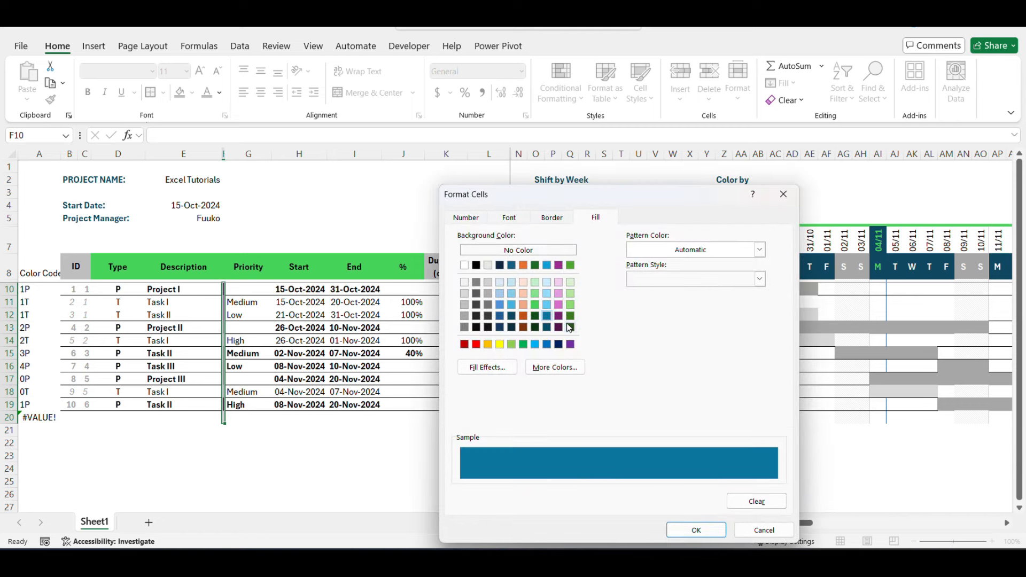
click(700, 527)
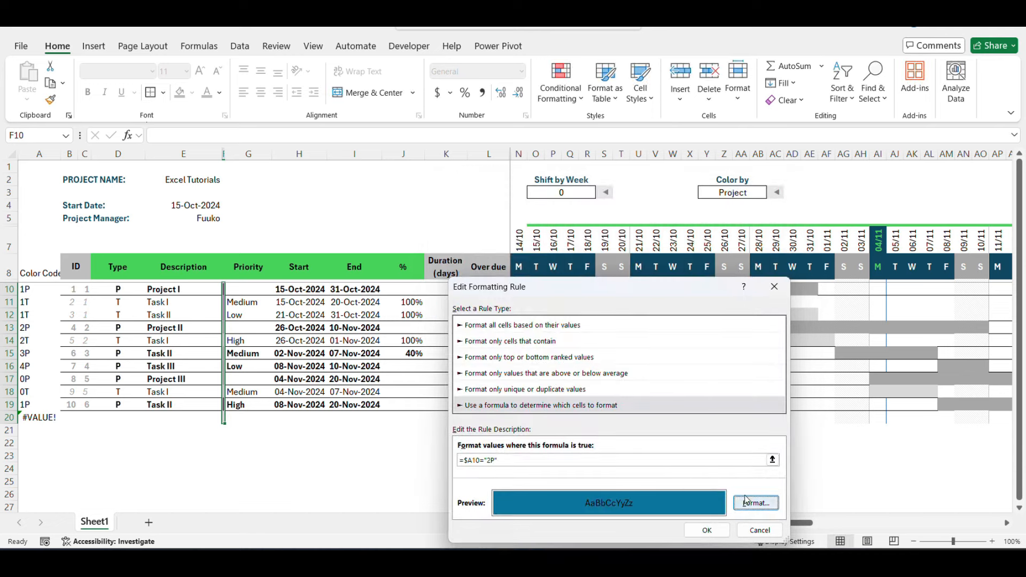
click(706, 530)
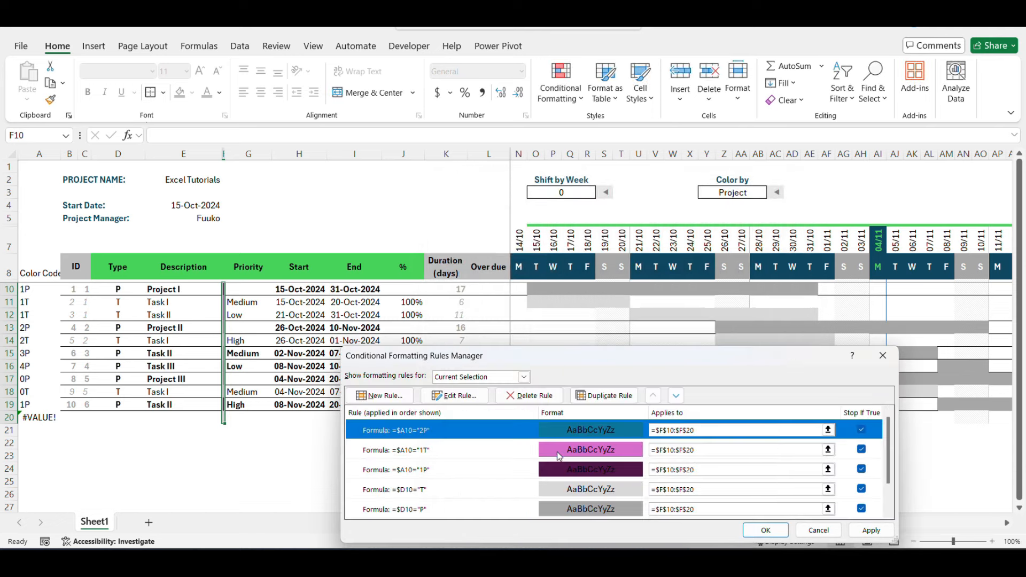
Step: Change the fill of the =$A10="1T" rule to a lighter pink
double_click(558, 455)
click(753, 499)
click(558, 294)
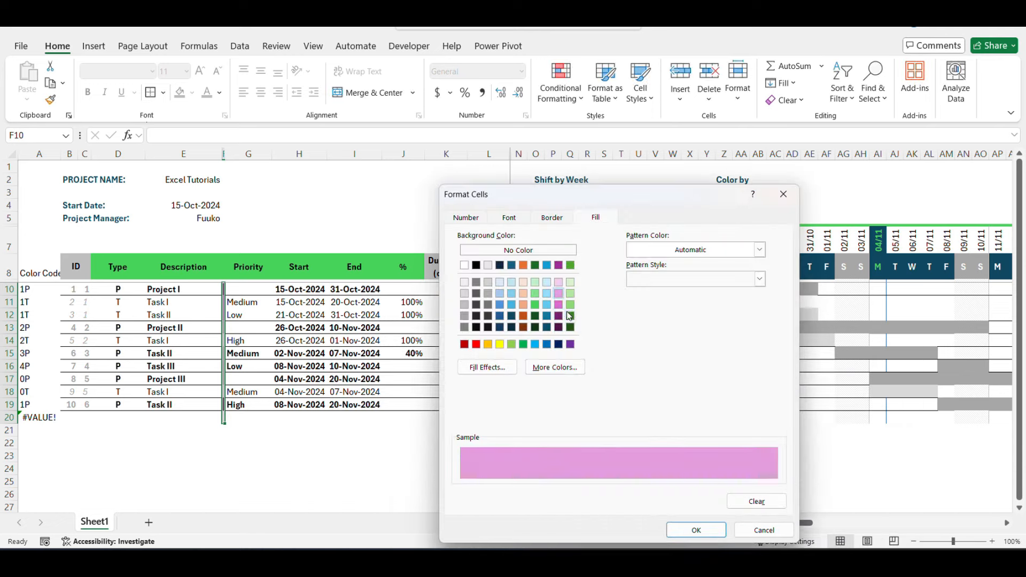
click(696, 530)
click(711, 528)
Step: Duplicate the =$A10="2P" rule and change the copy's formula to =$A10="2T" with a light sky-blue fill
click(534, 430)
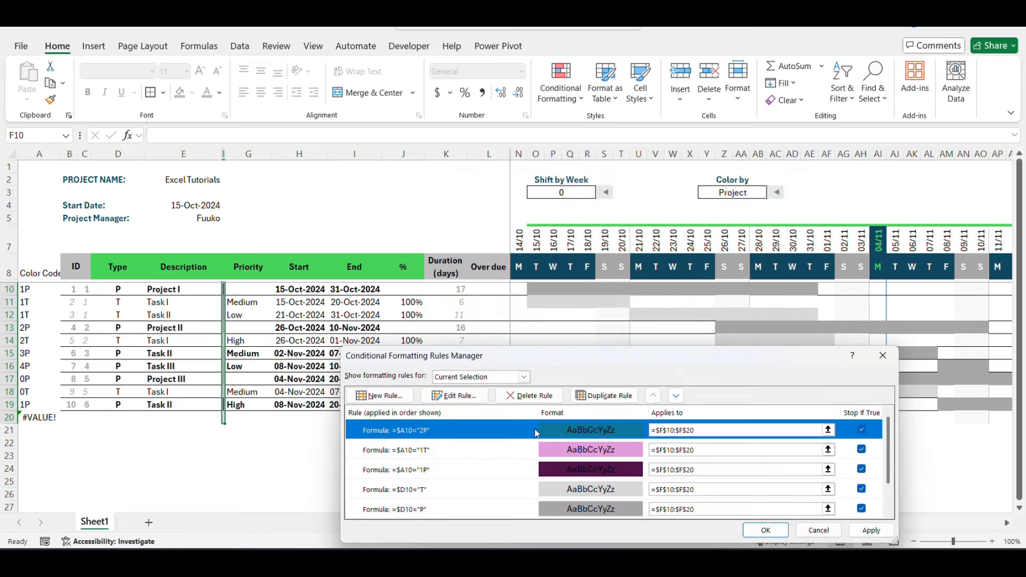
click(604, 396)
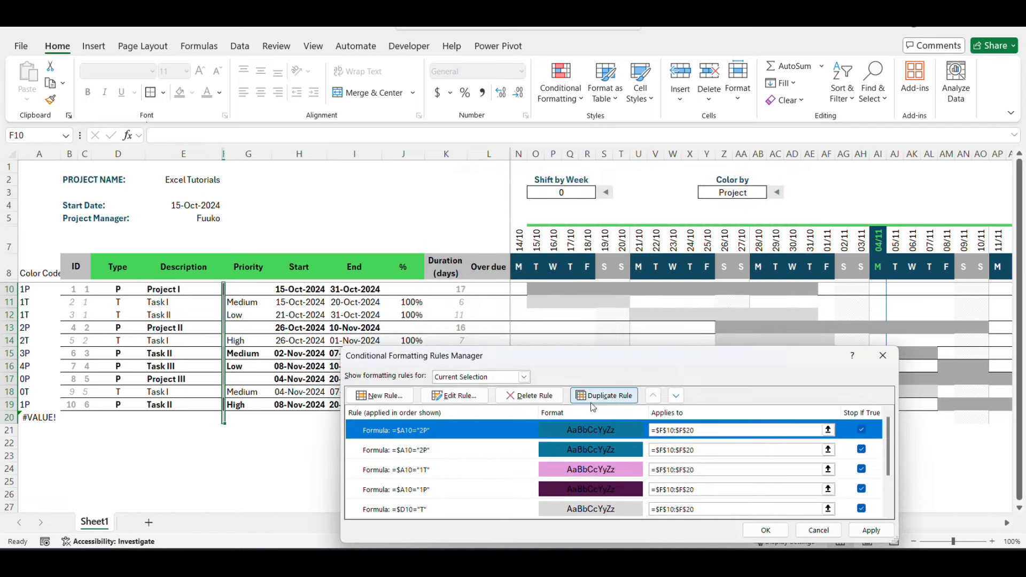
double_click(463, 431)
click(503, 464)
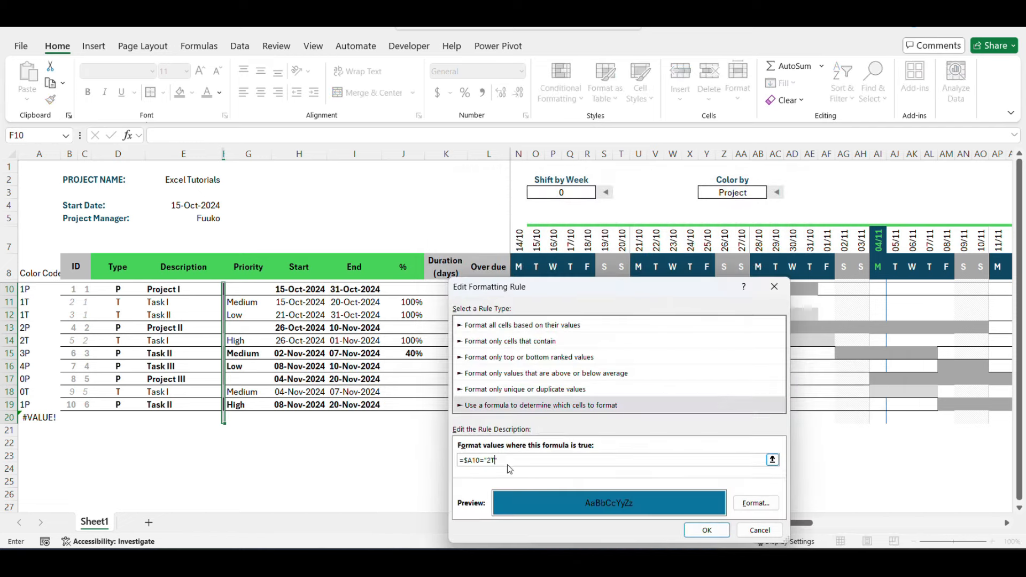
text(T)
click(756, 503)
click(547, 294)
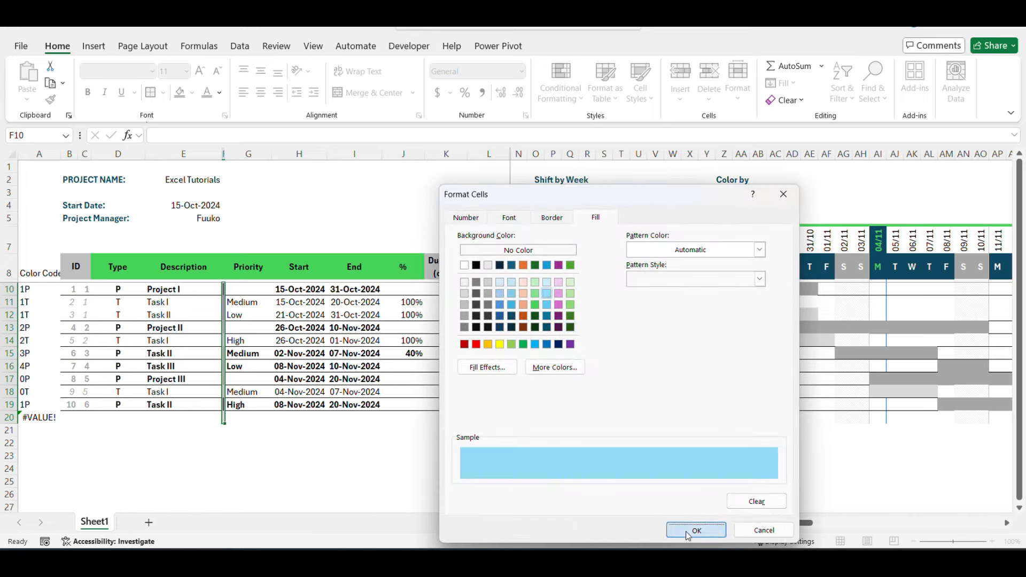
click(695, 530)
click(707, 529)
Step: Duplicate the =$A10="2T" rule and change the copy's formula to =$A10="3P" with a dark green fill
click(589, 402)
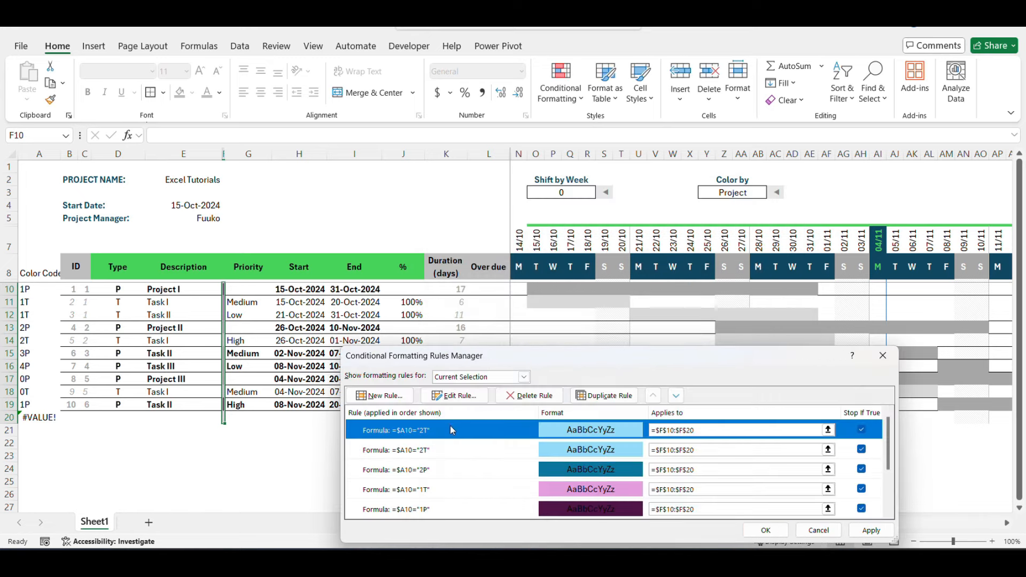
double_click(451, 427)
click(500, 463)
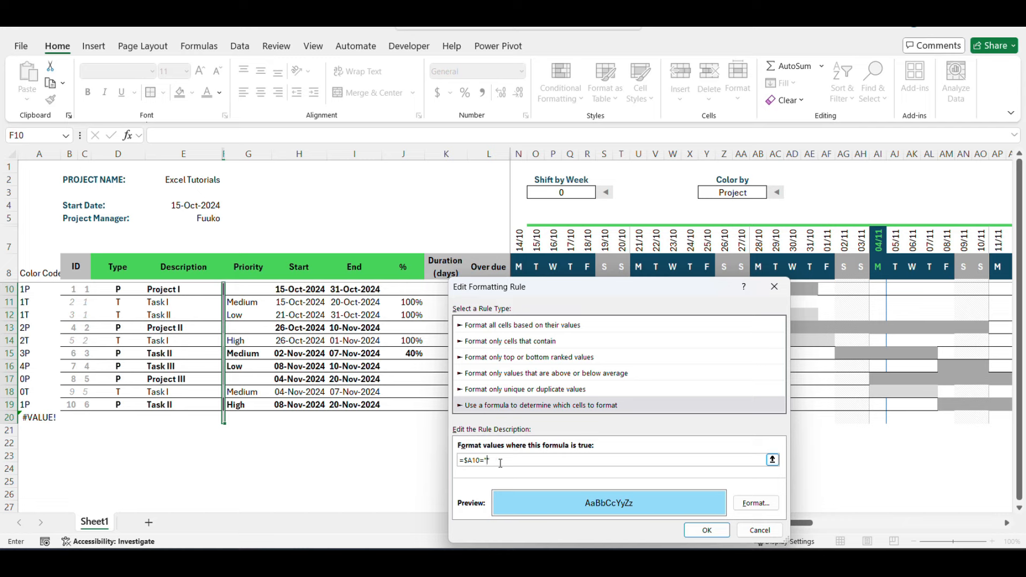
click(755, 503)
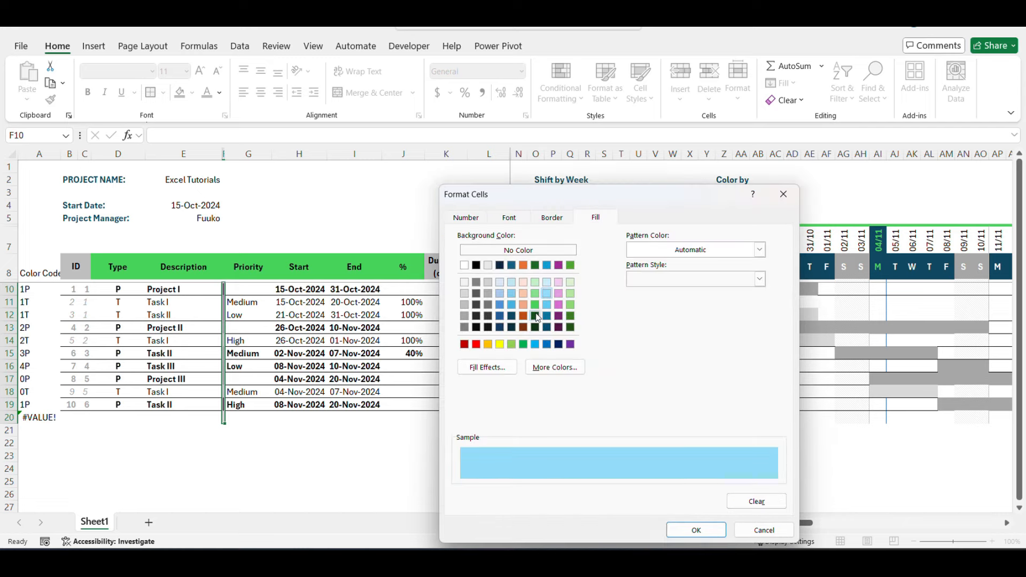
click(535, 316)
click(696, 529)
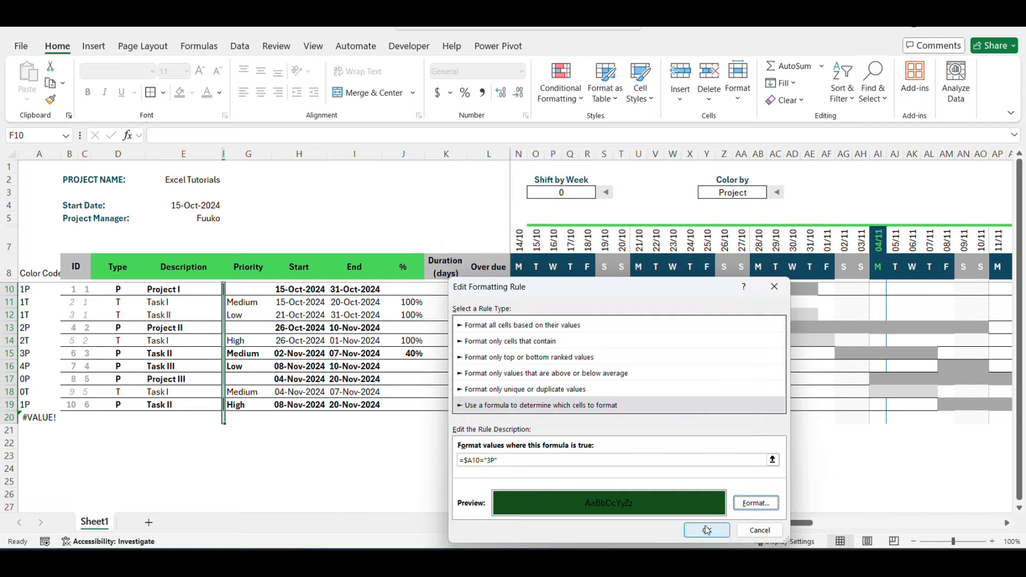
click(707, 529)
Step: Duplicate the =$A10="3P" rule and change the copy's formula to =$A10="3T" with a light green fill
click(582, 402)
double_click(470, 428)
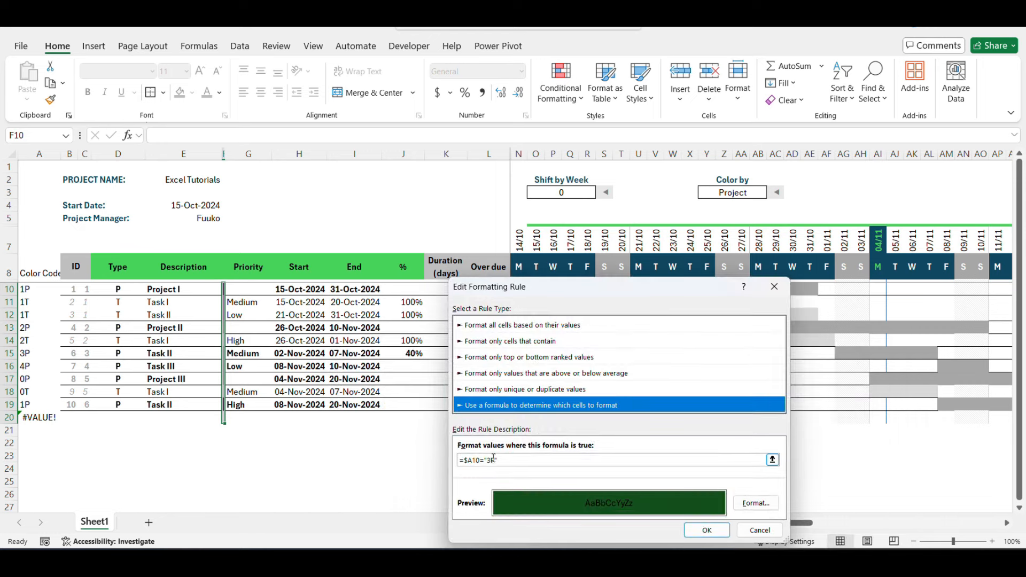
drag(489, 460, 495, 461)
click(755, 503)
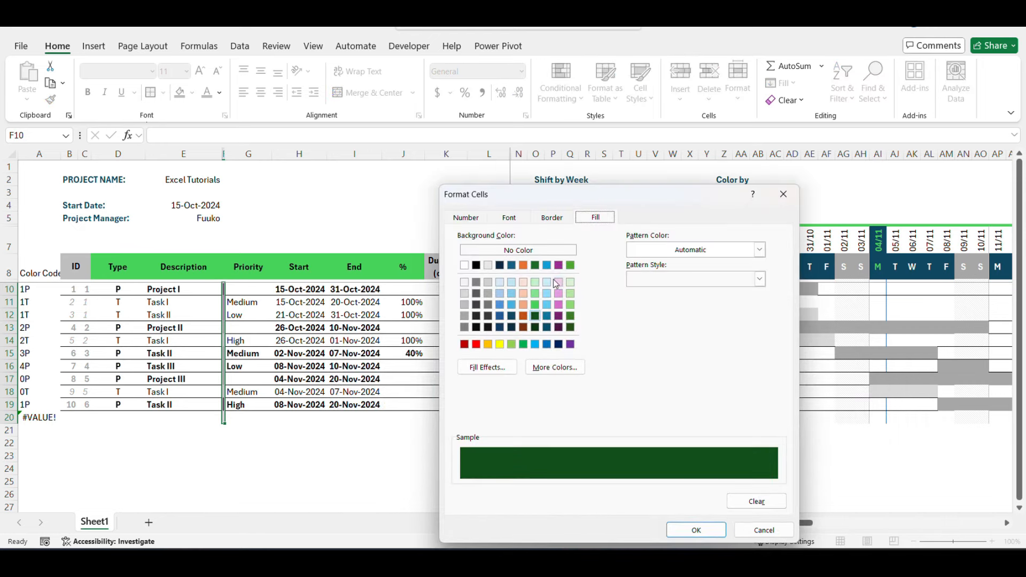
click(535, 293)
click(695, 530)
click(706, 530)
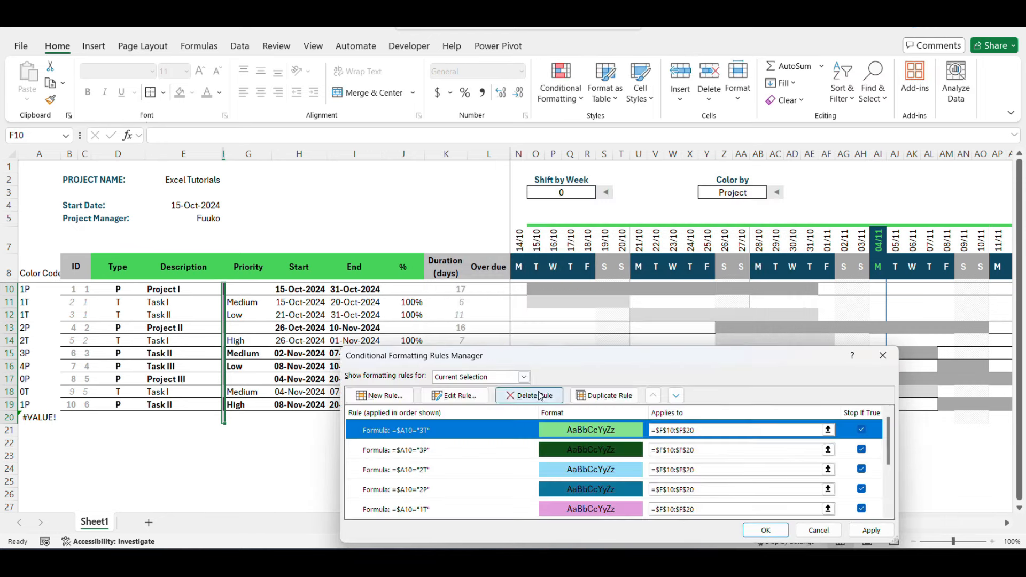
Step: Duplicate the =$A10="3T" rule and change the copy's formula to =$A10="4P" with a dark orange fill
double_click(459, 430)
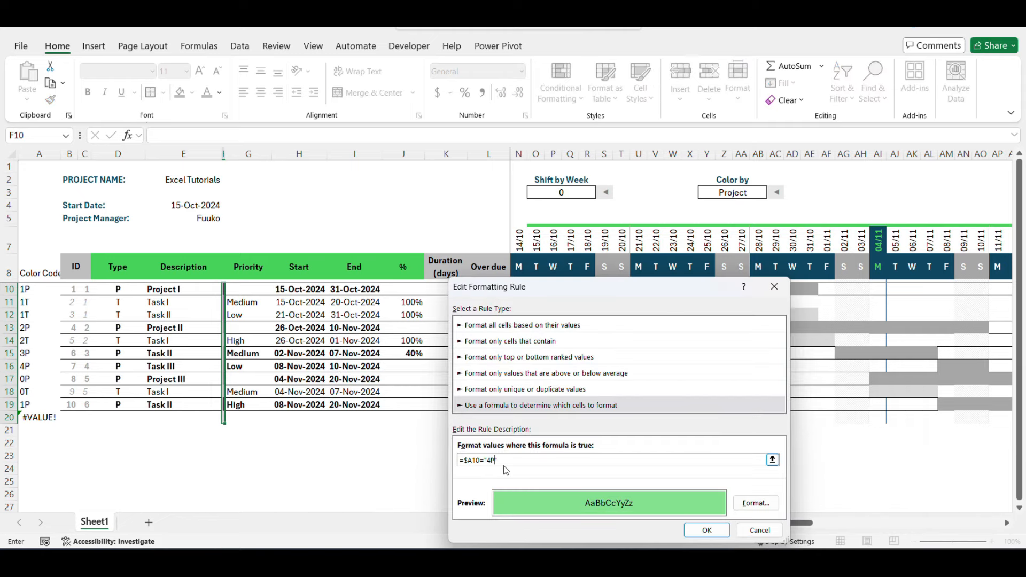
click(755, 503)
click(526, 319)
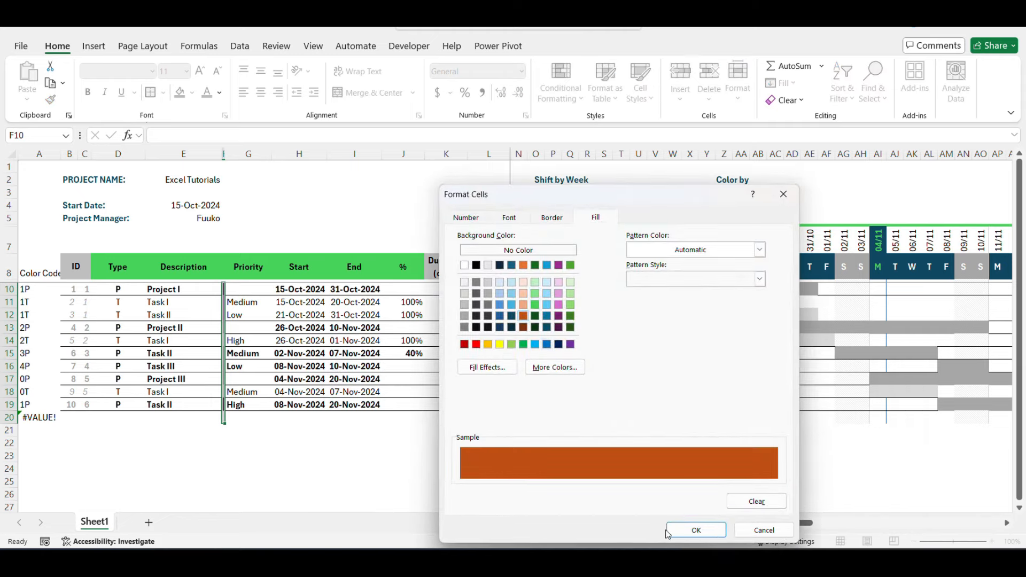
click(695, 530)
click(706, 530)
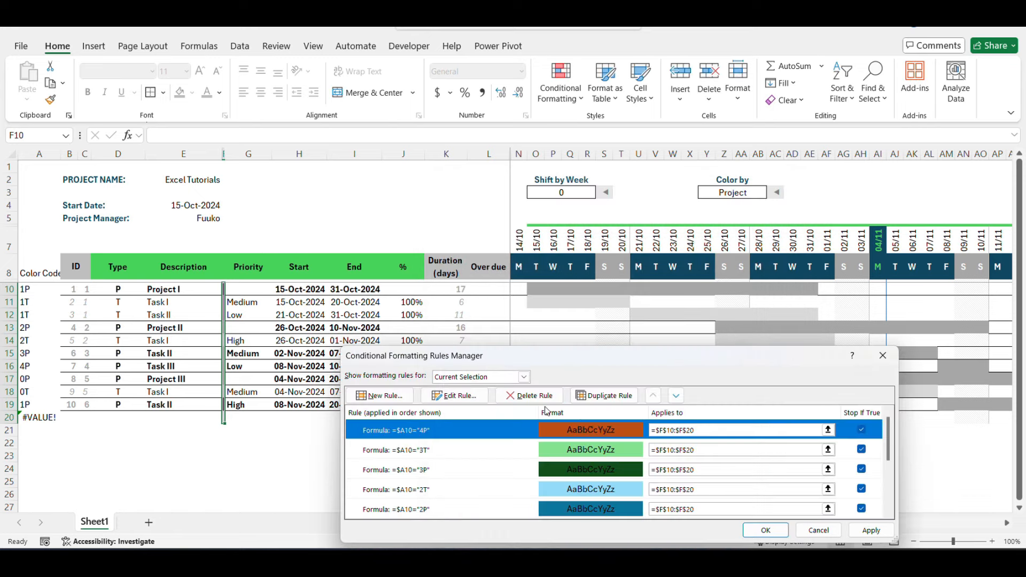
Step: Duplicate the =$A10="4P" rule and change the copy's formula to =$A10="4T" with a light orange fill
click(603, 396)
double_click(448, 427)
click(494, 458)
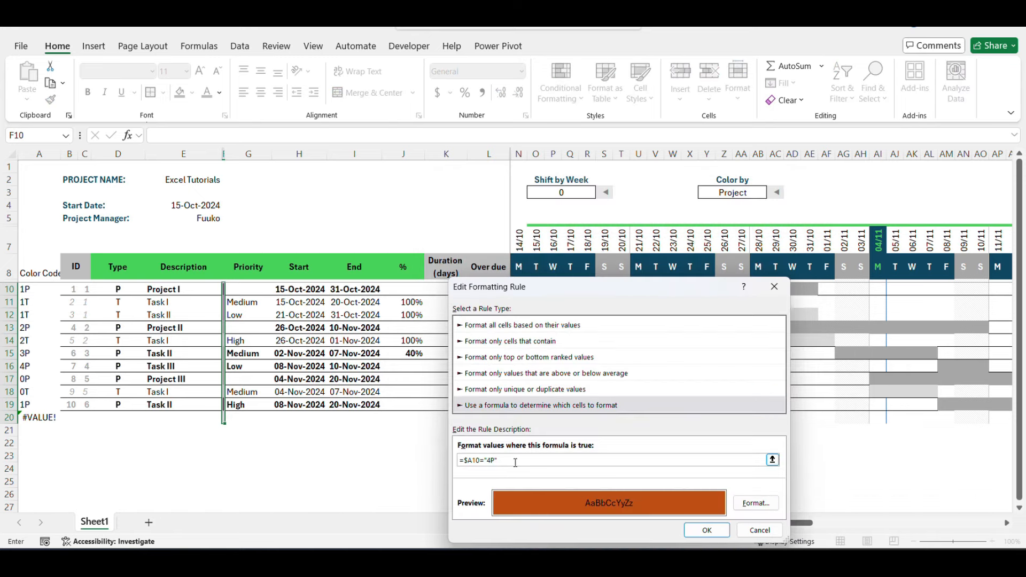
click(755, 503)
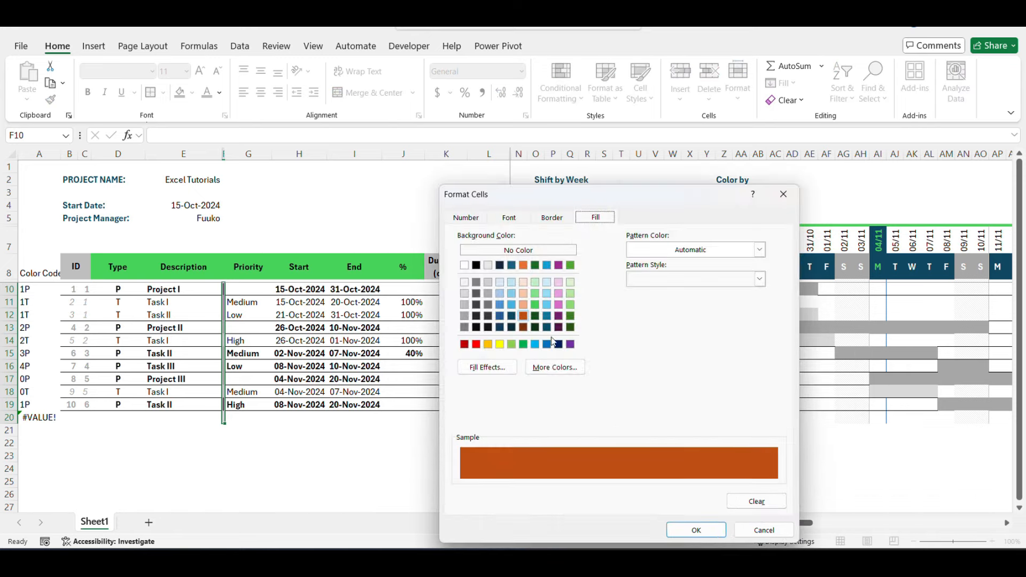
click(524, 307)
click(697, 530)
click(705, 529)
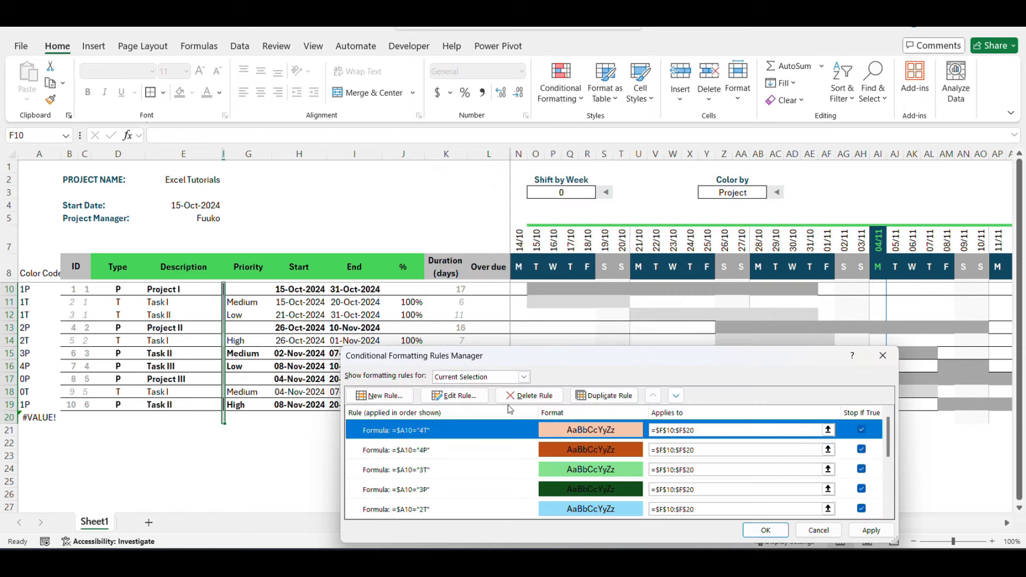
Step: Duplicate the =$A10="4T" rule and change the copy's formula to =$A10="0P" with a dark blue fill
click(454, 396)
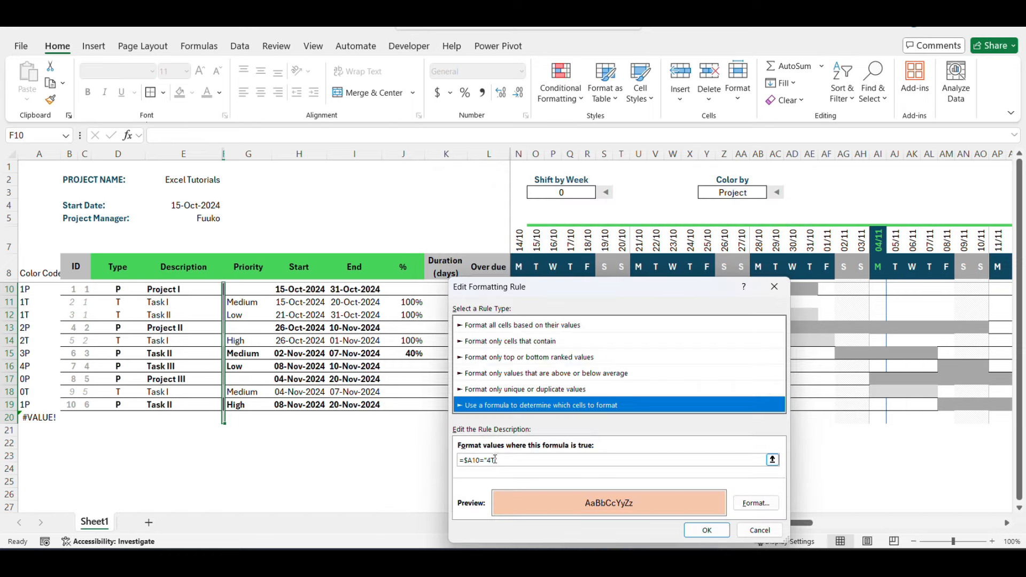
click(495, 459)
key(BackSpace)
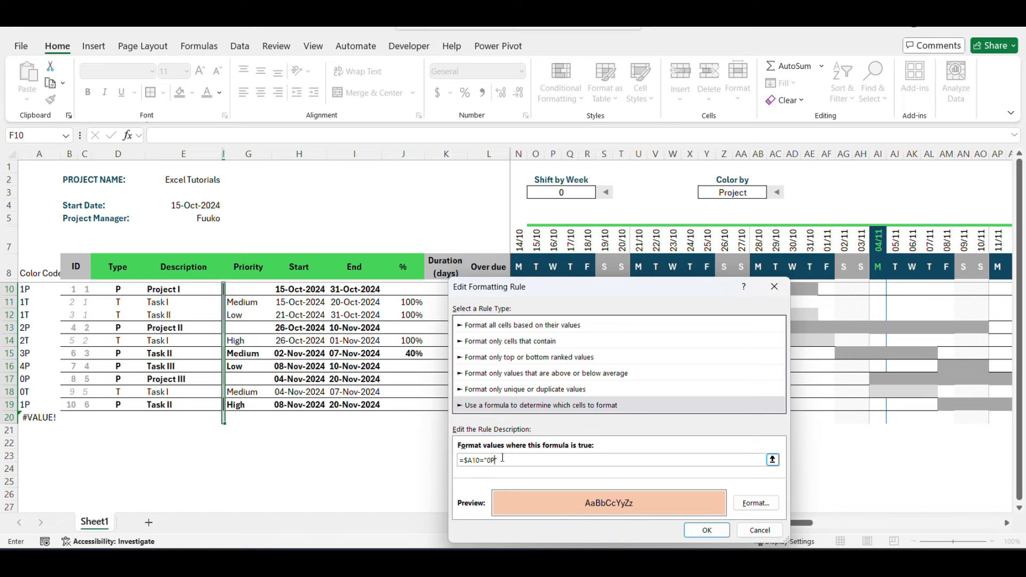
click(755, 503)
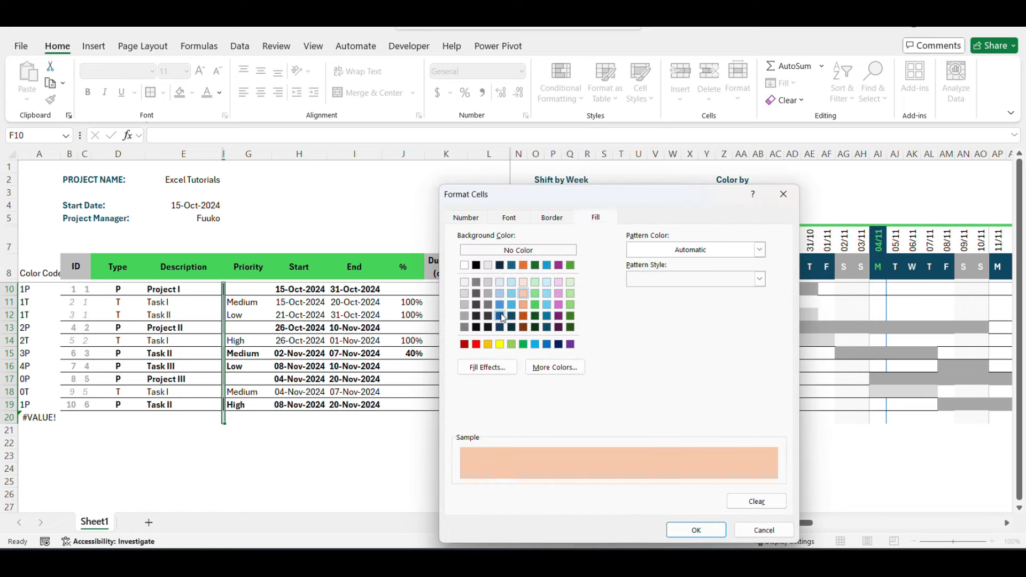
click(502, 318)
click(696, 530)
click(705, 530)
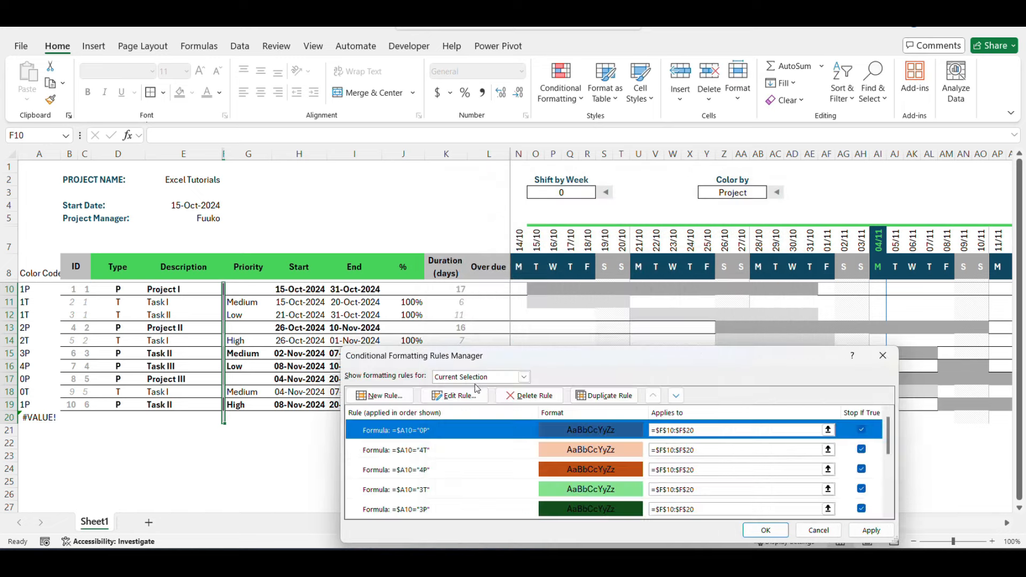
Step: Duplicate the =$A10="0P" rule, change the copy to =$A10="0T" with a light blue fill, and apply all rules to F10:F20
click(403, 401)
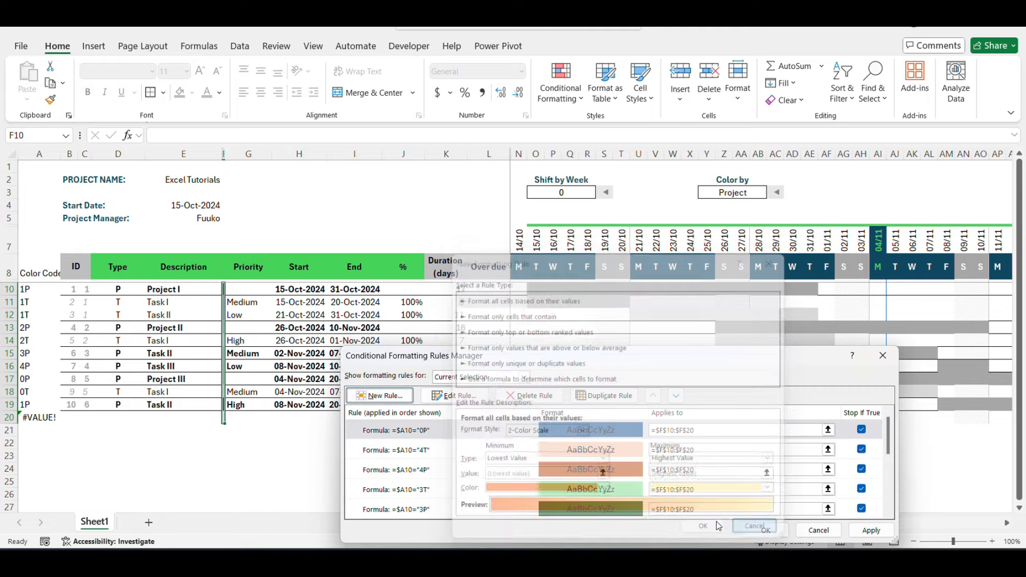
double_click(456, 434)
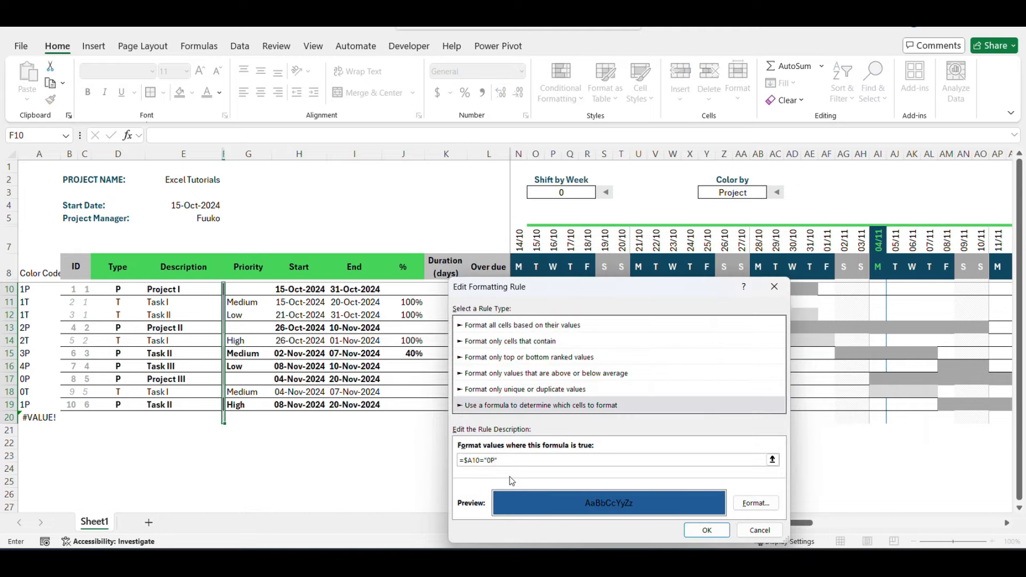
click(753, 503)
click(498, 294)
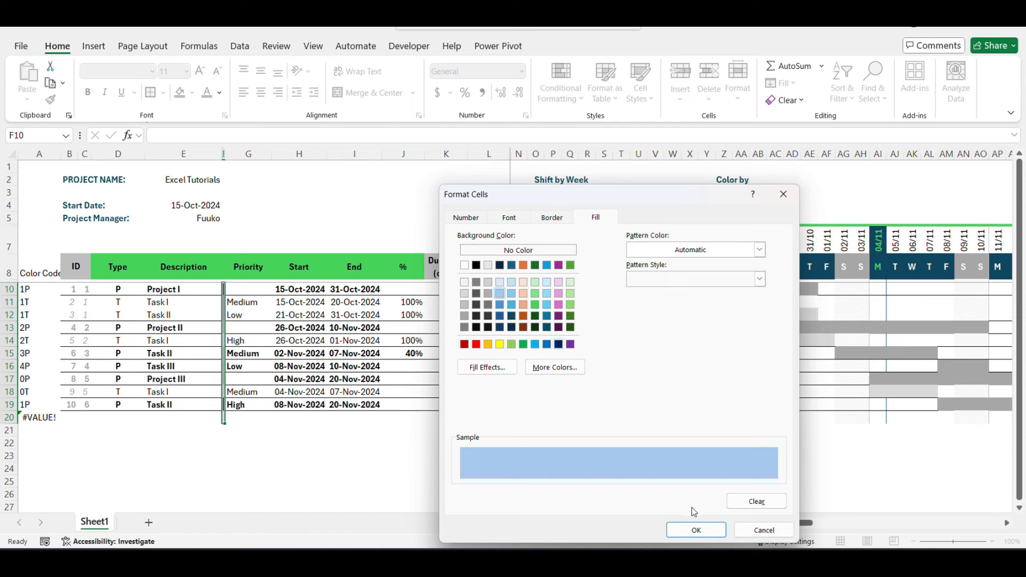
click(695, 529)
click(708, 530)
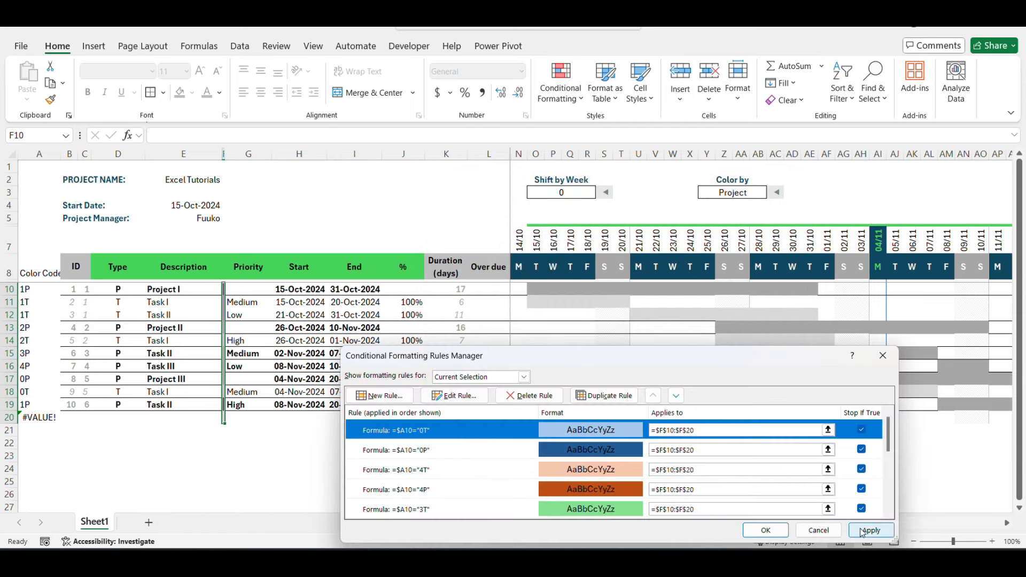
click(766, 531)
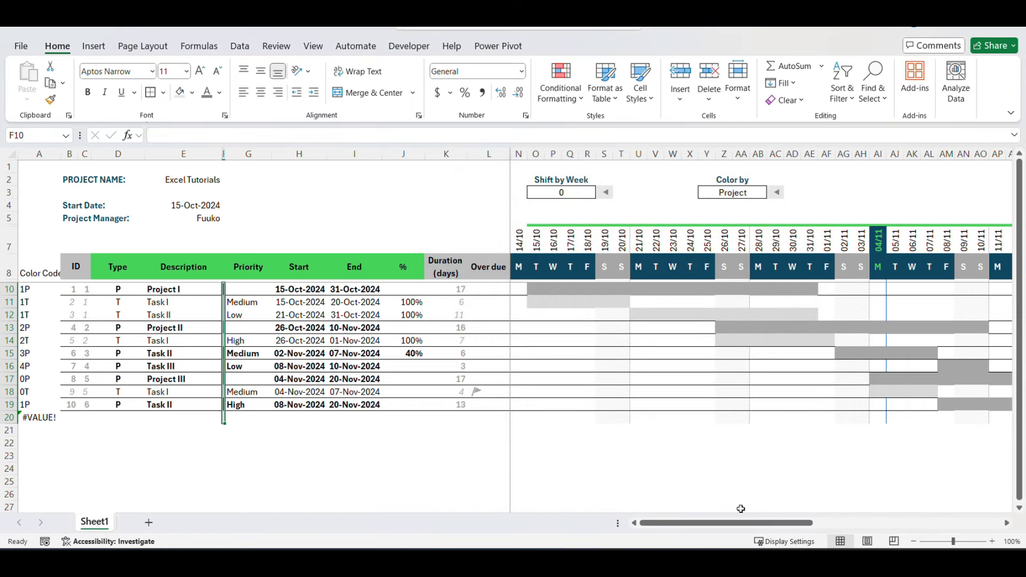
Step: Set the Type of Task II in row 15 and Task III in row 16 to T
click(278, 426)
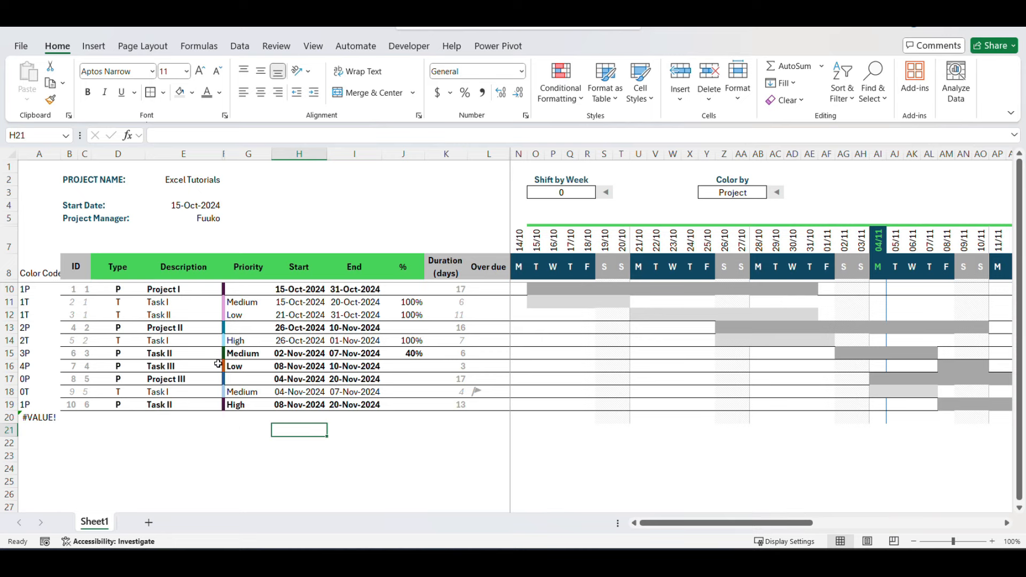
click(218, 427)
click(122, 353)
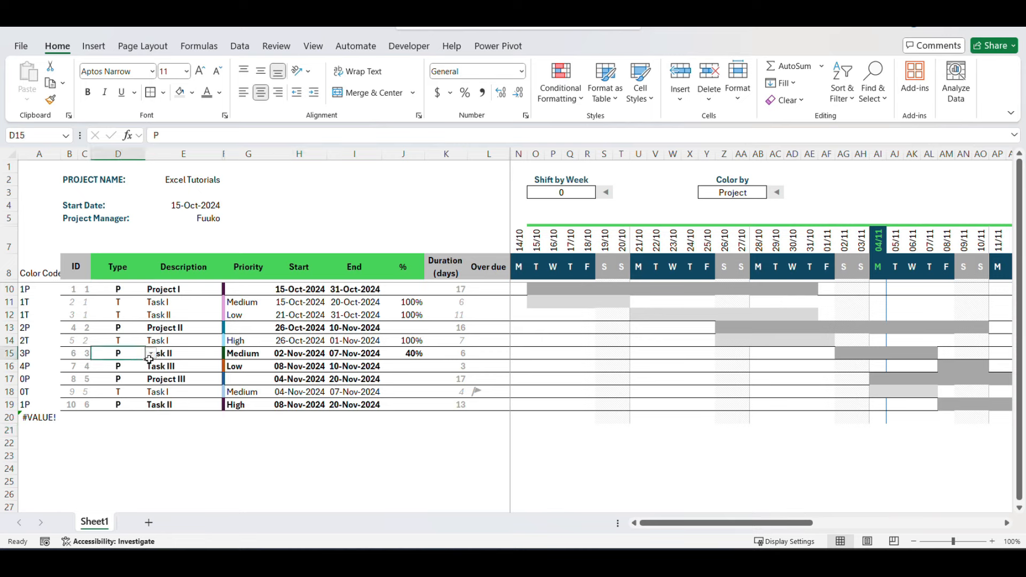
click(152, 354)
click(129, 377)
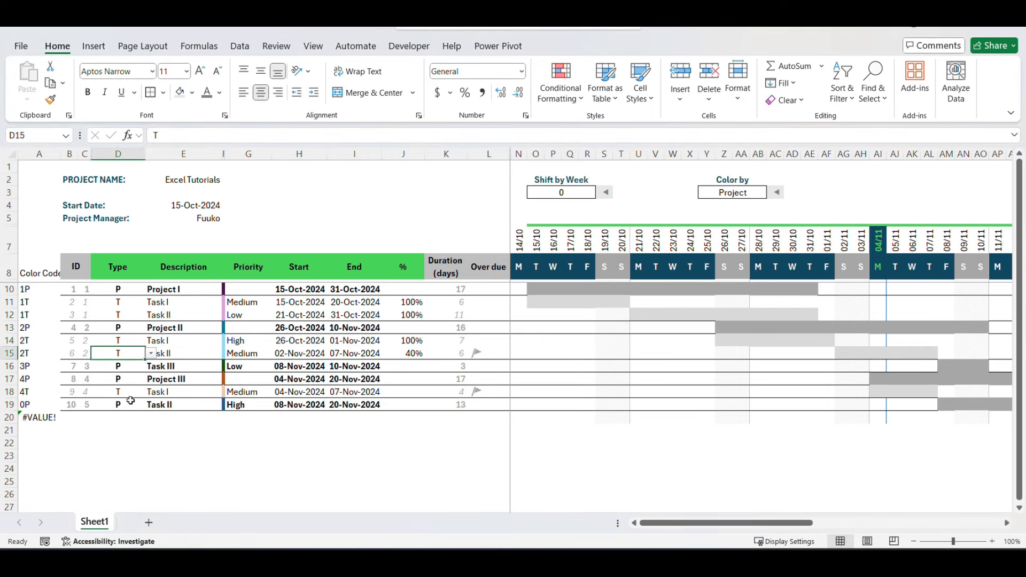
click(124, 366)
click(151, 366)
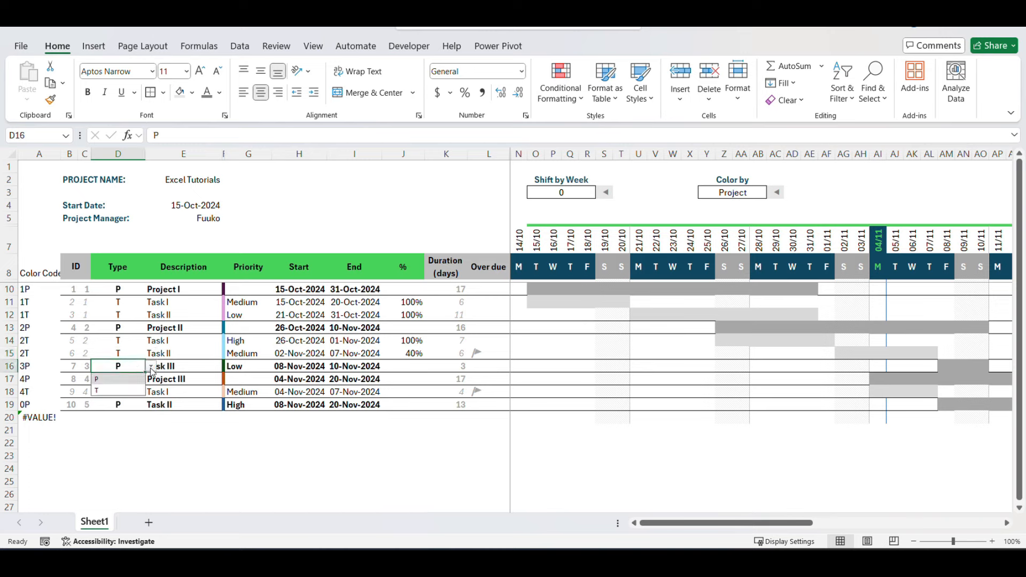
click(128, 392)
click(177, 391)
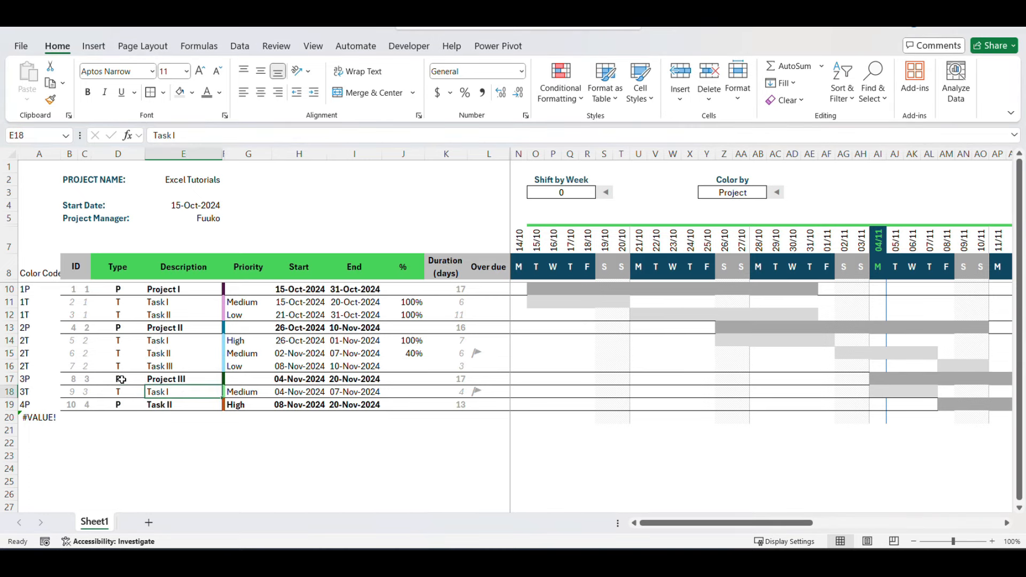
Step: Set the Type of Task II in row 19, under Project III, to T
click(127, 380)
click(124, 393)
click(122, 405)
click(151, 405)
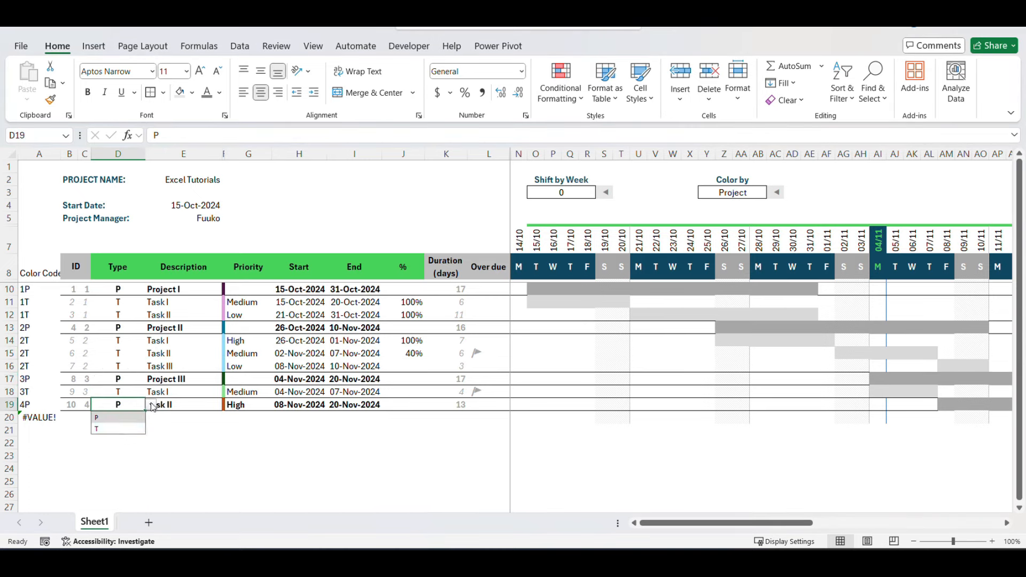
click(120, 429)
click(175, 436)
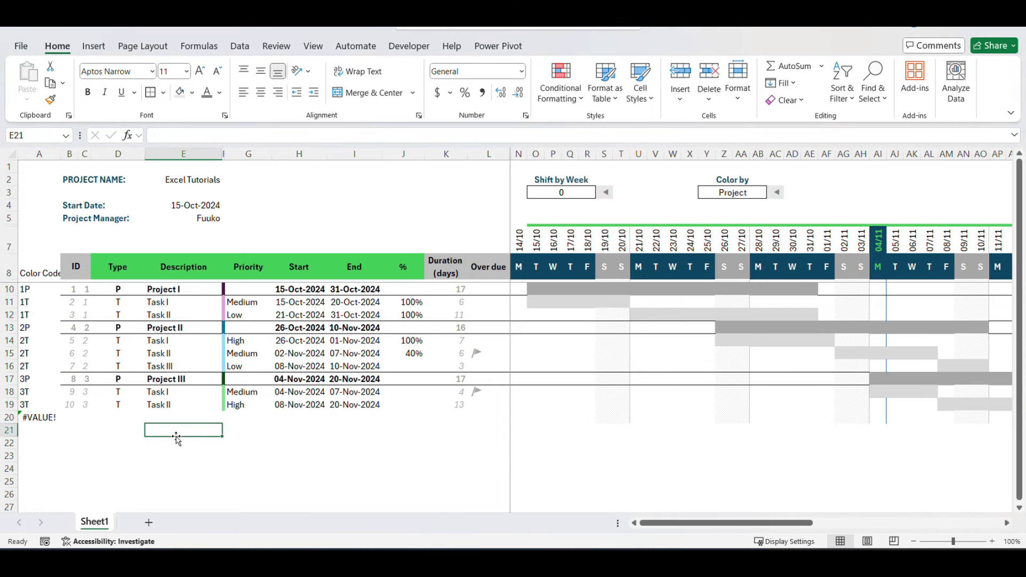
click(128, 425)
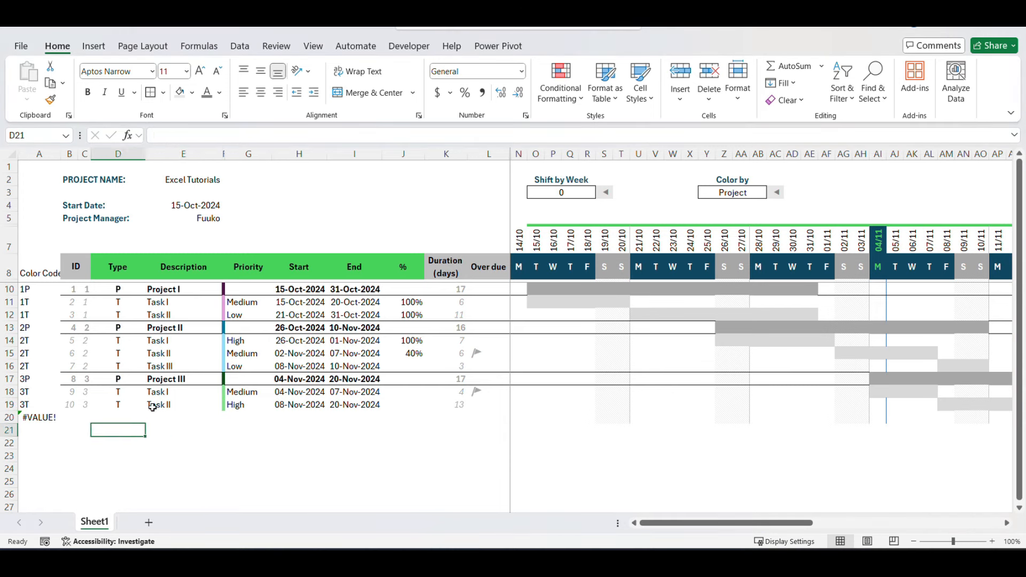
click(186, 422)
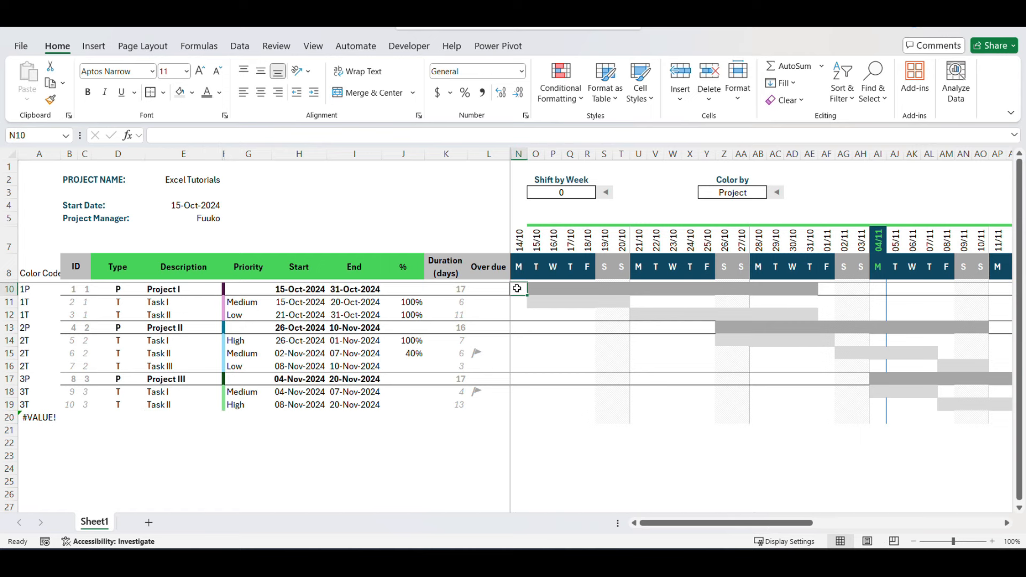
Step: Select the timeline range N10:BQ20 and open its conditional formatting rules for management
drag(518, 289, 944, 427)
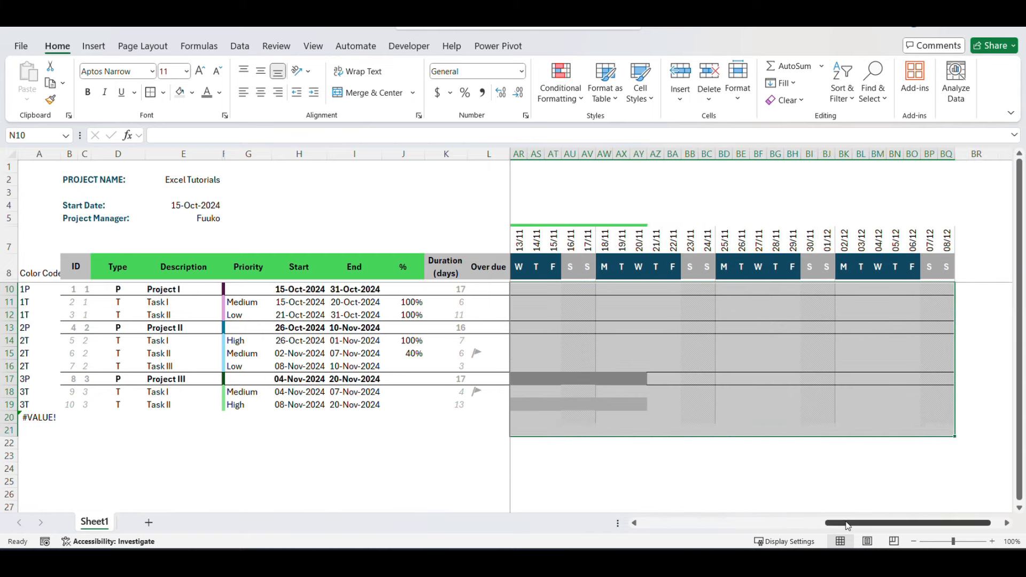
drag(828, 522, 640, 526)
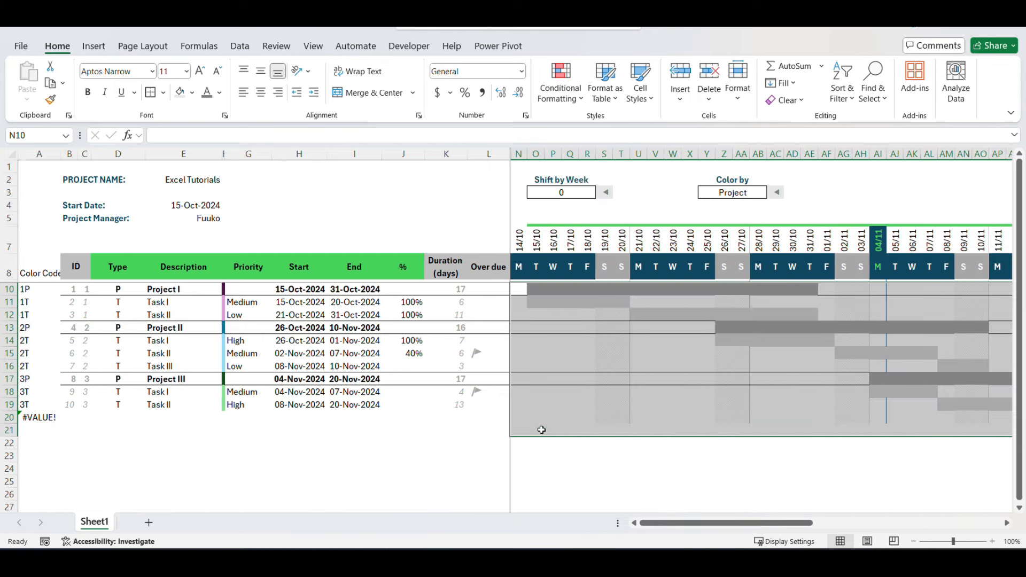
scroll(541, 430, right, 9)
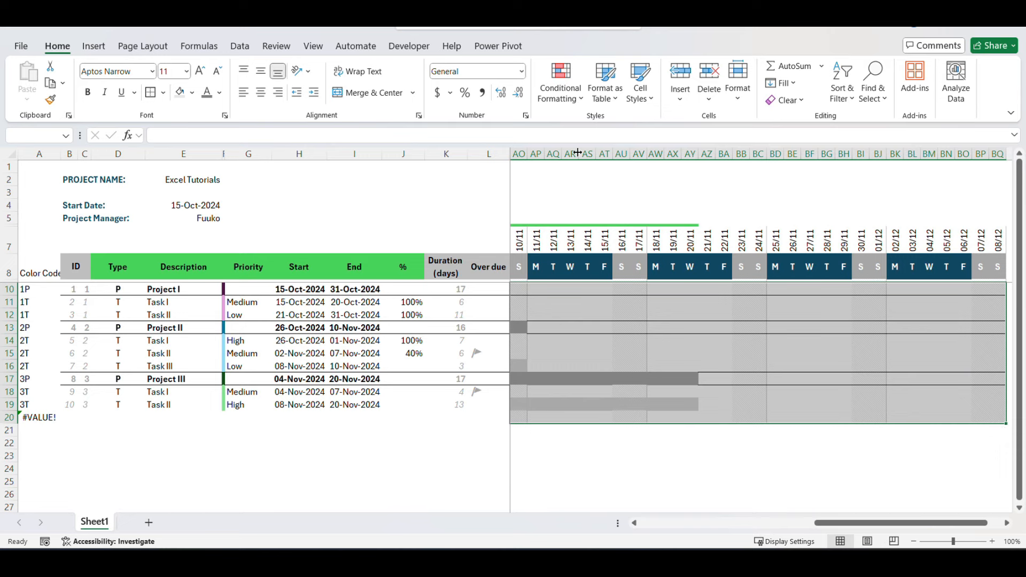
click(560, 86)
click(577, 293)
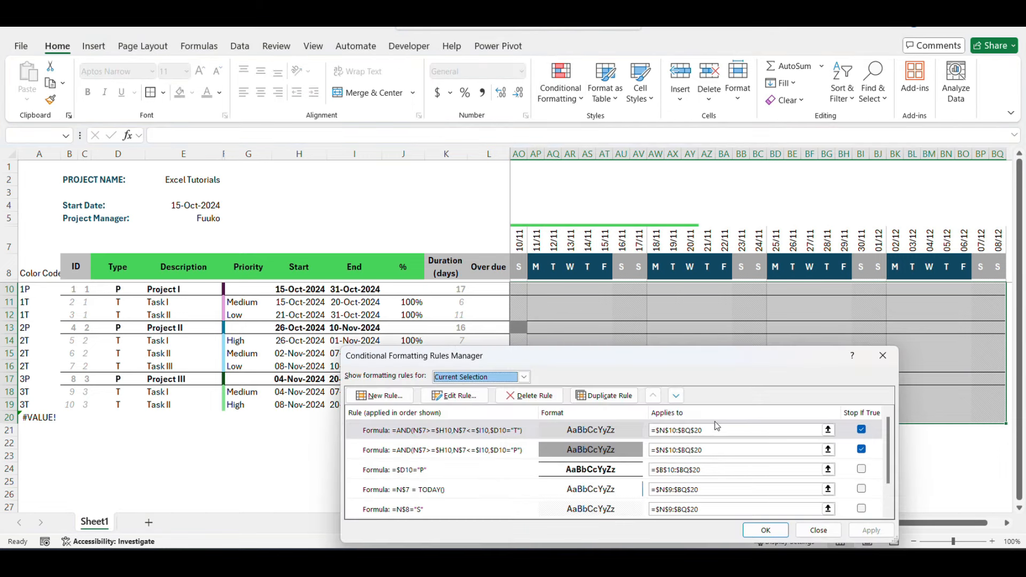
scroll(849, 459, down, 2)
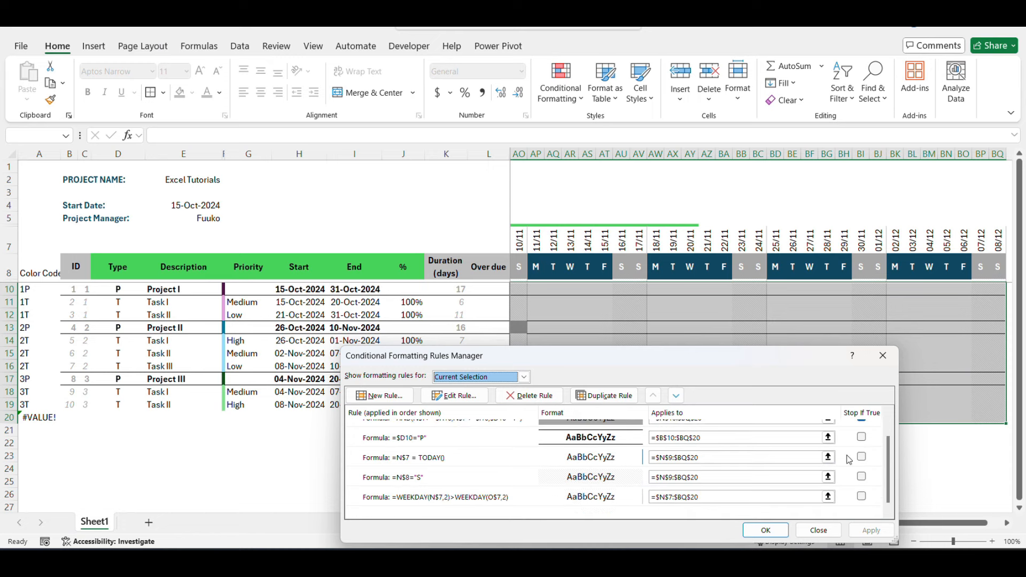
scroll(849, 460, up, 2)
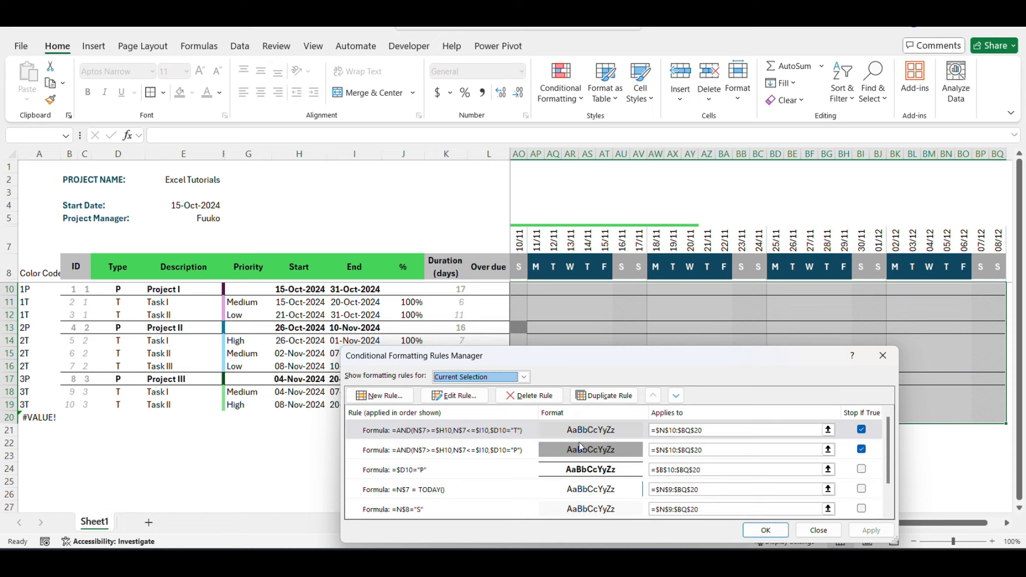
Step: Duplicate the $D10="T" timeline rule and change the copy's formula to =AND(N$7>=$H10,N$7<=$I10,$A10="1P")
click(587, 397)
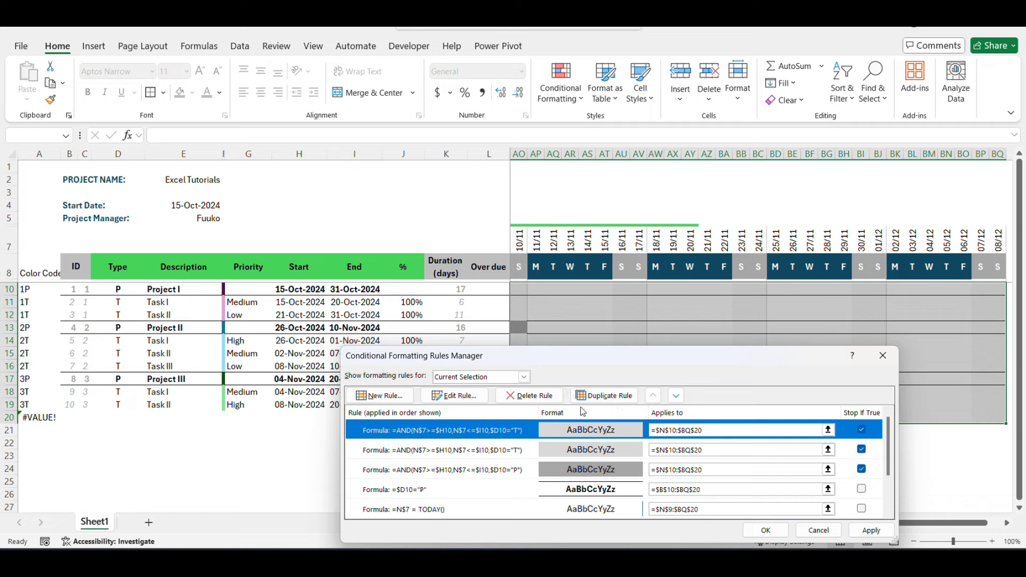
double_click(482, 432)
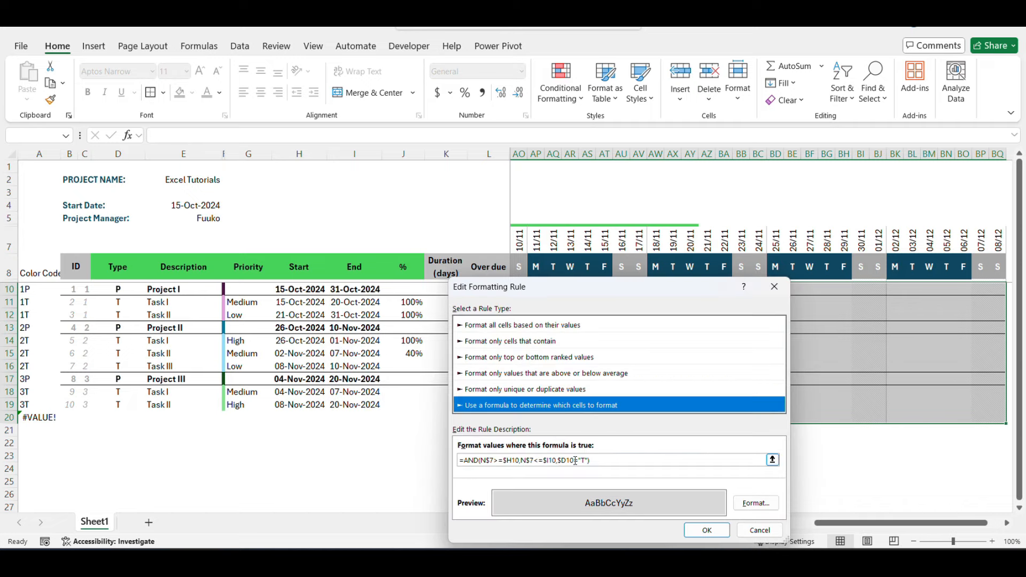
click(575, 461)
drag(557, 460, 582, 461)
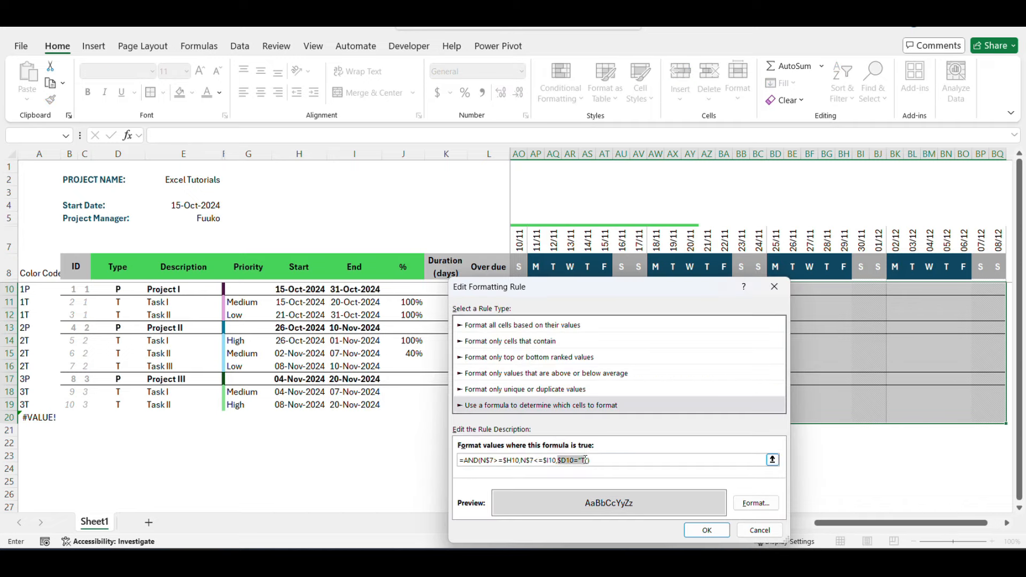
key(BackSpace)
click(29, 289)
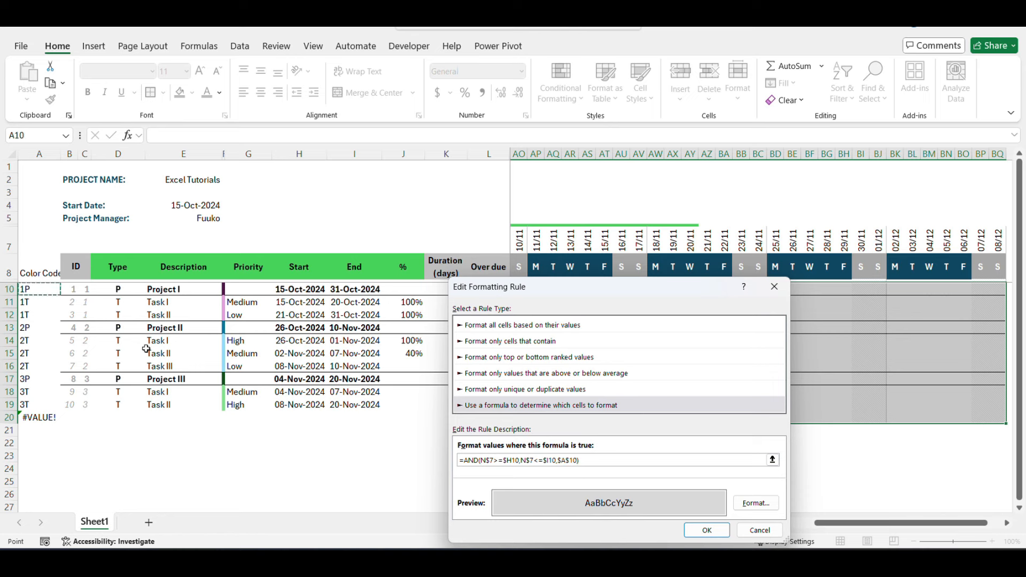
click(569, 461)
key(BackSpace)
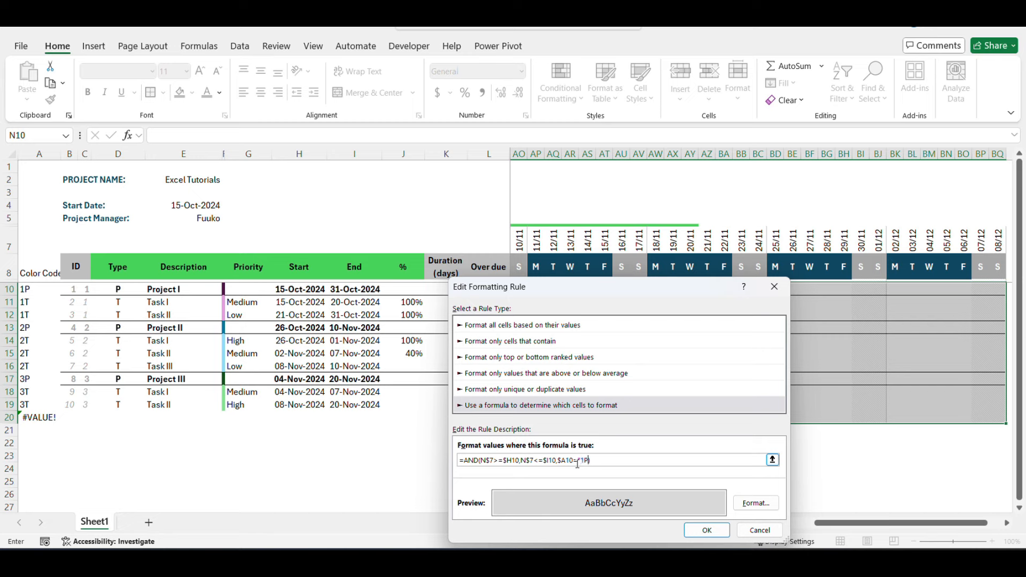
Step: Give the $A10="1P" timeline rule a dark purple fill and apply it to the chart
click(756, 503)
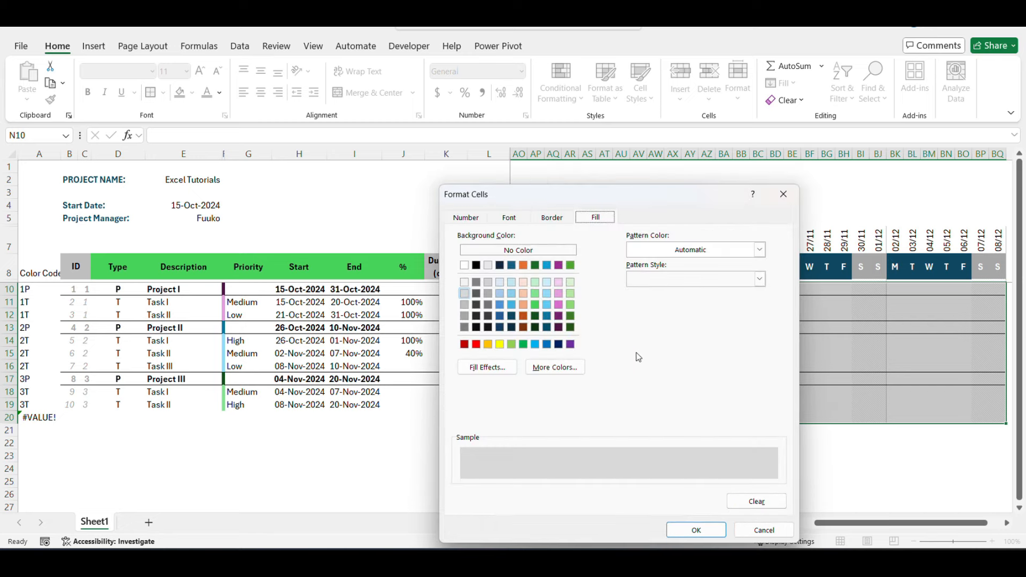
click(559, 316)
click(696, 530)
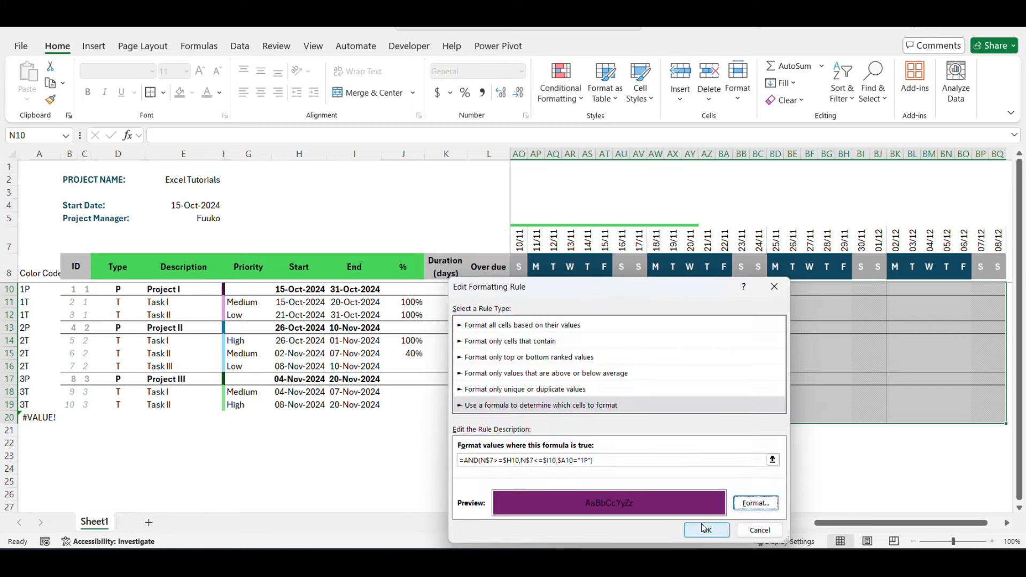
click(702, 529)
click(869, 530)
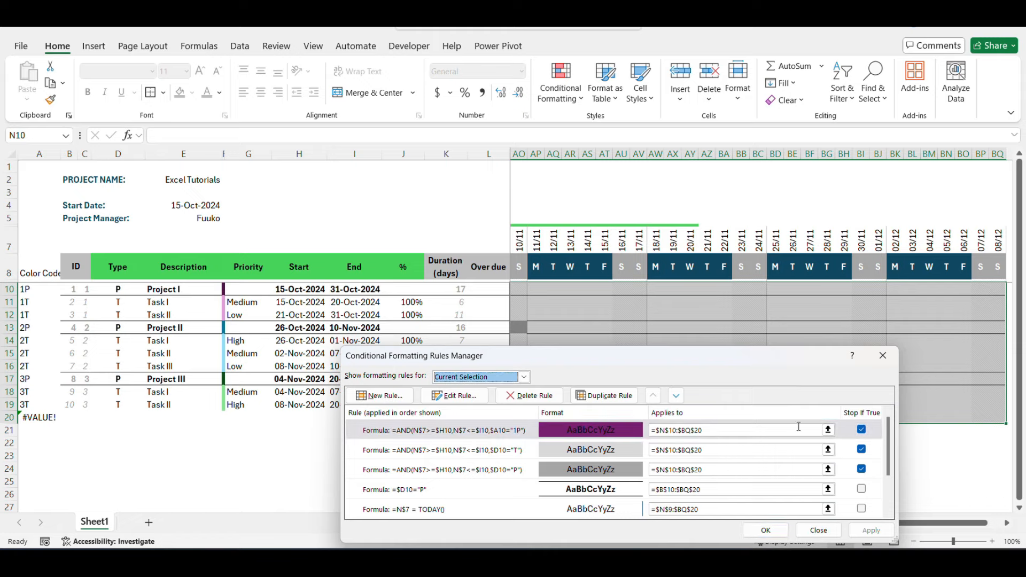
drag(732, 355, 514, 324)
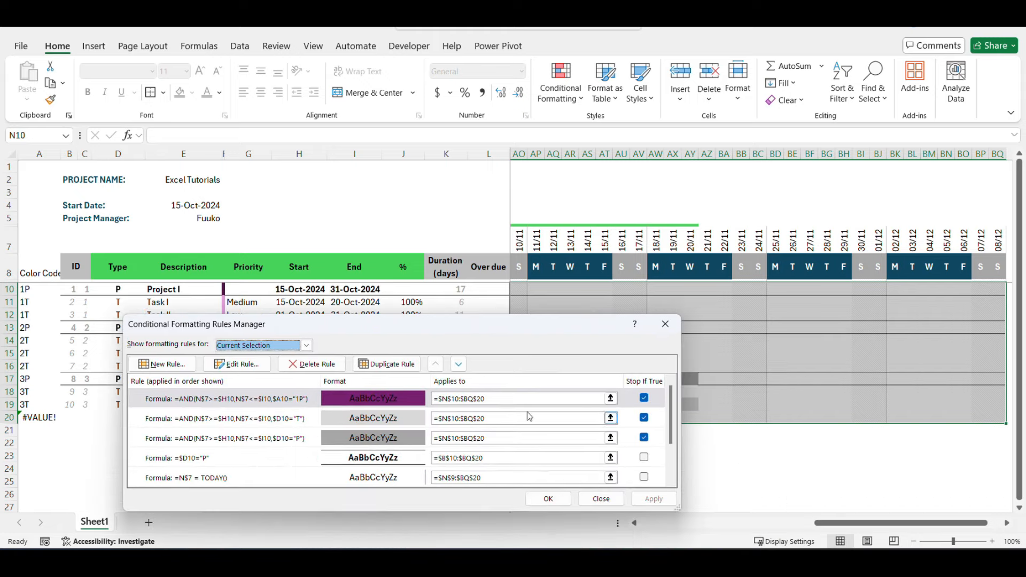
key(Return)
scroll(634, 523, left, 9)
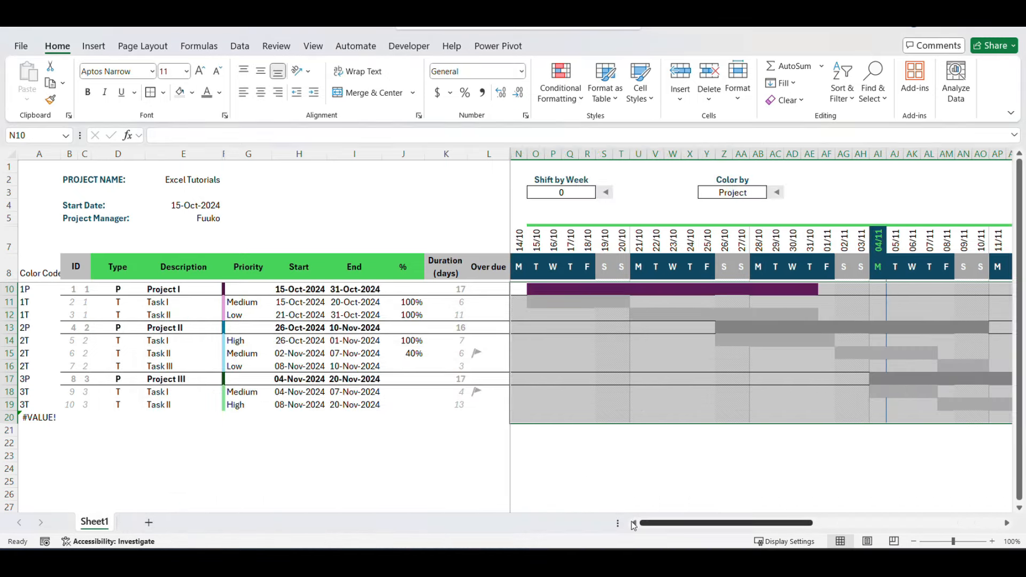
Step: Duplicate the "1P" timeline rule, change the copy's formula to $A10="1T" with a light purple fill, and apply it
click(560, 92)
click(588, 297)
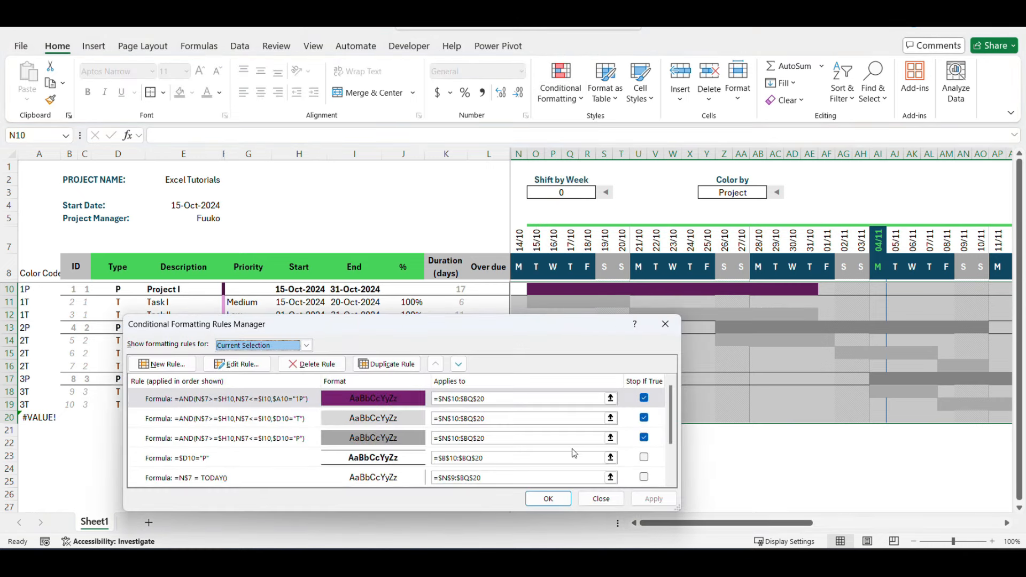
click(276, 398)
click(383, 364)
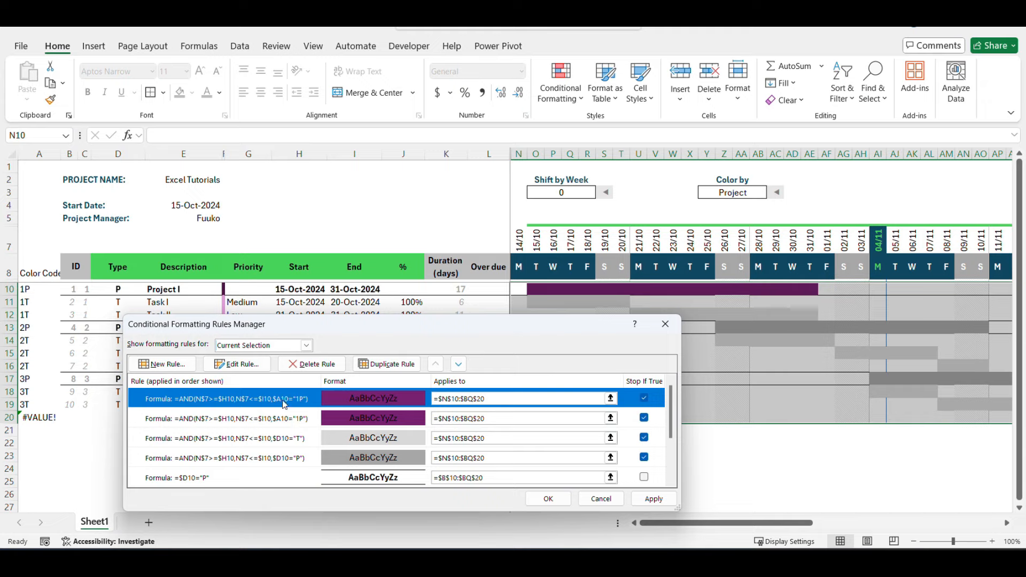
double_click(284, 402)
click(368, 459)
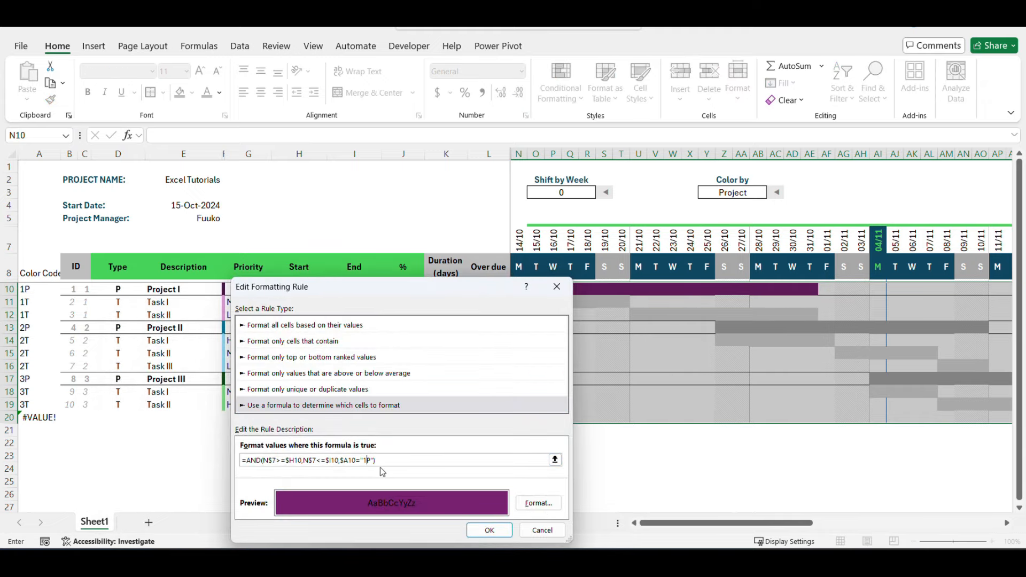
click(538, 503)
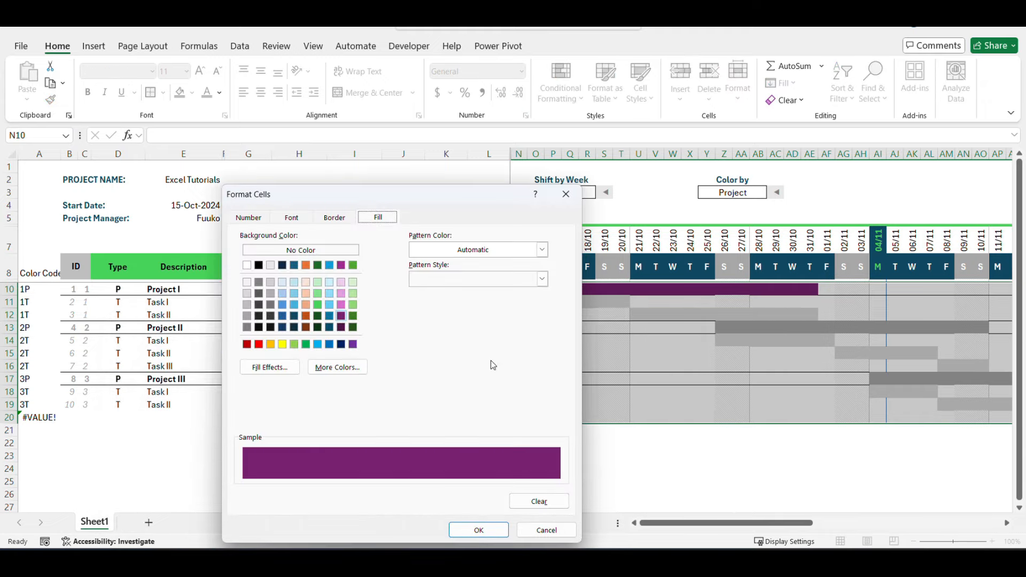
click(341, 305)
click(479, 530)
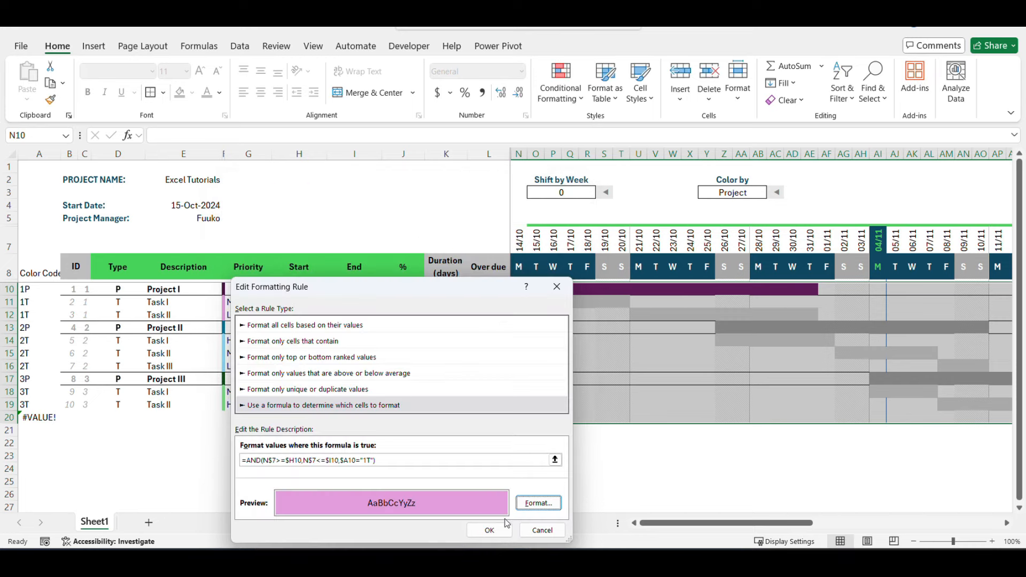
click(490, 530)
click(653, 498)
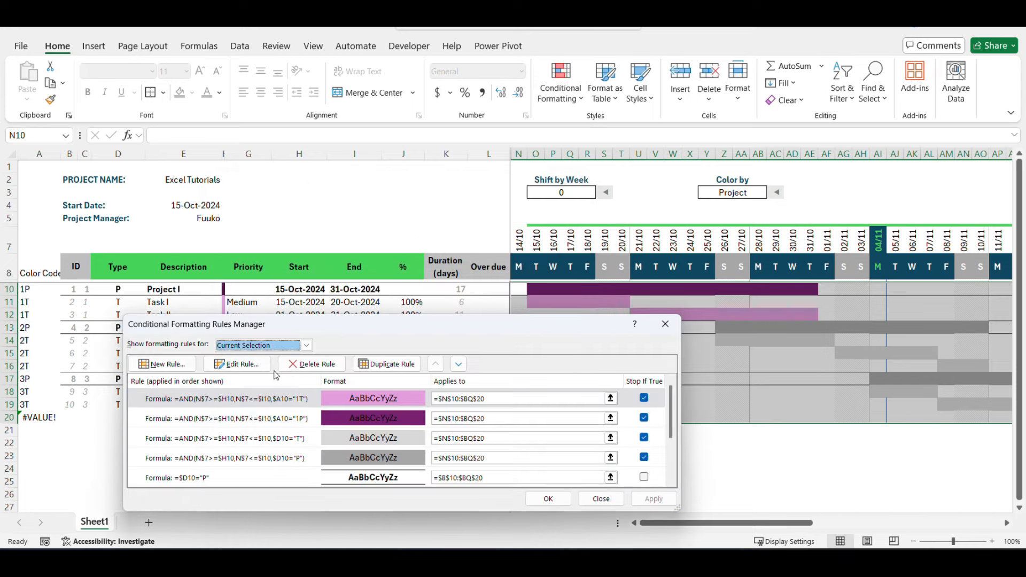
Step: Duplicate the "1T" timeline rule and change the copy's formula to $A10="2P" with a dark teal-blue fill
click(370, 367)
double_click(306, 400)
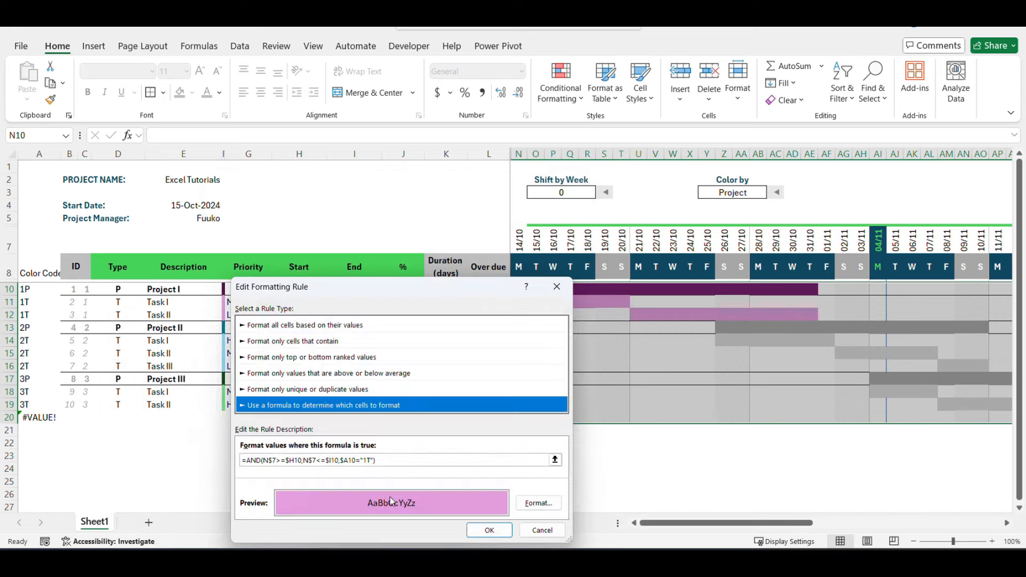
click(368, 460)
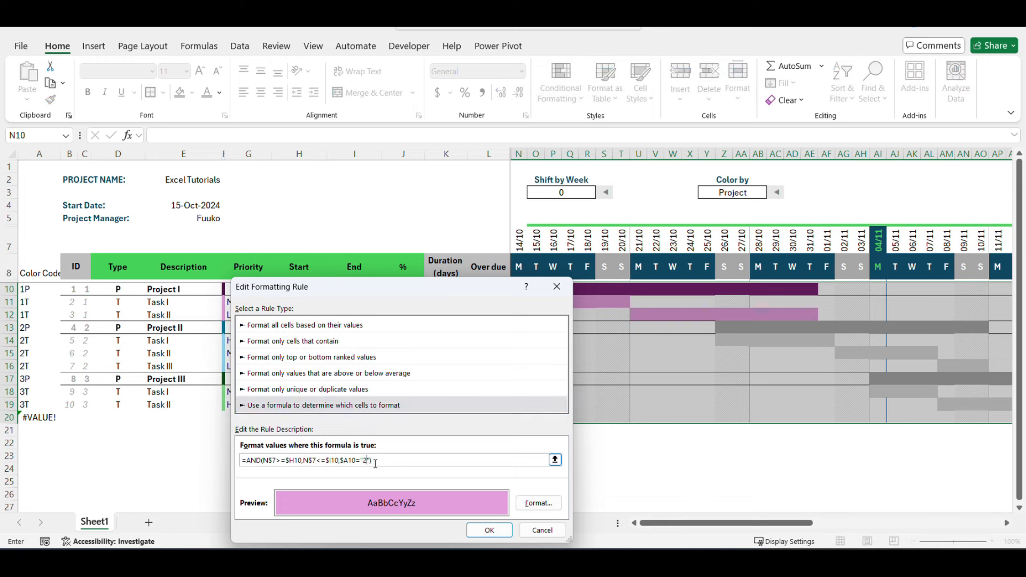
click(539, 503)
click(335, 321)
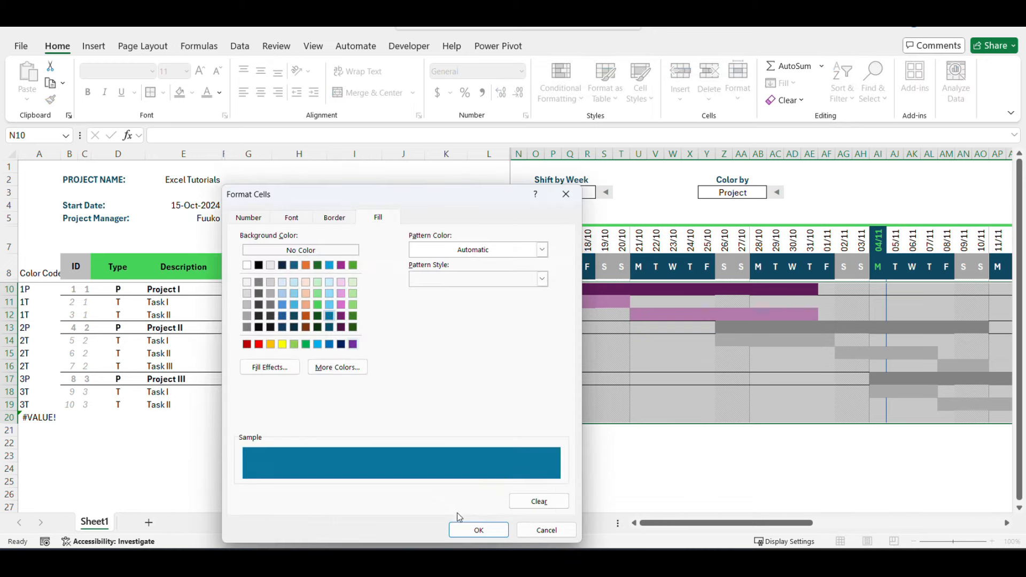
click(478, 529)
click(493, 531)
Step: Duplicate the "2P" timeline rule, change the copy's formula to $A10="2T" and give it a light blue fill
click(395, 365)
double_click(289, 404)
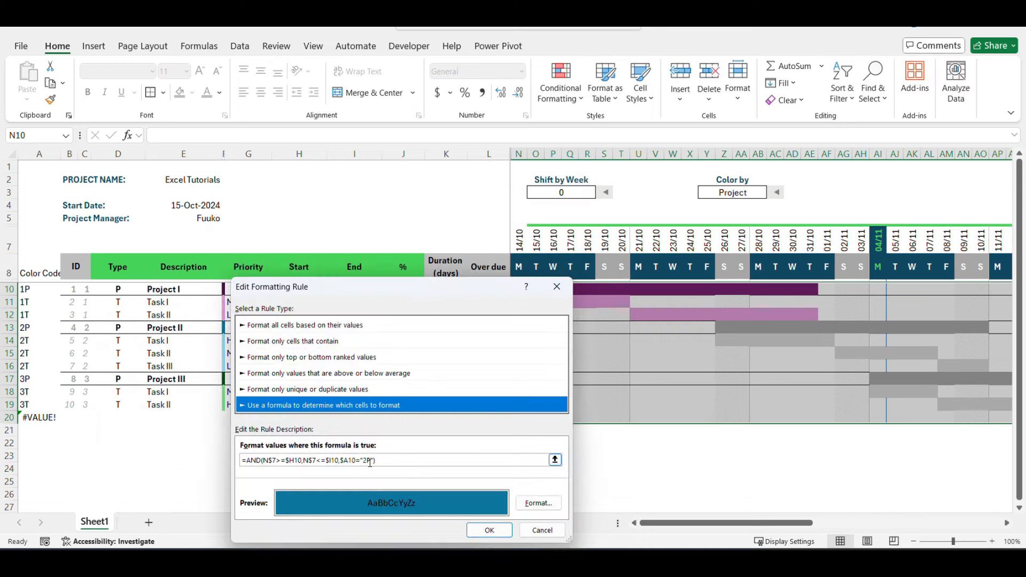
click(370, 462)
key(BackSpace)
text(T)
click(539, 502)
click(351, 331)
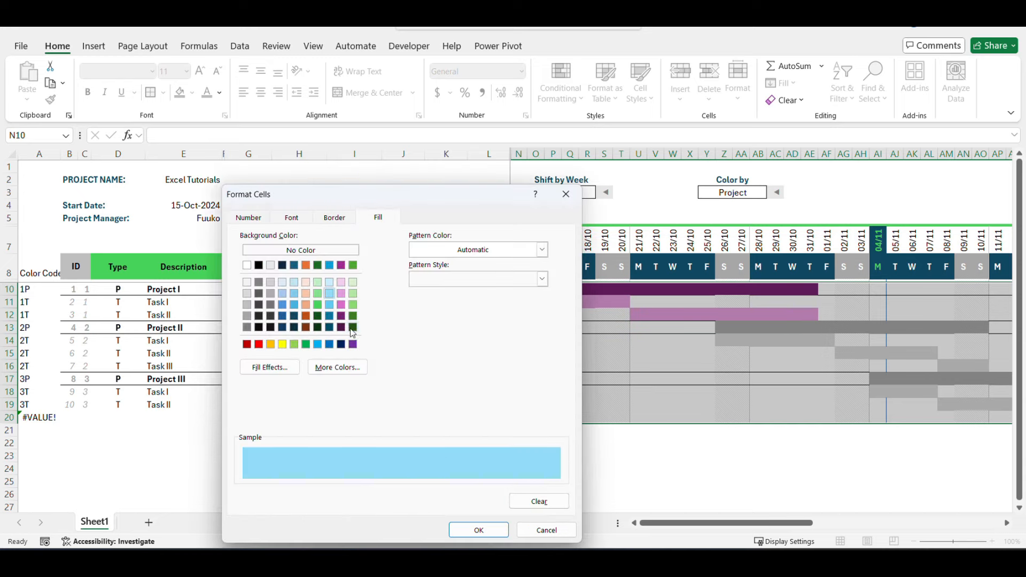
click(478, 530)
click(489, 530)
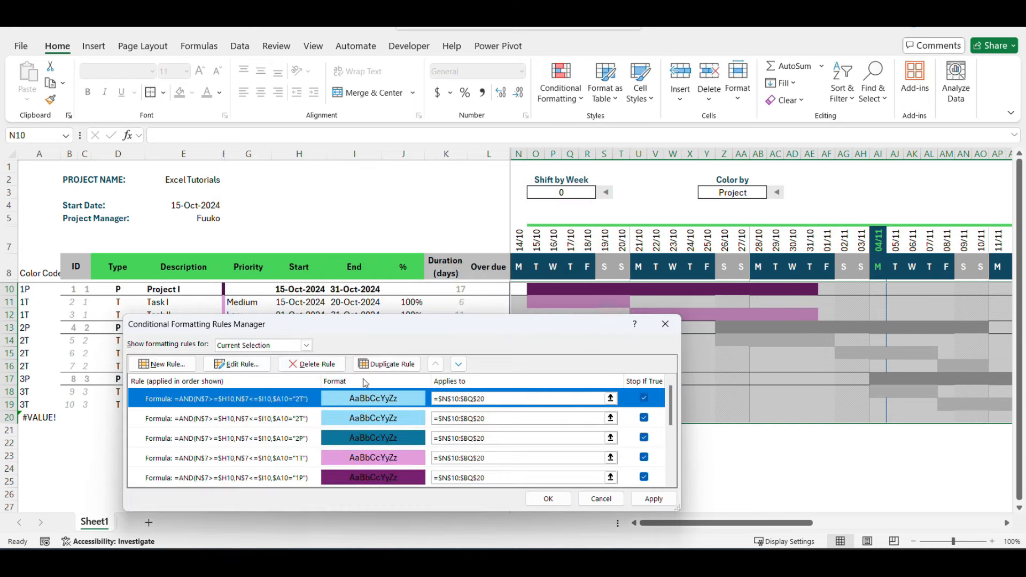
Step: Duplicate the "2T" timeline rule, change the copy's formula to $A10="3P" and give it a dark green fill
double_click(388, 404)
click(364, 460)
key(BackSpace)
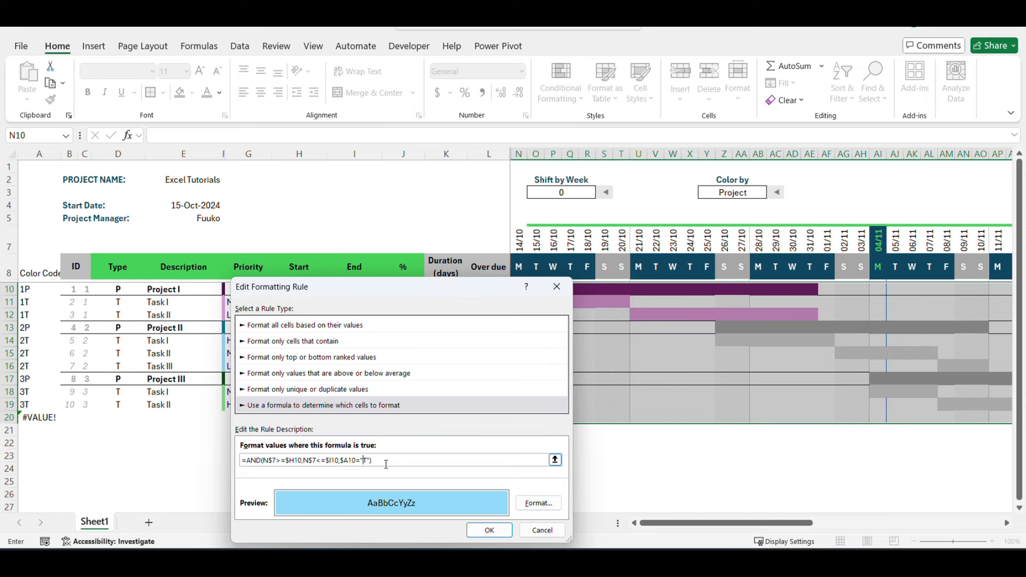
text(3P)
click(529, 506)
click(318, 315)
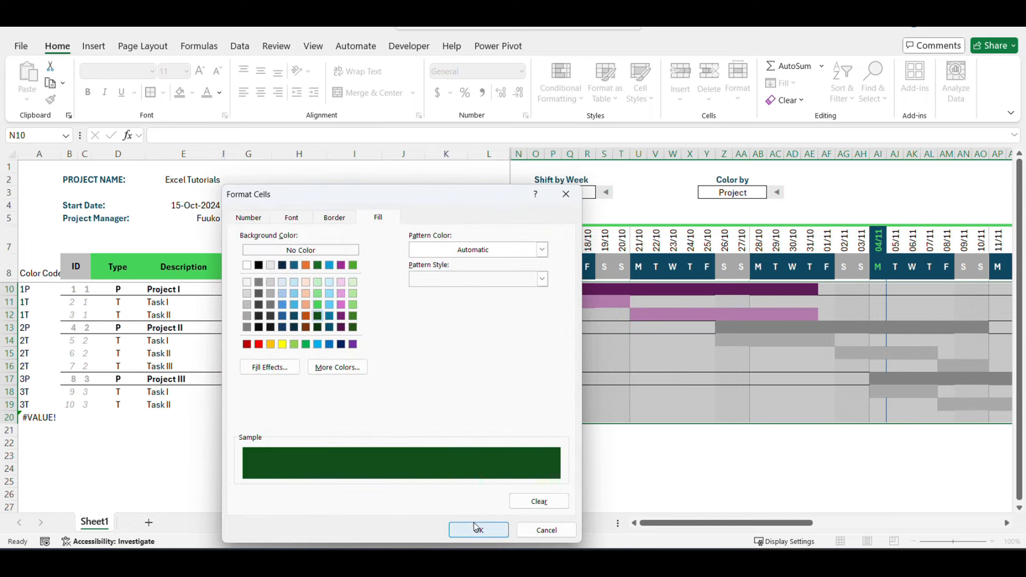
click(479, 530)
click(479, 529)
Step: Duplicate the "3P" timeline rule, change the copy's formula to $A10="3T" and give it a light green fill
click(386, 370)
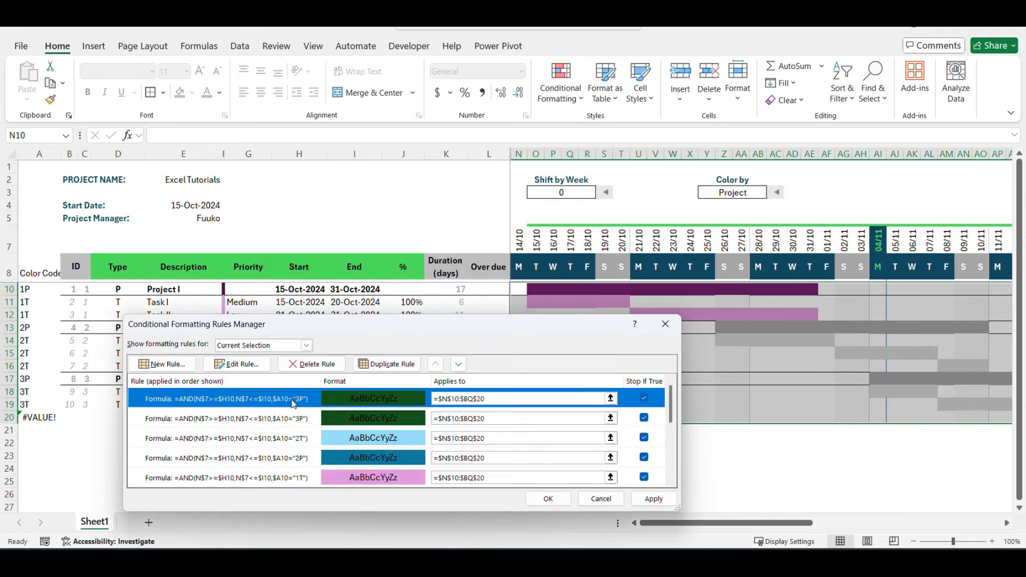
double_click(294, 402)
click(370, 460)
key(BackSpace)
text(T)
click(528, 506)
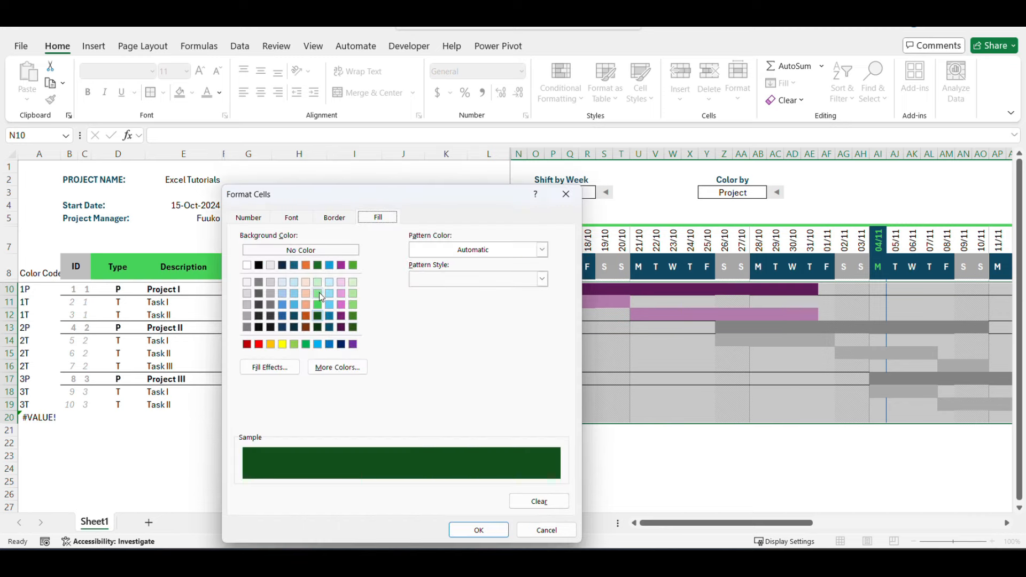
click(318, 293)
click(477, 529)
click(489, 529)
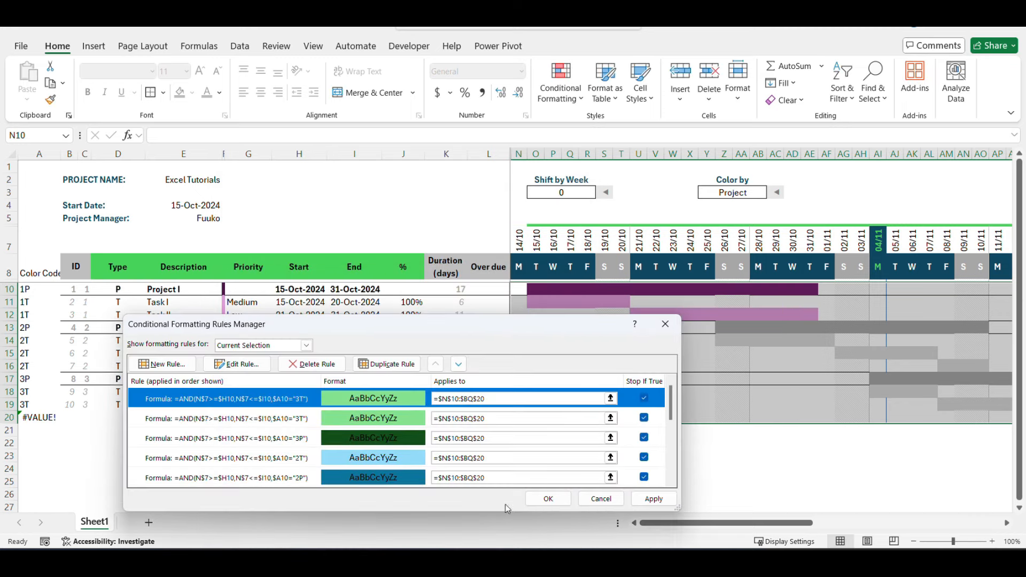
Step: Change the formula of the duplicated "3T" timeline rule to $A10="4P" and give it a dark orange fill
double_click(371, 403)
click(383, 460)
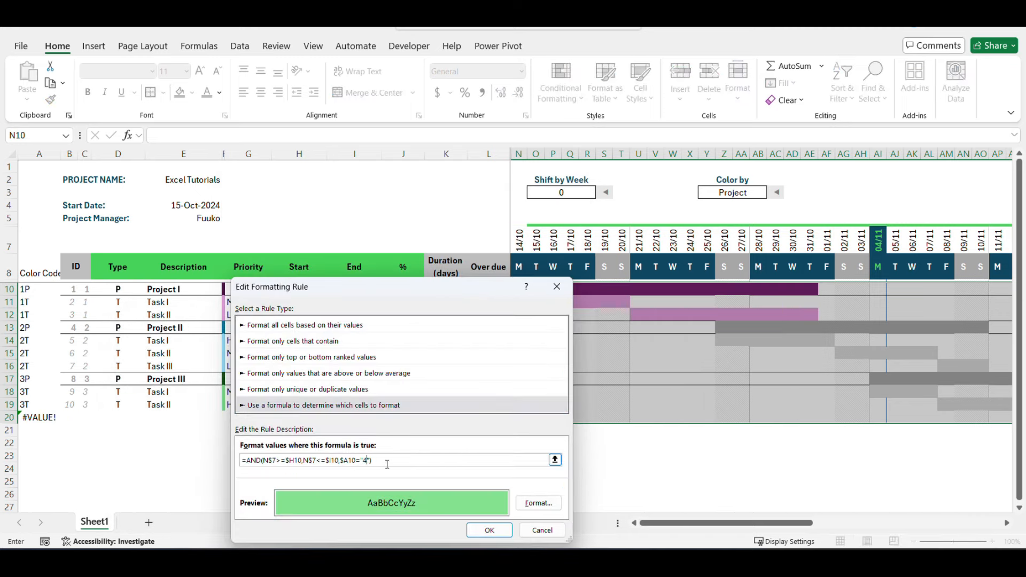
click(539, 503)
click(314, 320)
click(477, 529)
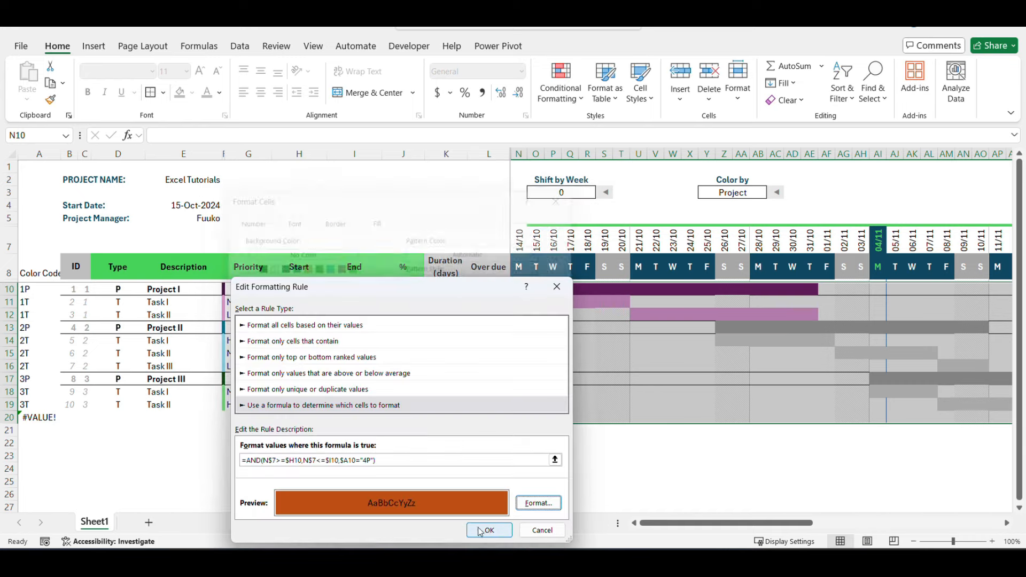
click(483, 529)
Step: Duplicate the "4P" timeline rule, change the copy's formula to $A10="4T" and give it a light orange fill
double_click(306, 401)
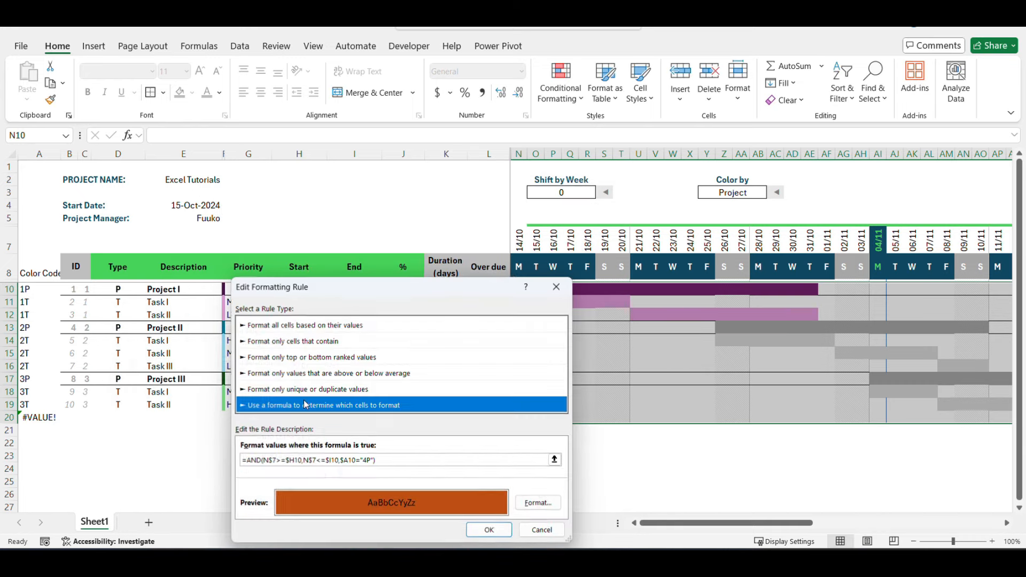
click(368, 460)
key(Delete)
text(T)
click(538, 502)
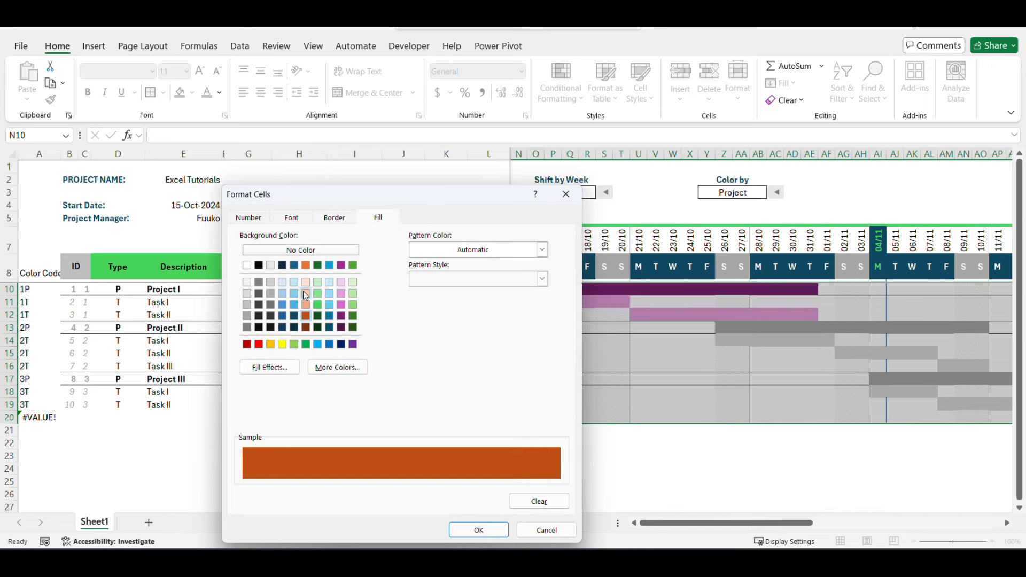
click(314, 301)
click(473, 529)
click(472, 529)
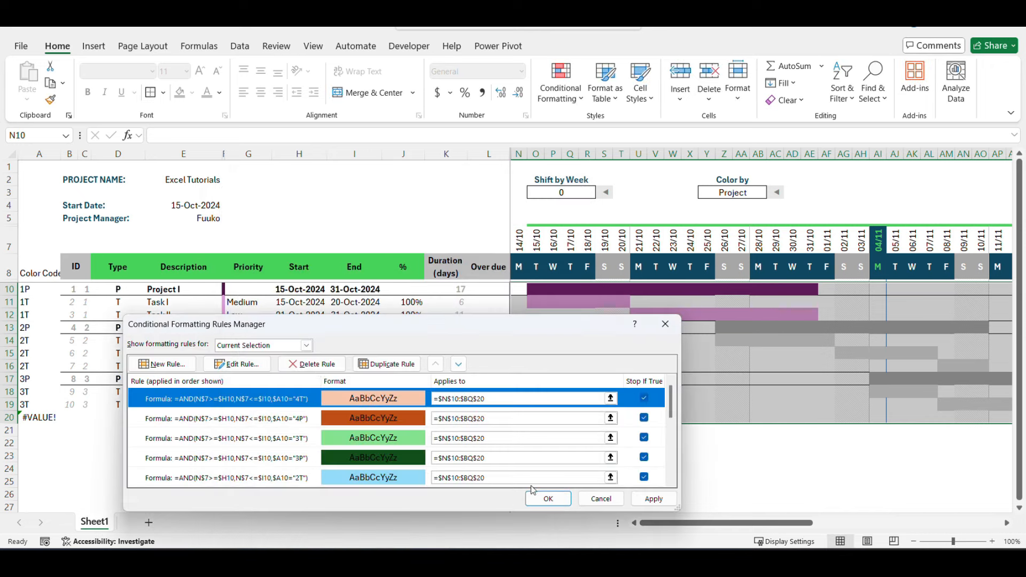
Step: Duplicate the "4T" timeline rule, change the copy's formula to $A10="0P" and give it a dark blue fill
double_click(295, 403)
click(379, 462)
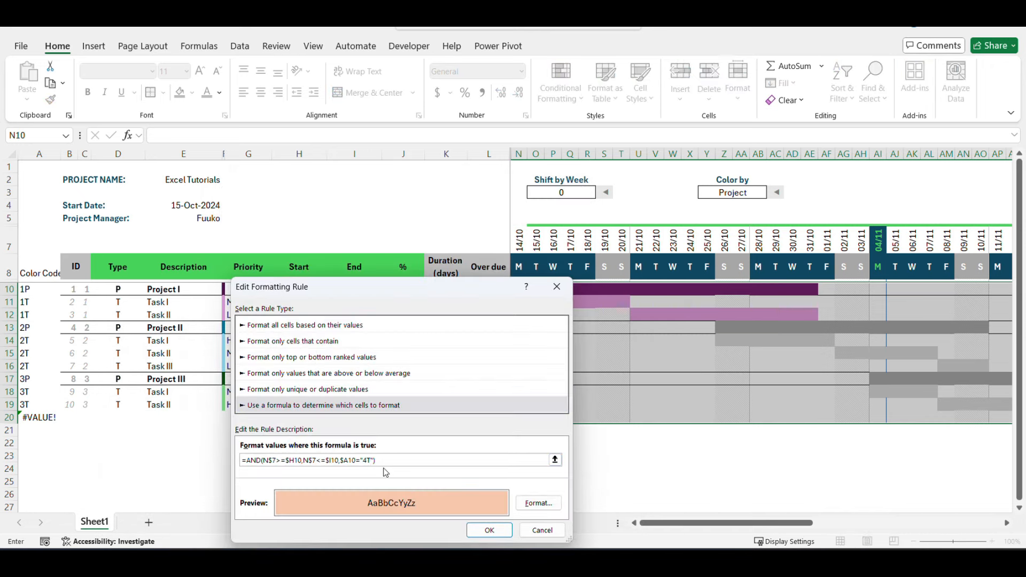
click(538, 503)
click(283, 317)
click(479, 529)
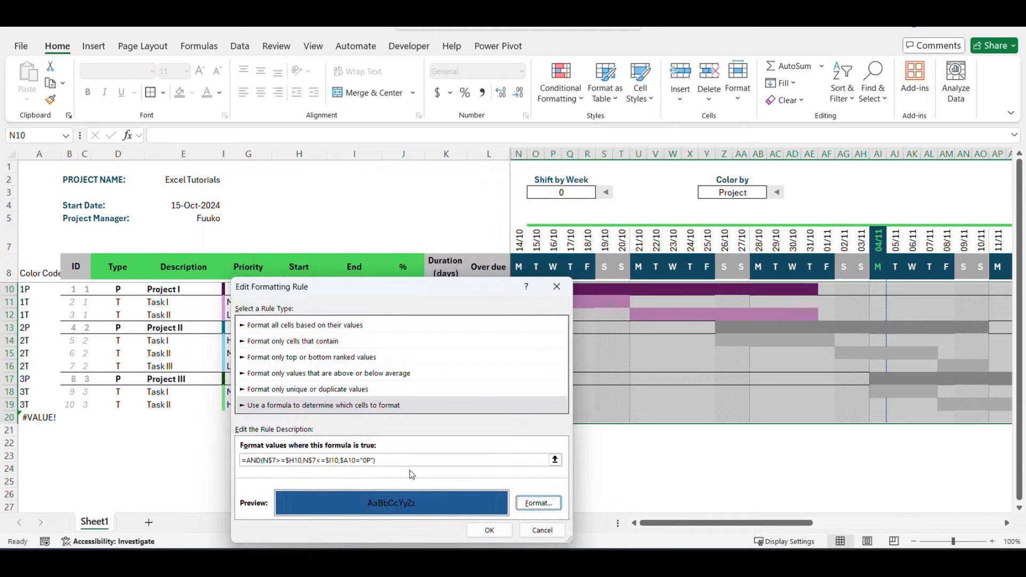
click(488, 530)
Step: Duplicate the "0P" timeline rule and change the copy's formula to =AND(N$7>=$H10,N$7<=$I10,$A10="0T")
click(389, 365)
double_click(291, 400)
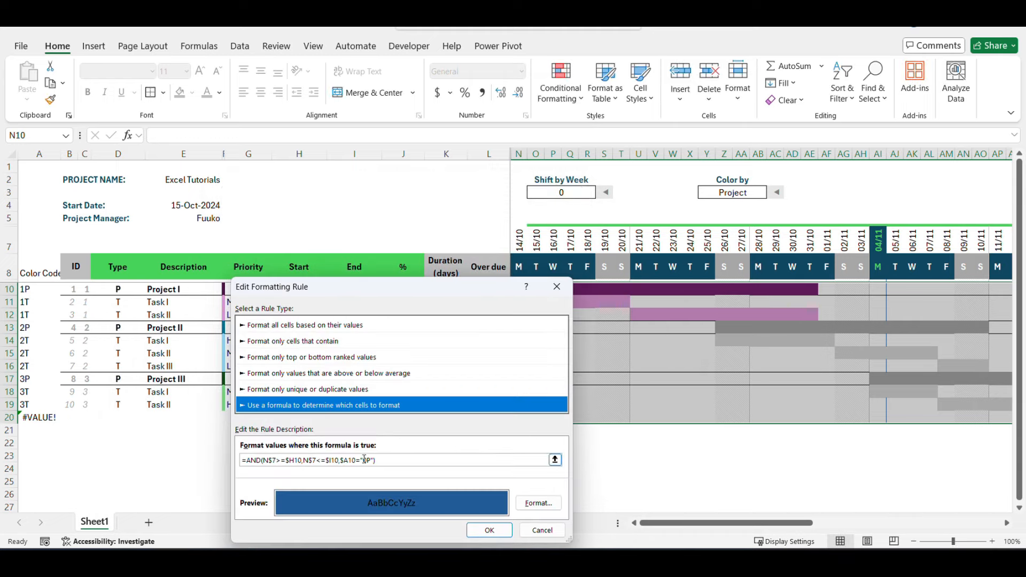
click(369, 460)
key(BackSpace)
text(T)
click(488, 530)
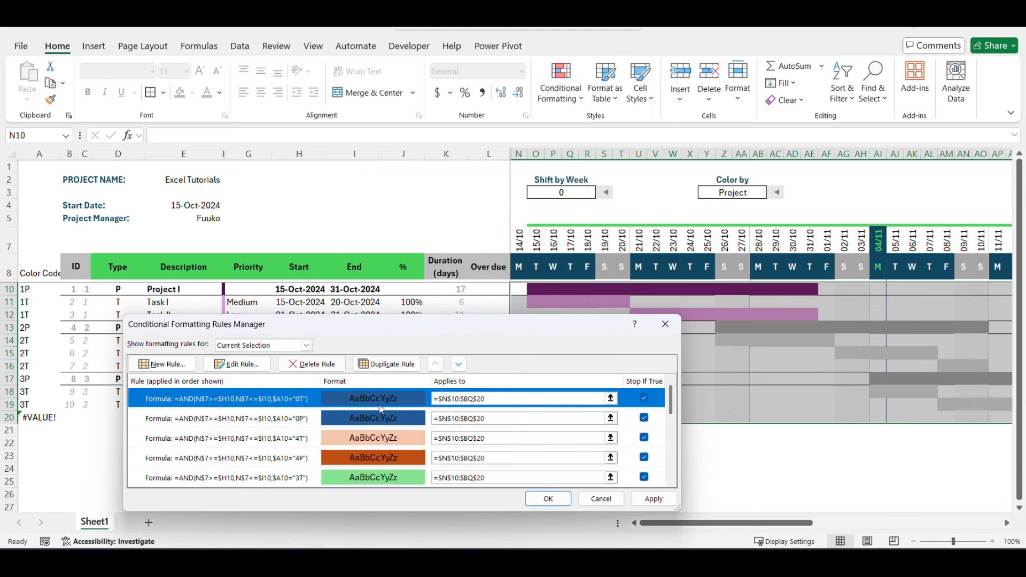
Step: Give the $A10="0T" timeline rule a light blue fill and apply all the rules to the chart
double_click(394, 407)
click(538, 503)
click(281, 293)
click(478, 530)
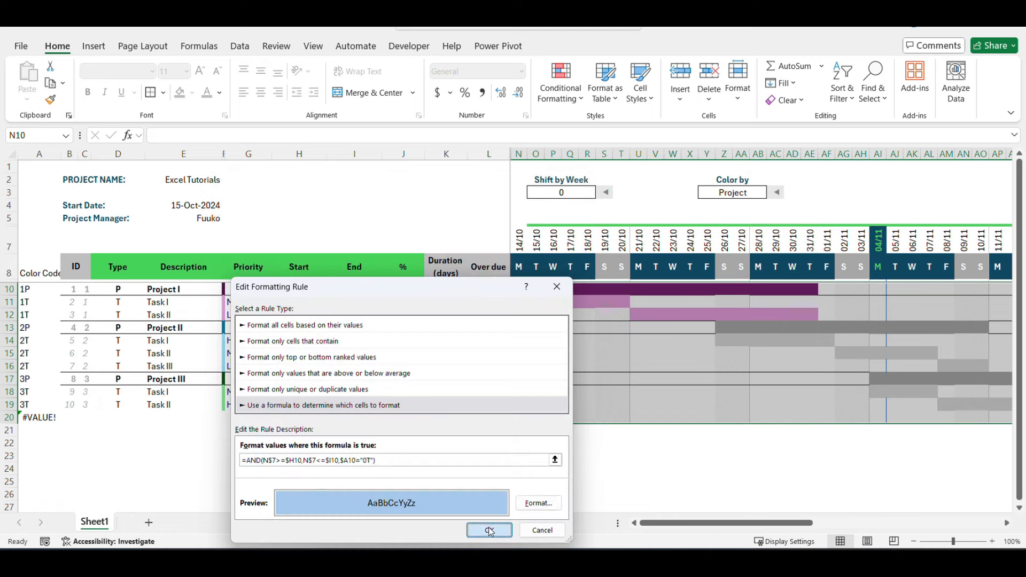
click(488, 529)
click(653, 498)
click(548, 498)
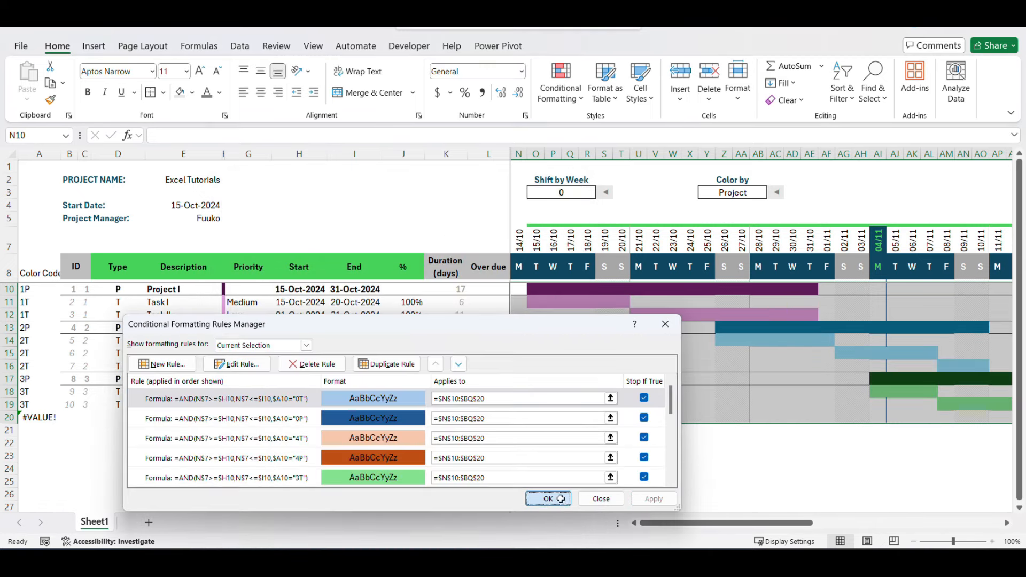
Step: Examine the project-colored bars along the full length of the Gantt timeline
click(599, 443)
key(Right)
key(Right)
key(Right)
key(Right)
key(Right)
key(Right)
key(Right)
key(Right)
key(Right)
key(Right)
key(Right)
key(Right)
key(Right)
key(Right)
key(Right)
key(Right)
key(Right)
key(Right)
key(Right)
key(Right)
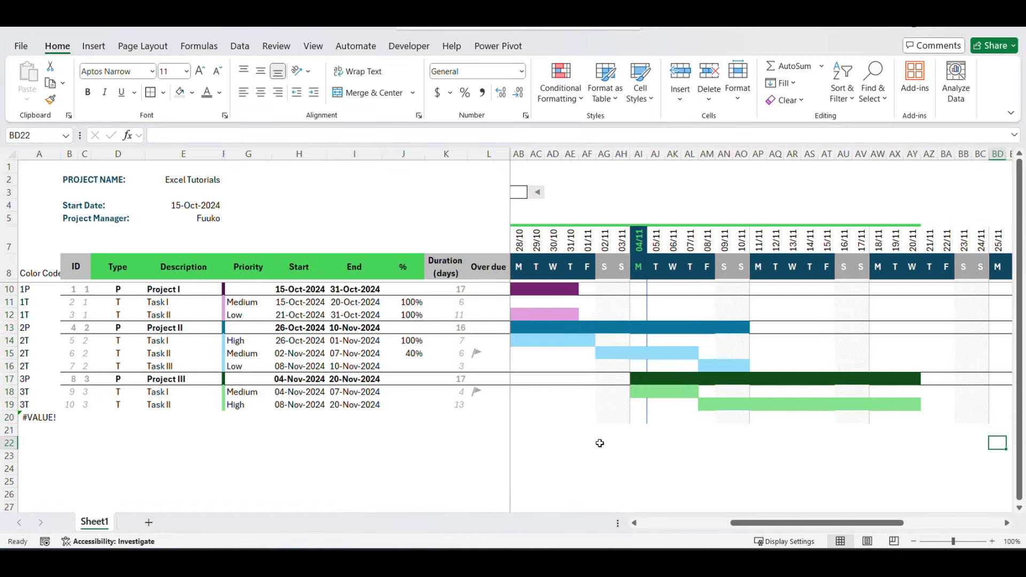
key(Left)
key(Left)
key(Left)
key(Left)
key(Left)
key(Left)
key(Left)
key(Left)
key(Left)
key(Left)
key(Left)
key(Left)
key(Left)
key(Left)
key(Left)
key(Left)
key(Left)
key(Left)
key(Left)
key(Left)
key(Left)
key(Left)
key(Left)
key(Left)
key(Left)
key(Left)
key(Left)
key(Left)
key(Left)
key(Left)
key(Left)
key(Left)
key(Left)
key(Left)
key(Left)
key(Left)
key(Left)
key(Left)
key(Left)
key(Left)
key(Up)
key(Up)
key(Up)
key(Up)
key(Up)
key(Up)
key(Up)
key(Up)
key(Up)
key(Up)
key(Up)
key(Up)
key(Up)
key(Up)
key(Up)
key(Up)
key(Up)
key(Right)
key(Right)
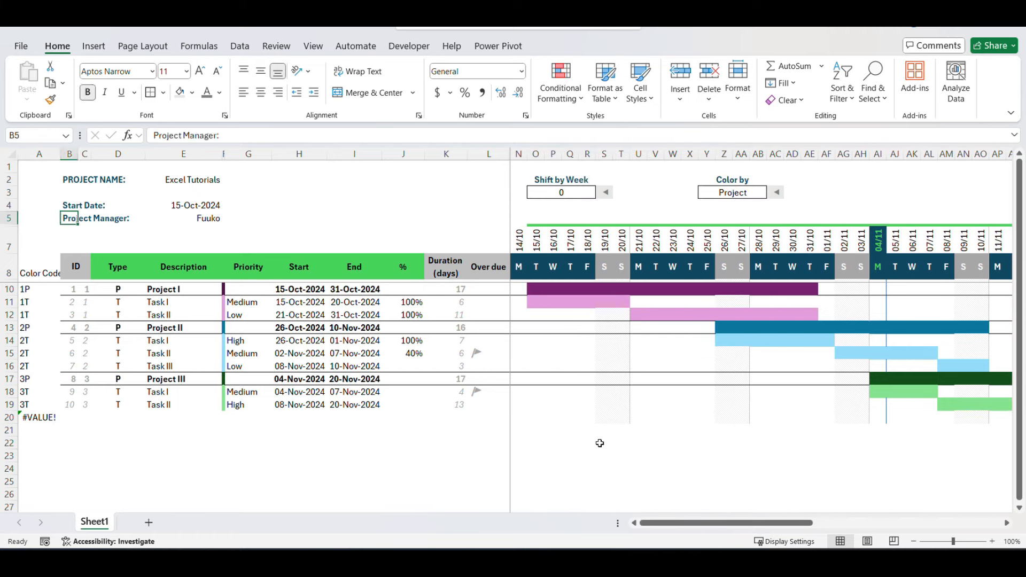
Step: Switch the Color by selector to Default and back to Project to test the bar colors
click(721, 191)
click(772, 192)
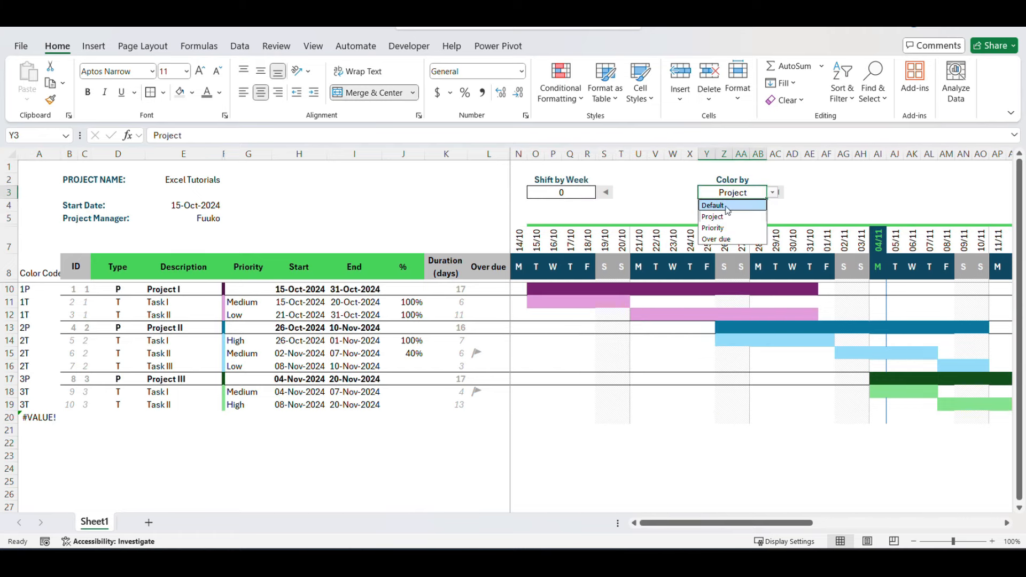
click(713, 202)
click(641, 205)
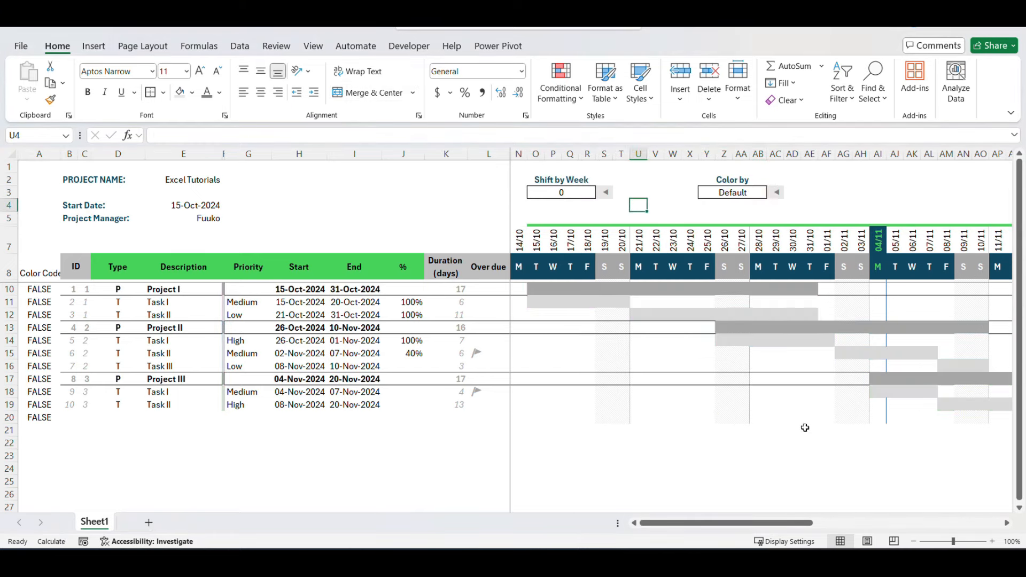
click(726, 192)
click(772, 193)
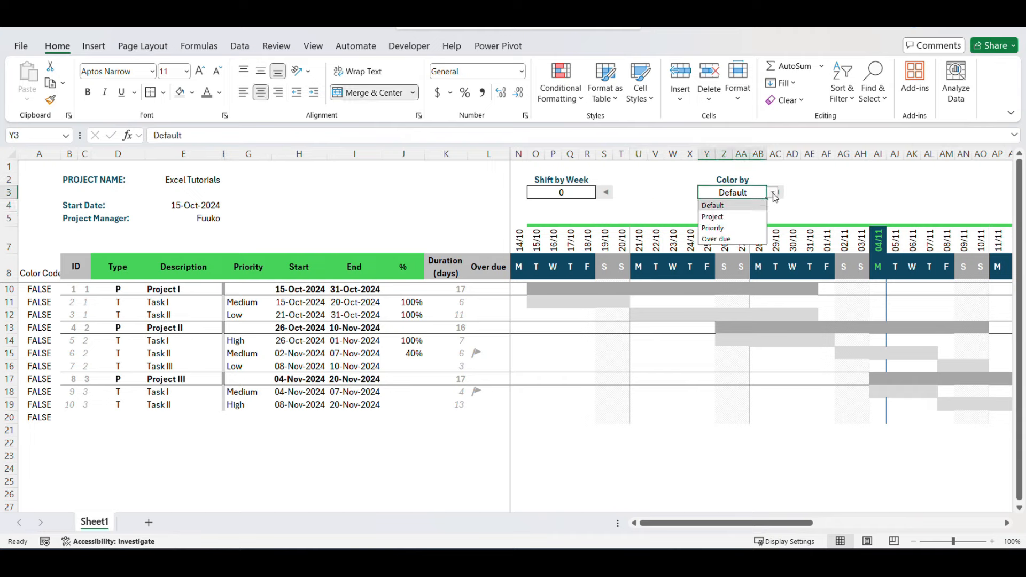
click(730, 218)
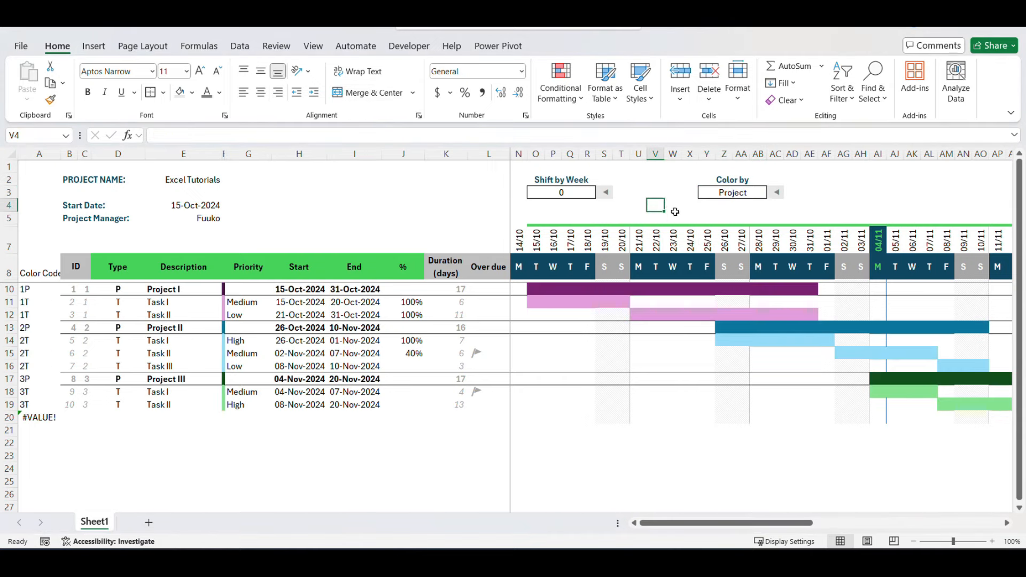
click(689, 218)
Step: Set the Color by selector to Priority
click(727, 192)
click(772, 192)
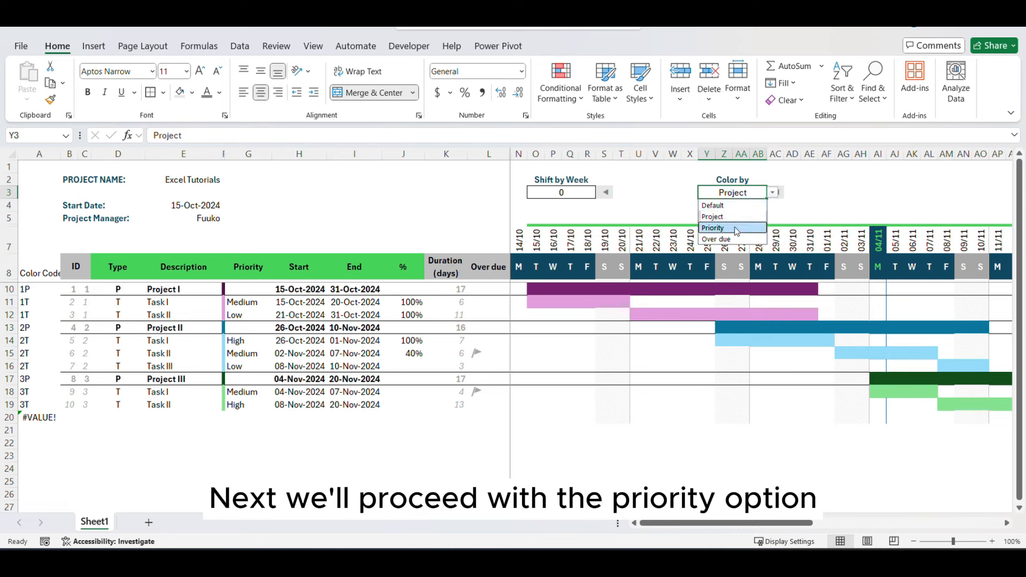
click(725, 228)
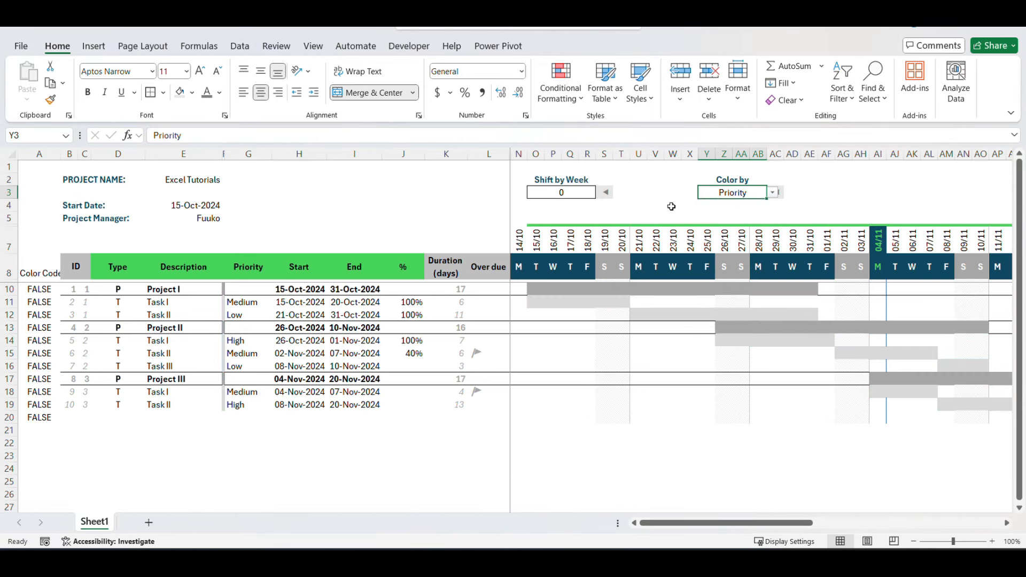
click(672, 206)
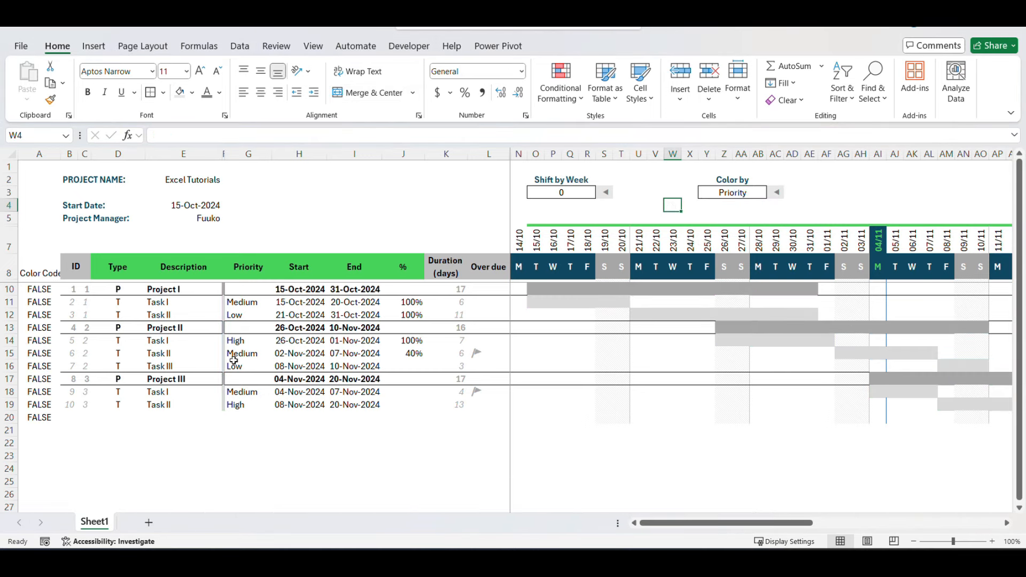
Step: Open the Color Code formula in A10 for editing and break it onto a second line before the closing parenthesis
click(46, 290)
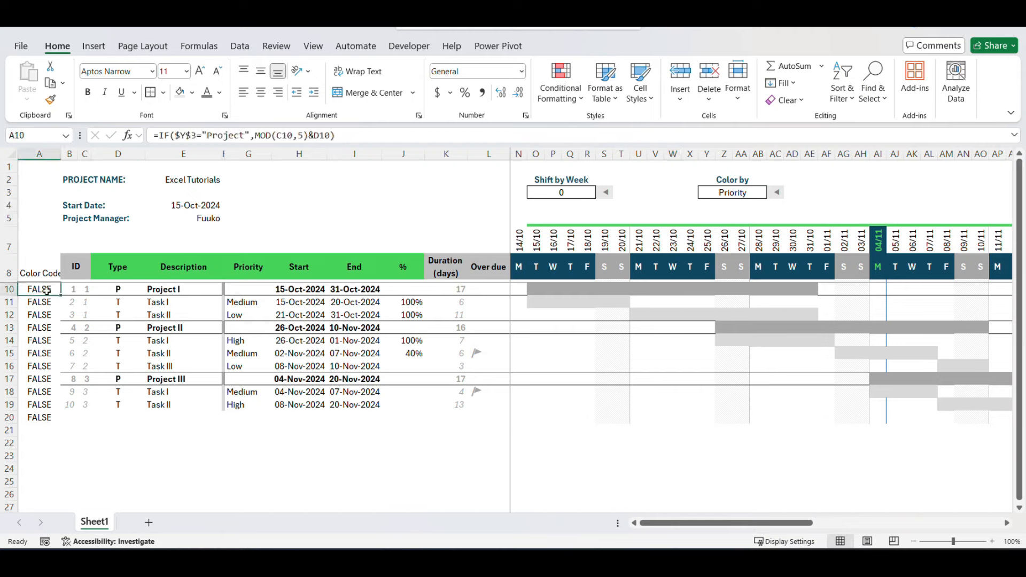
click(406, 135)
click(1014, 135)
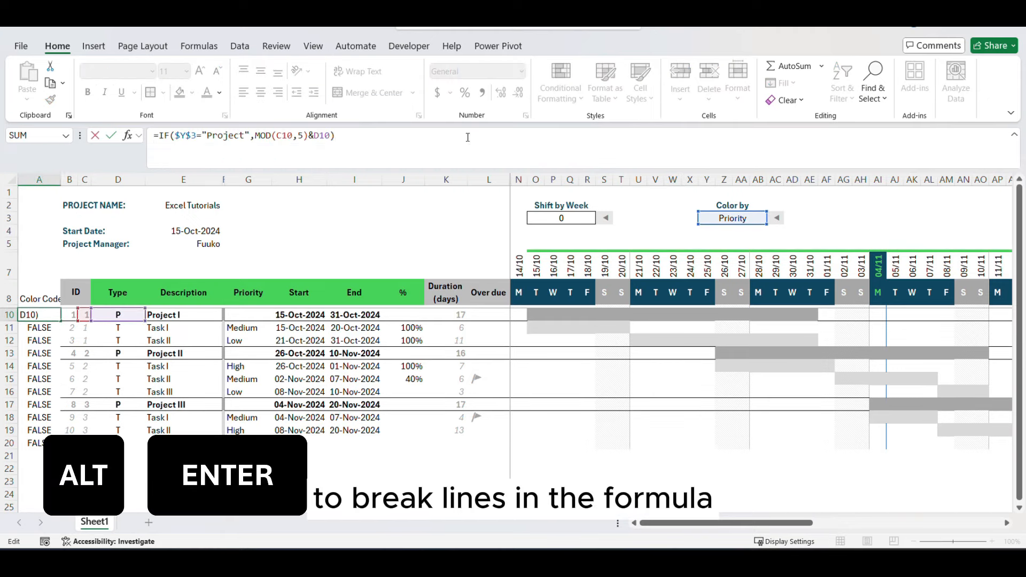
click(334, 135)
key(alt+Return)
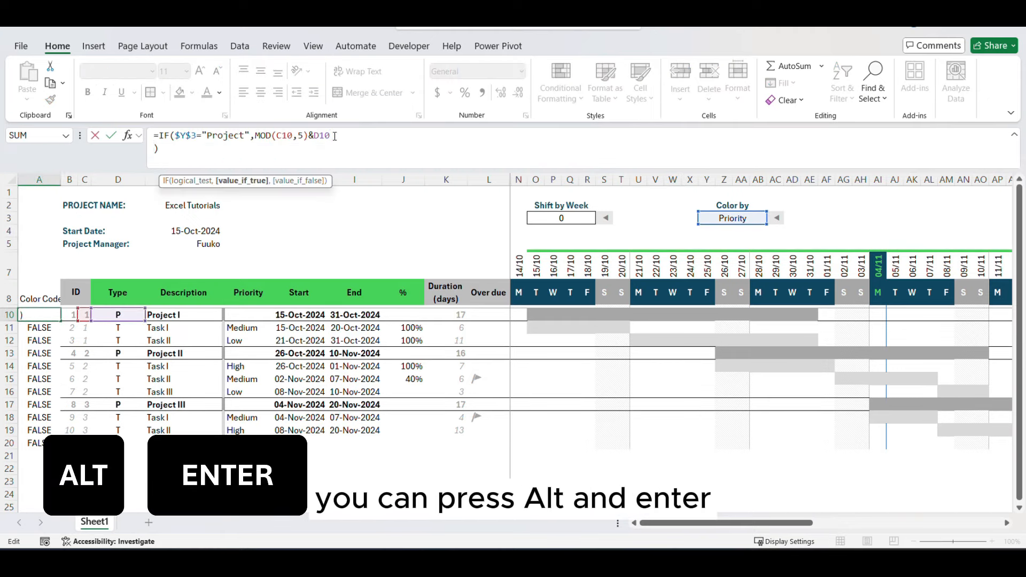
Step: Add IF($Y$3="Priority",G10) on the second line of A10's formula and fill it down to A20
text(IF()
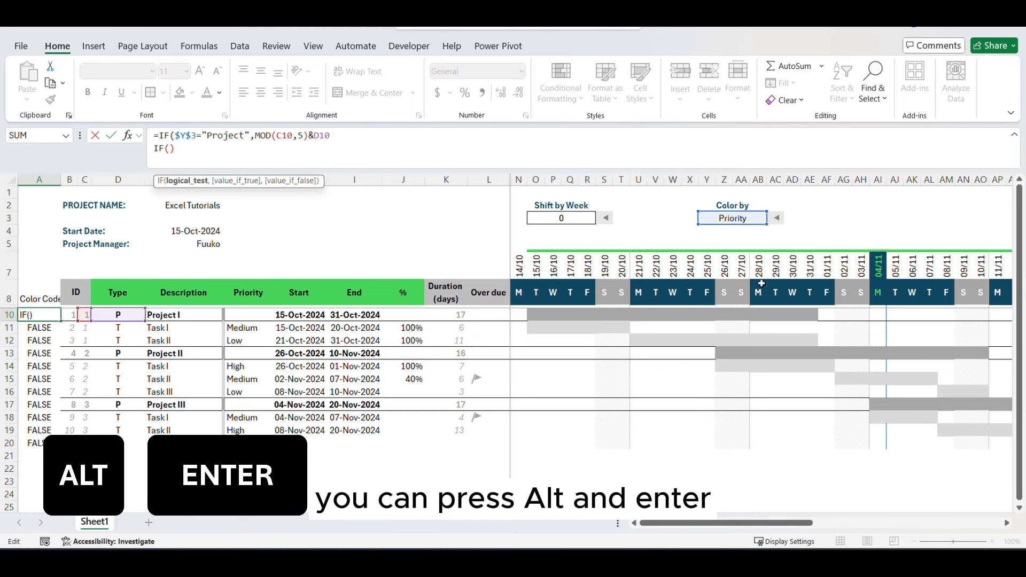
click(740, 218)
key(F4)
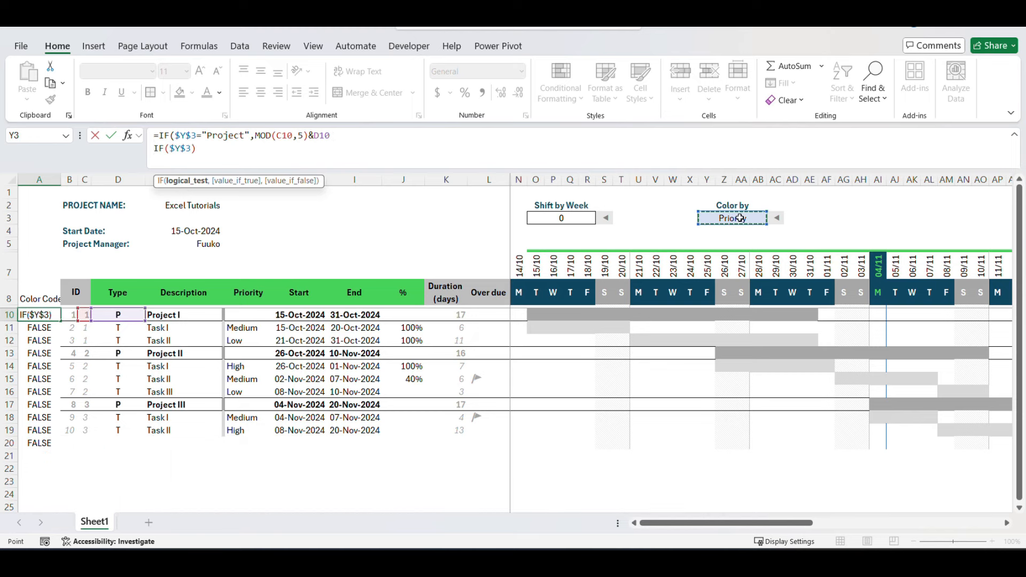
text(="Prior)
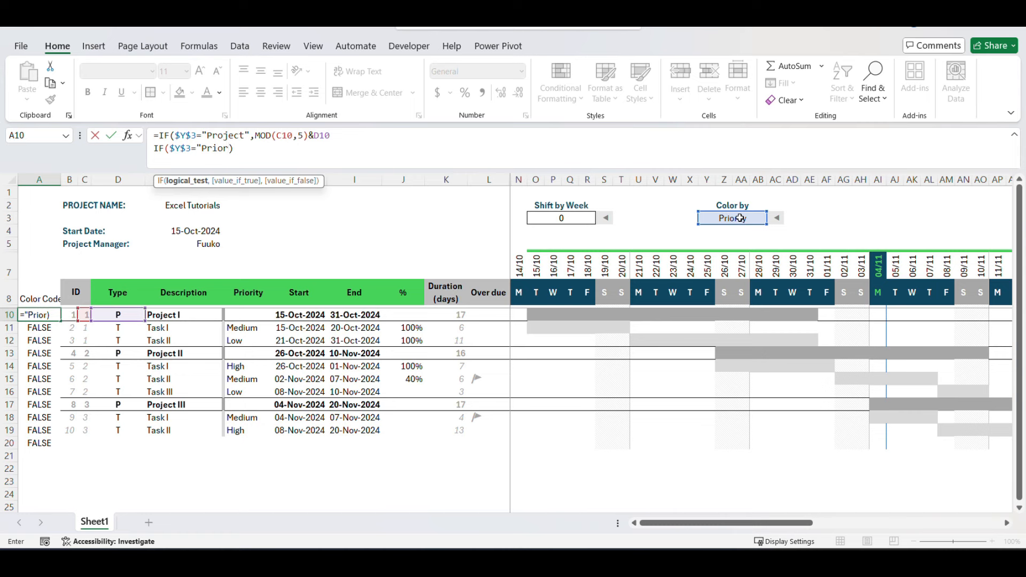
text(ity",)
click(241, 315)
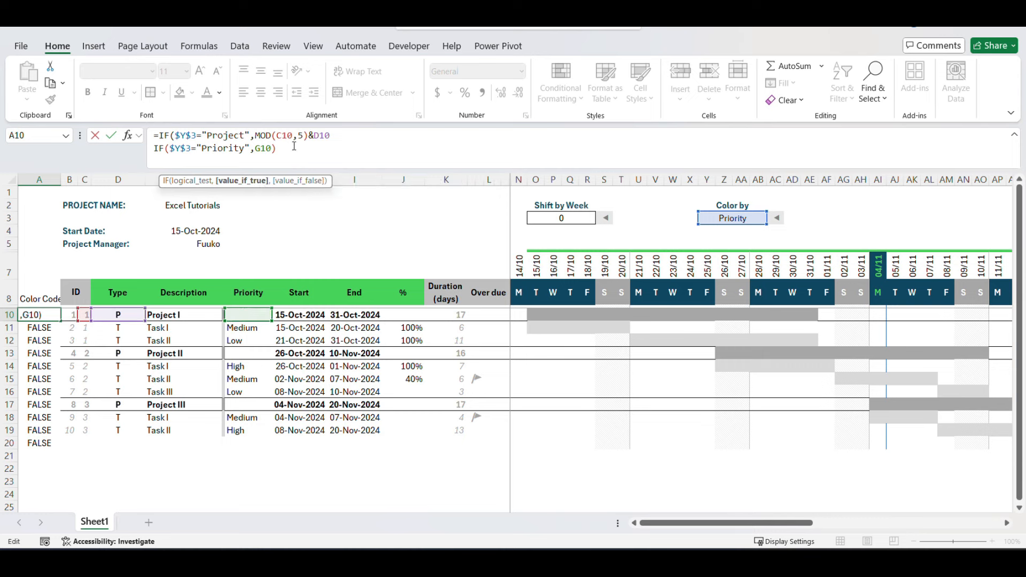
text())
key(Return)
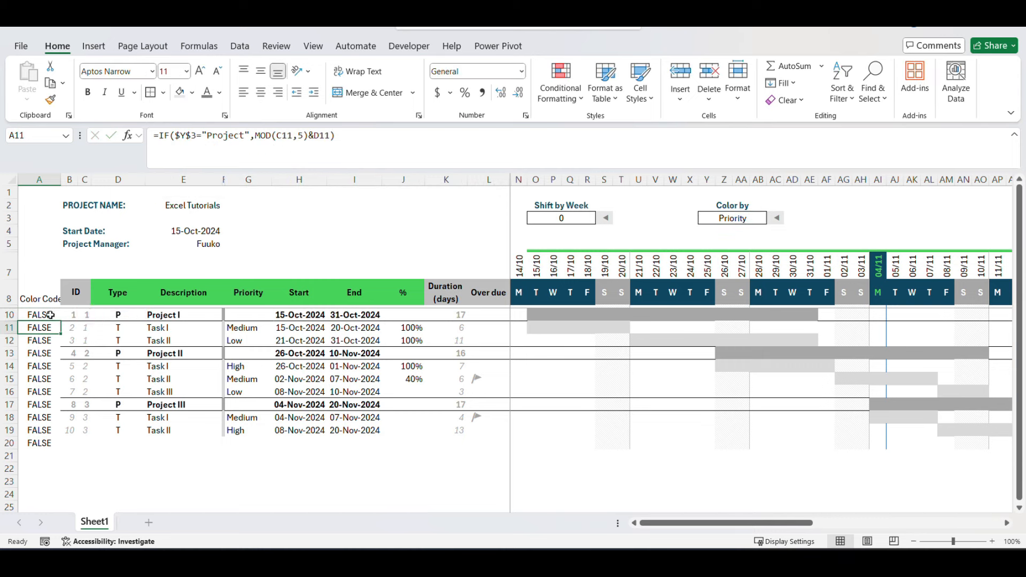
click(50, 315)
drag(60, 321, 47, 450)
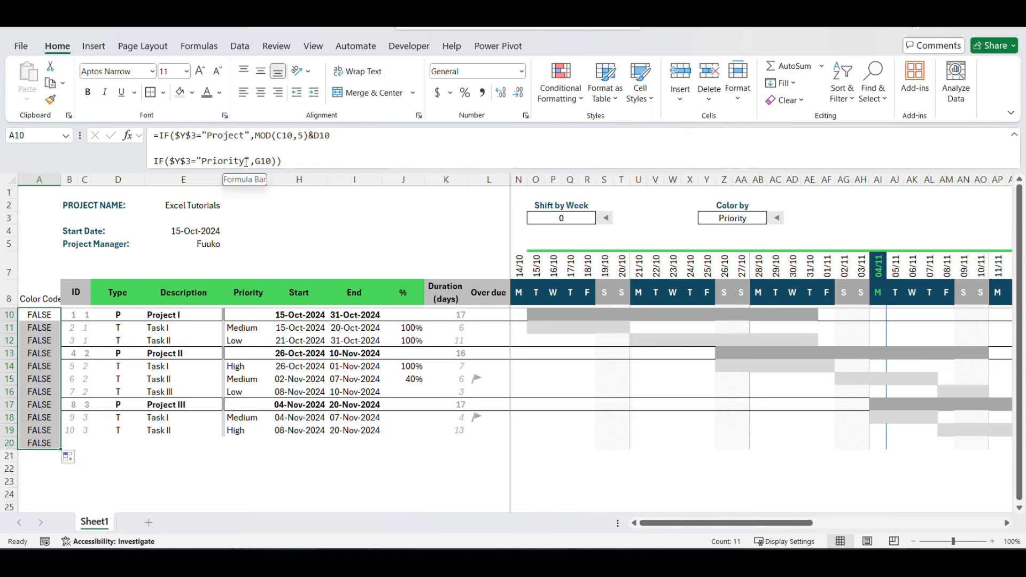
Step: Separate the Project and Priority tests in A10's formula with a comma, remove the blank line, and refill the formula down to A20
click(258, 149)
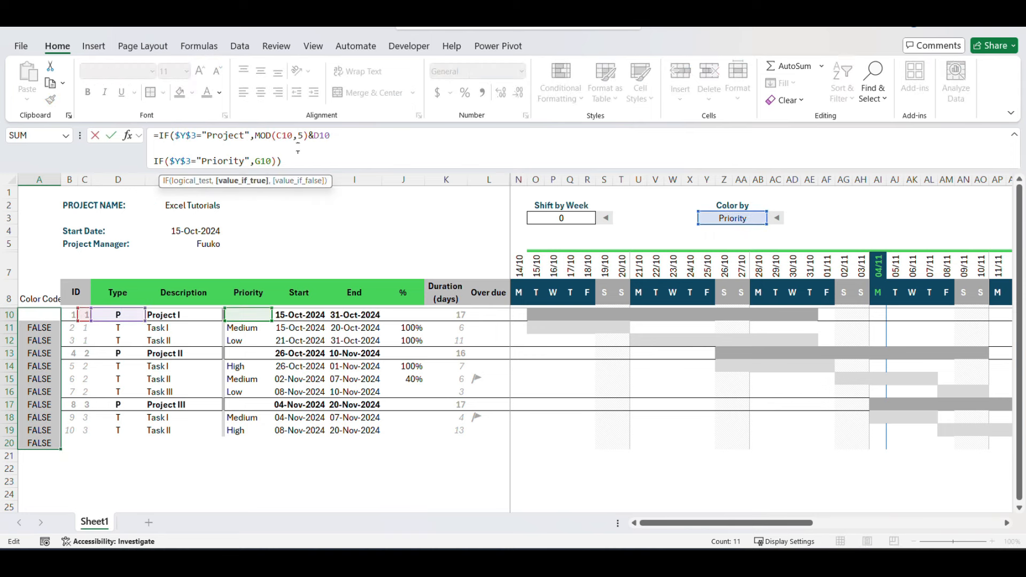
click(360, 140)
text(,)
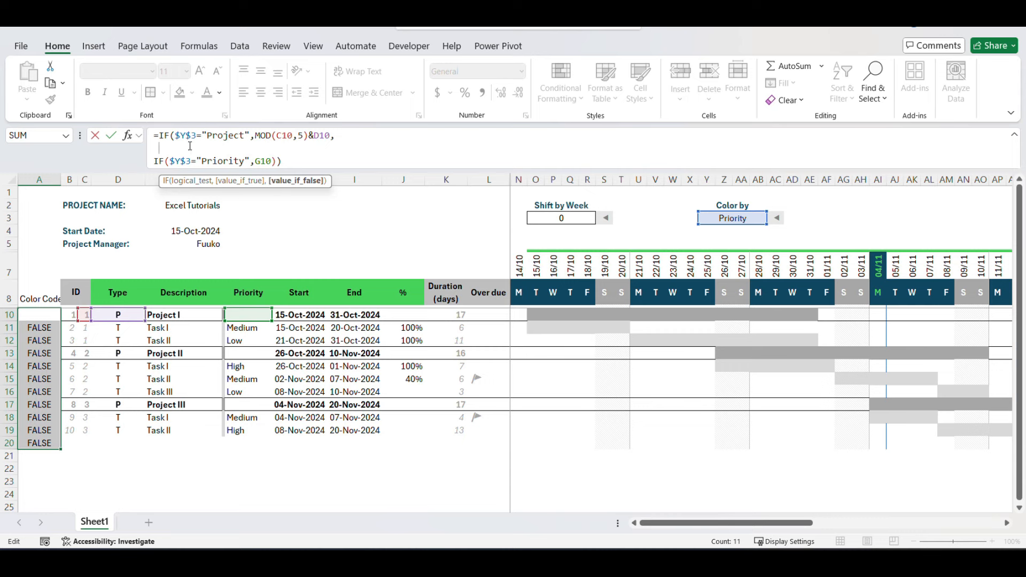
key(Delete)
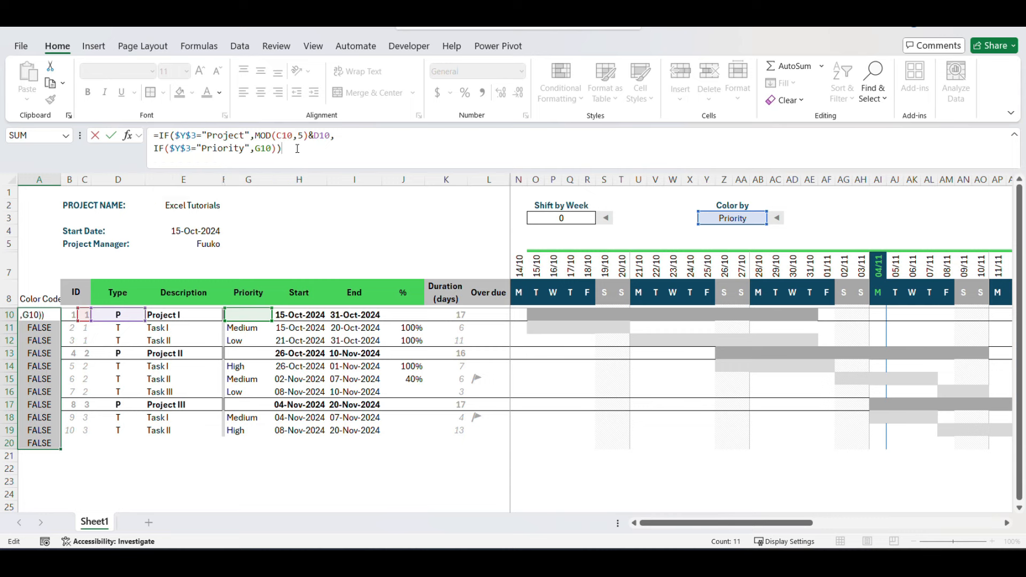
key(Return)
click(57, 317)
drag(61, 325, 59, 446)
click(47, 330)
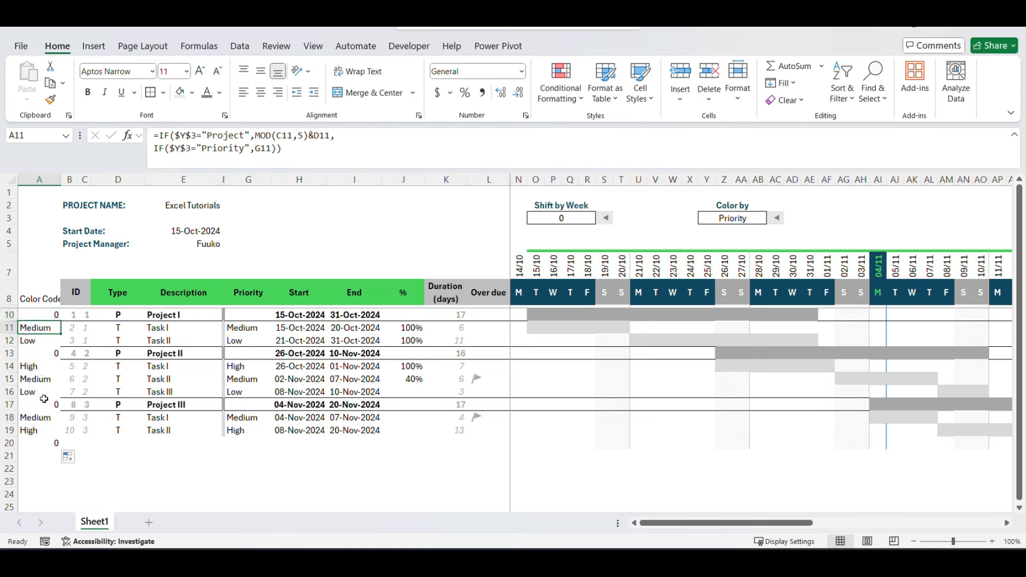
Step: Open the conditional formatting rules manager for the narrow column cells F10:F20
click(209, 477)
drag(226, 313, 225, 405)
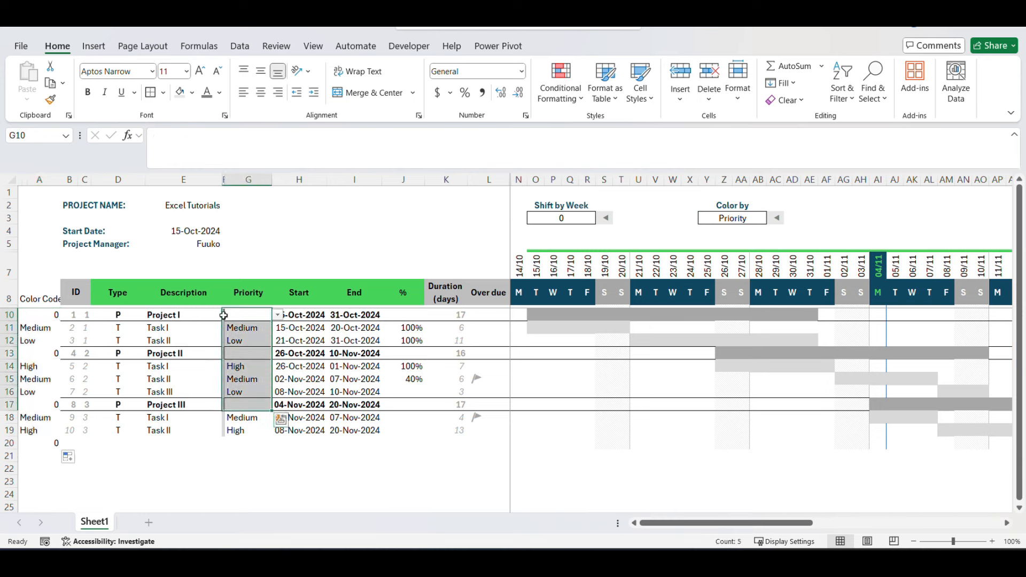
click(223, 315)
key(shift+Down)
key(shift+Down)
key(shift+Down)
key(shift+Down)
key(shift+Down)
key(shift+Down)
key(shift+Down)
key(shift+Down)
key(shift+Down)
key(shift+Down)
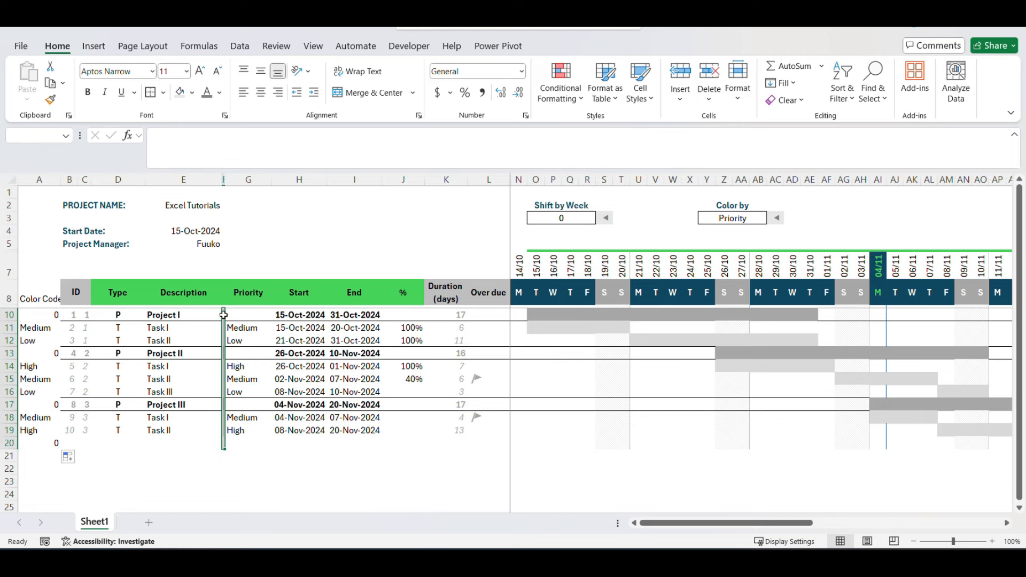
click(569, 98)
click(575, 302)
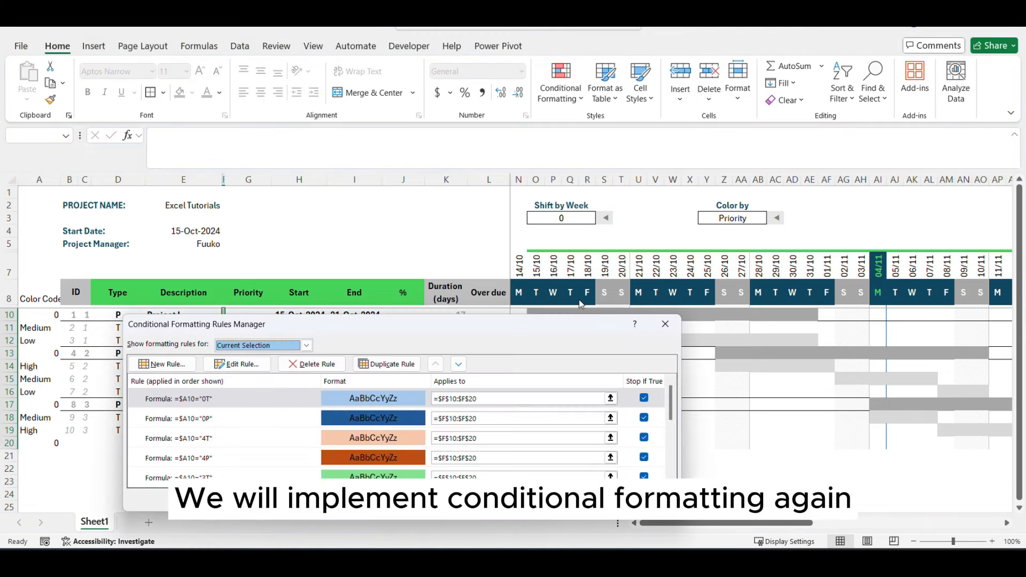
Step: Duplicate the =$A10="0T" rule and change the copy's formula to =$A10="Low"
drag(456, 330, 655, 232)
click(418, 303)
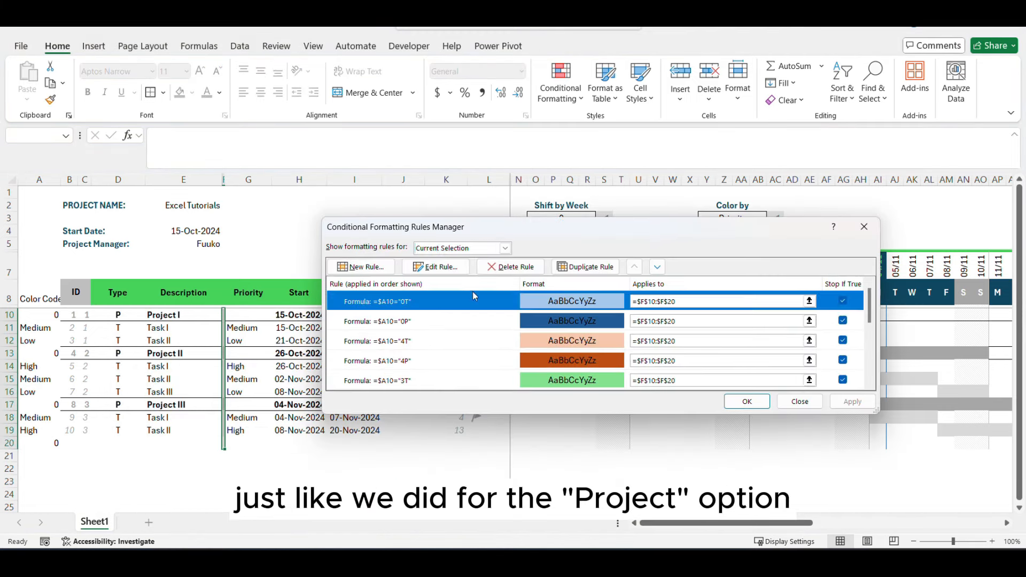
click(583, 267)
double_click(448, 301)
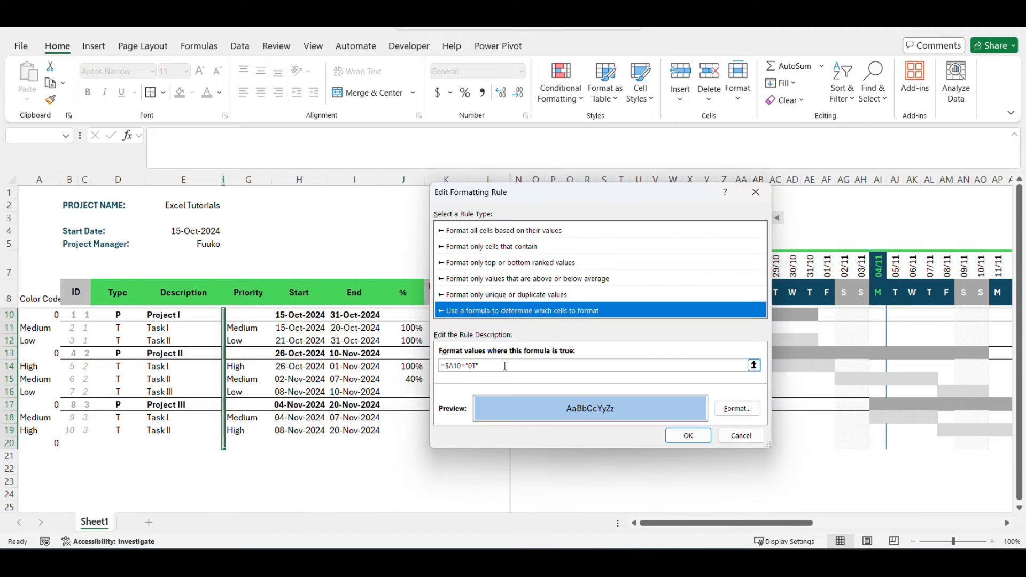
click(474, 366)
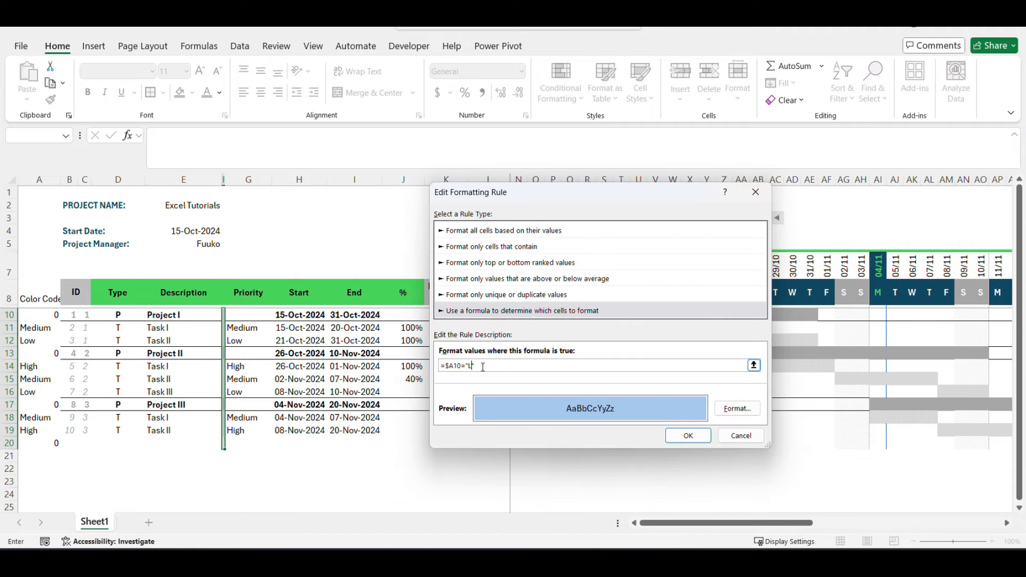
Step: Give the =$A10="Low" rule a bright green fill from the standard color palette
click(733, 409)
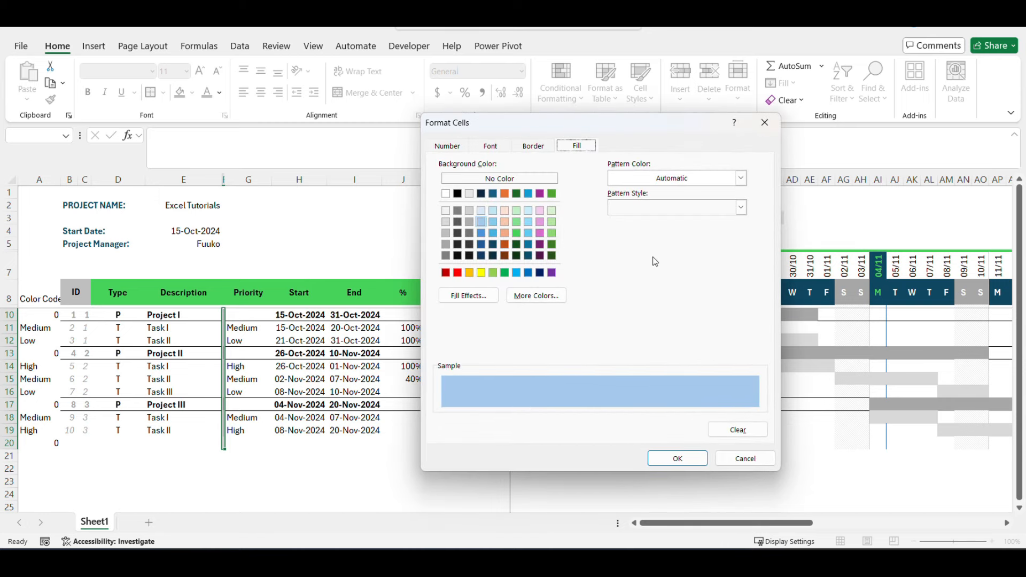
click(532, 294)
click(529, 213)
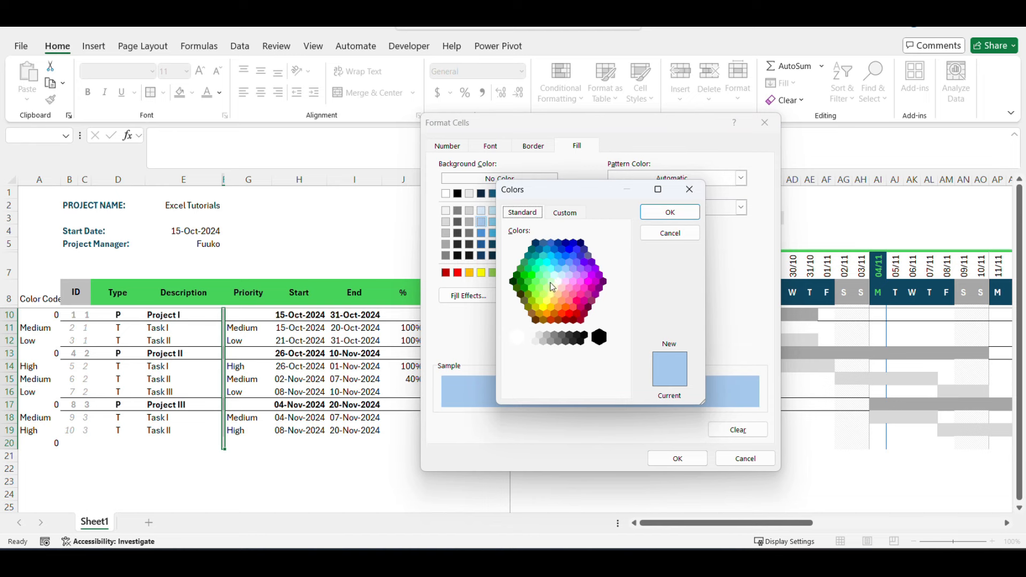
click(544, 294)
click(536, 294)
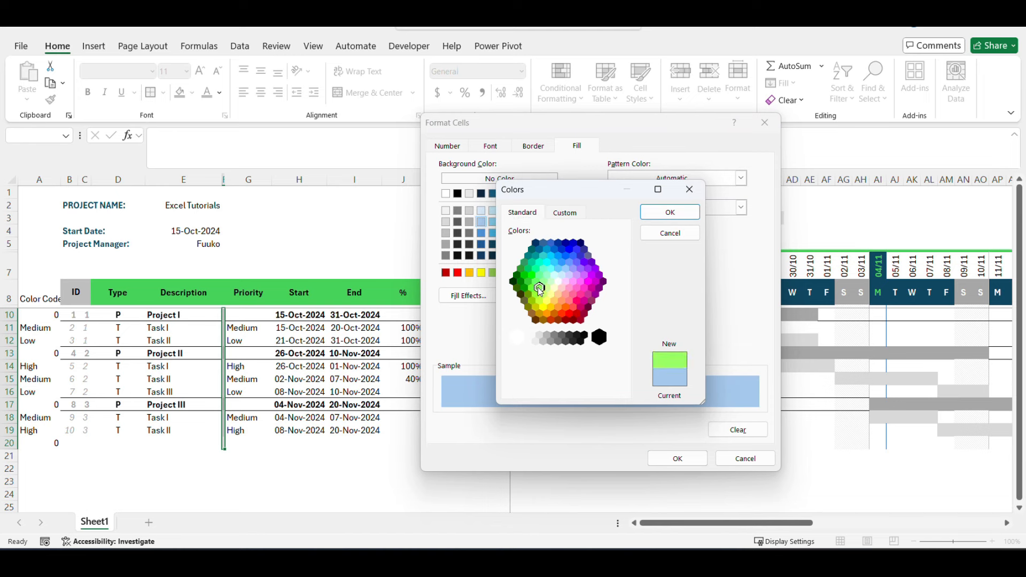
click(533, 288)
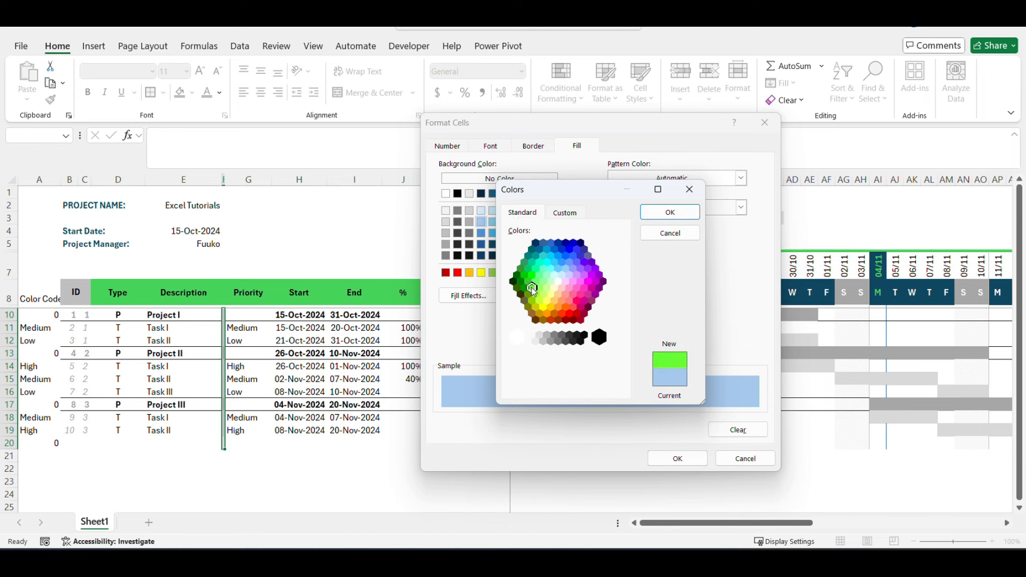
click(670, 213)
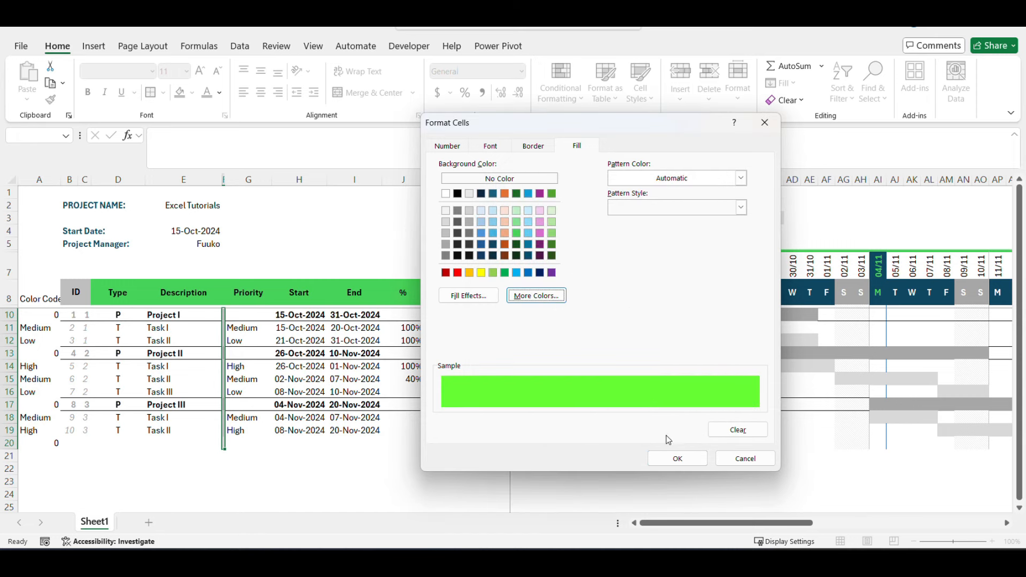
click(675, 458)
click(689, 436)
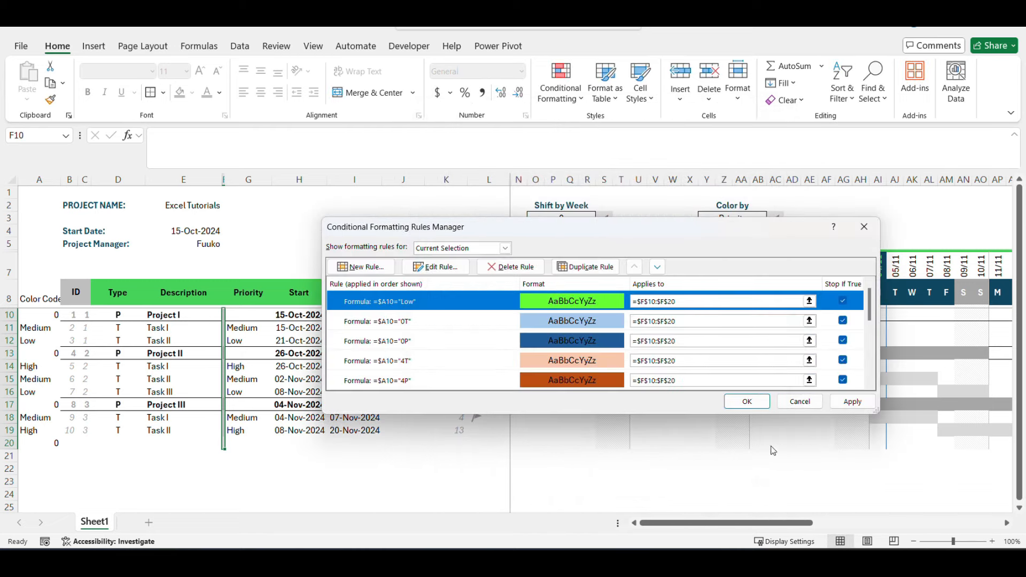
Step: Duplicate the =$A10="Low" rule and change the copy's formula to =$A10="Medium"
double_click(458, 304)
click(479, 366)
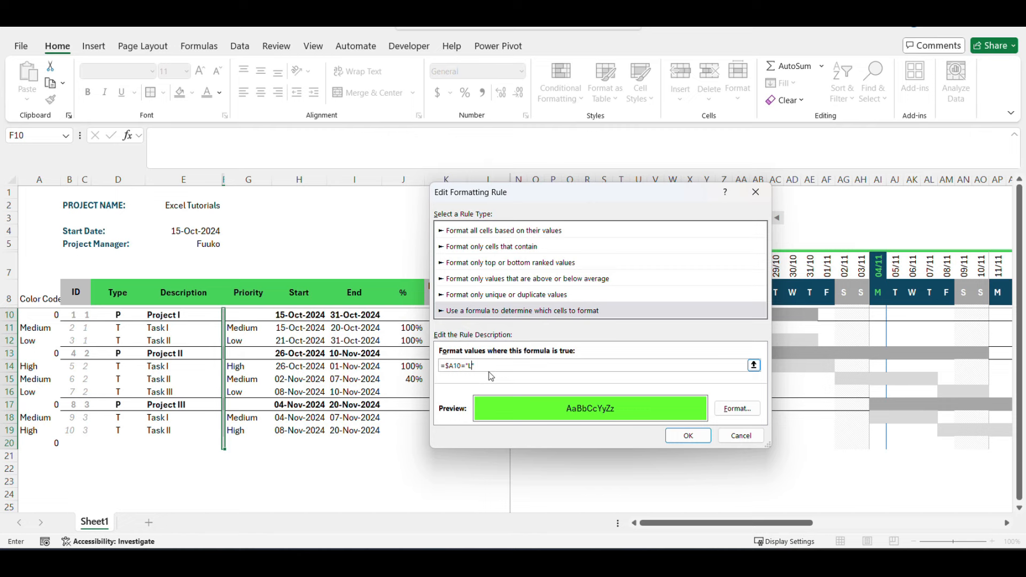
text(Medium)
Step: Give the =$A10="Medium" rule a pure yellow fill from the standard color palette
click(751, 409)
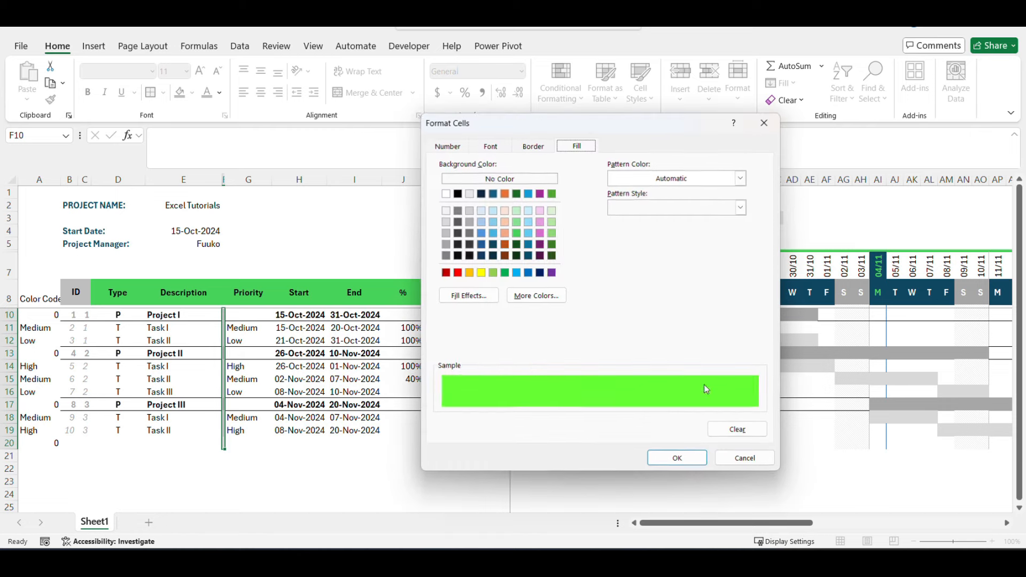
click(487, 296)
click(717, 442)
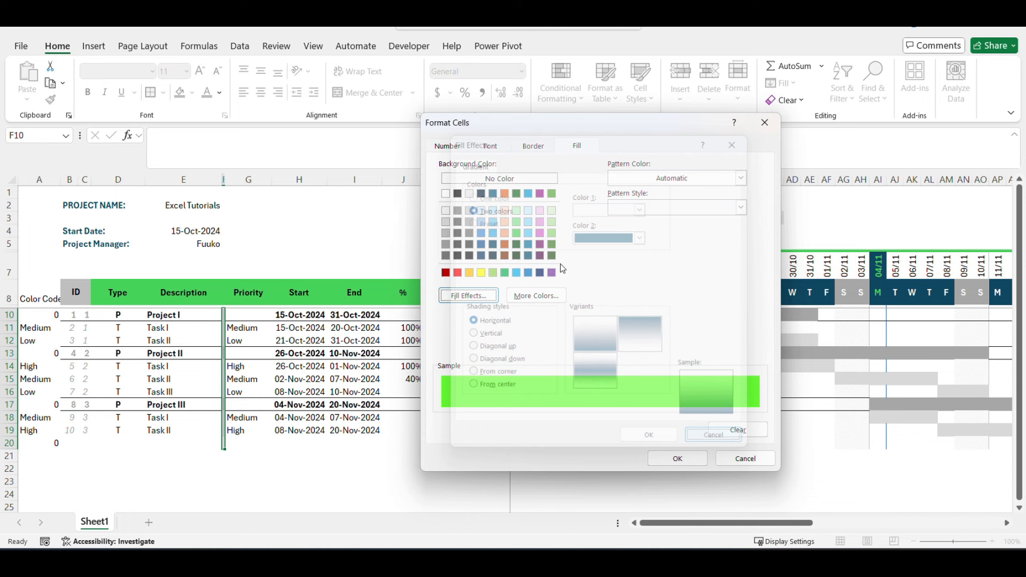
click(535, 295)
click(547, 301)
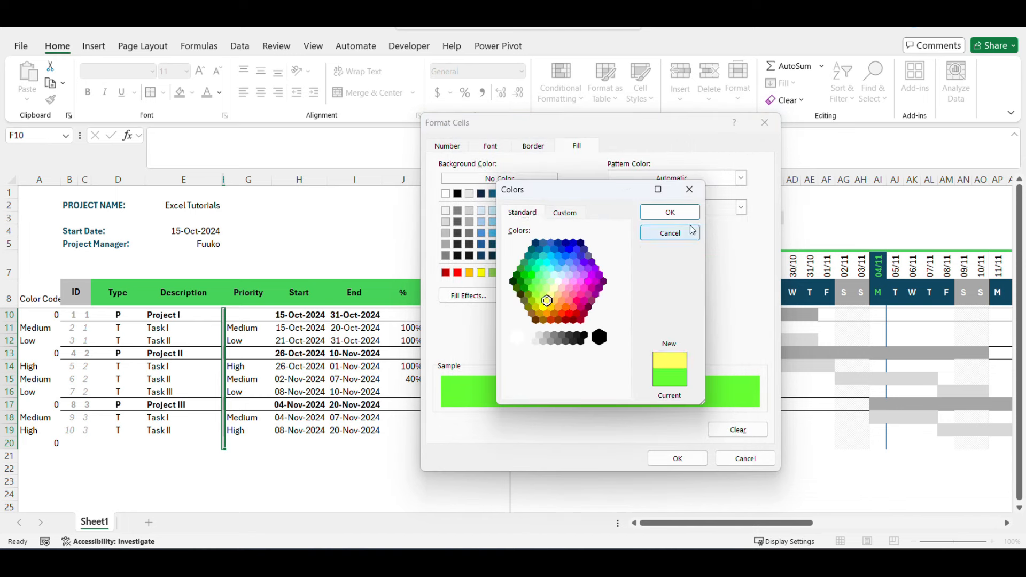
click(544, 307)
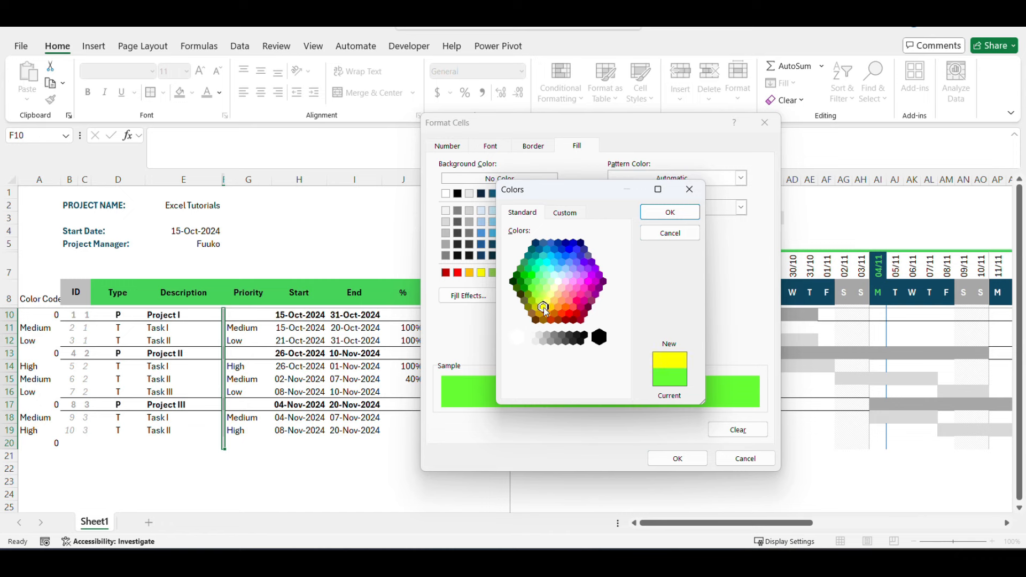
click(667, 212)
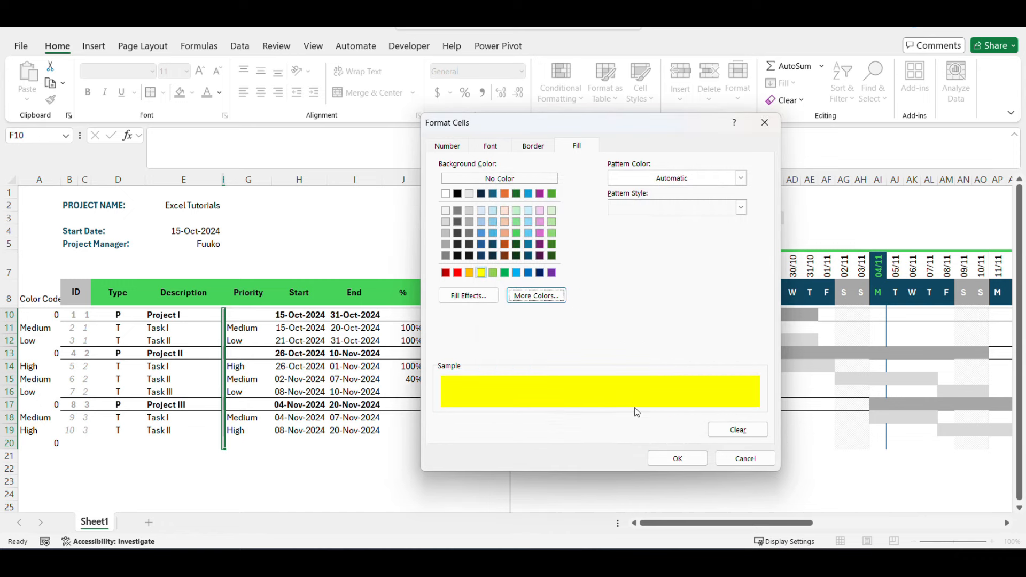
click(677, 459)
click(689, 436)
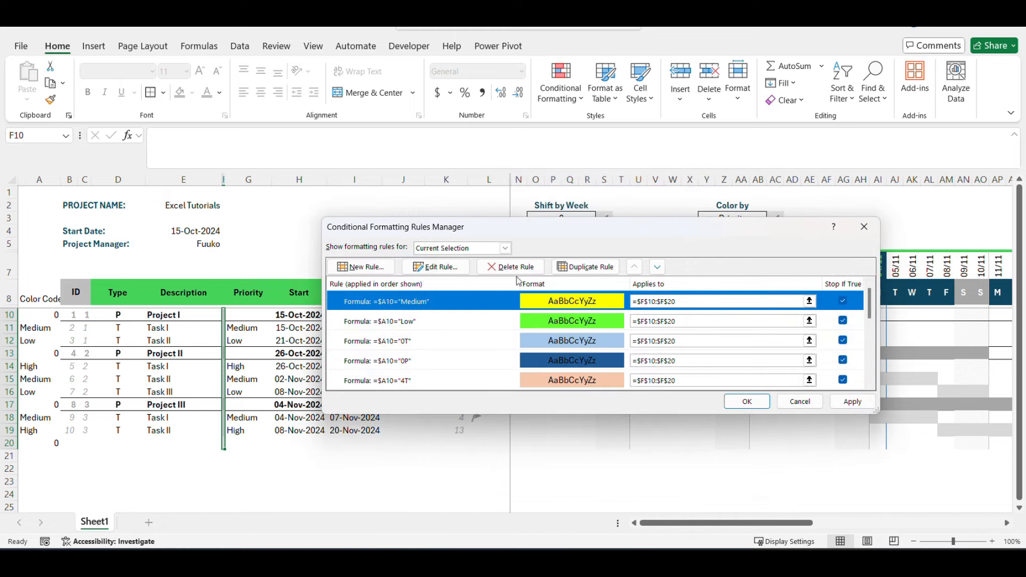
Step: Duplicate the =$A10="Medium" rule and change the copy's formula to =$A10="High"
click(585, 267)
double_click(428, 302)
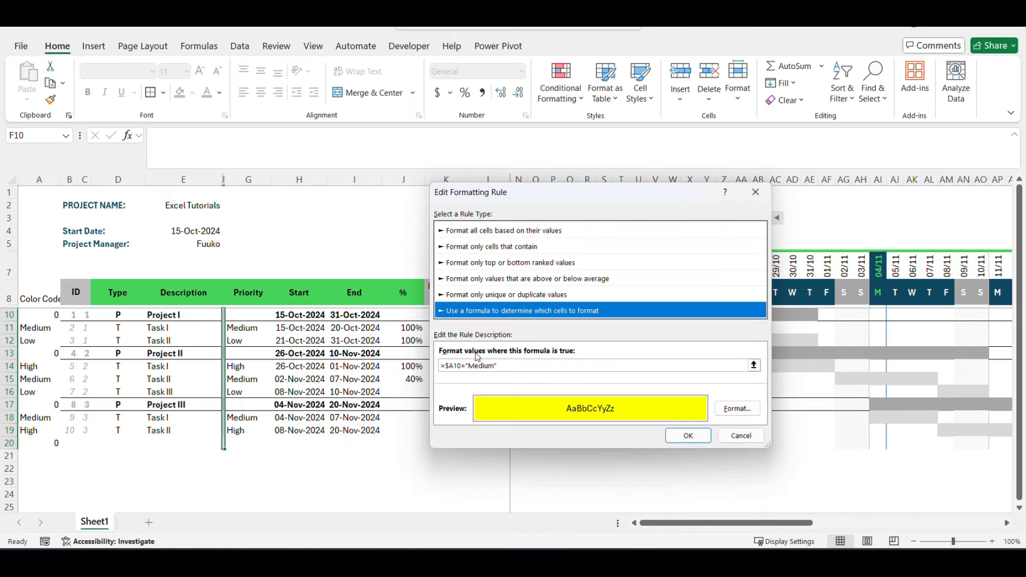
double_click(476, 365)
text(High)
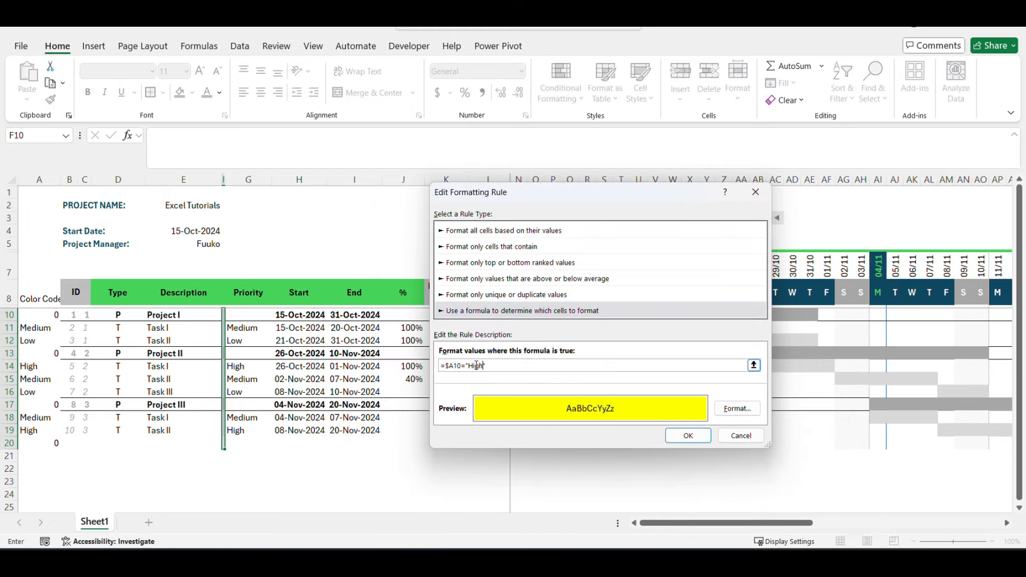
Step: Give the =$A10="High" rule an orange-red fill from the standard color palette and apply the rules to column F
click(737, 408)
click(558, 293)
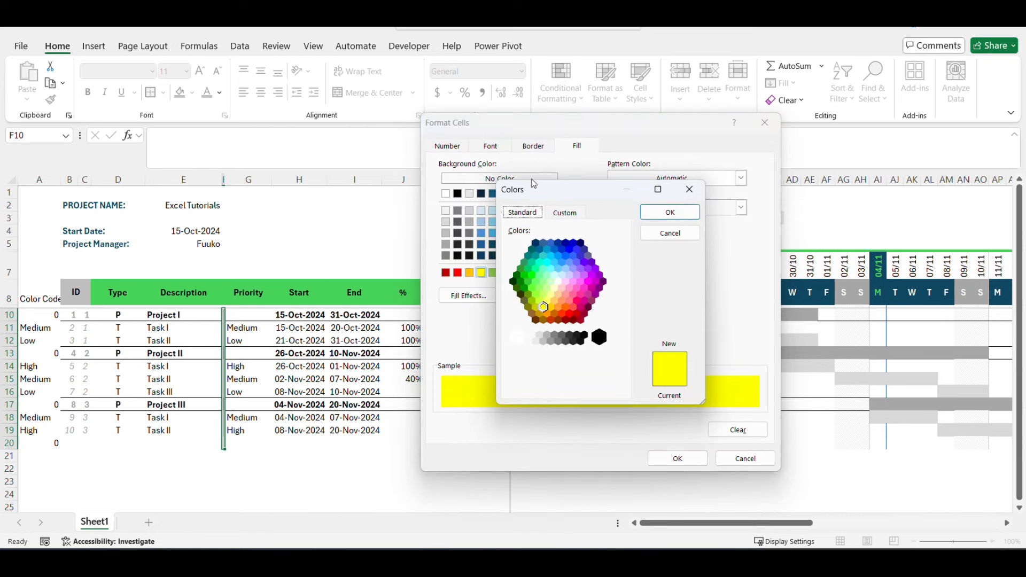
click(562, 315)
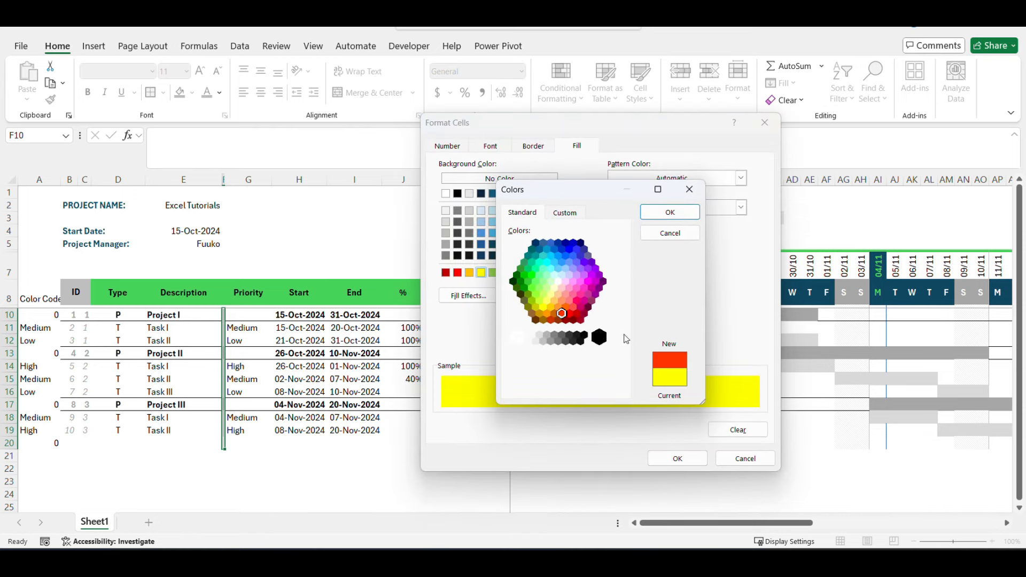
click(569, 315)
click(669, 212)
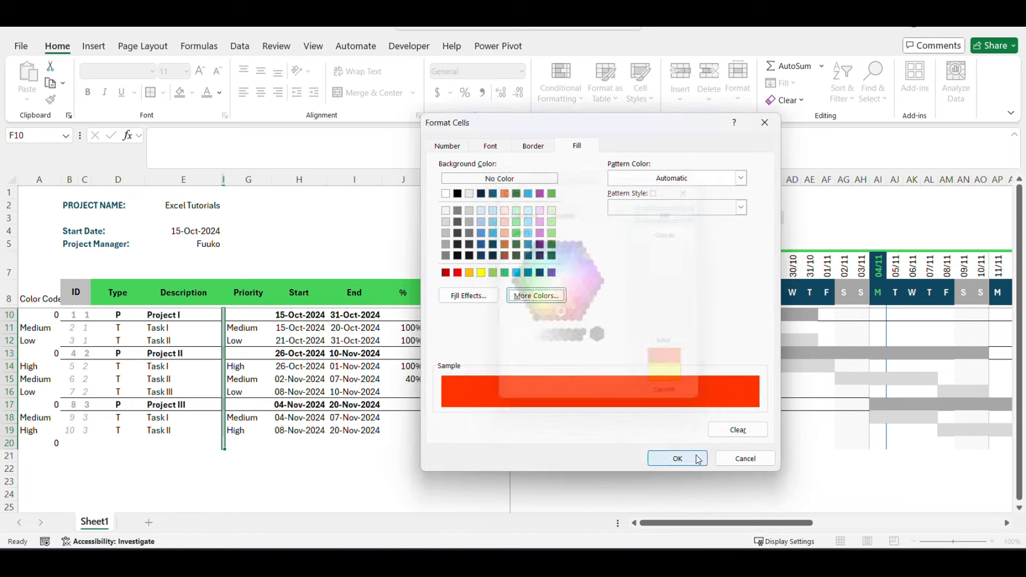
click(677, 459)
key(Return)
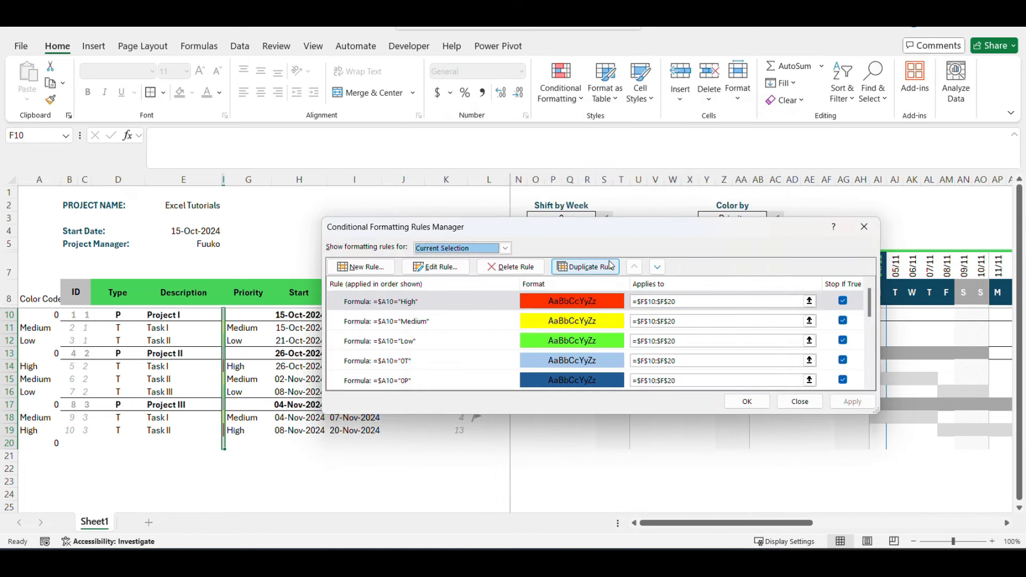
click(747, 415)
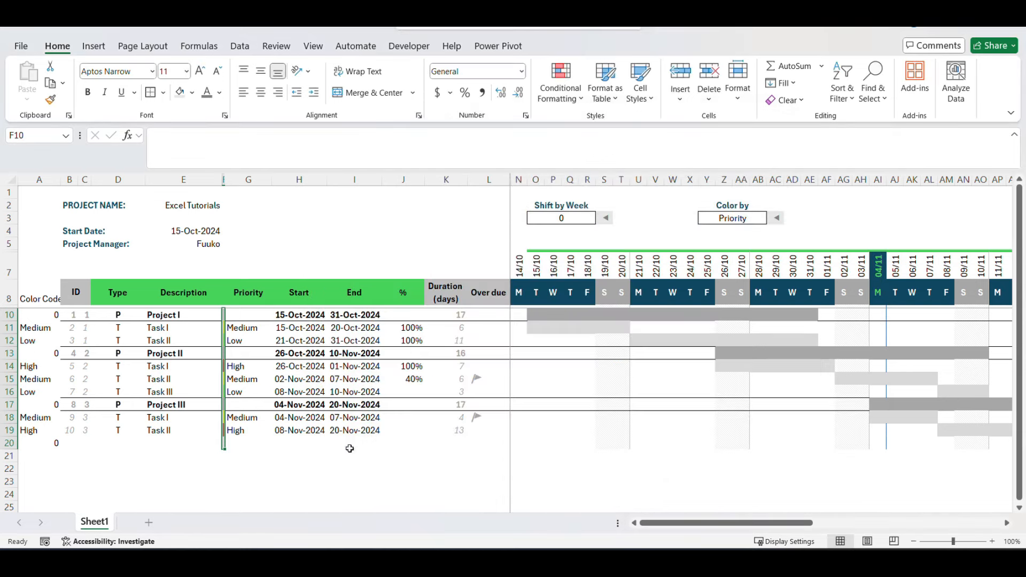
click(350, 452)
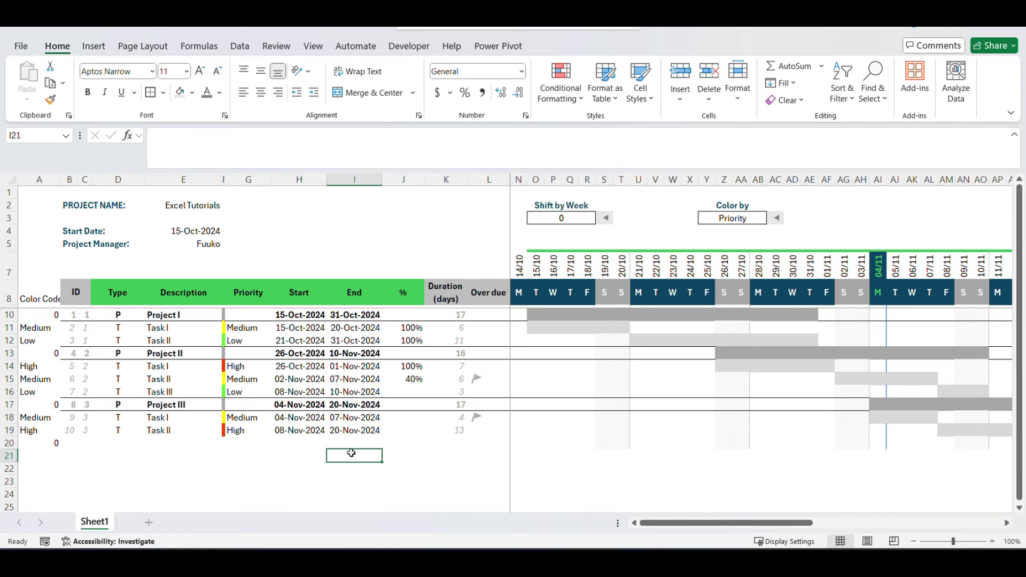
Step: Select the Gantt chart range N10:BQ20 and open its list of conditional formatting rules
drag(538, 317, 772, 443)
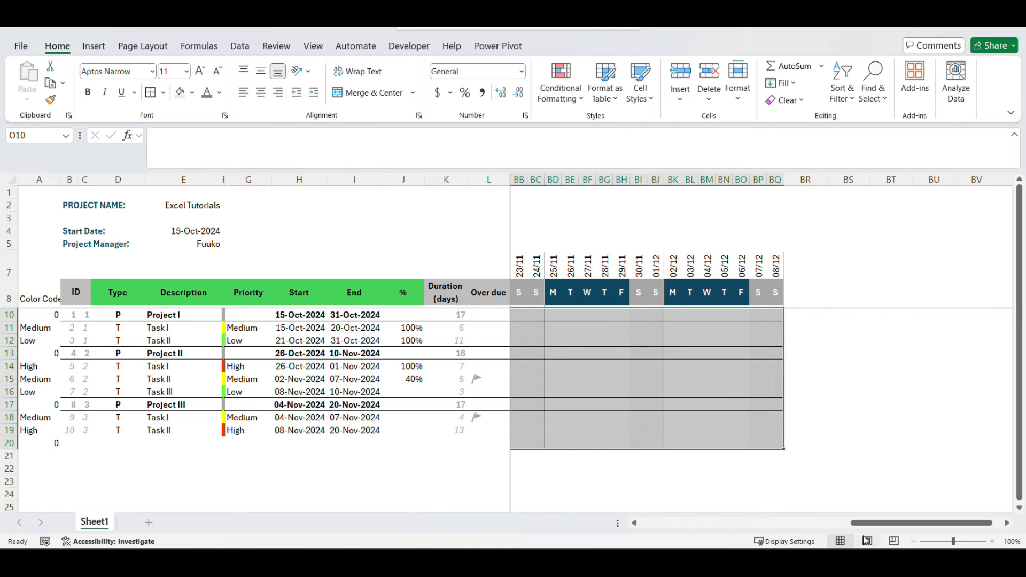
drag(866, 524, 656, 524)
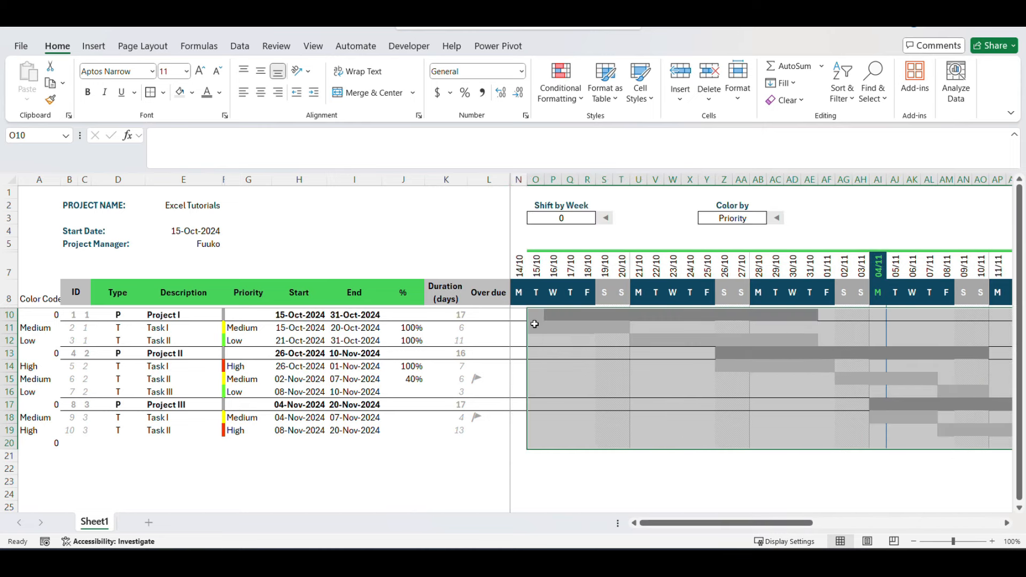
drag(519, 318, 950, 446)
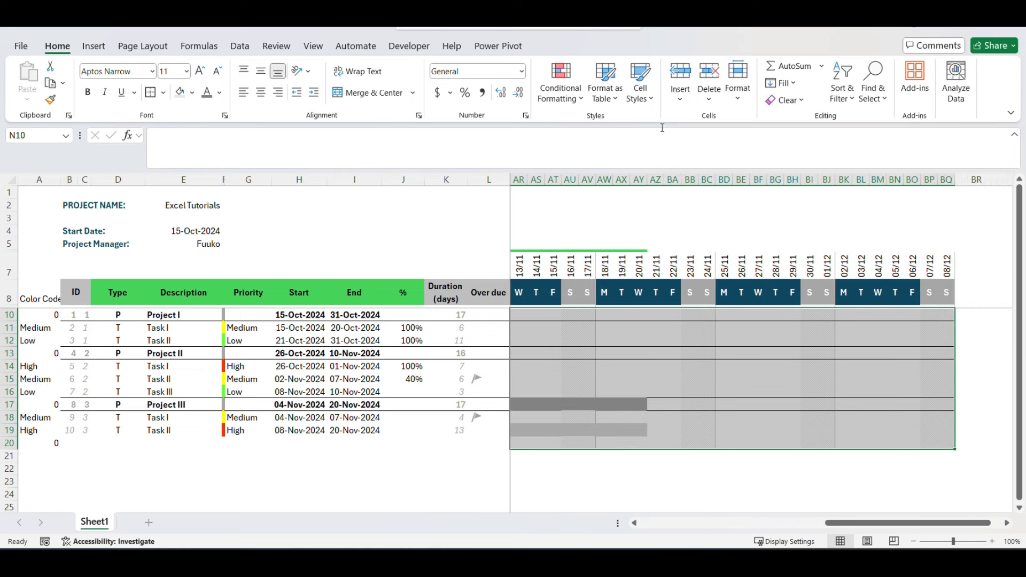
click(560, 86)
click(582, 294)
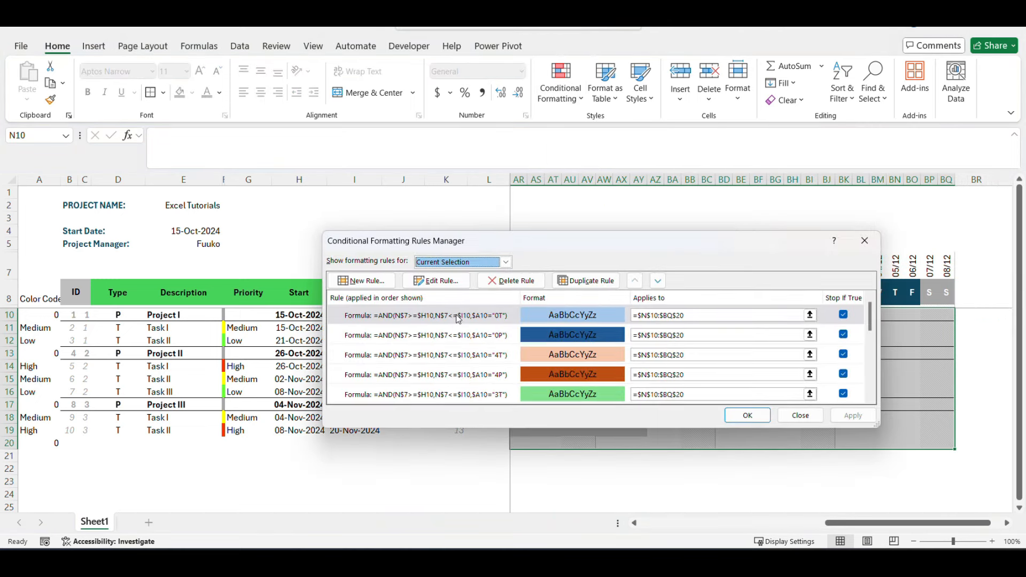
click(458, 318)
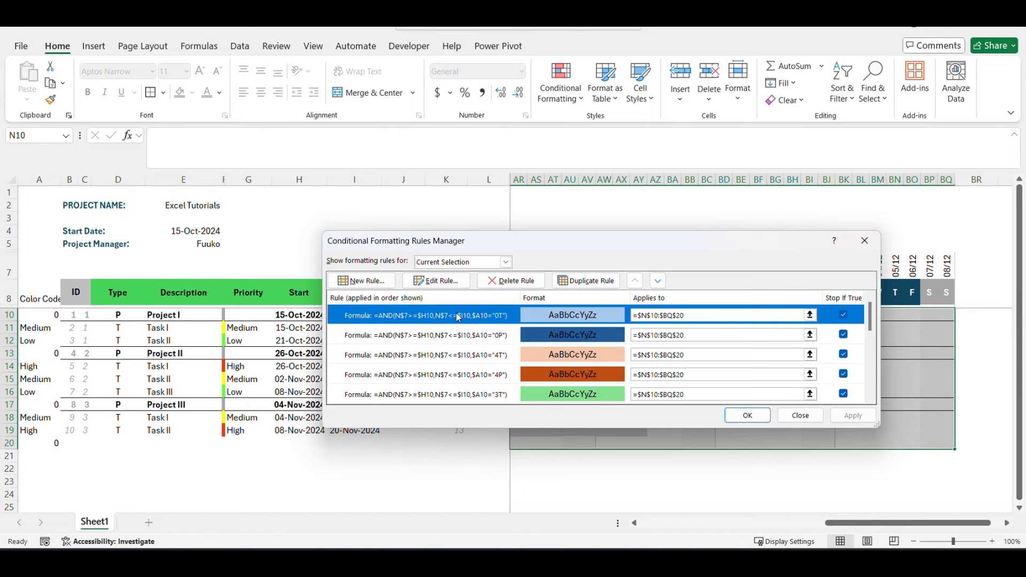
click(361, 281)
click(545, 312)
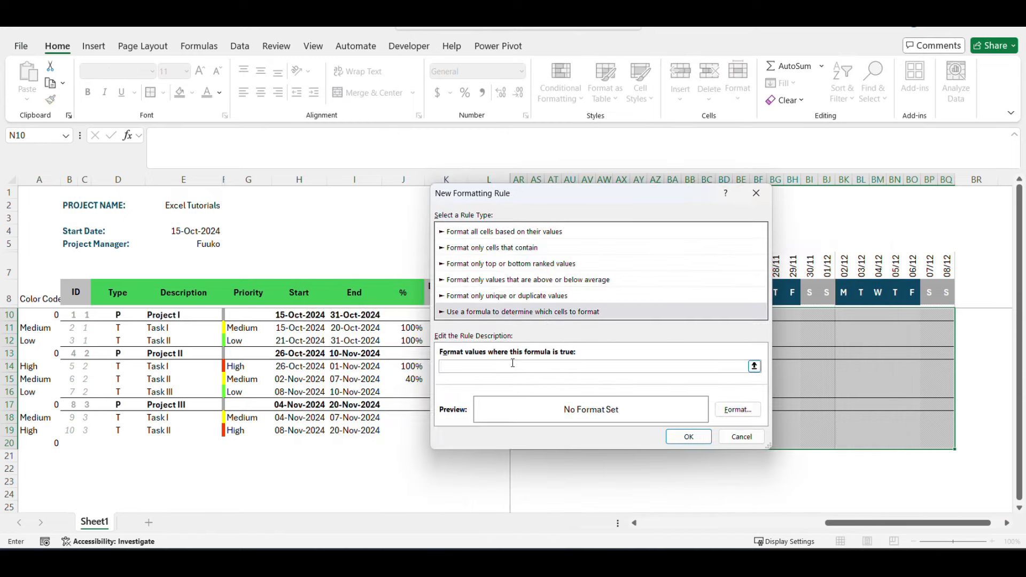
click(740, 437)
Step: Duplicate the Gantt "0T" rule and change the copy's formula to =AND(N$7>=$H10,N$7<=$I10,$A10="Low")
click(500, 320)
click(586, 280)
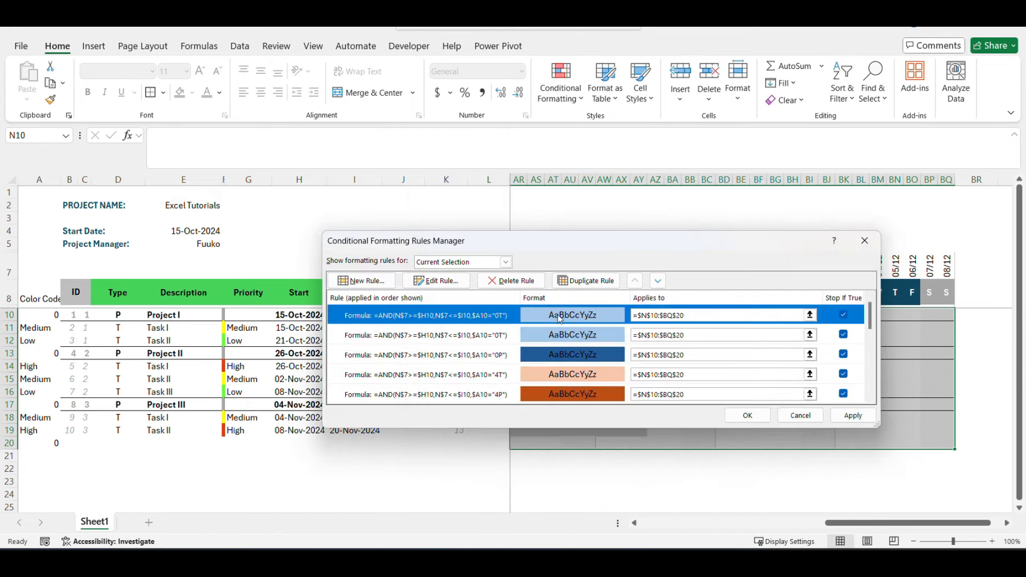
double_click(477, 315)
click(573, 380)
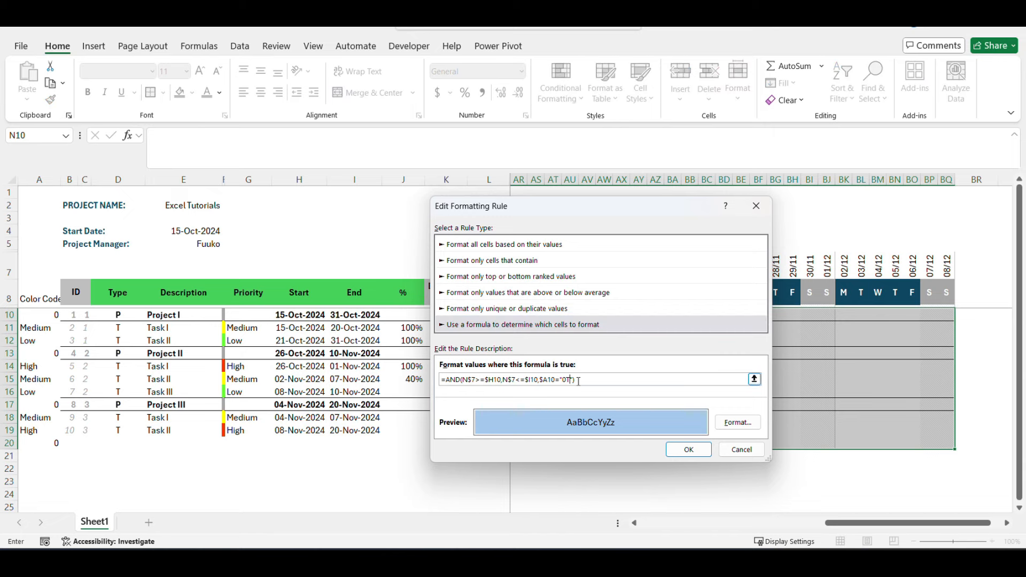
Step: Give the Gantt "Low" rule a lime green fill from the standard color palette
click(738, 422)
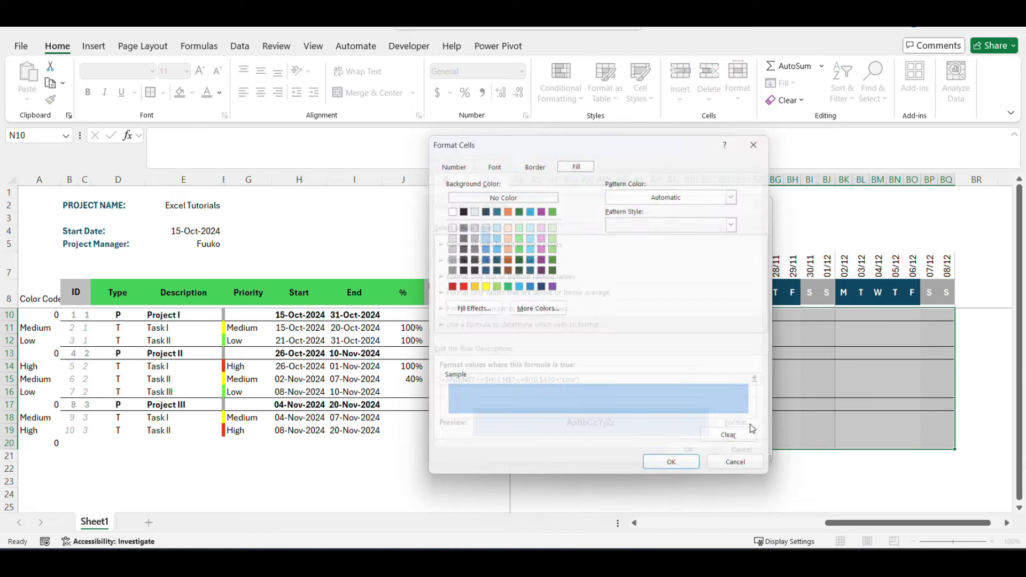
click(537, 311)
click(524, 226)
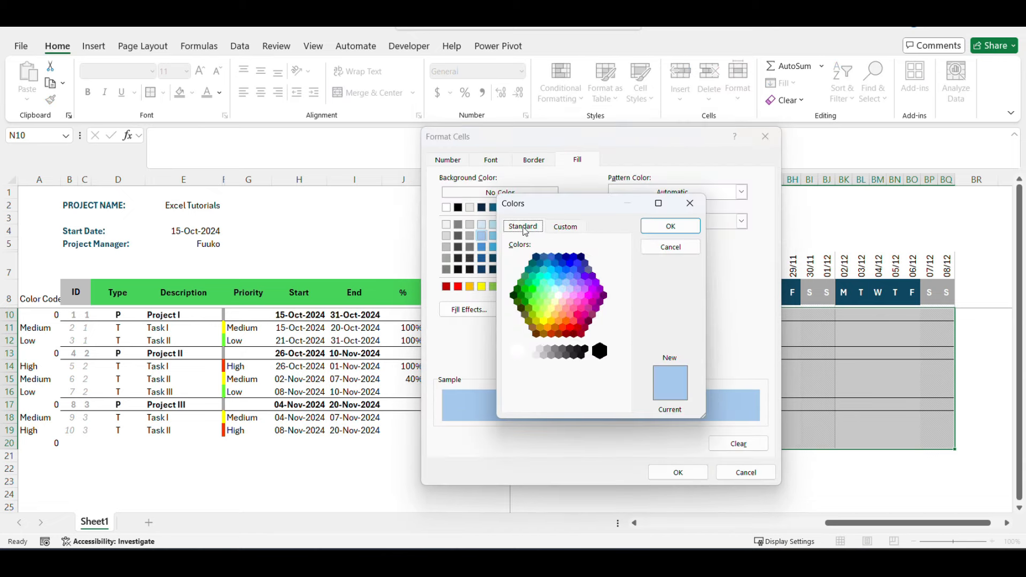
click(534, 313)
click(671, 225)
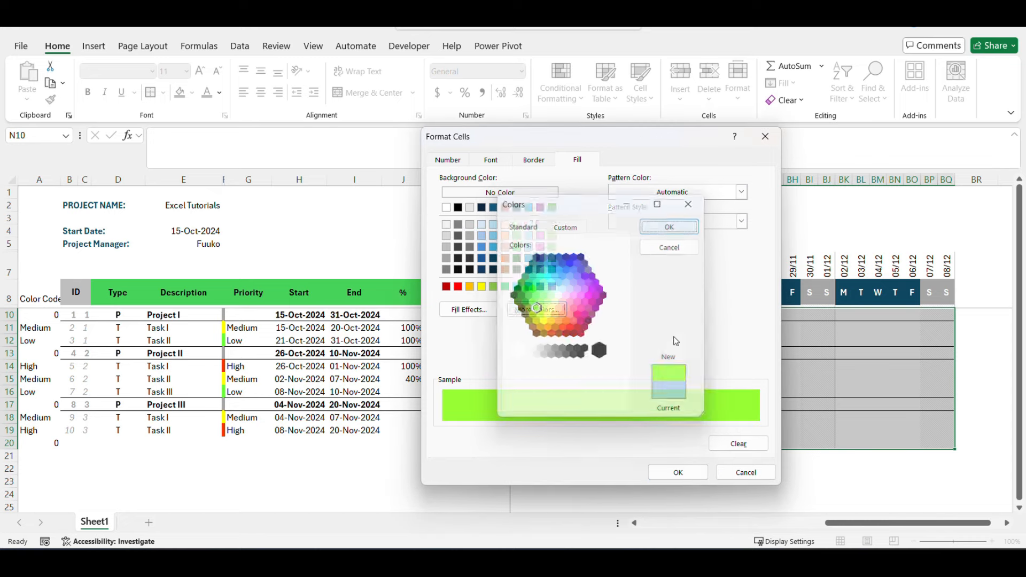
click(686, 474)
click(703, 451)
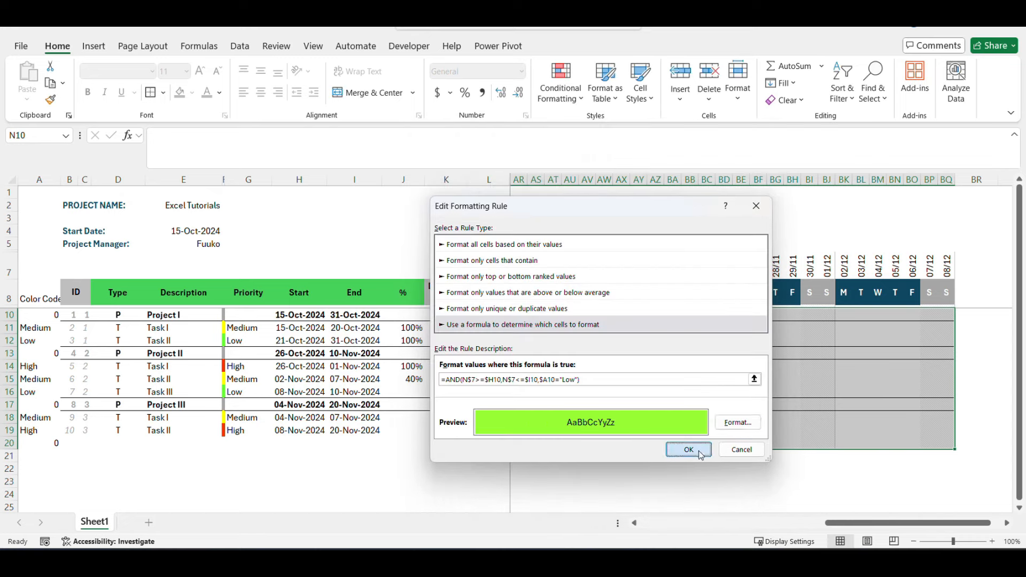
Step: Duplicate the Gantt "Low" rule and change the copy's formula to =AND(N$7>=$H10,N$7<=$I10,$A10="Medium")
click(585, 281)
double_click(492, 321)
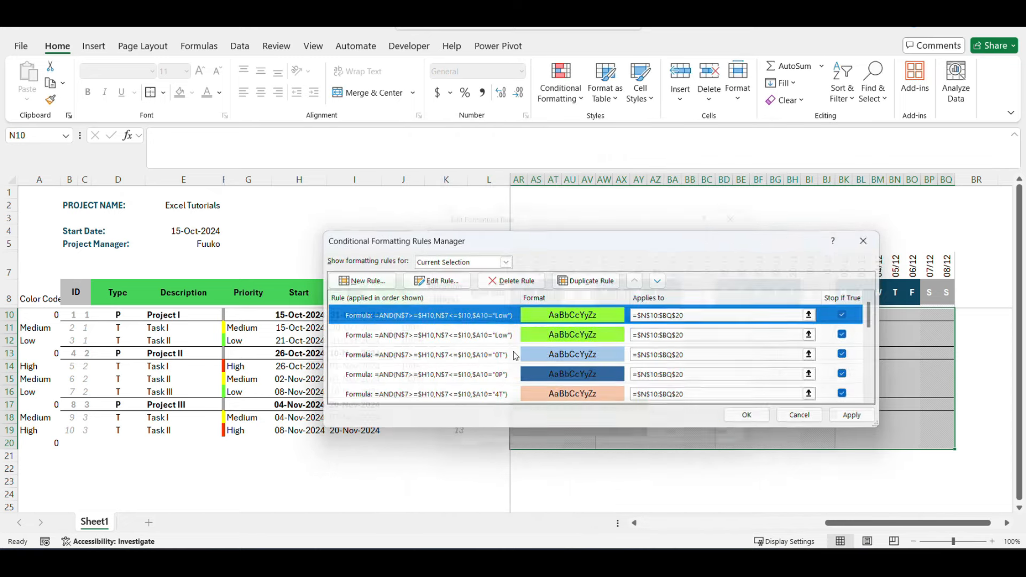
click(580, 380)
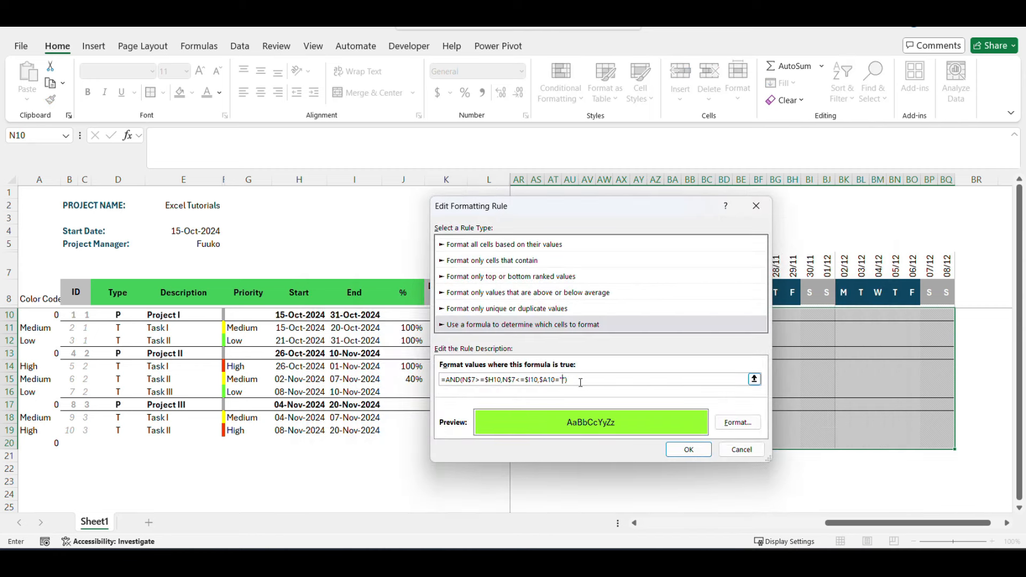
text(Medium)
Step: Give the Gantt "Medium" rule a yellow fill
click(737, 422)
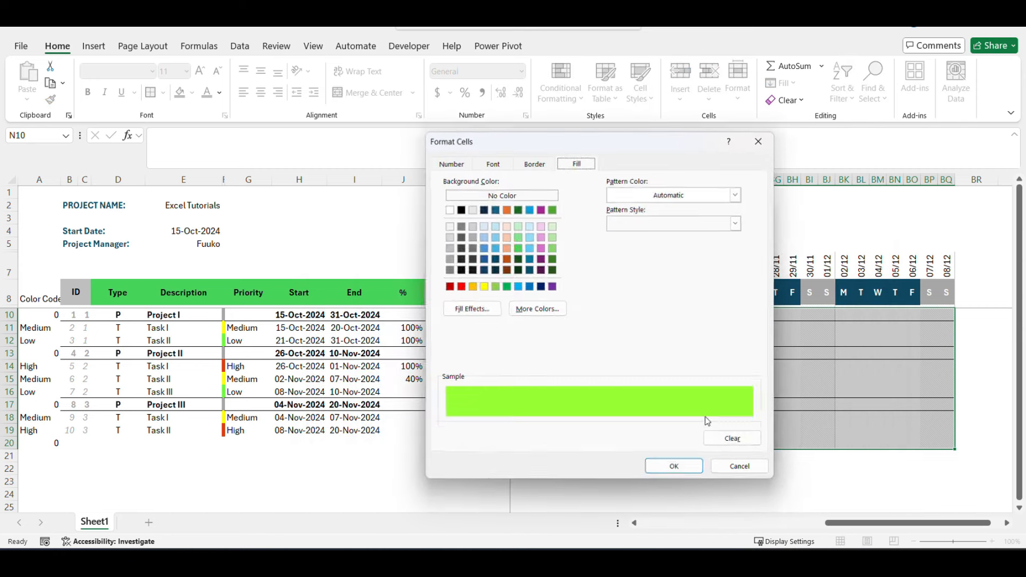
click(482, 286)
click(659, 469)
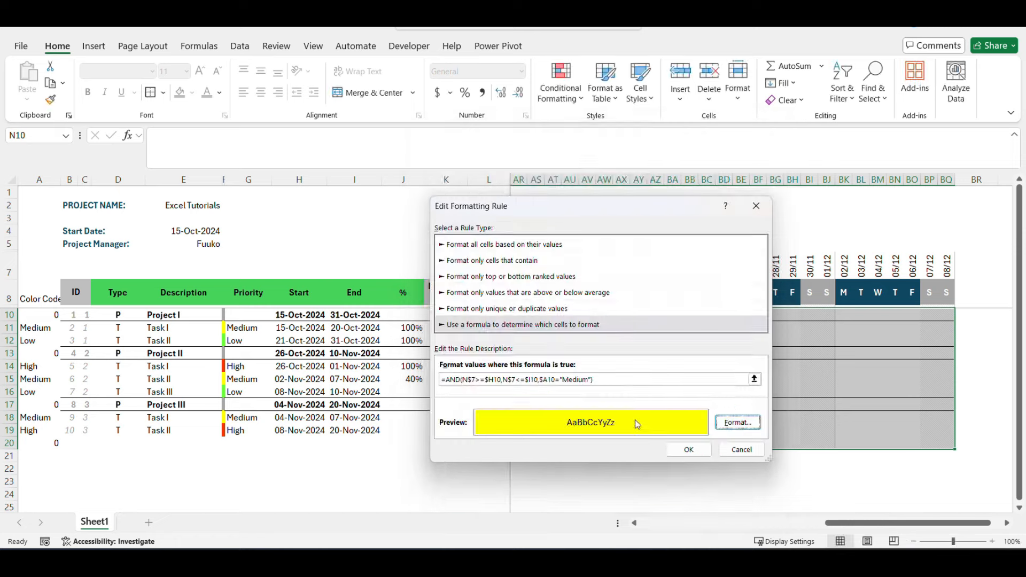
click(687, 448)
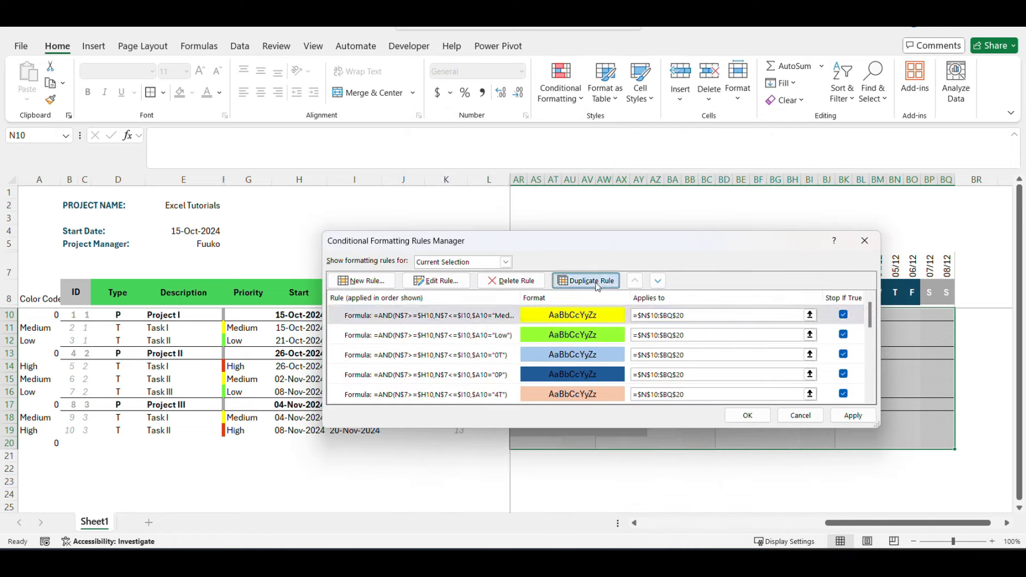
Step: Duplicate the Gantt "Medium" rule and change the copy's formula to =AND(N$7>=$H10,N$7<=$I10,$A10="High")
double_click(450, 318)
click(591, 381)
text())
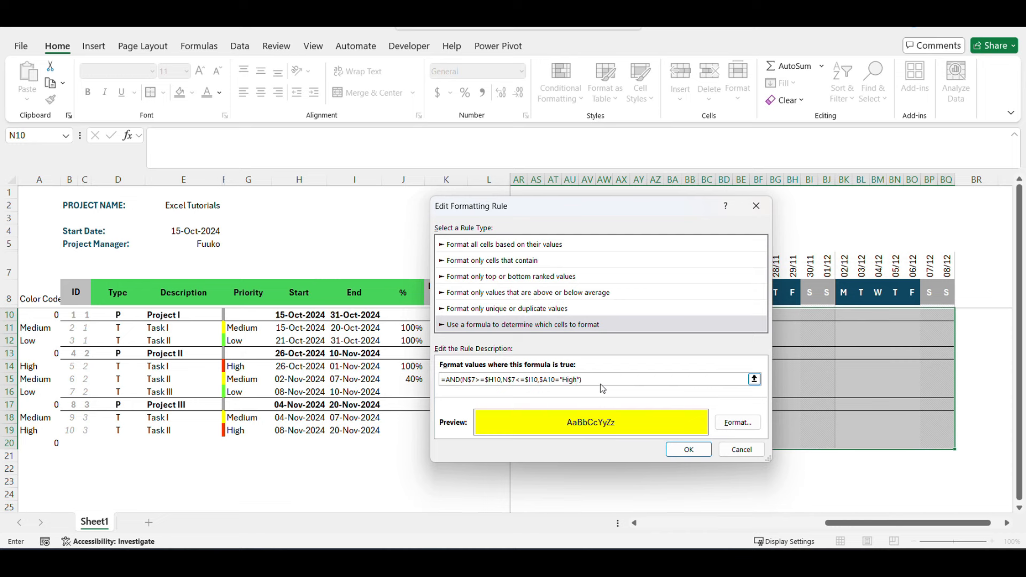
Step: Give the Gantt "High" rule an orange-red fill from the standard color palette and apply the rules to the chart
click(738, 422)
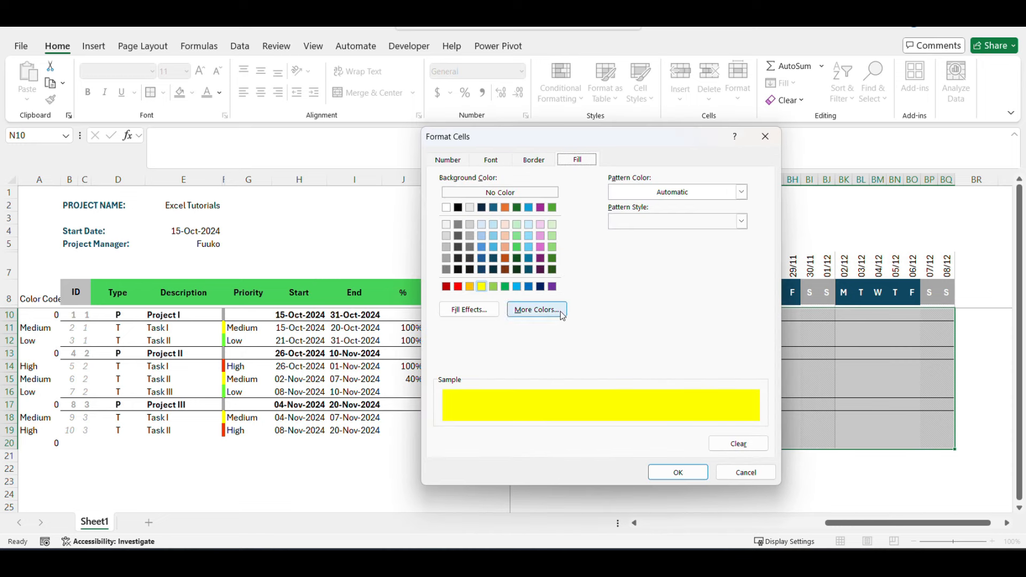
click(539, 310)
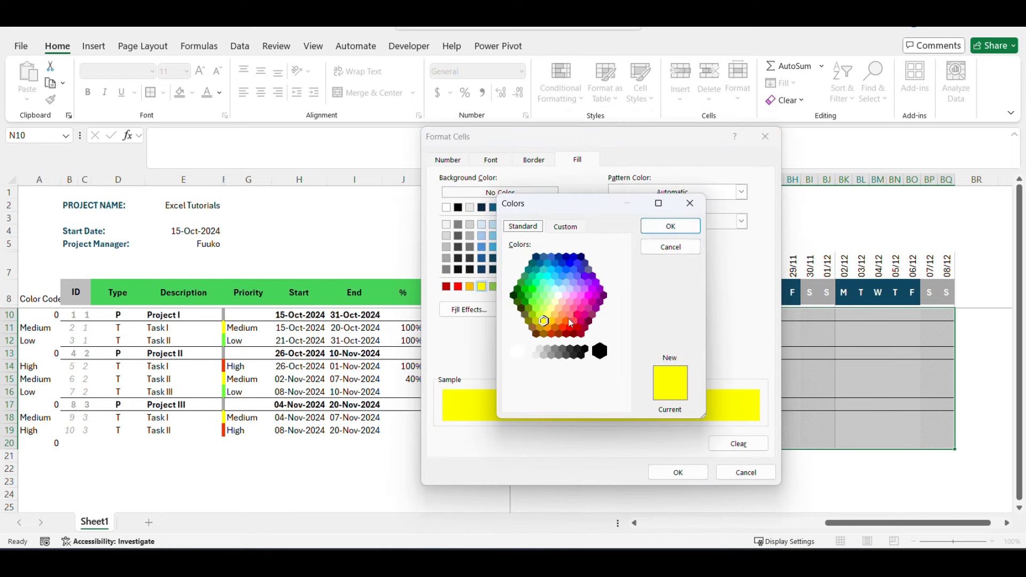
click(562, 327)
click(656, 234)
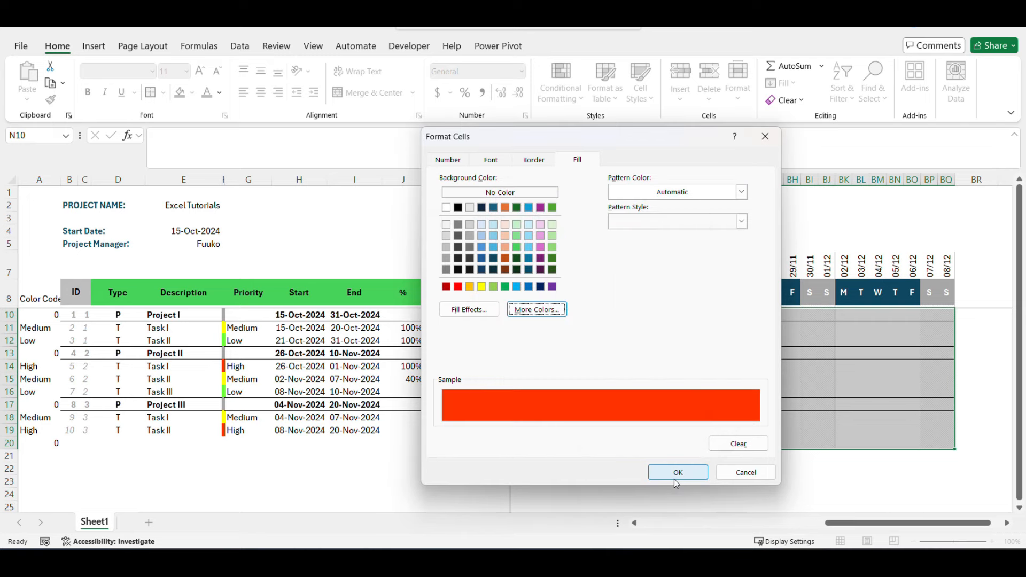
click(676, 472)
click(683, 449)
click(846, 422)
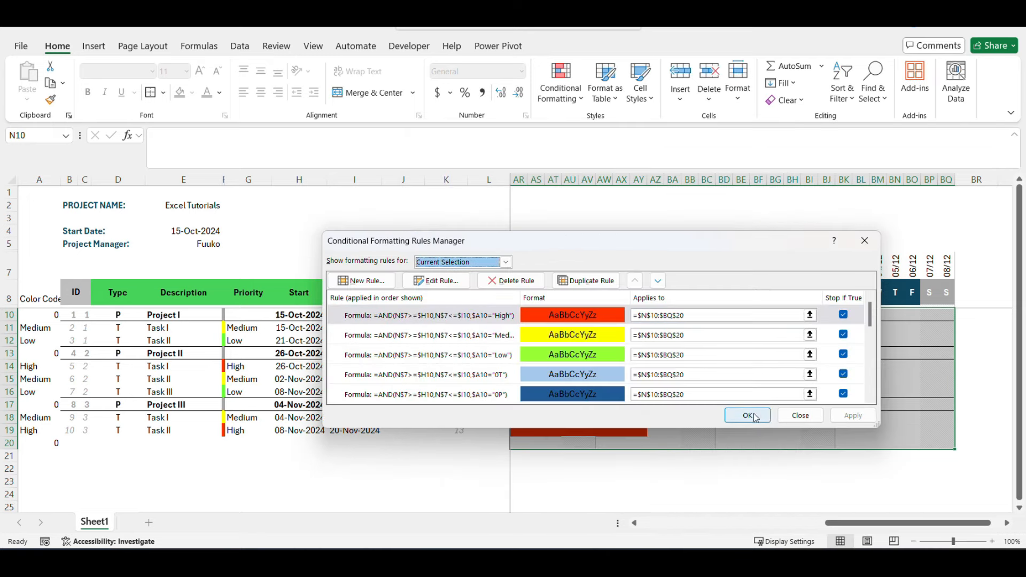
click(748, 416)
click(612, 377)
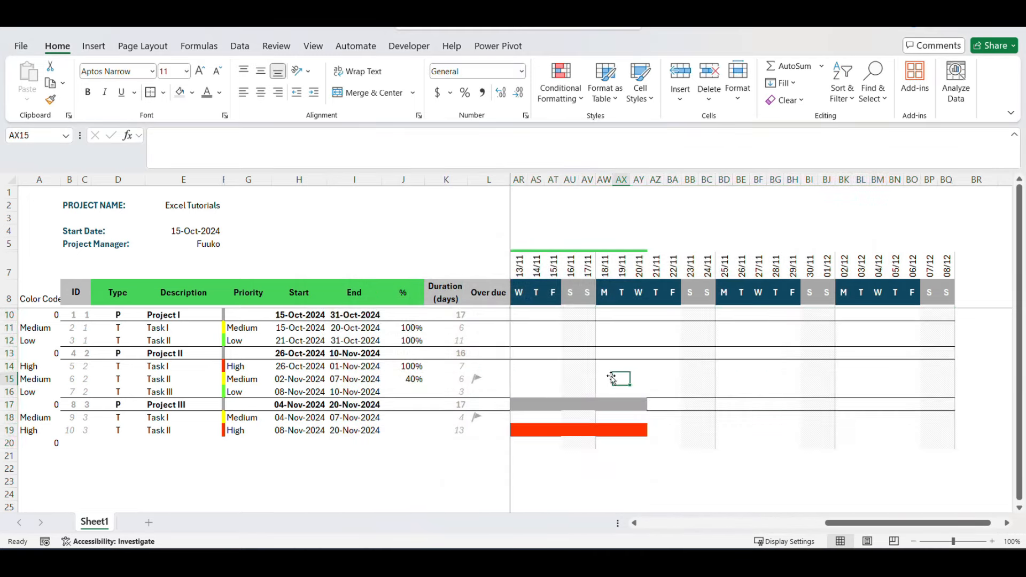
Step: Return to the start of the timeline and examine the priority colors of the Gantt bars
key(Home)
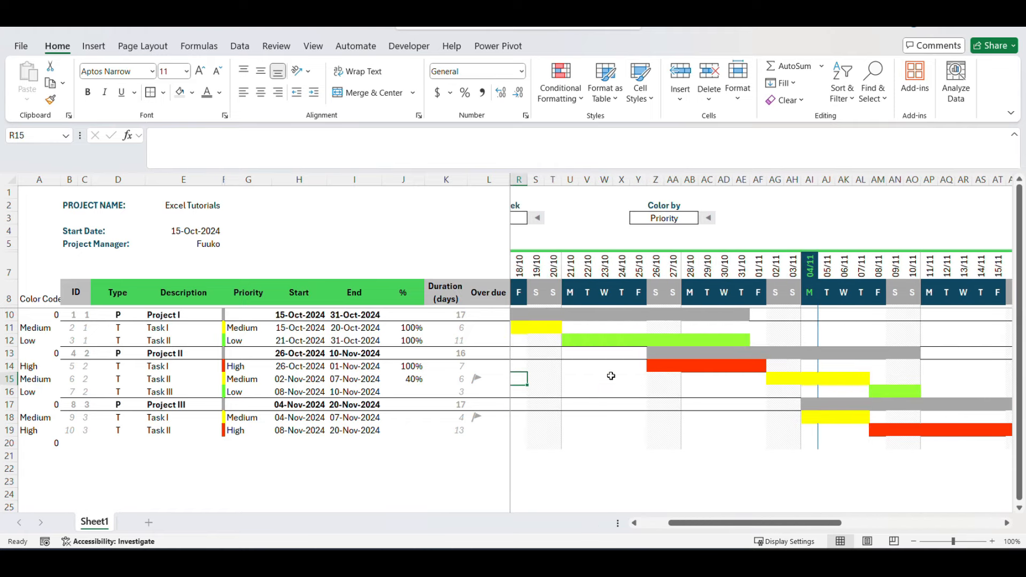
key(Left)
key(Left)
key(Left)
key(Left)
key(Left)
key(Up)
key(Up)
key(Up)
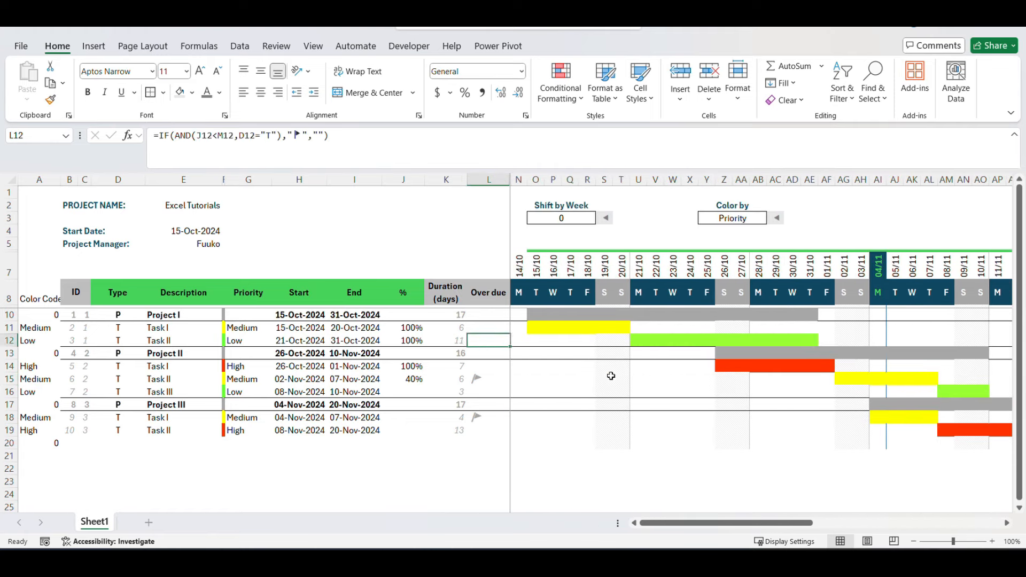
key(Up)
key(Up)
key(Up)
key(Up)
key(Up)
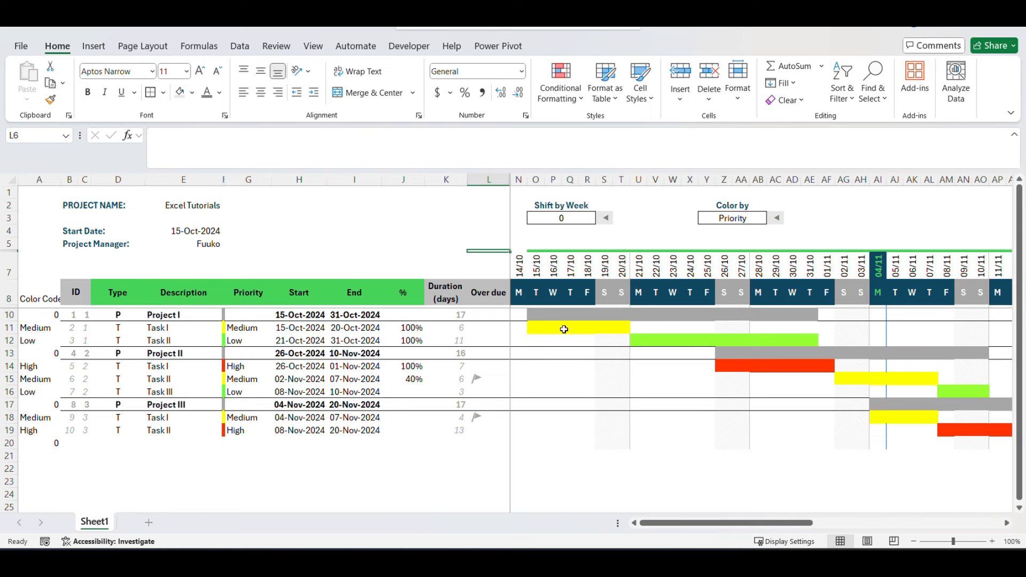
Step: Set the priority of Project I's Task I to High
click(256, 328)
click(278, 327)
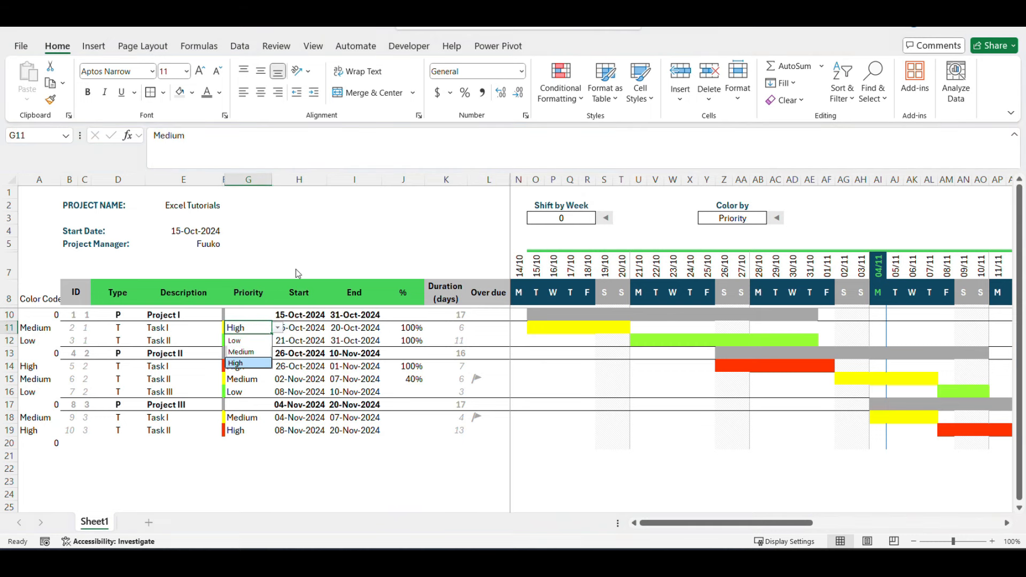
click(321, 245)
click(591, 381)
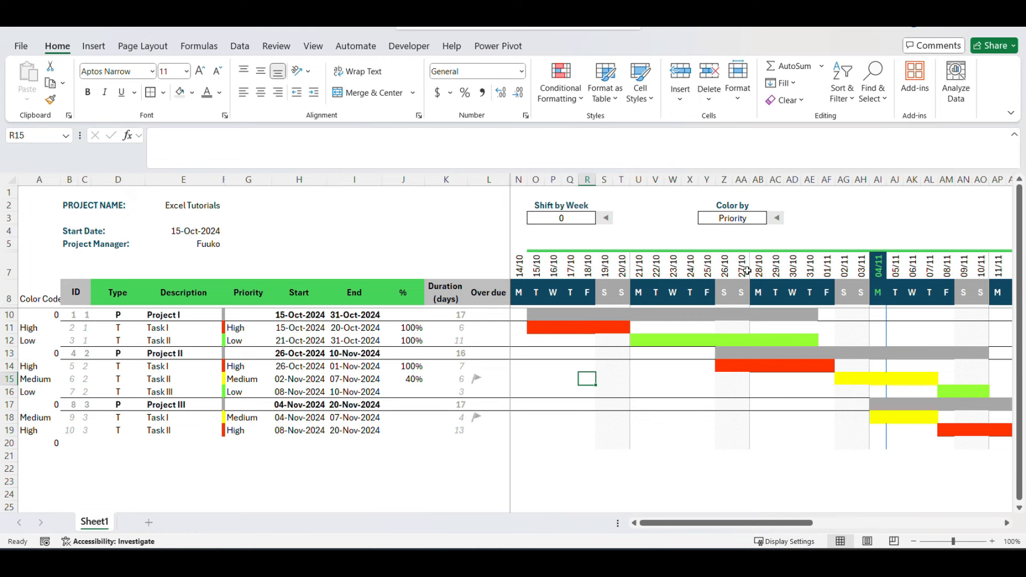
Step: Set the "Color by" selector to Over due
click(737, 221)
click(772, 218)
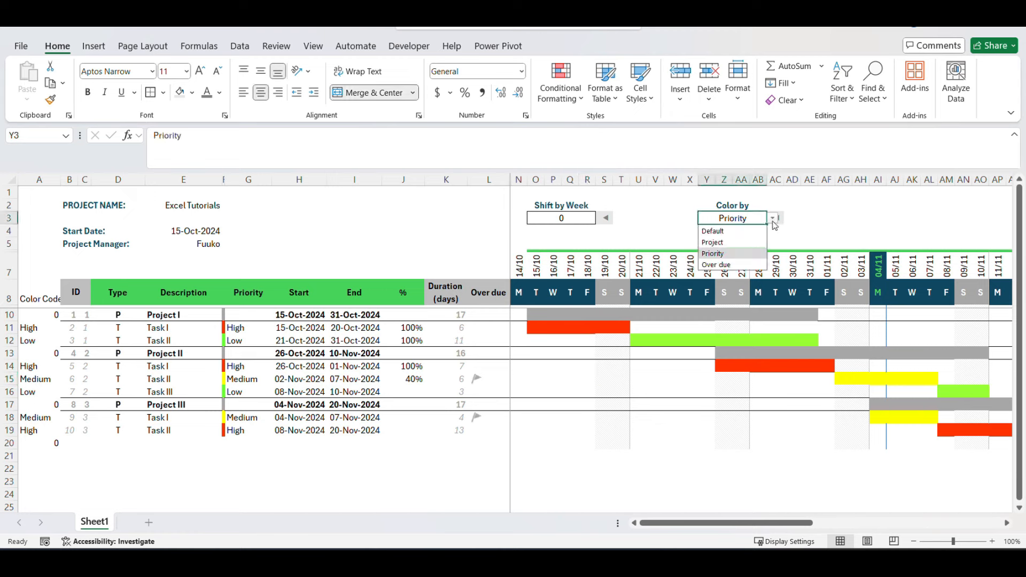
click(711, 263)
click(649, 233)
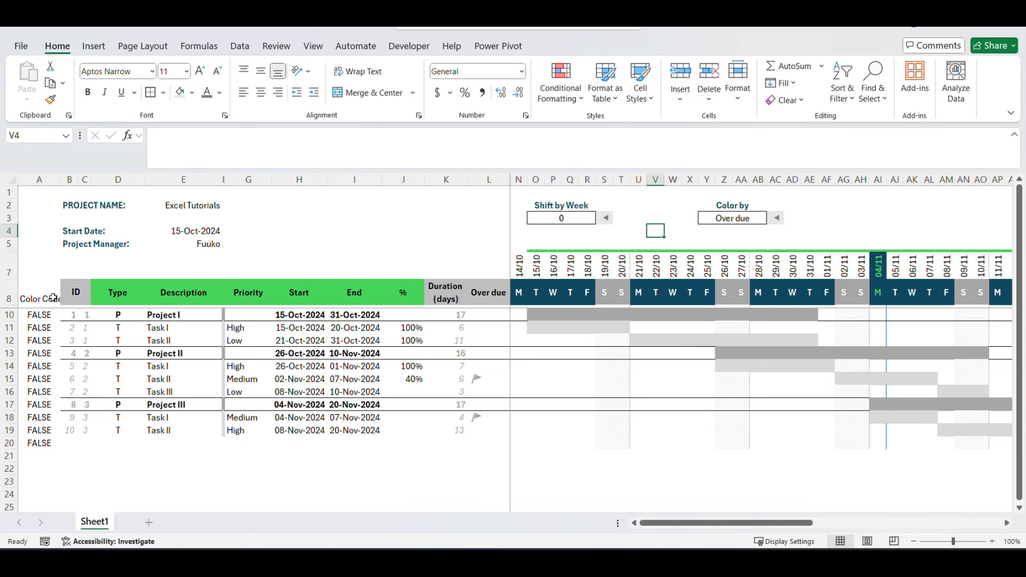
Step: Add a third IF on a new line of the Color Code formula in A10, testing $Y$3="Over due"
click(31, 316)
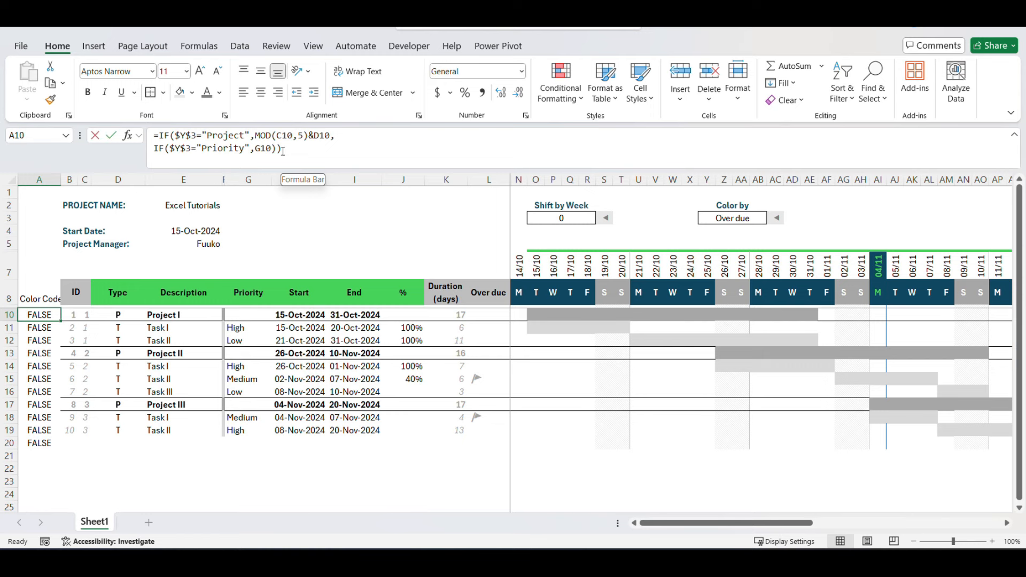
click(283, 151)
click(274, 150)
click(278, 150)
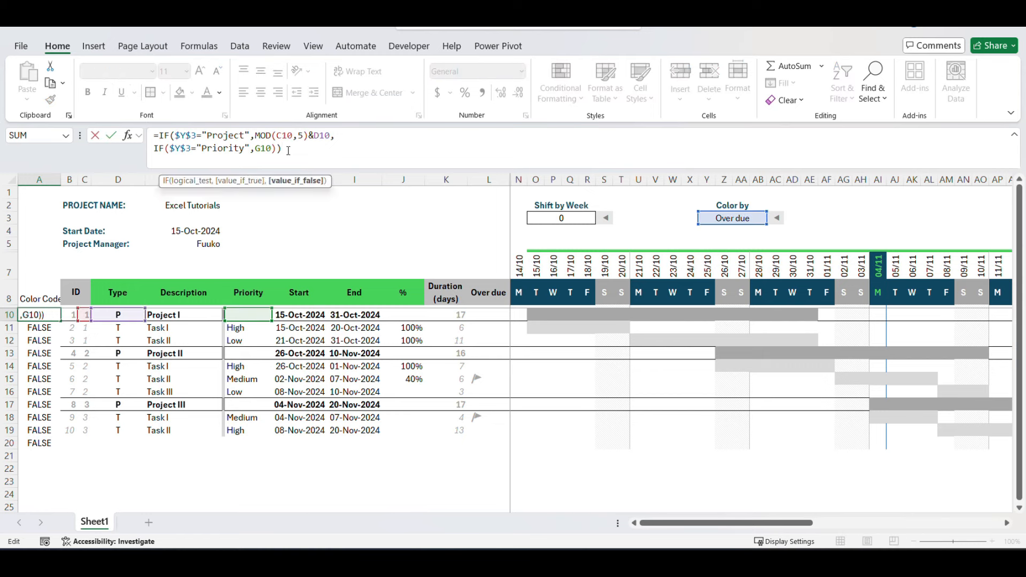
text(,)
key(alt+Return)
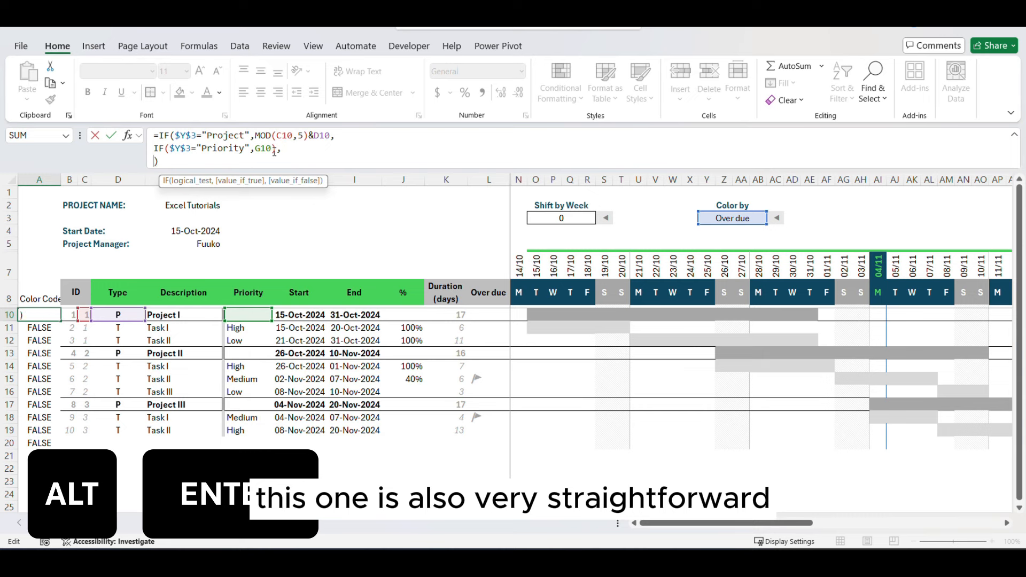
text(IF()
click(721, 218)
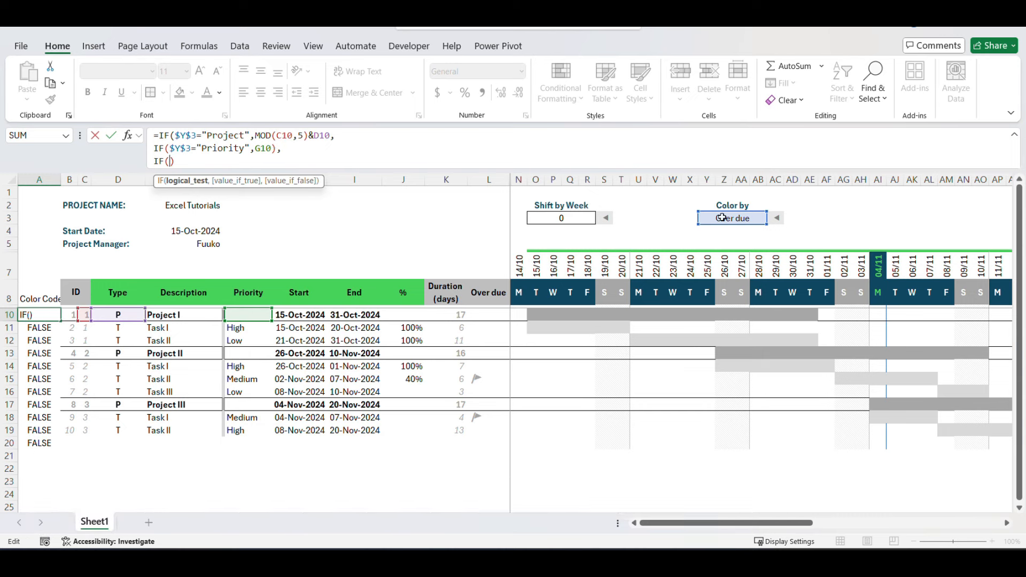
key(F4)
text(="Over)
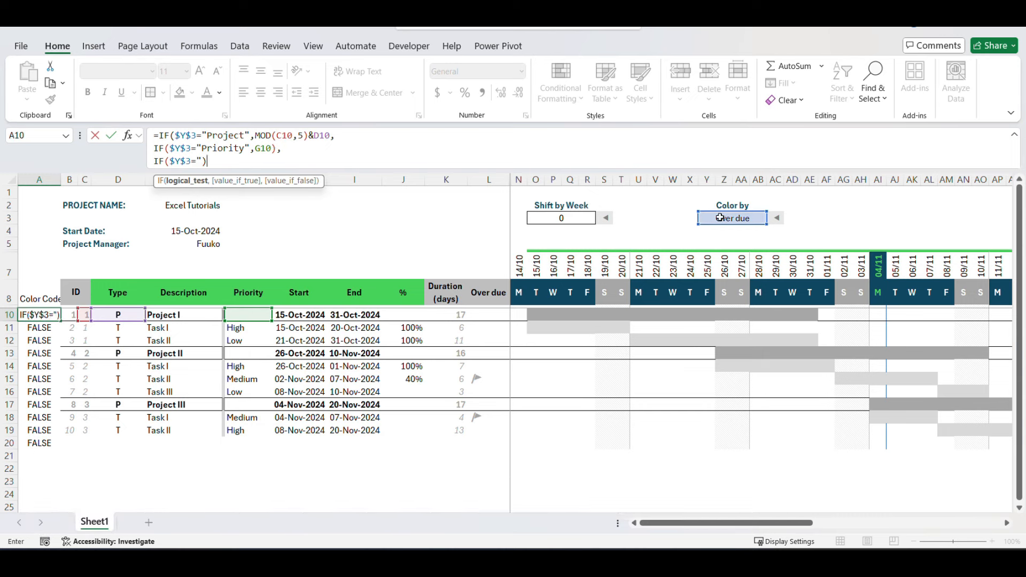
text( due",)
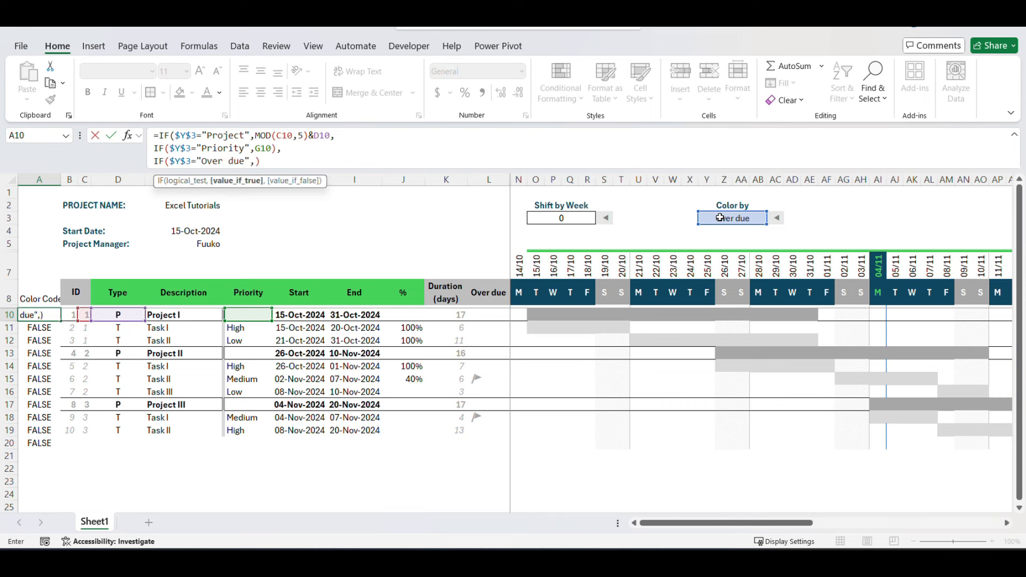
Step: Combine the "Over due" test with K10<>"" in an AND condition and return "Over due" when it is true
click(444, 318)
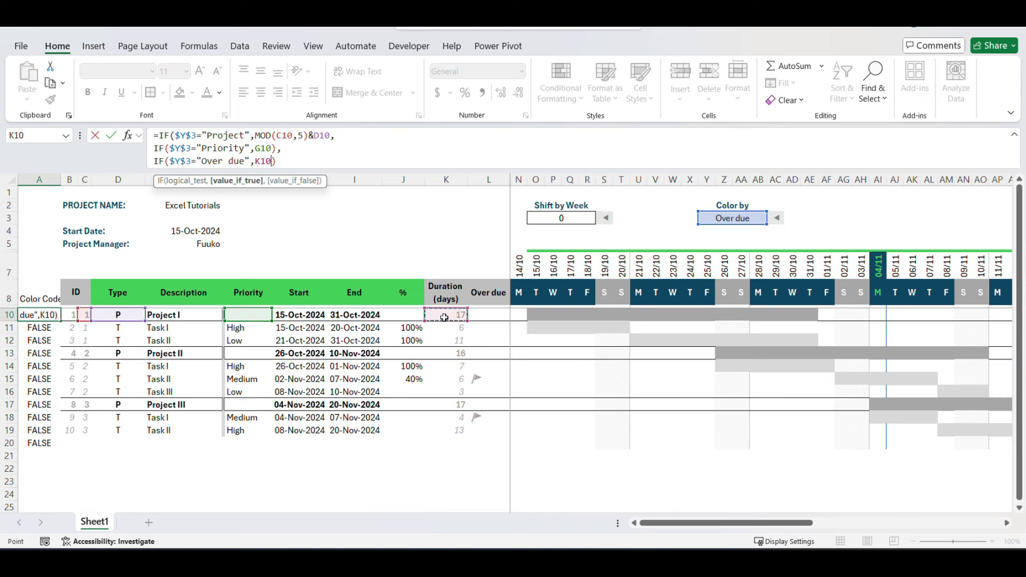
text(<>"")))
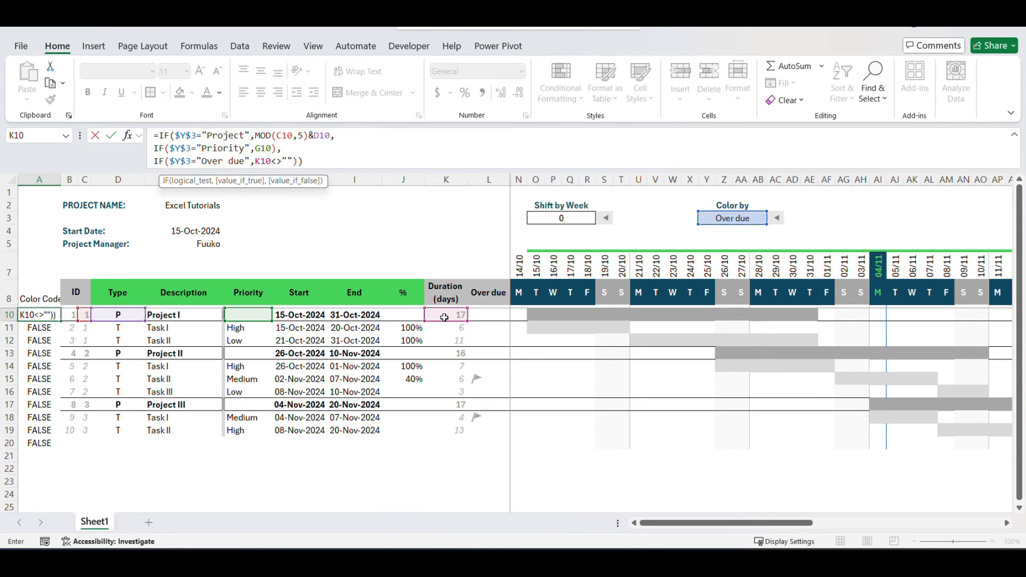
key(BackSpace)
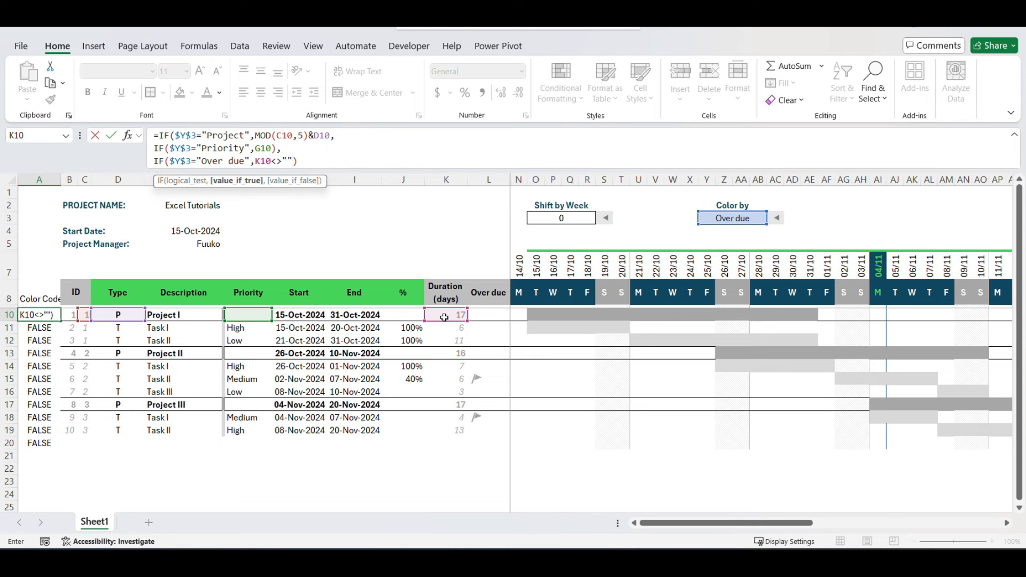
click(172, 163)
text(and()
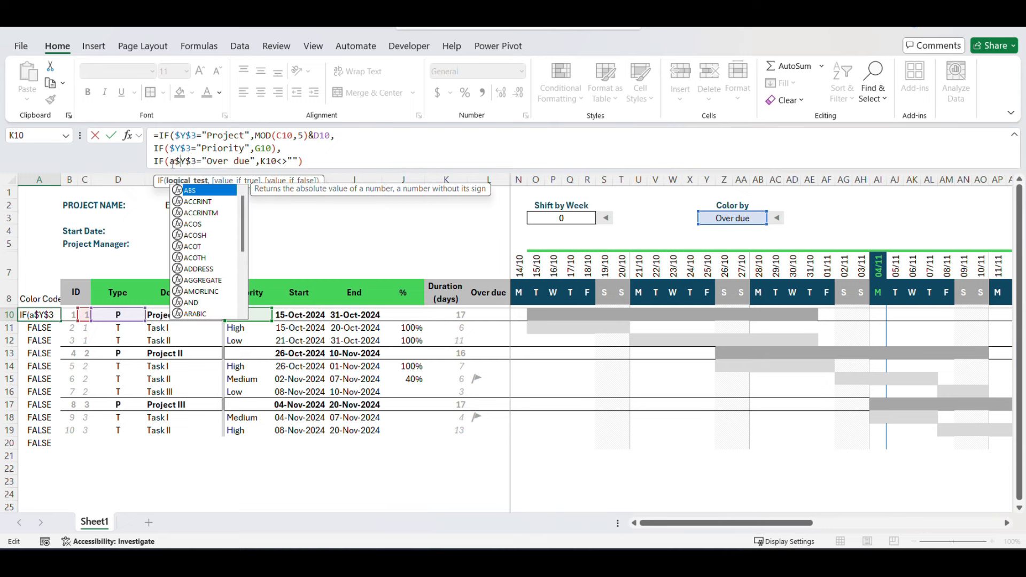
click(328, 163)
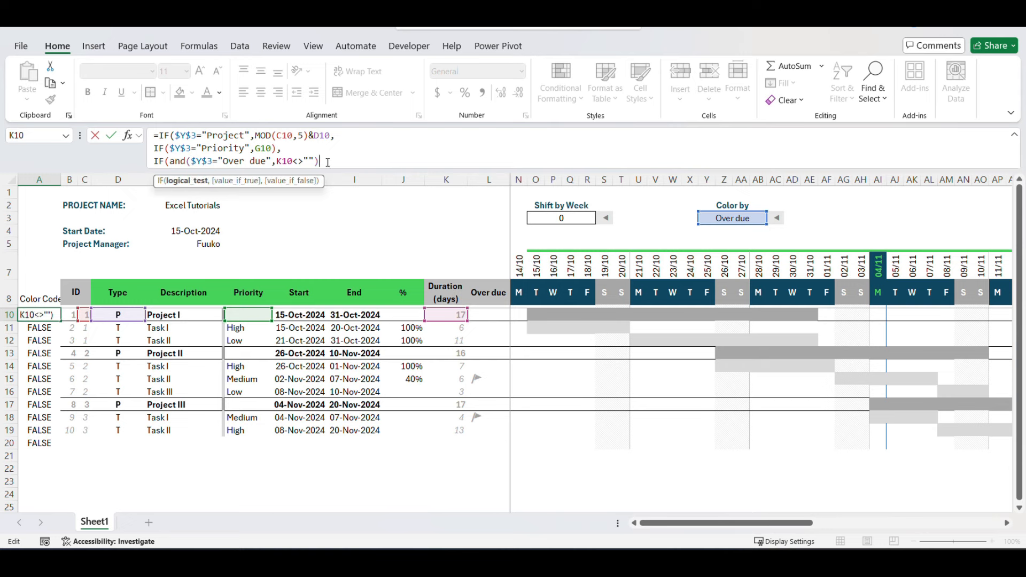
text(,)
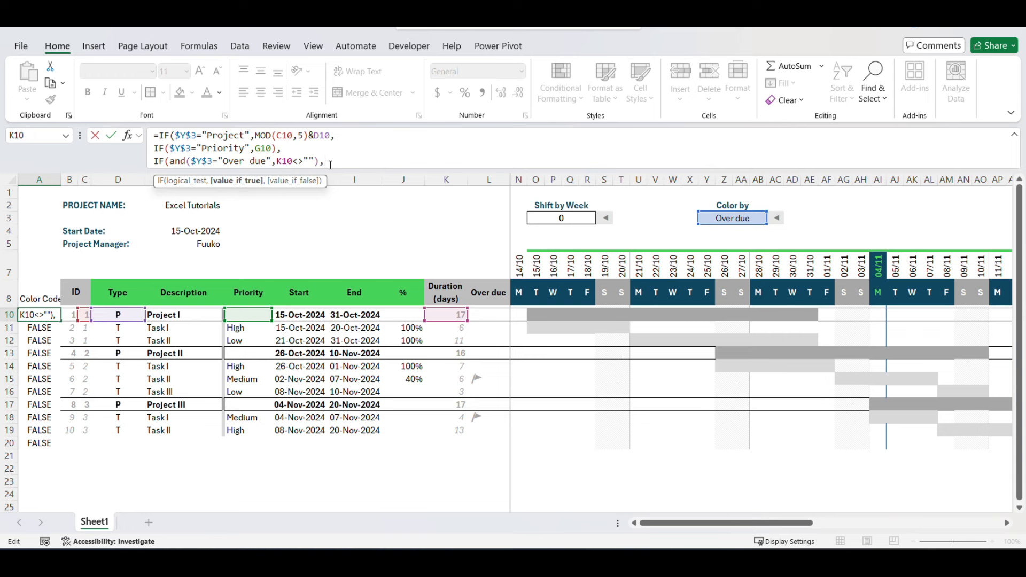
text("Over due")))
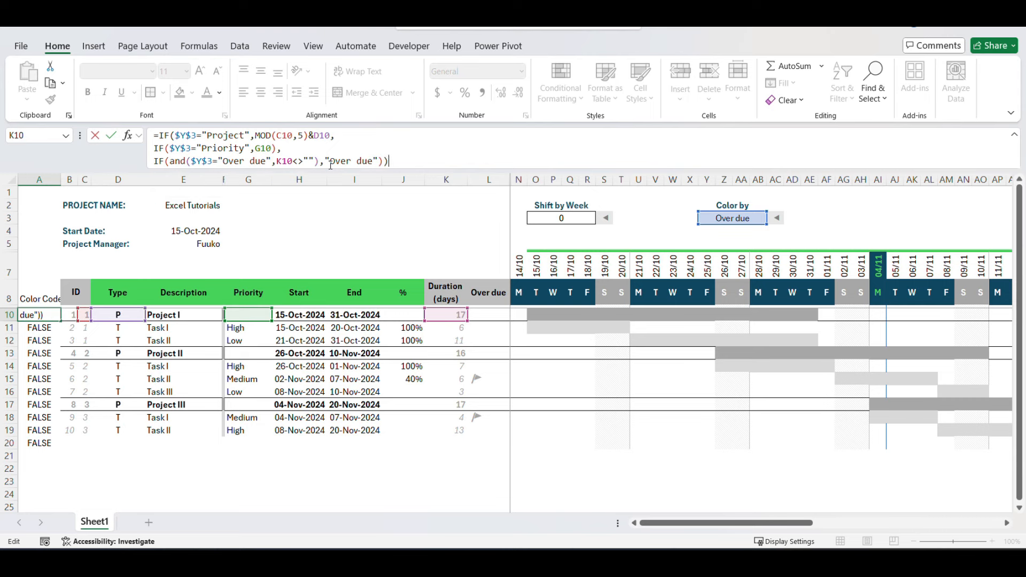
Step: Move the closing parenthesis after G10 to the end of the A10 formula so the IFs nest, and enter it
key(Return)
click(516, 319)
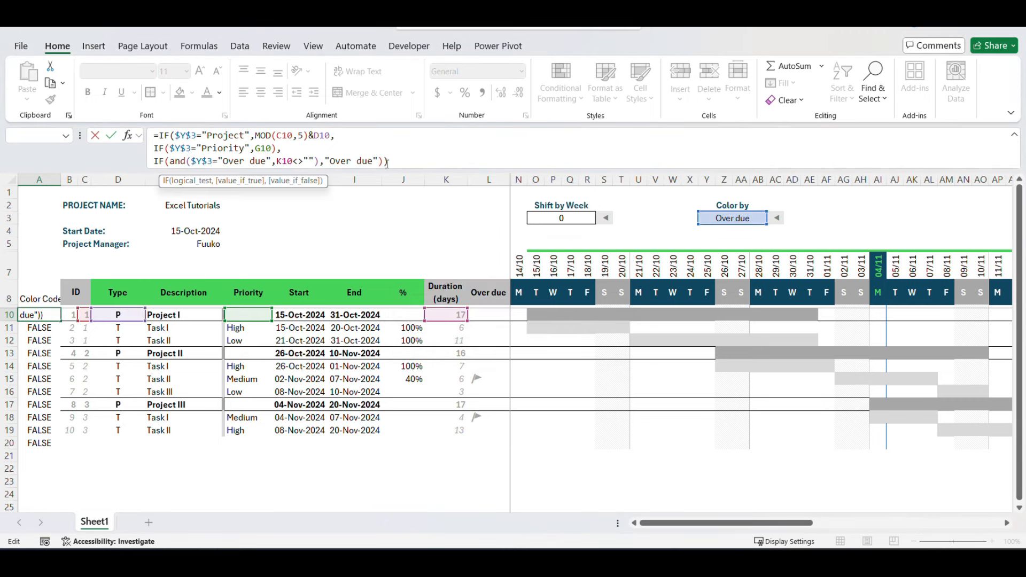
click(405, 158)
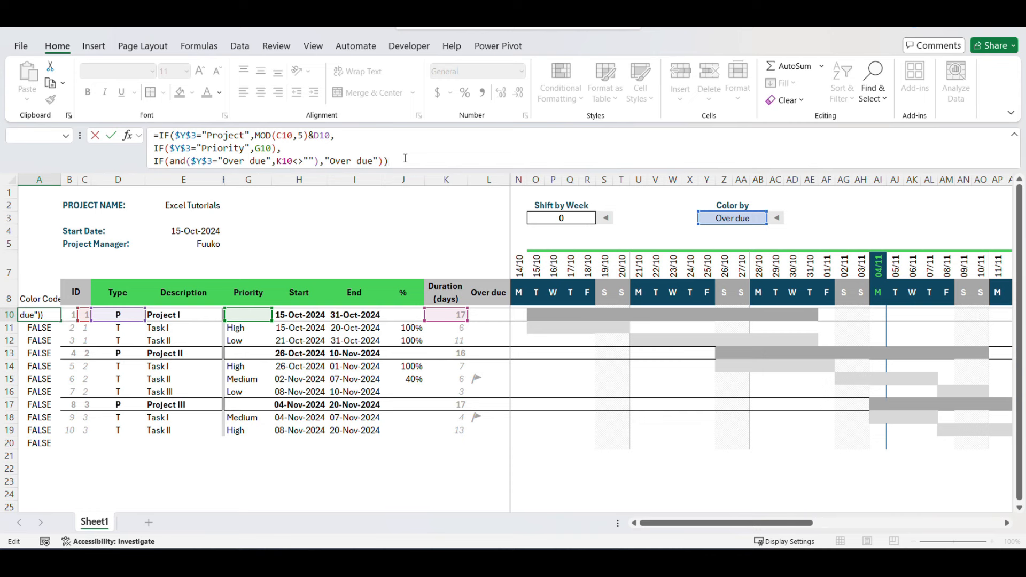
click(280, 150)
key(BackSpace)
click(294, 153)
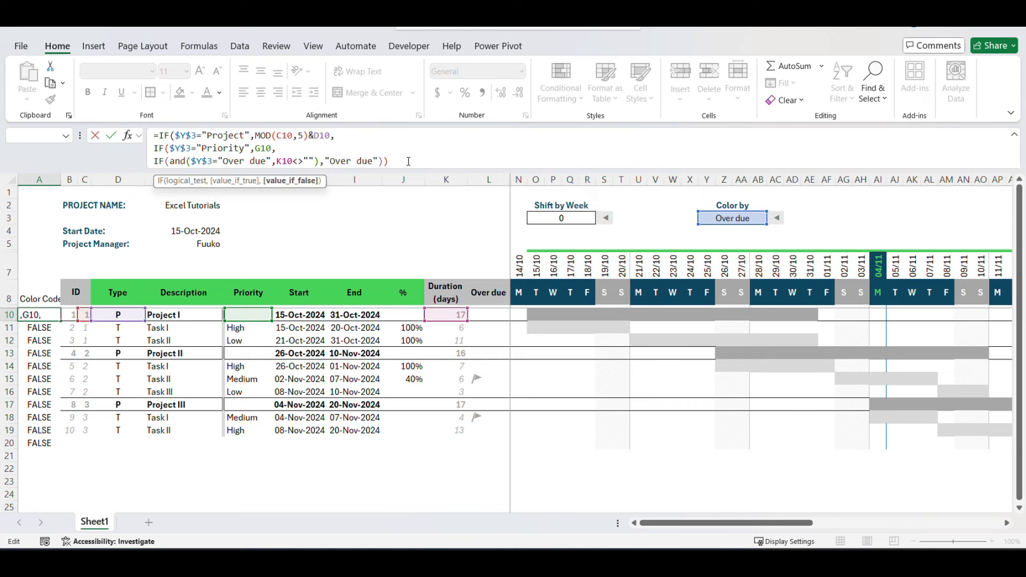
text())
key(Return)
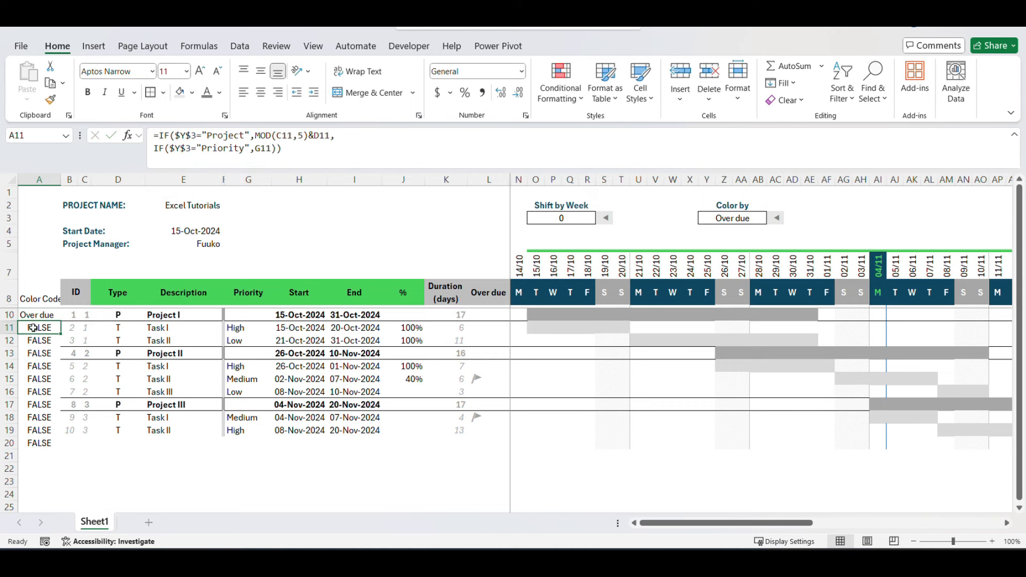
Step: Change the K10 reference in the A10 formula to L10, fill it down to A20 and check the overdue rows
click(38, 313)
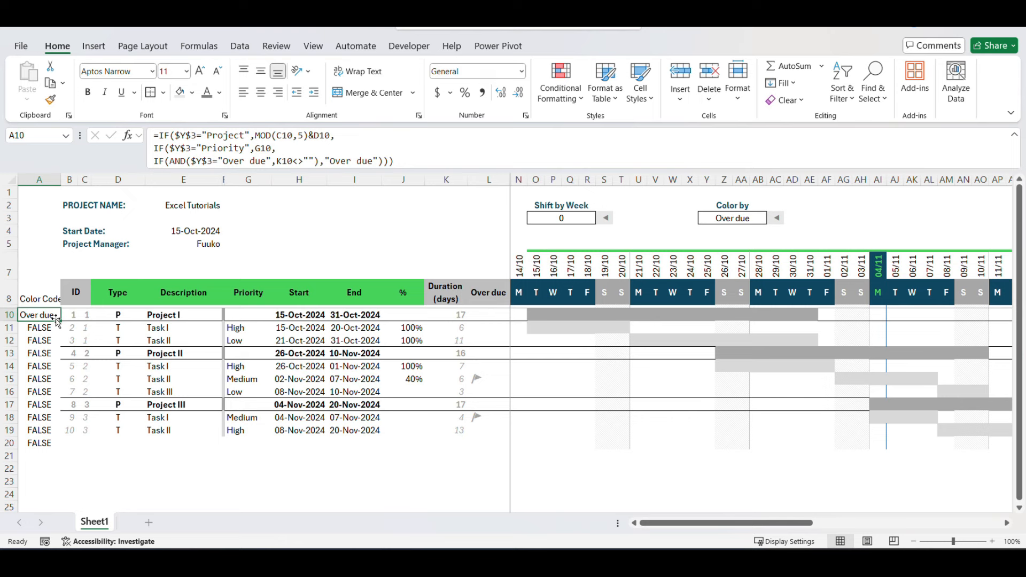
click(289, 162)
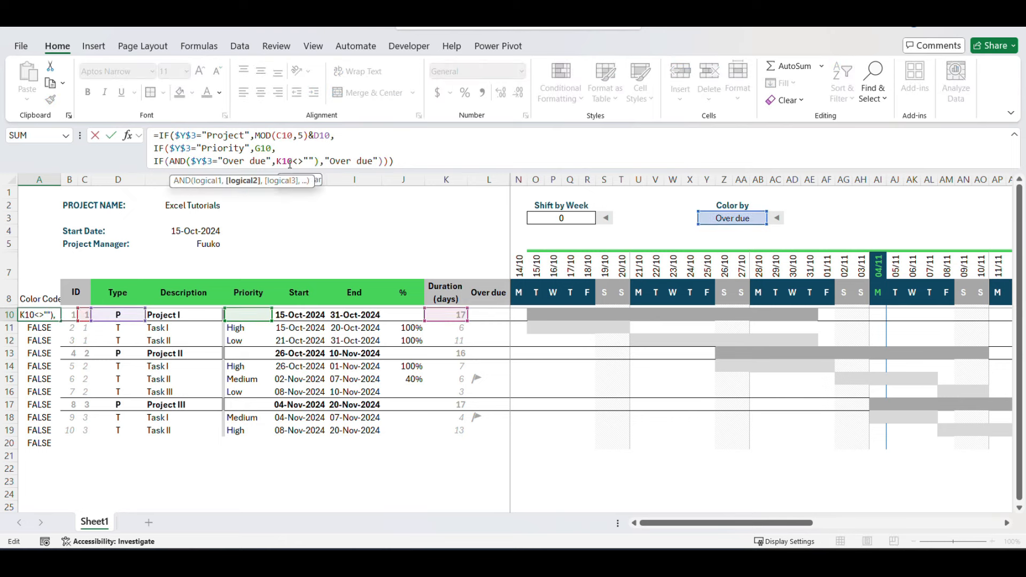
key(BackSpace)
text(L)
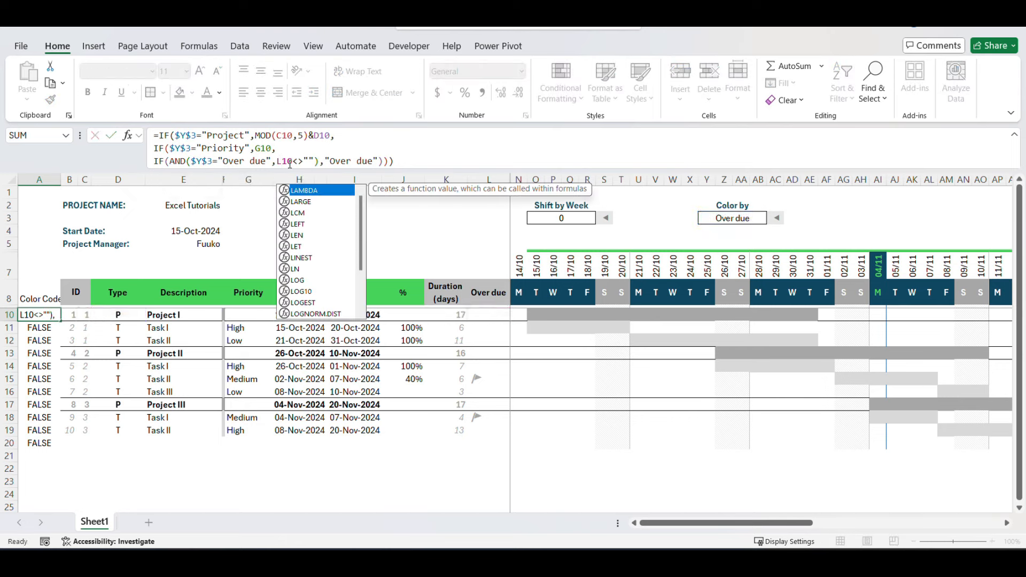
key(ctrl+Return)
drag(63, 321, 63, 447)
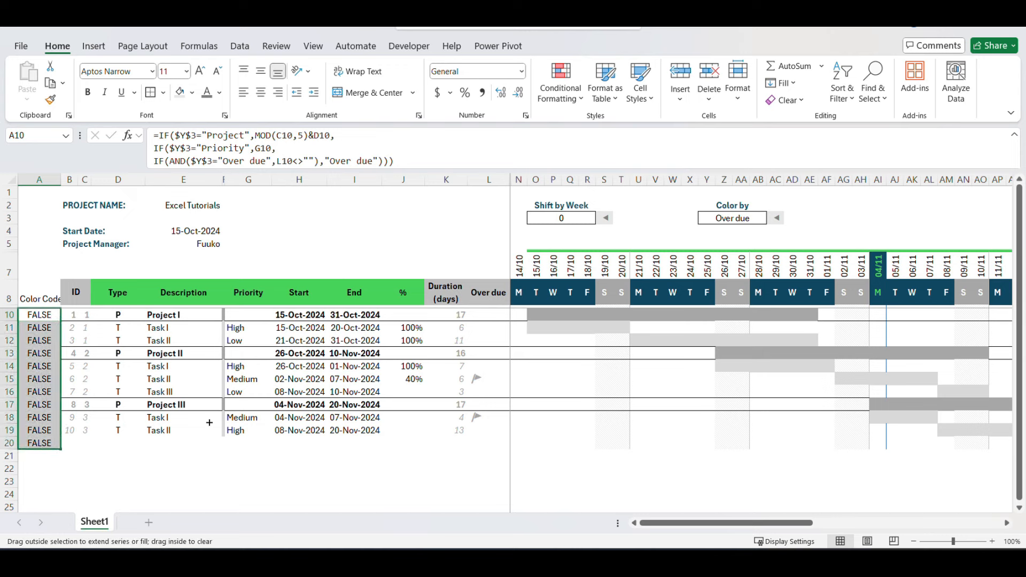
click(483, 380)
click(46, 379)
click(43, 419)
click(41, 446)
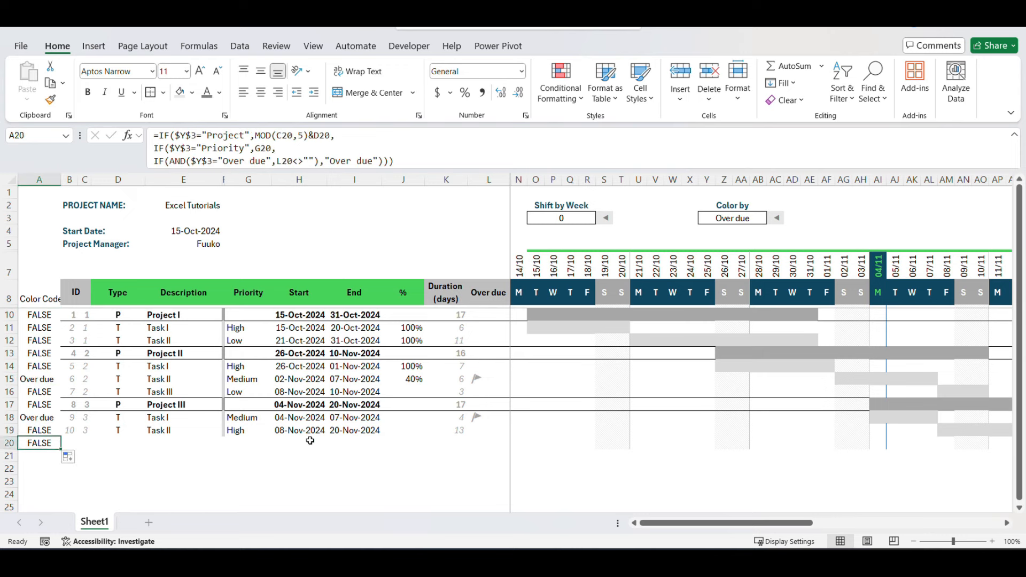
Step: Open the conditional formatting rules for the narrow color column F10:F20
click(224, 316)
drag(224, 315, 223, 445)
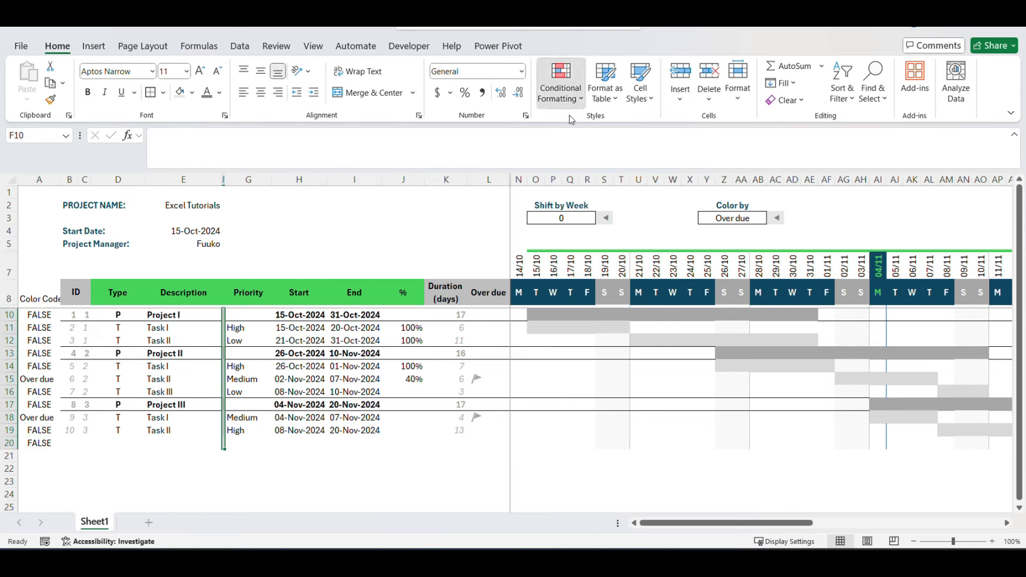
click(560, 80)
click(563, 297)
double_click(464, 318)
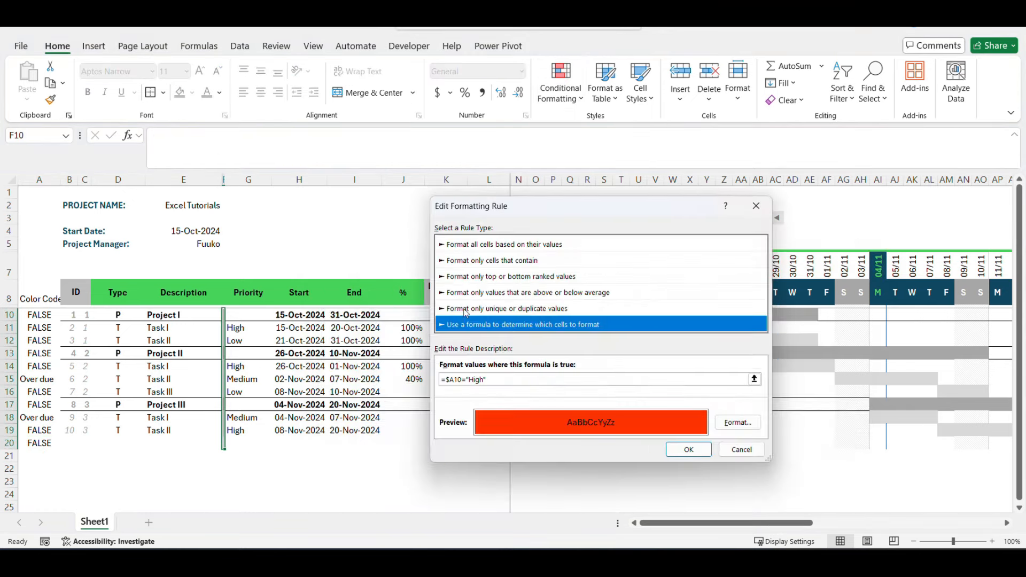
double_click(471, 379)
text(Over due)
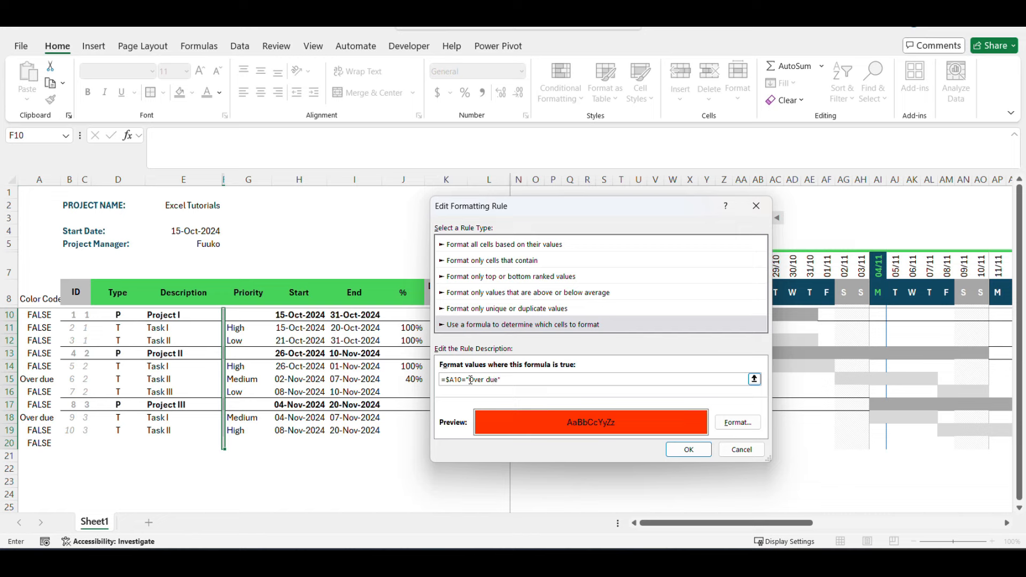
click(700, 450)
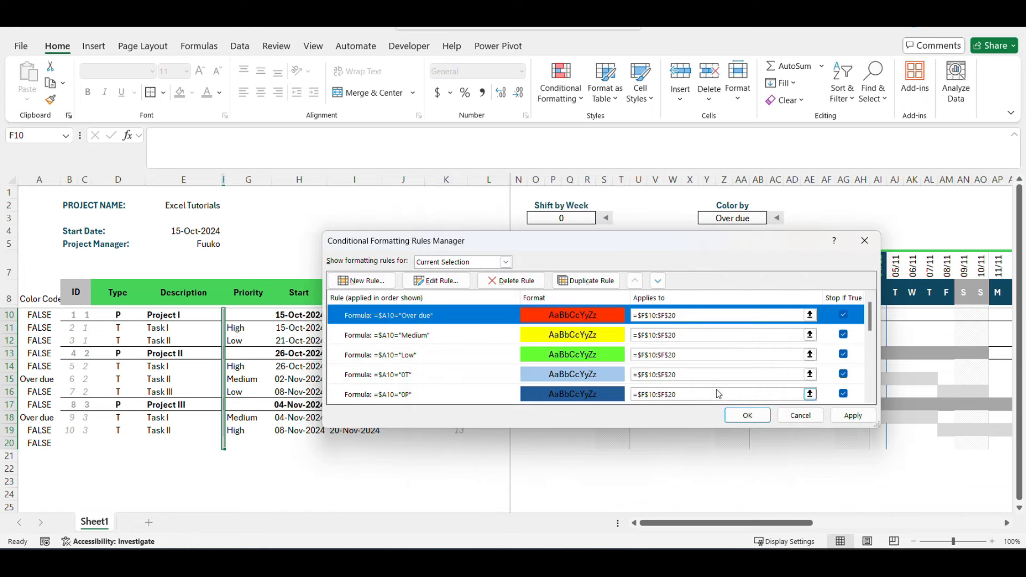
double_click(418, 316)
drag(498, 380, 478, 378)
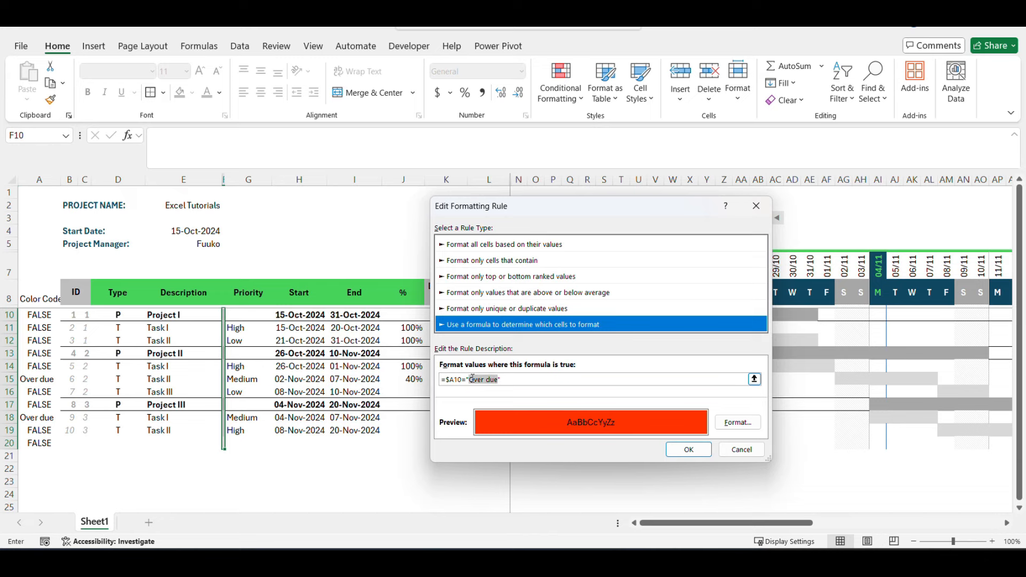
text(High)
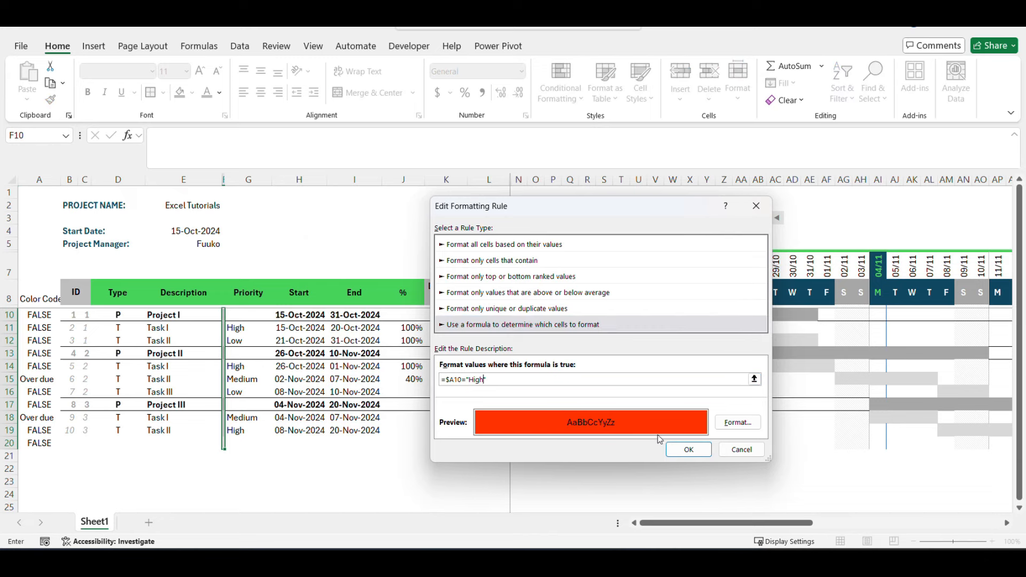
click(688, 449)
Step: Duplicate the "High" rule for F10:F20 and change the copy's formula to =$A10="Over due"
click(586, 280)
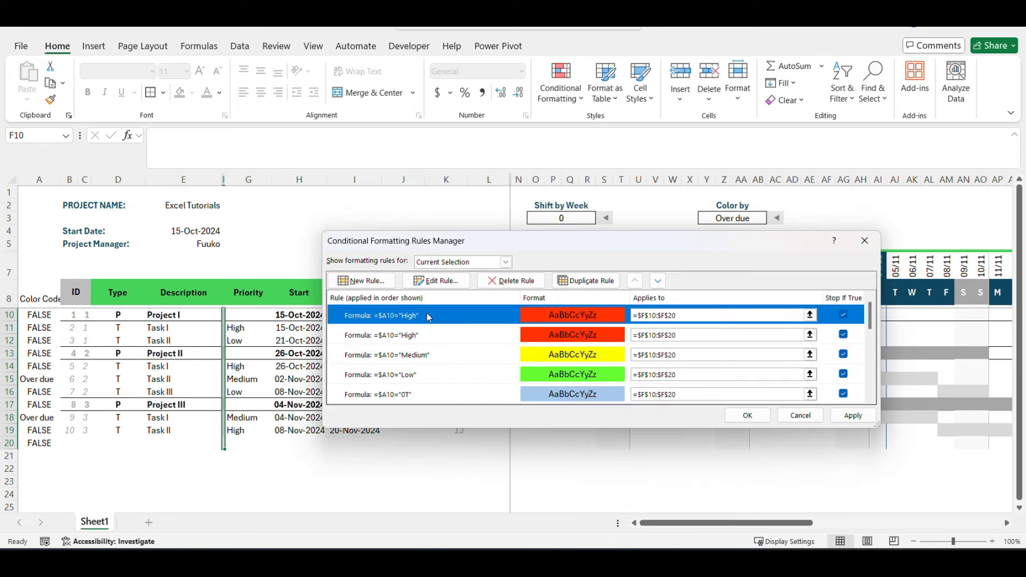
double_click(428, 317)
drag(485, 380, 471, 380)
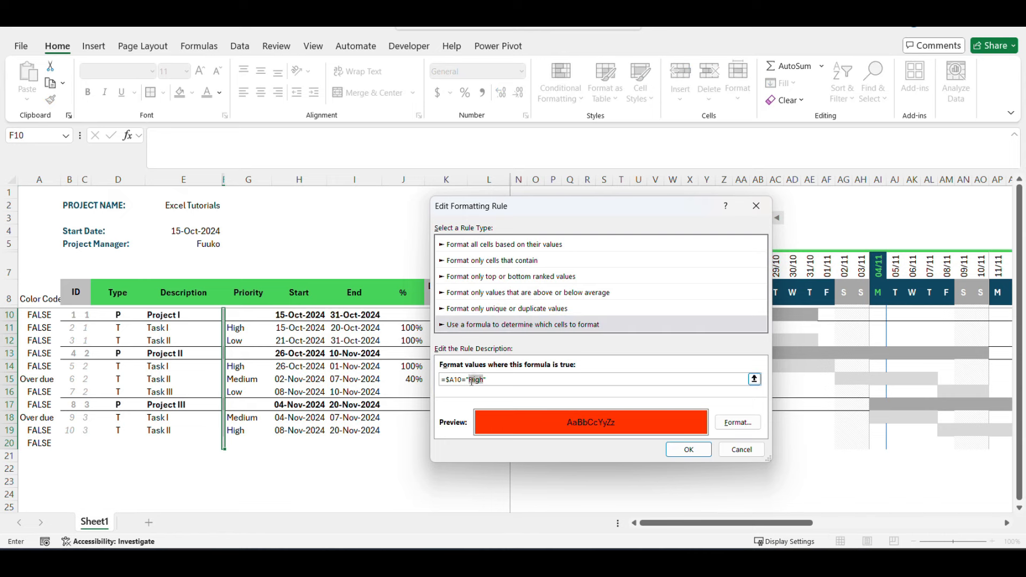
text(Over due)
key(Return)
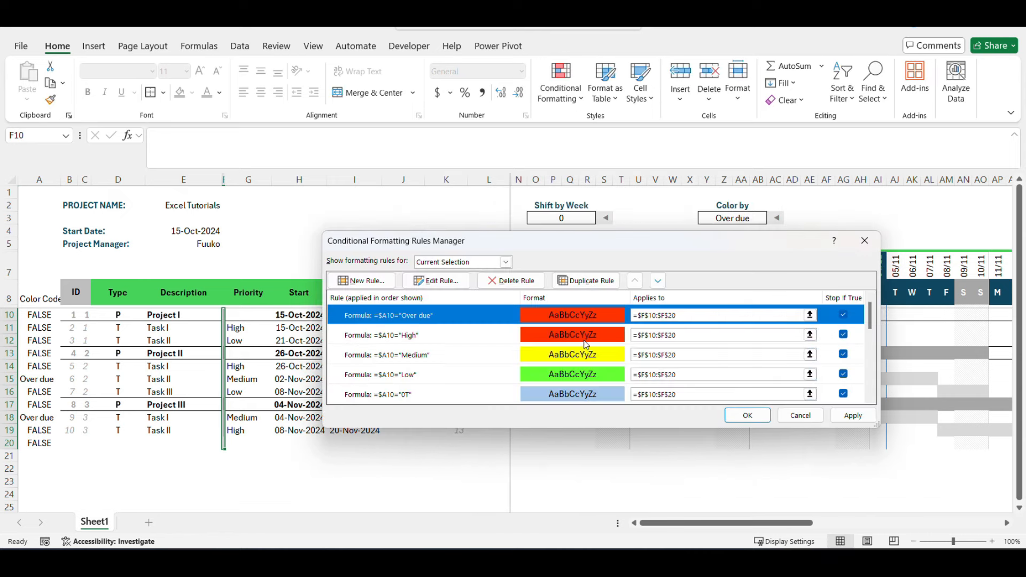
Step: Apply the conditional formatting rules for F10:F20 and close the rules manager
click(851, 416)
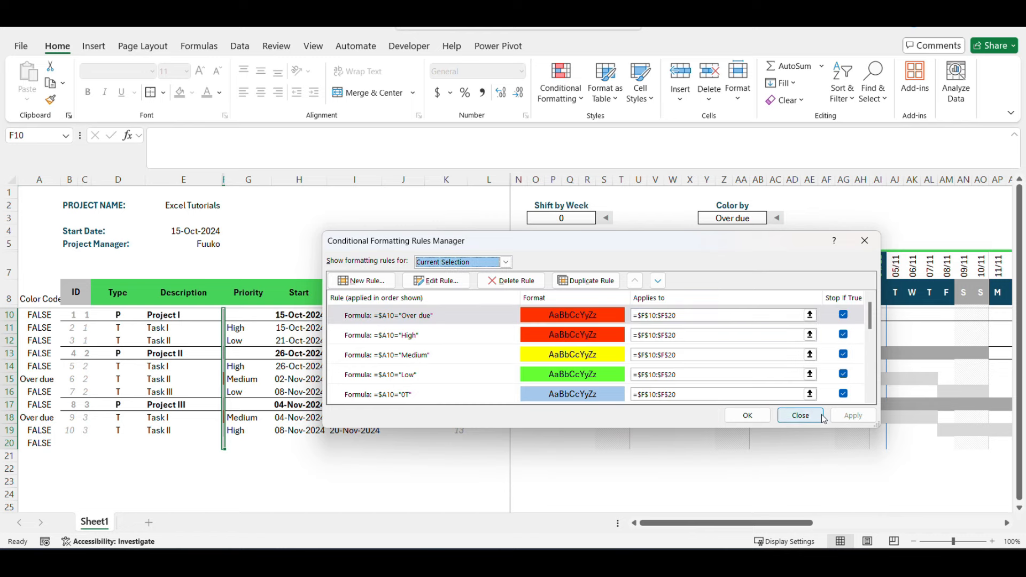
click(748, 415)
click(553, 353)
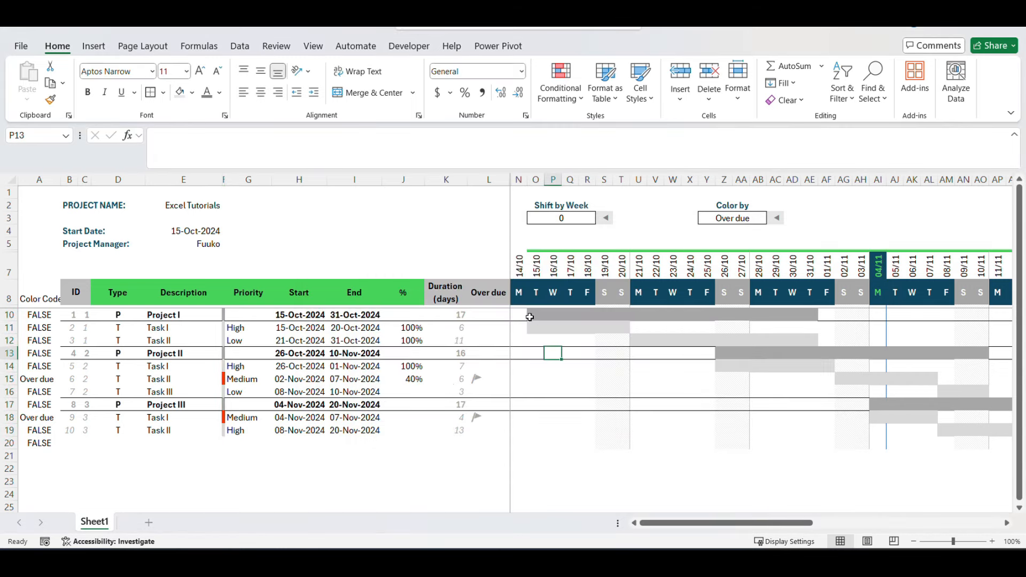
Step: Duplicate the "High" conditional formatting rule of the Gantt chart area from O10 to BQ20
drag(531, 316, 952, 446)
click(560, 91)
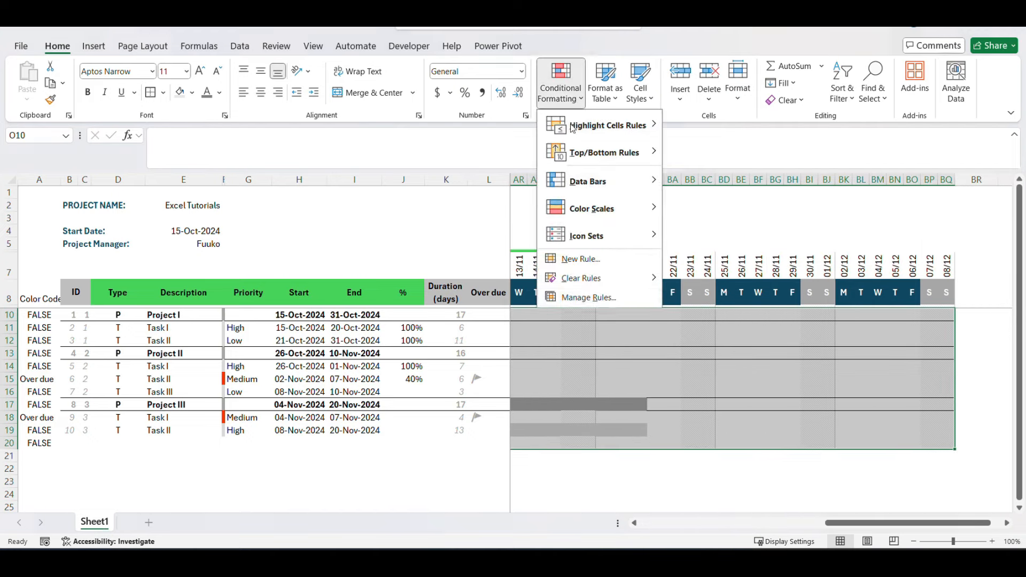
click(599, 297)
click(485, 316)
click(585, 280)
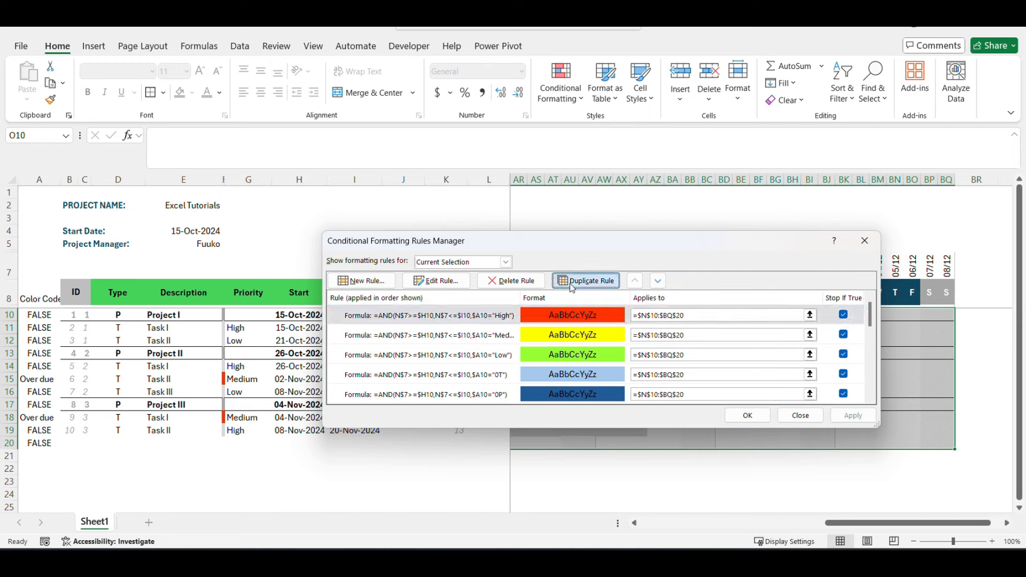
Step: Change the duplicated rule's formula to =AND(N$7>=$H10,N$7<=$I10,$A10="Over due") and apply it to the Gantt chart
double_click(485, 320)
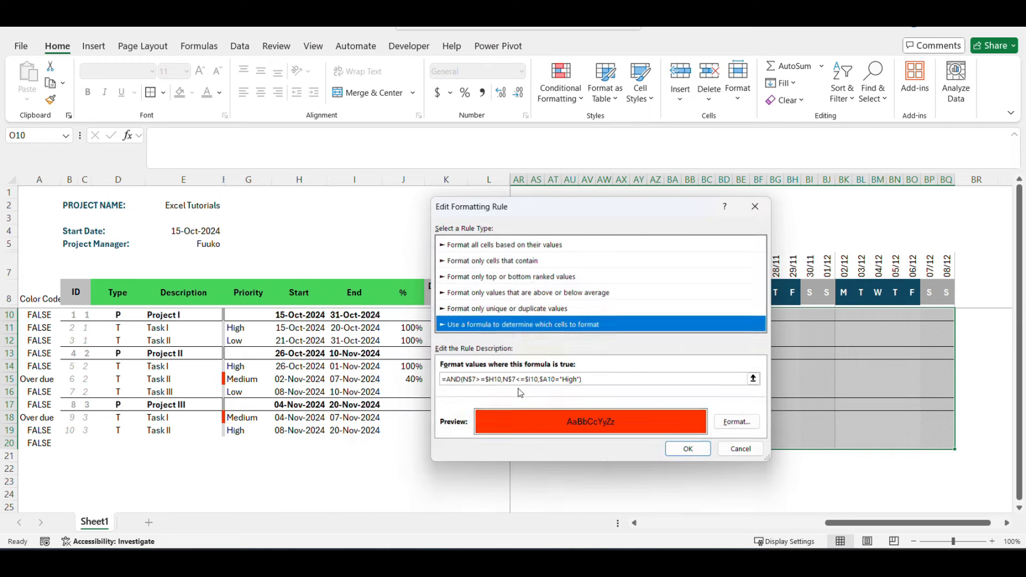
double_click(573, 379)
text(Over due)
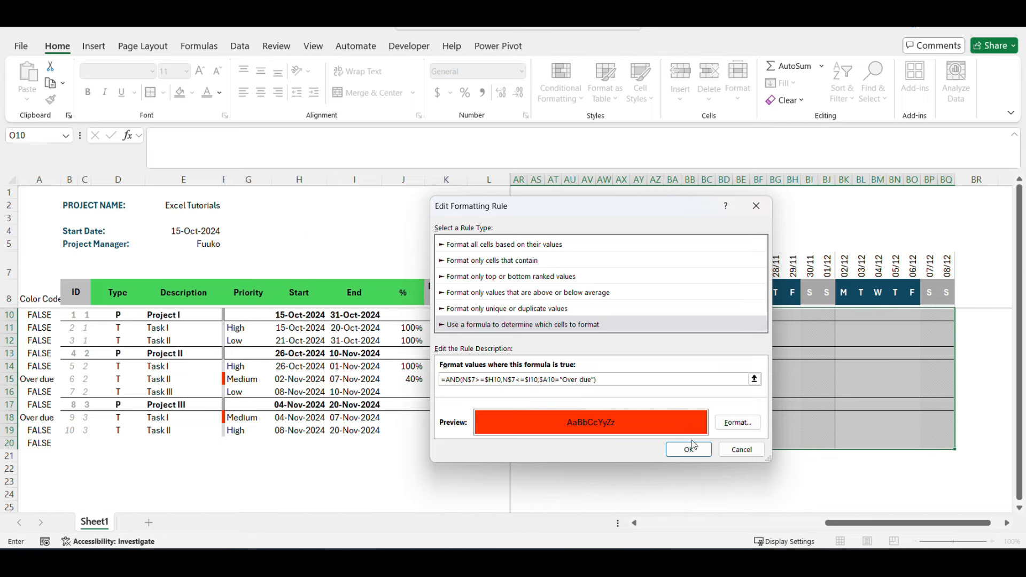
click(688, 449)
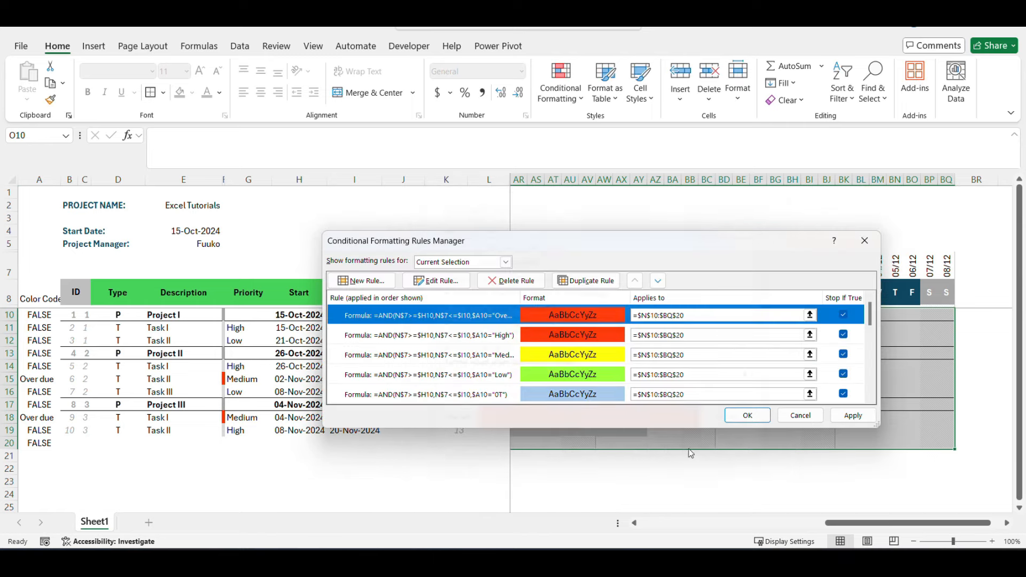
click(853, 417)
click(750, 416)
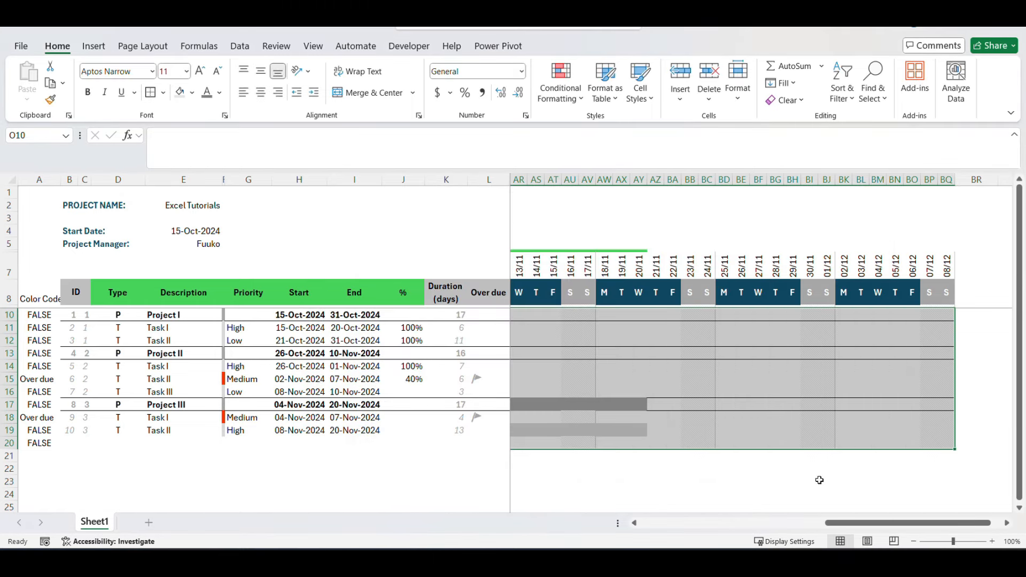
Step: Examine the Gantt bars of the overdue tasks around the current date
click(809, 349)
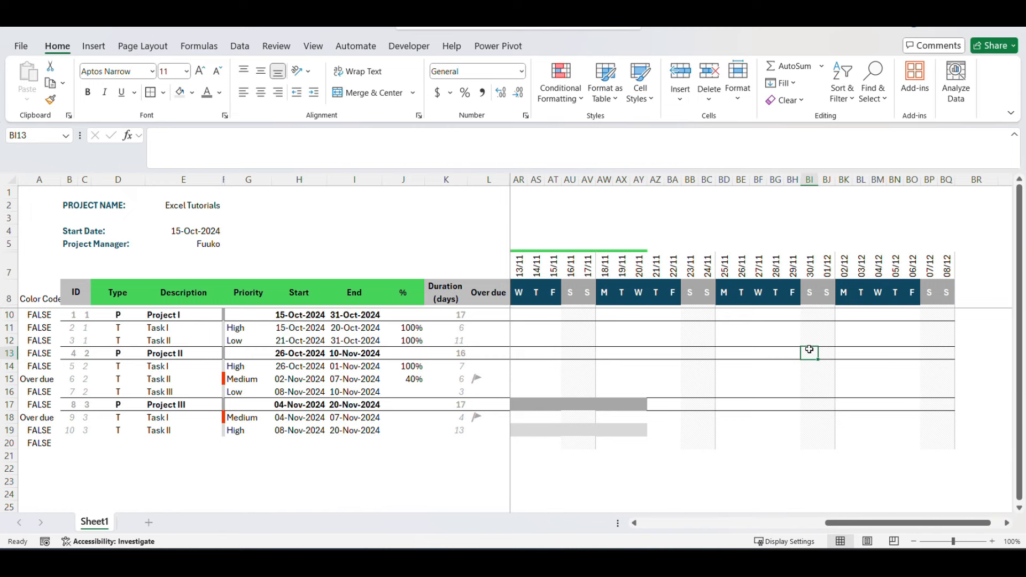
key(Left)
key(Left)
key(Left)
key(Left)
key(Left)
key(Left)
key(Left)
key(Left)
key(Left)
key(Left)
key(Left)
key(Left)
key(Left)
key(Left)
key(Left)
key(Left)
key(Left)
key(Left)
key(Left)
key(Left)
key(Left)
key(Left)
key(Left)
key(Left)
key(Left)
key(Left)
key(Left)
key(Left)
key(Left)
key(Left)
key(Left)
key(Left)
key(Left)
key(Left)
key(Left)
key(Left)
key(Left)
key(Left)
key(Left)
key(Left)
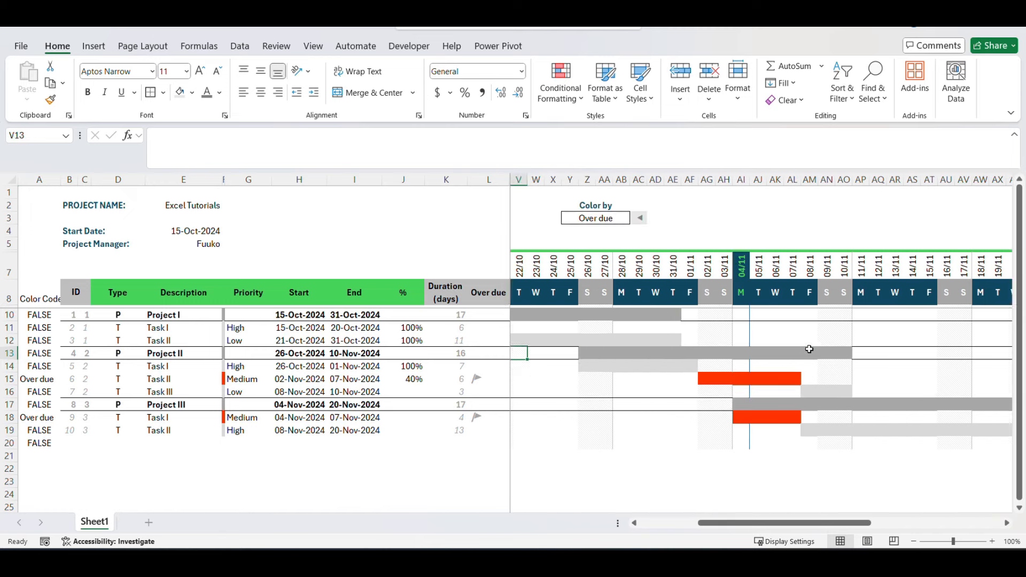
Step: Create a formula-based conditional formatting rule for the Over due cells L10:L20 with =$A10 = "Over due"
drag(488, 314, 483, 443)
click(569, 101)
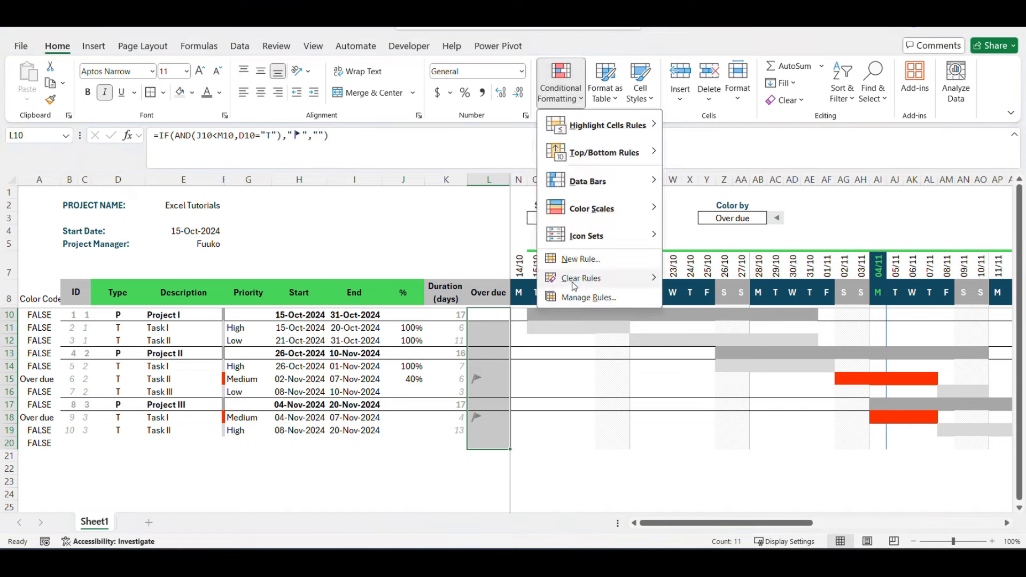
click(566, 297)
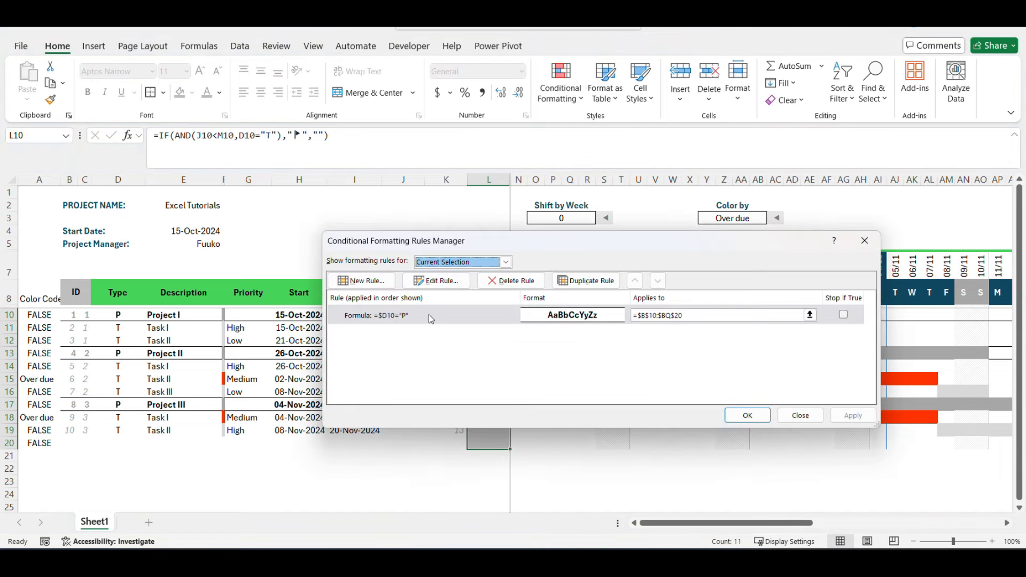
click(377, 282)
click(487, 313)
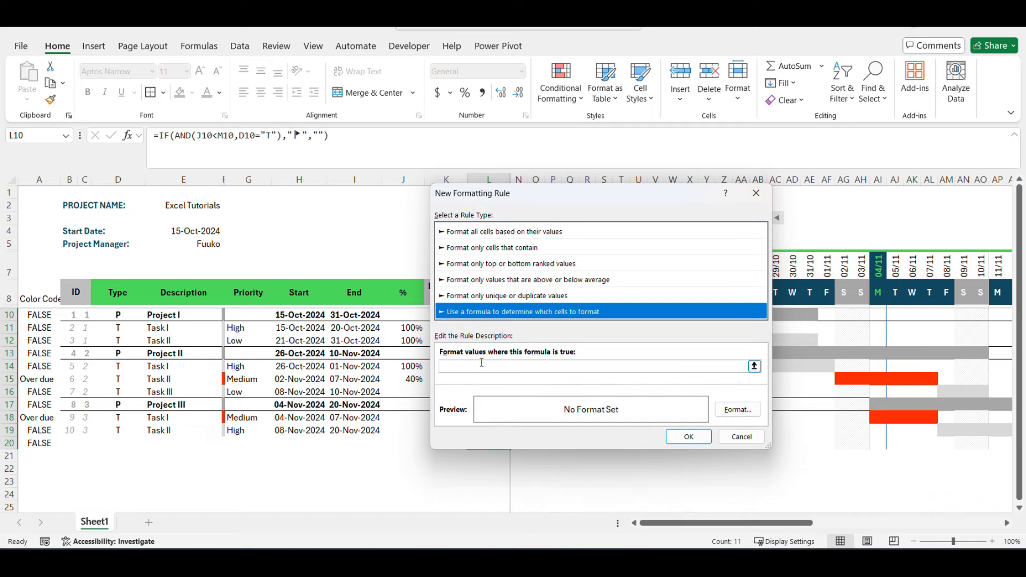
click(480, 365)
click(45, 315)
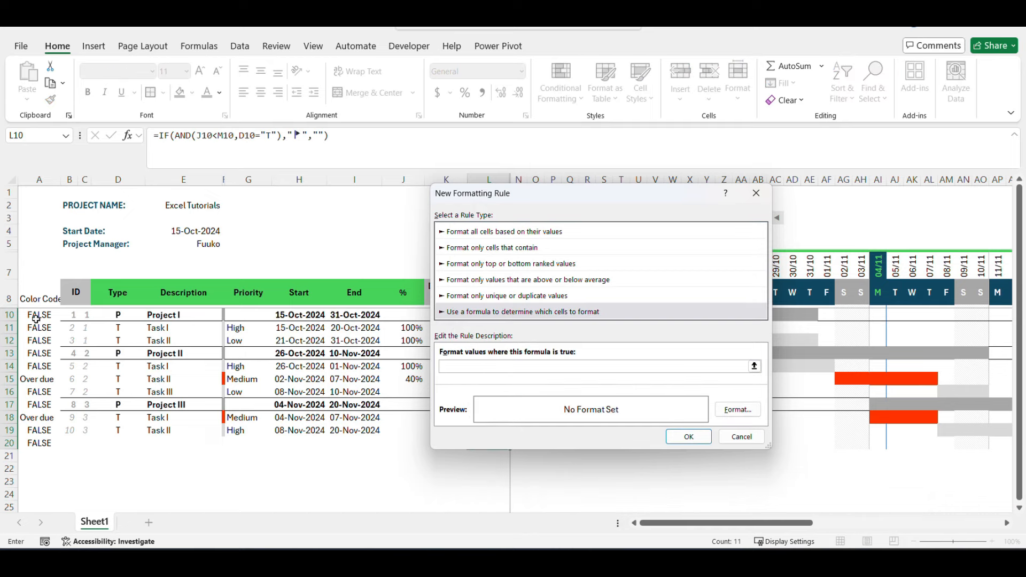
click(468, 368)
Step: Give the new L10:L20 rule a red font color, apply it and check the overdue flags
click(738, 410)
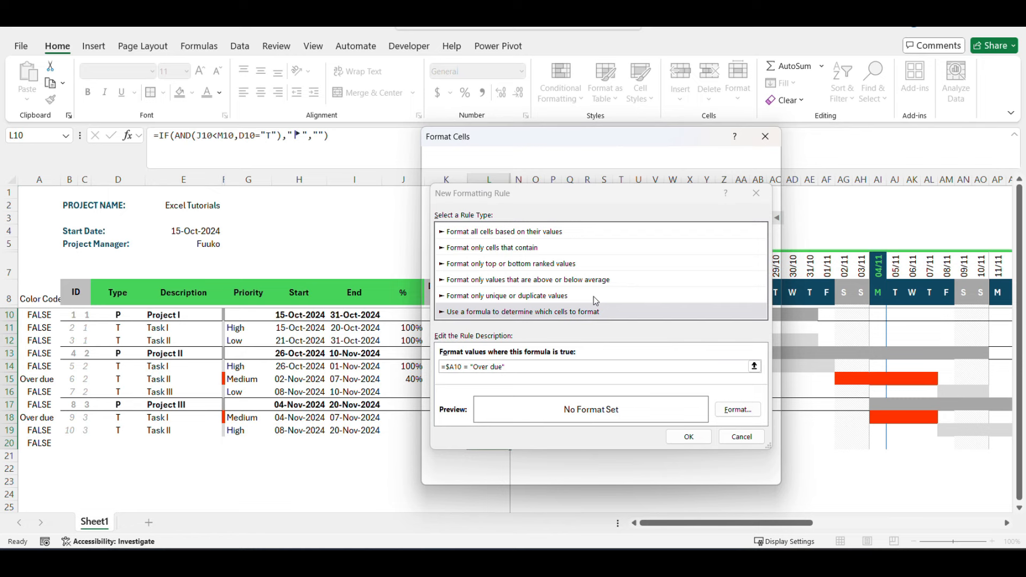
click(505, 161)
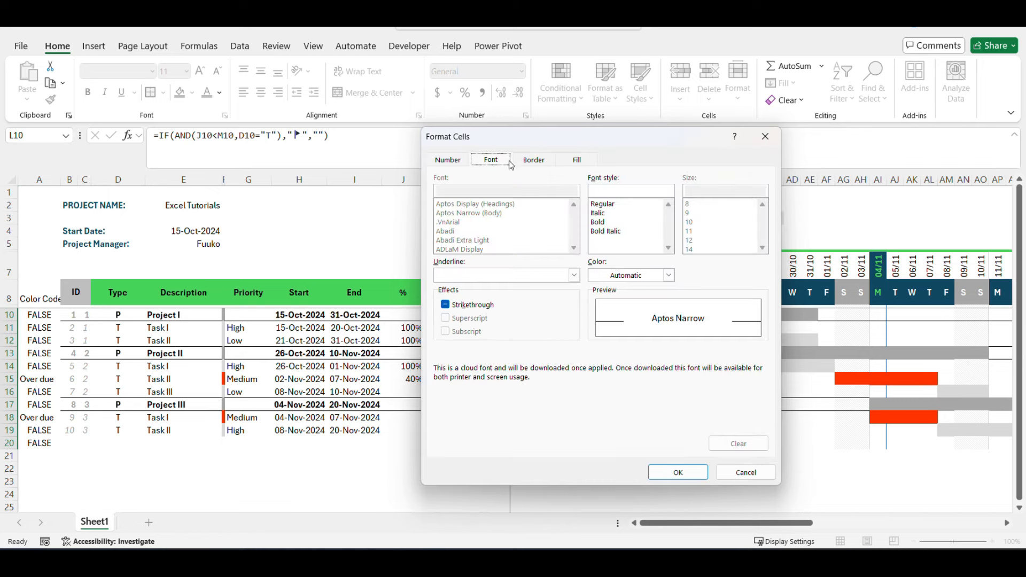
click(668, 275)
click(590, 452)
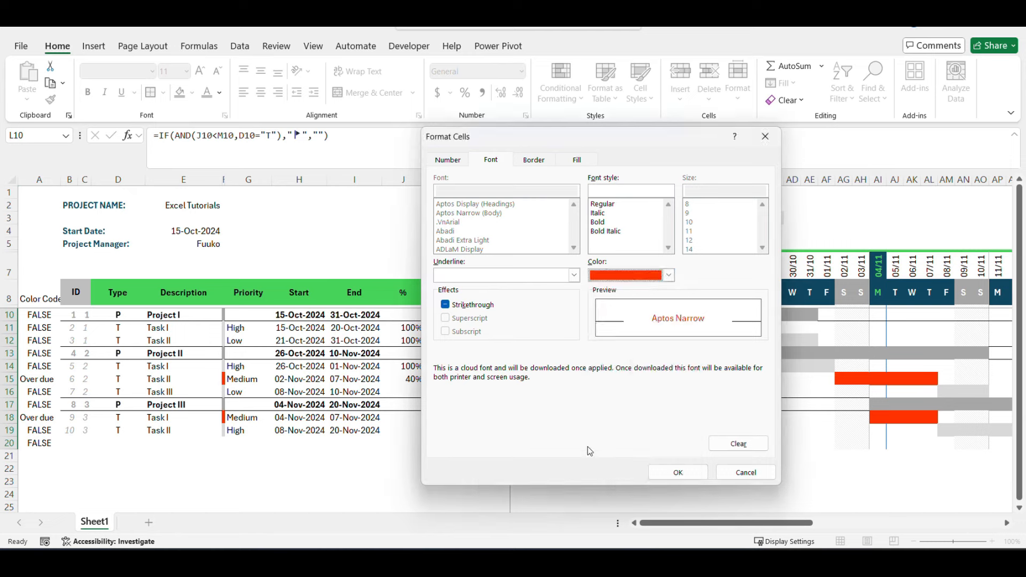
click(678, 472)
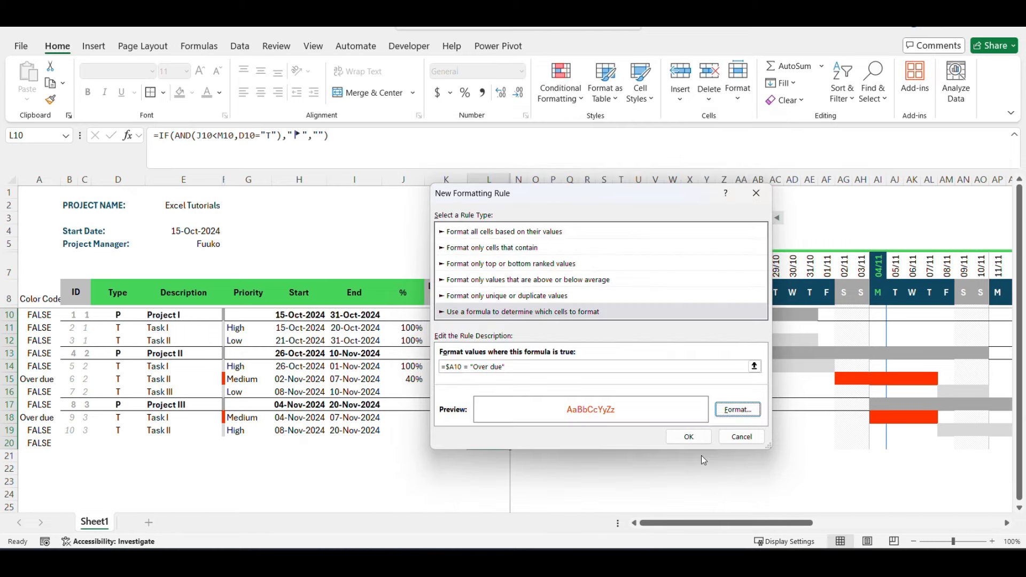
key(Return)
click(852, 416)
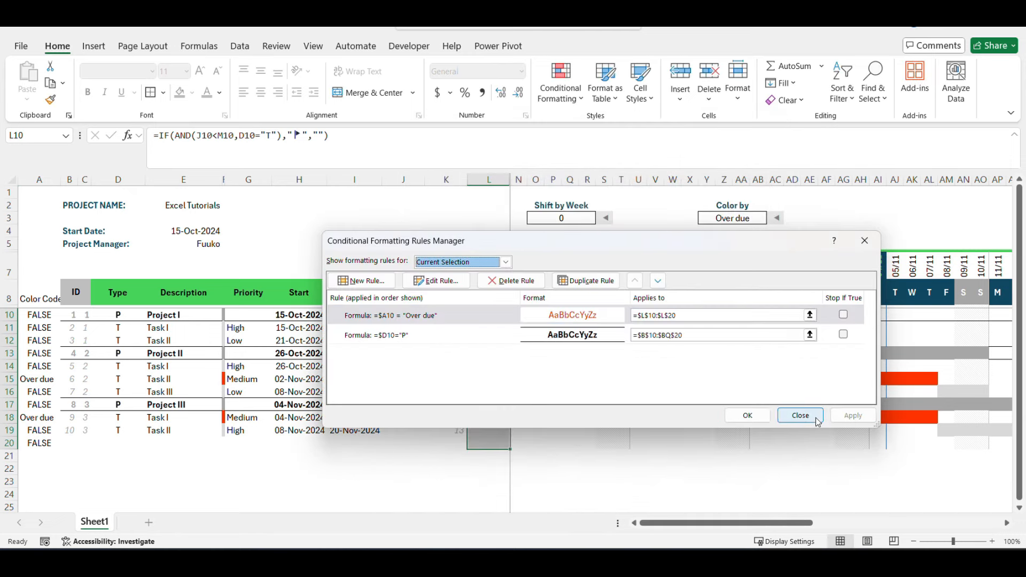
click(748, 419)
click(538, 441)
click(486, 379)
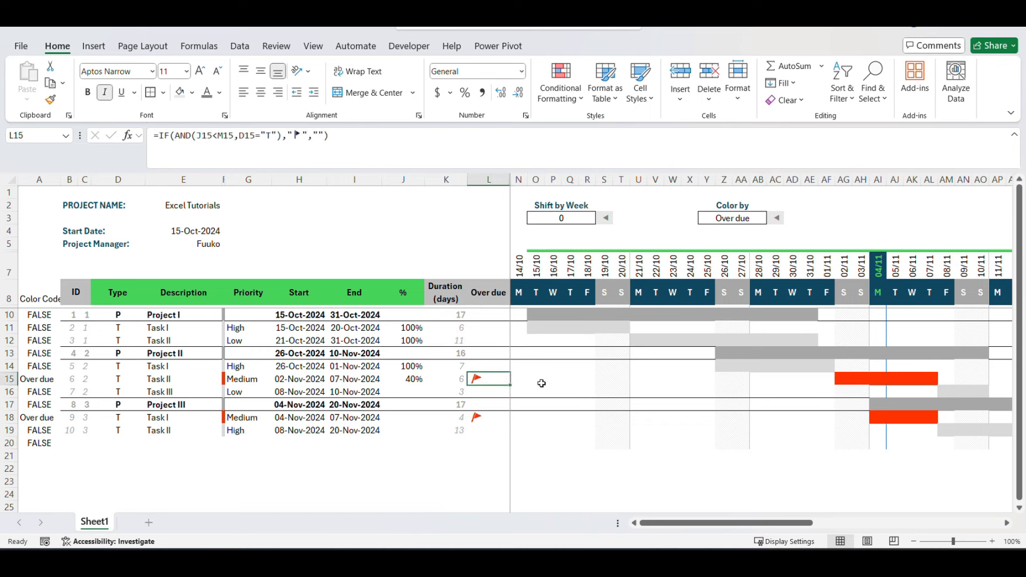
click(541, 383)
Step: Test the chart coloring by setting the "Color by" selector to Default and to Project
click(722, 217)
click(772, 219)
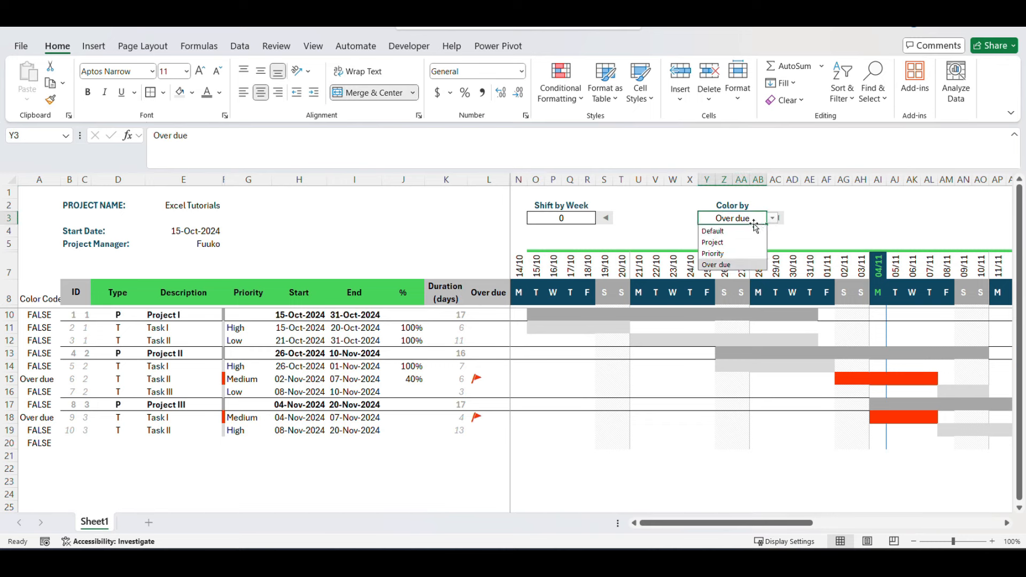
click(639, 231)
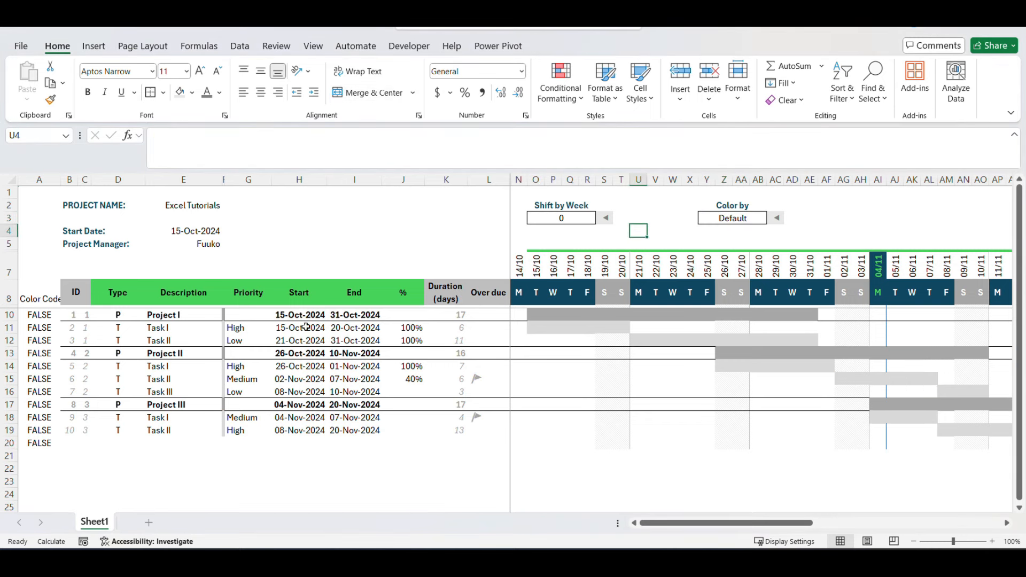
click(756, 218)
click(772, 218)
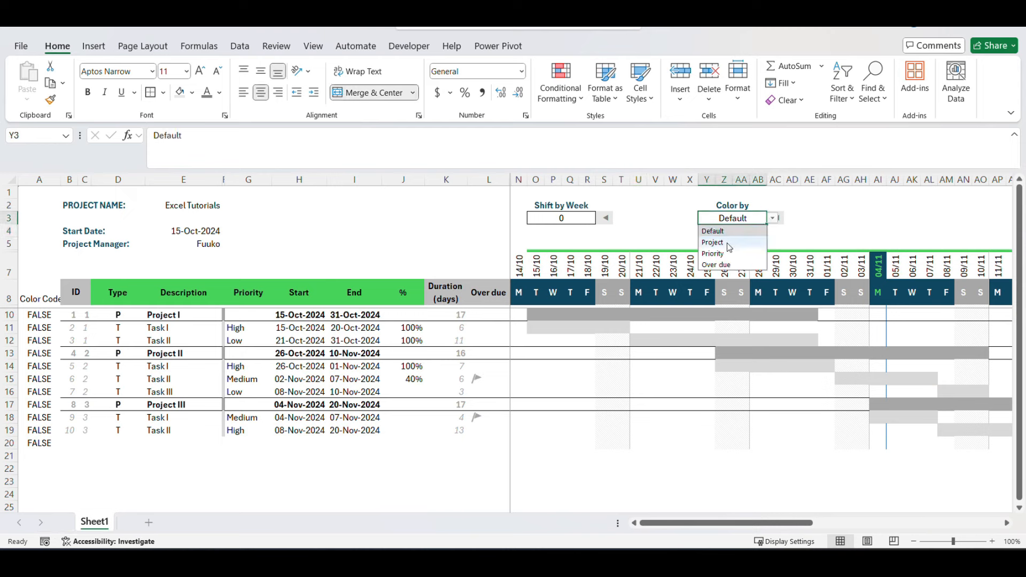
key(Down)
key(Return)
click(661, 232)
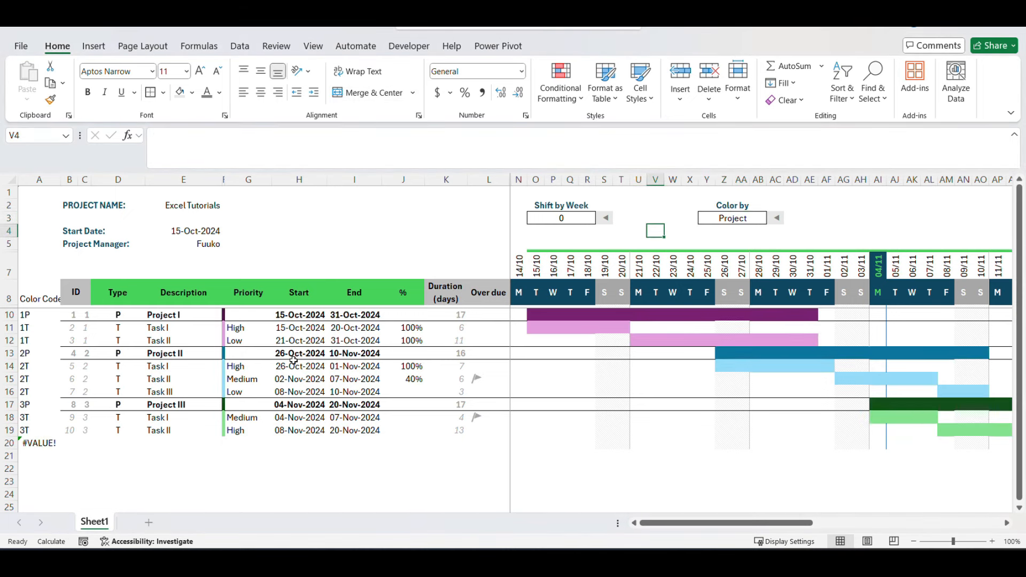
Step: Test the chart coloring with "Color by" set to Priority, and set the selector to Over due
click(731, 218)
click(772, 218)
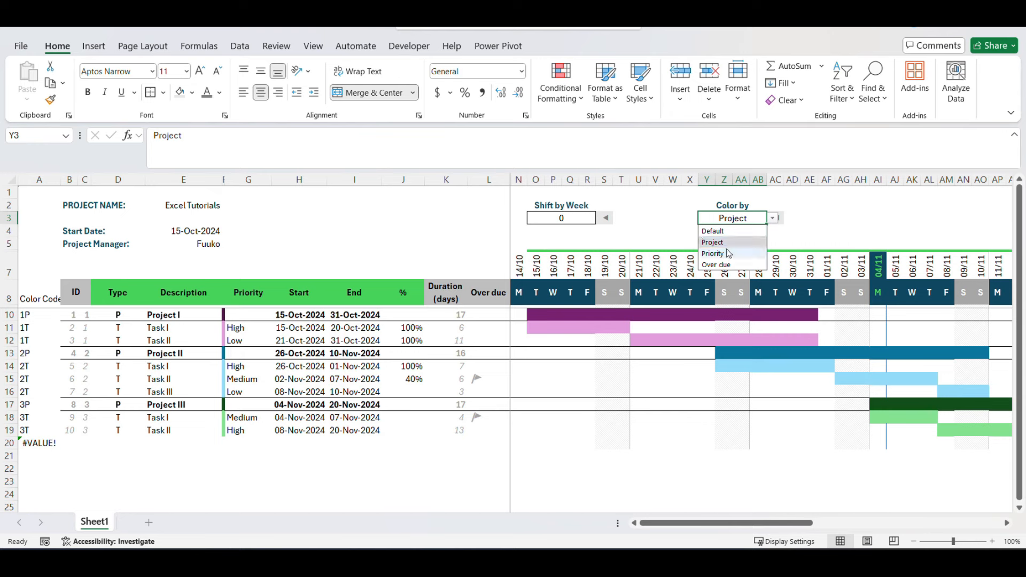
key(Down)
key(Return)
click(673, 218)
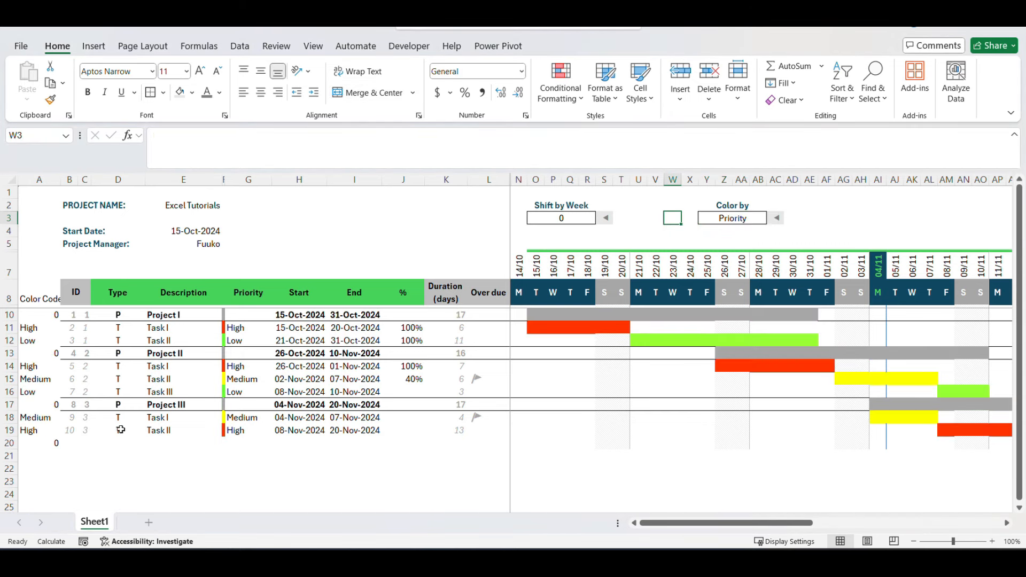
click(733, 218)
click(773, 218)
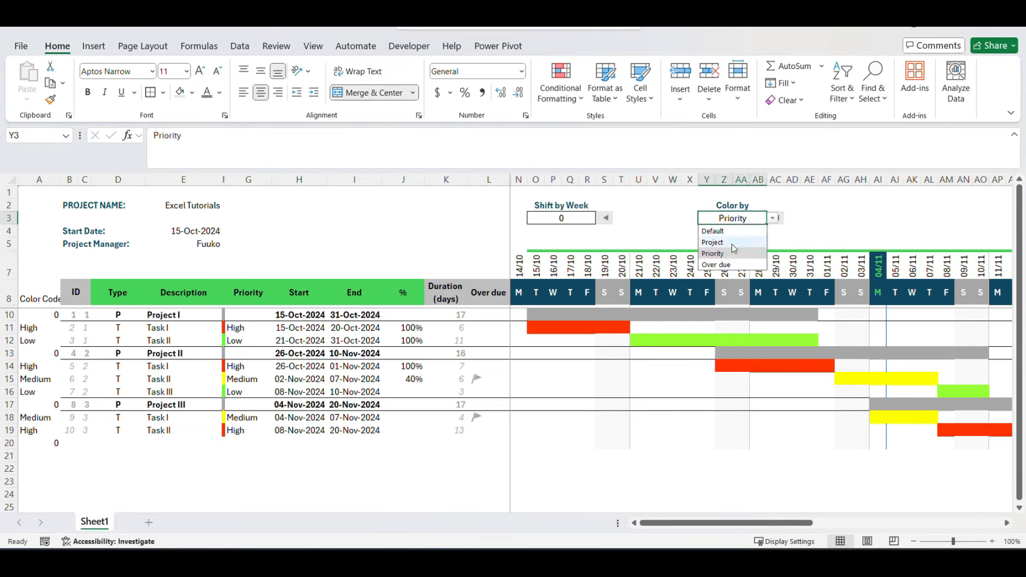
key(Down)
key(Return)
click(672, 230)
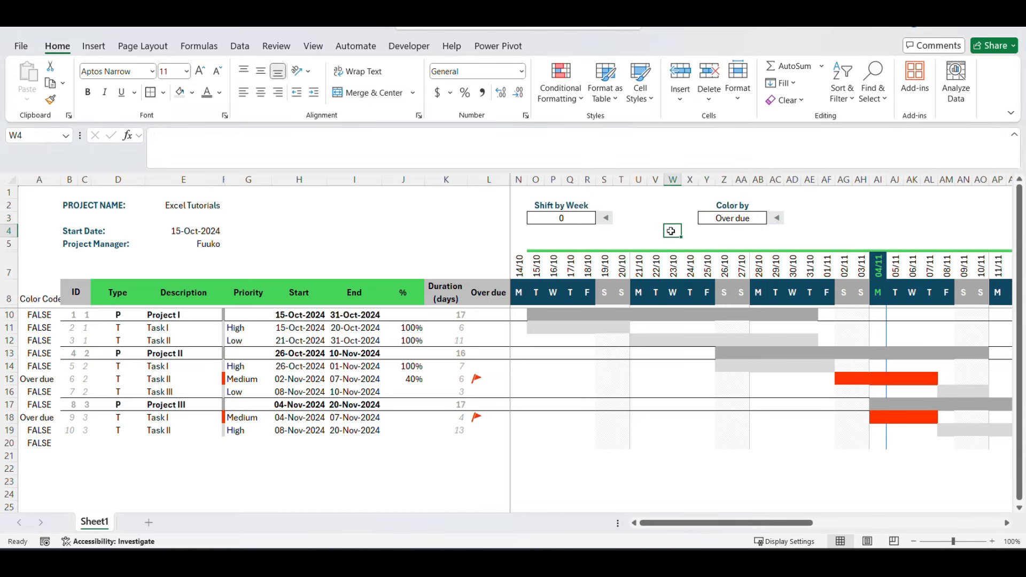
Step: Hide the Color Code helper column A
click(39, 179)
right_click(42, 180)
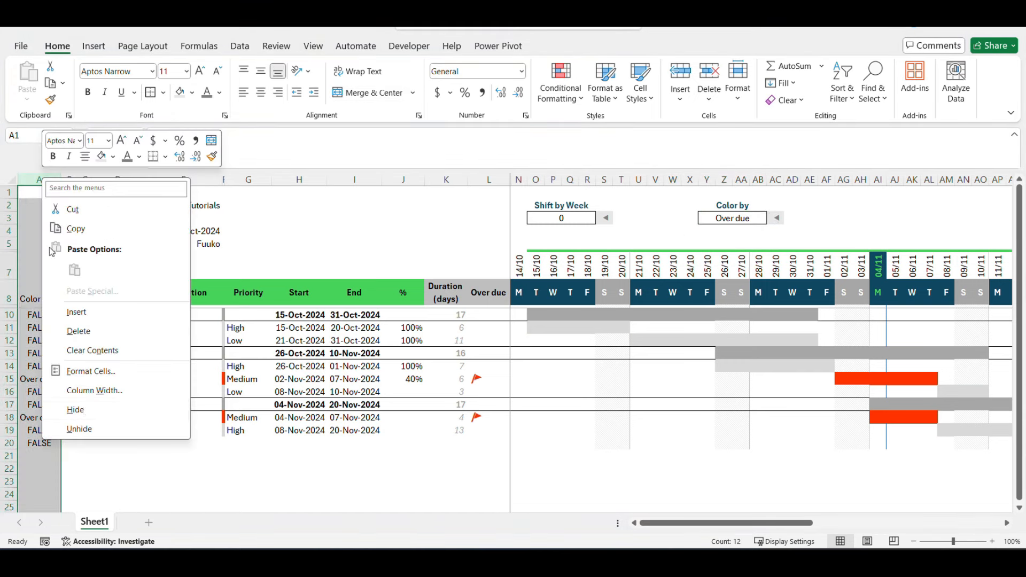
click(85, 415)
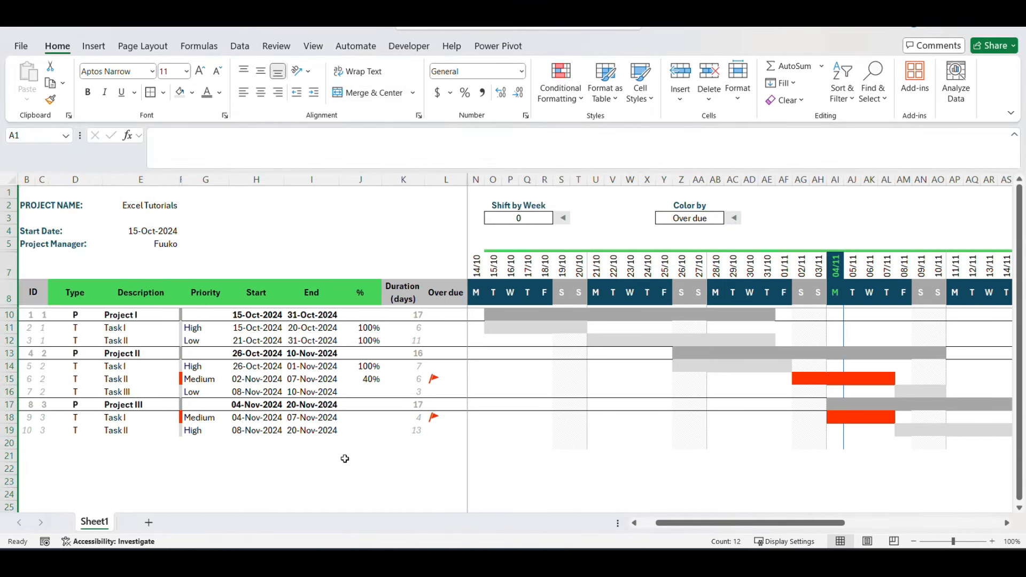
click(361, 446)
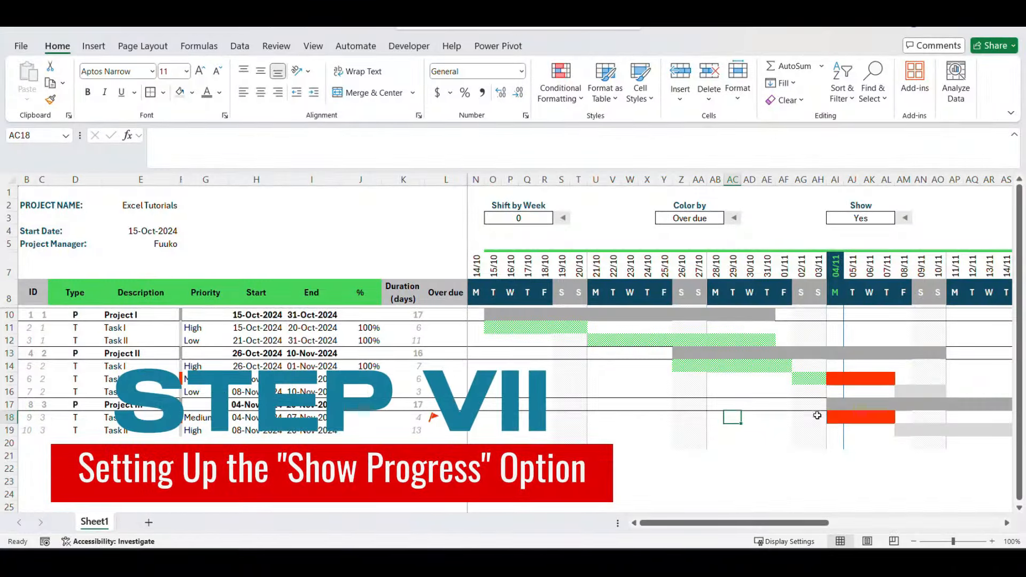
click(817, 468)
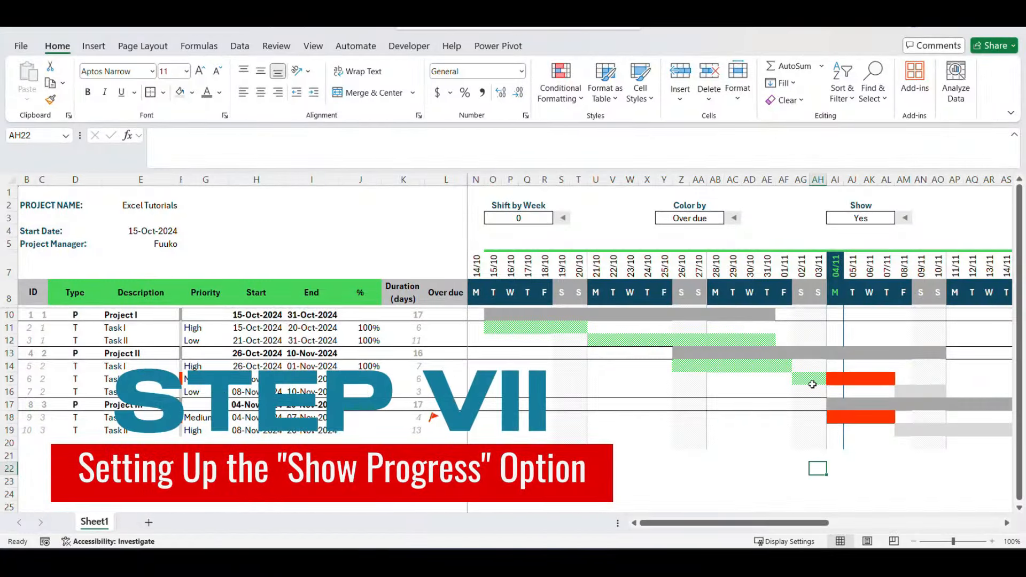
click(812, 380)
click(811, 417)
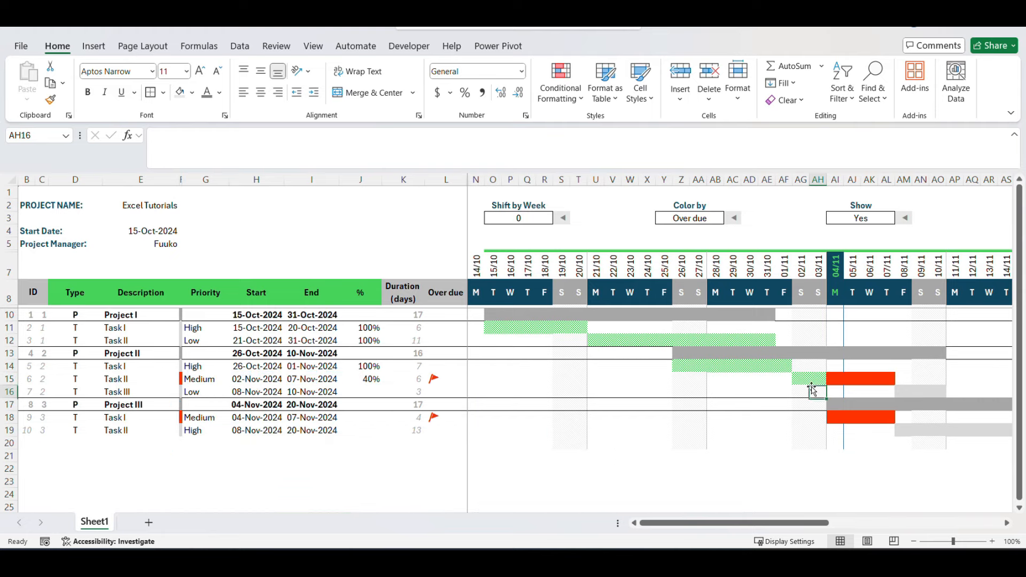
Step: Set the "Color by" selector to Project and check Task II's bar in row 15
click(695, 218)
click(730, 218)
click(687, 242)
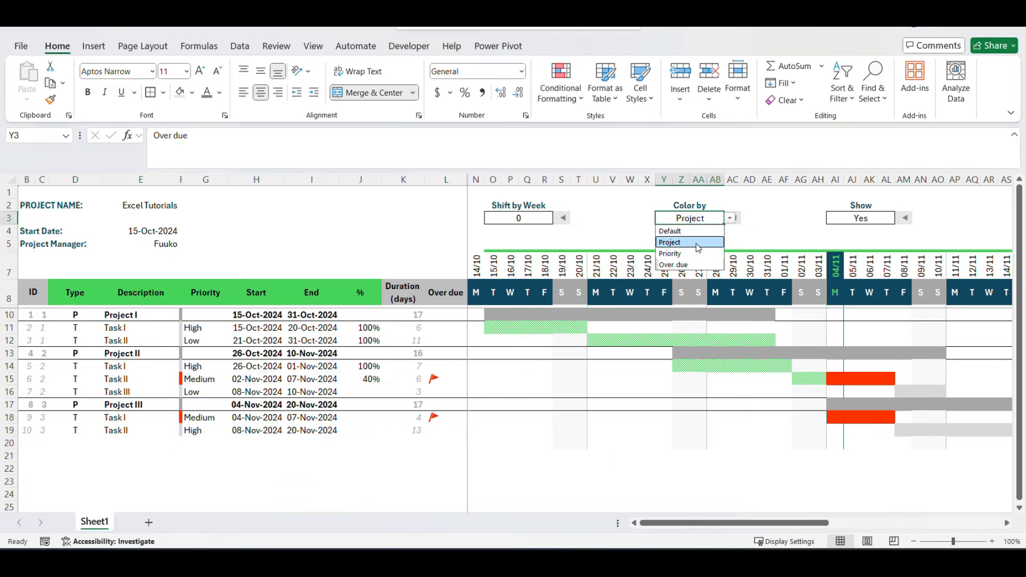
click(839, 378)
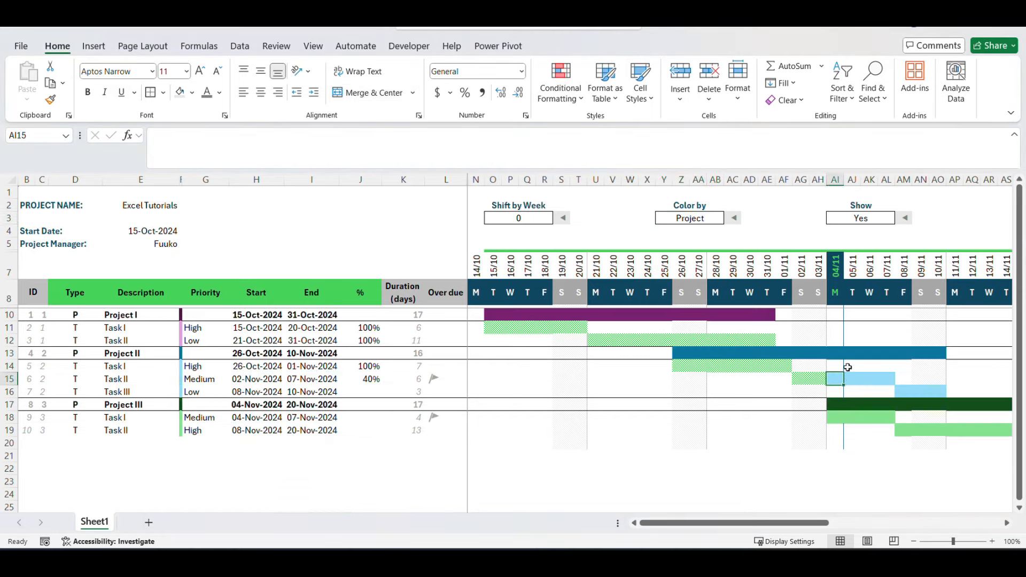
Step: Copy the "Color by" label and selector block in Y2:AC3 and paste the copy at AI2
click(836, 415)
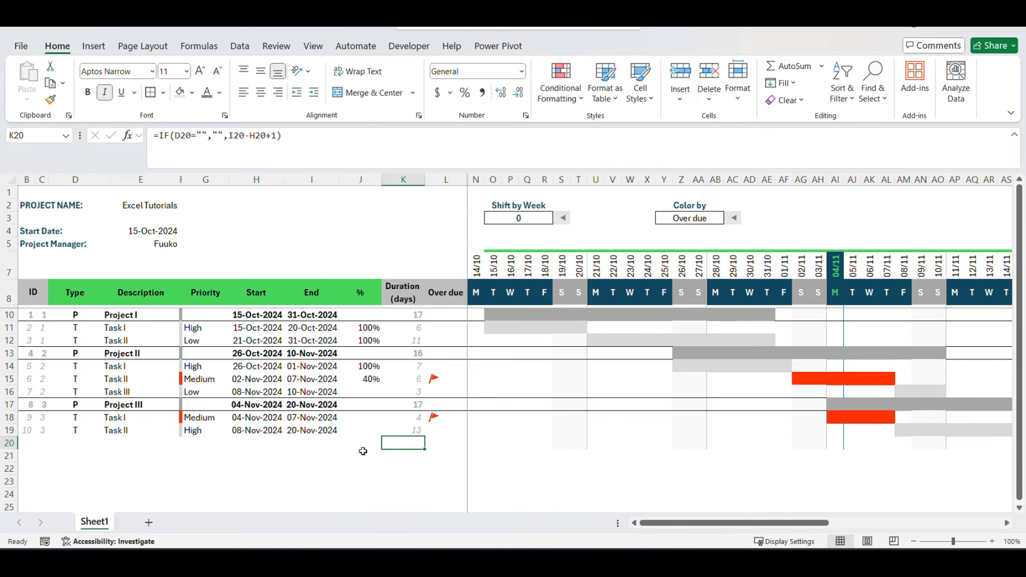
key(Right)
key(Right)
key(Right)
key(Up)
key(Up)
key(Up)
key(Up)
key(Up)
key(Up)
key(Up)
key(Up)
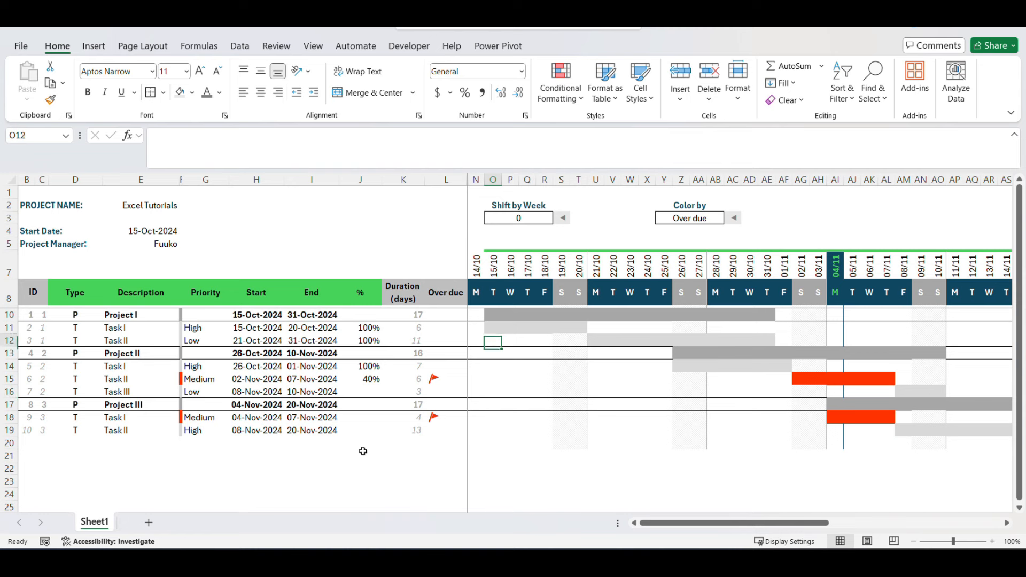
key(Up)
key(Up)
key(Up)
key(Up)
key(Up)
key(Up)
key(Up)
key(Up)
key(Right)
key(Right)
key(Right)
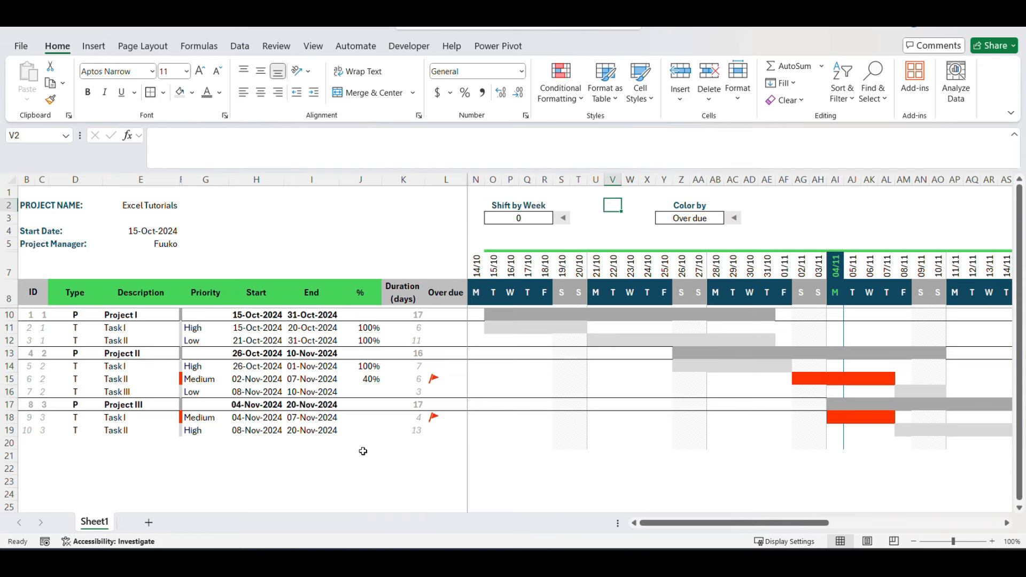
key(Right)
key(Right)
key(Right)
key(shift+Down)
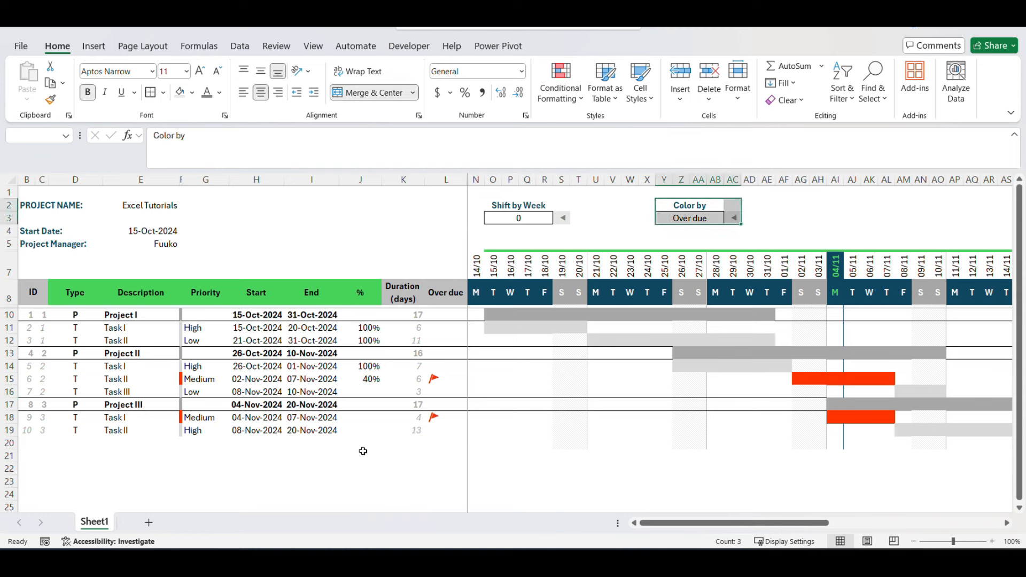
key(ctrl+c)
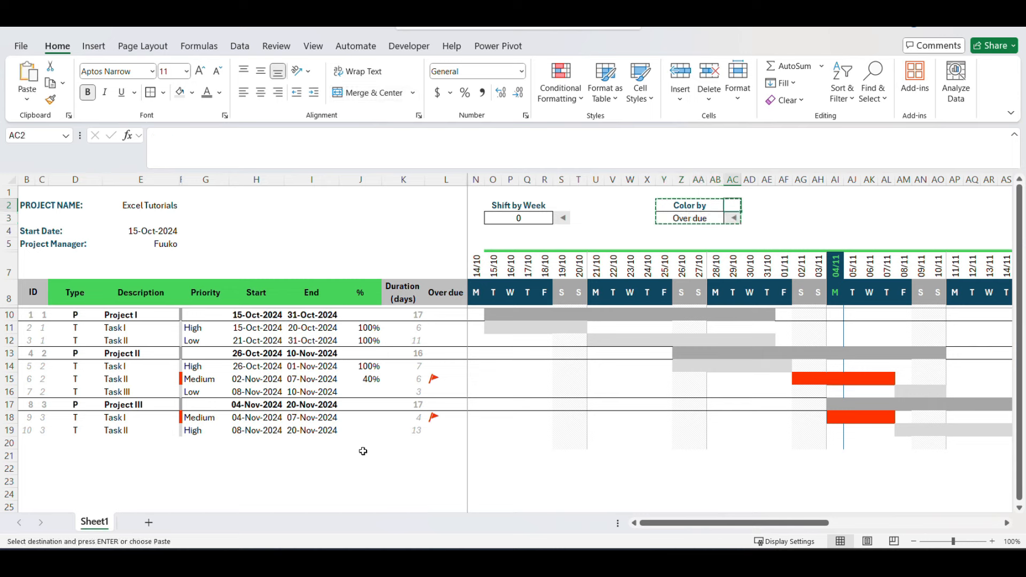
key(Right)
key(Right)
key(Right)
key(Right)
key(Right)
key(Right)
key(ctrl+v)
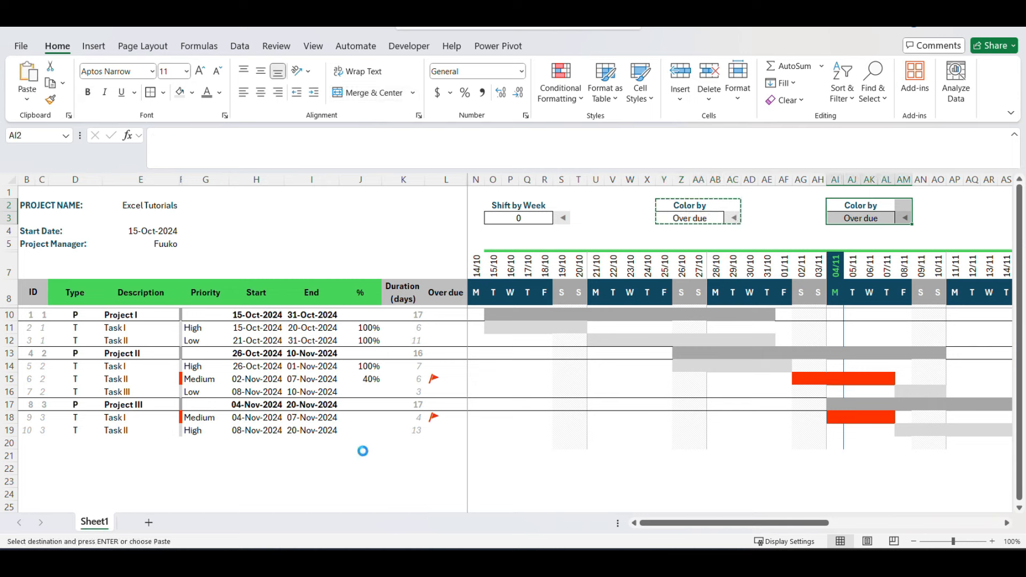
Step: Rename the label of the pasted selector in AI2 to "Show"
click(852, 206)
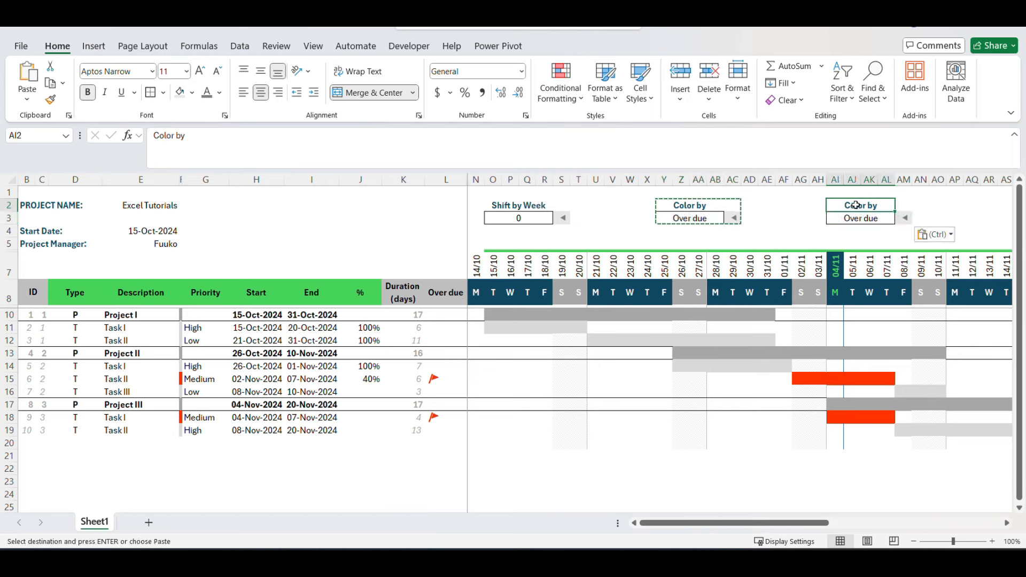
double_click(859, 204)
triple_click(860, 204)
text(Sho)
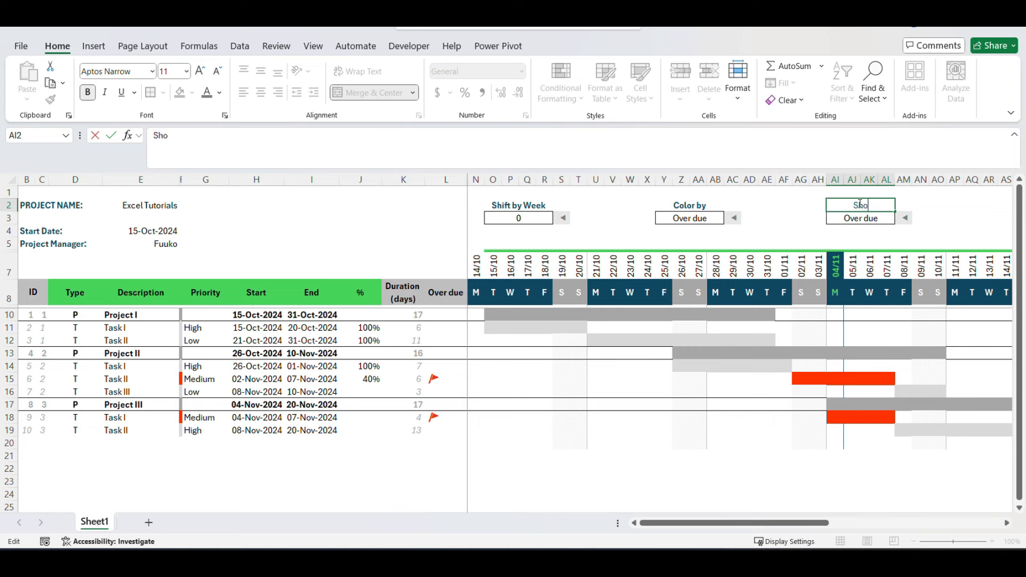
text(w)
key(Return)
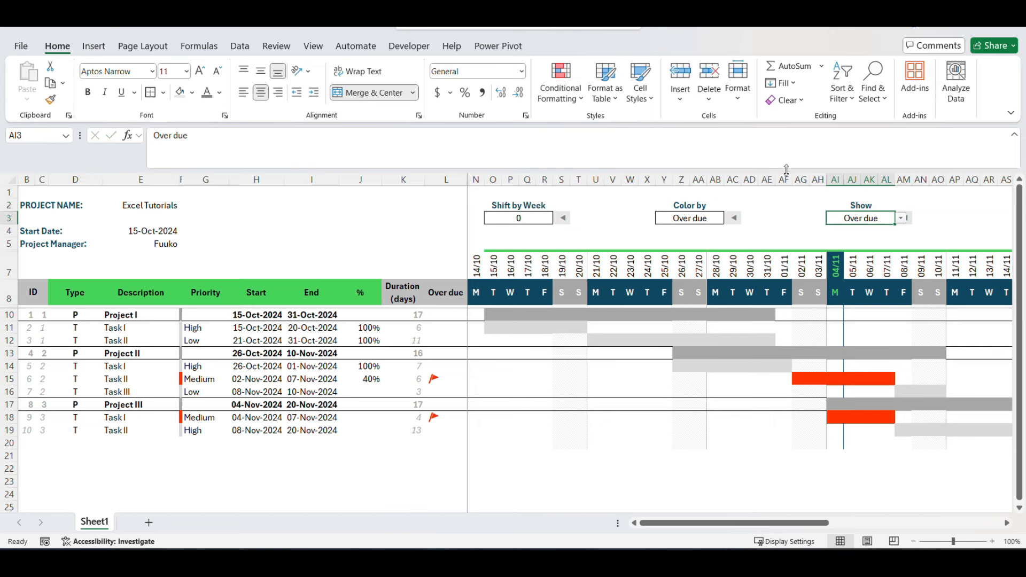
Step: Change the list data validation of the "Show" selector in AI3 to the source values Yes,No
click(240, 47)
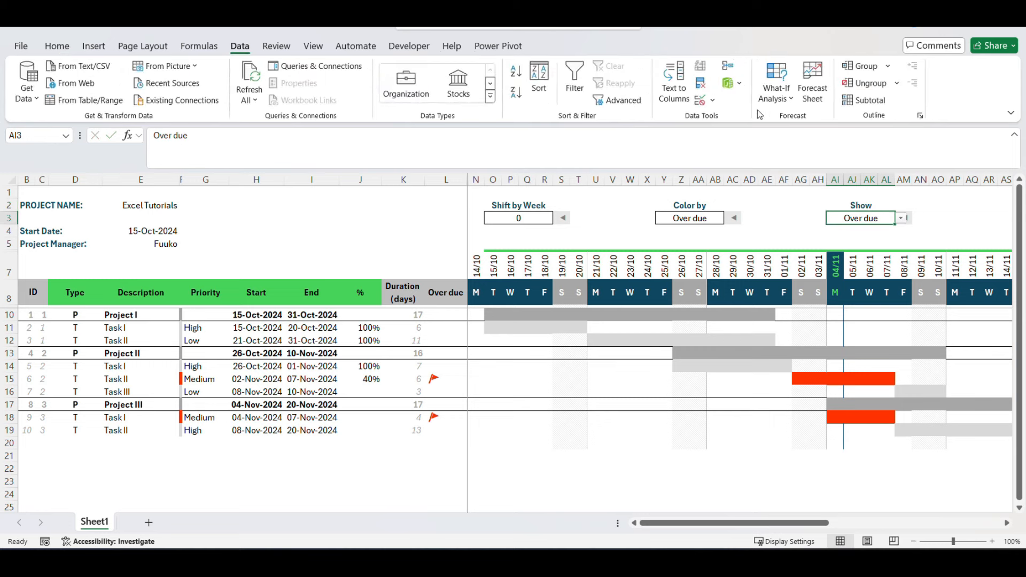
click(706, 100)
click(716, 115)
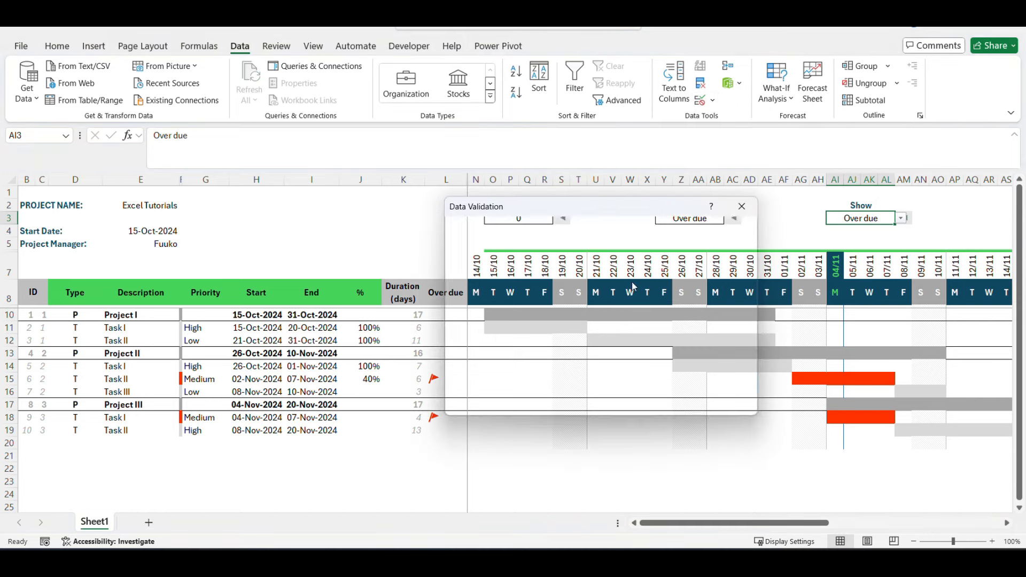
drag(577, 336, 377, 294)
text(Yes,No)
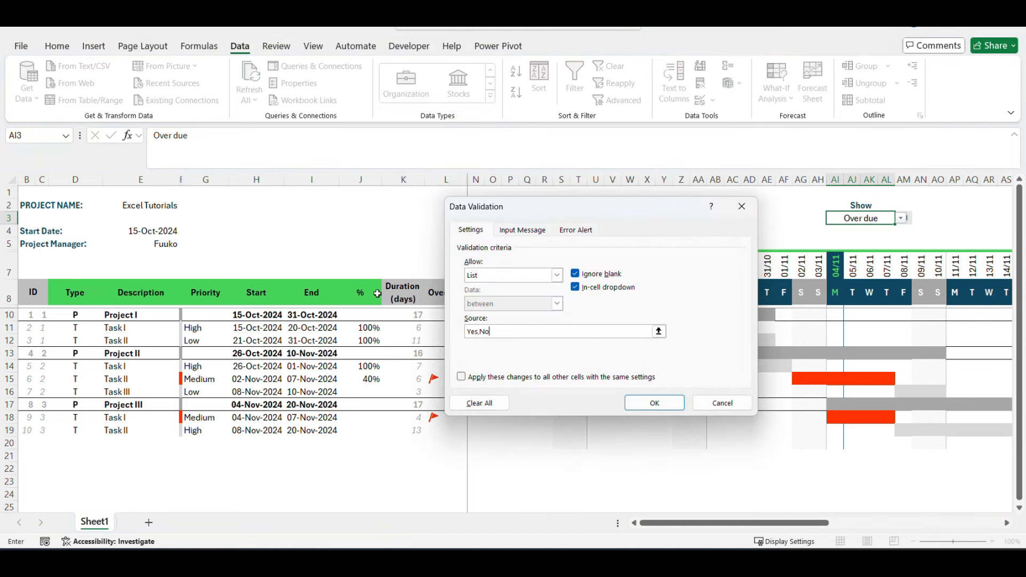
key(Return)
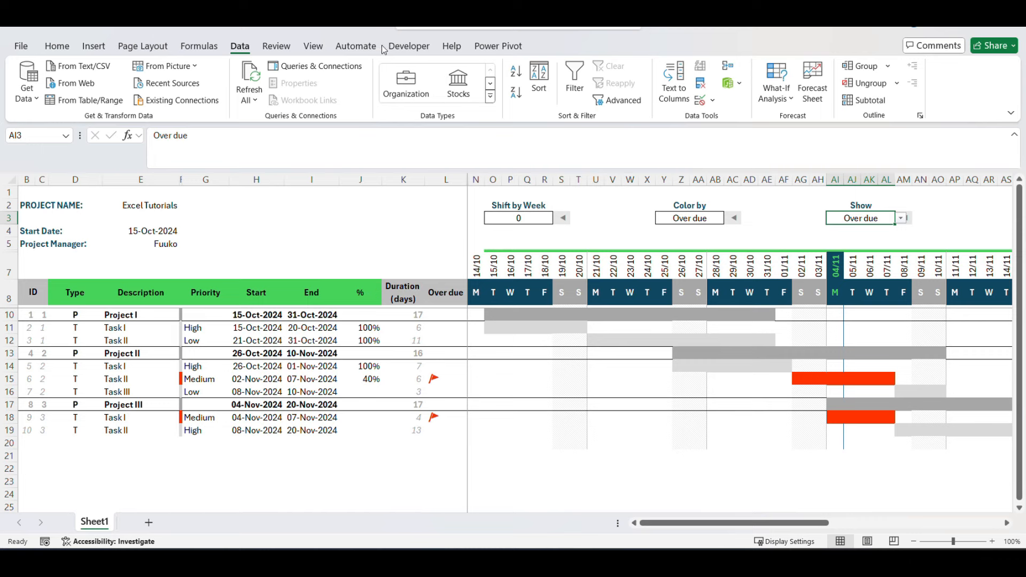
click(459, 233)
click(612, 245)
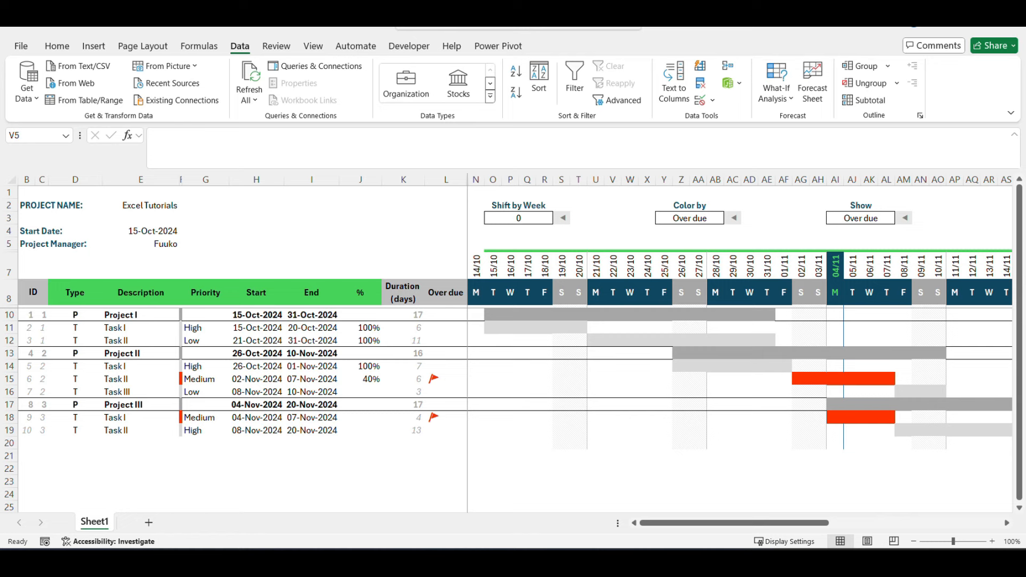
Step: Set the "Show" selector in AI3 to Yes
click(855, 233)
click(855, 218)
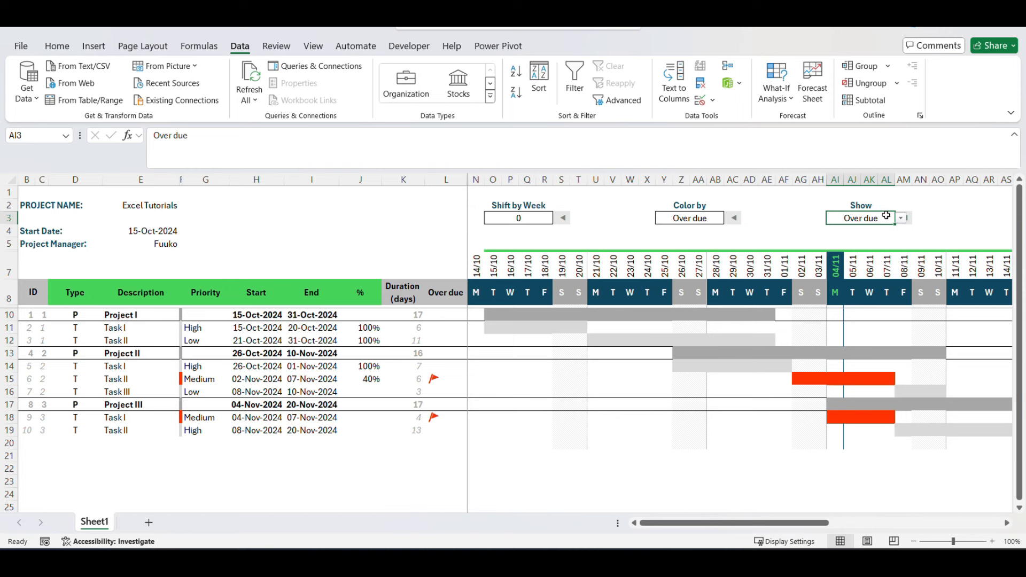
click(901, 218)
click(868, 232)
click(801, 232)
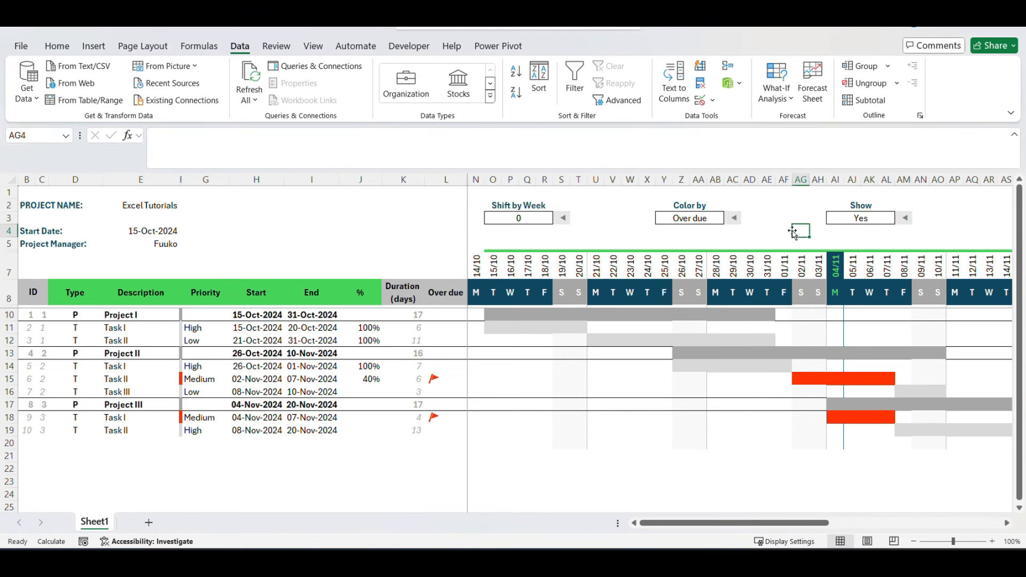
click(767, 232)
click(670, 244)
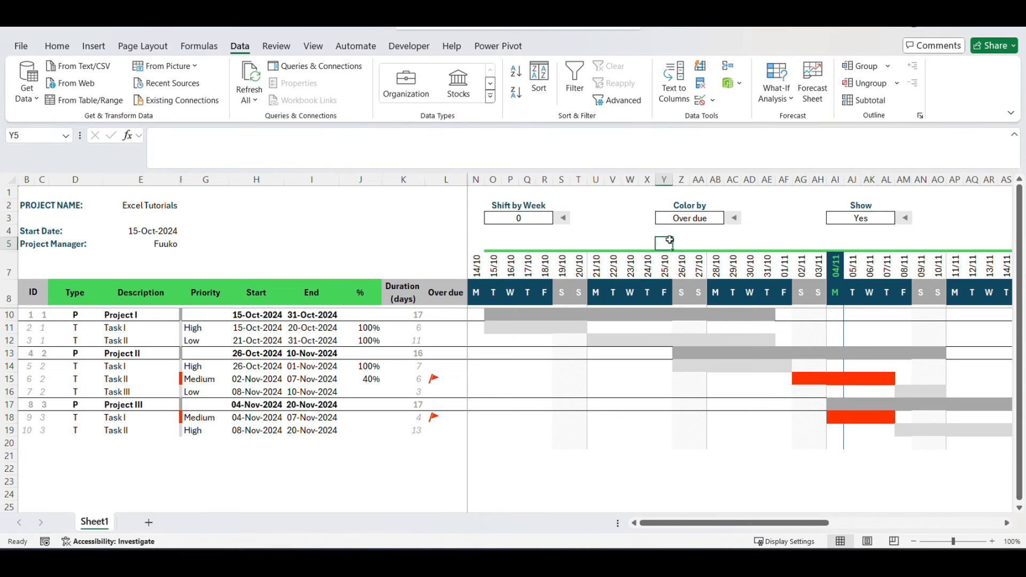
Step: Select the Gantt chart range N10:BQ20 and open its conditional formatting rules for management
drag(477, 314, 962, 449)
drag(869, 523, 661, 524)
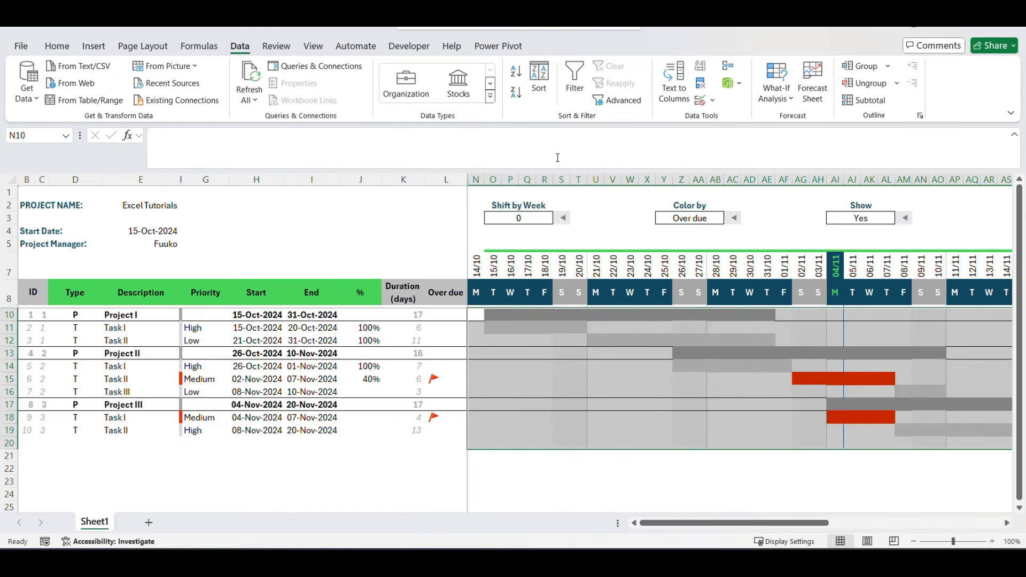
click(57, 46)
click(559, 93)
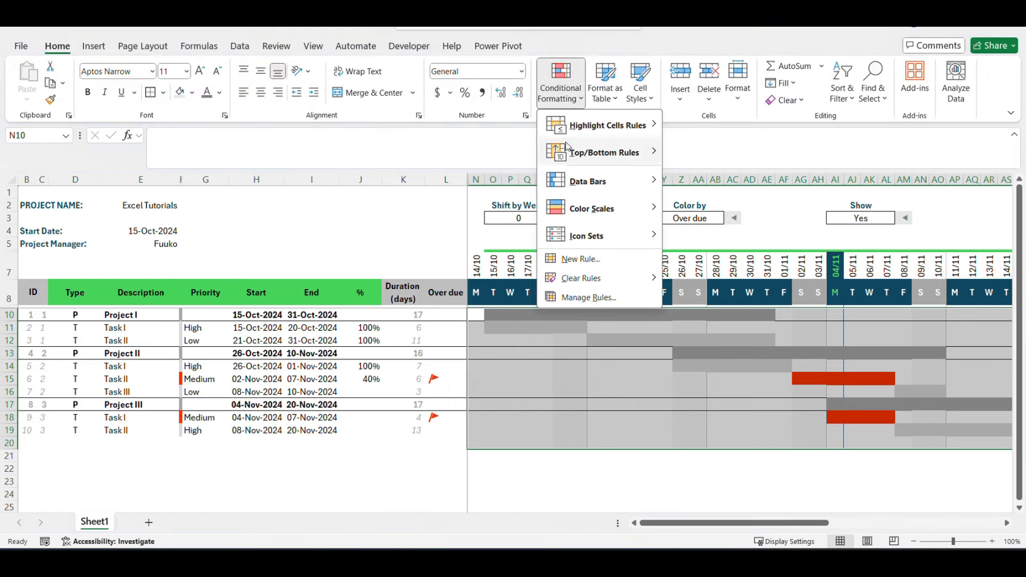
click(591, 295)
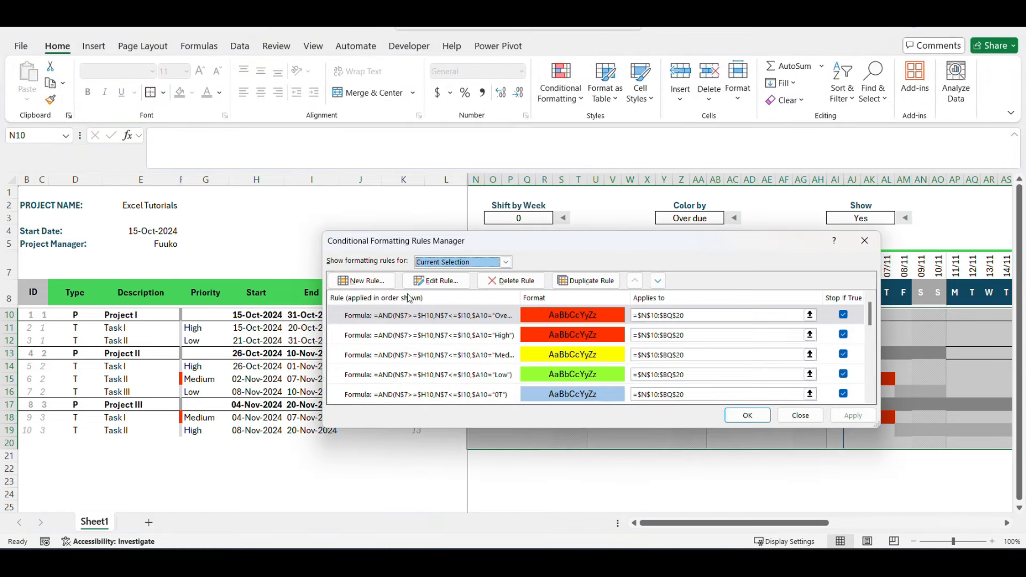
click(368, 281)
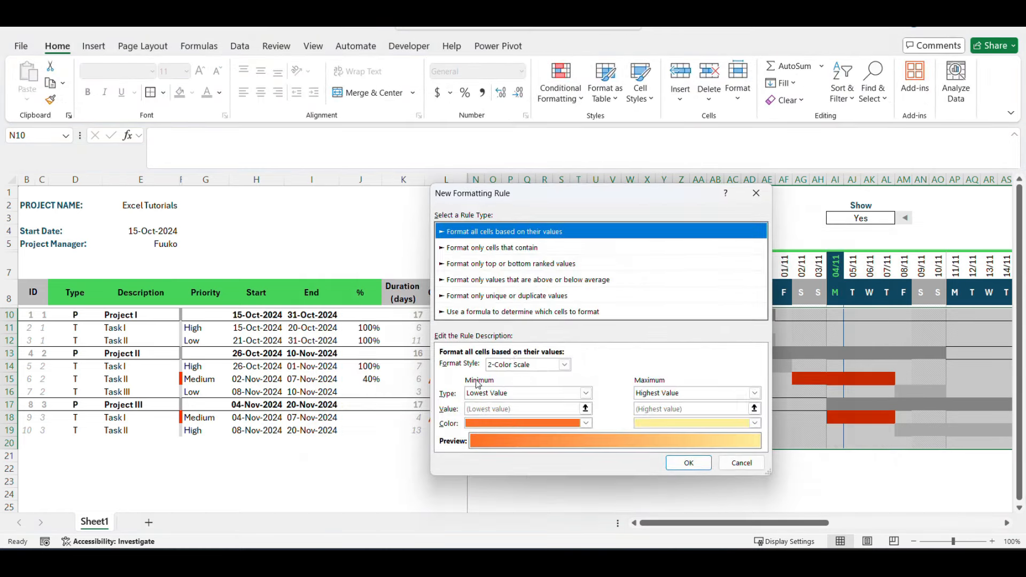
click(520, 312)
click(741, 436)
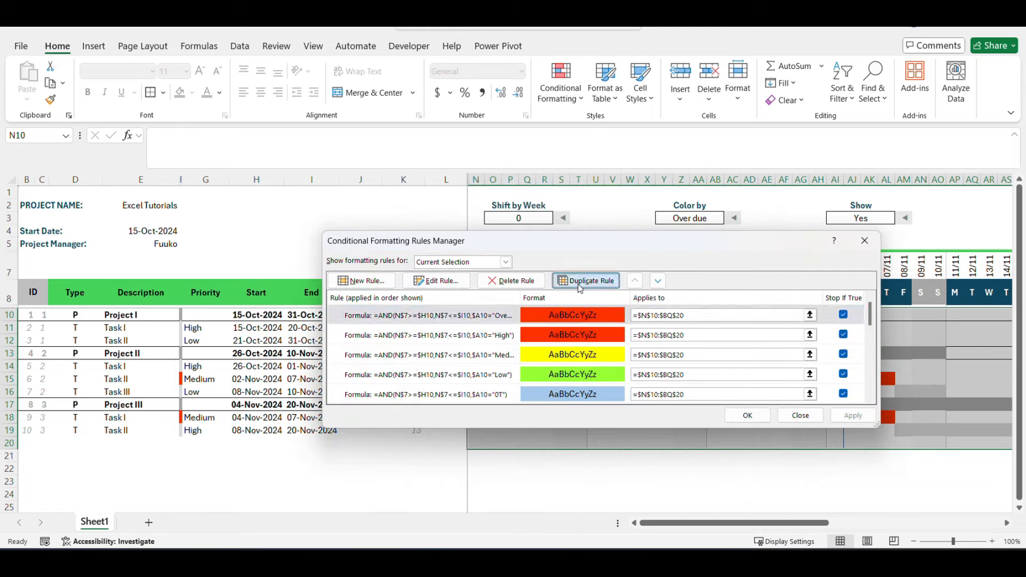
Step: Duplicate the "Over due" rule, open the copy for editing and delete everything after N$7<= in its formula
click(580, 282)
double_click(467, 316)
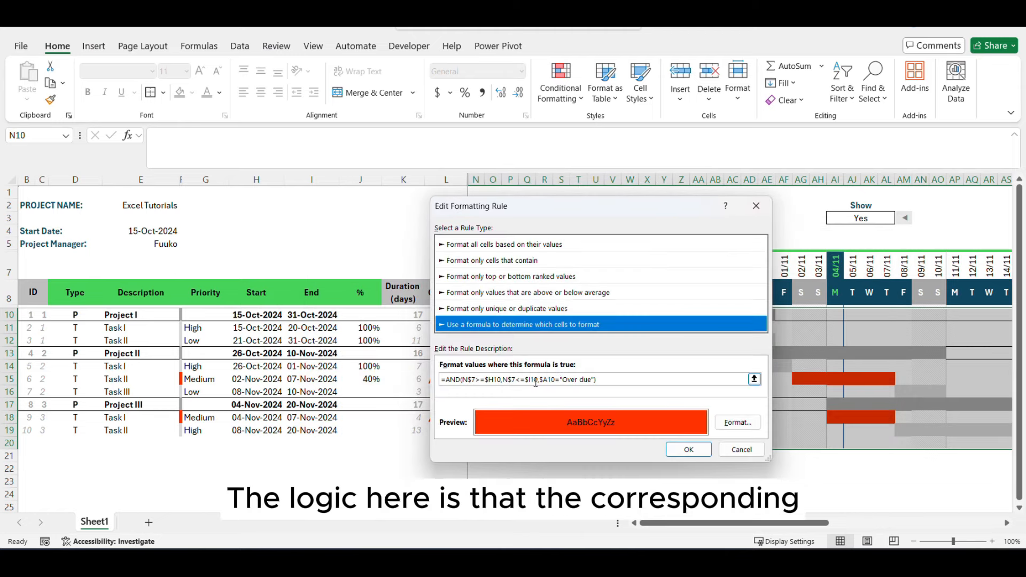
drag(502, 379, 615, 381)
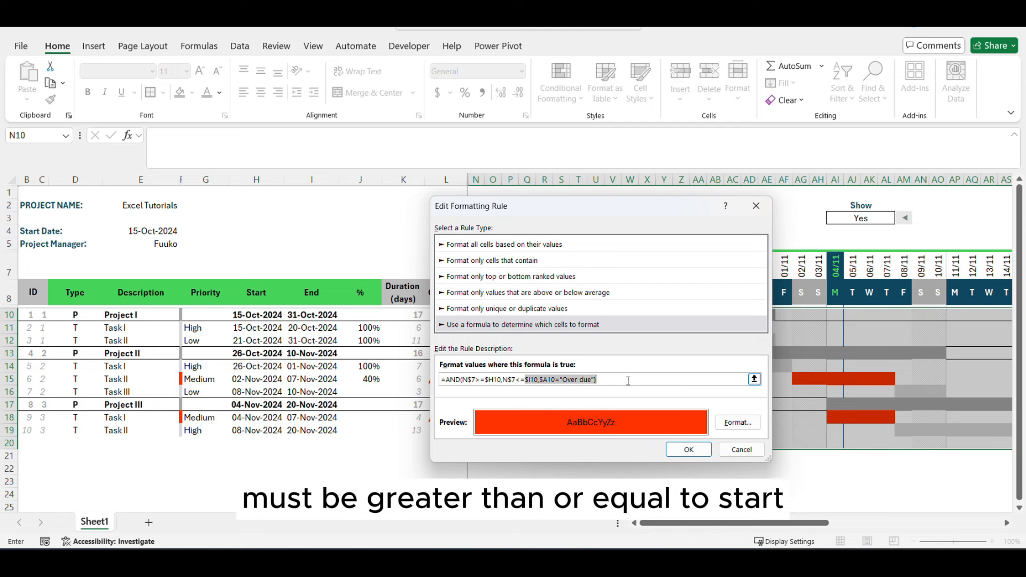
key(BackSpace)
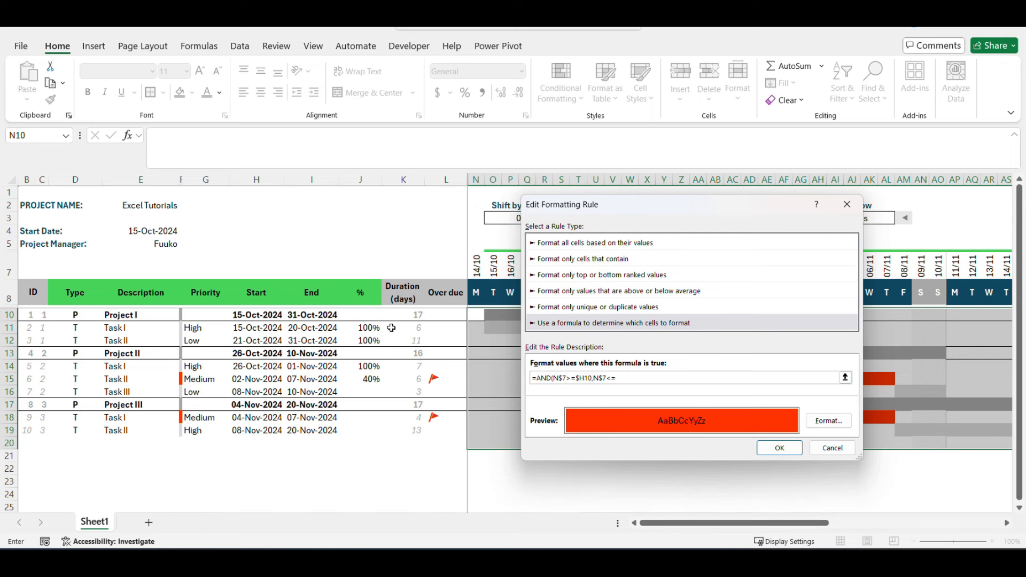
Step: Complete the copied rule's formula with the end limit $J10*$K10+$H10-1 and the extra condition $AI$3="Yes"
click(368, 314)
click(635, 380)
text(*)
click(417, 314)
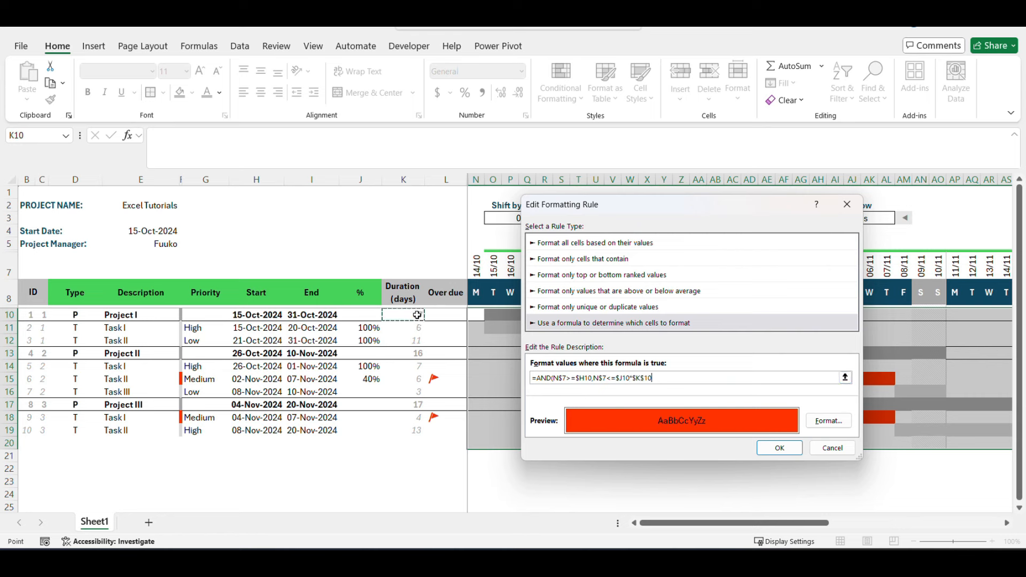
click(650, 381)
text(()
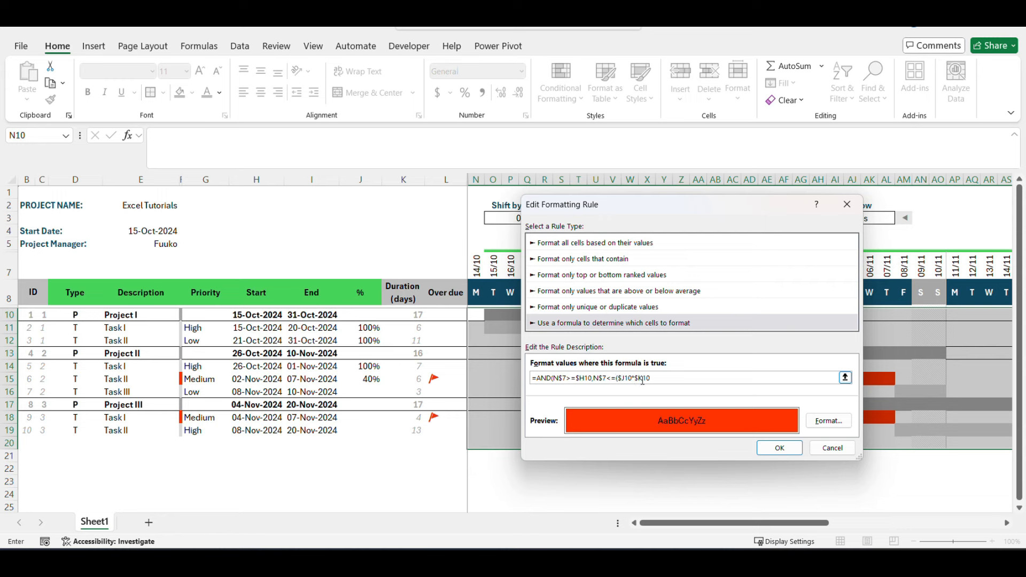
click(256, 315)
drag(716, 207, 554, 199)
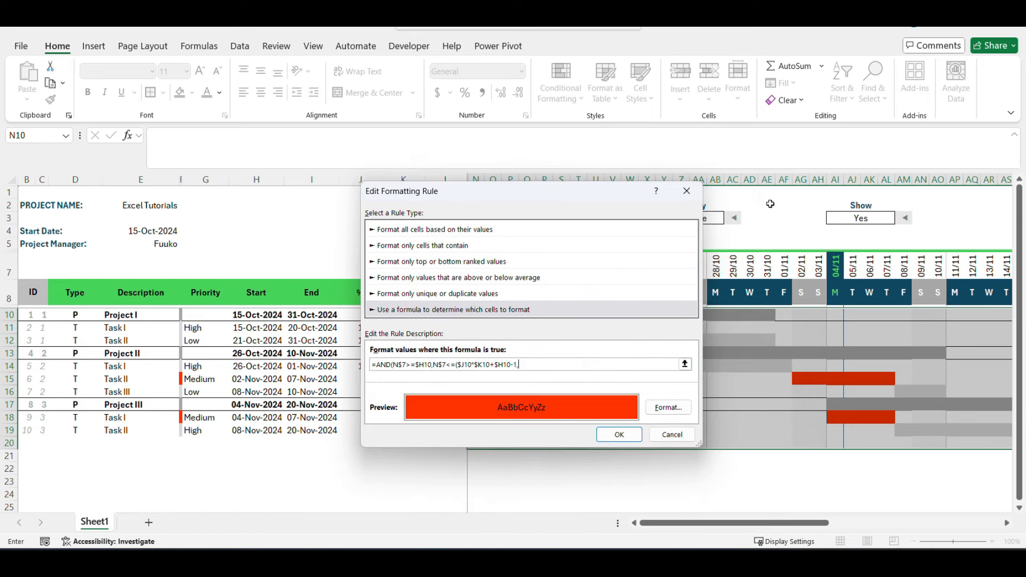
click(842, 220)
text(="Yes)
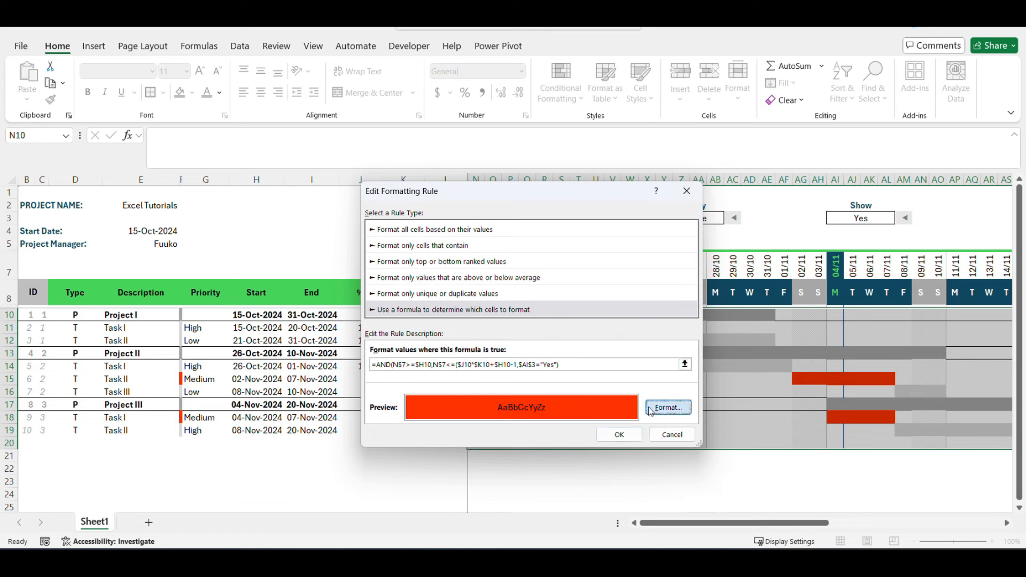
Step: Set the copied rule's fill to a green pattern color with No Color as the background
click(668, 407)
click(578, 160)
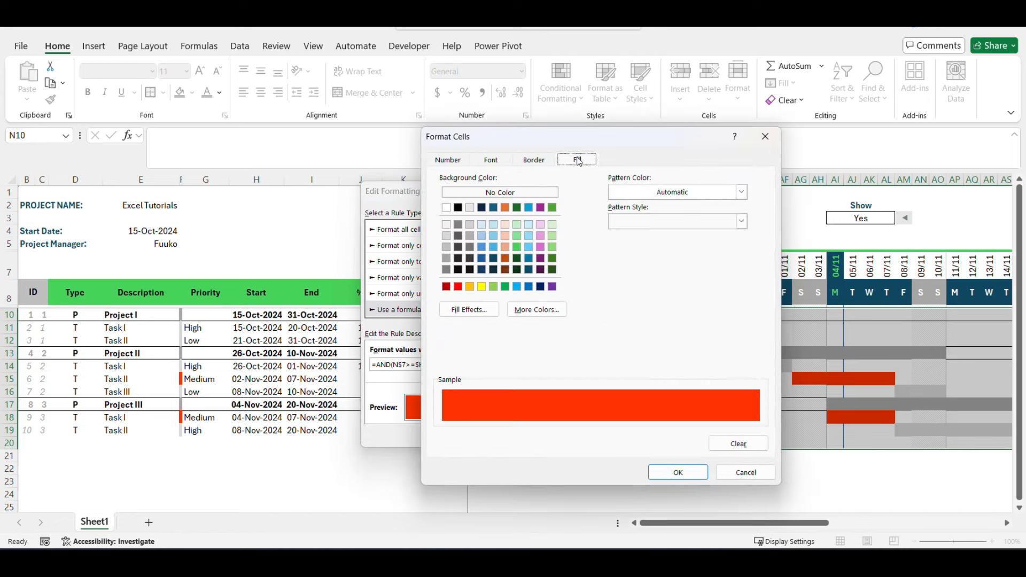
click(742, 221)
click(664, 274)
click(741, 192)
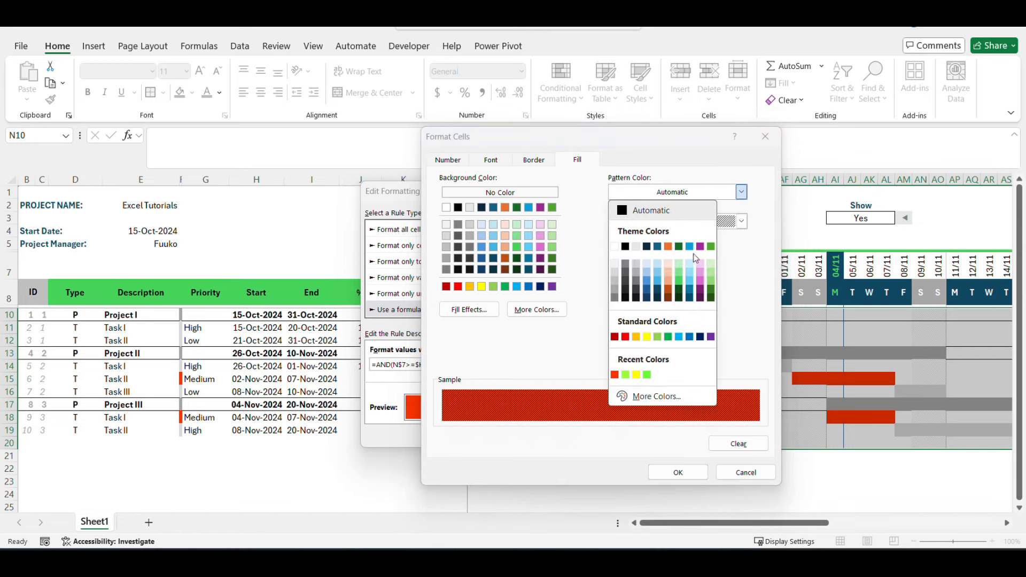
click(681, 285)
click(509, 193)
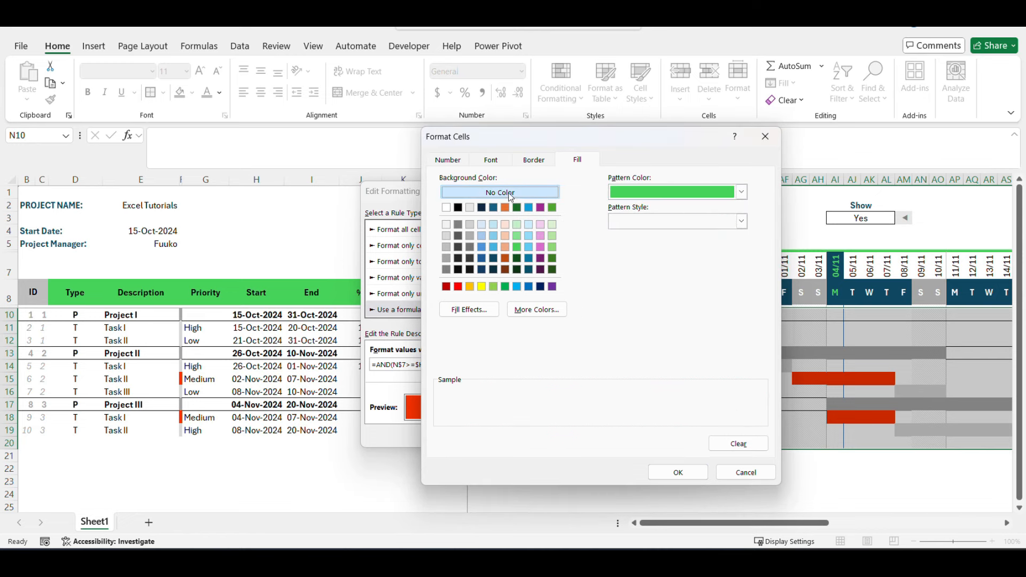
Step: Choose a dense diagonal hatch as the rule's pattern style and accept the format
click(740, 223)
click(689, 235)
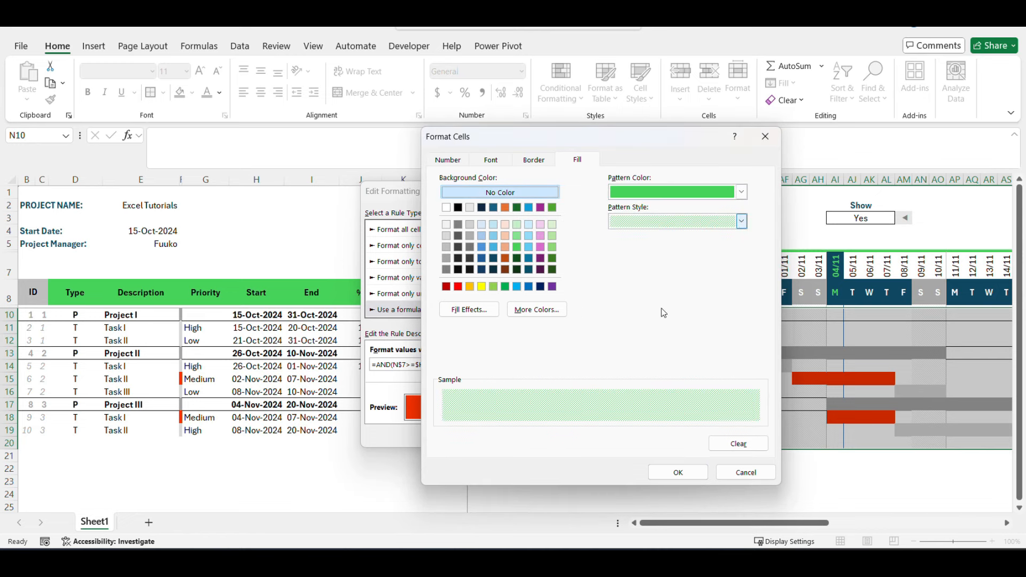
click(742, 221)
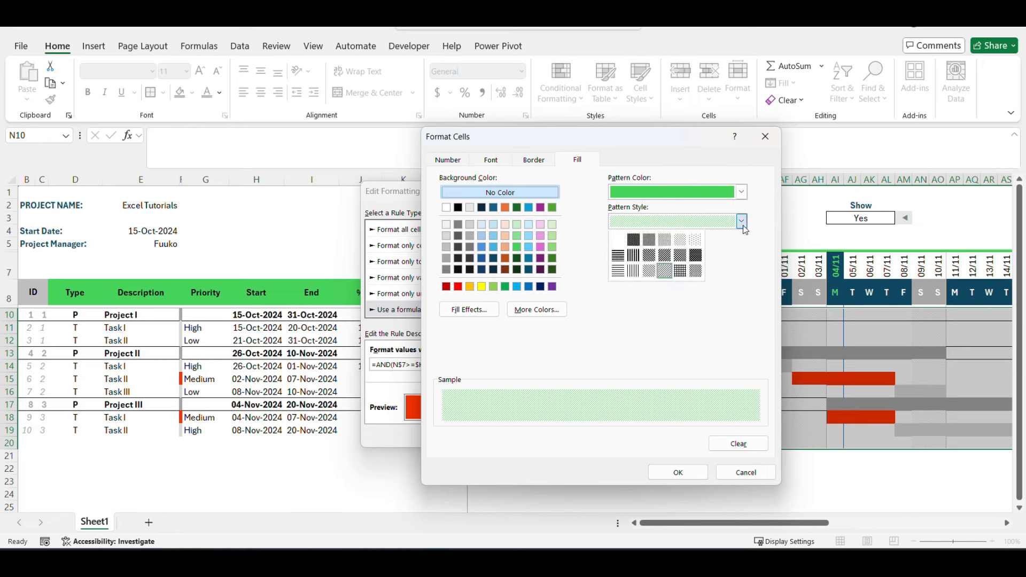
click(679, 259)
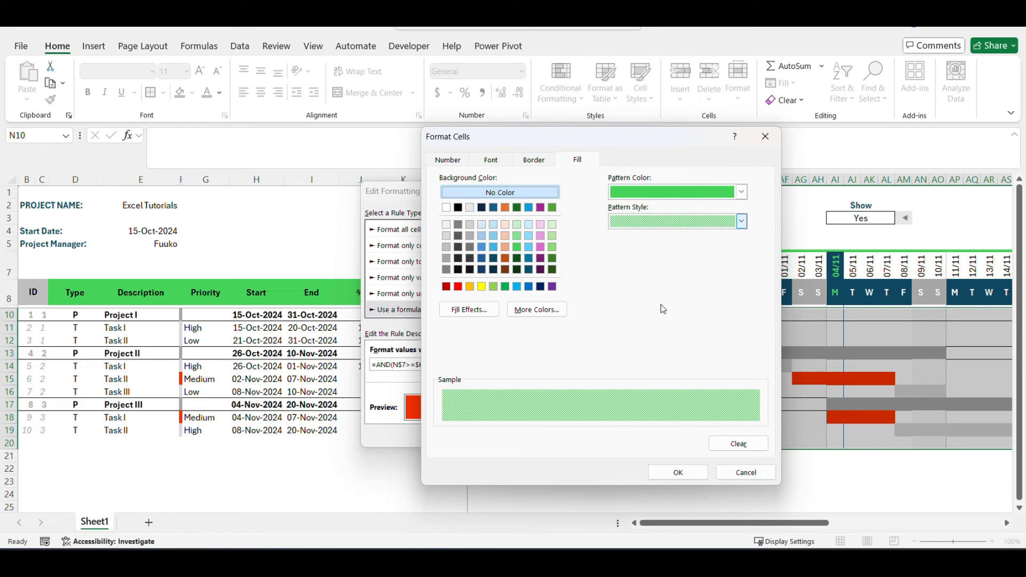
click(689, 474)
Step: Add the missing closing parenthesis after $H10-1 in the rule's formula and apply the rule to the Gantt chart
click(610, 435)
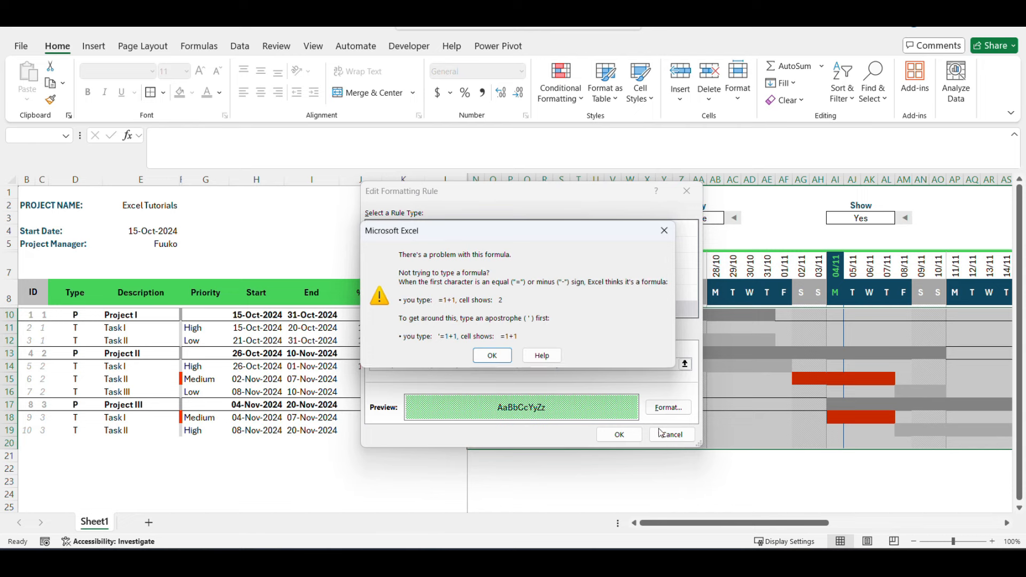
click(492, 355)
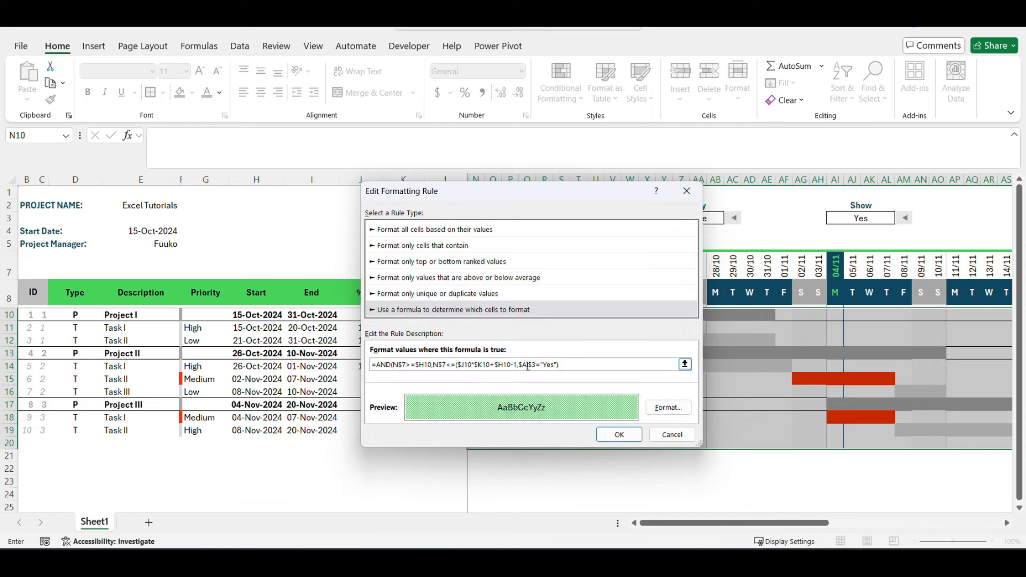
text(),)
click(628, 438)
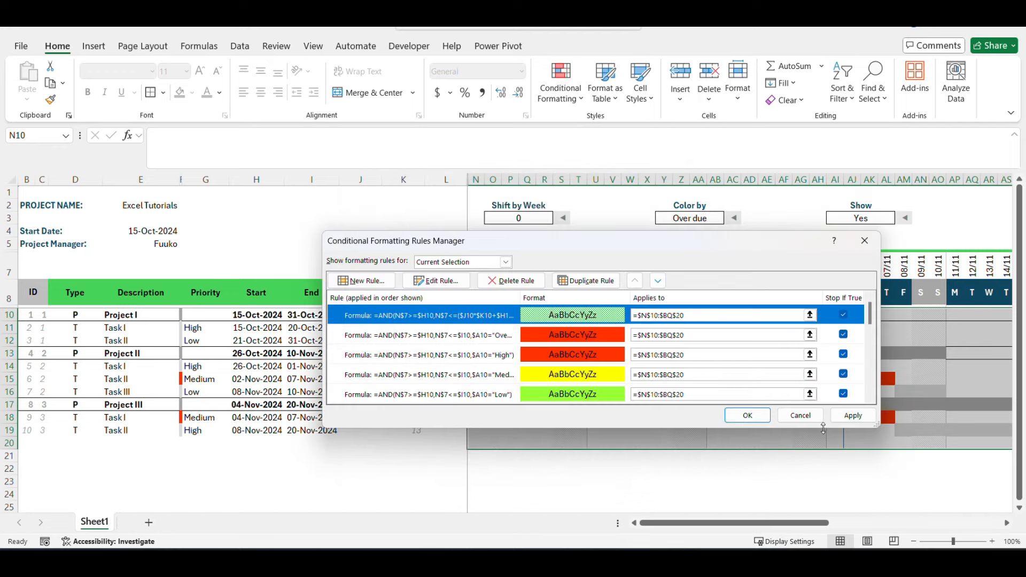
click(852, 416)
drag(643, 249, 690, 217)
click(786, 385)
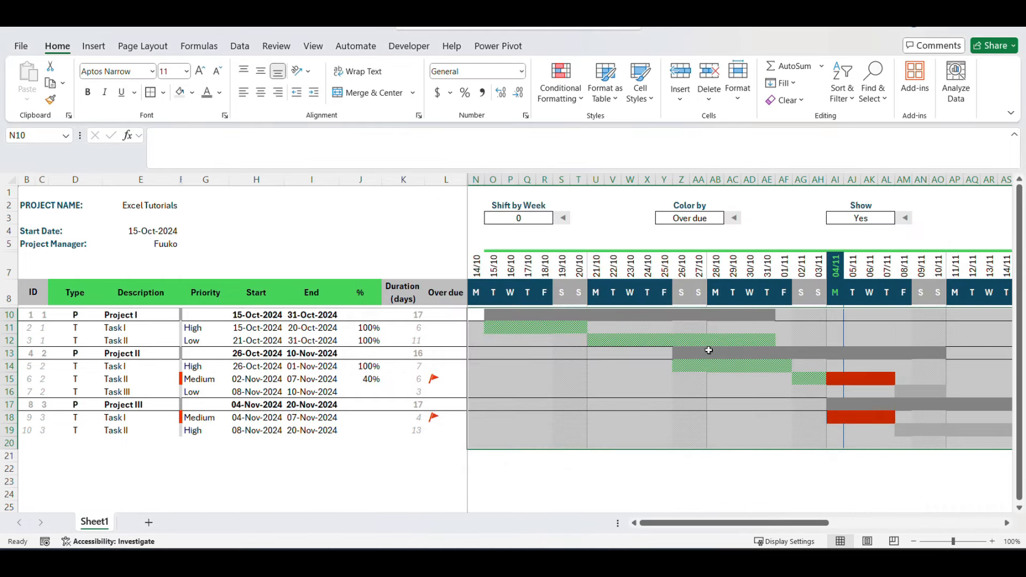
Step: Inspect the progress hatching on the Gantt bars before today's column, 04/11
click(705, 352)
click(727, 376)
click(737, 415)
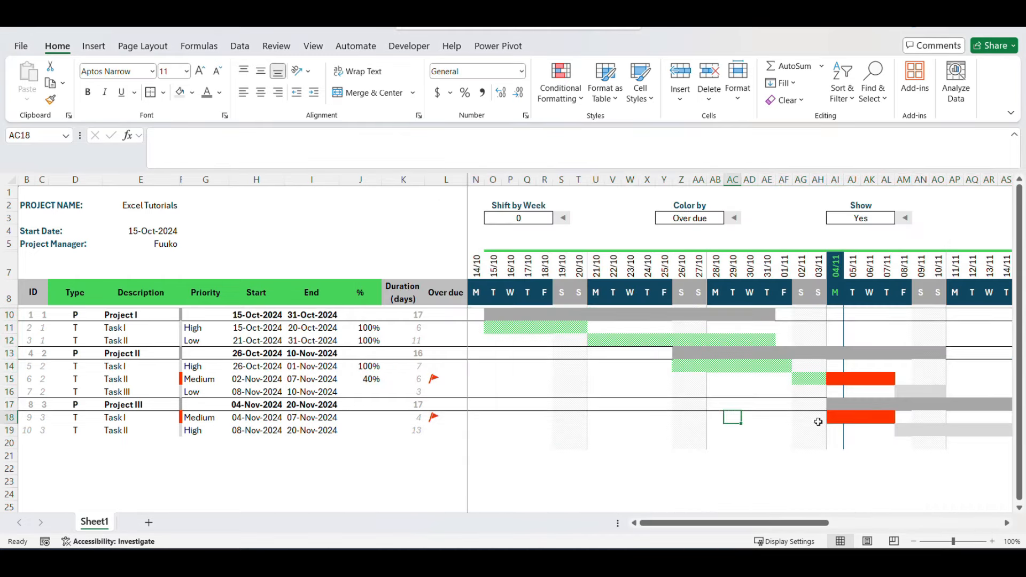
click(815, 467)
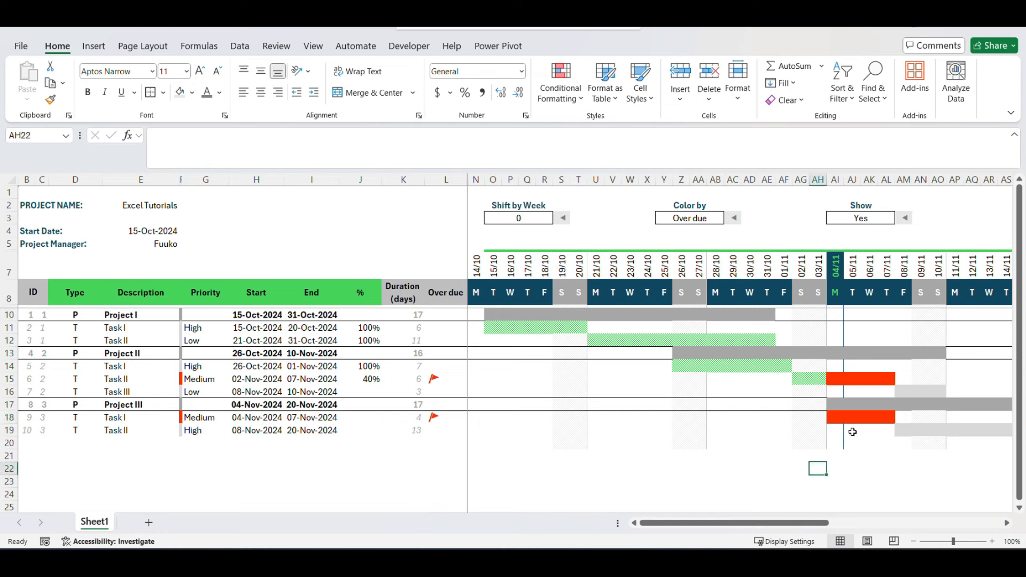
click(812, 377)
click(811, 417)
click(811, 434)
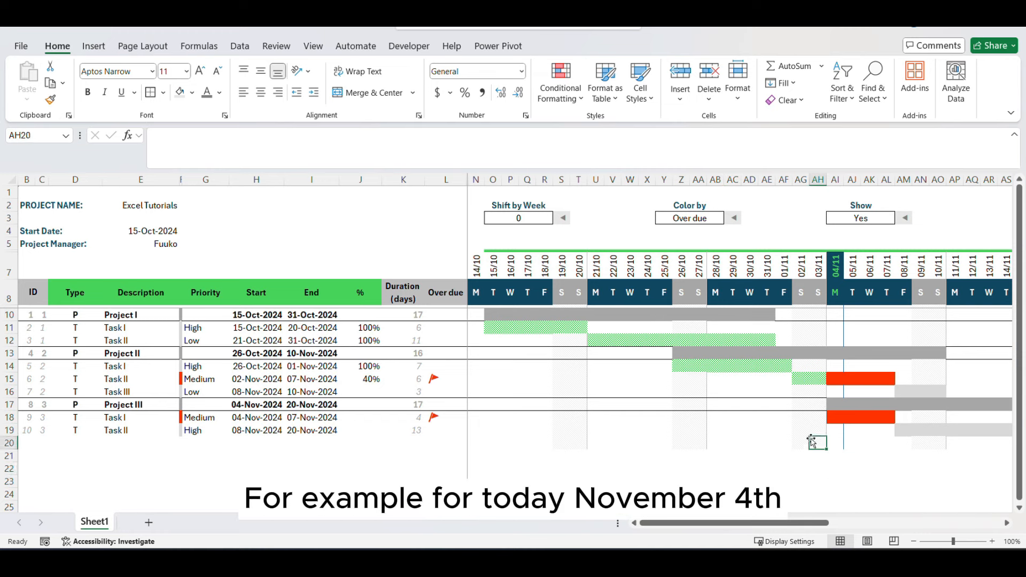
click(812, 389)
Step: Set the "Color by" selector to Project
click(700, 225)
click(730, 218)
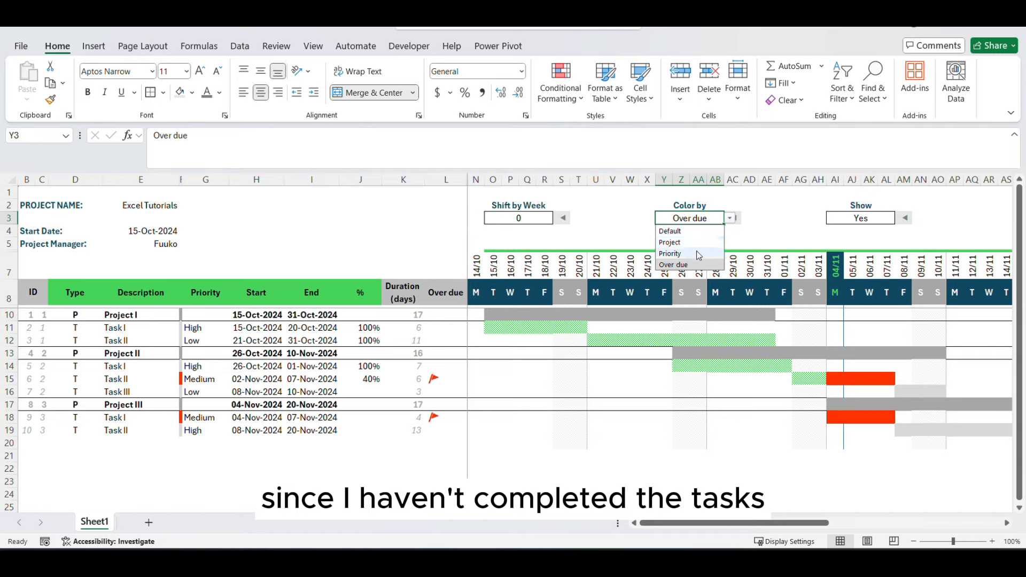
click(695, 242)
Step: Examine where the progress bars end relative to today's 04/11 column with the bars colored by project
click(835, 380)
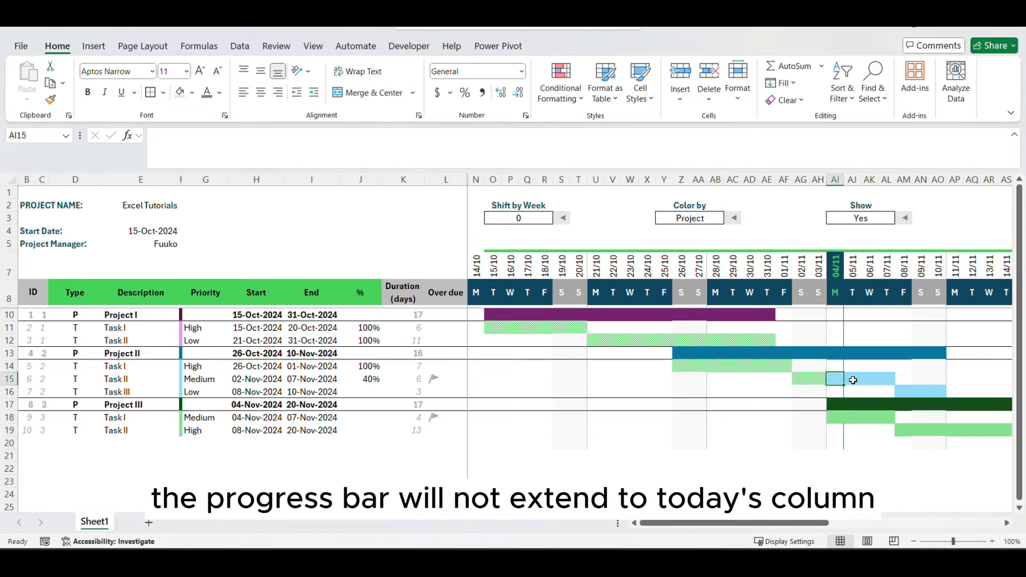
click(836, 405)
click(836, 421)
click(835, 468)
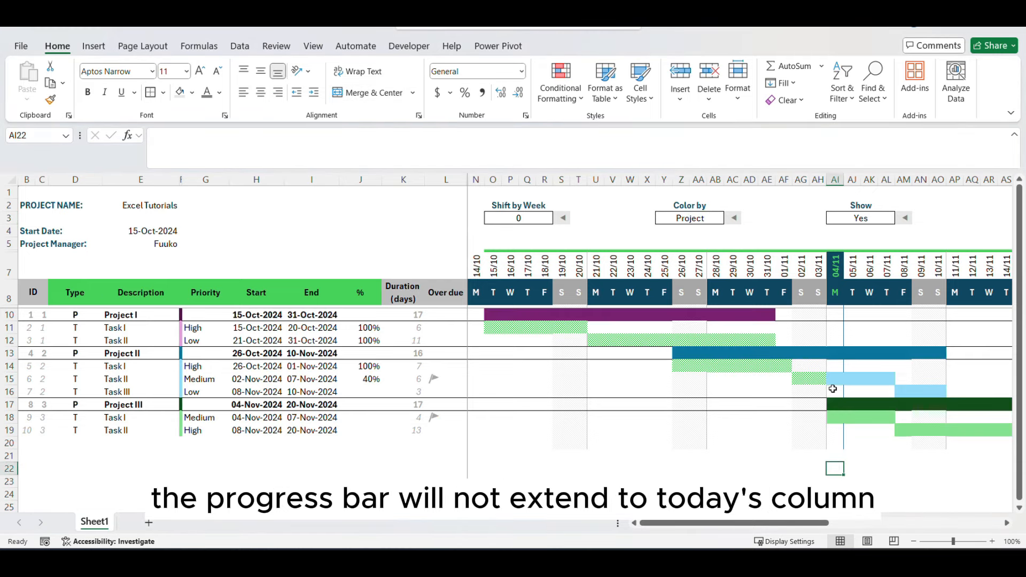
click(833, 417)
click(832, 453)
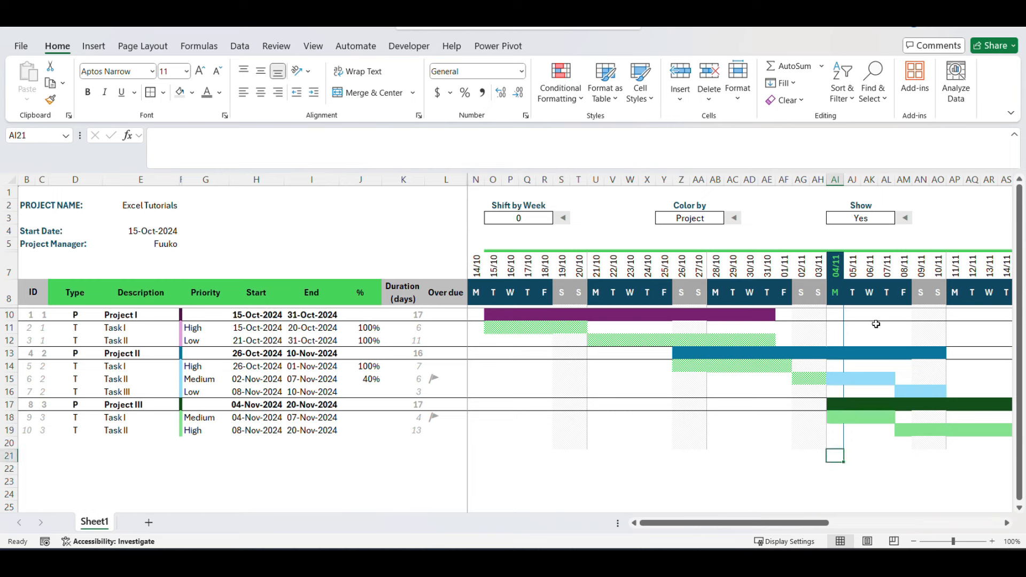
click(337, 234)
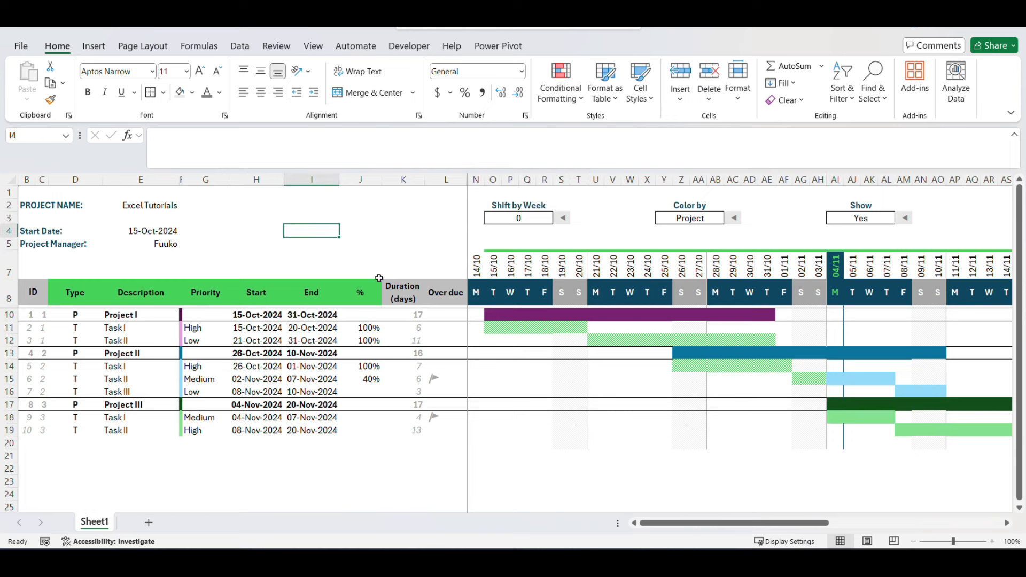
click(379, 276)
click(599, 443)
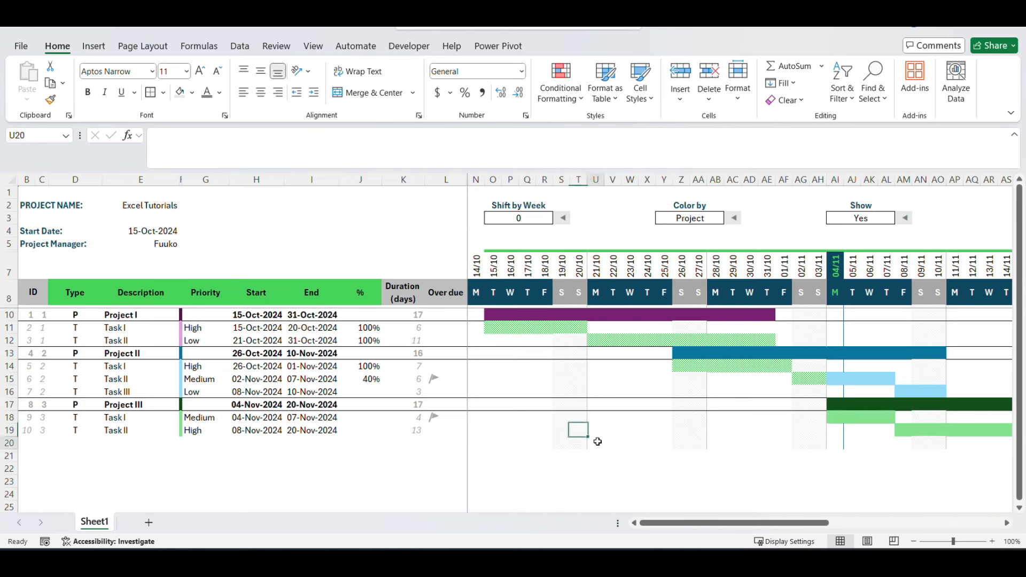
Step: Fill the formulas and formats of row 20 down through row 33
click(277, 471)
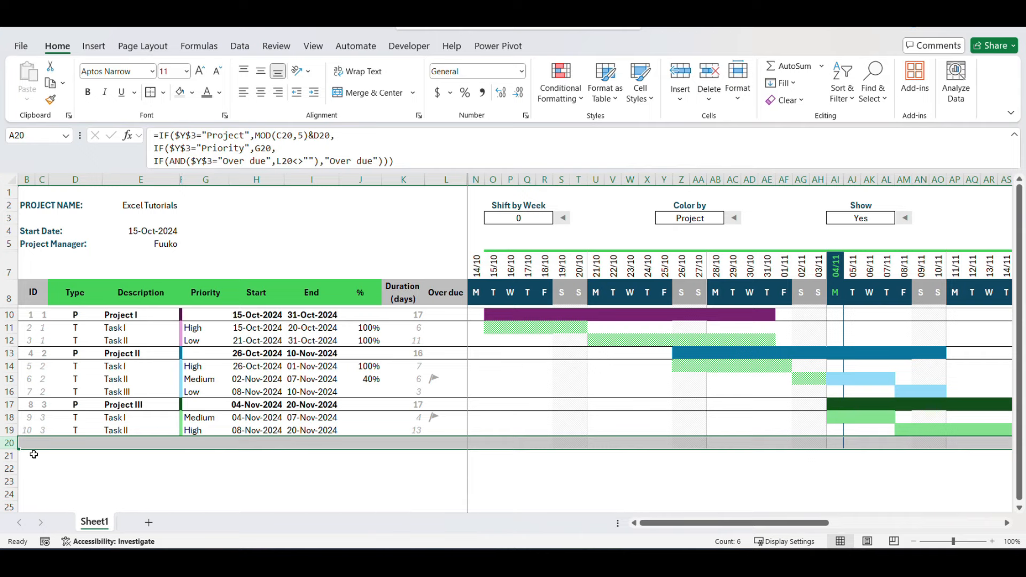
scroll(19, 453, down, 3)
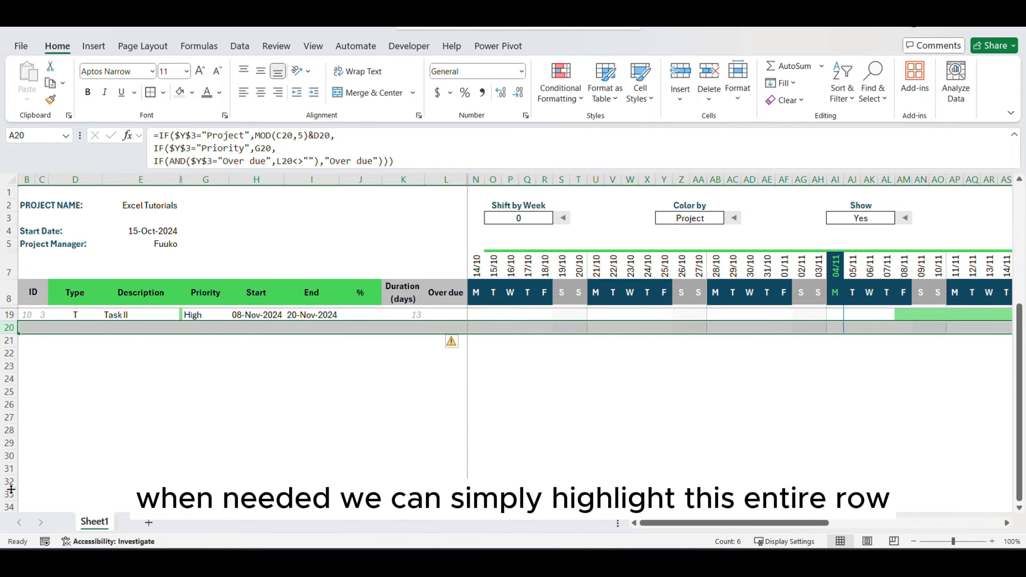
shift+click(4, 494)
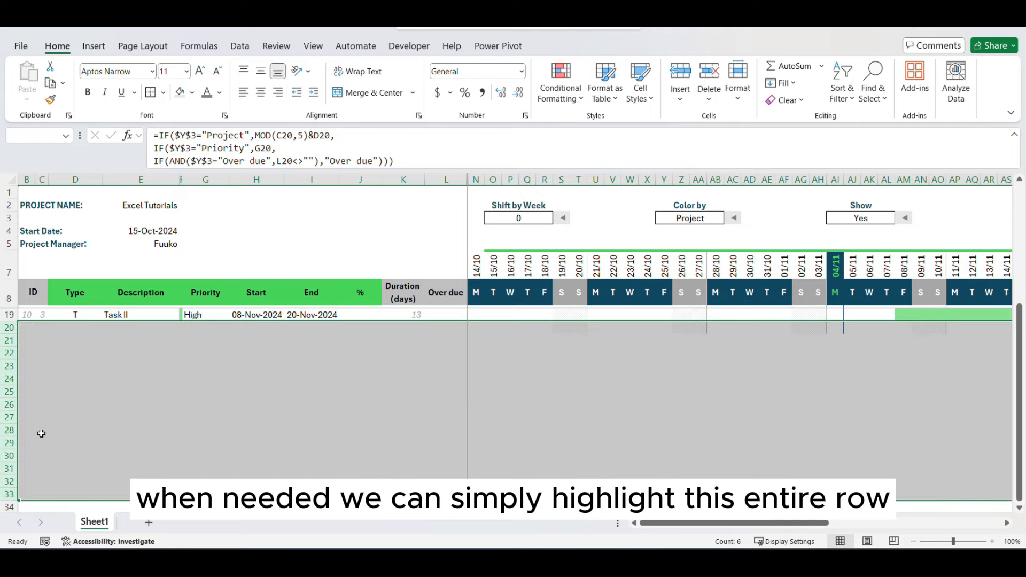
scroll(40, 432, up, 2)
key(ctrl+d)
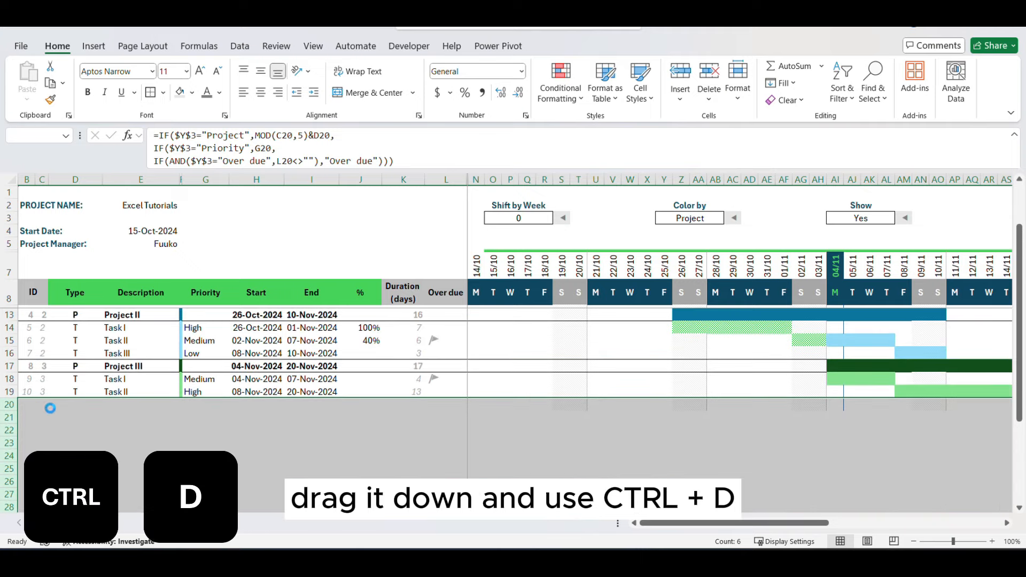
click(323, 443)
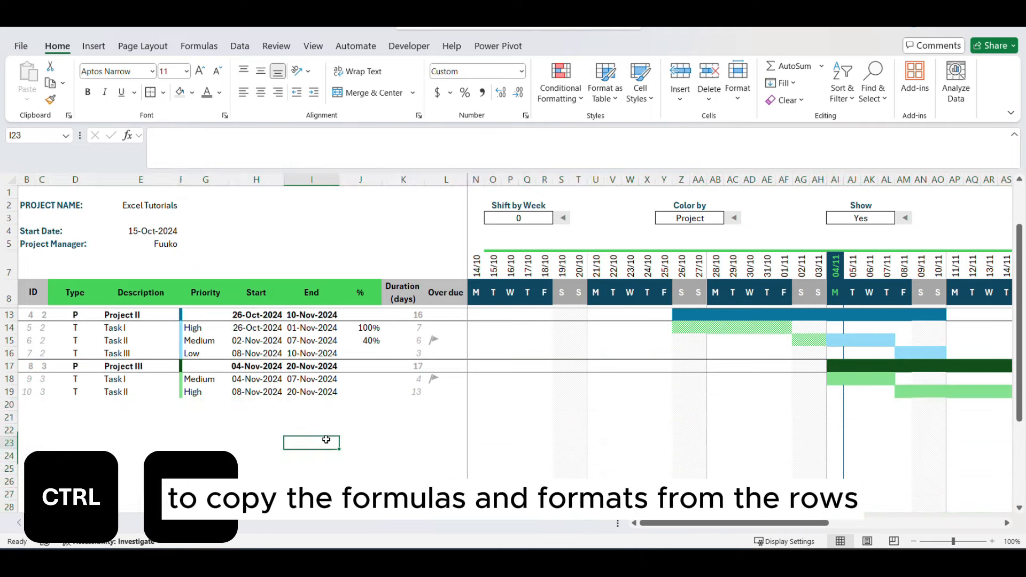
scroll(577, 432, down, 4)
scroll(579, 435, up, 2)
scroll(579, 435, up, 1)
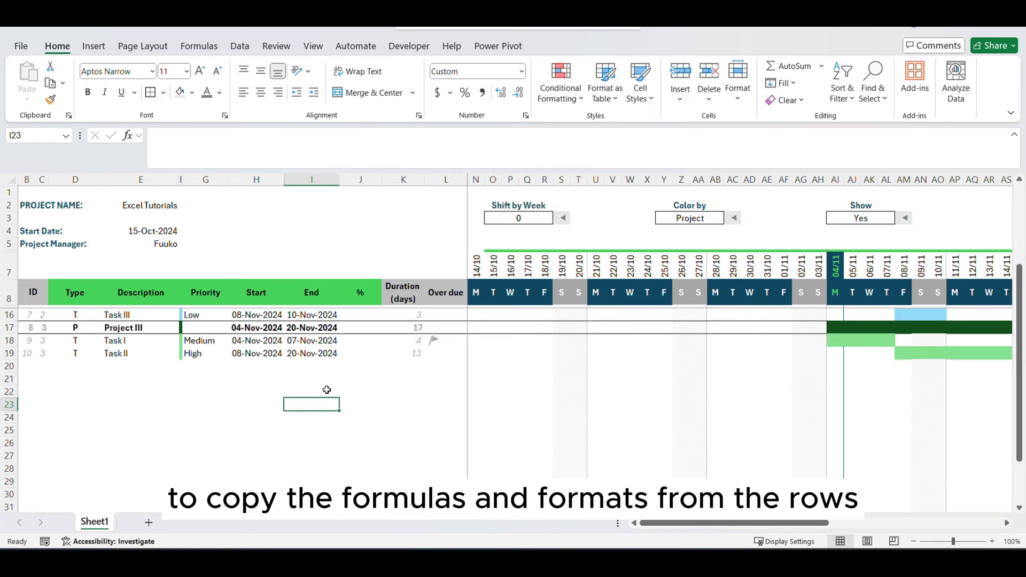
Step: Set the Type in D20 to P to start a fourth project
click(119, 367)
scroll(119, 367, up, 1)
click(74, 404)
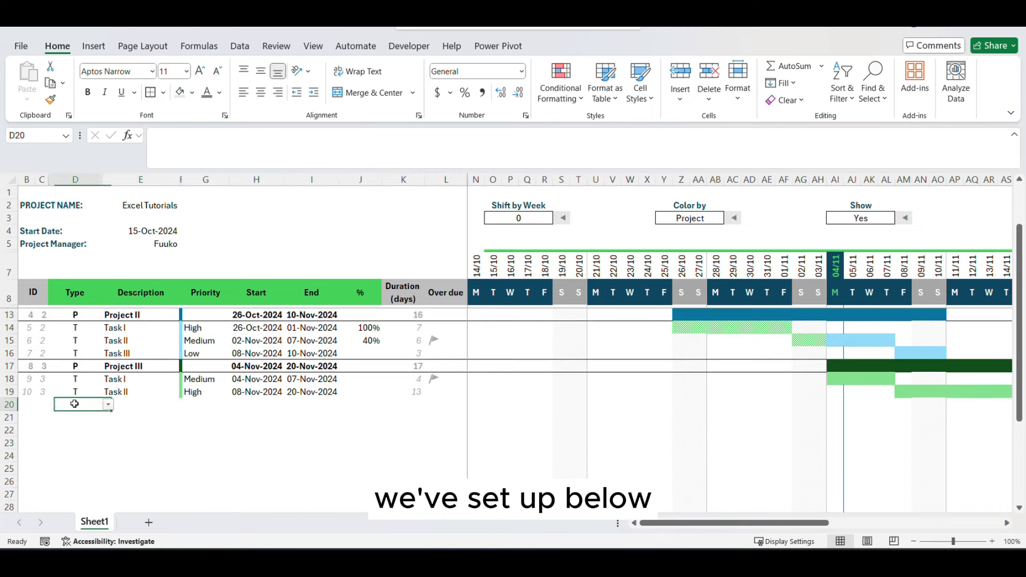
click(108, 406)
click(81, 418)
click(140, 443)
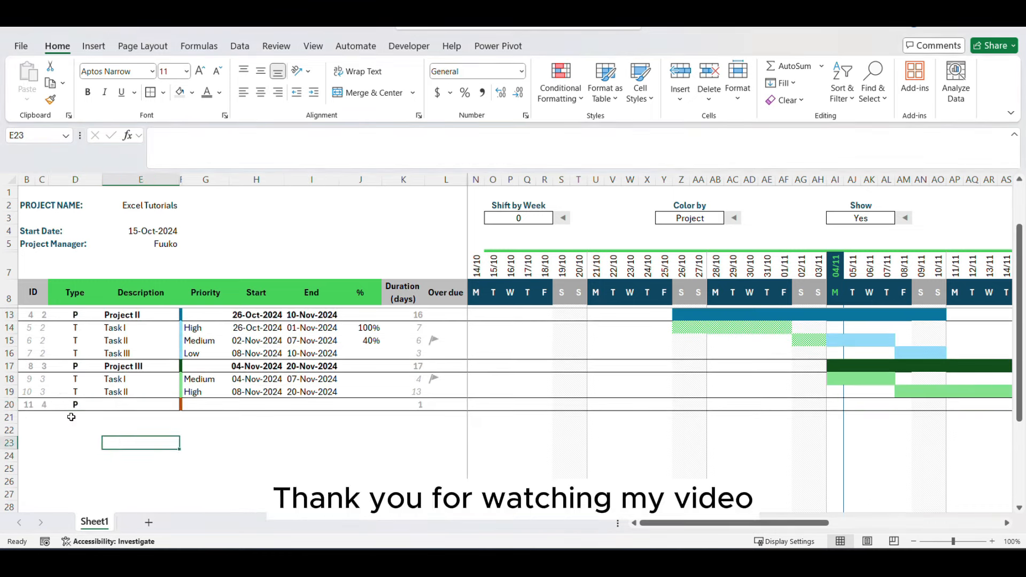
Step: Set the Type in D21 and D22 to T to add two task rows under the new project
click(75, 418)
click(108, 417)
click(75, 442)
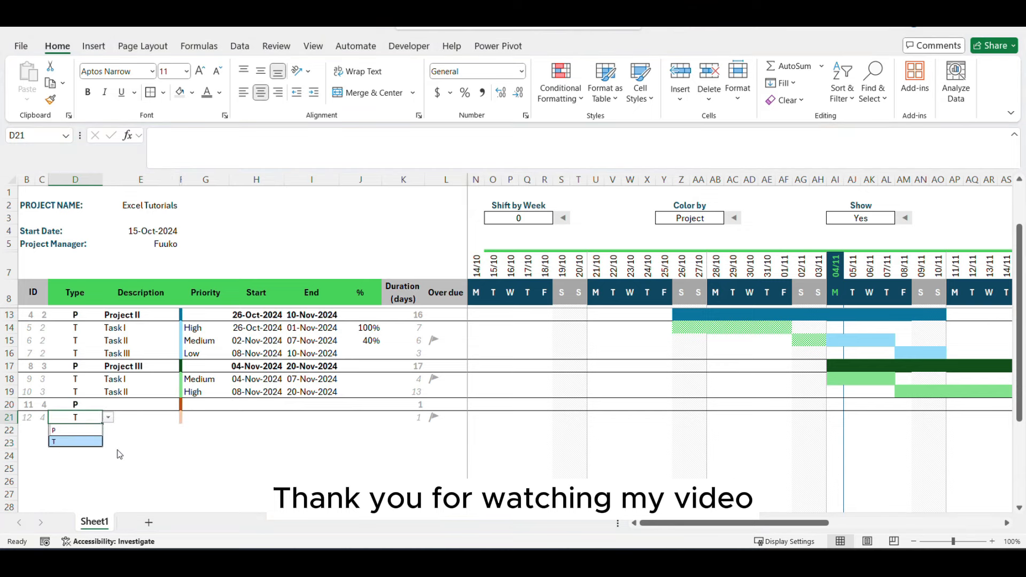
click(80, 430)
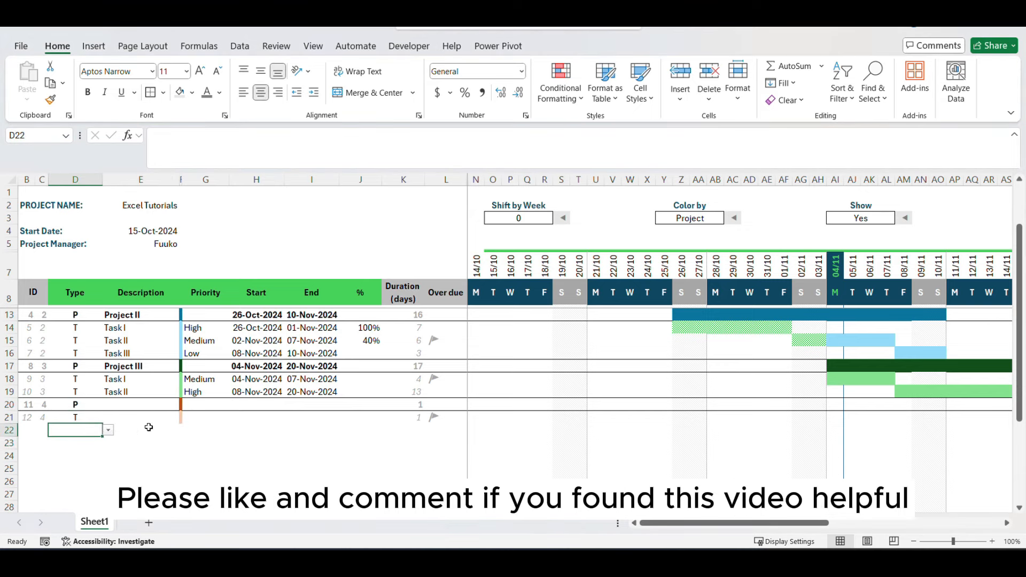
click(108, 431)
click(75, 454)
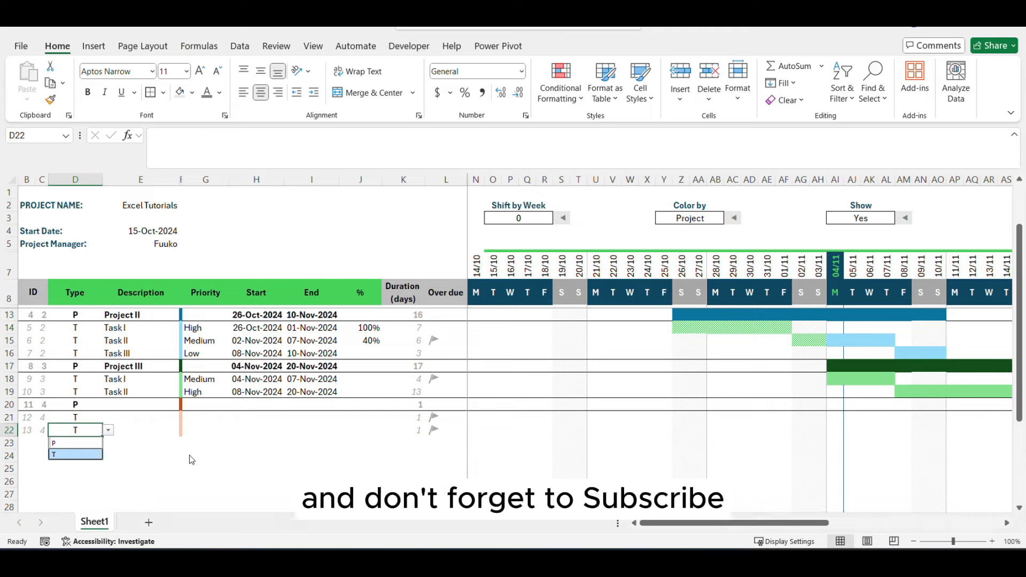
click(156, 454)
scroll(190, 444, down, 4)
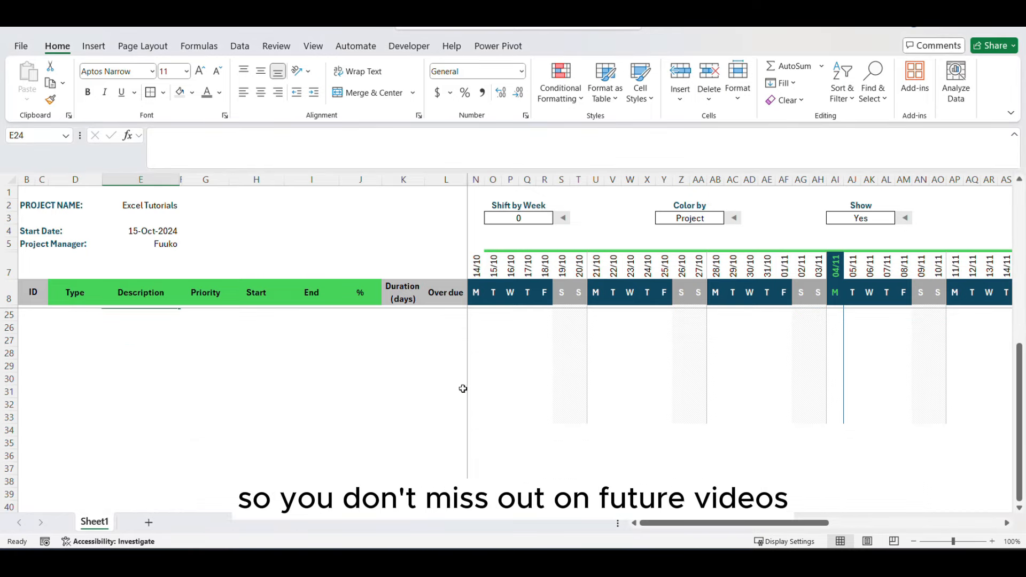
scroll(463, 388, up, 5)
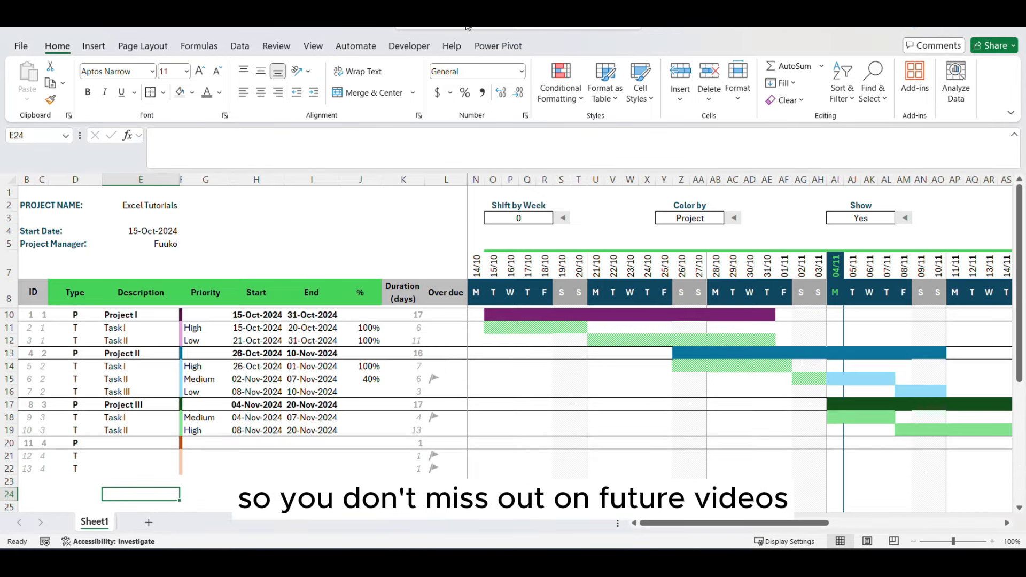